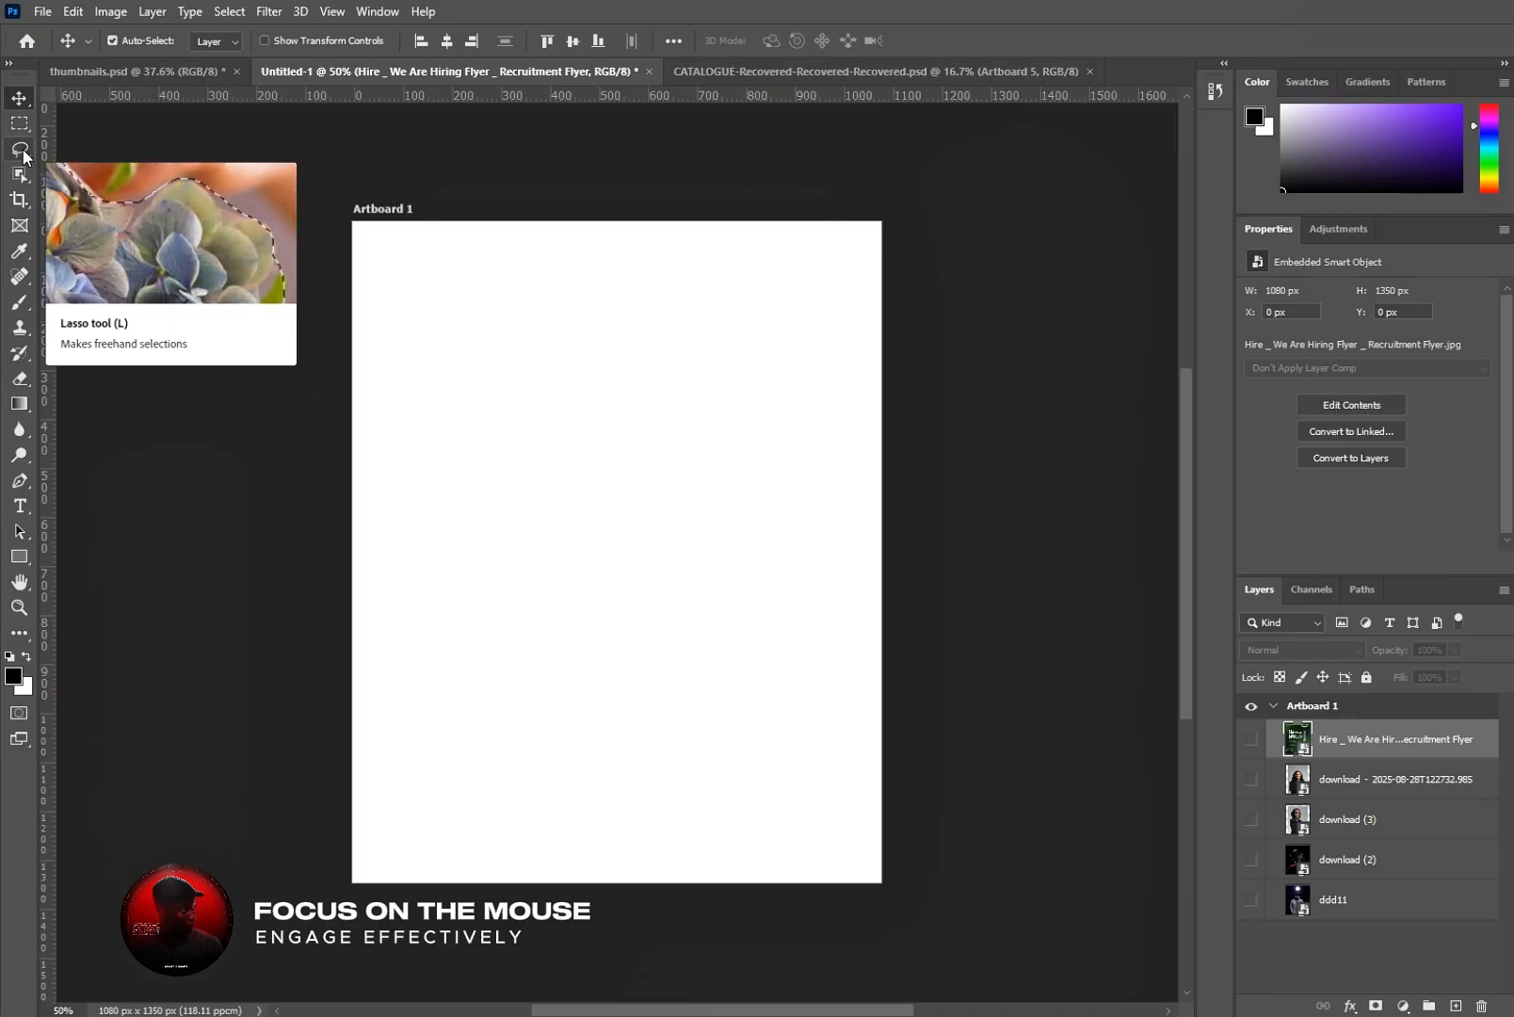
click(17, 303)
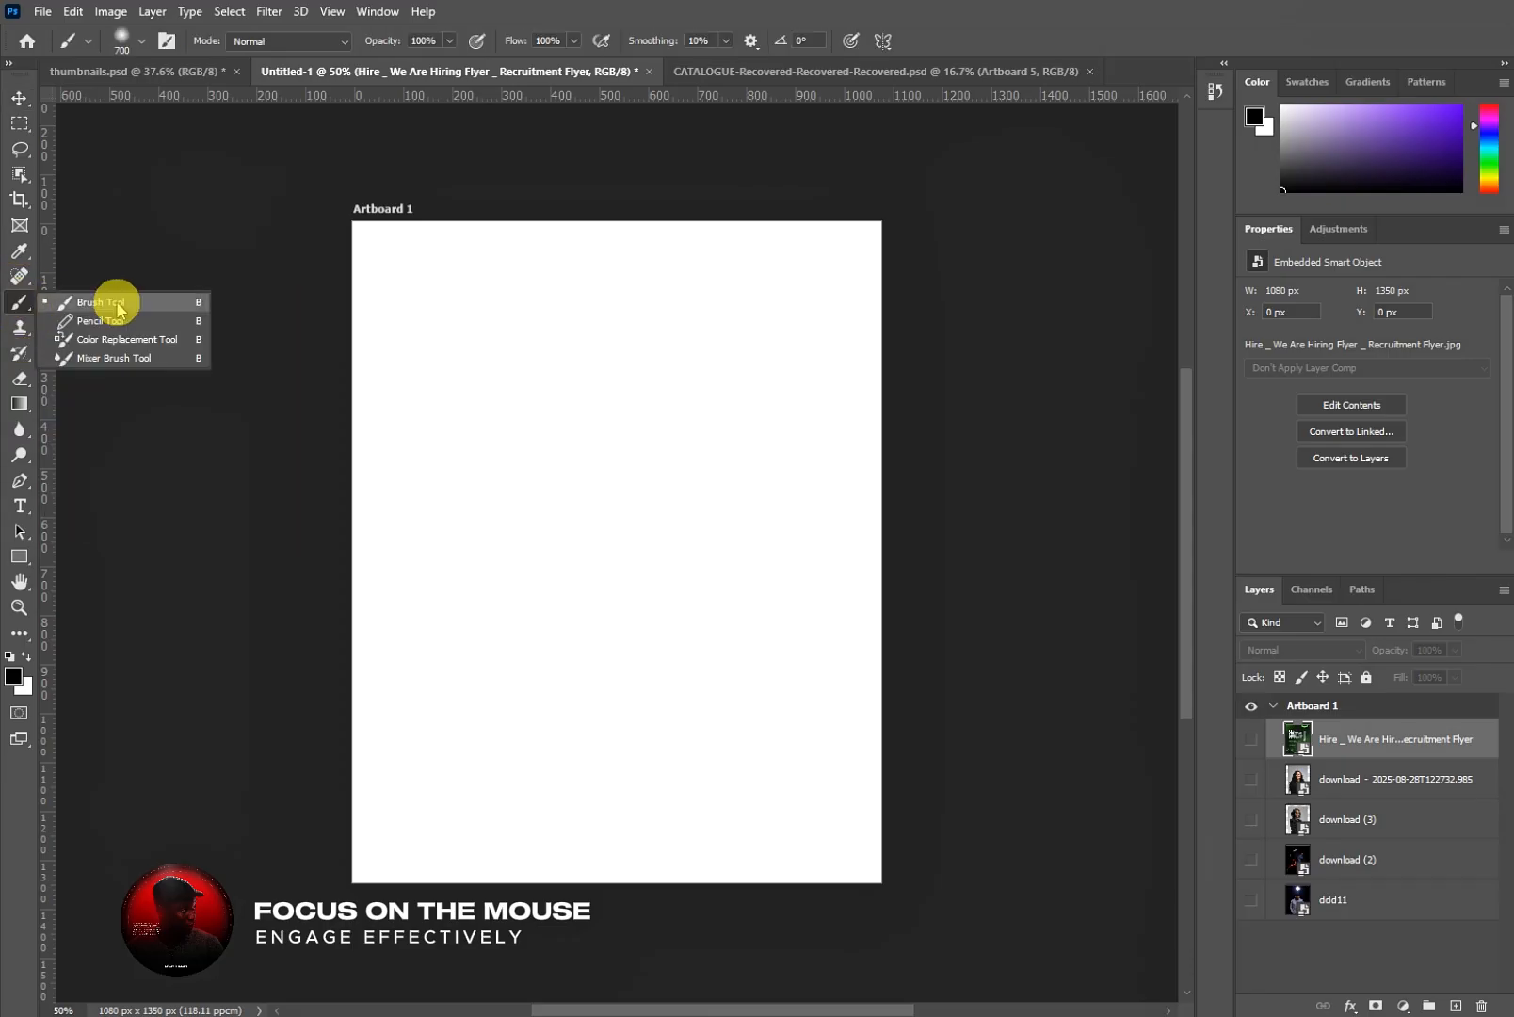
click(15, 307)
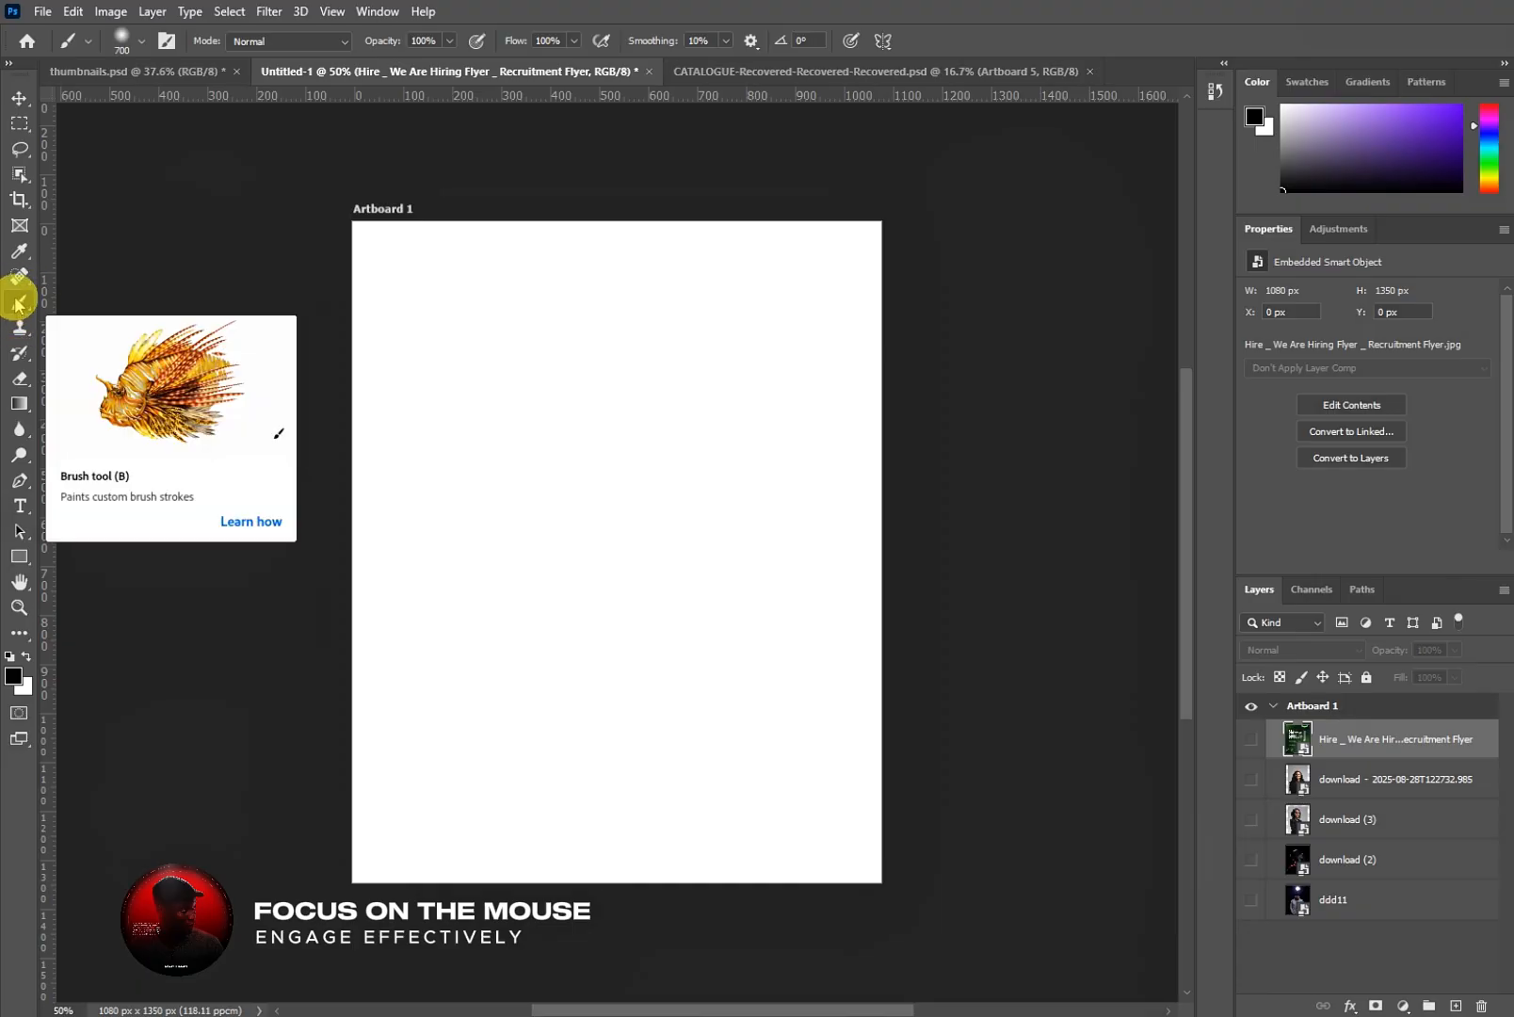
click(16, 152)
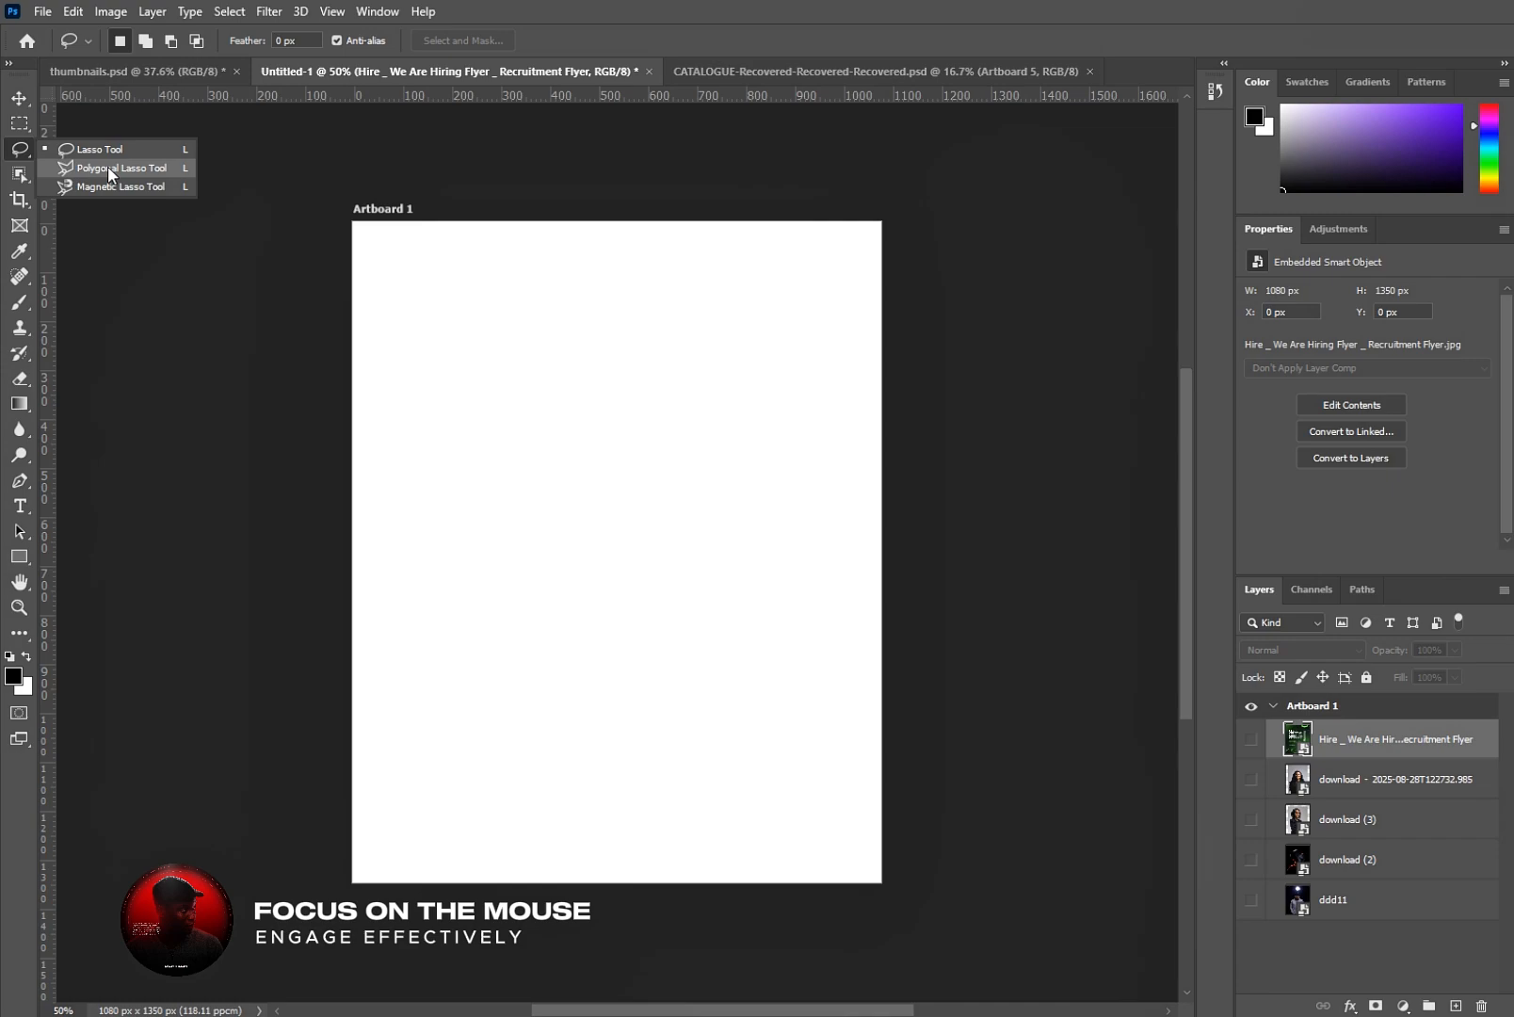
click(98, 154)
click(16, 152)
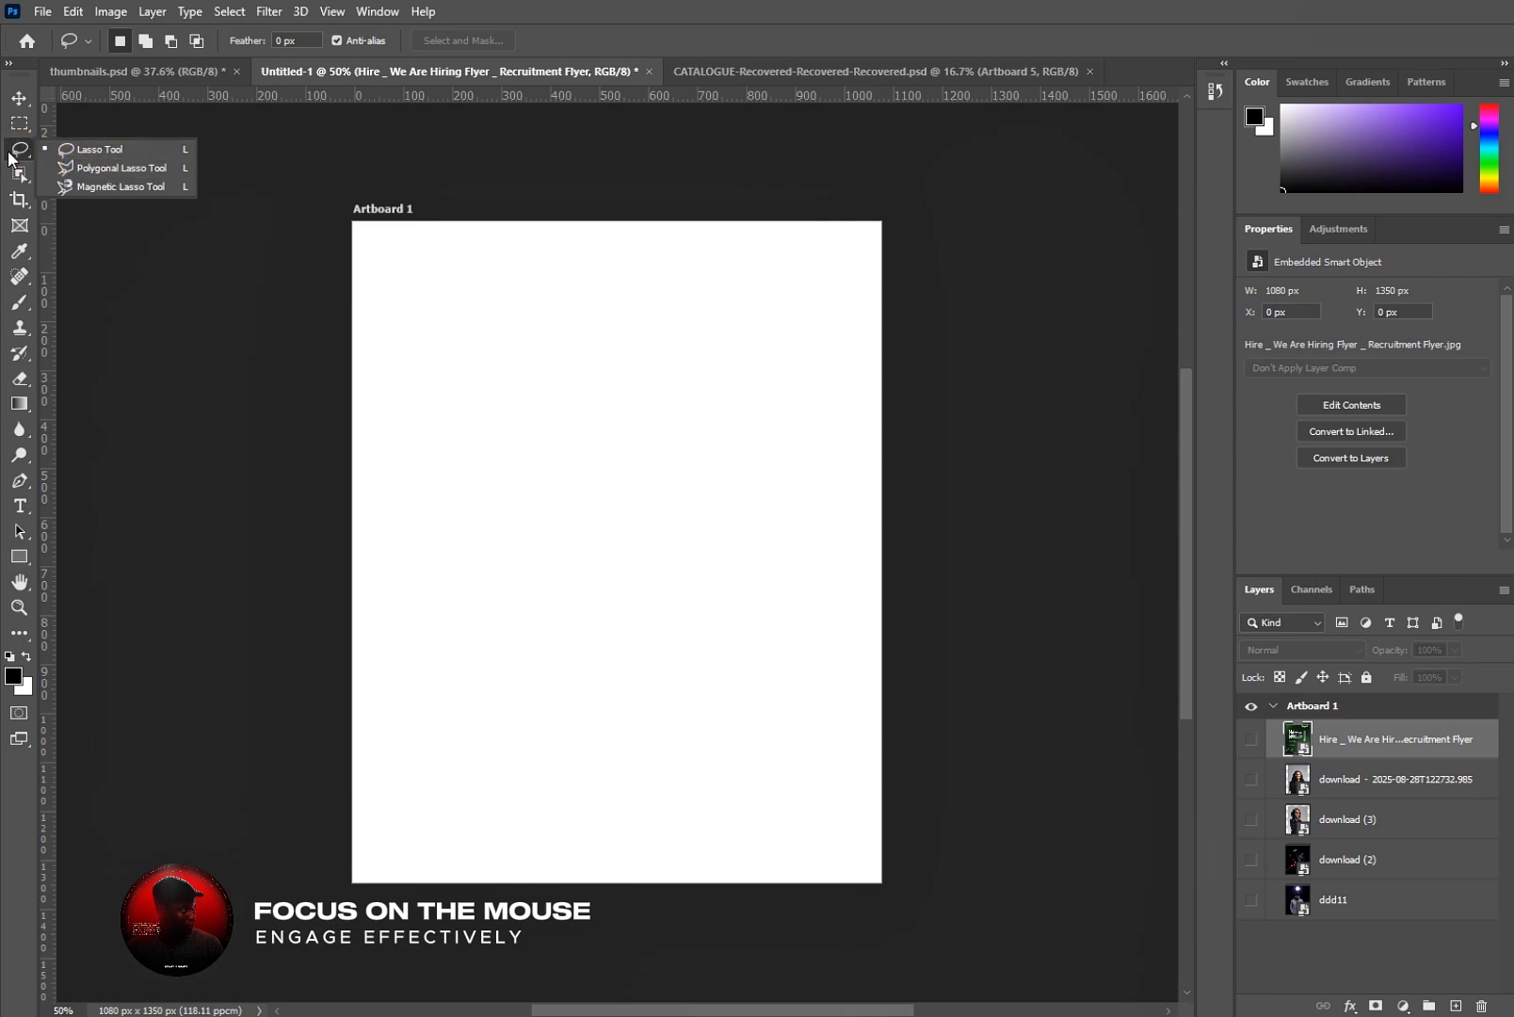
click(10, 148)
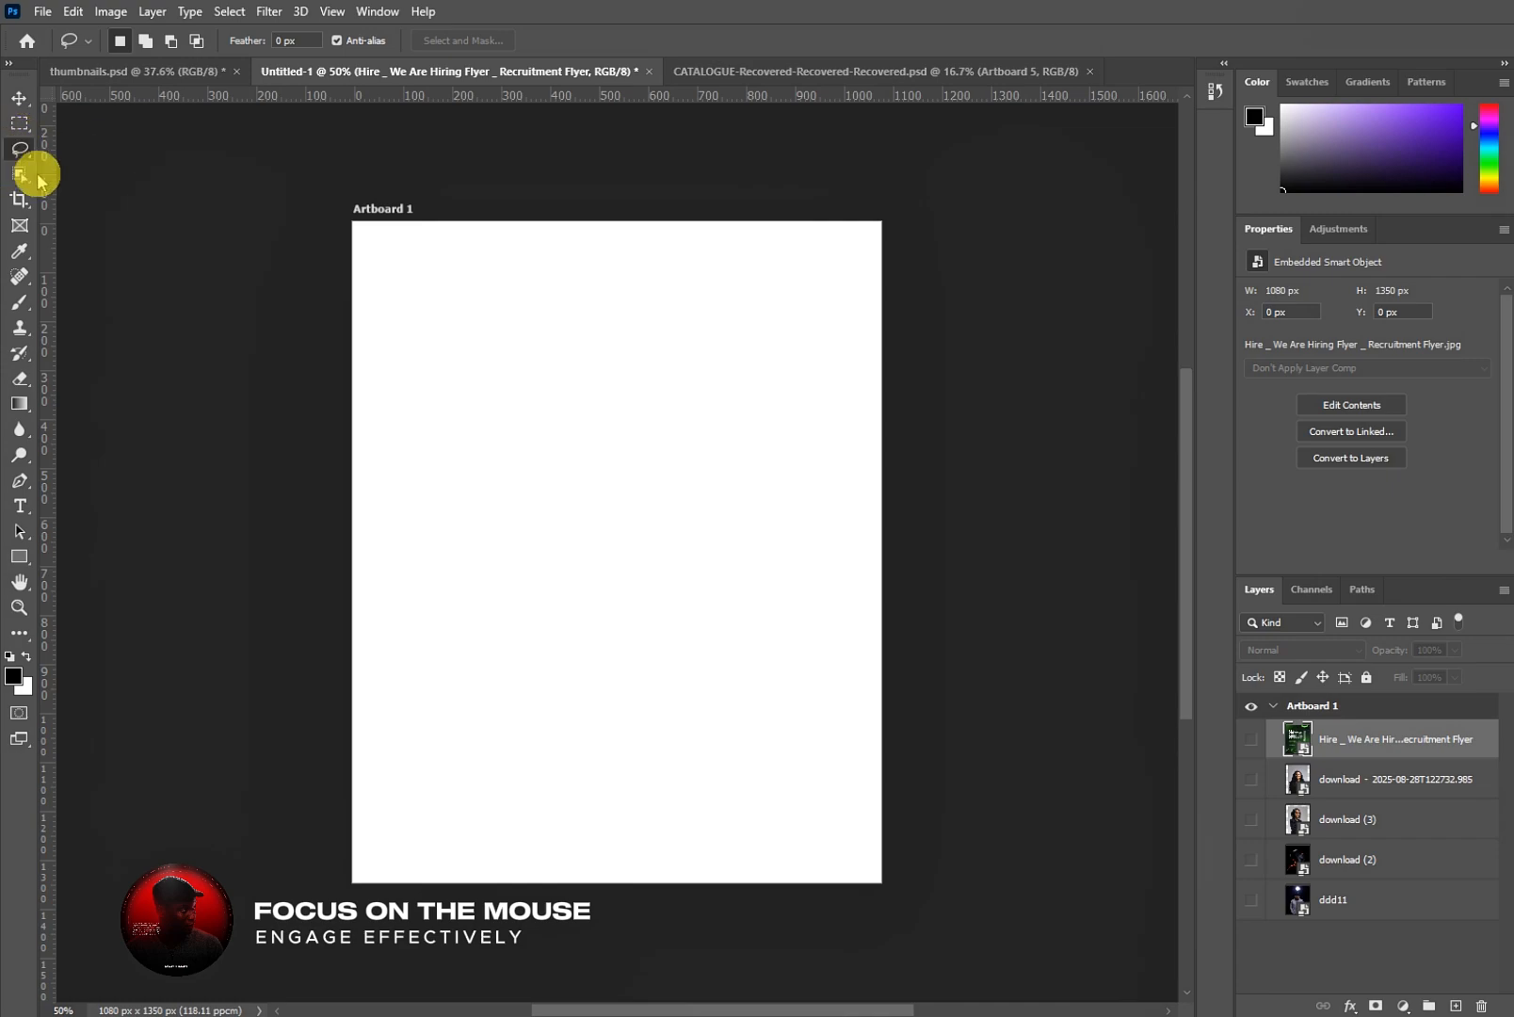
click(18, 97)
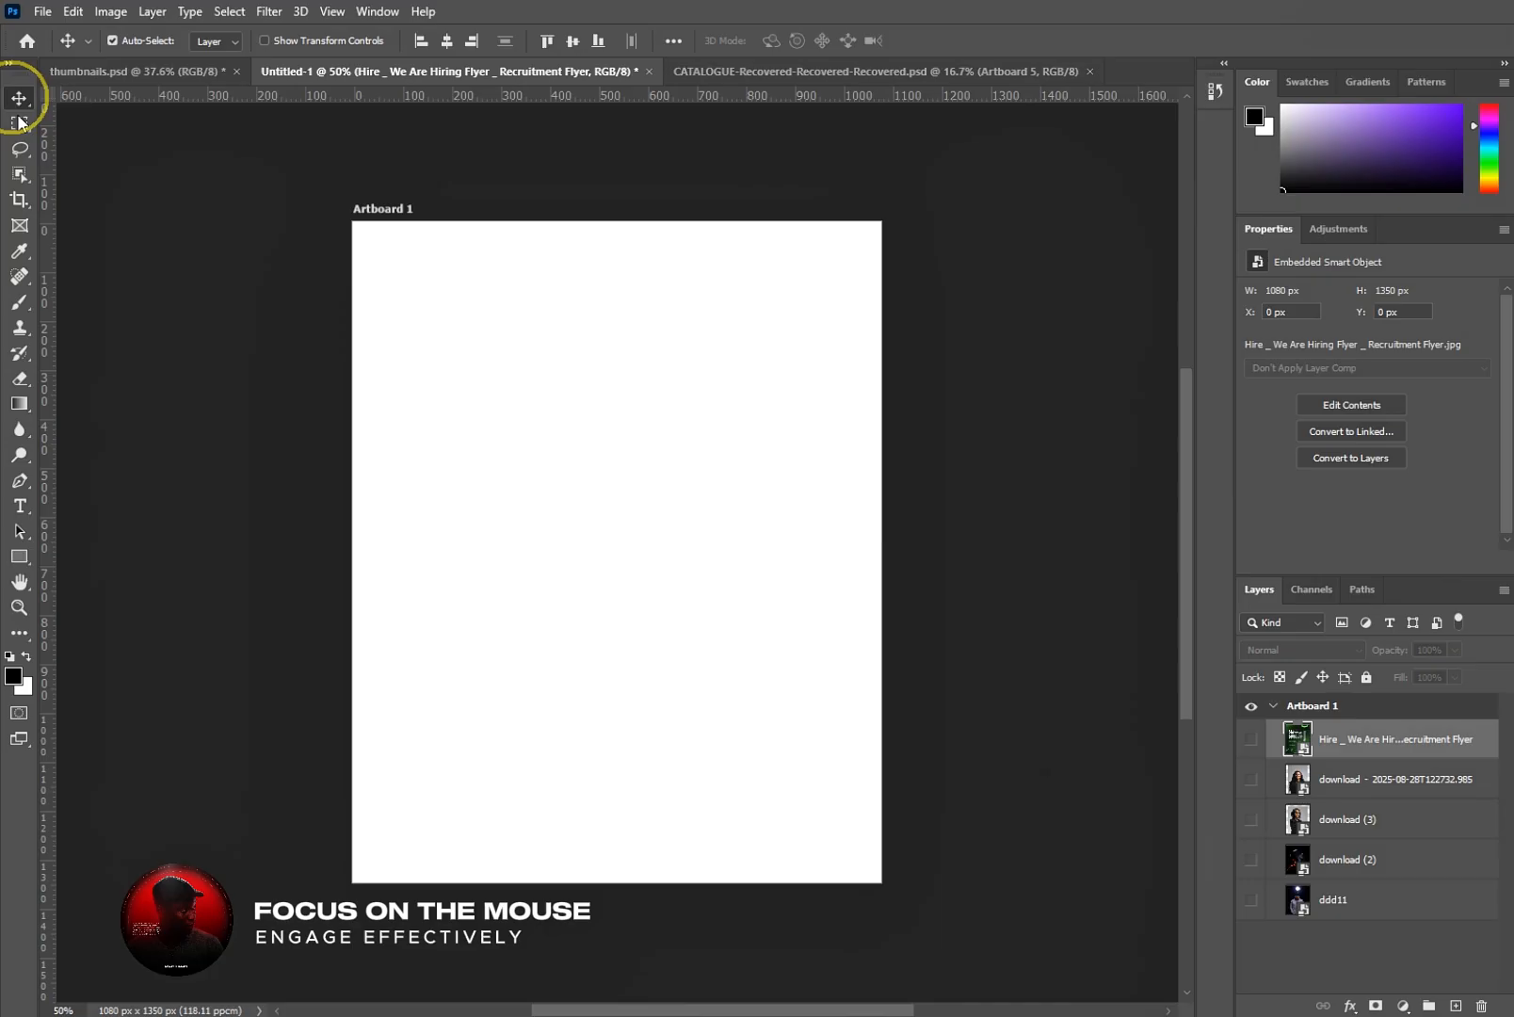
- Select the ddd11 photo layer and make it visible on Artboard 1
click(1288, 911)
click(1251, 904)
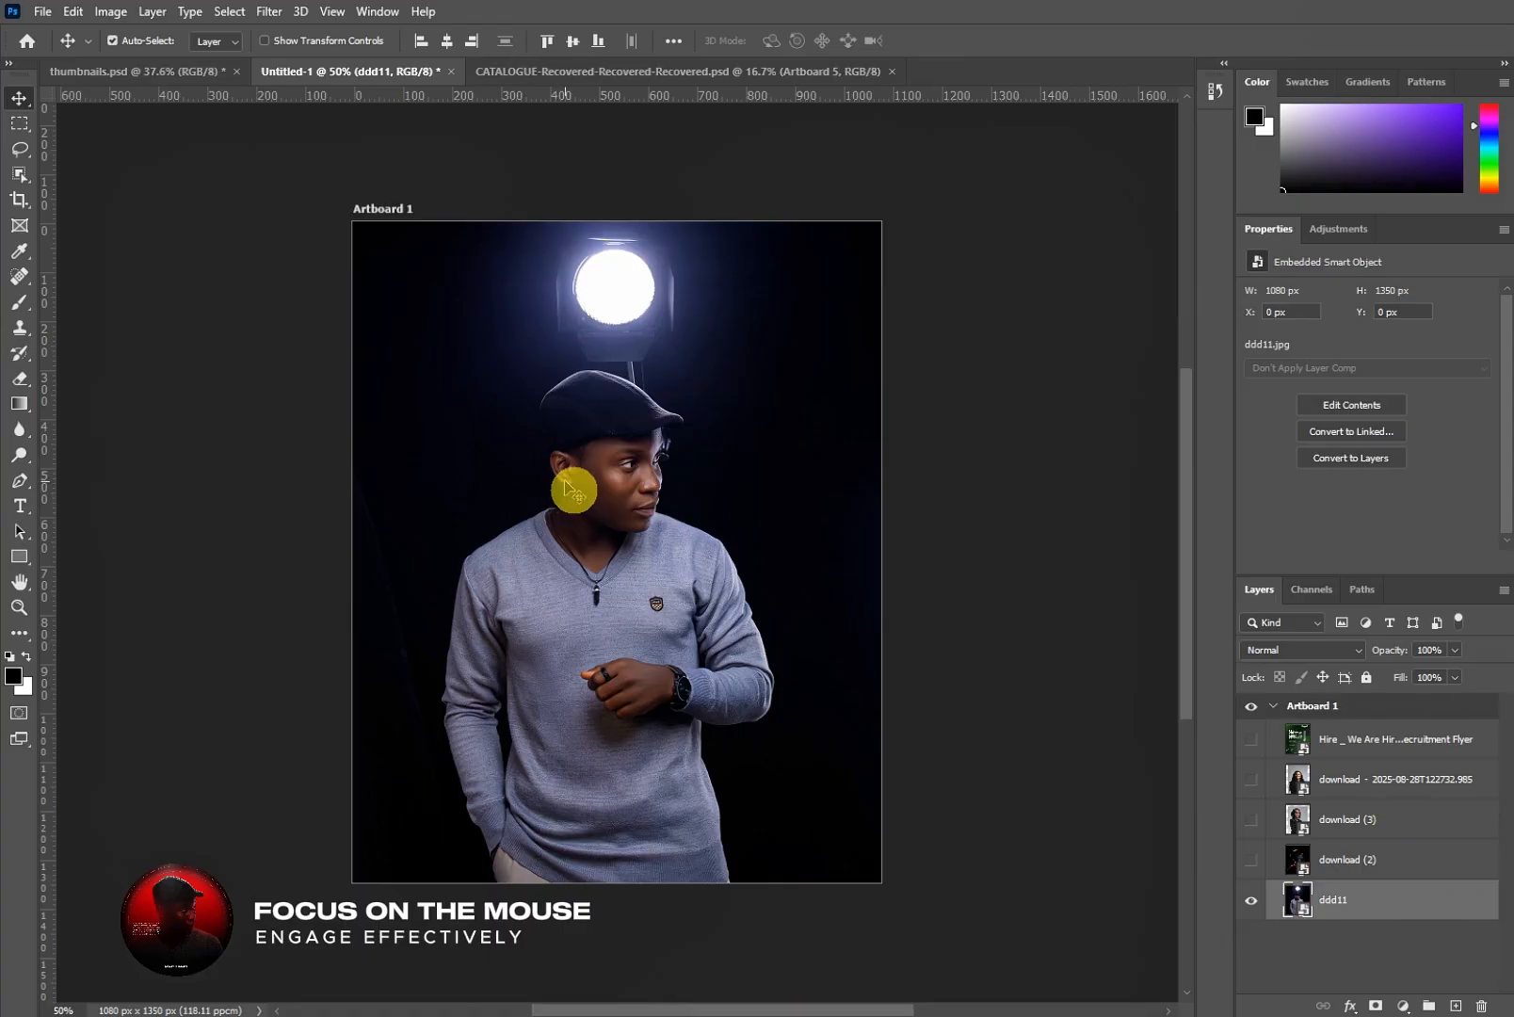
scroll(573, 491, up, 6)
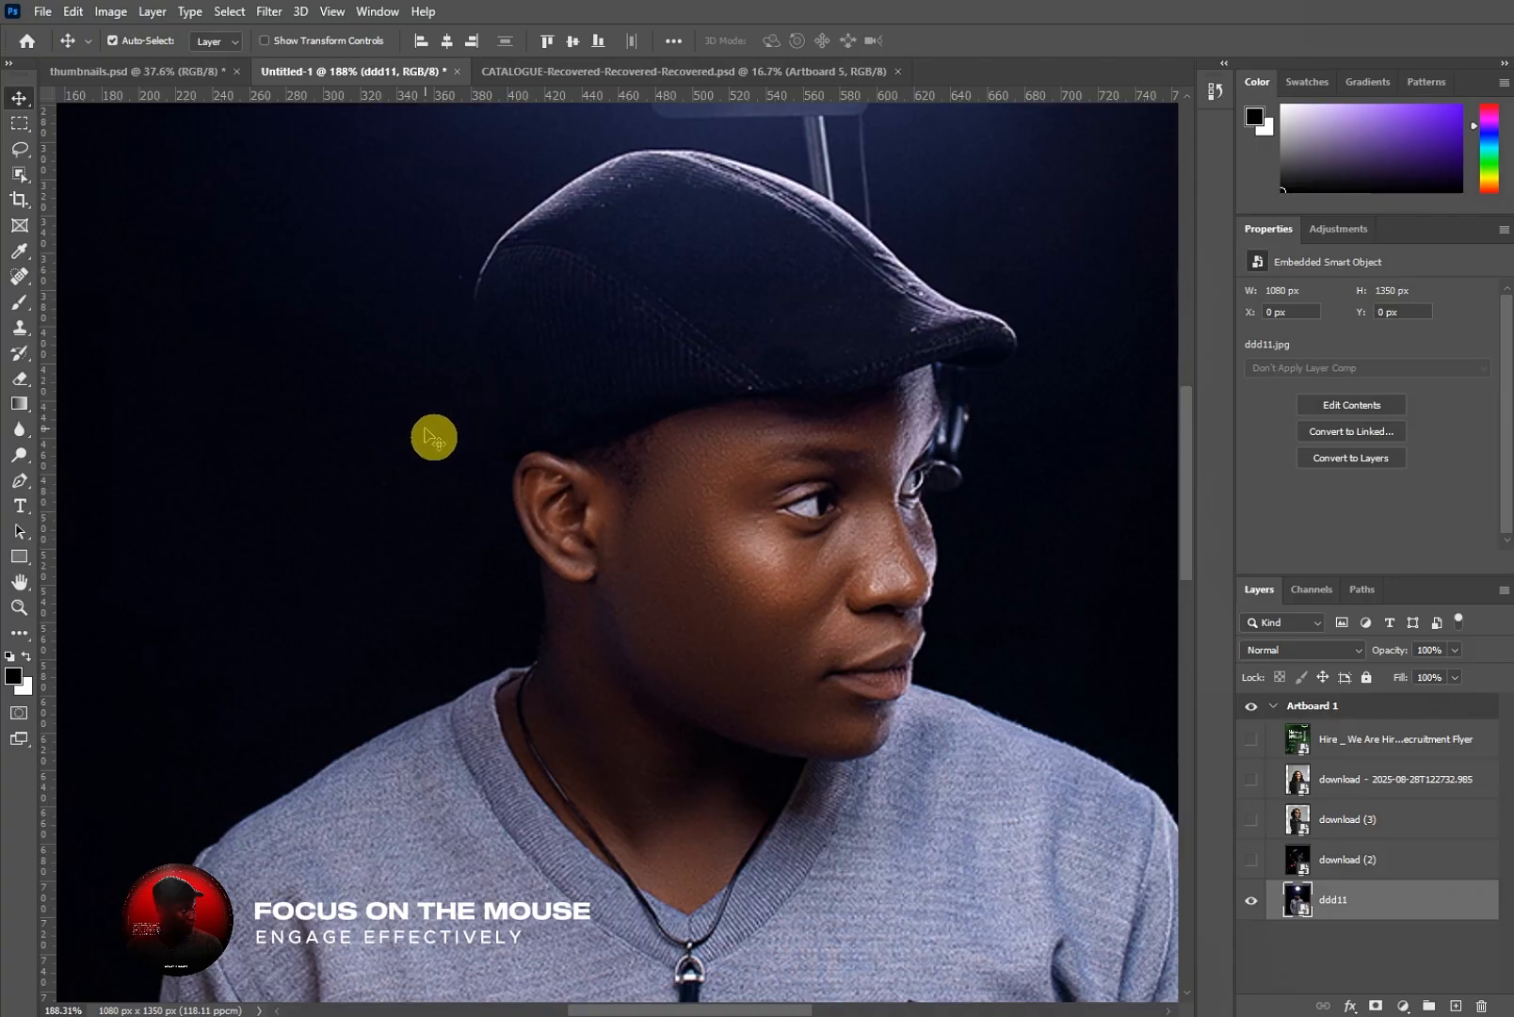
scroll(433, 437, down, 5)
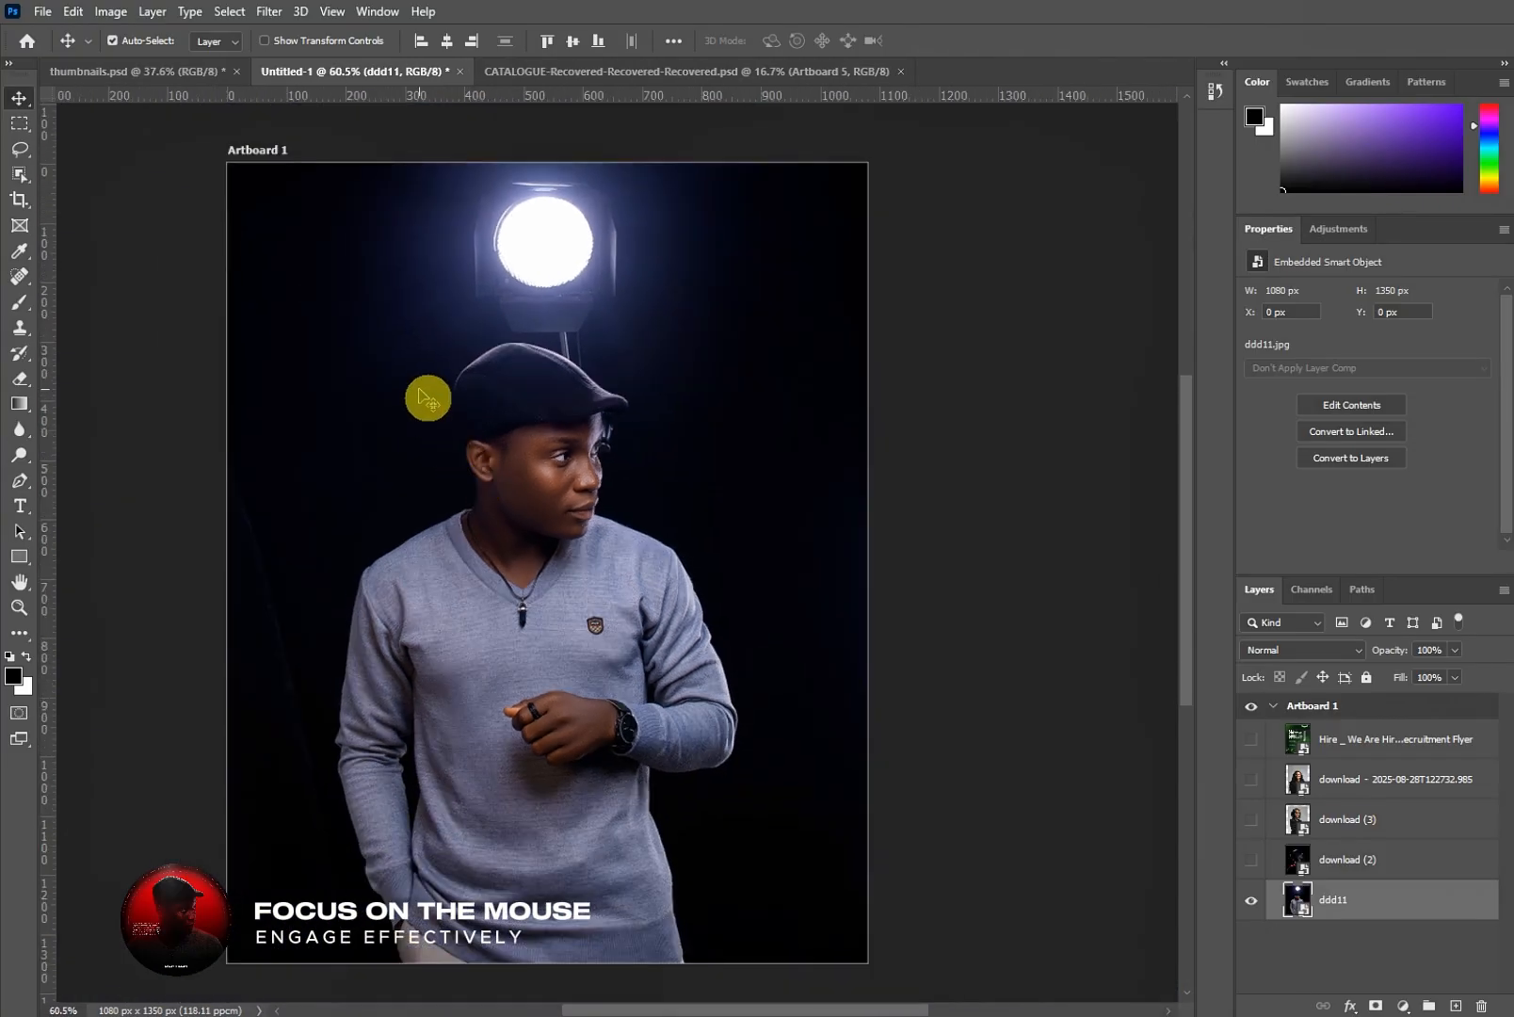
click(230, 11)
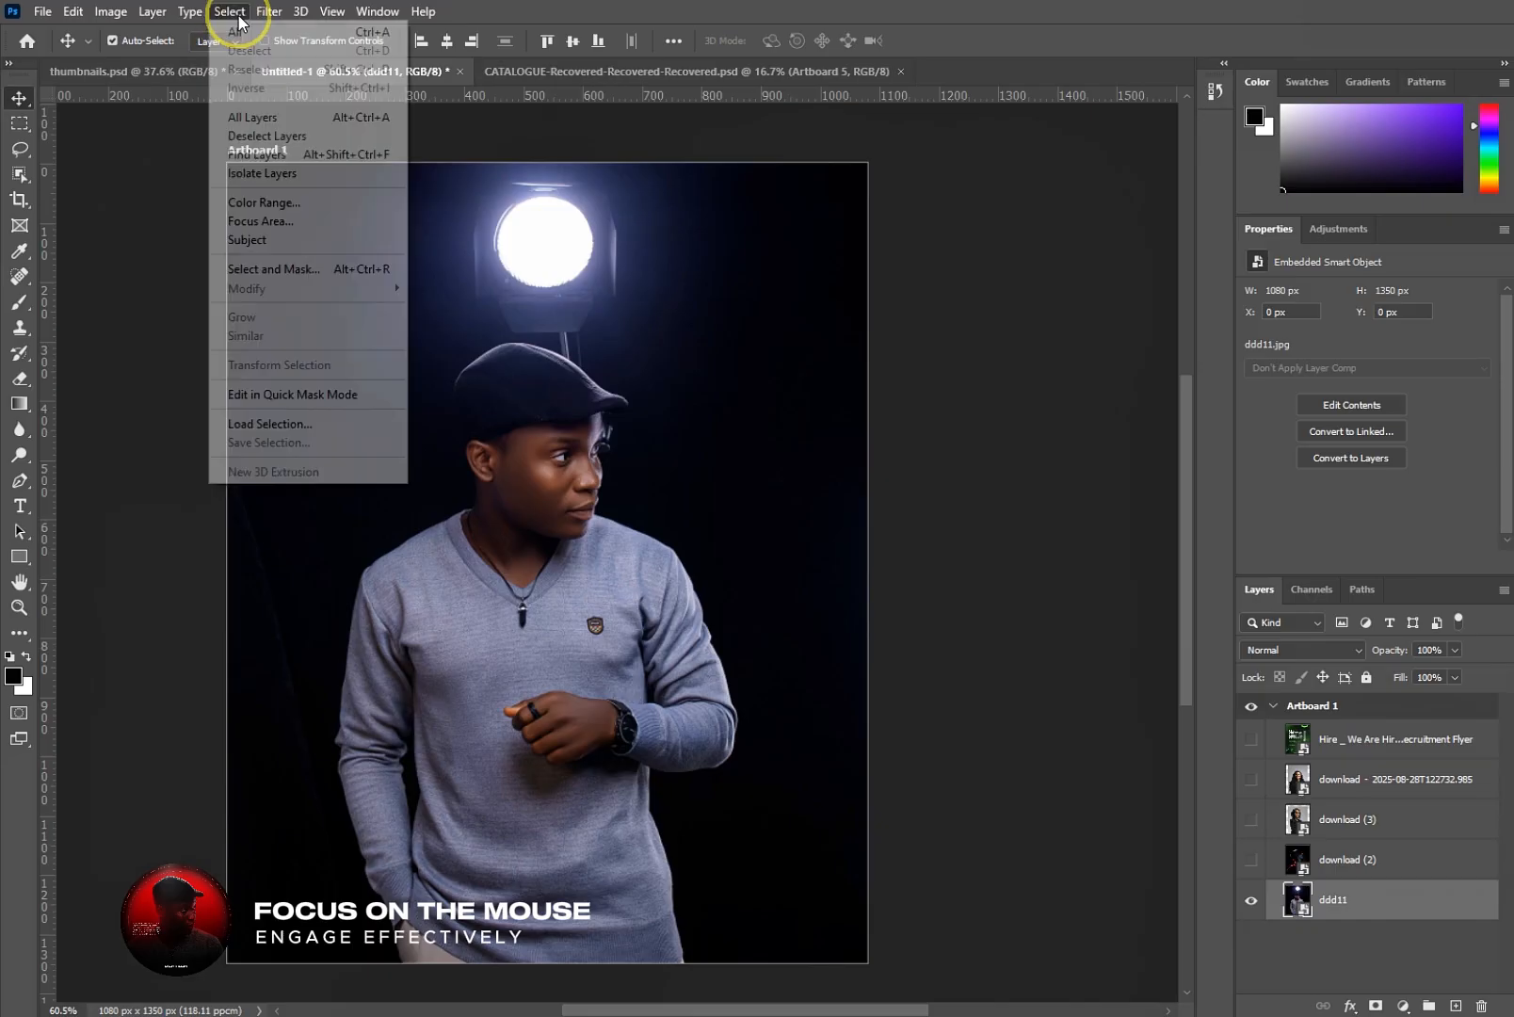
click(256, 240)
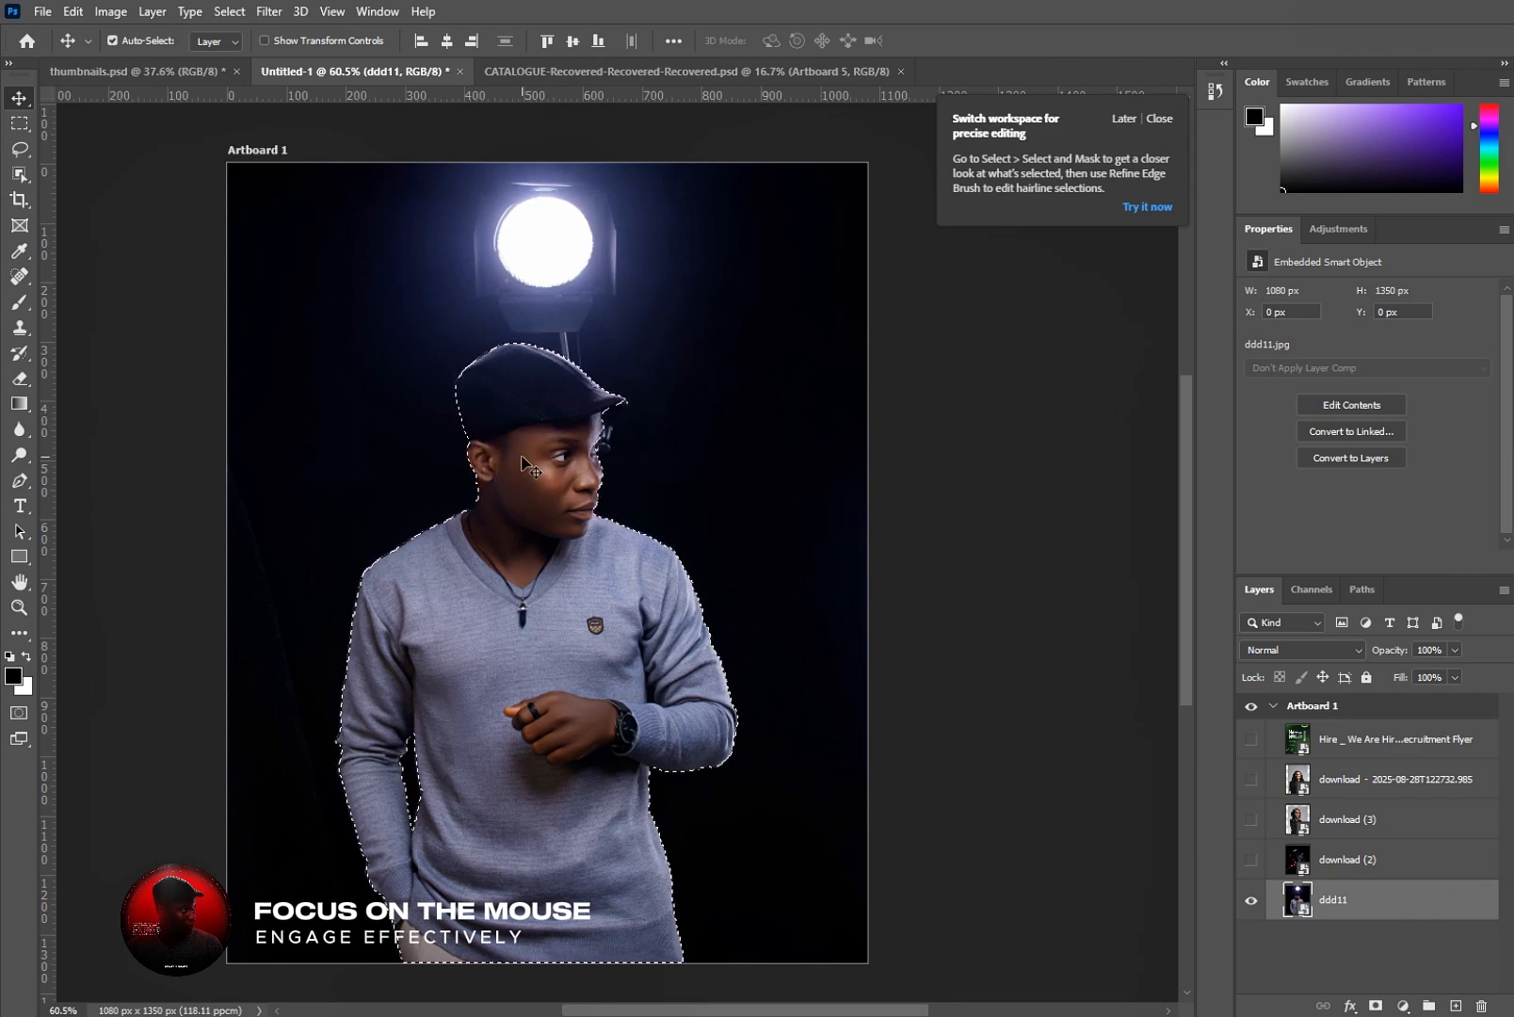
key(ctrl+d)
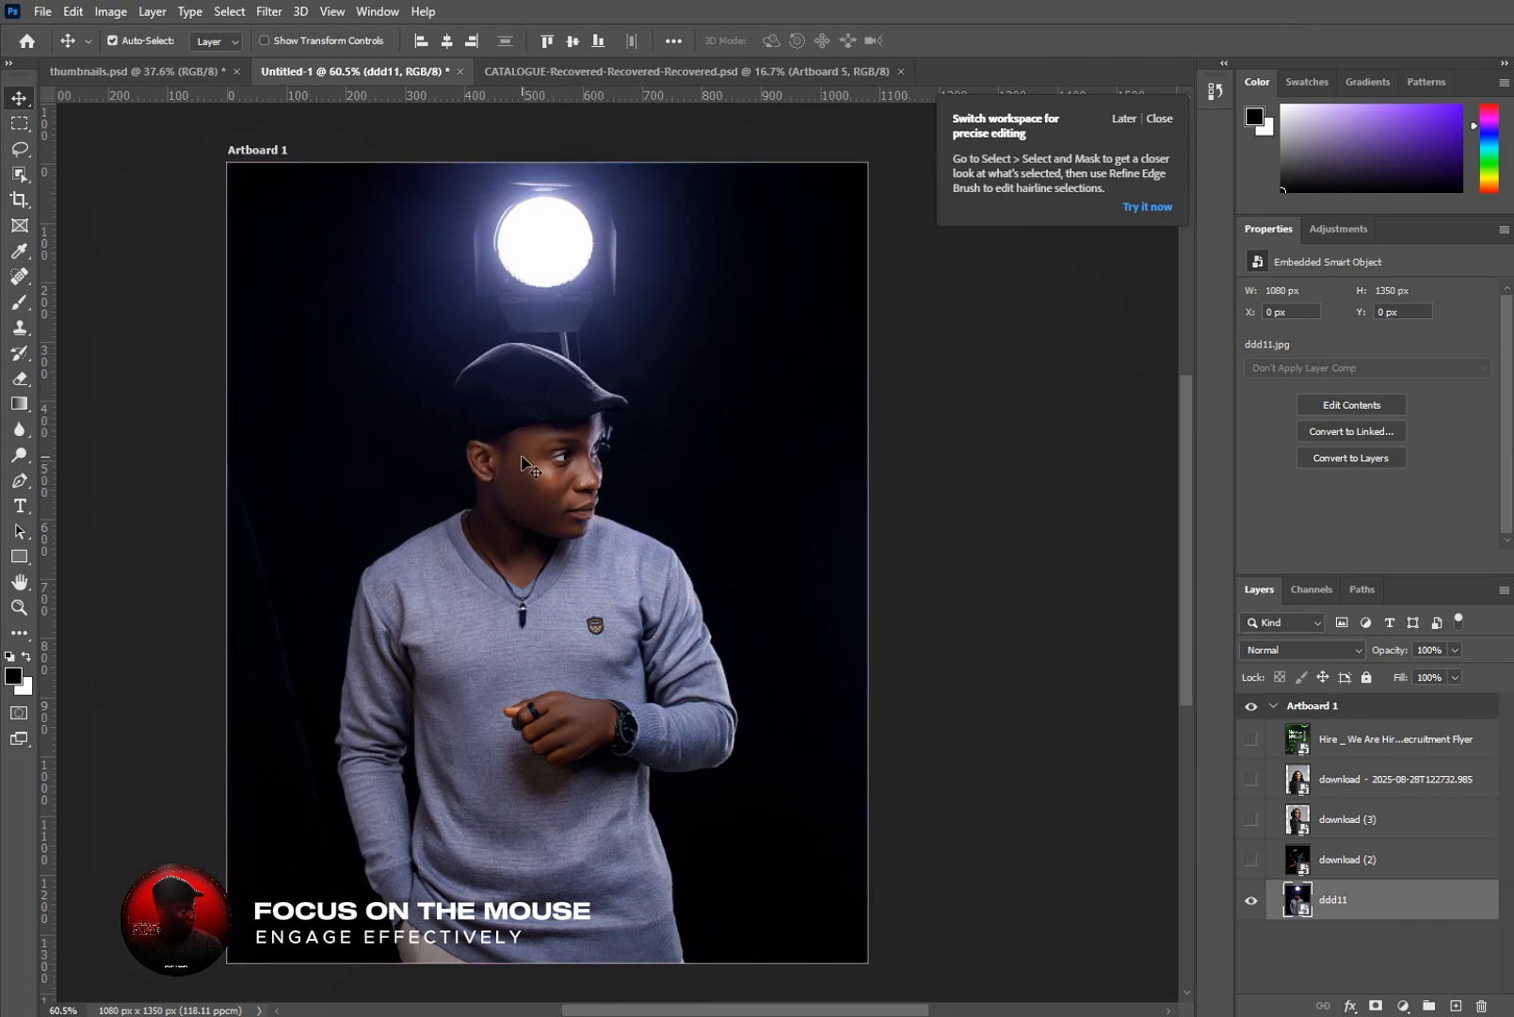
click(1157, 124)
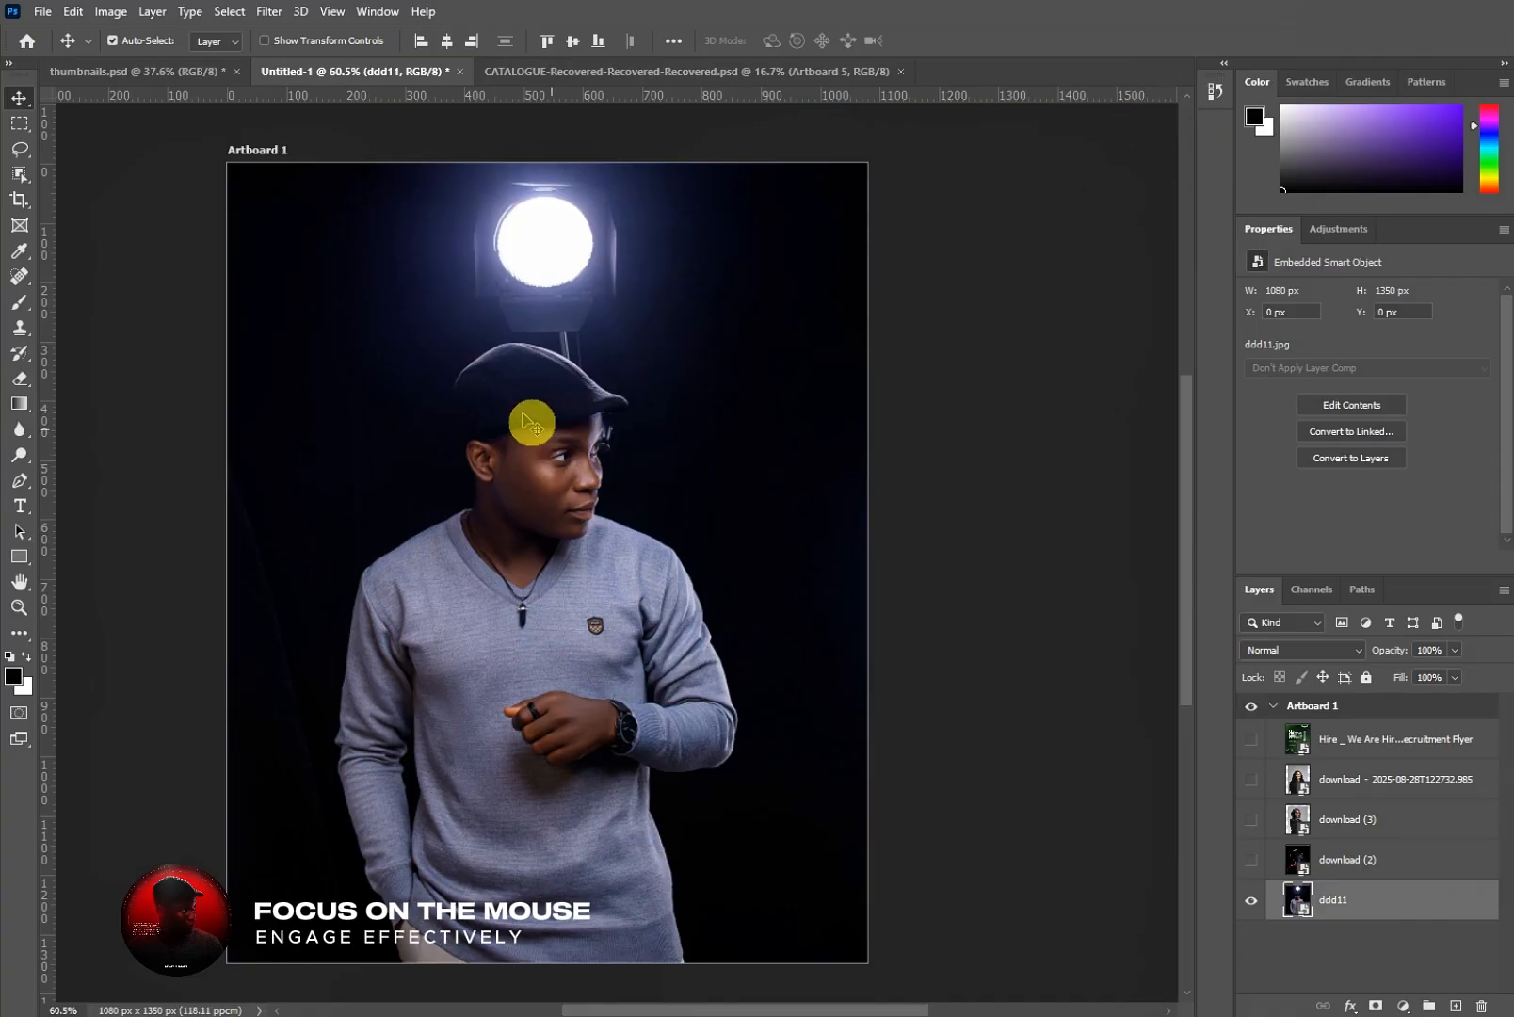
- Select the man in the ddd11 photo with automatic subject selection and add a layer mask from that selection
click(230, 12)
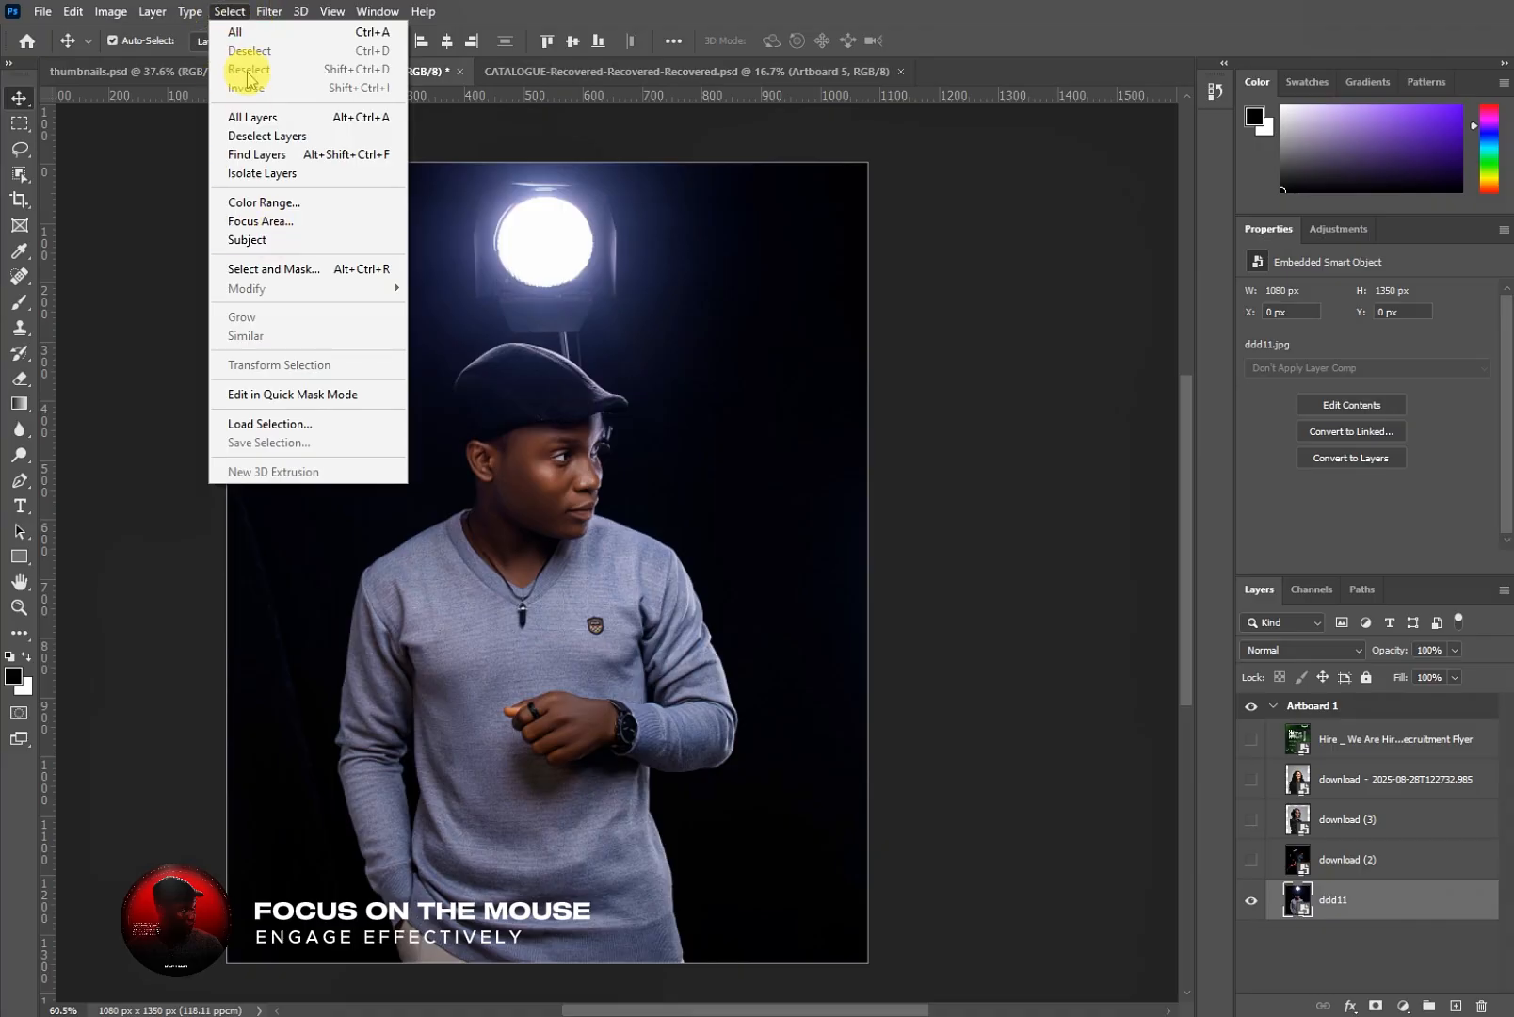
click(305, 246)
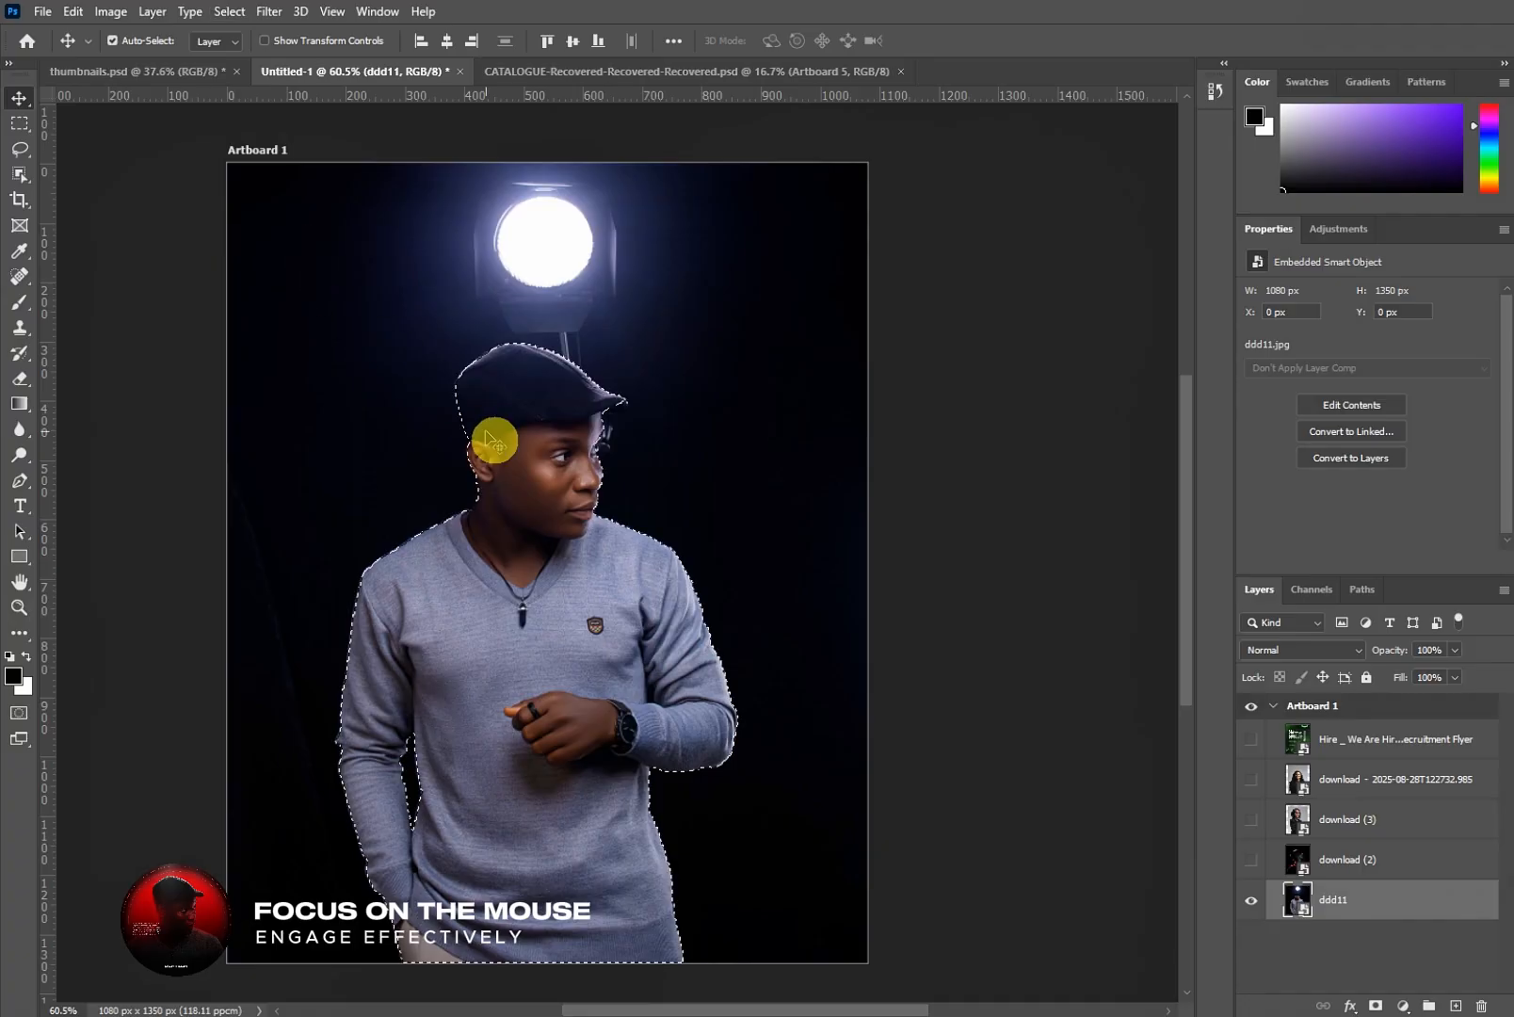
scroll(484, 430, up, 3)
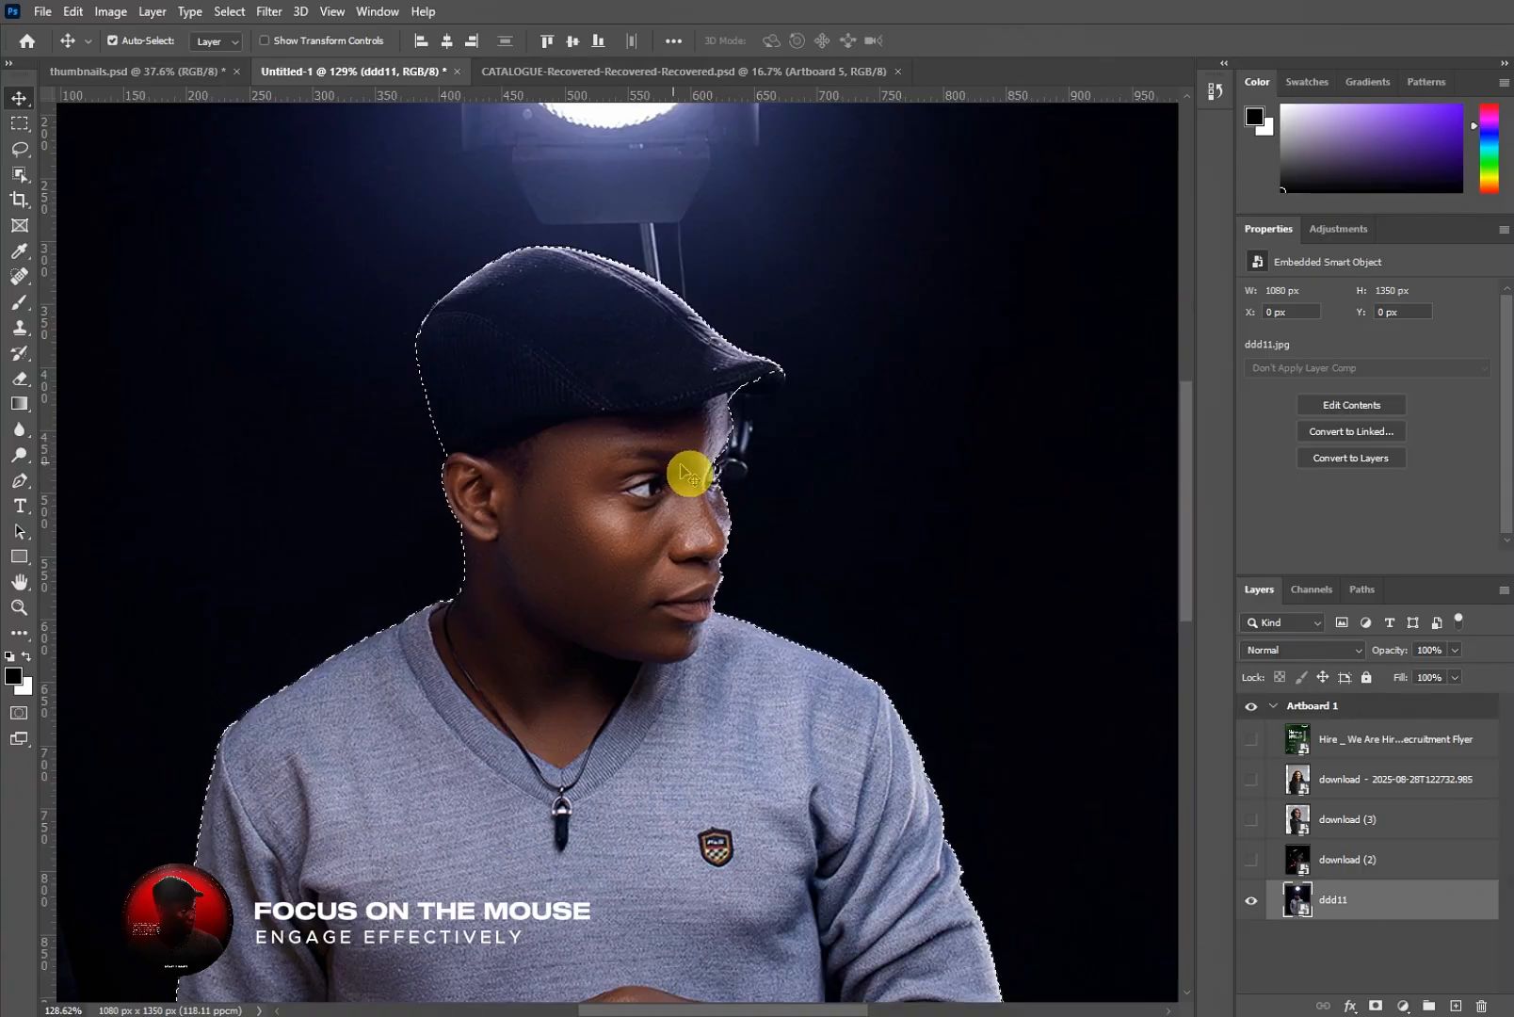
scroll(765, 440, down, 2)
scroll(690, 452, down, 4)
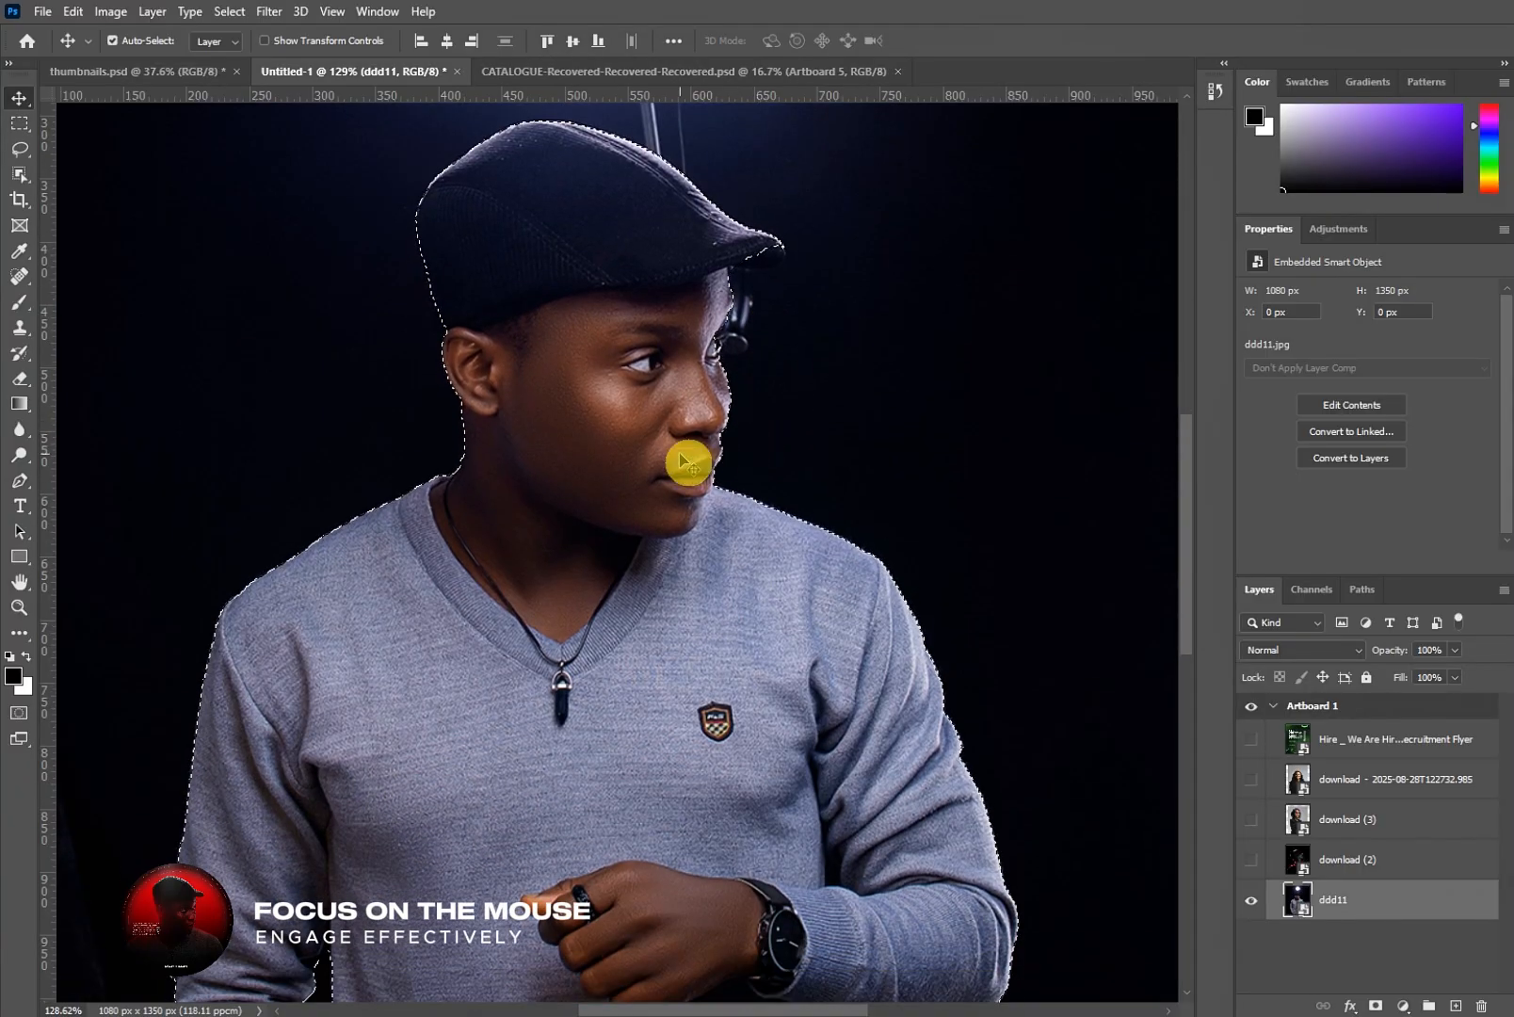
scroll(722, 411, up, 3)
scroll(722, 411, up, 3)
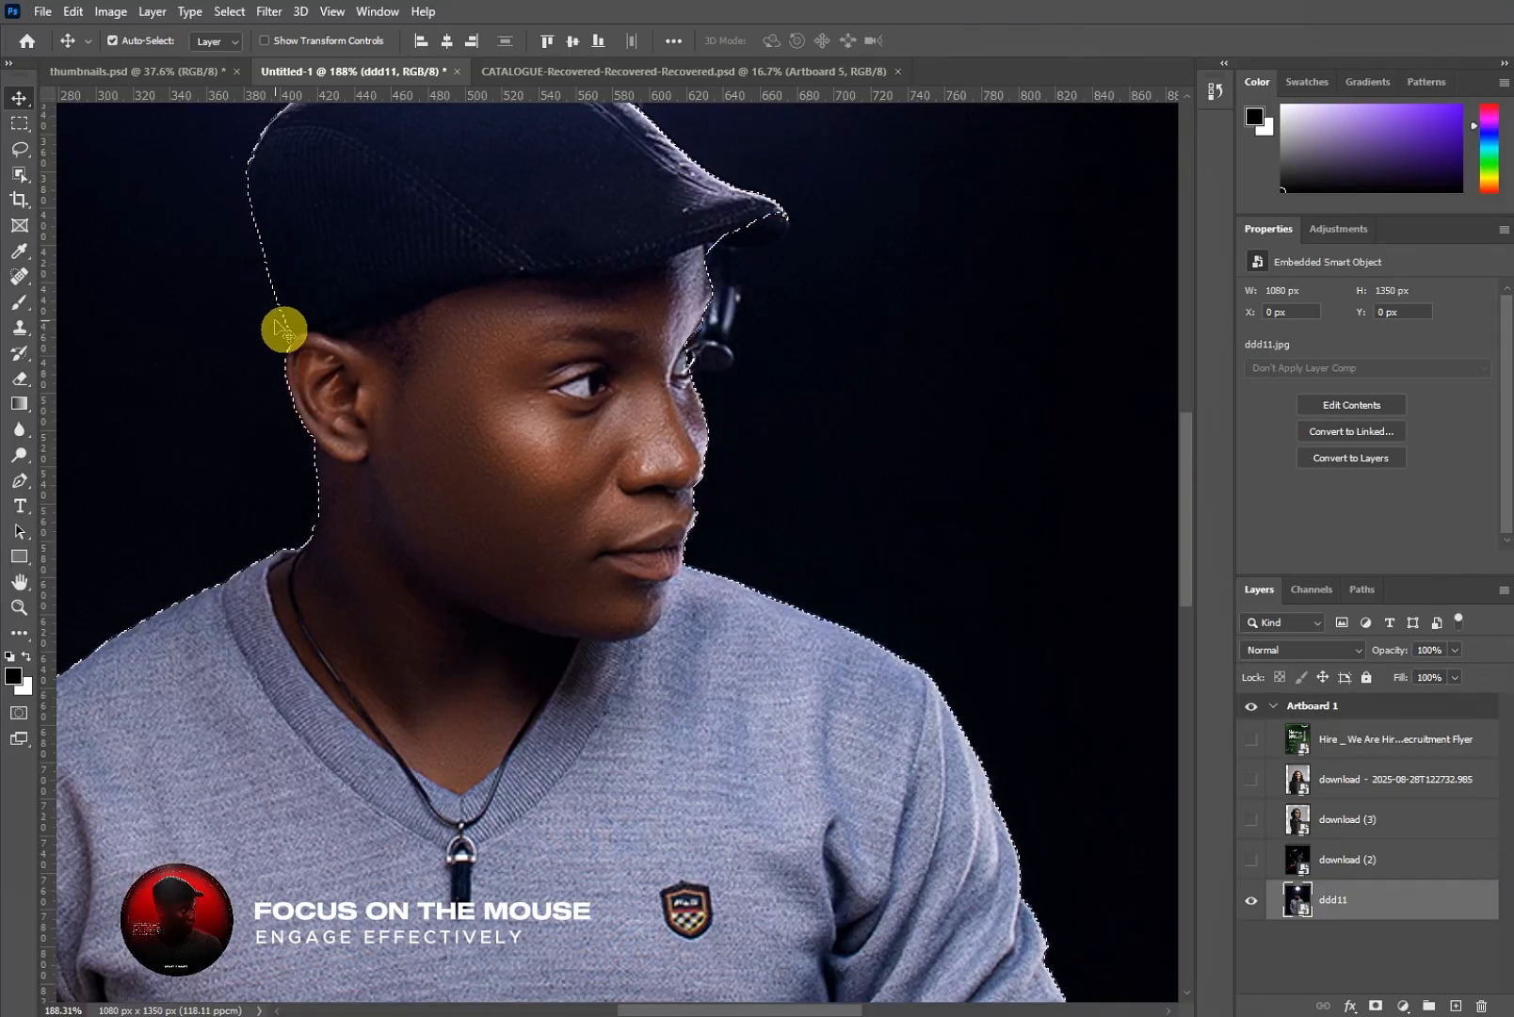
click(1375, 1006)
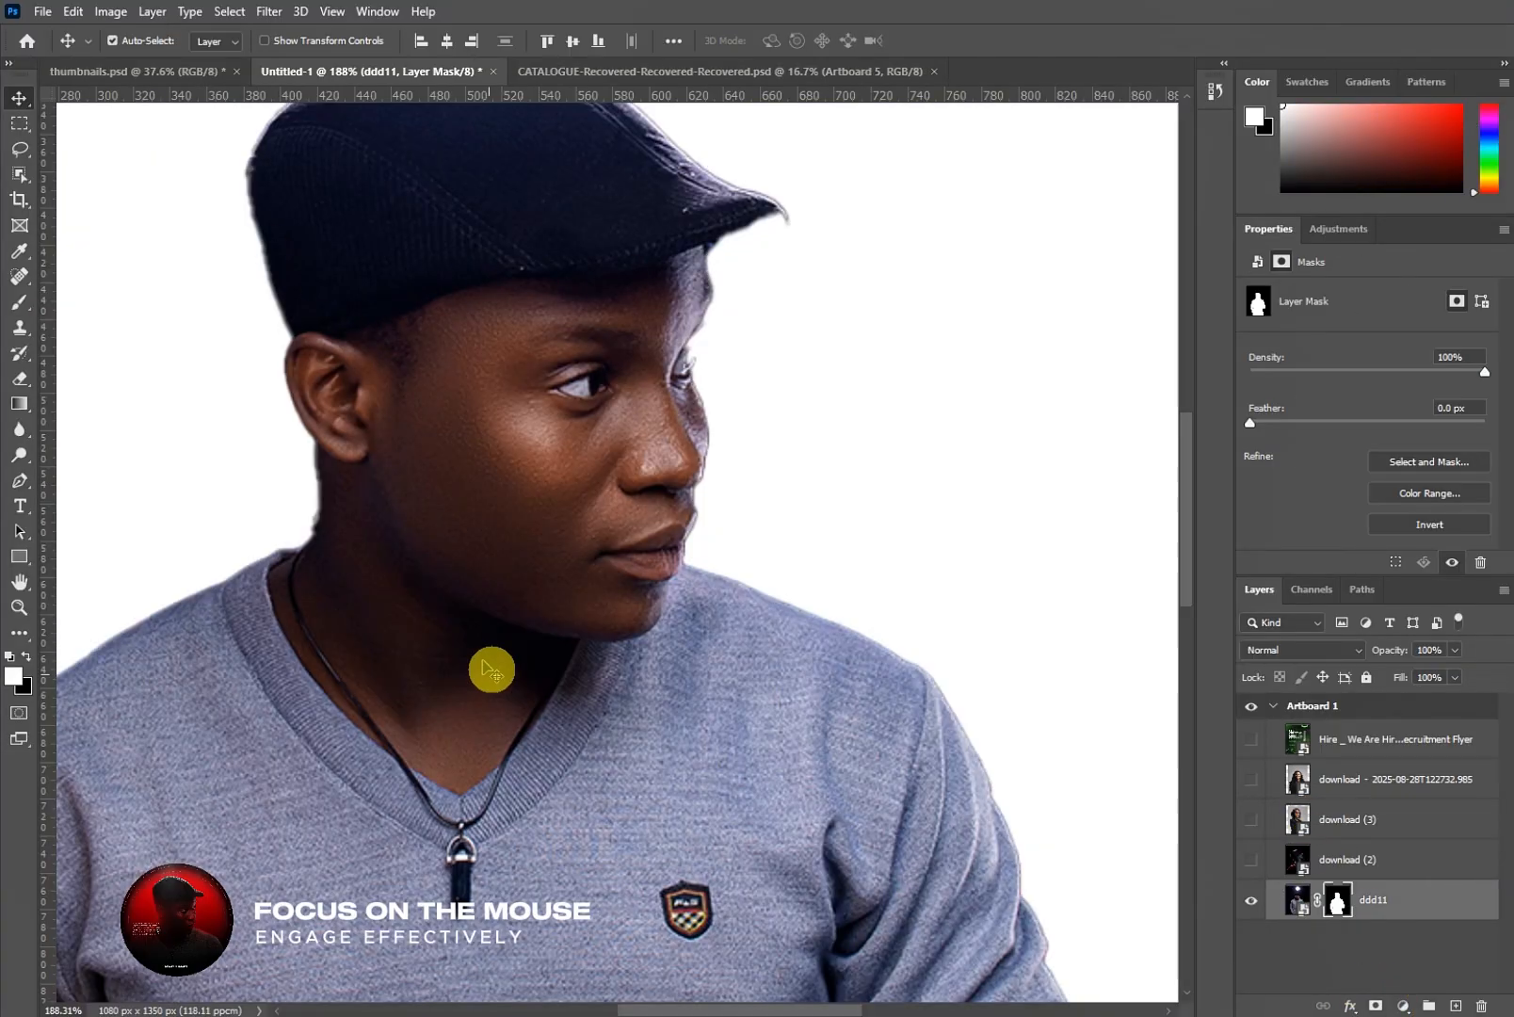
scroll(489, 650, down, 4)
scroll(483, 443, down, 1)
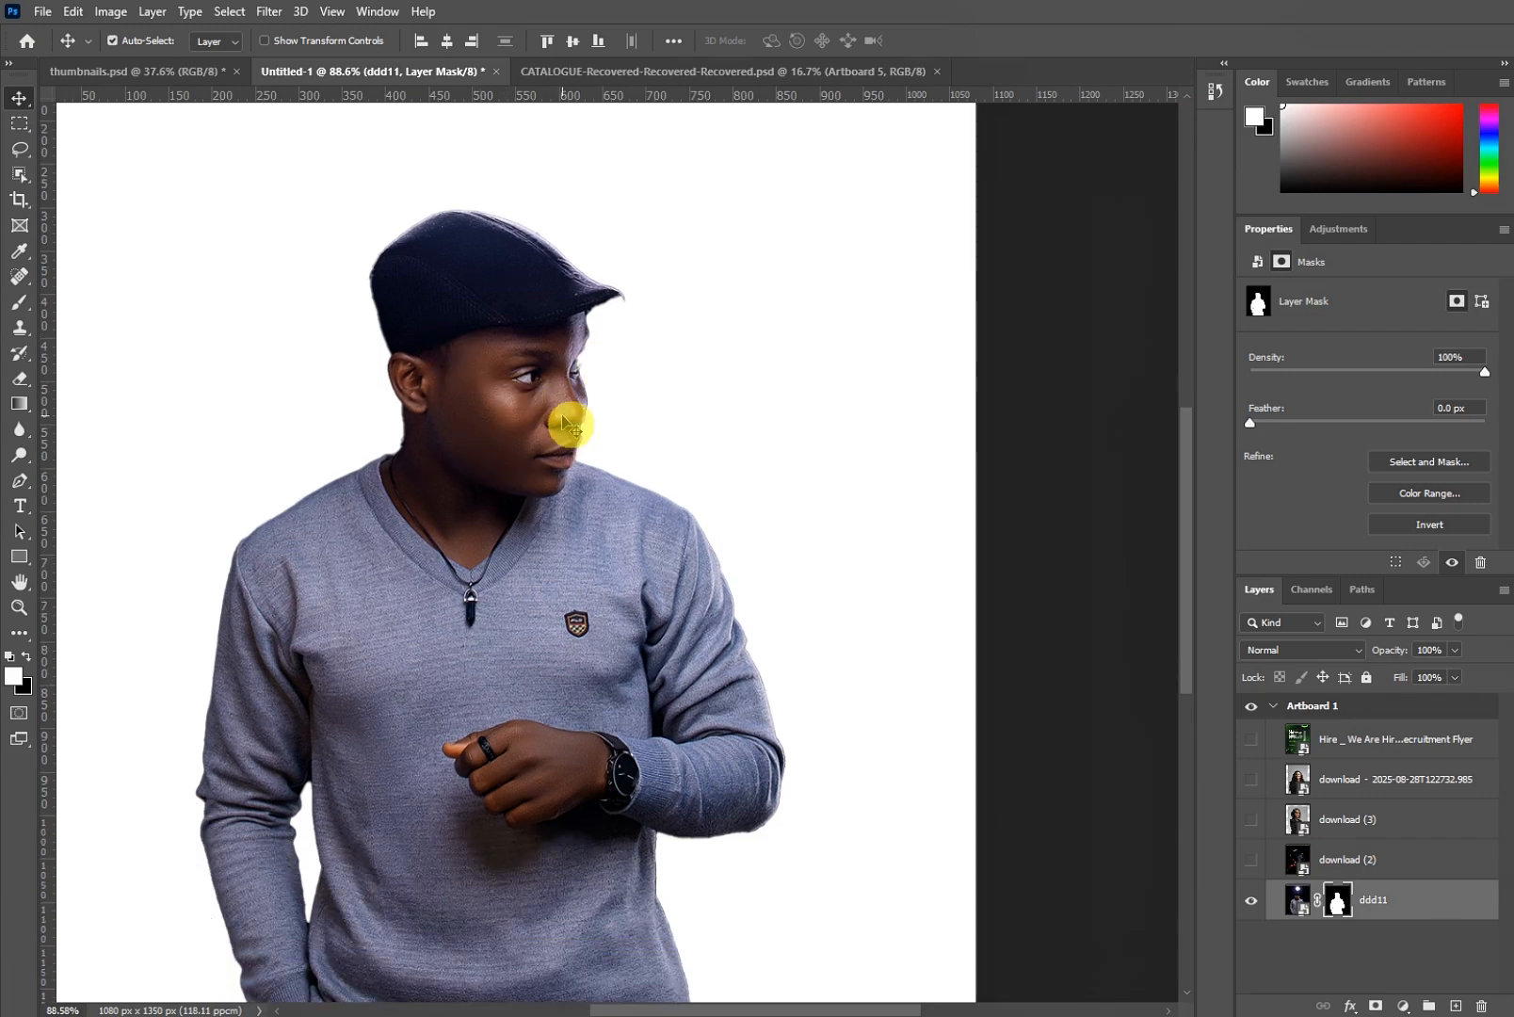
- Switch to the CATALOGUE document and examine how the cut-out man is used in the designs on Artboards 7 and 6
click(572, 72)
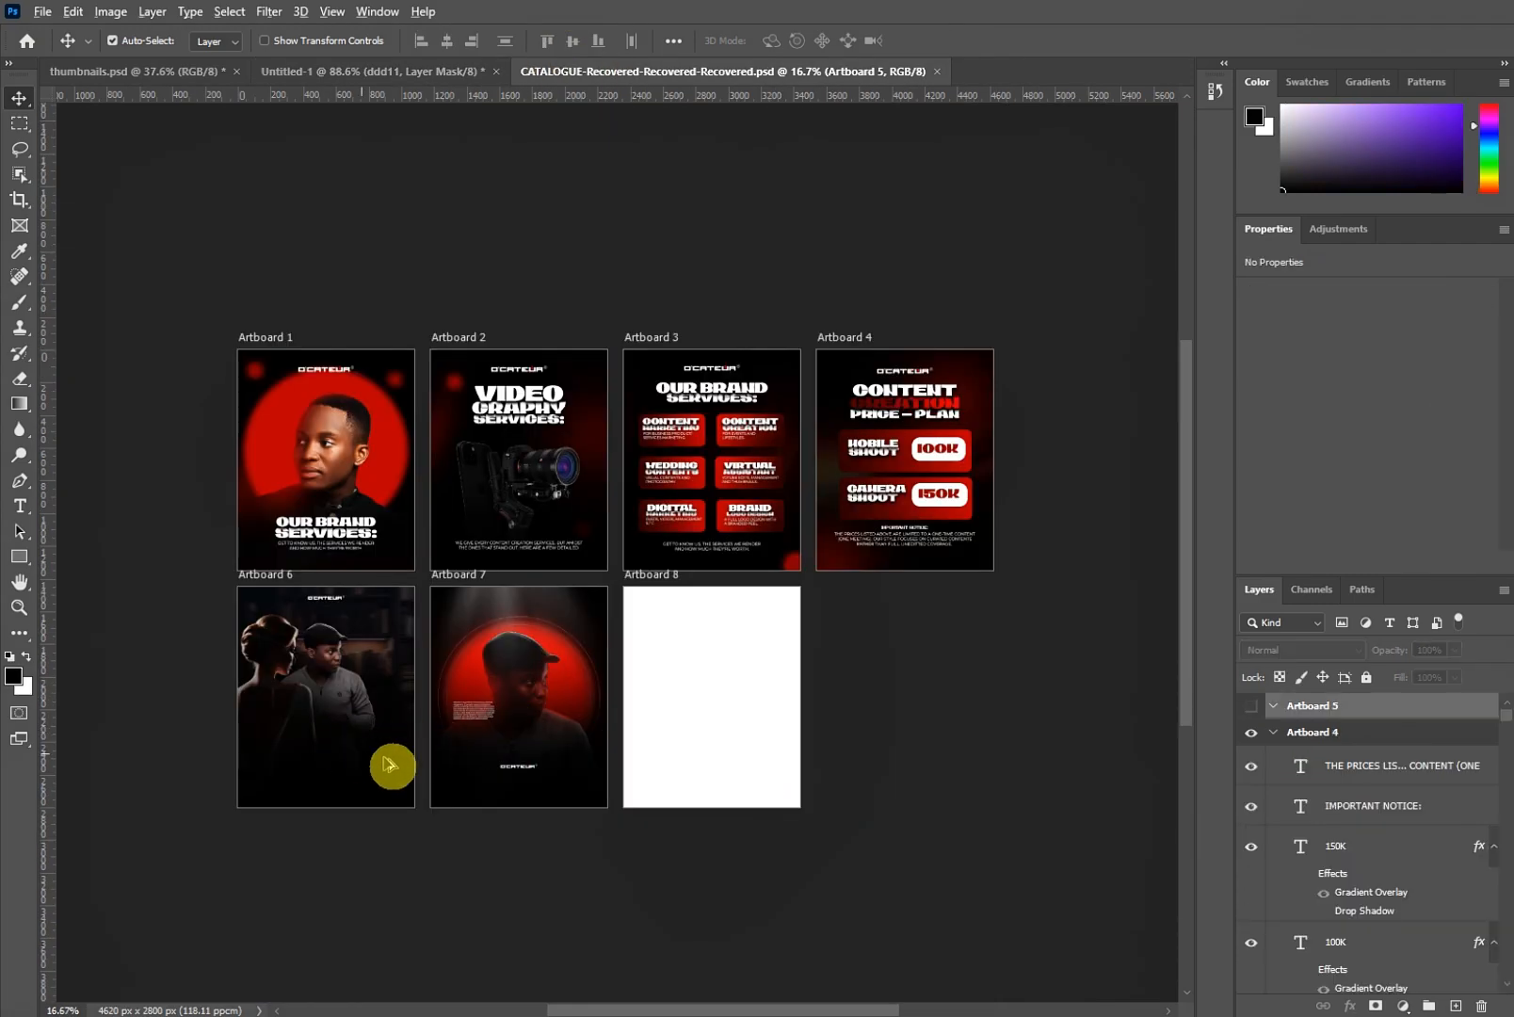
scroll(572, 728, up, 5)
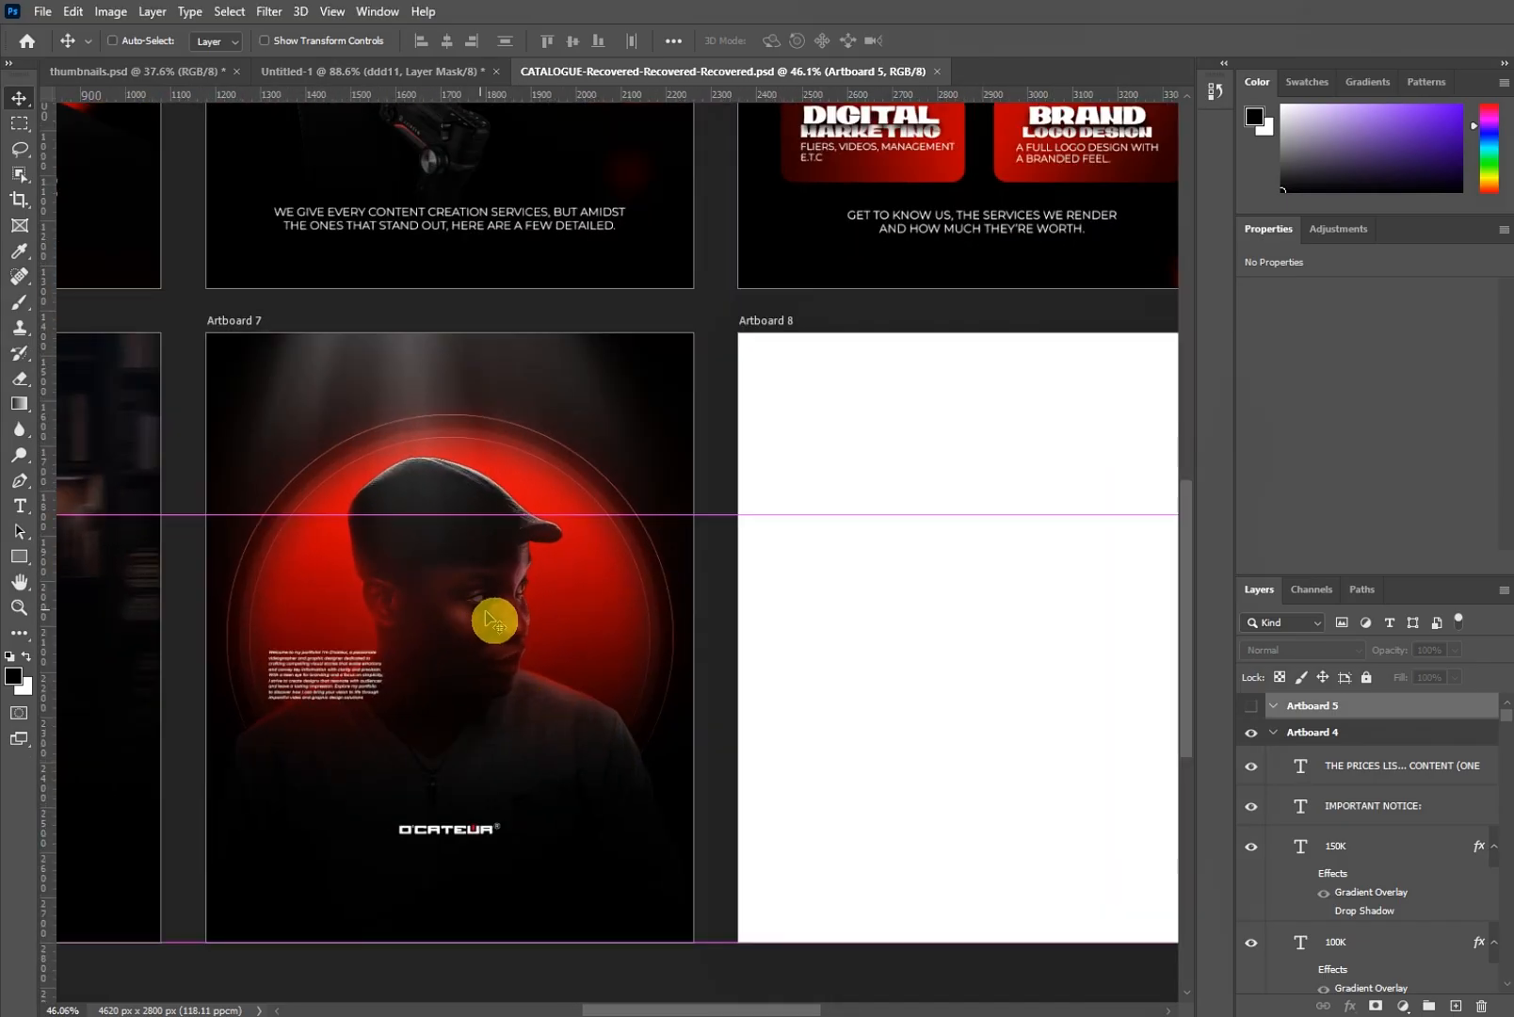
scroll(489, 614, up, 4)
scroll(504, 660, down, 2)
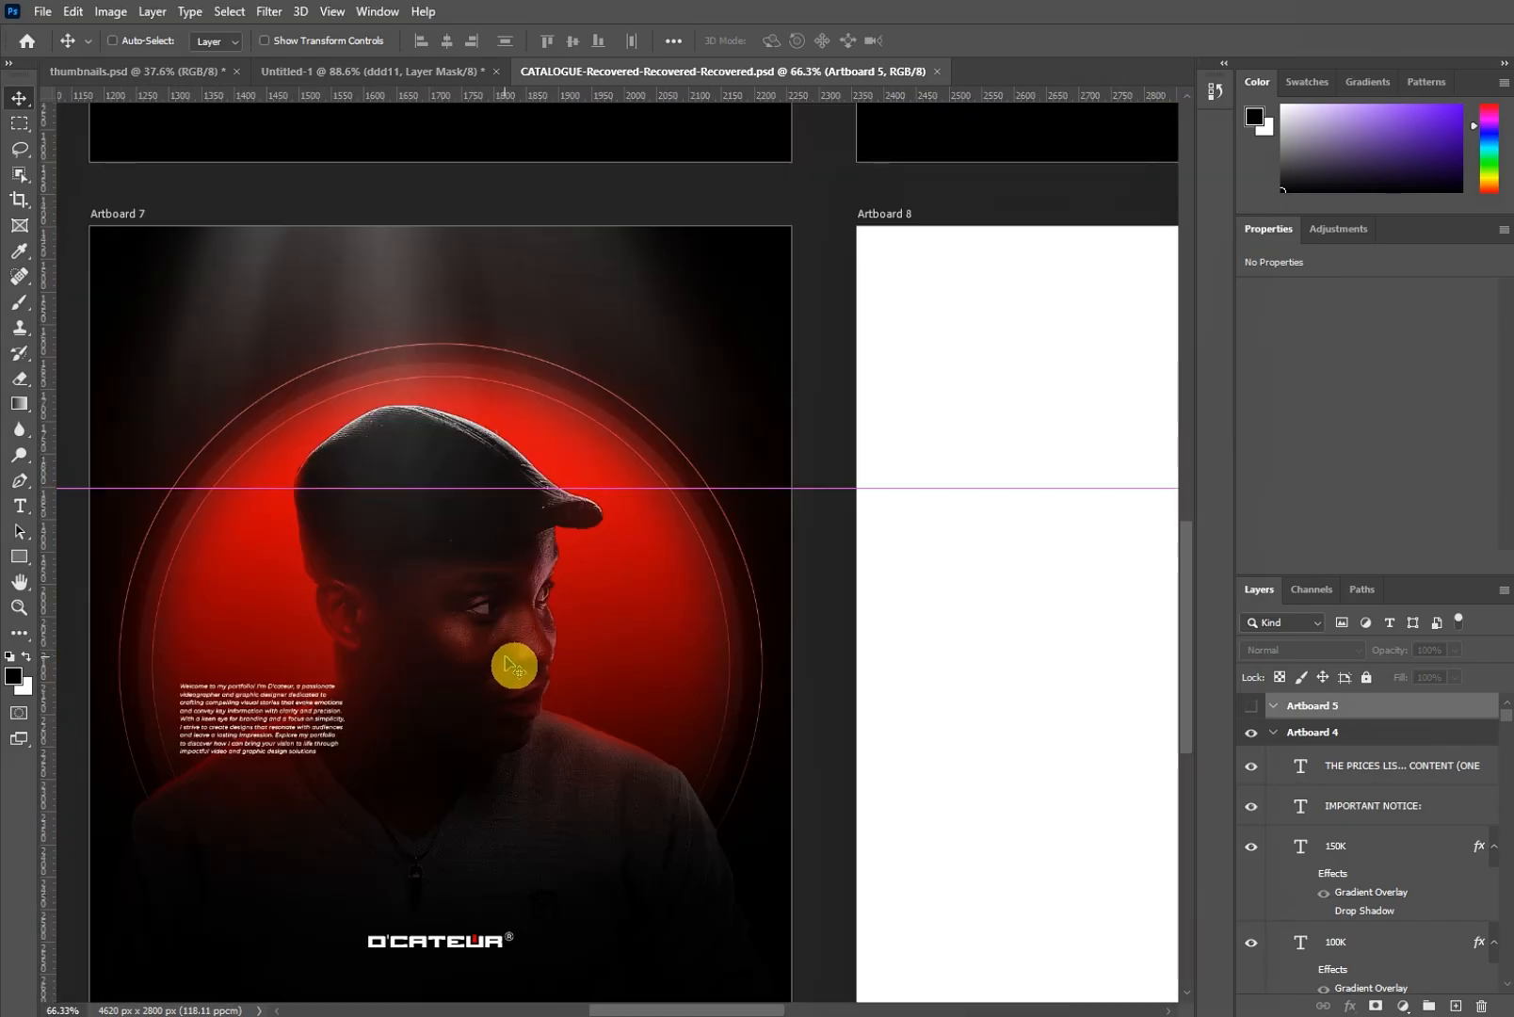
scroll(509, 665, down, 2)
scroll(311, 727, left, 4)
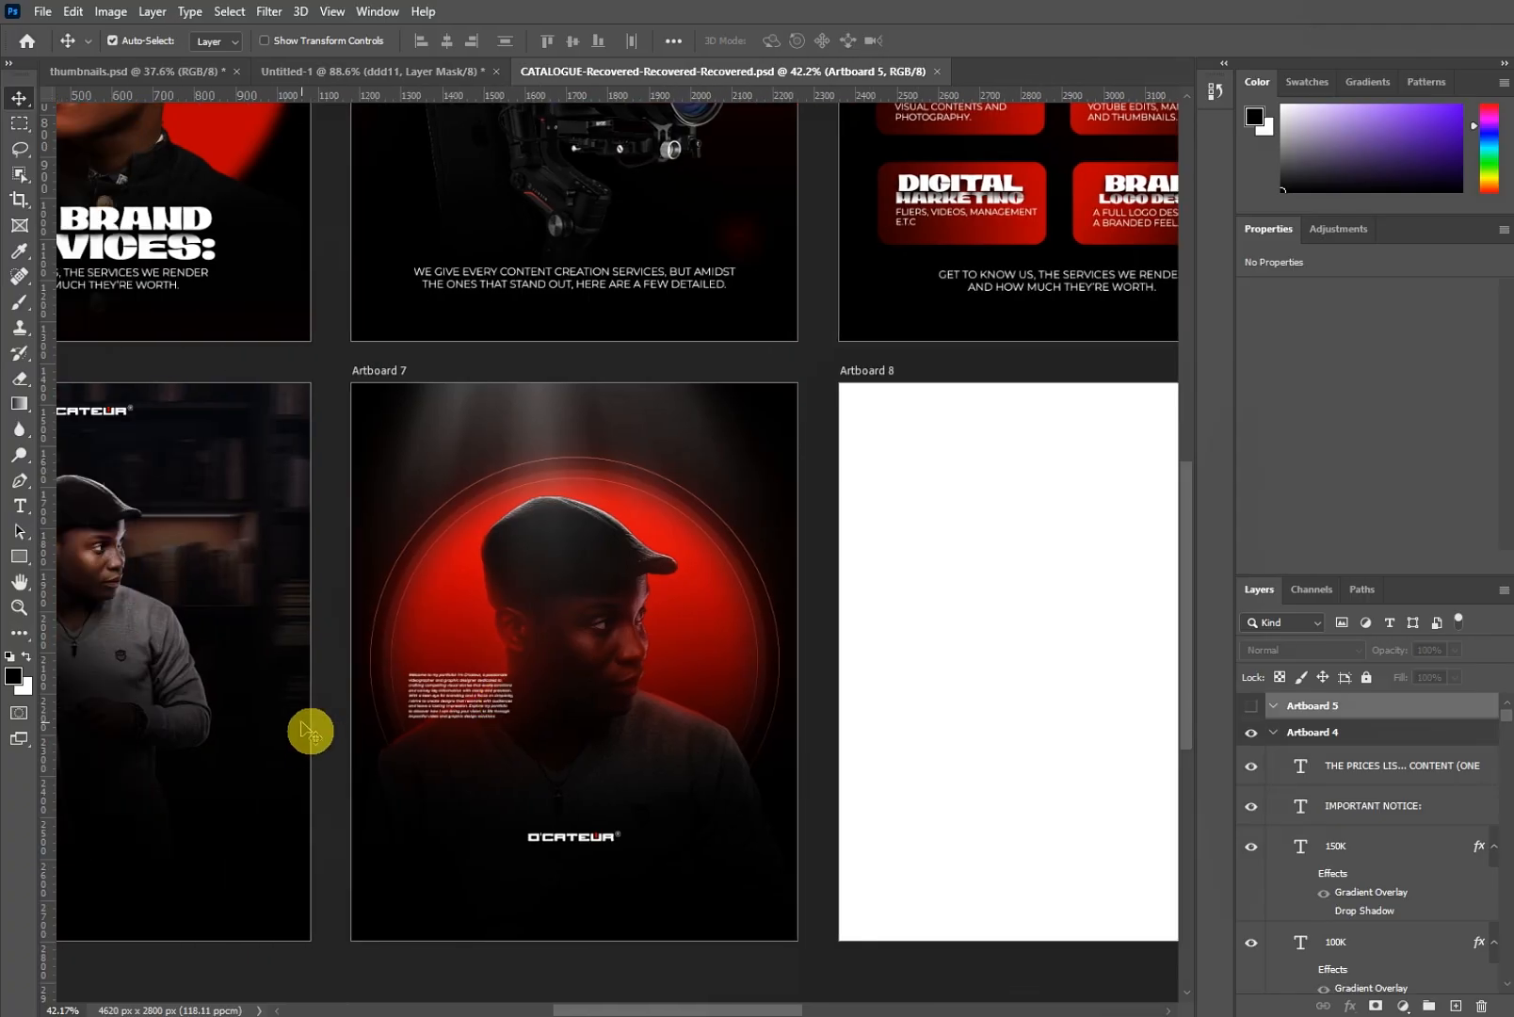
scroll(202, 650, up, 1)
scroll(203, 651, up, 3)
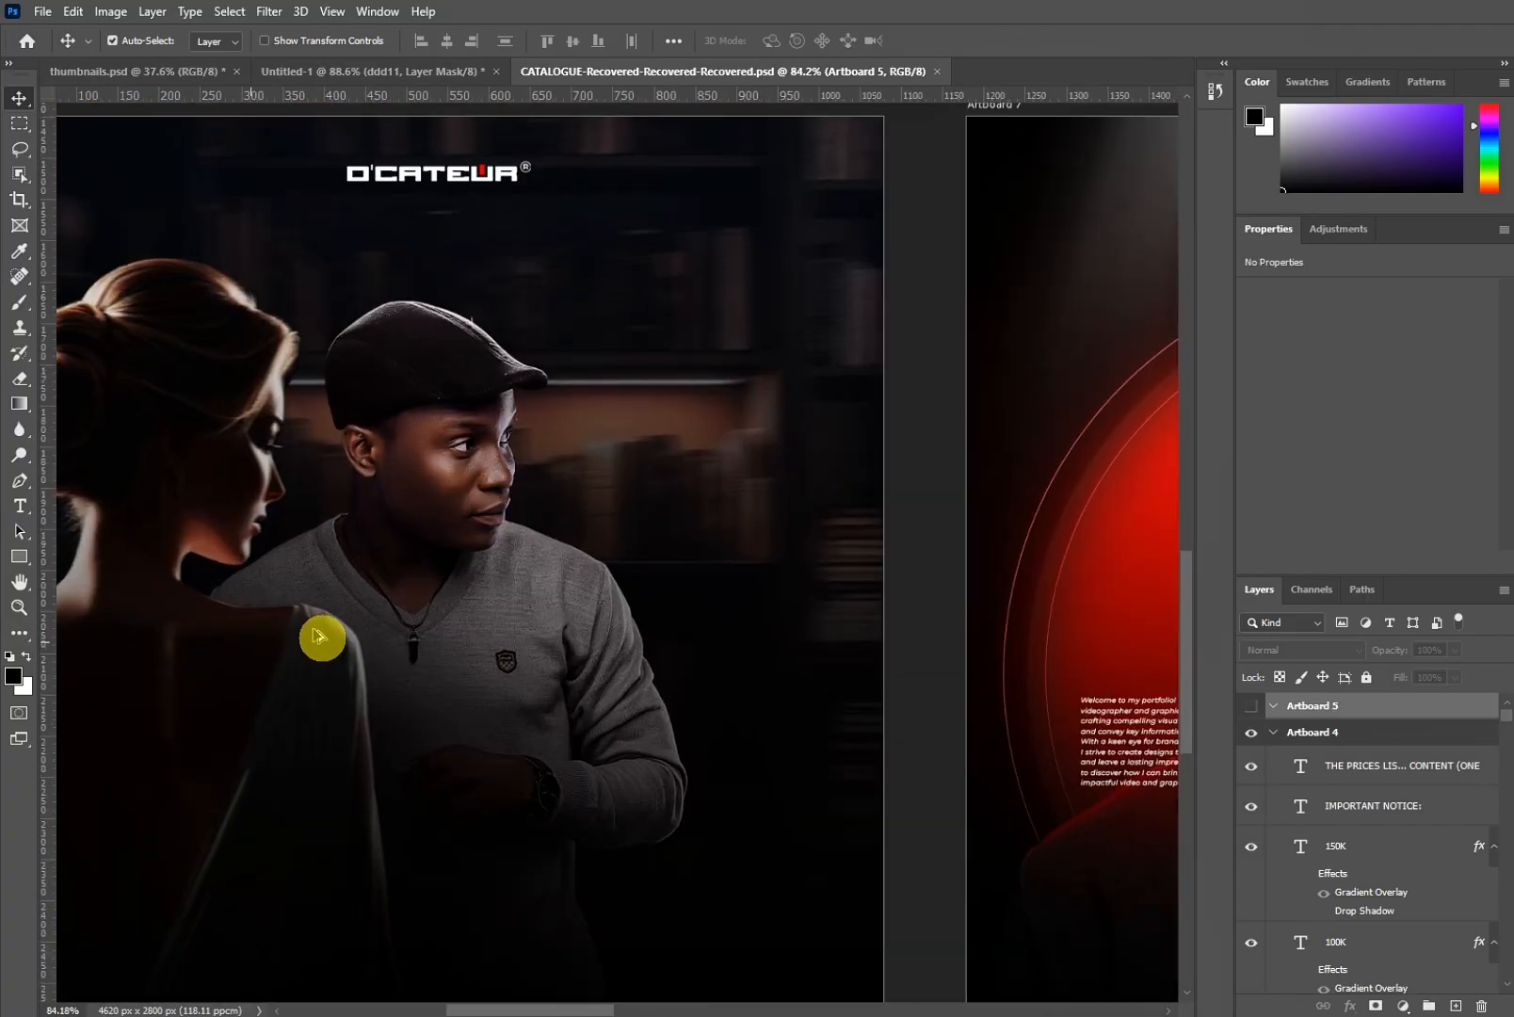
scroll(332, 634, down, 5)
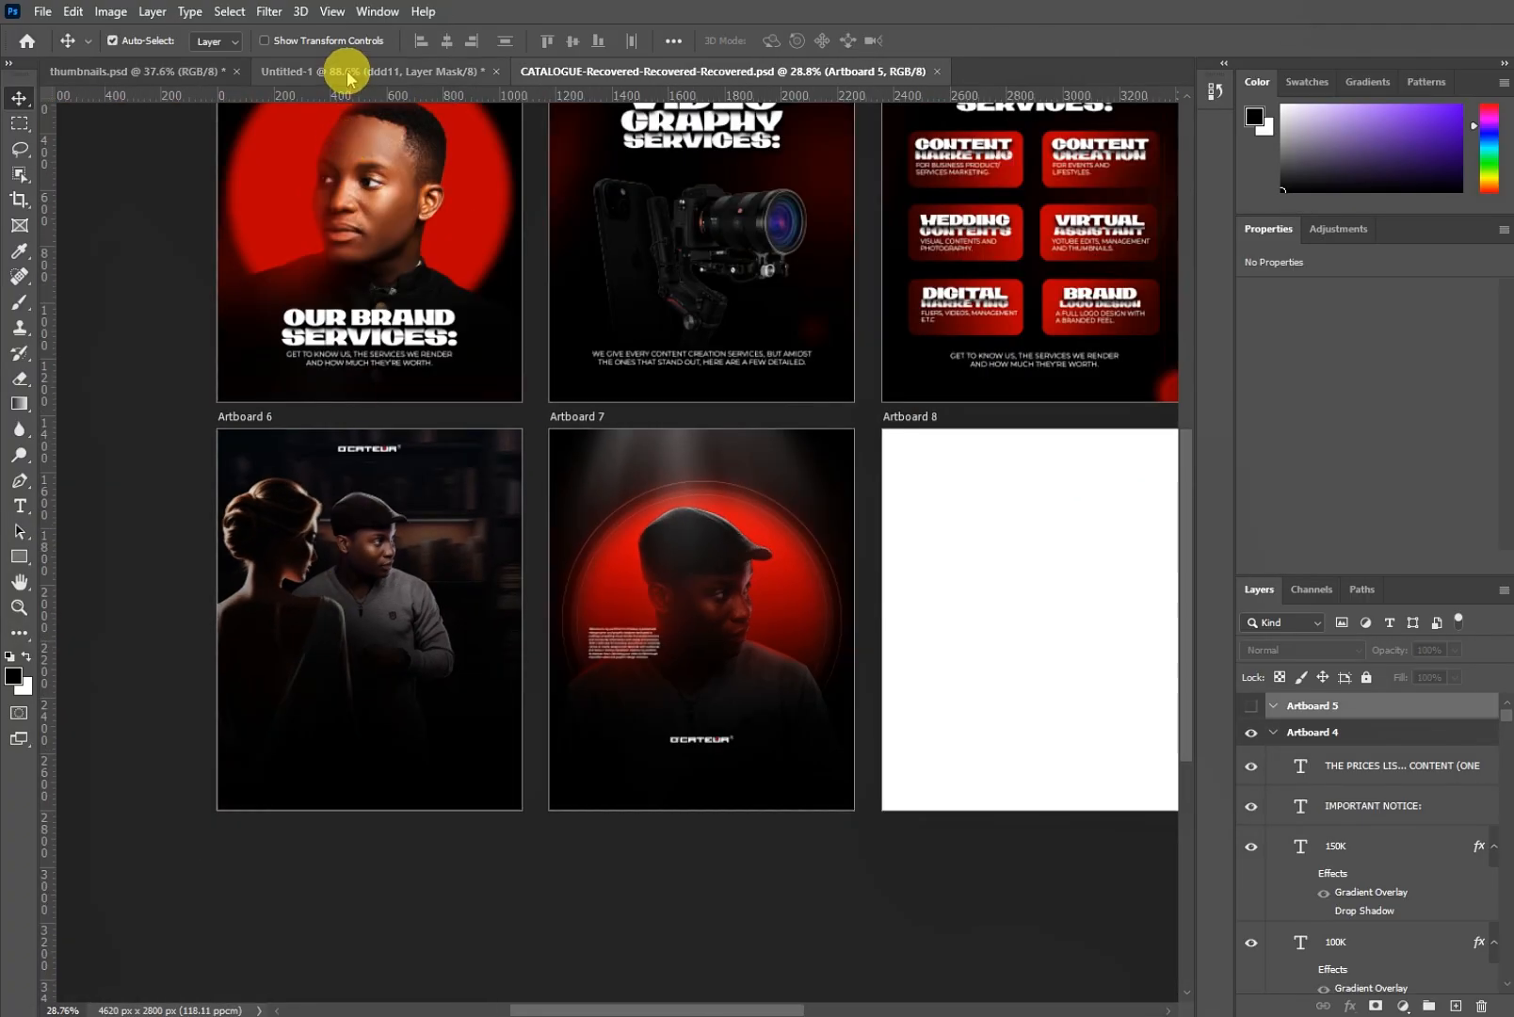
- Return to the Untitled-1 document, undo the layer mask on ddd11 and clear the selection
click(344, 71)
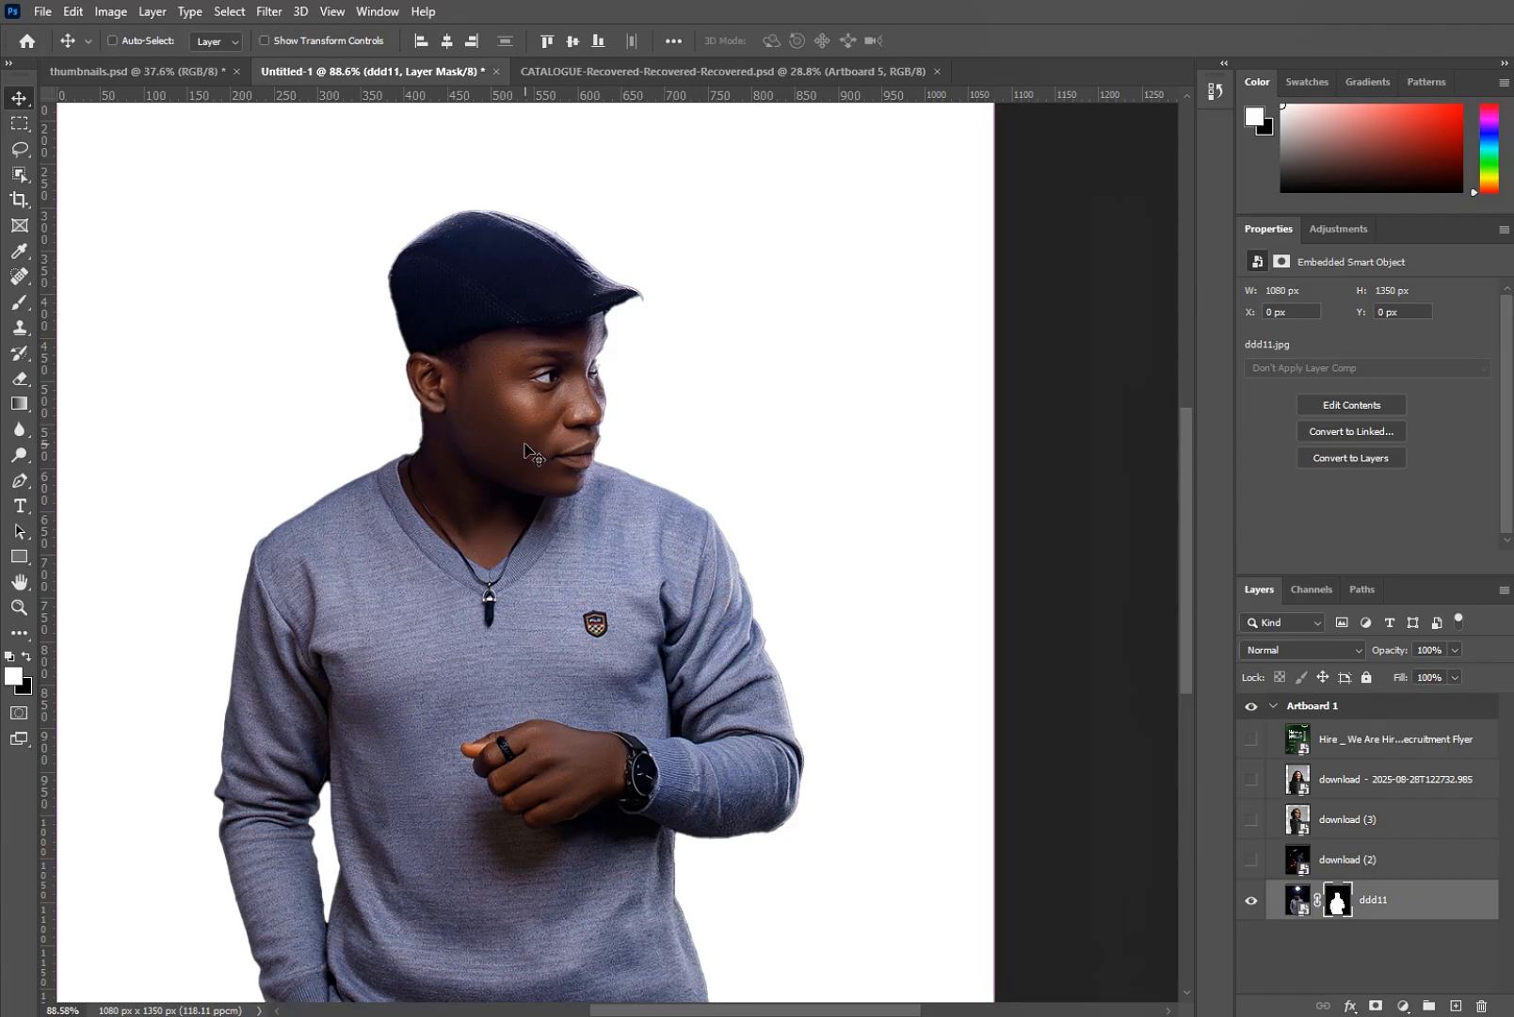
key(ctrl+z)
key(ctrl+d)
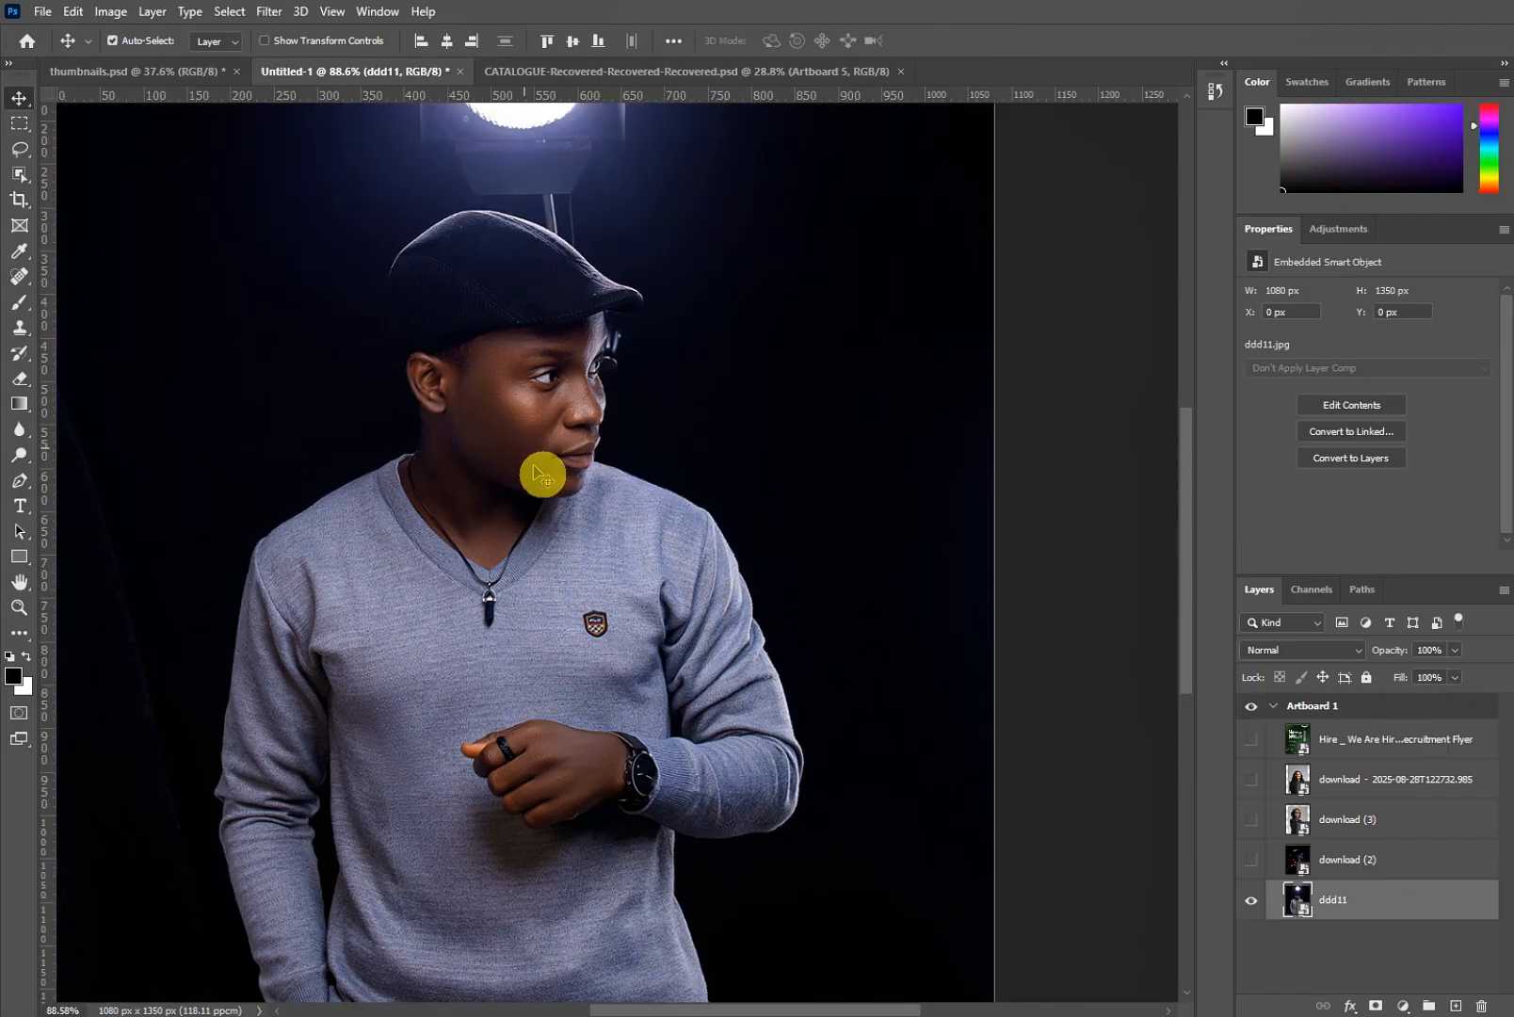
- Activate the Polygonal Lasso tool
scroll(550, 482, down, 1)
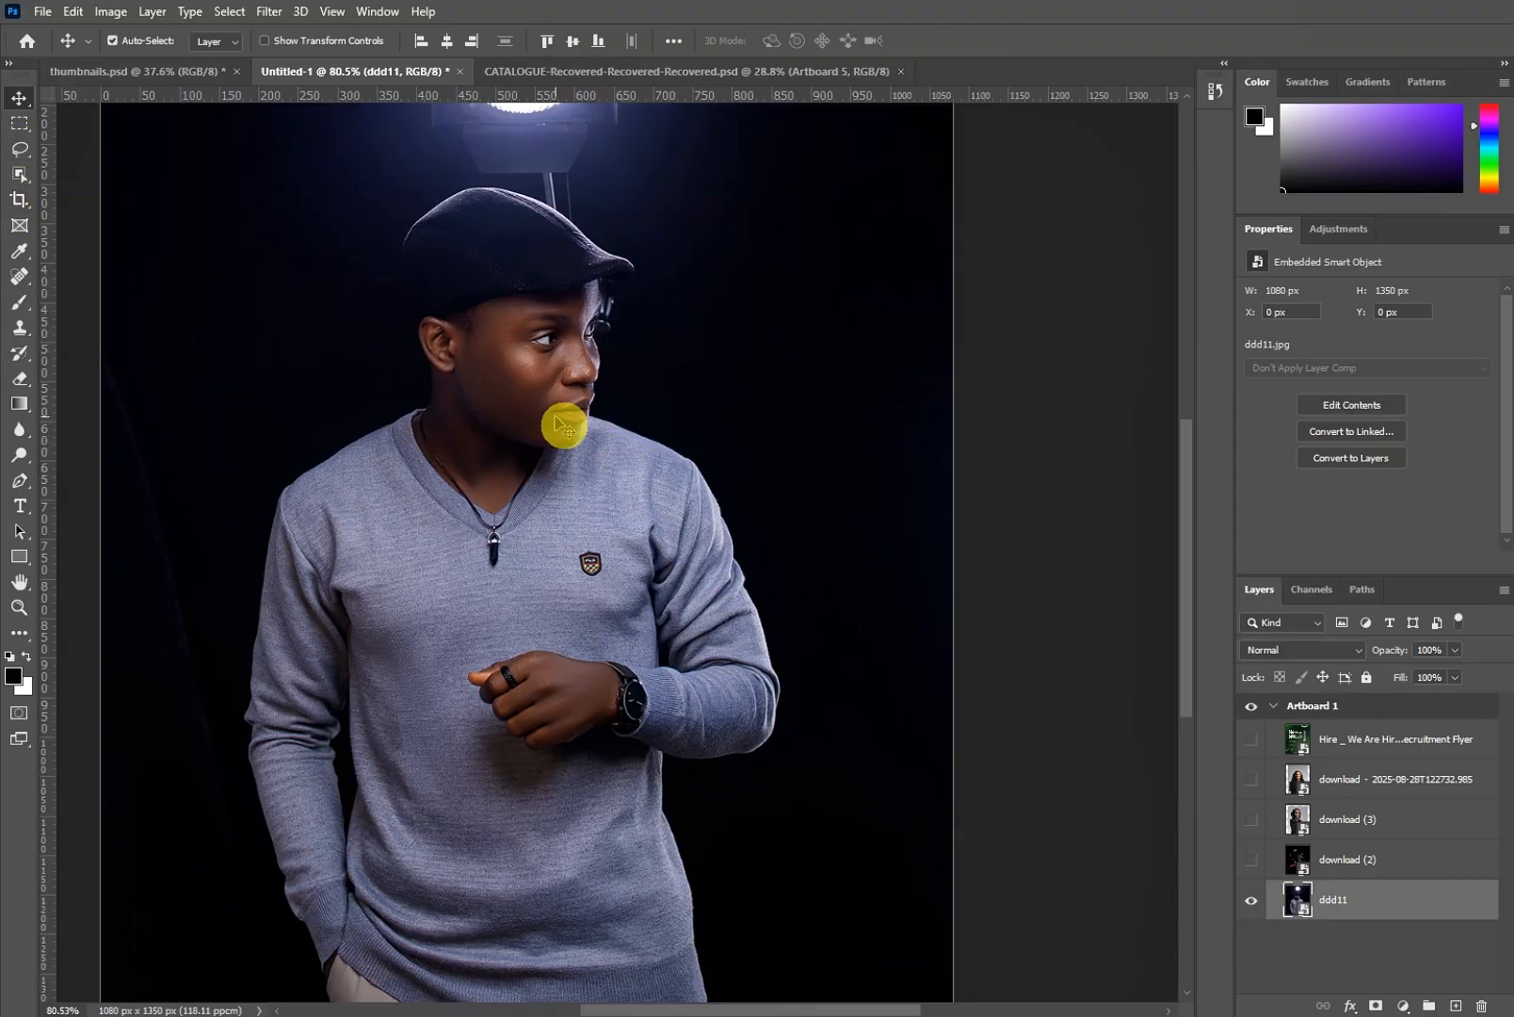
click(20, 148)
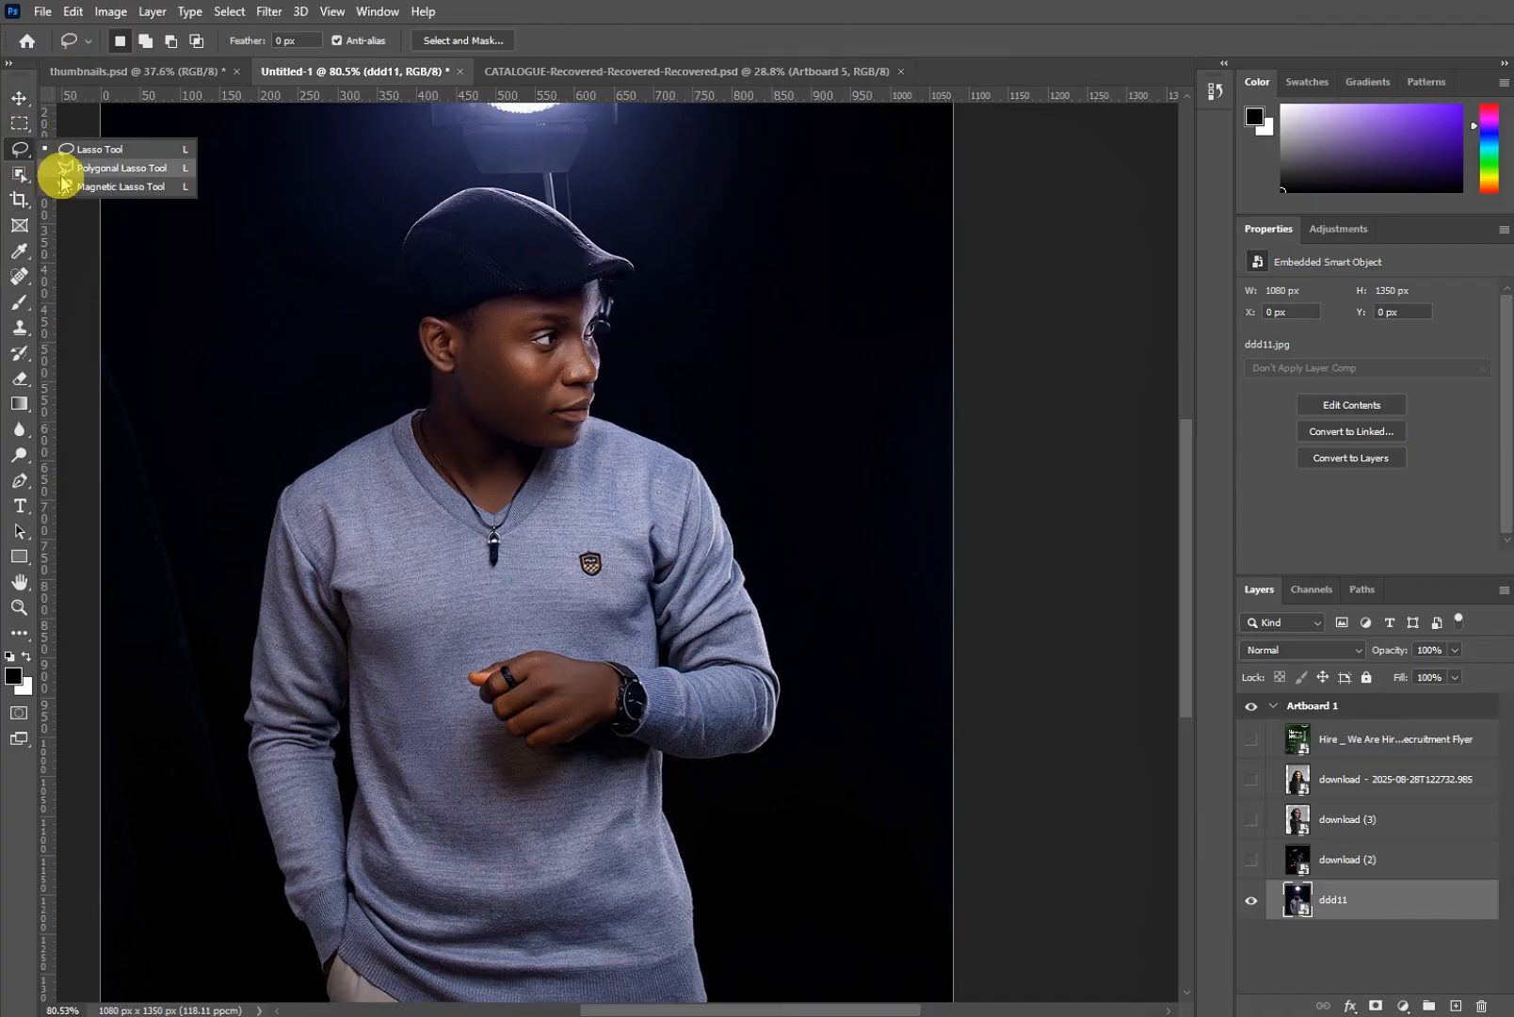
click(75, 171)
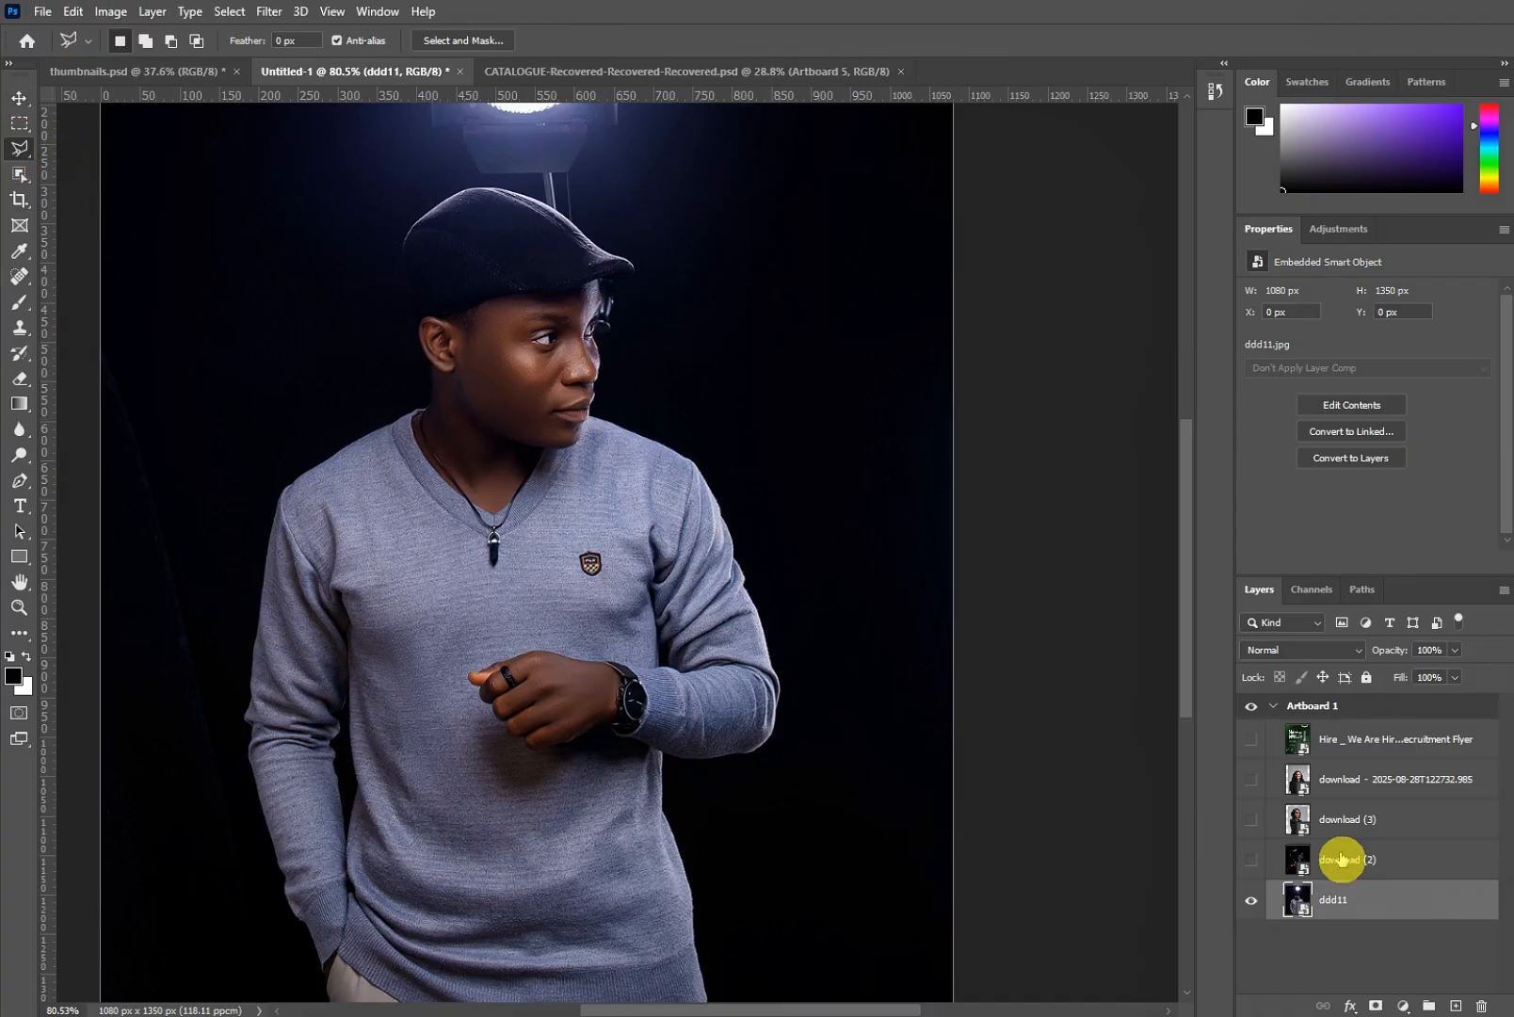
- Show the Hire recruitment flyer layer on Artboard 1 and activate the regular Lasso tool
click(1251, 739)
scroll(540, 642, down, 1)
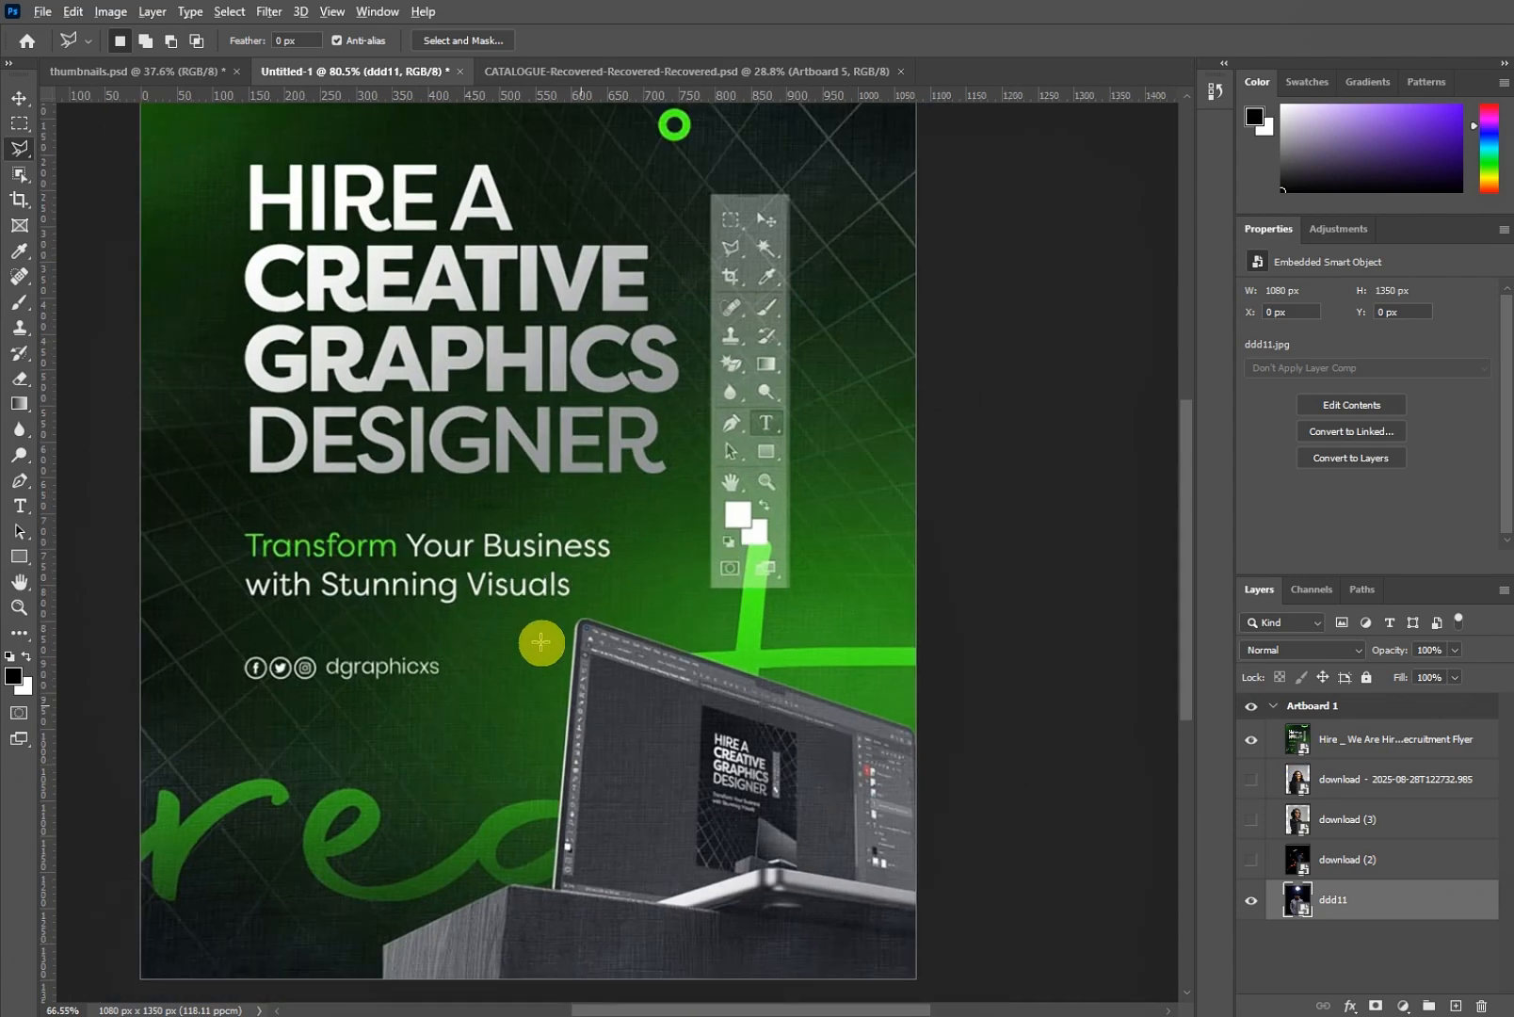
scroll(541, 643, down, 2)
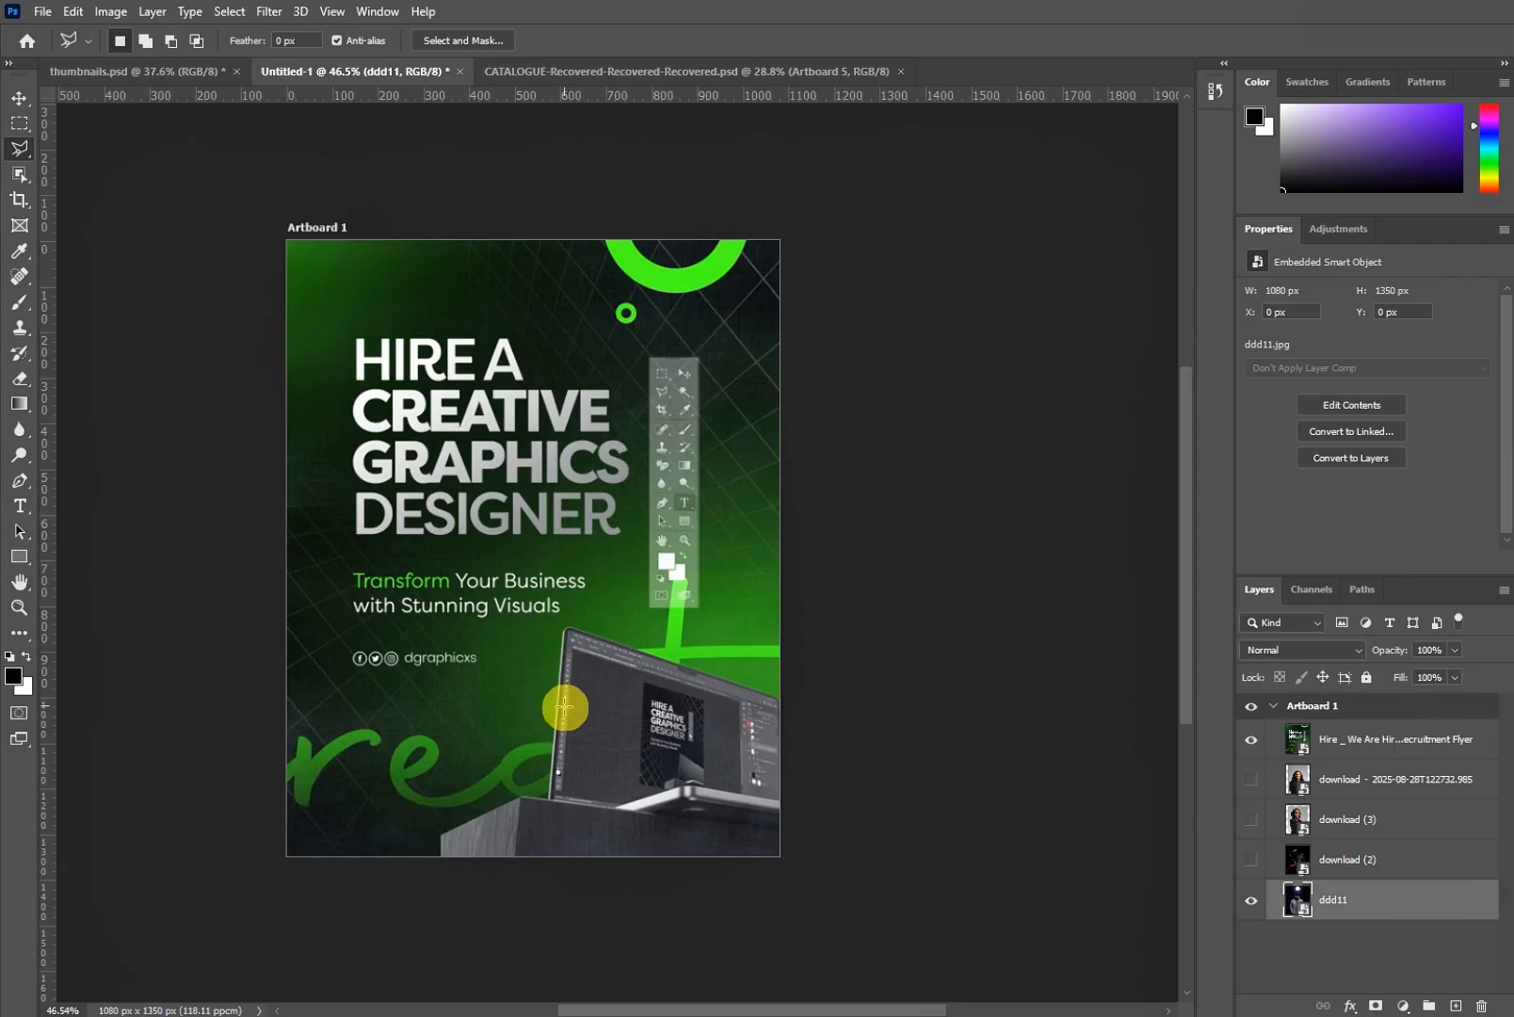
scroll(566, 707, up, 1)
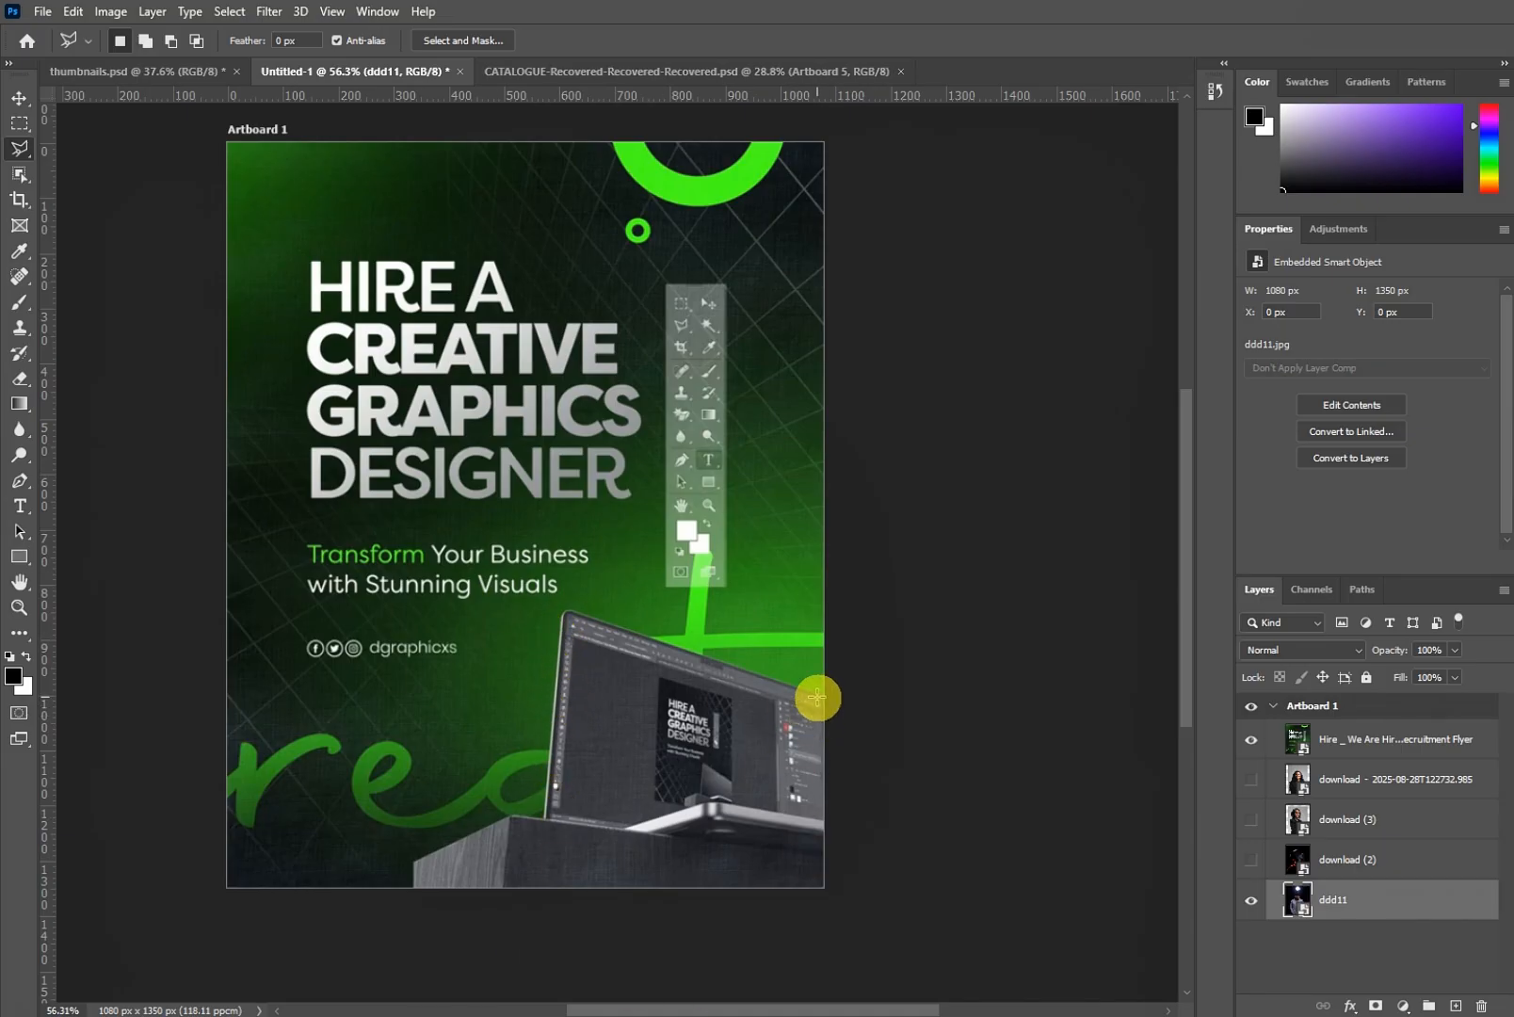
right_click(19, 154)
click(61, 147)
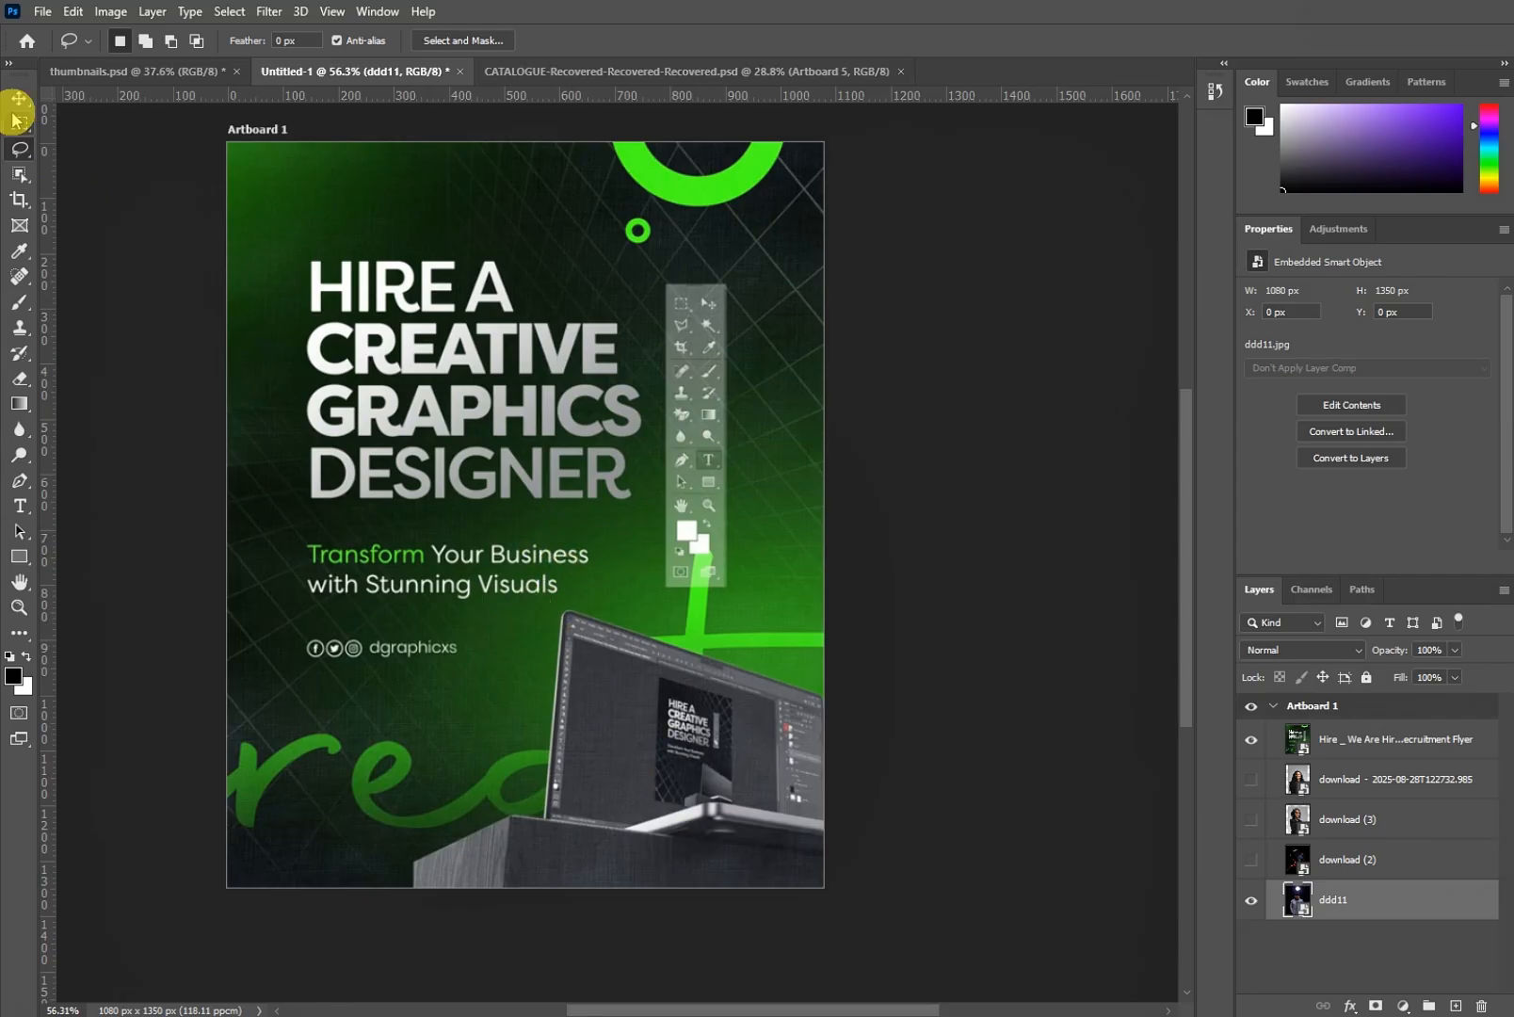
- Set the lasso group to the Polygonal Lasso tool and return to the Move tool
right_click(18, 153)
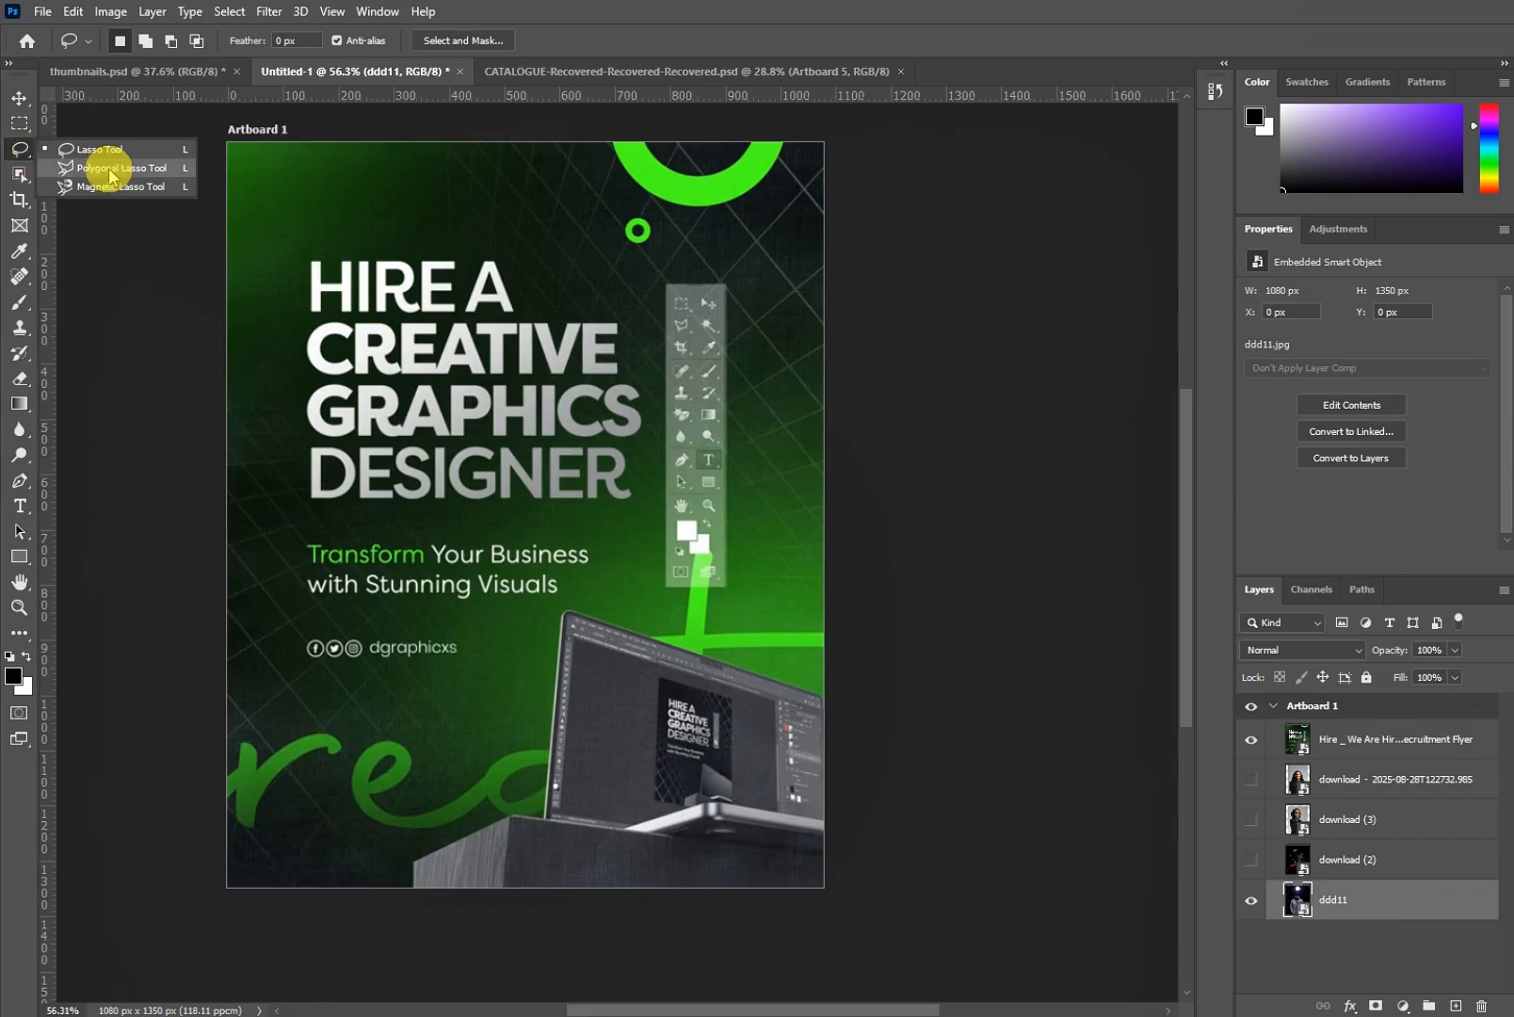
click(98, 165)
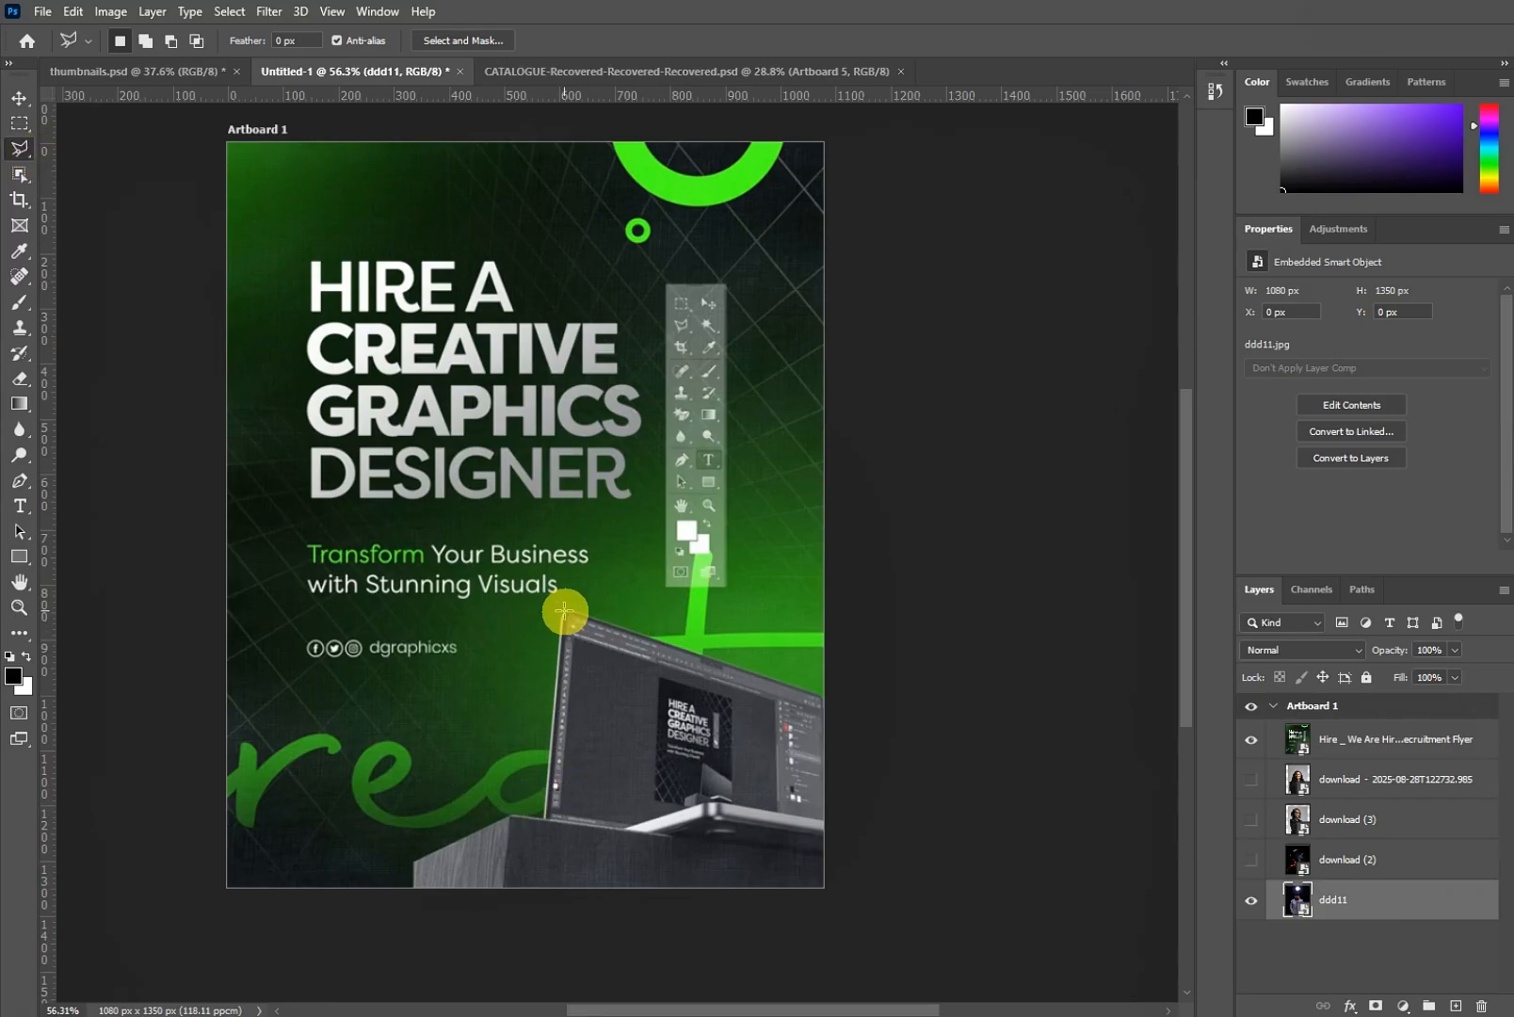
click(18, 97)
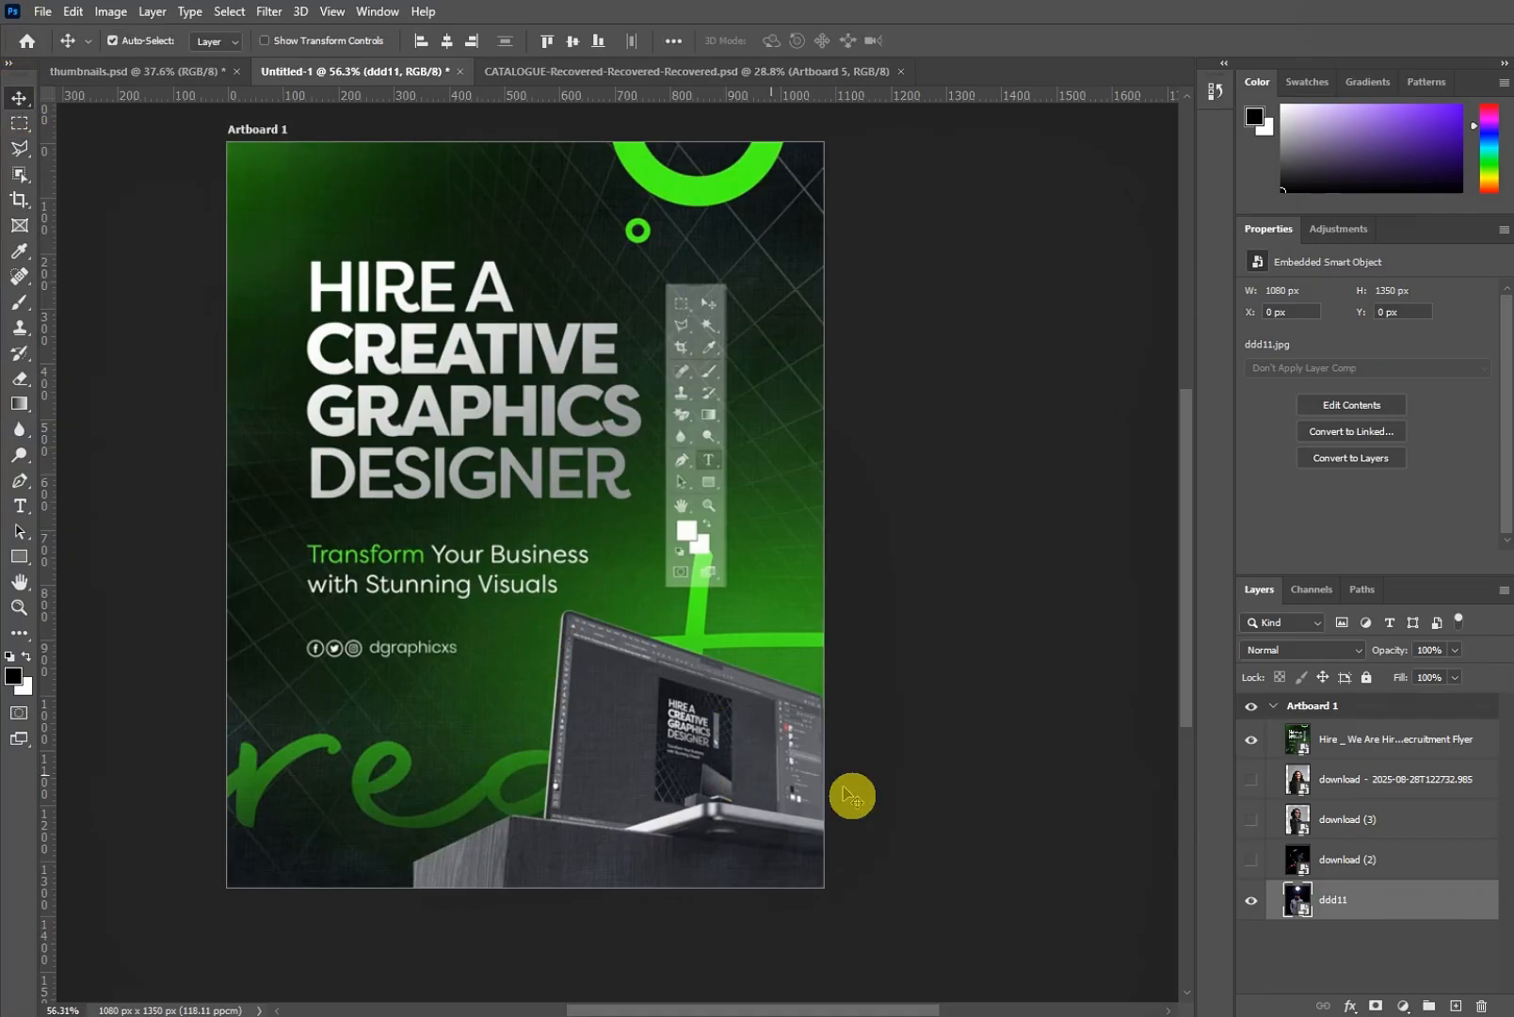
- Hide the ddd11 and Hire flyer layers, briefly show the two women's photo layers, and leave every layer on Artboard 1 hidden
click(1253, 902)
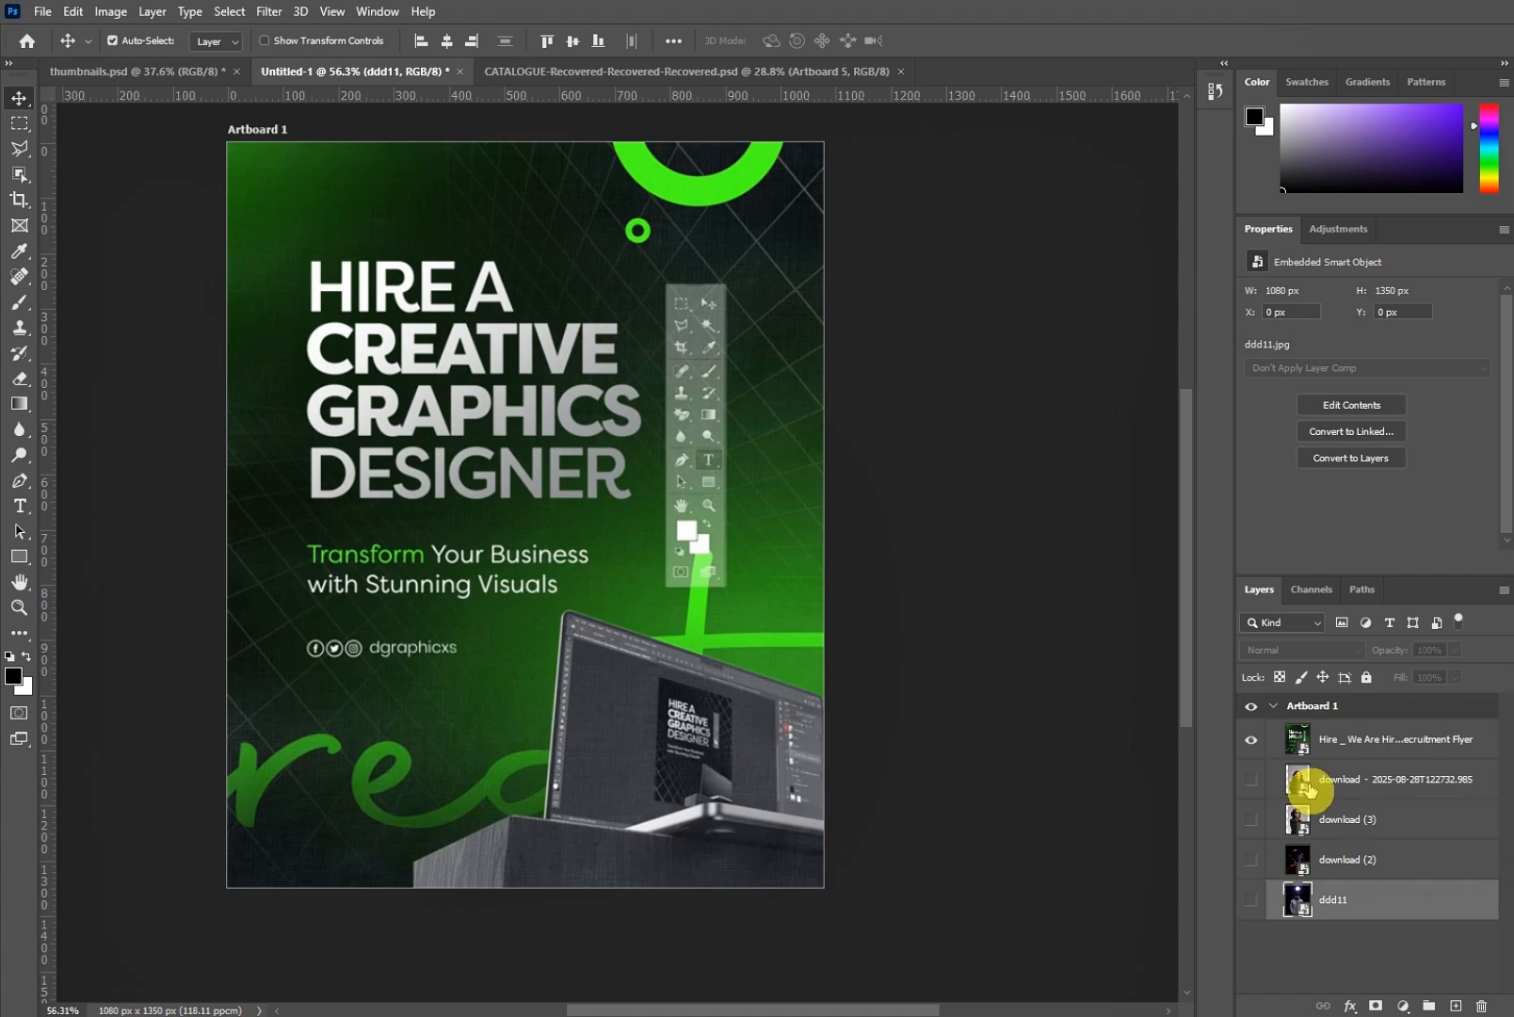
click(1251, 781)
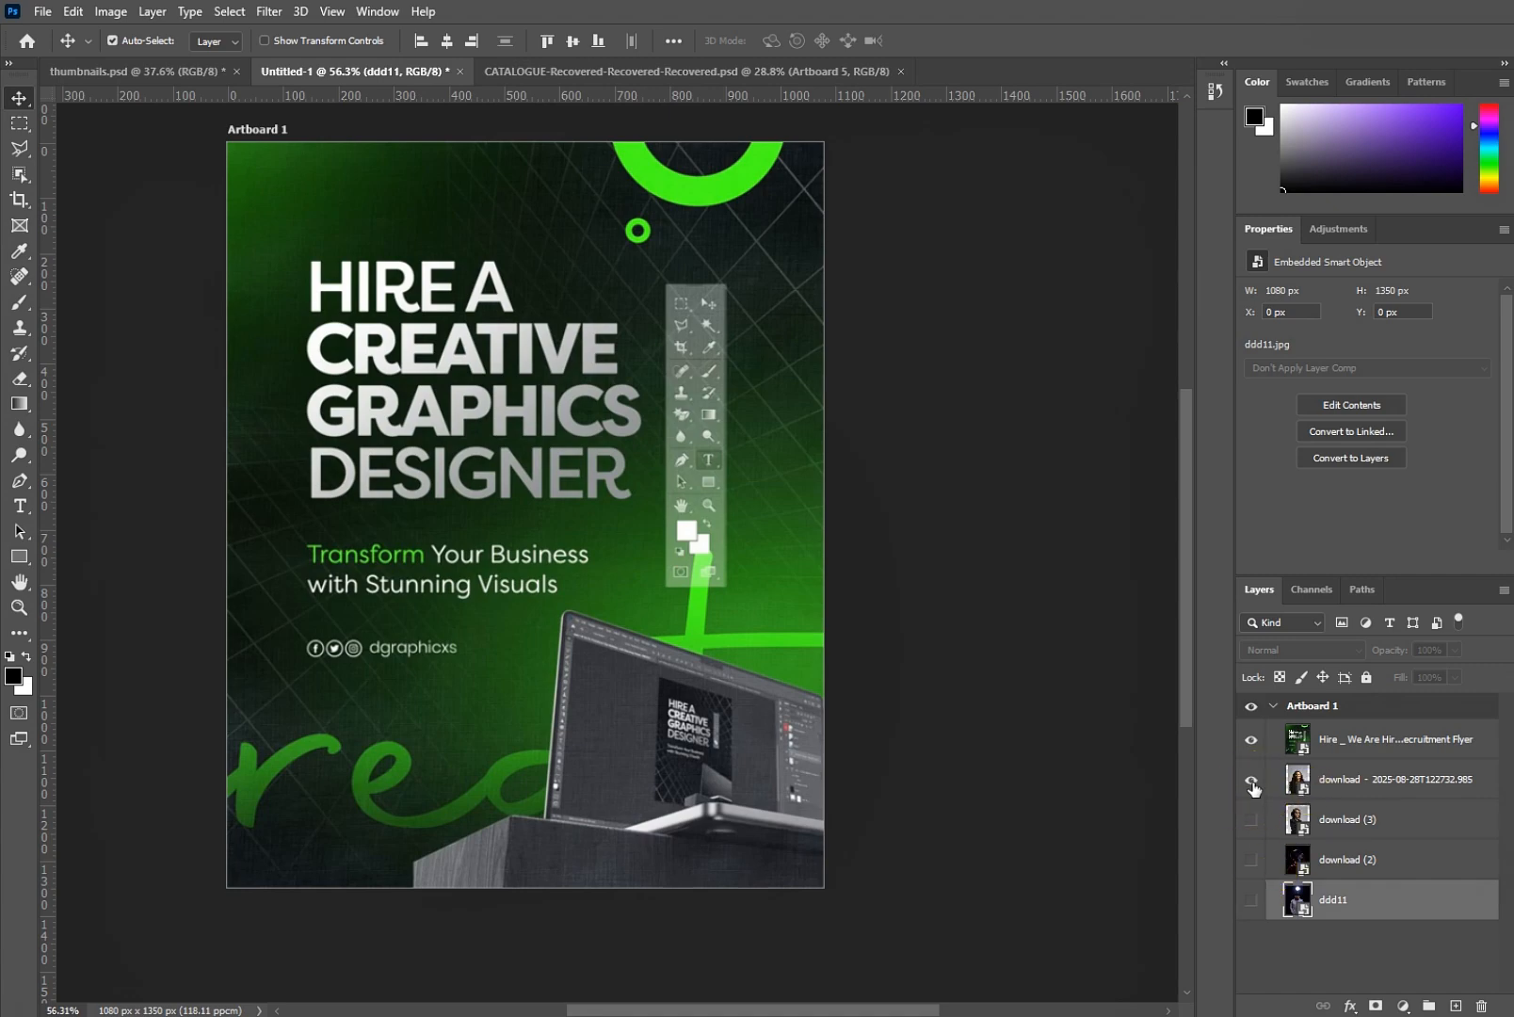
click(1250, 739)
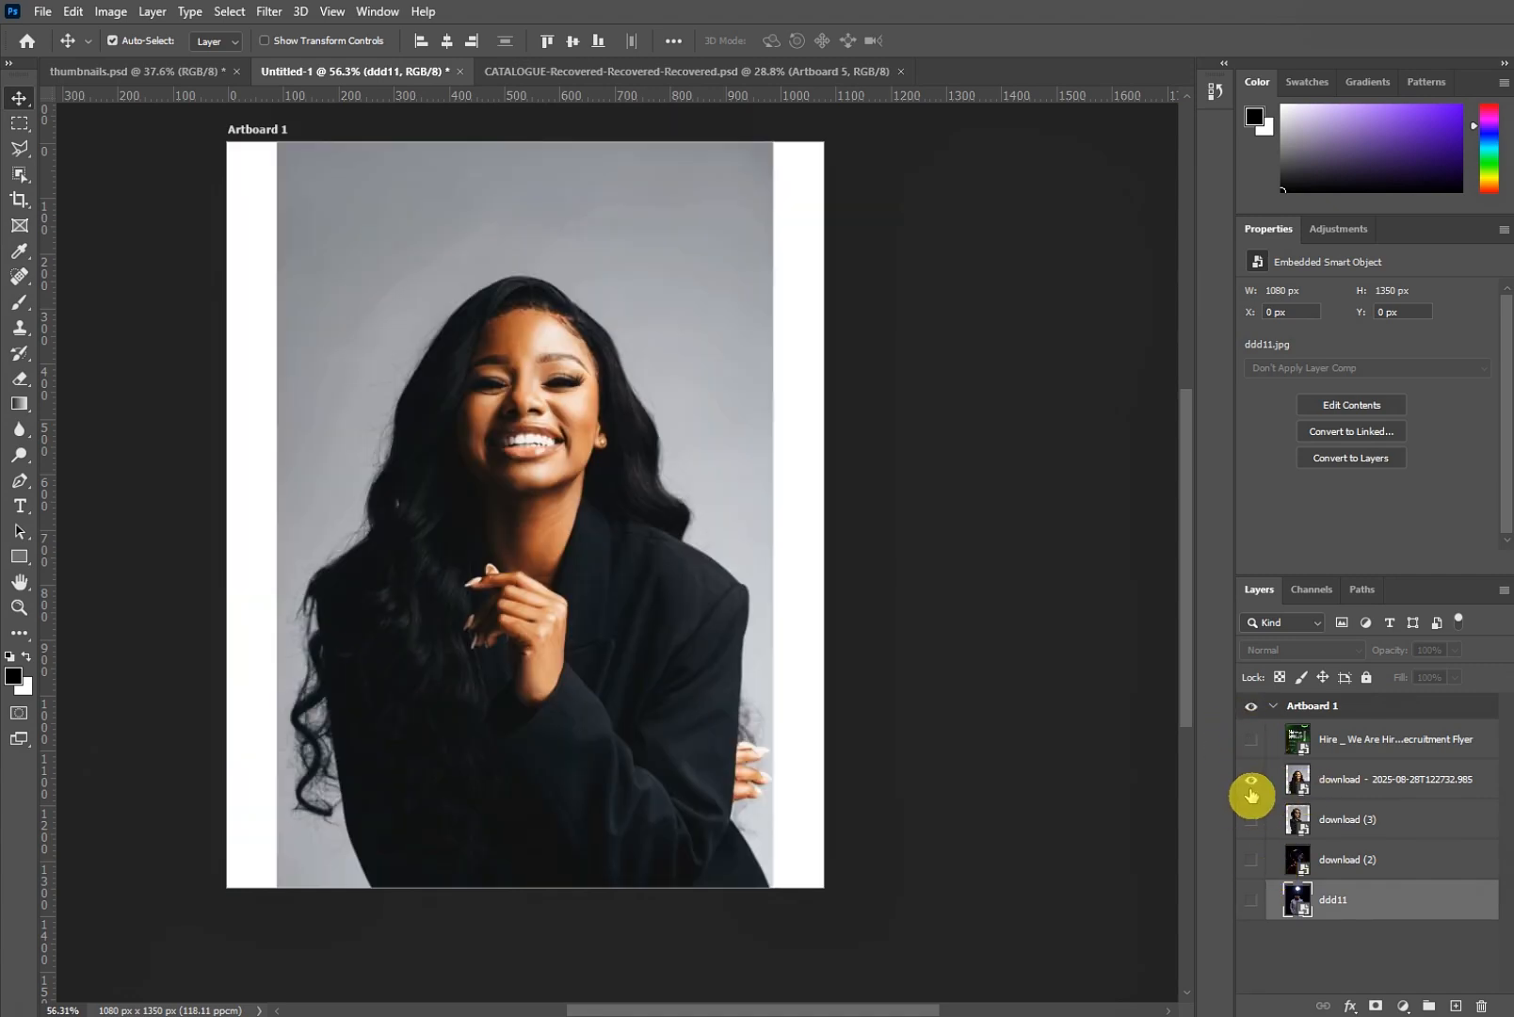
click(1253, 820)
click(1251, 781)
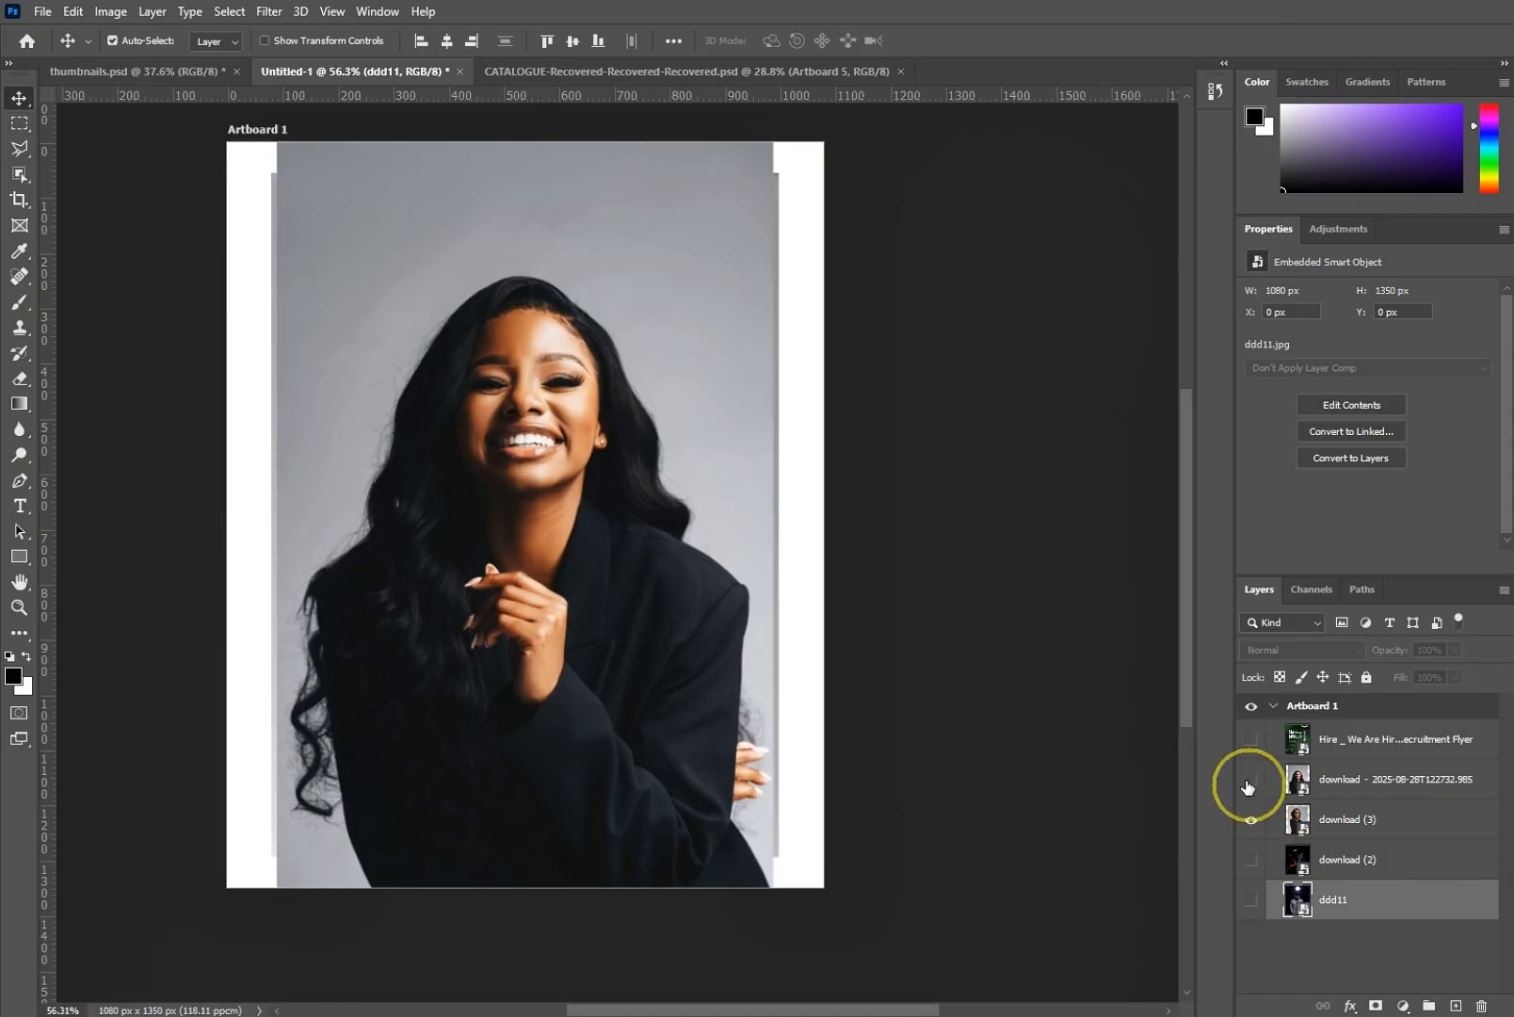
click(1251, 820)
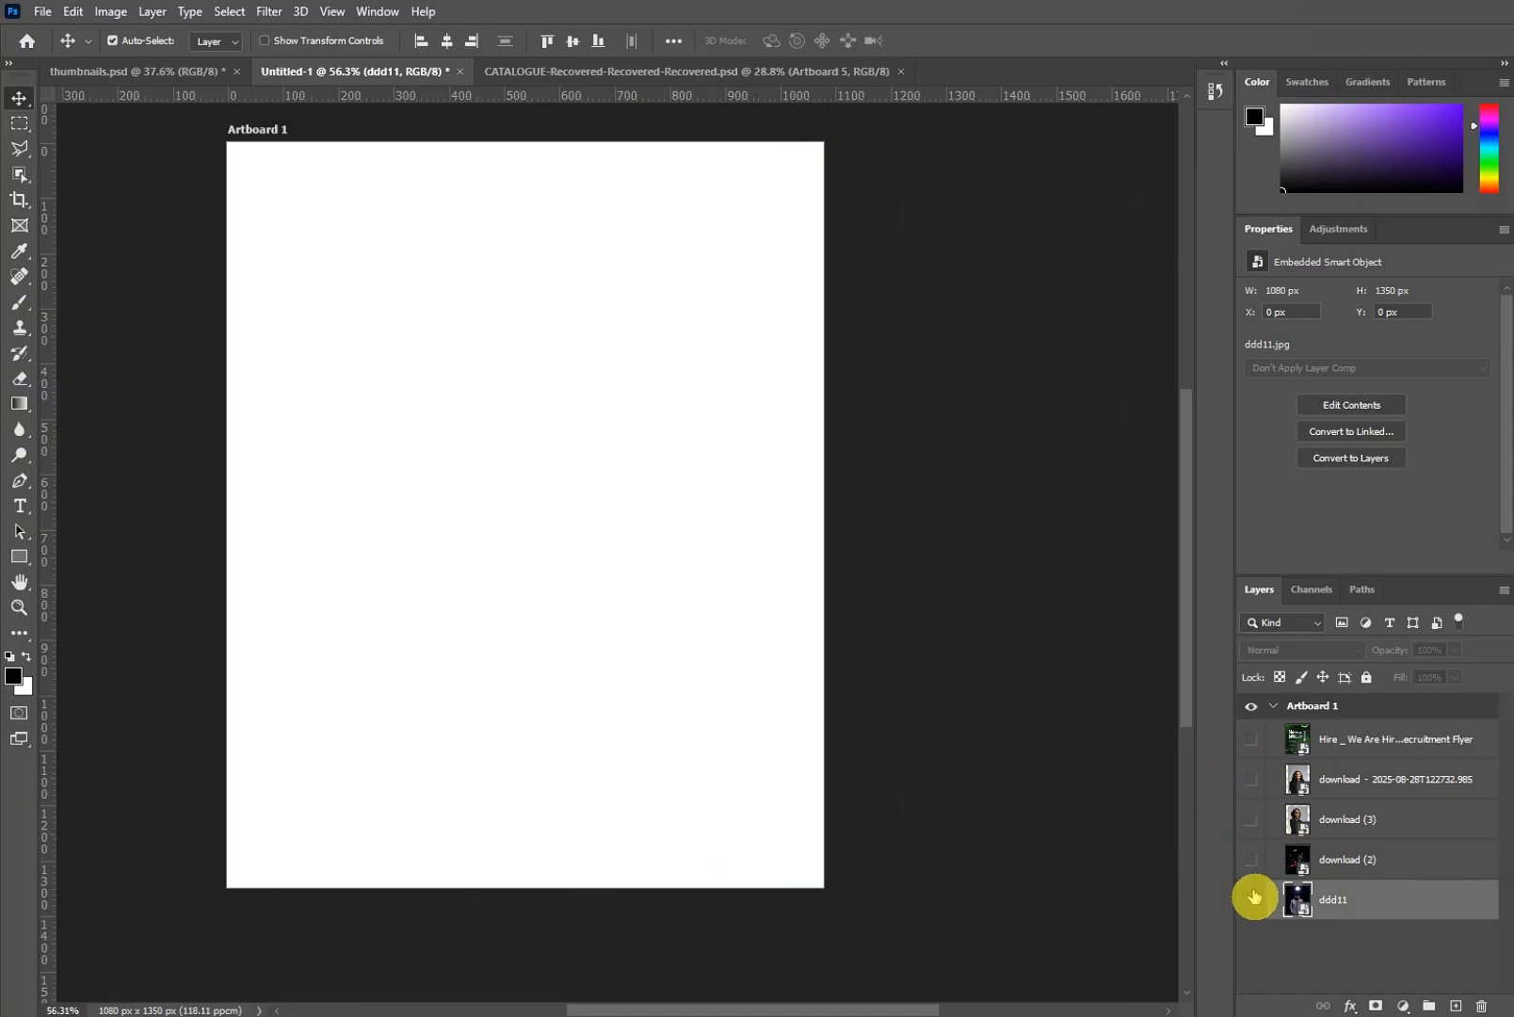
- Preview the ddd11 and download (3) photos one after the other, hiding each again
click(1253, 906)
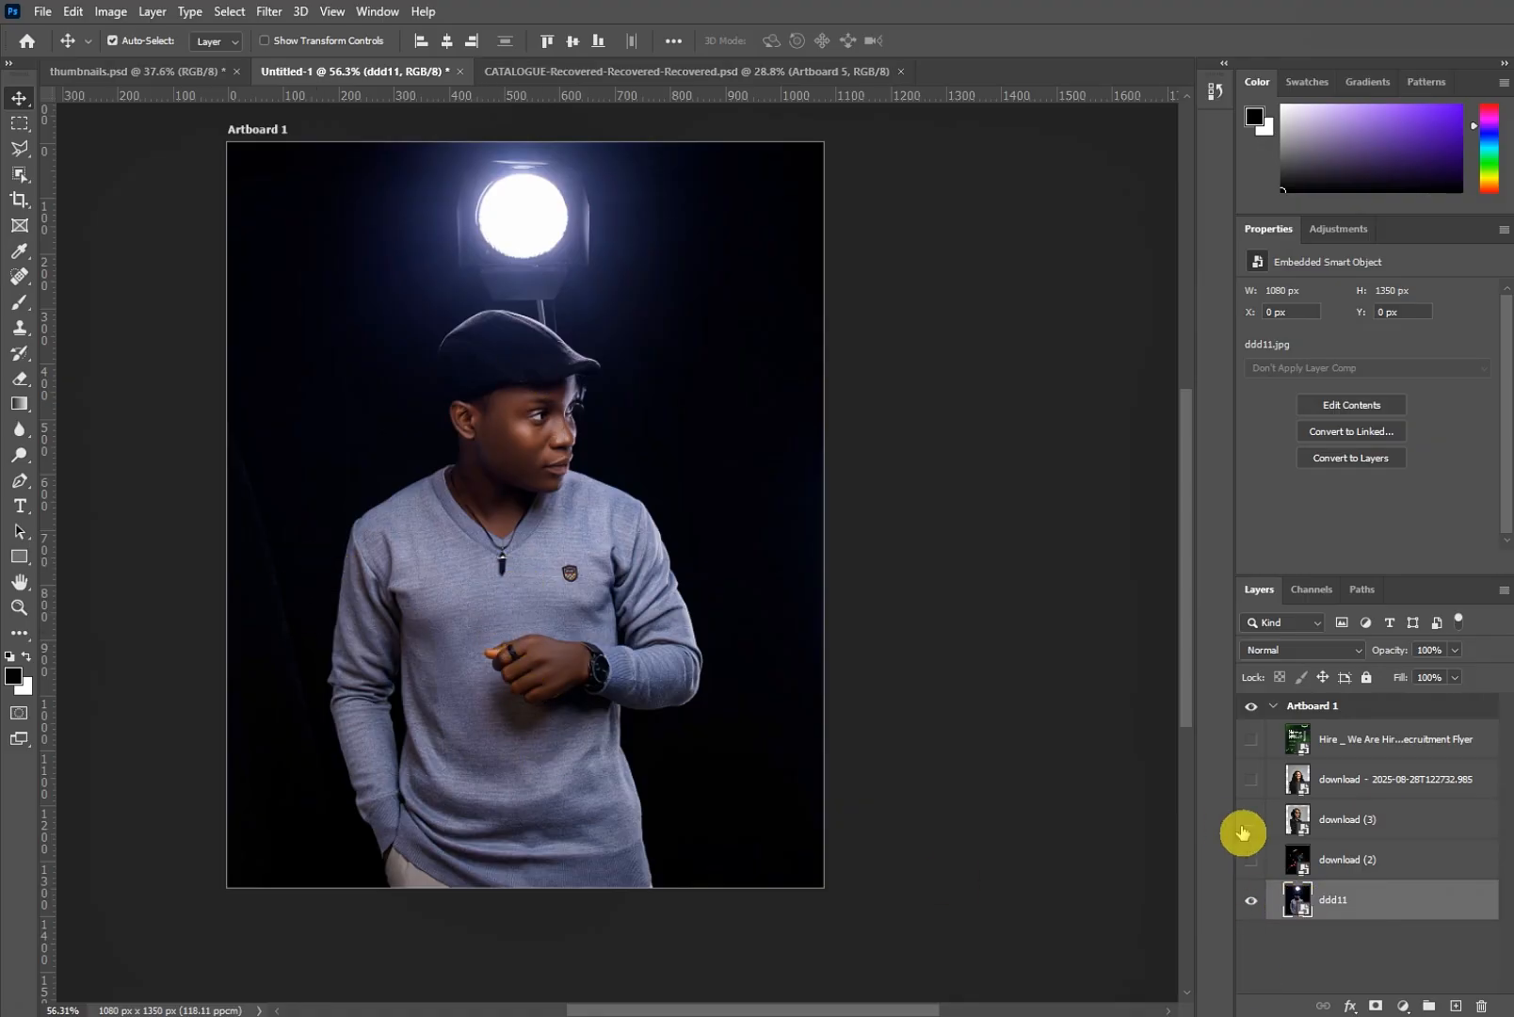
click(1253, 906)
click(1251, 819)
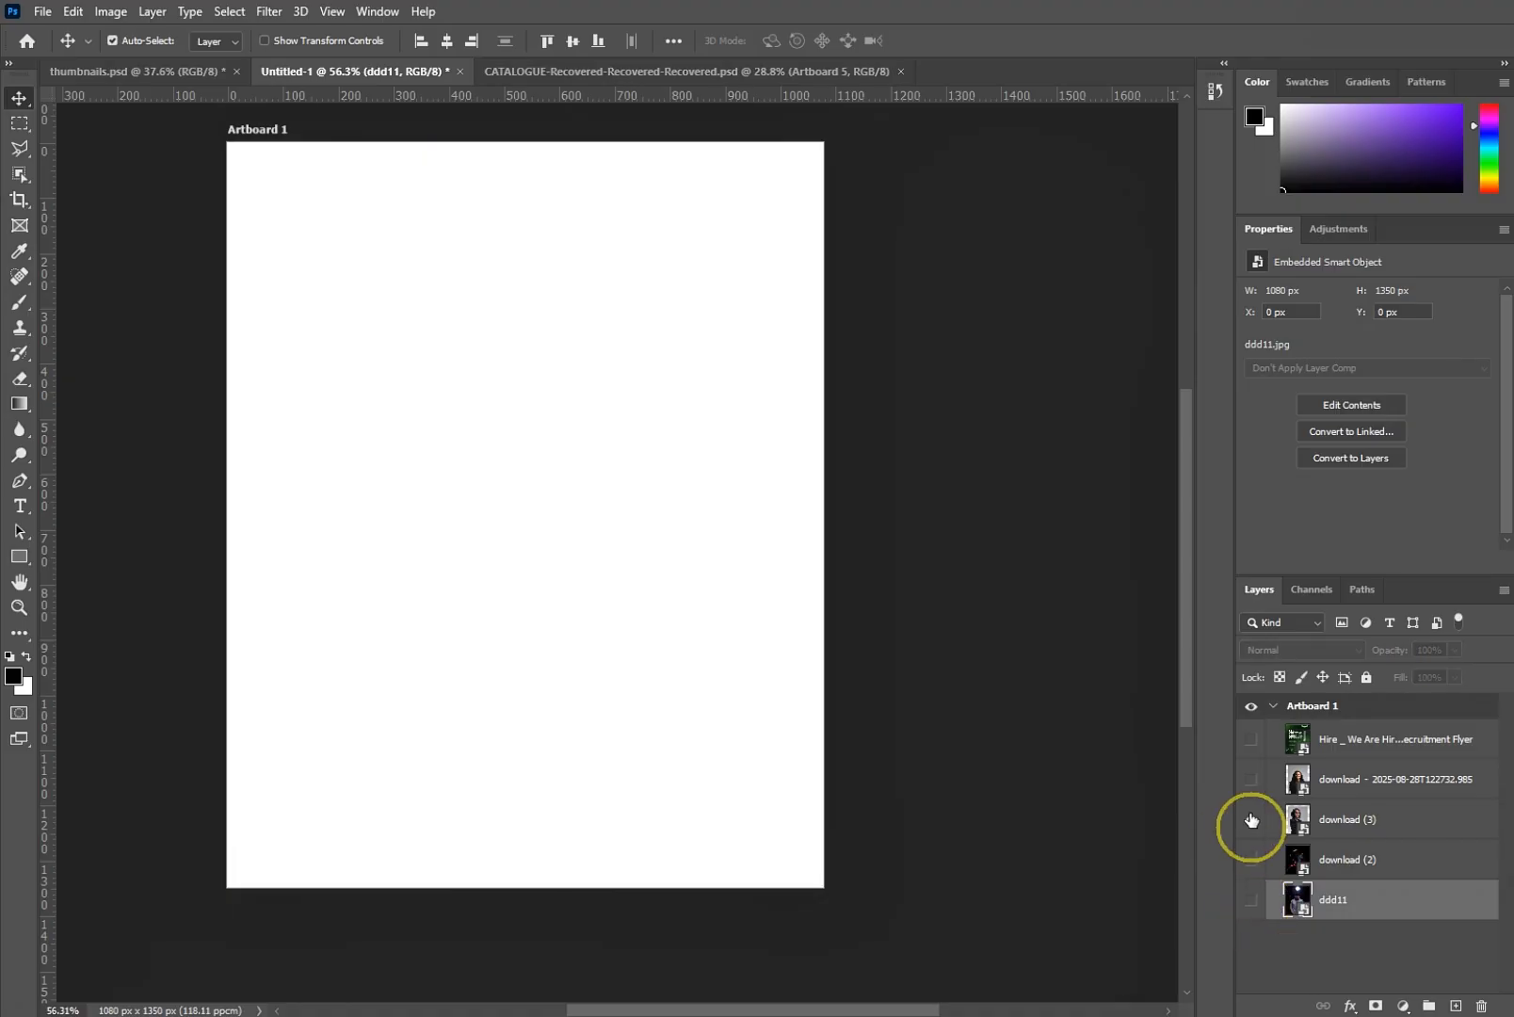
click(1252, 780)
click(1252, 780)
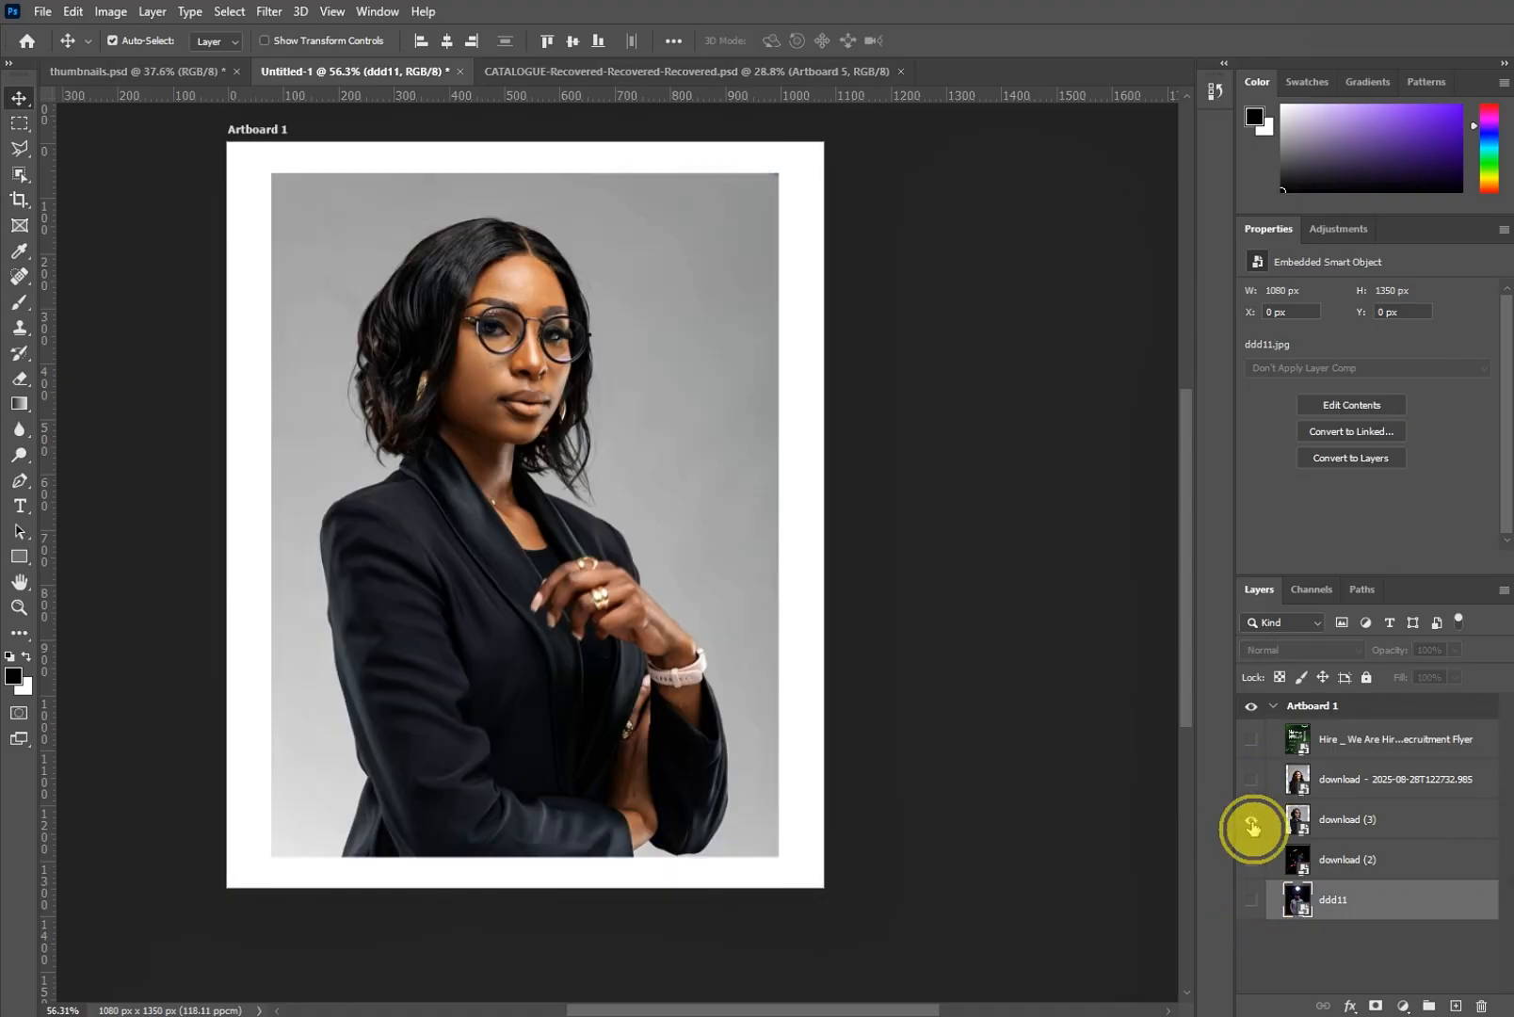
click(1251, 819)
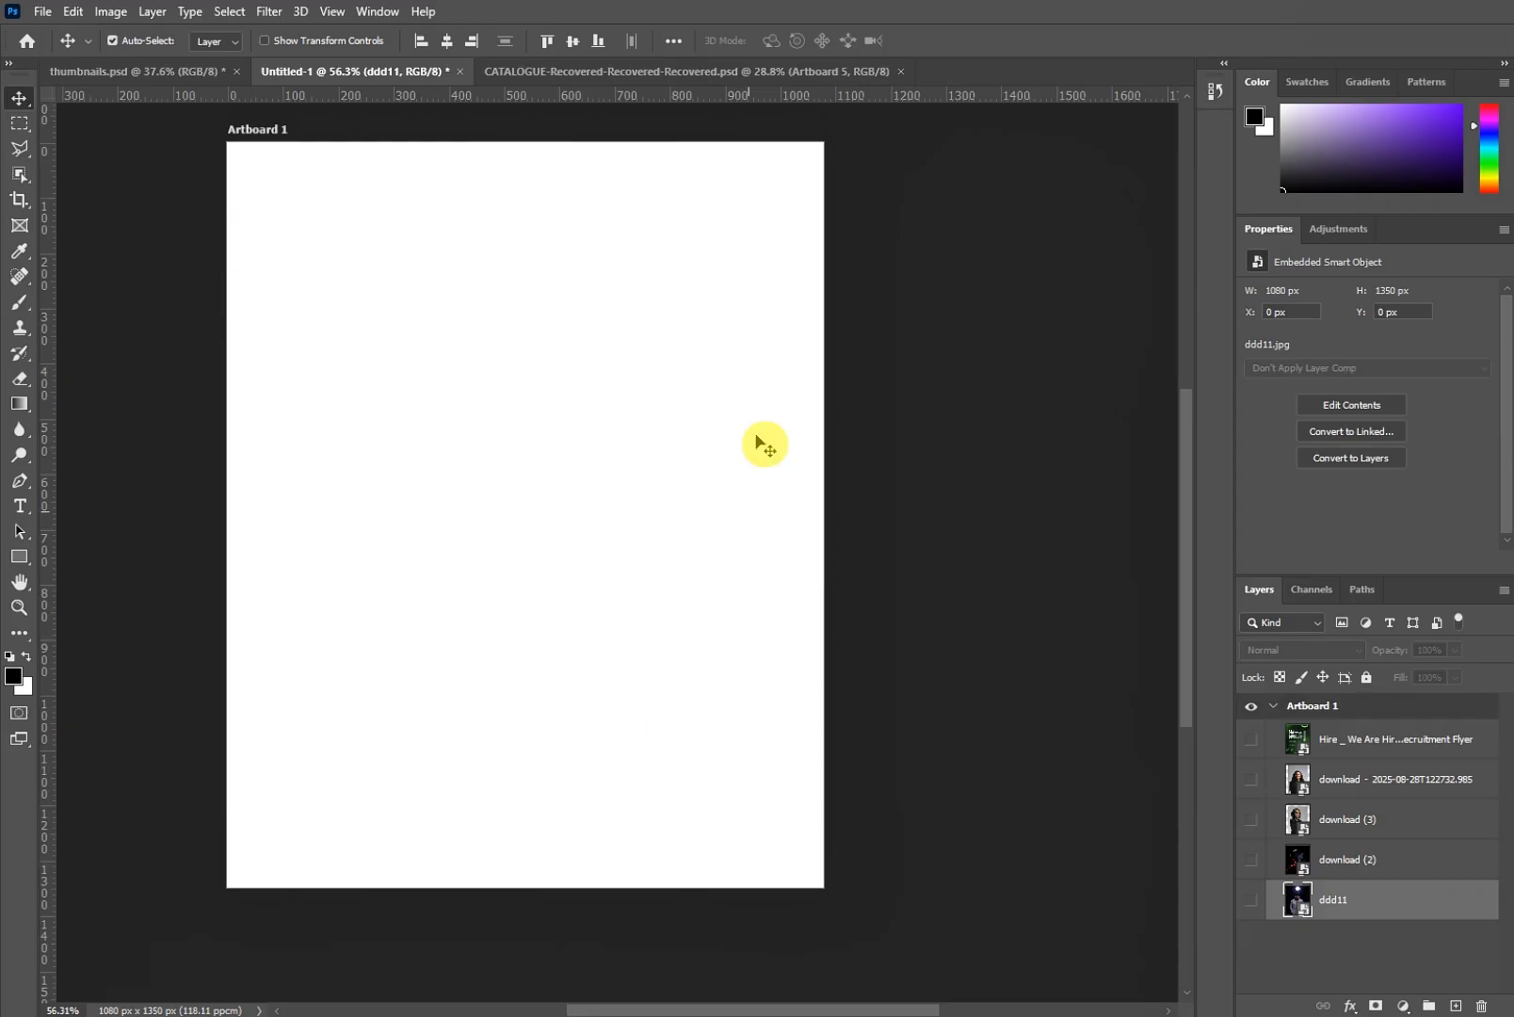
- Switch to File Explorer, look through the images in the Downloads folder, and return to the Photoshop document
key(alt+Tab)
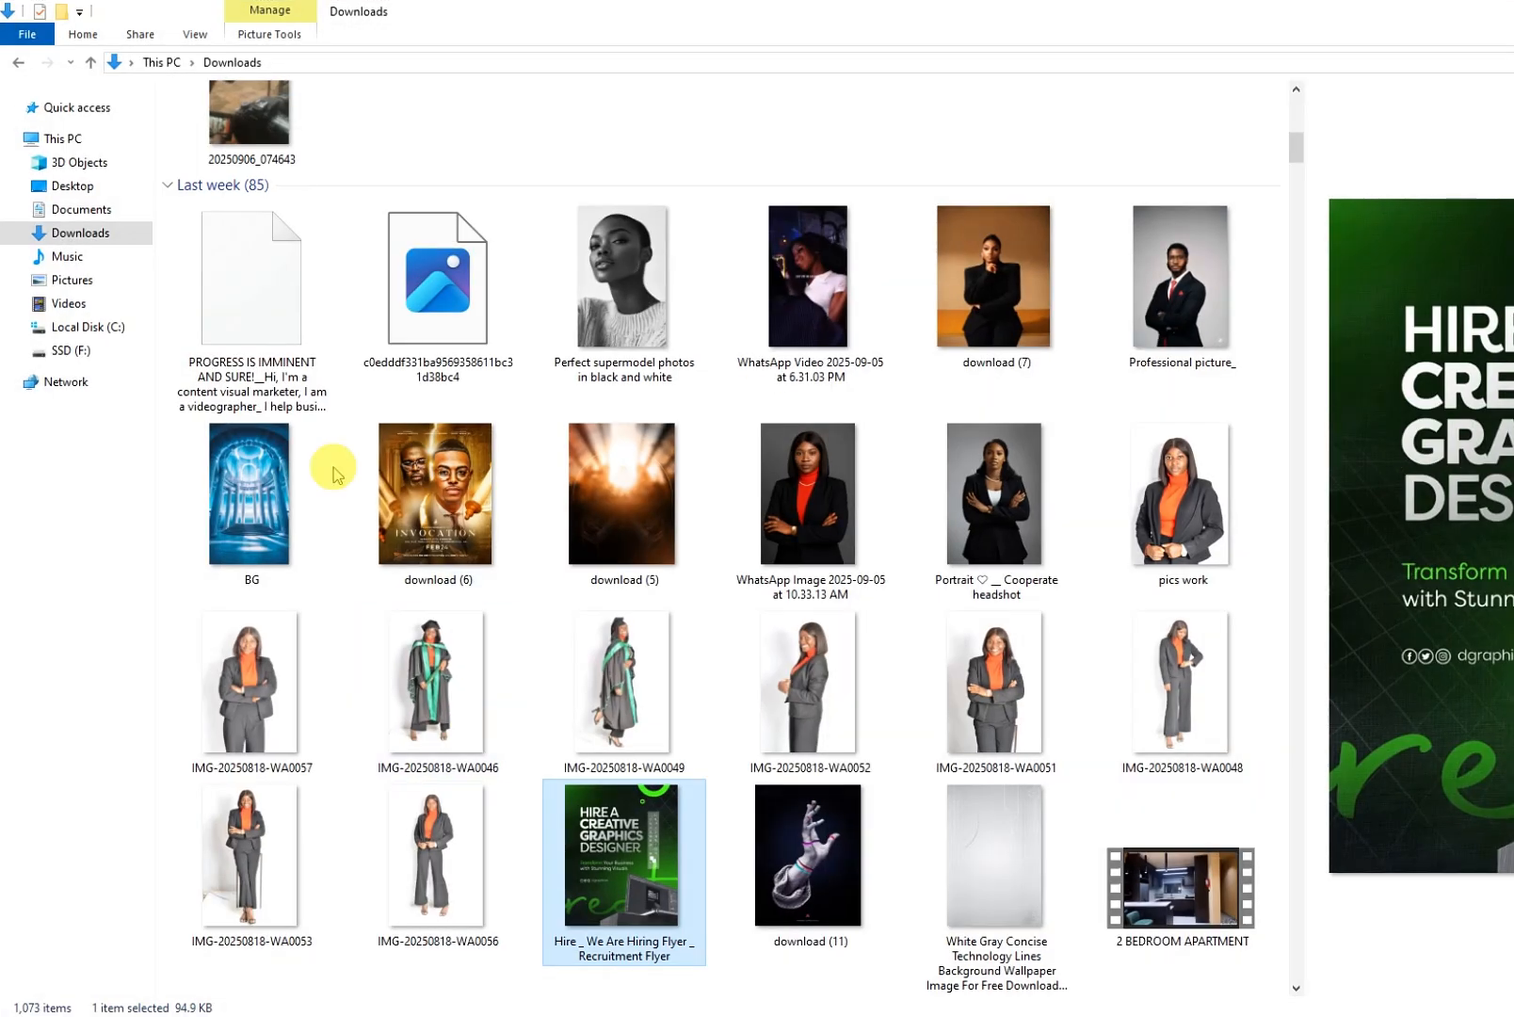
scroll(580, 509, down, 15)
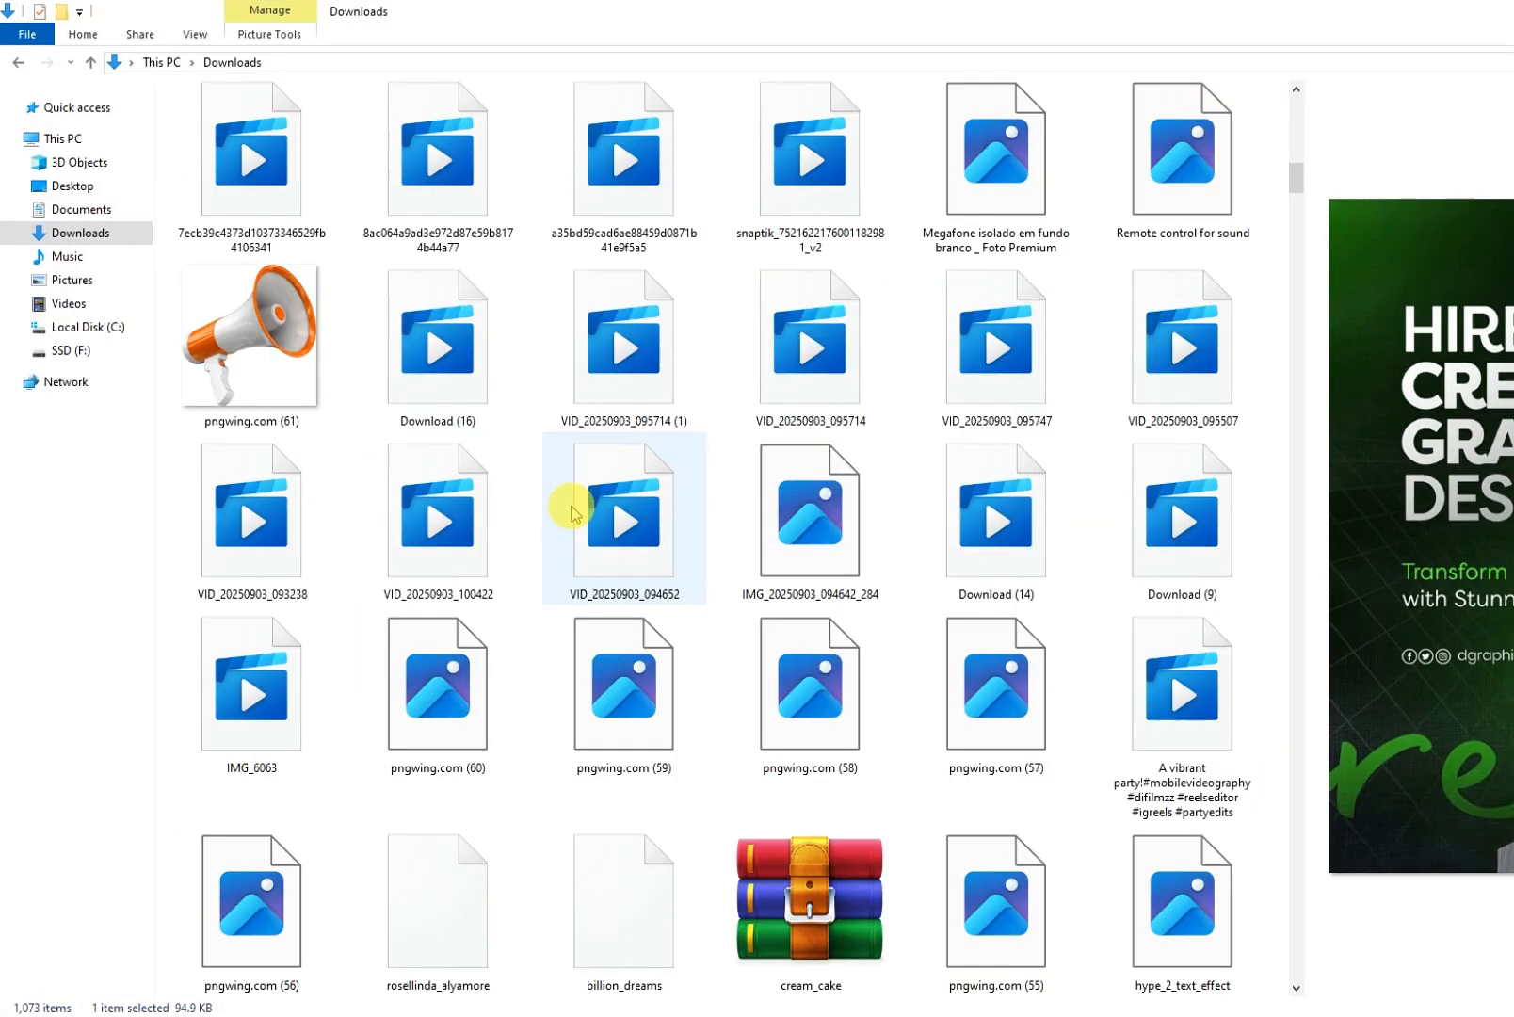
scroll(571, 513, down, 15)
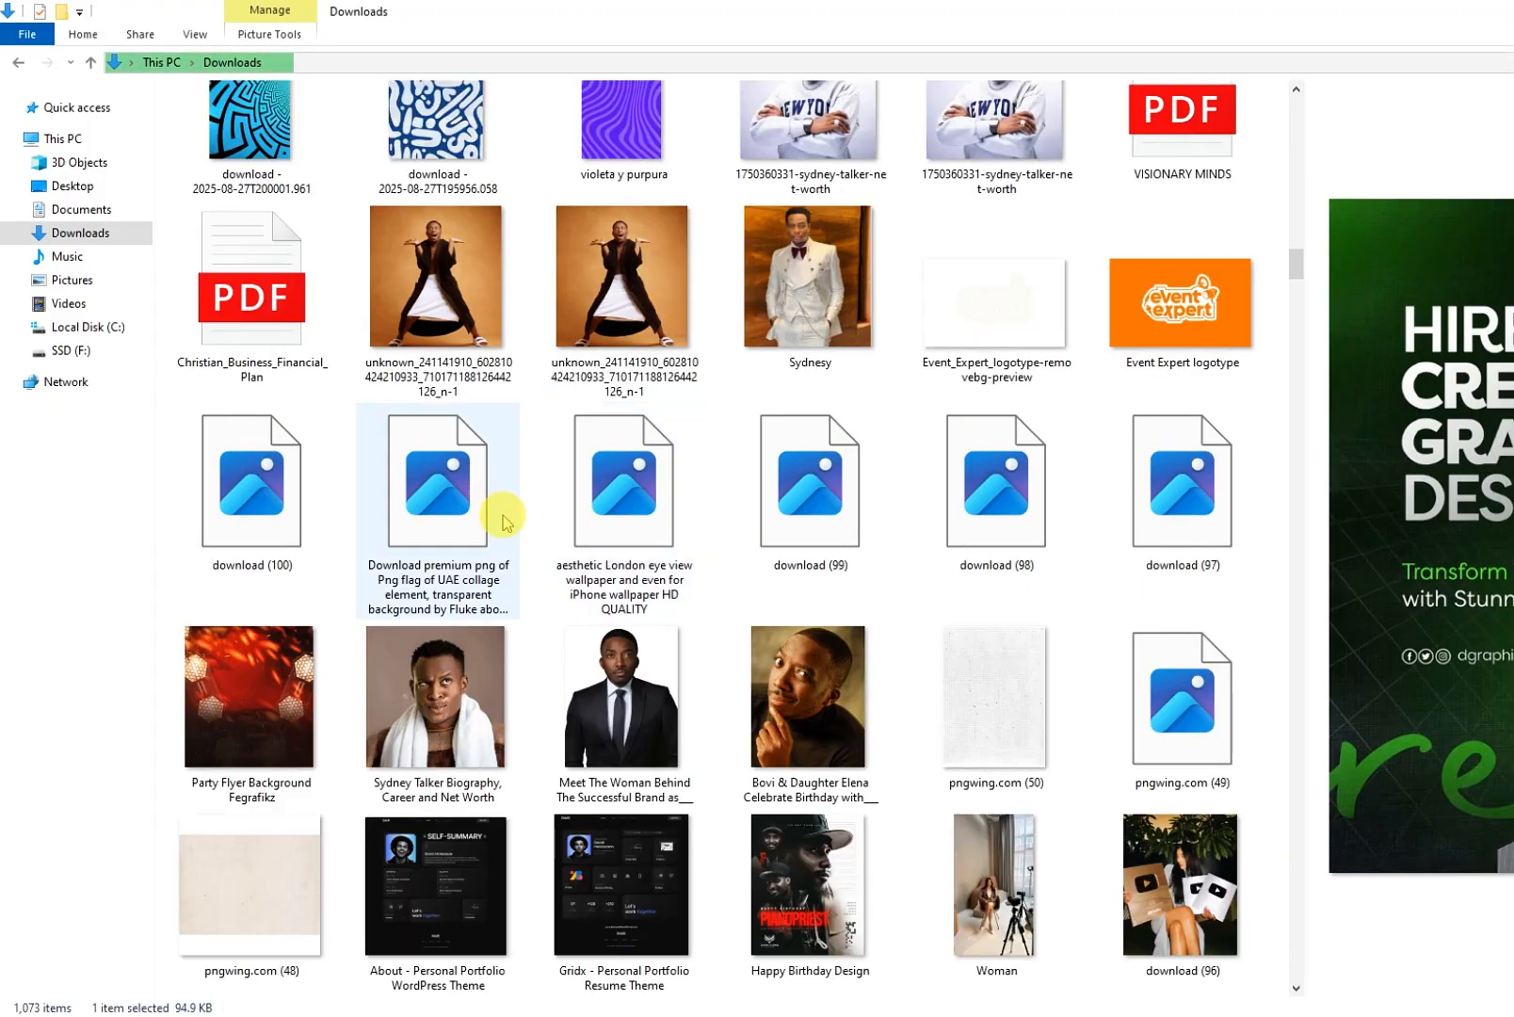
scroll(575, 528, down, 5)
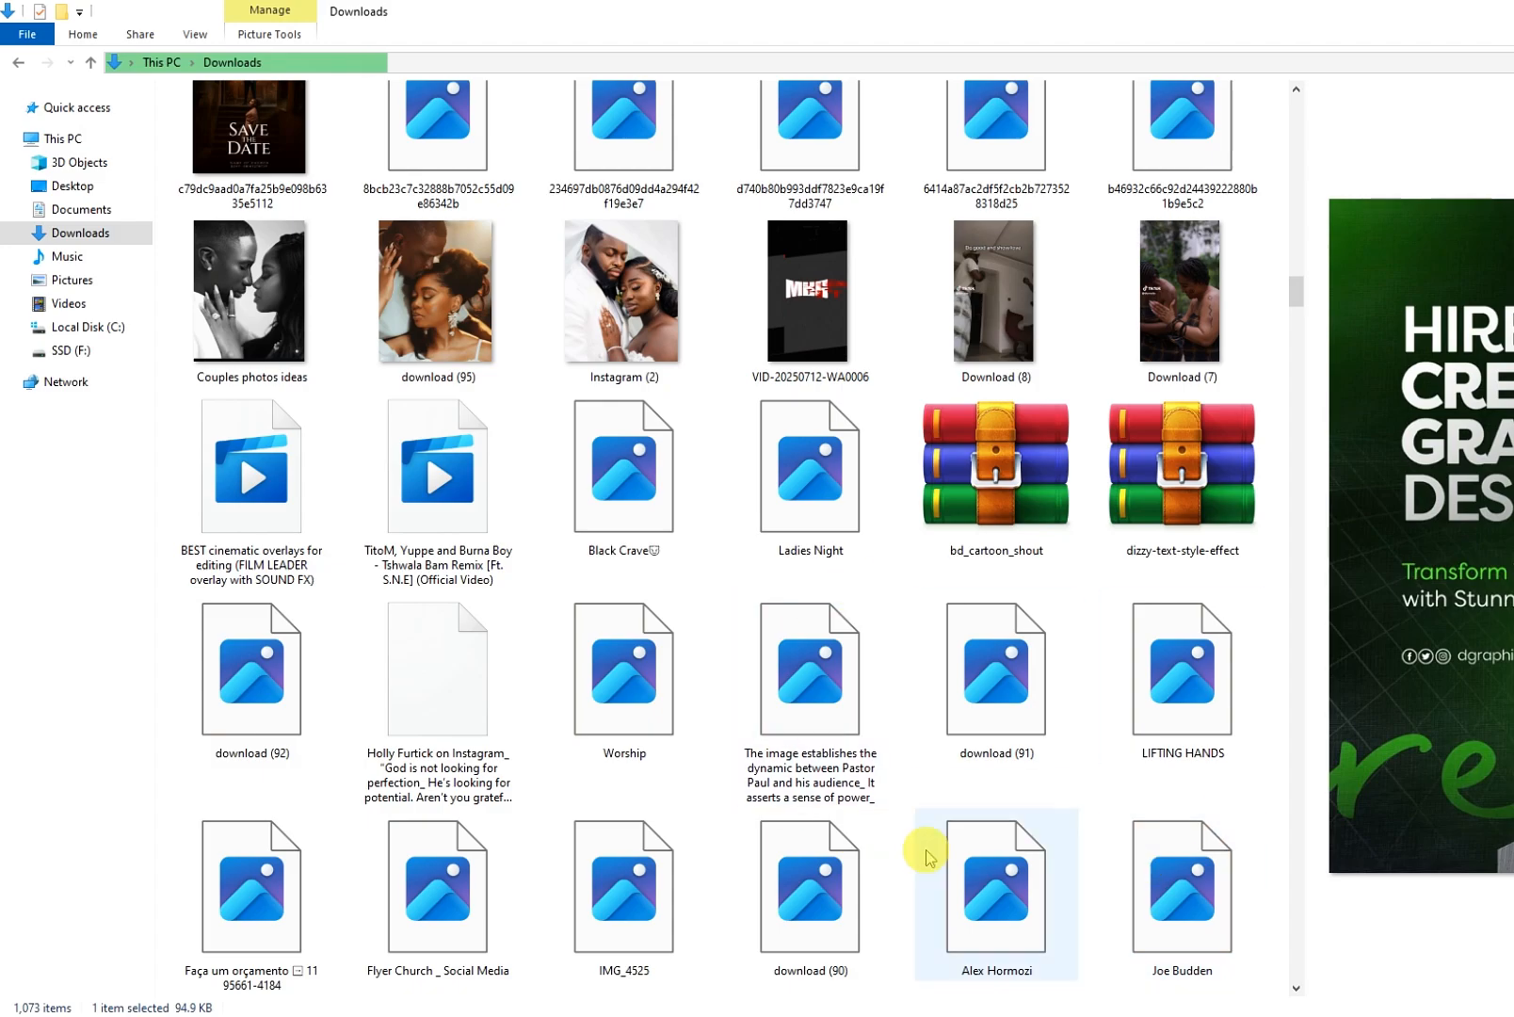
key(alt+Tab)
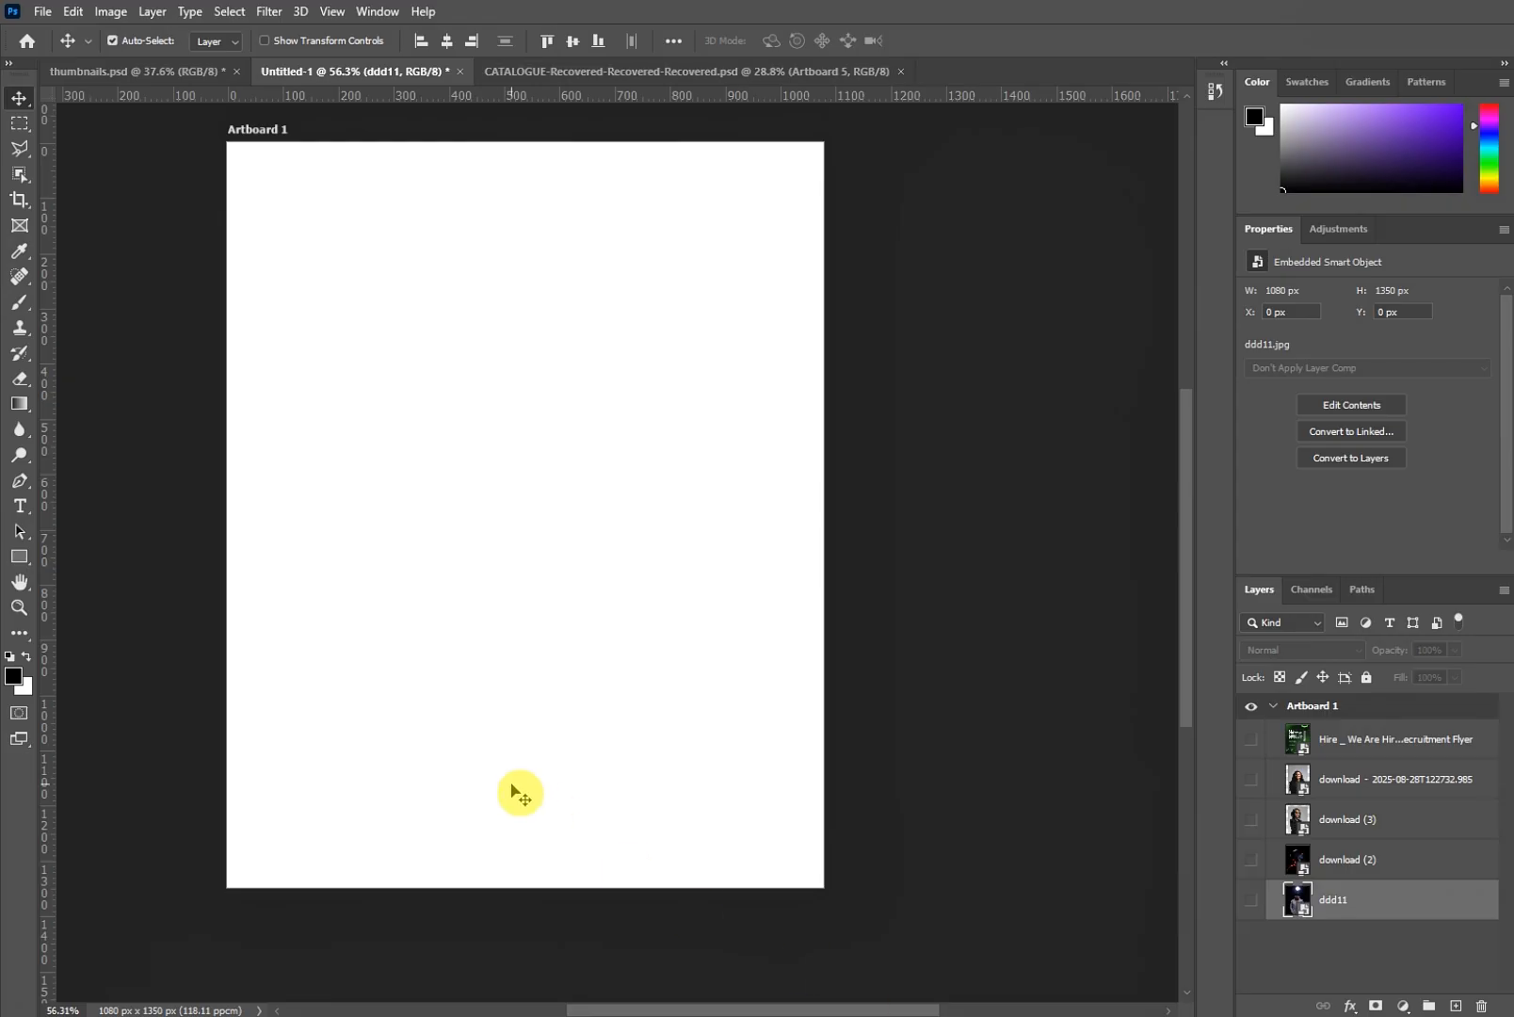
scroll(491, 733, up, 1)
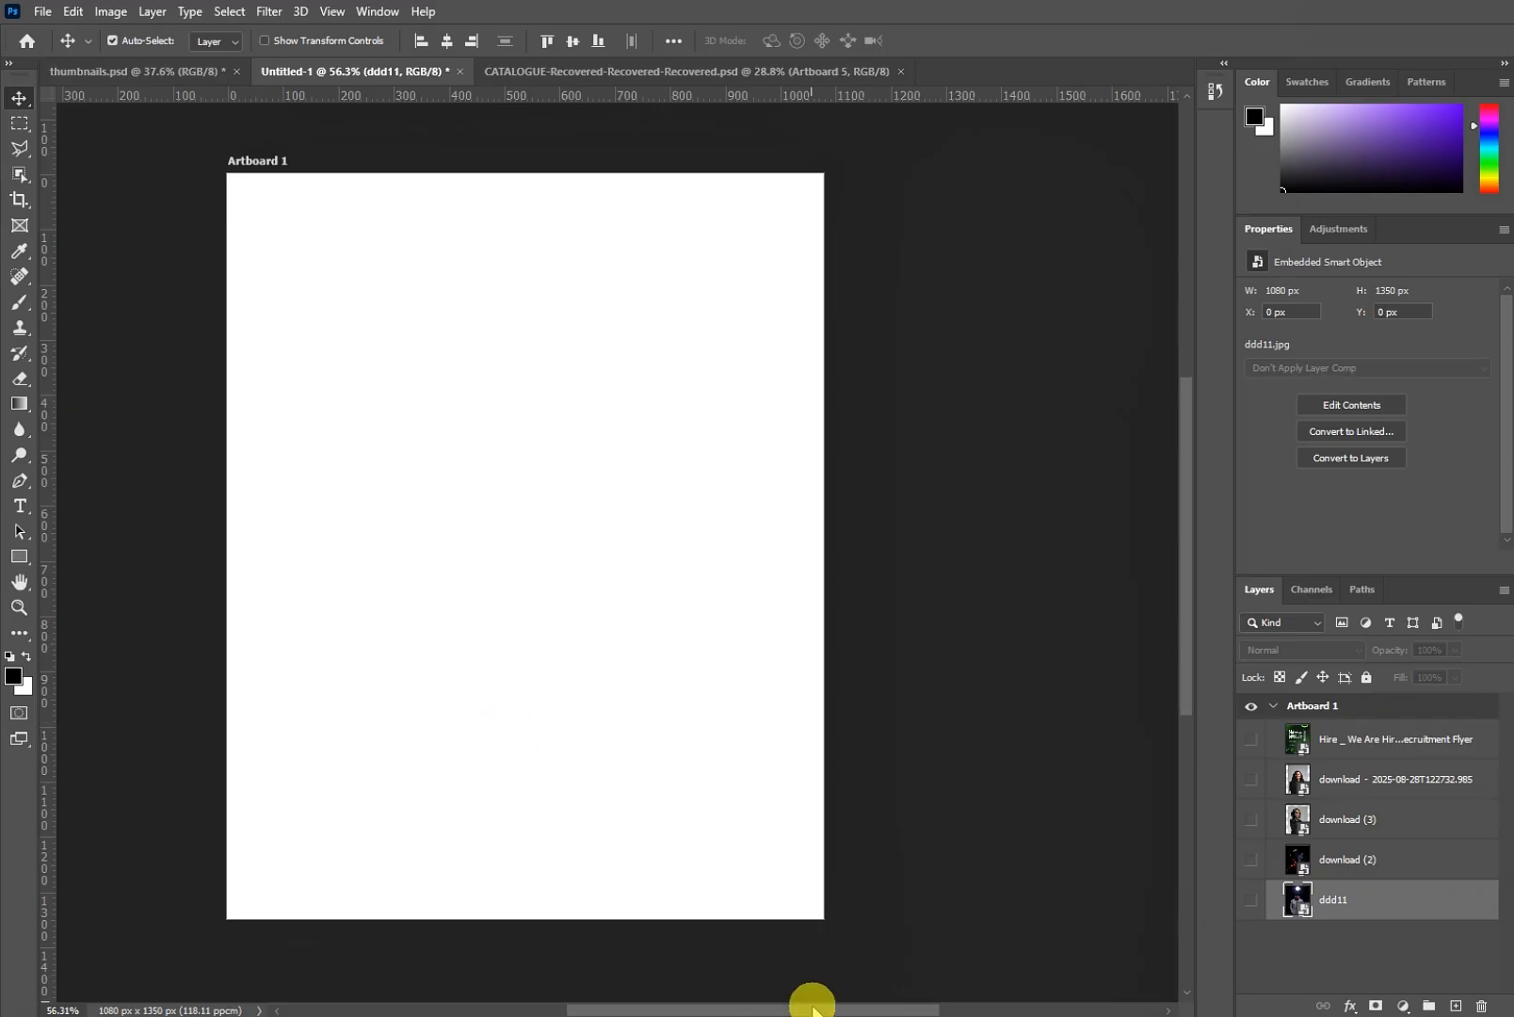
click(1252, 903)
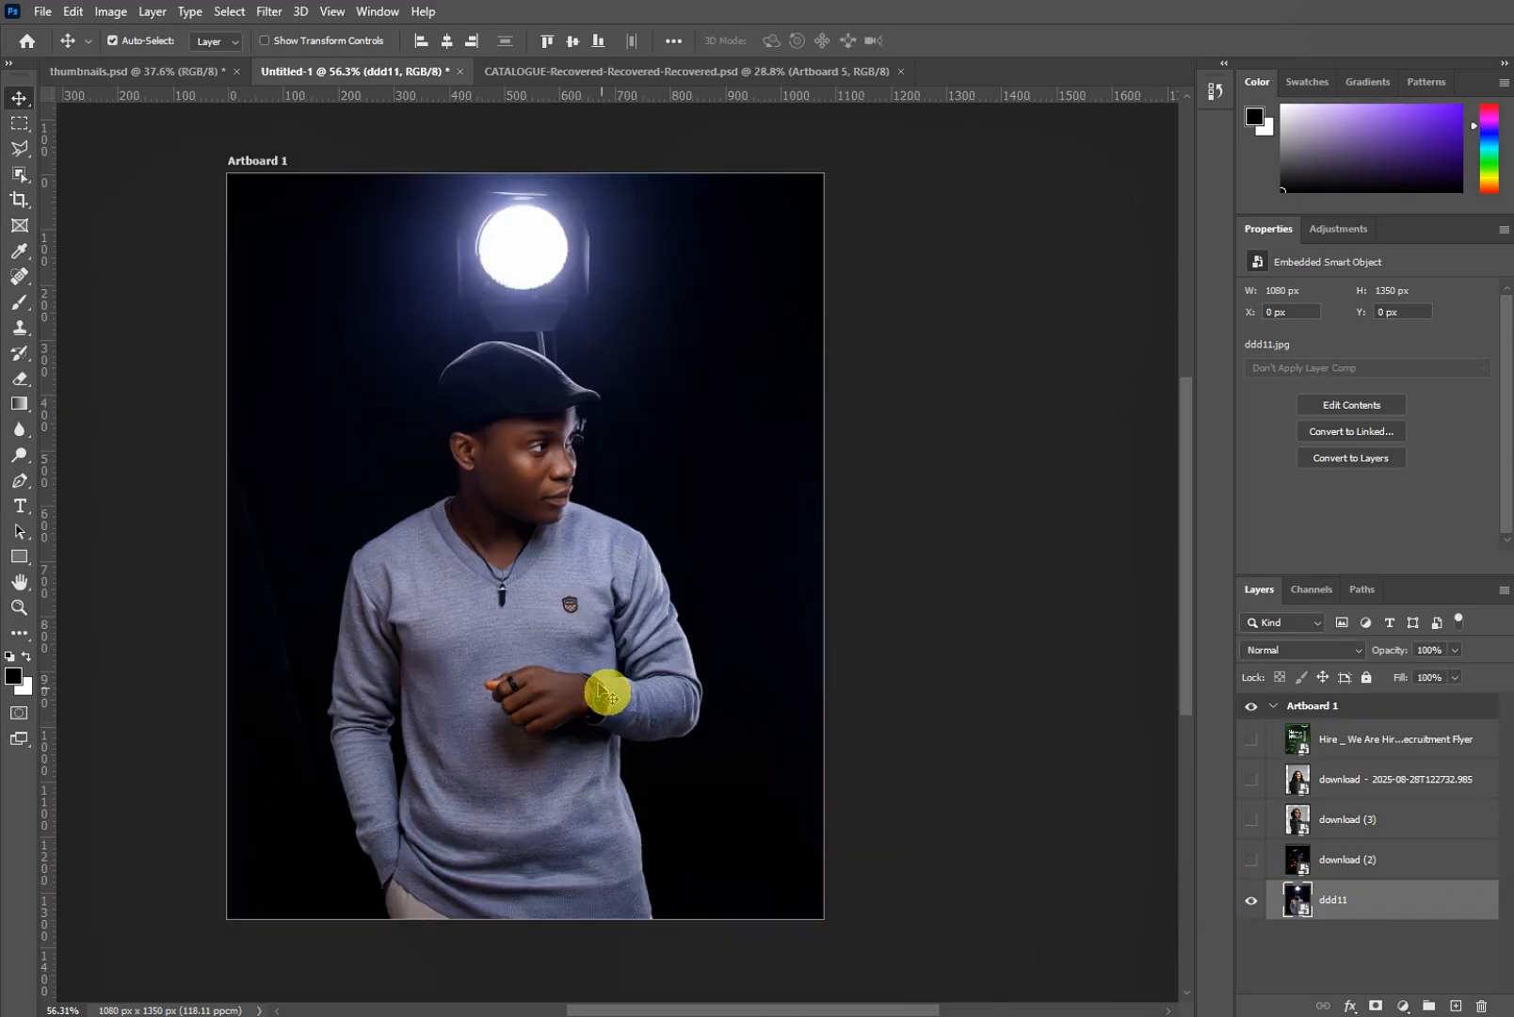
click(232, 13)
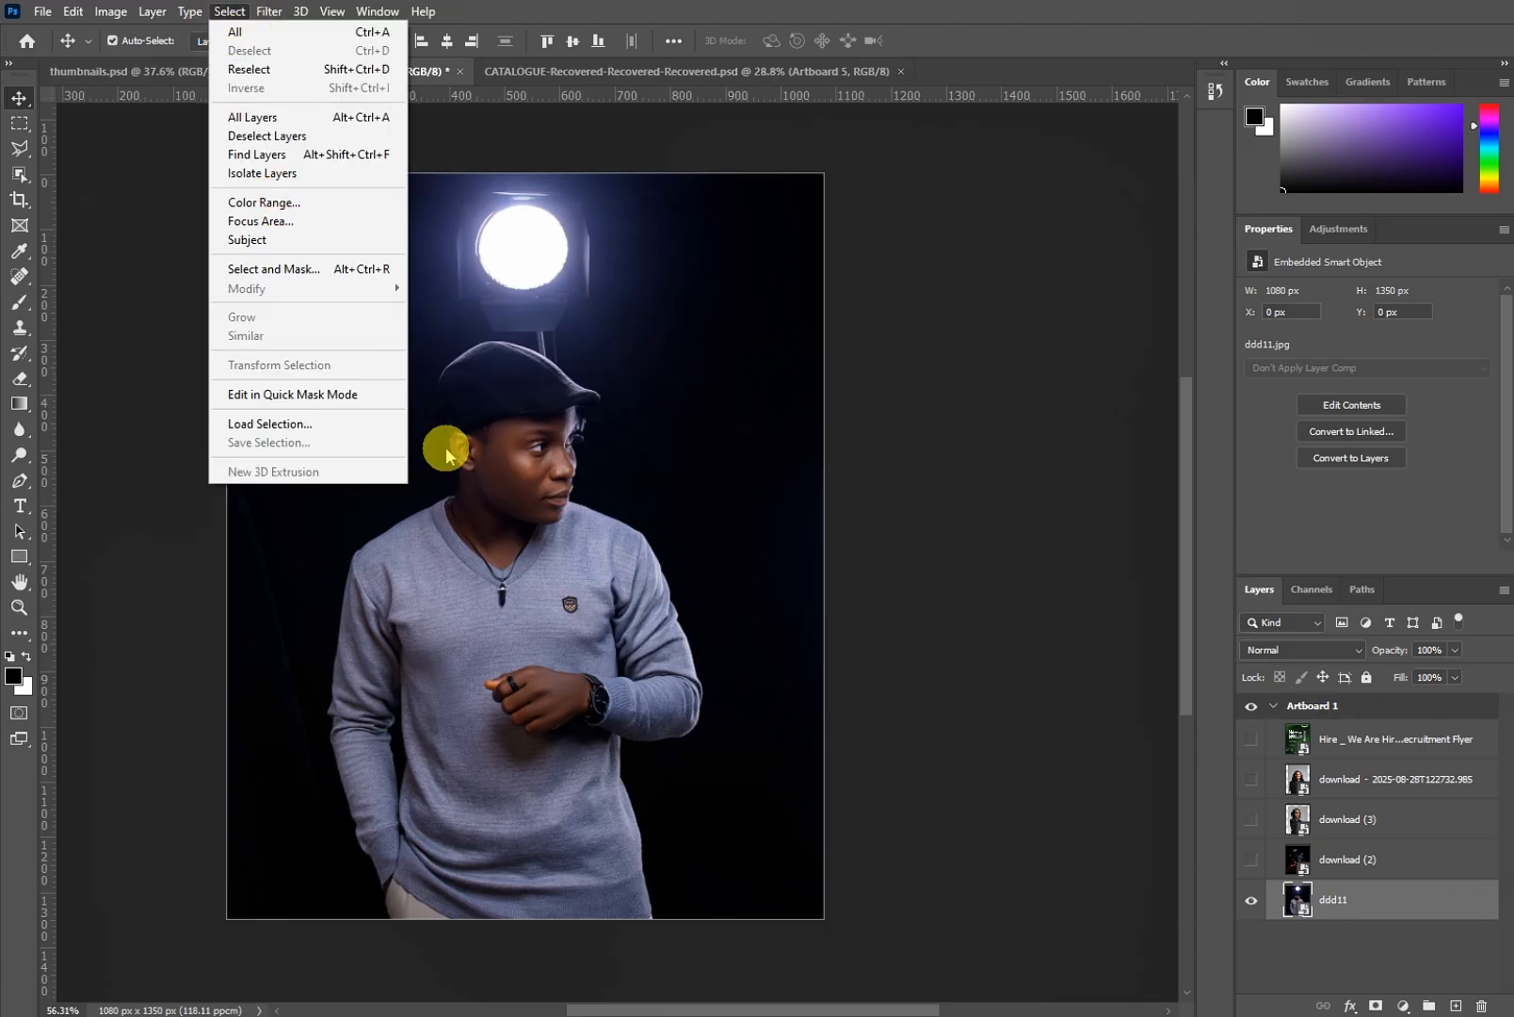
click(514, 598)
click(1251, 899)
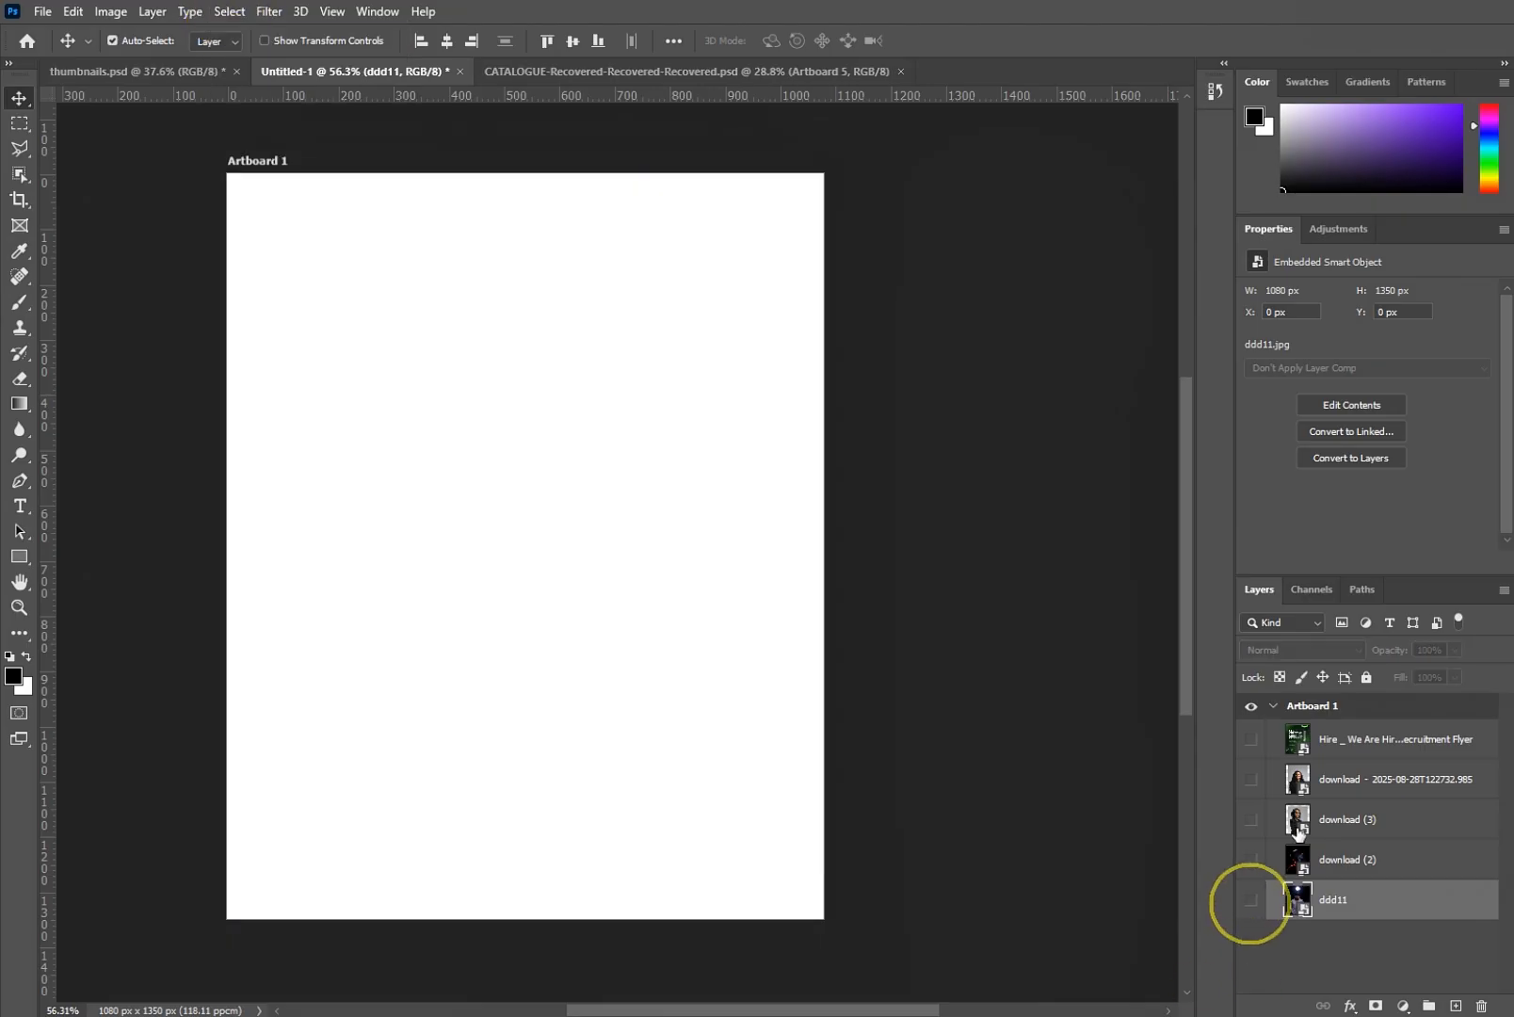
- Show the download (3) layer, select its subject automatically, and add a layer mask to remove the background
click(1298, 820)
click(1251, 819)
click(498, 642)
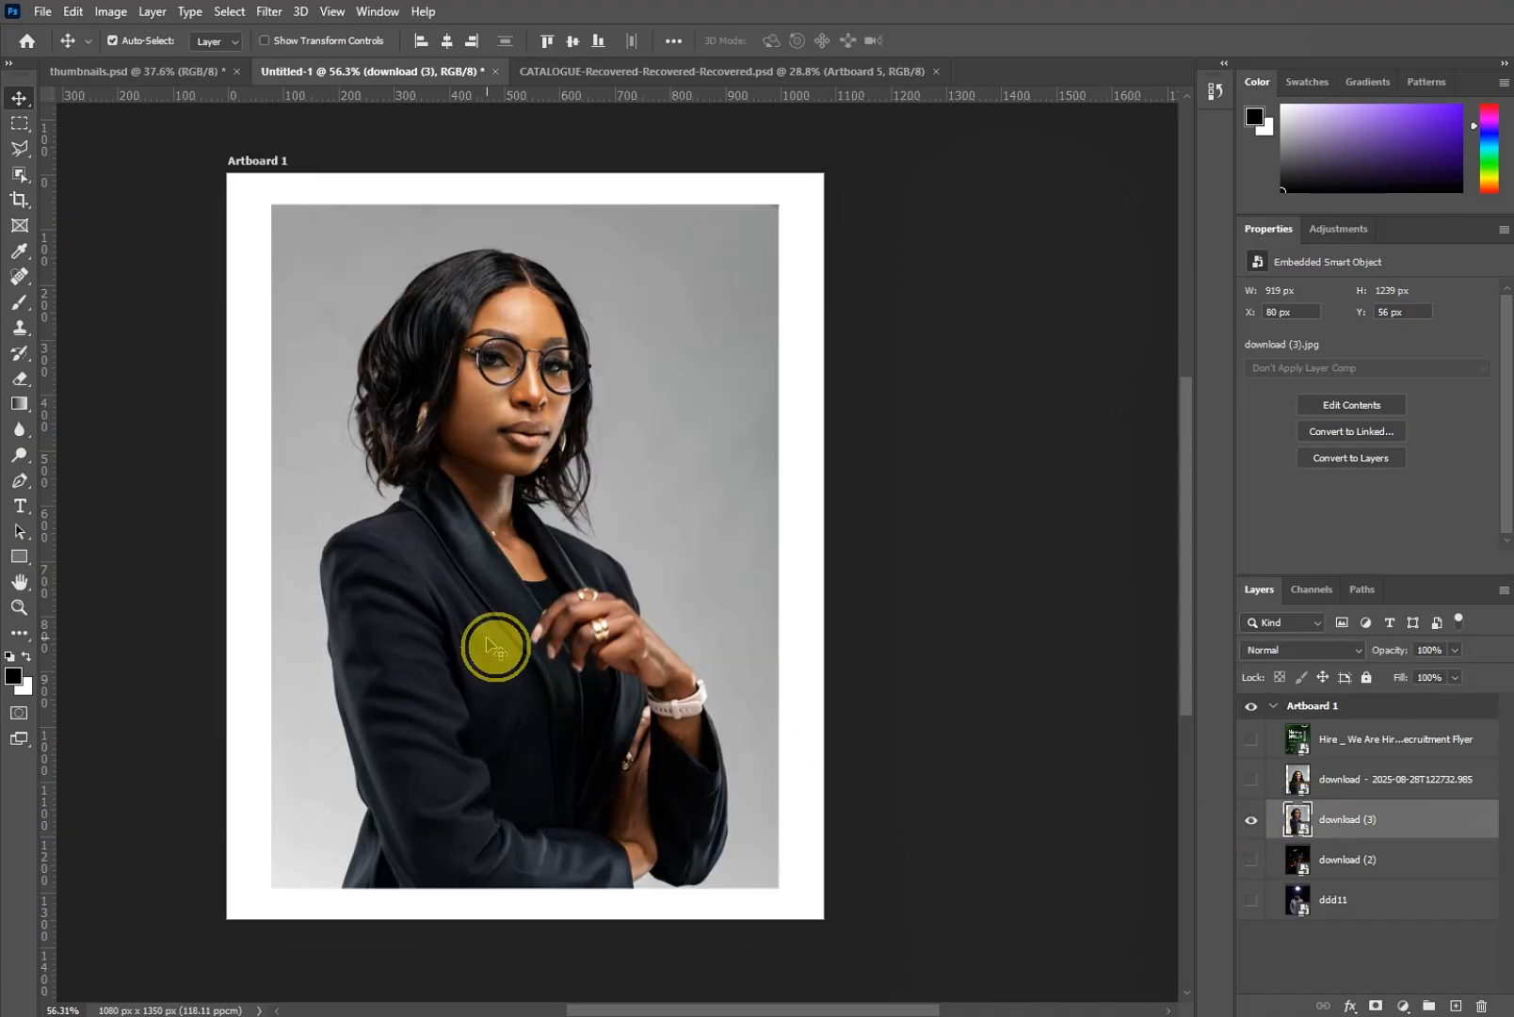
click(230, 12)
click(262, 239)
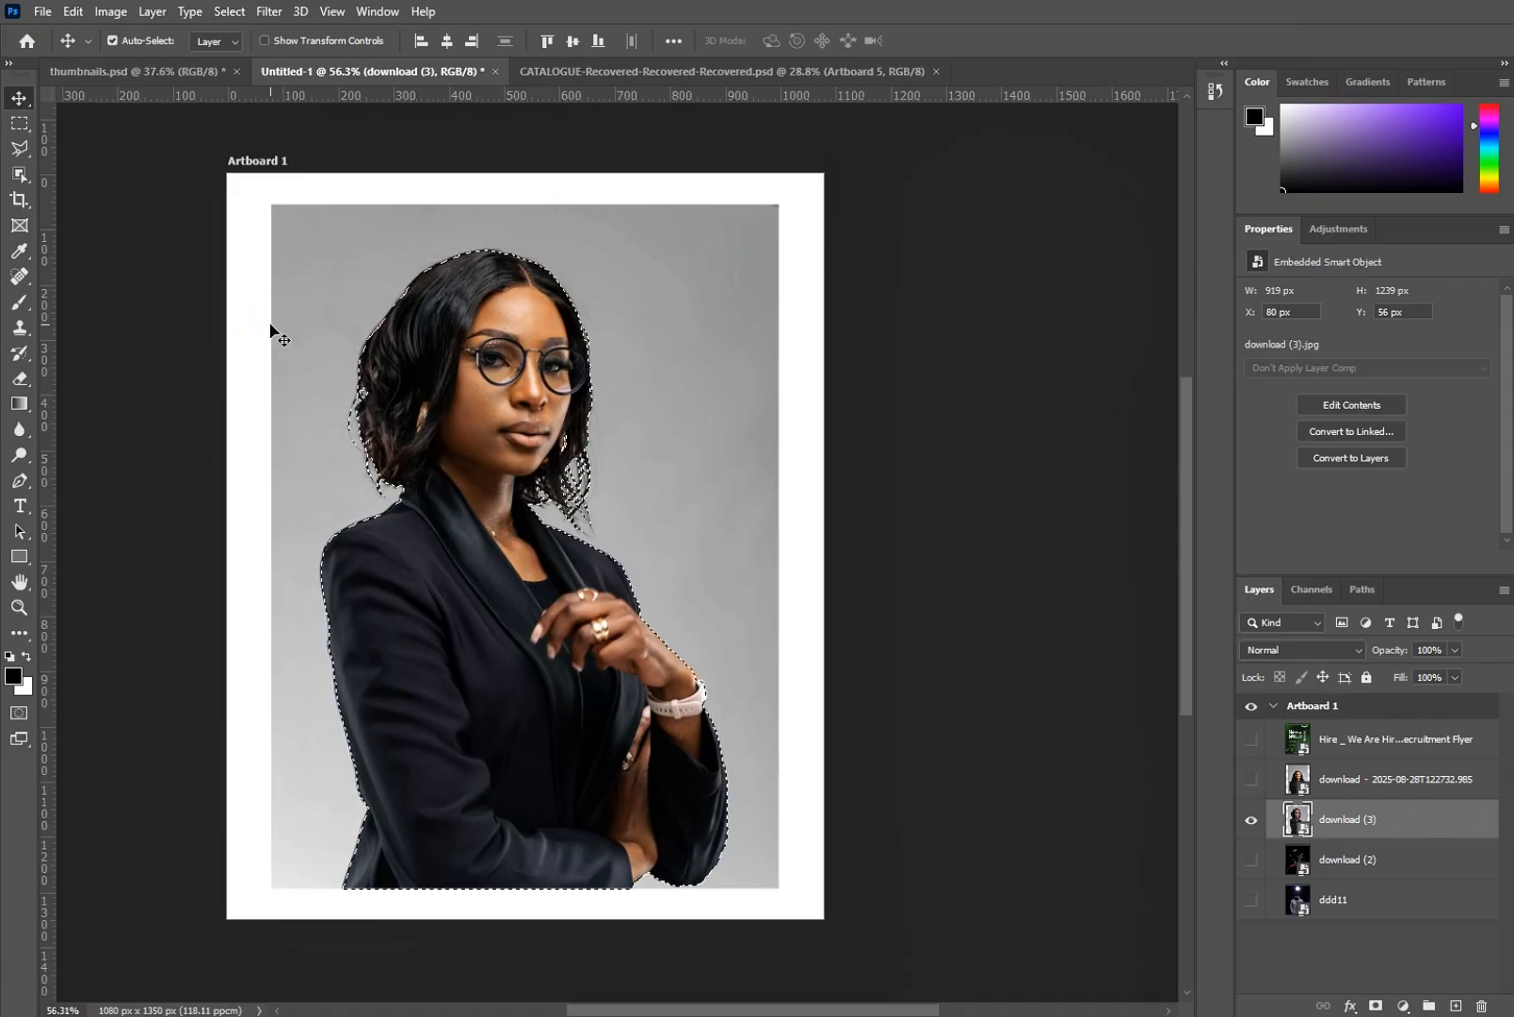
click(1374, 1006)
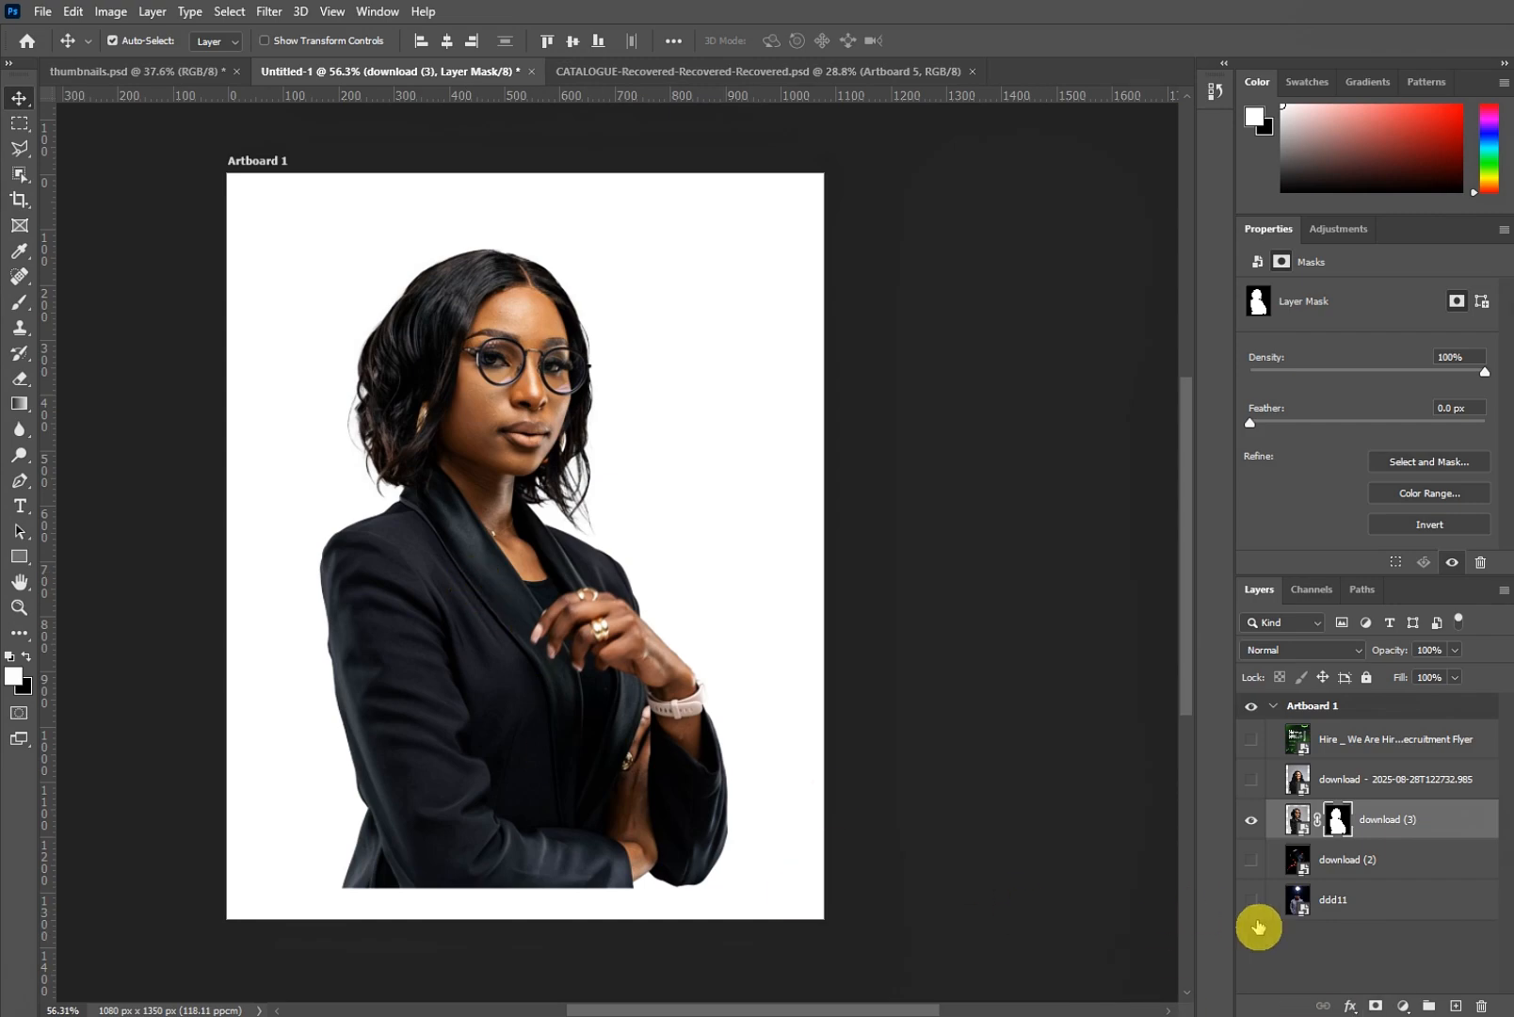
- Hide download (3), then make the download - 2025-08-28T122732.985 layer active and visible
click(1252, 827)
click(1298, 782)
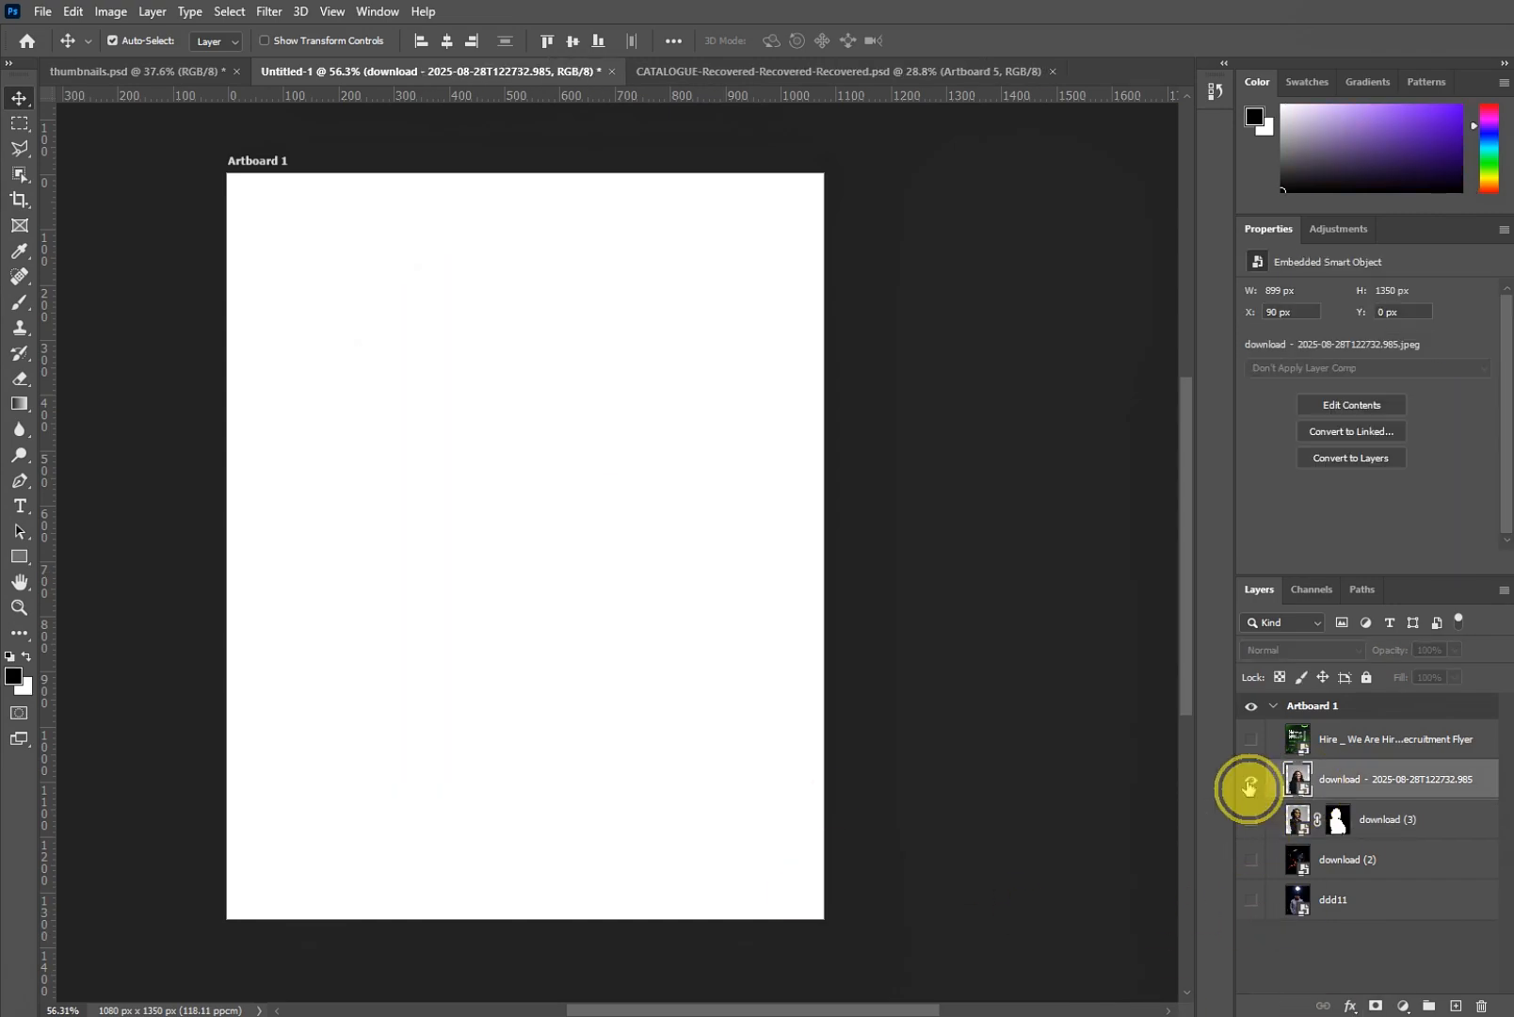
click(1252, 780)
click(229, 11)
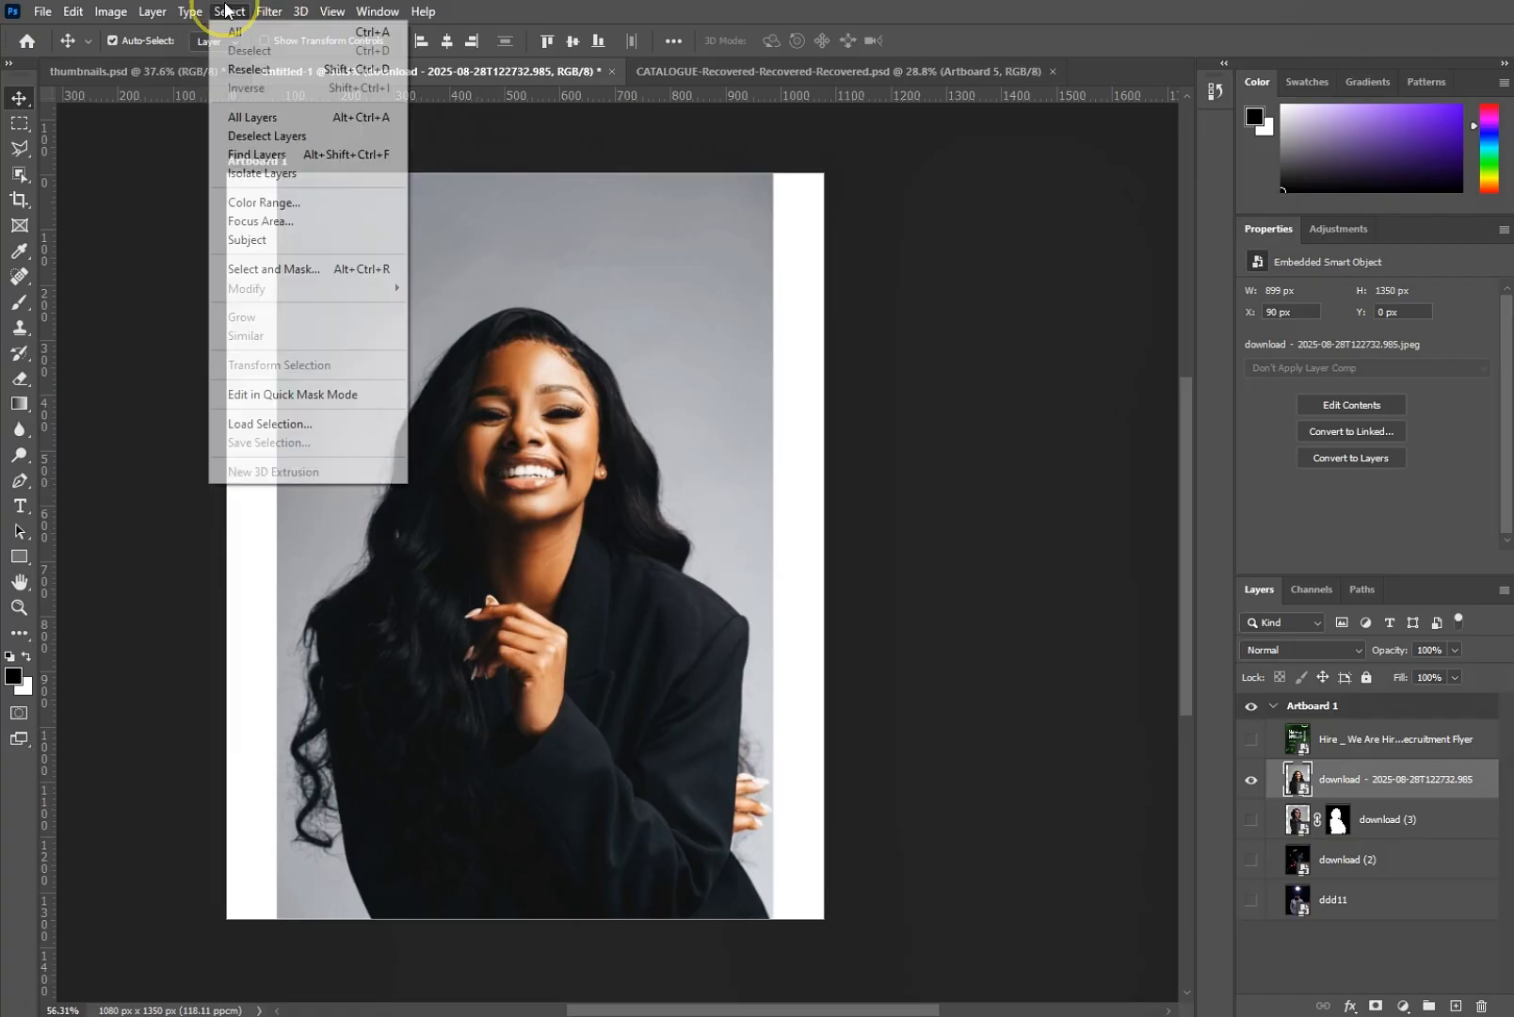
click(456, 690)
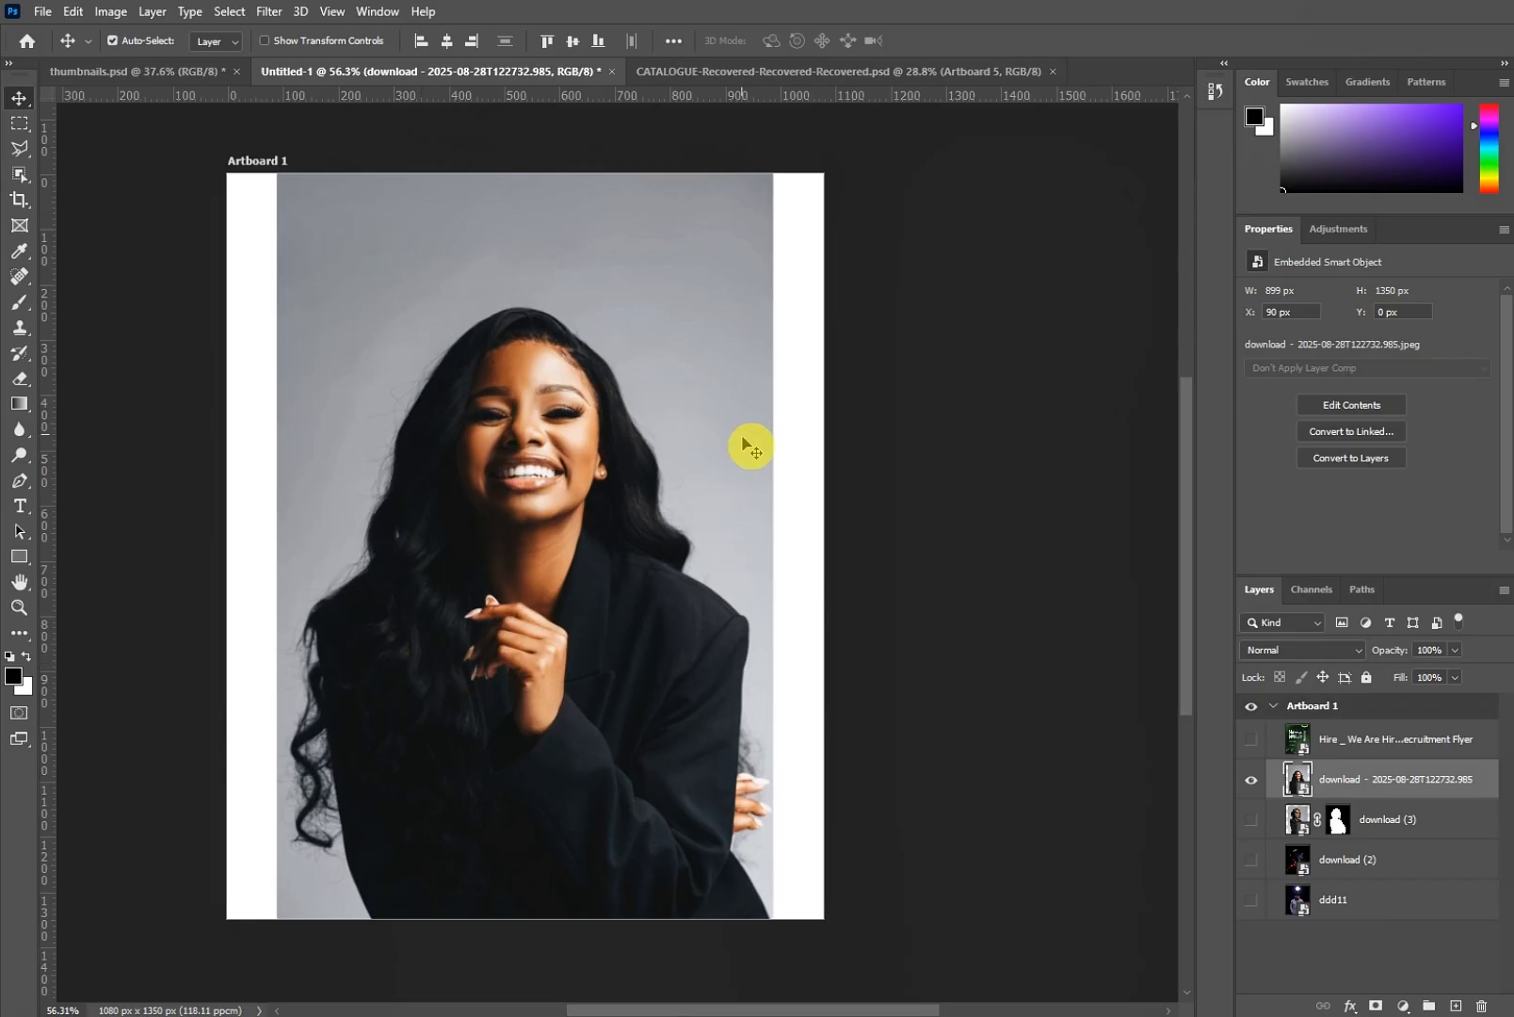
- Open the smiling woman's photo in Select and Mask, select the subject, and apply the result as a layer mask
click(227, 13)
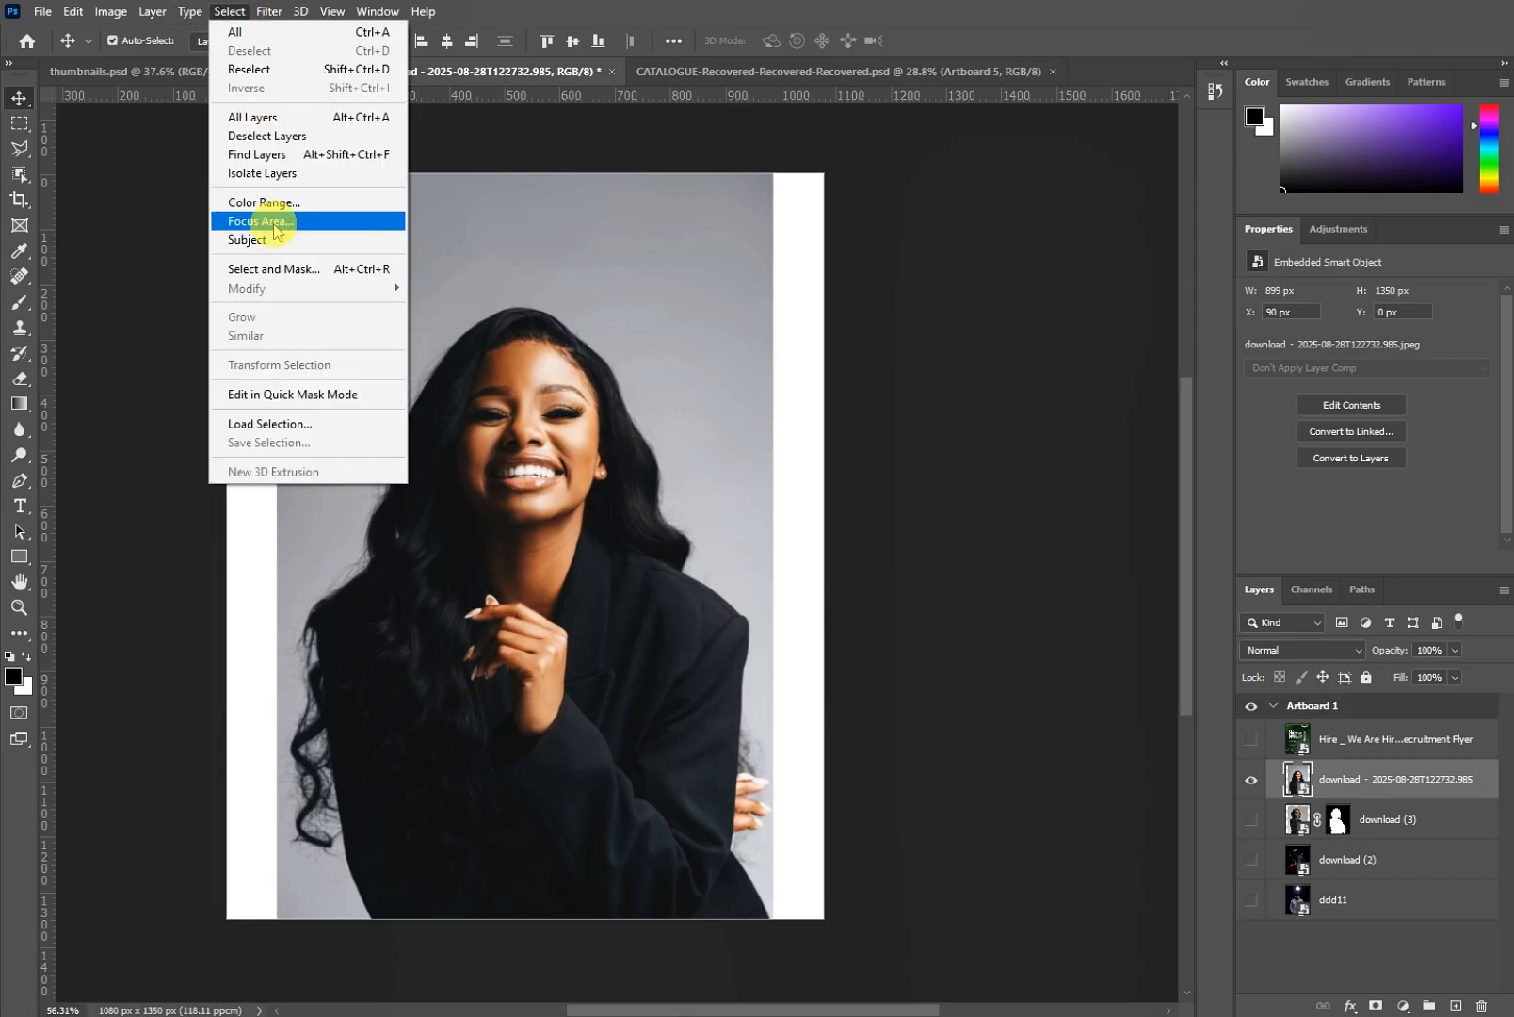
click(289, 272)
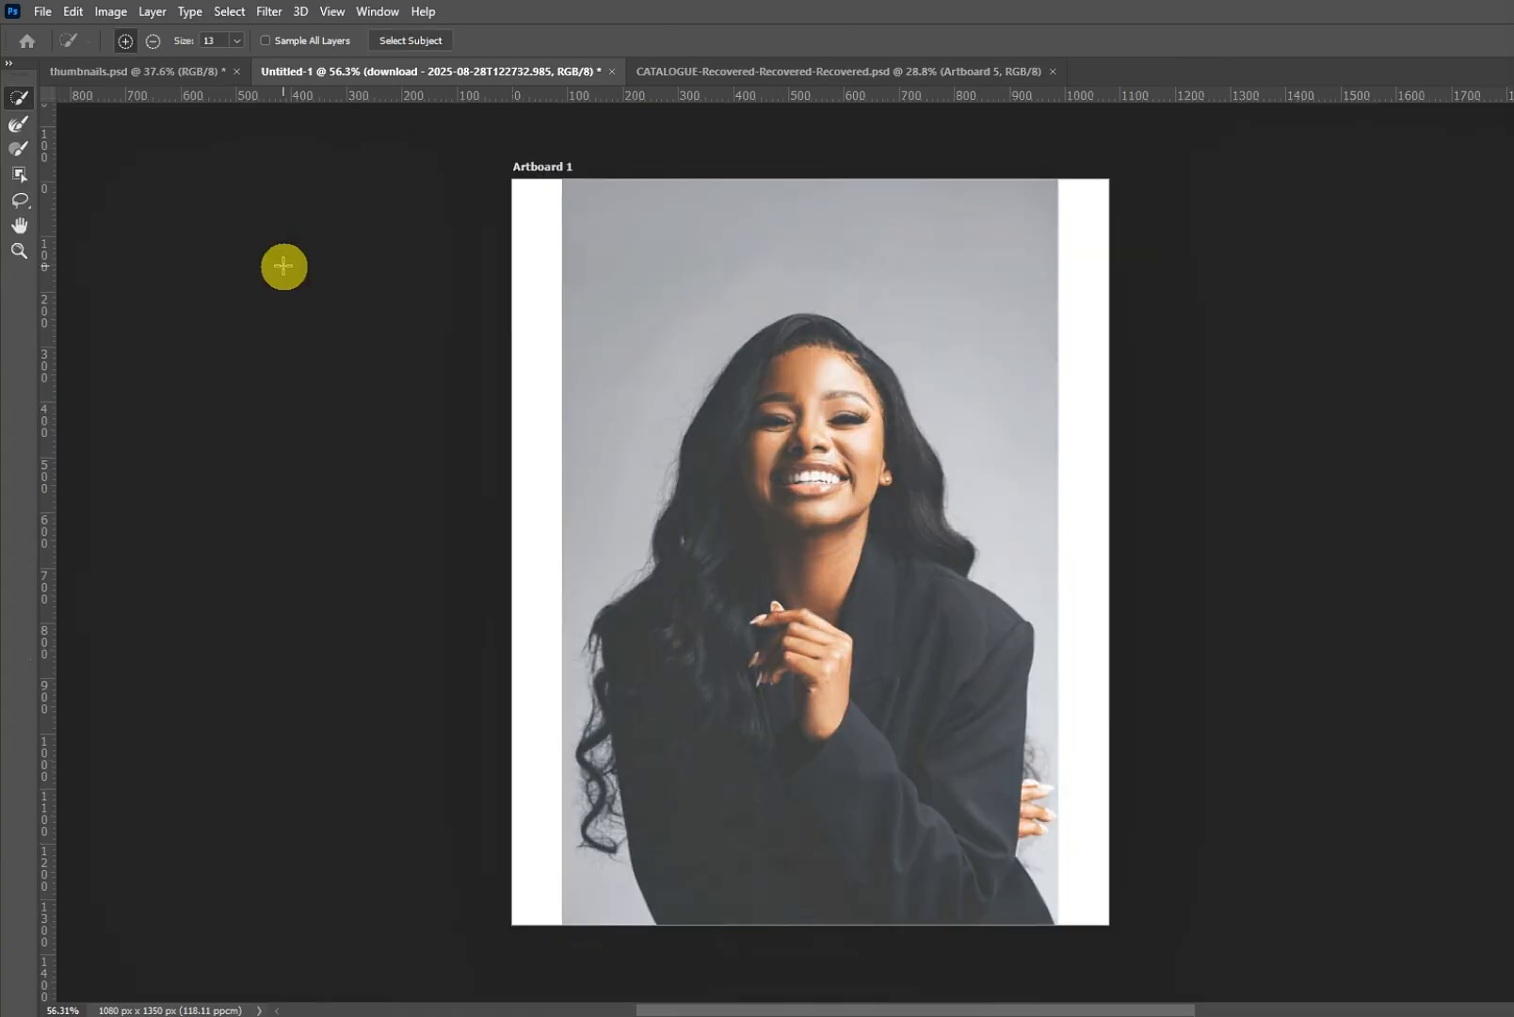
click(401, 42)
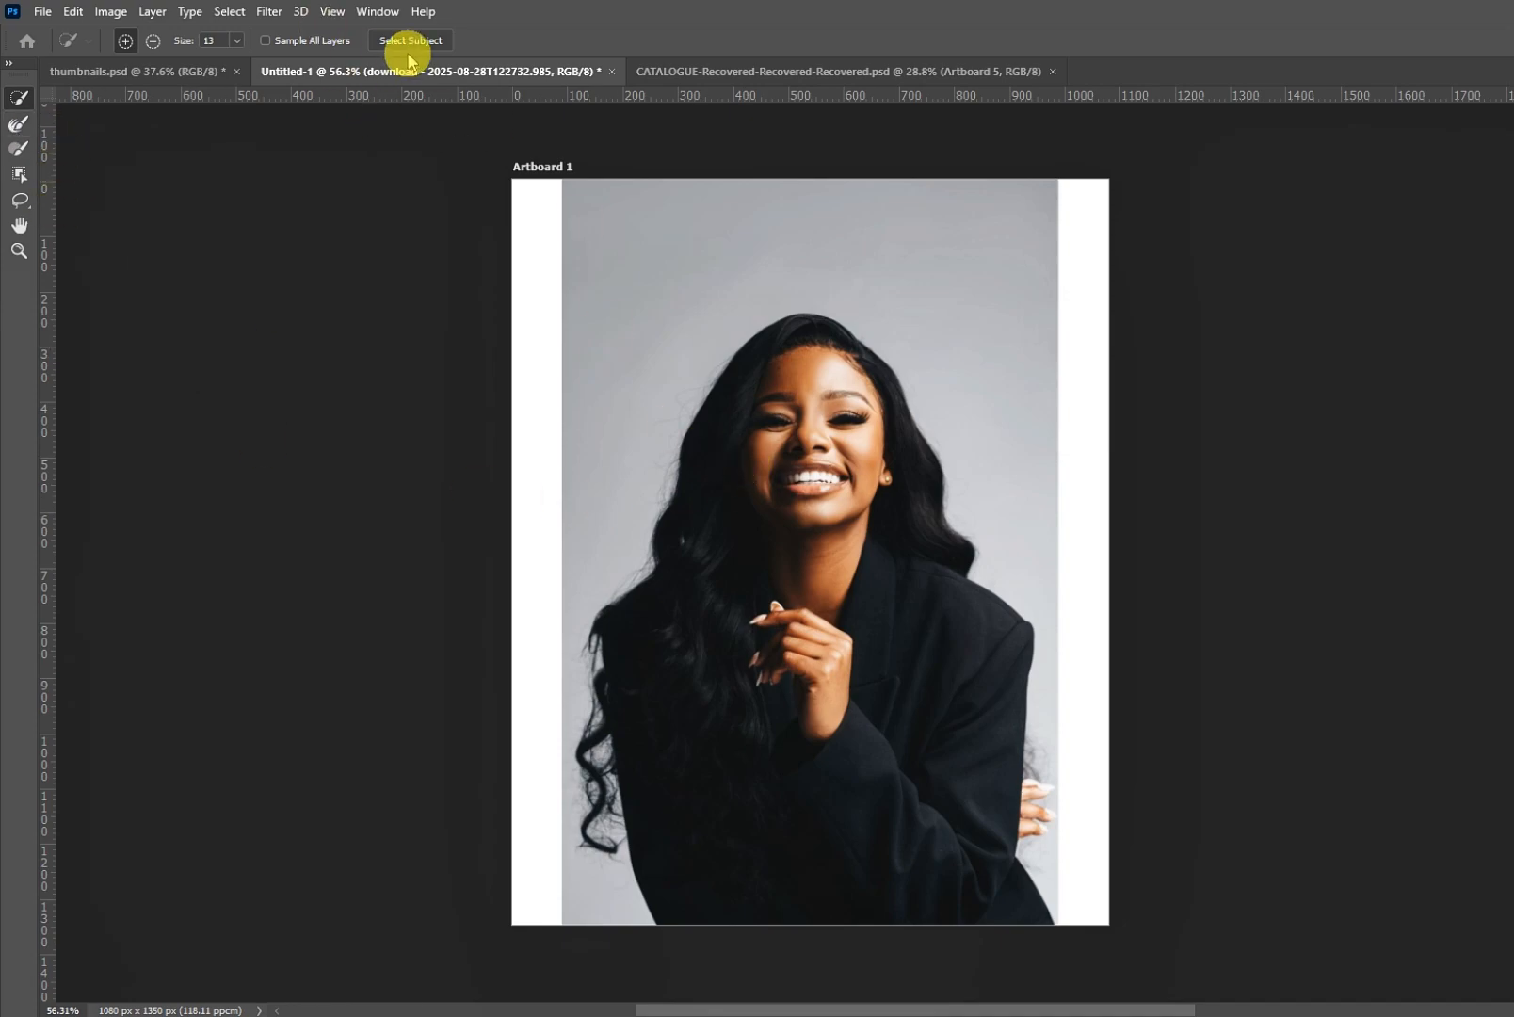
click(208, 32)
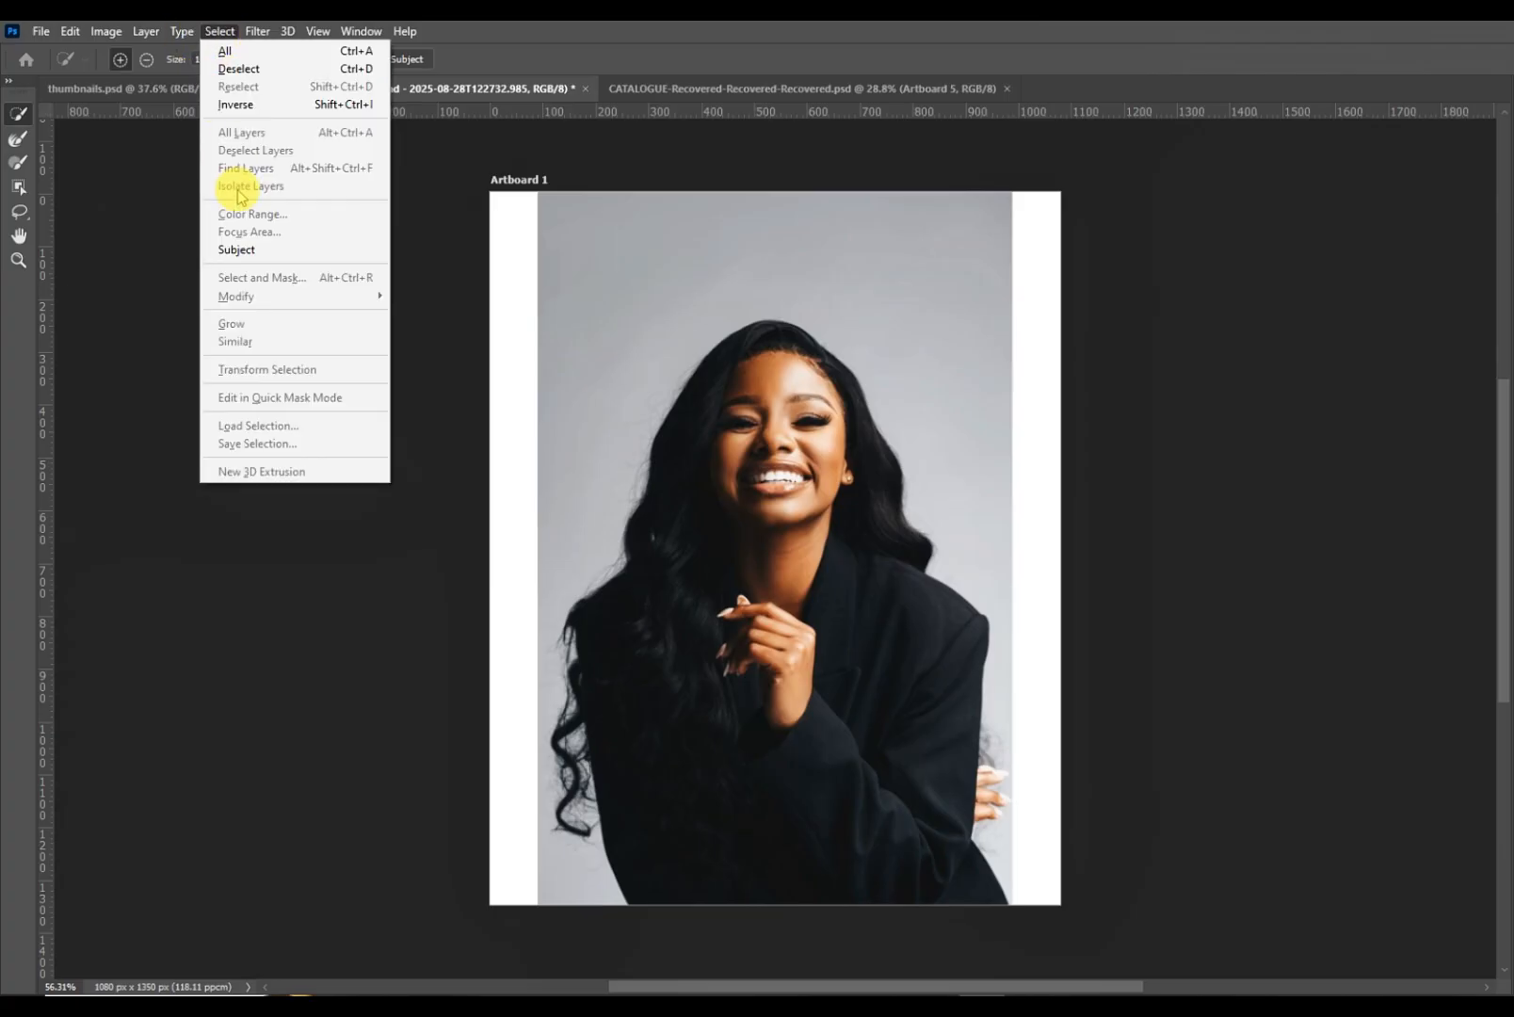
click(758, 345)
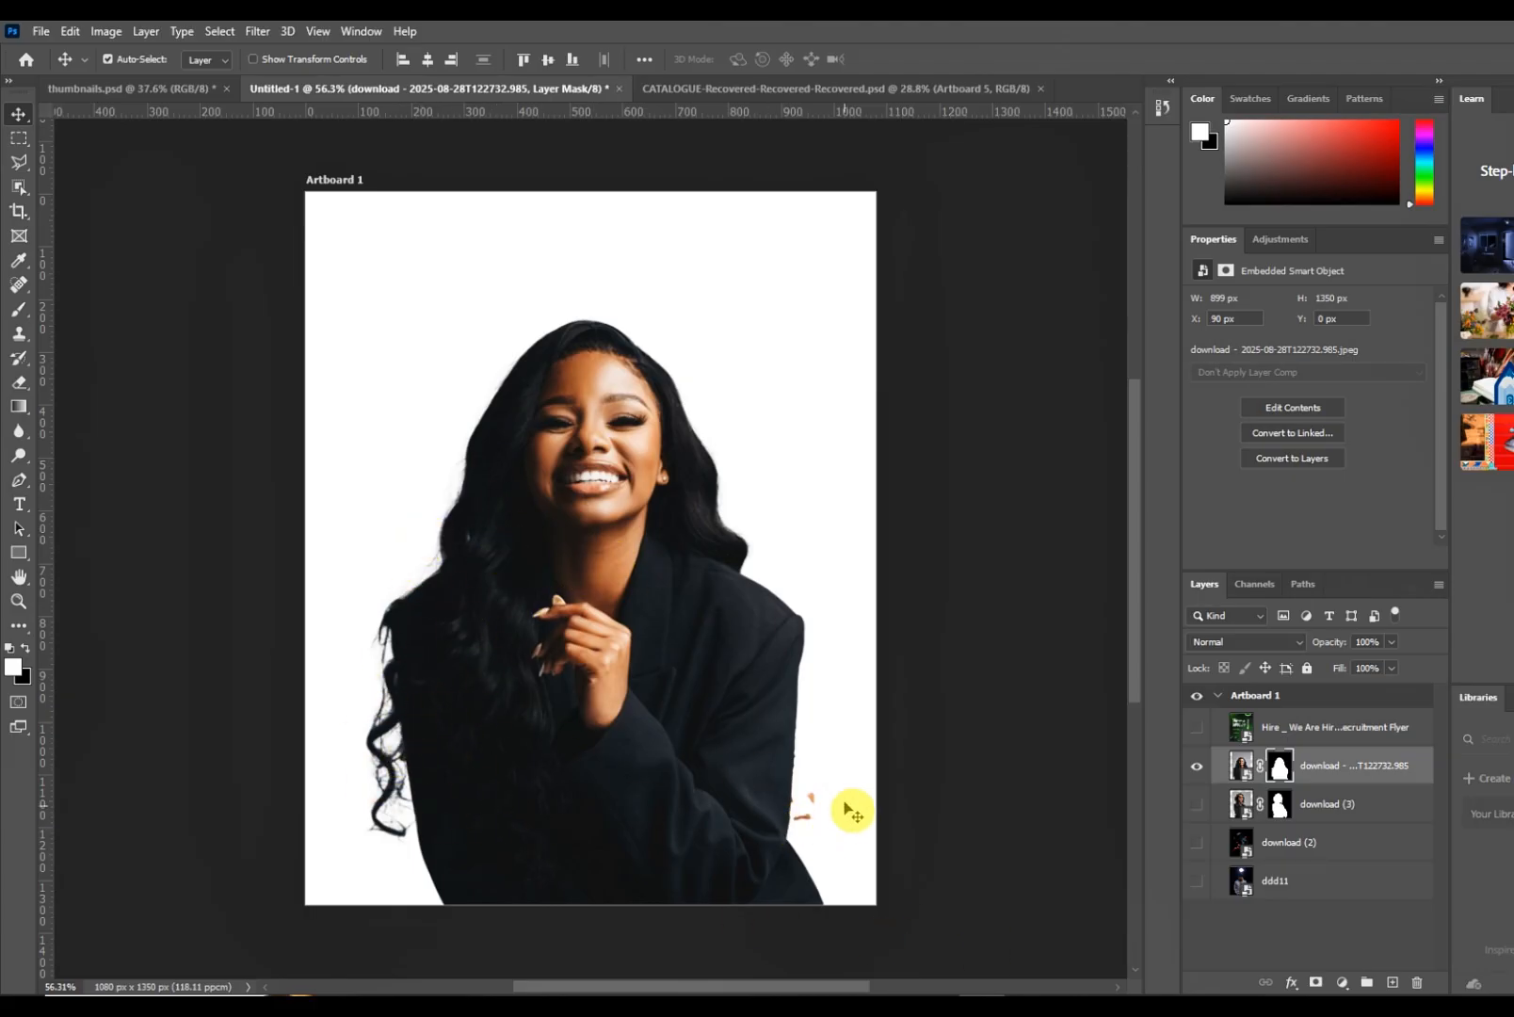
- Move the cut-out woman slightly upward on the artboard, and undo both the move and the layer mask
mouse_move(774, 808)
mouse_down()
mouse_move(702, 763)
mouse_move(706, 747)
mouse_move(764, 783)
mouse_up()
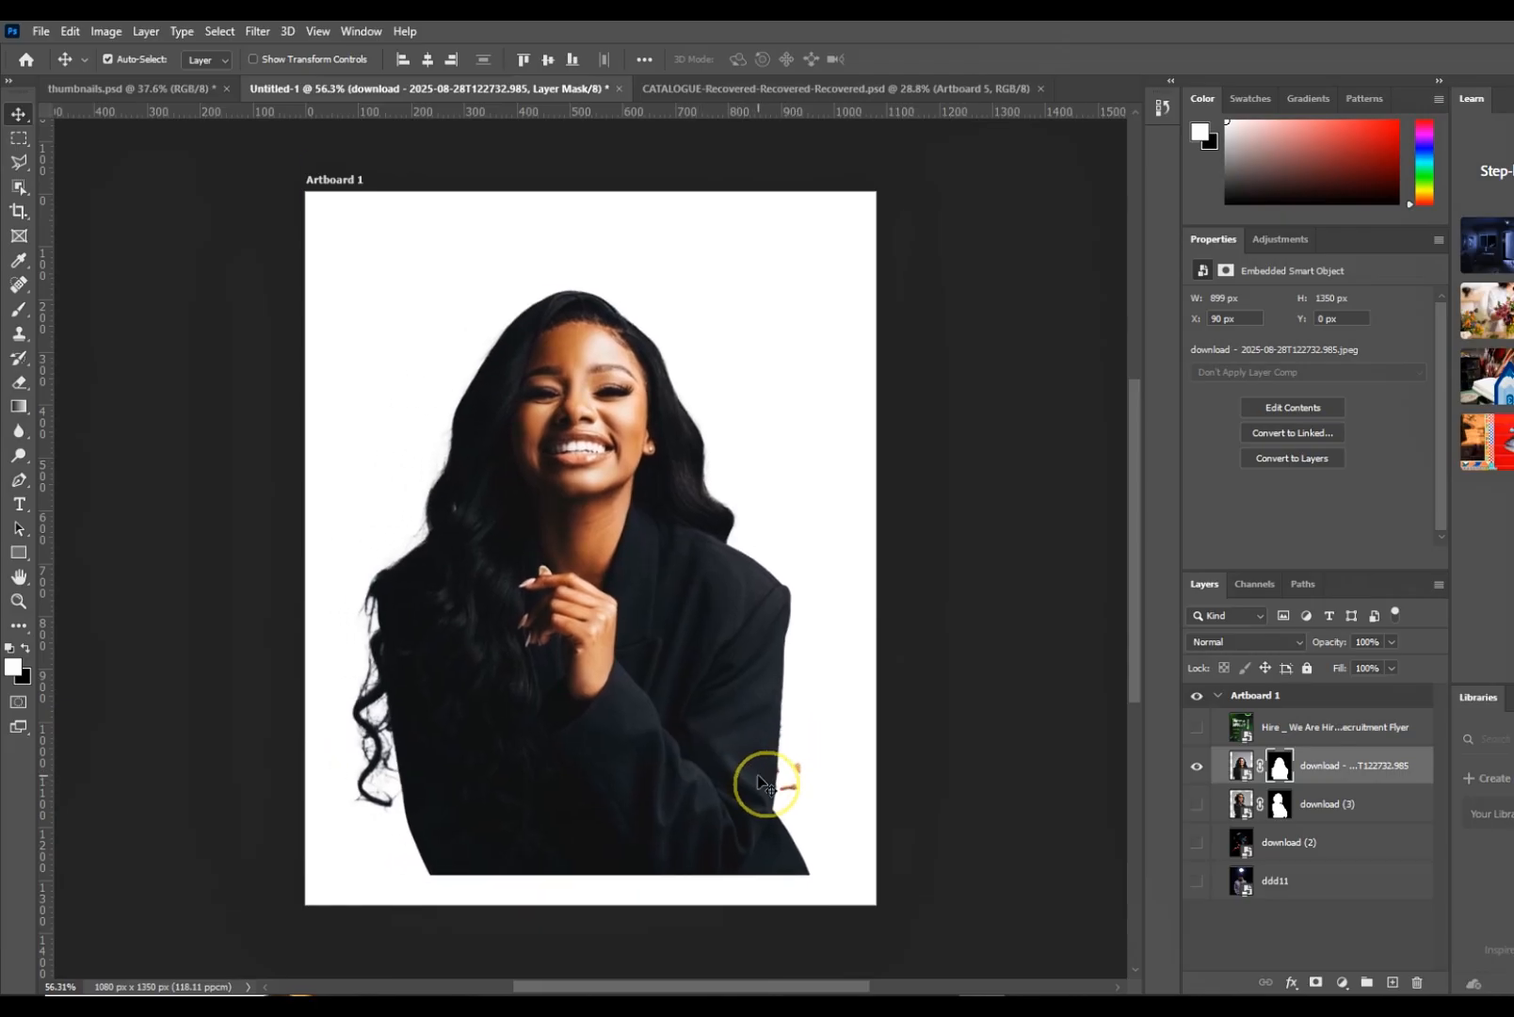
key(ctrl+z)
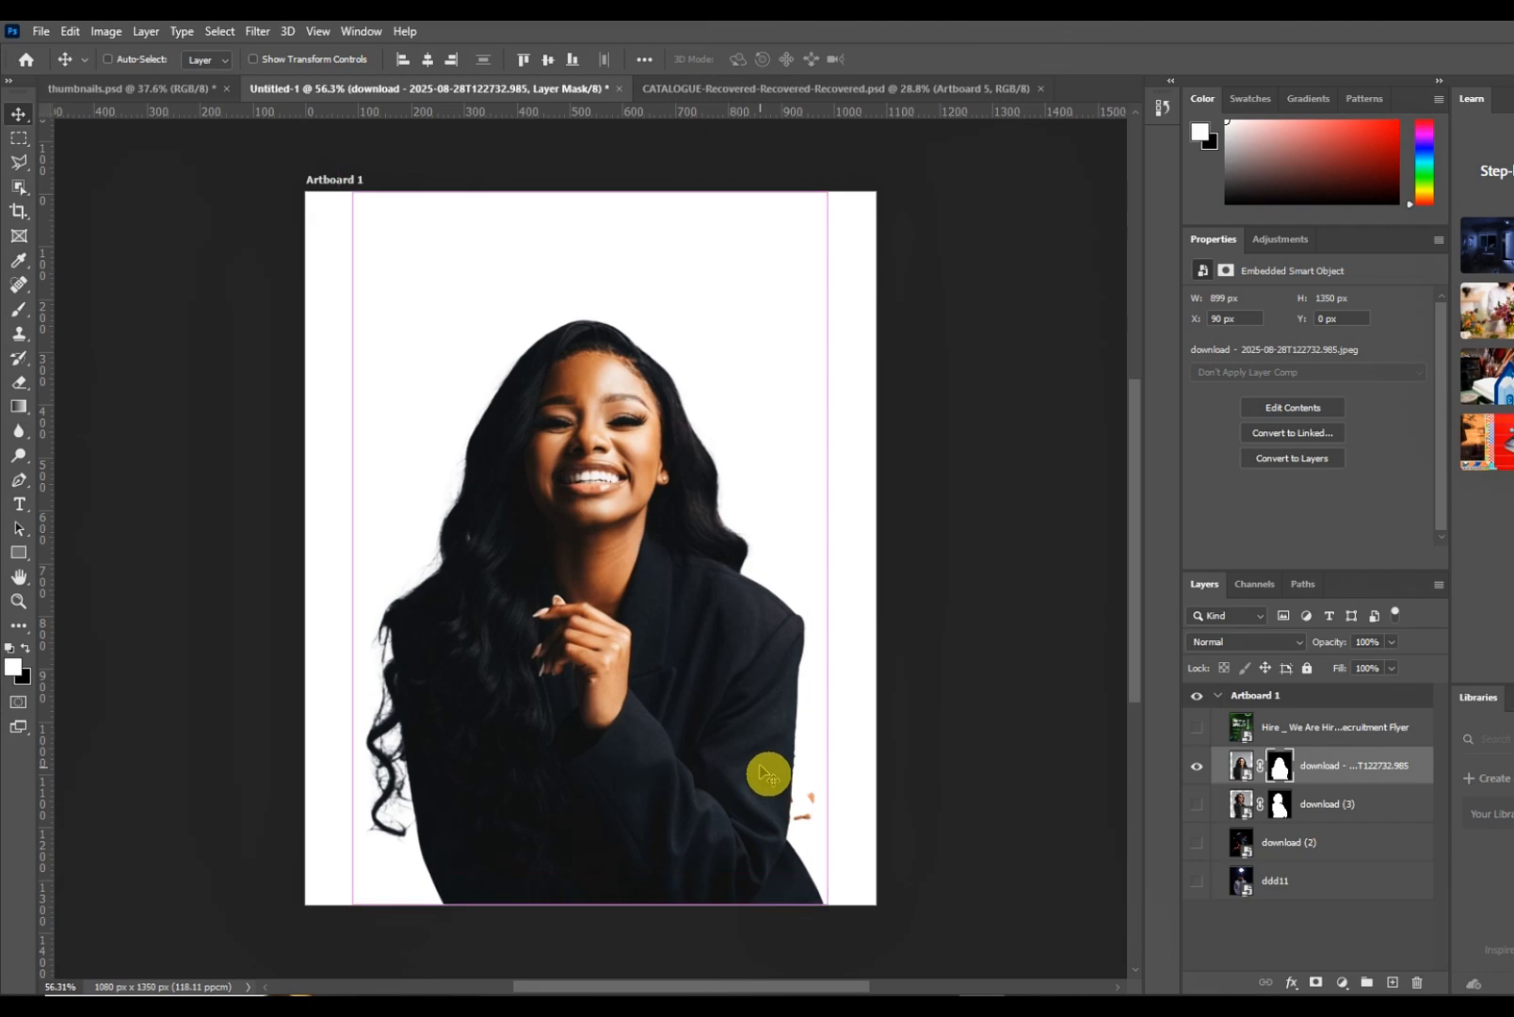
key(ctrl+z)
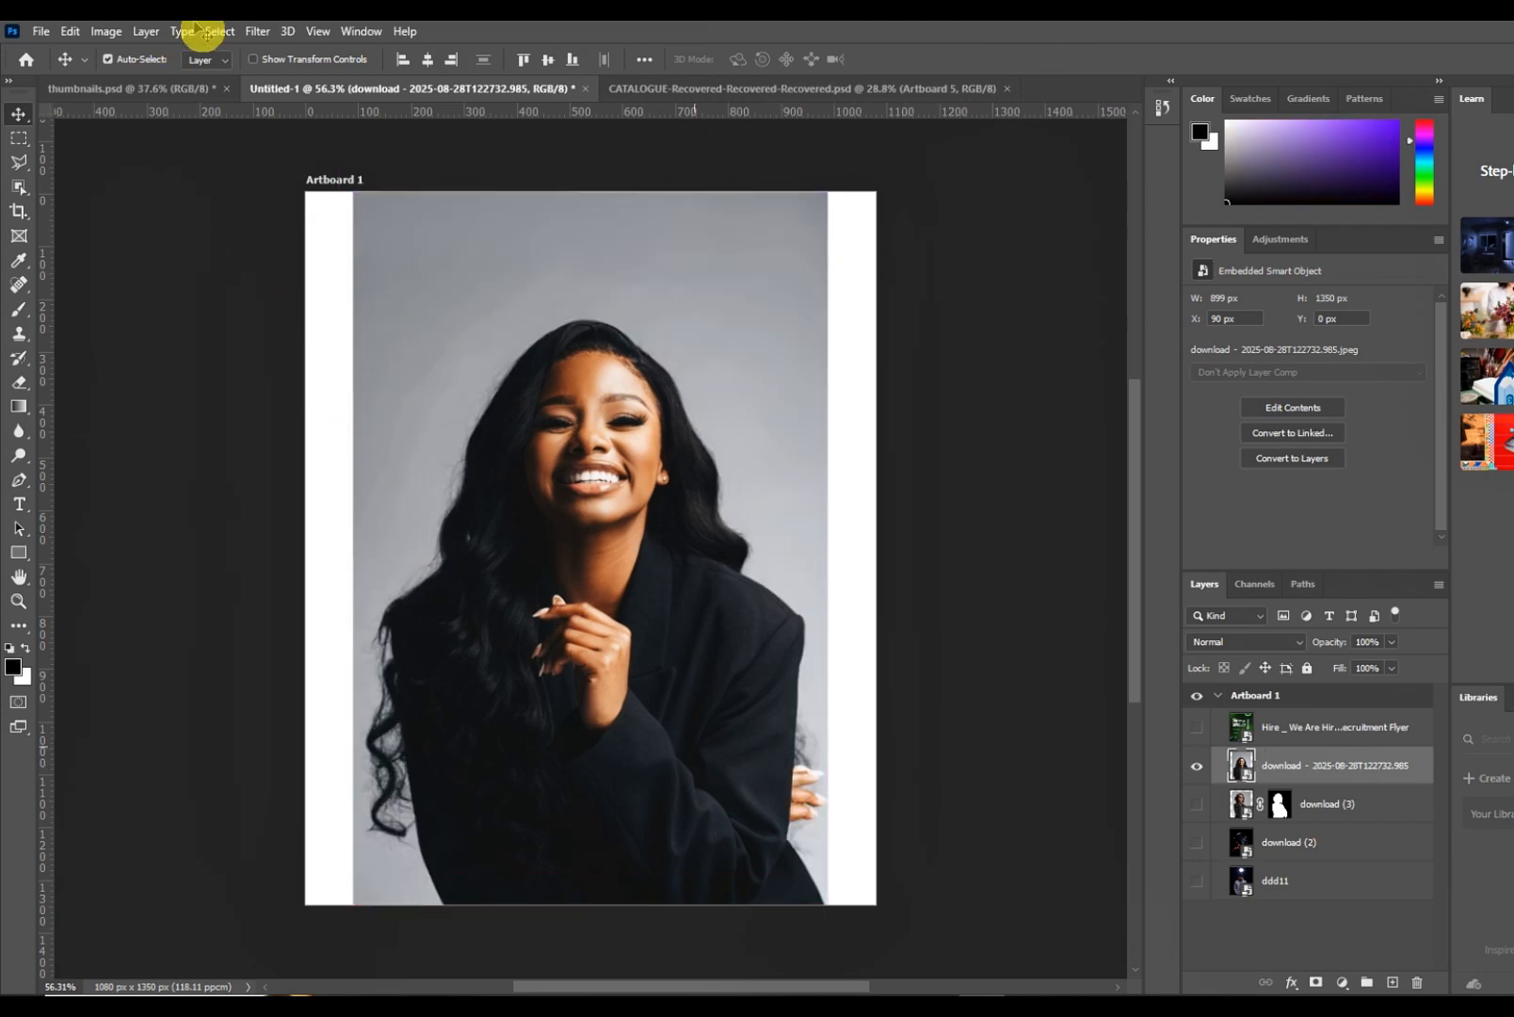
- Select the smiling woman automatically as the subject, and activate the freehand Lasso tool
click(209, 31)
click(237, 247)
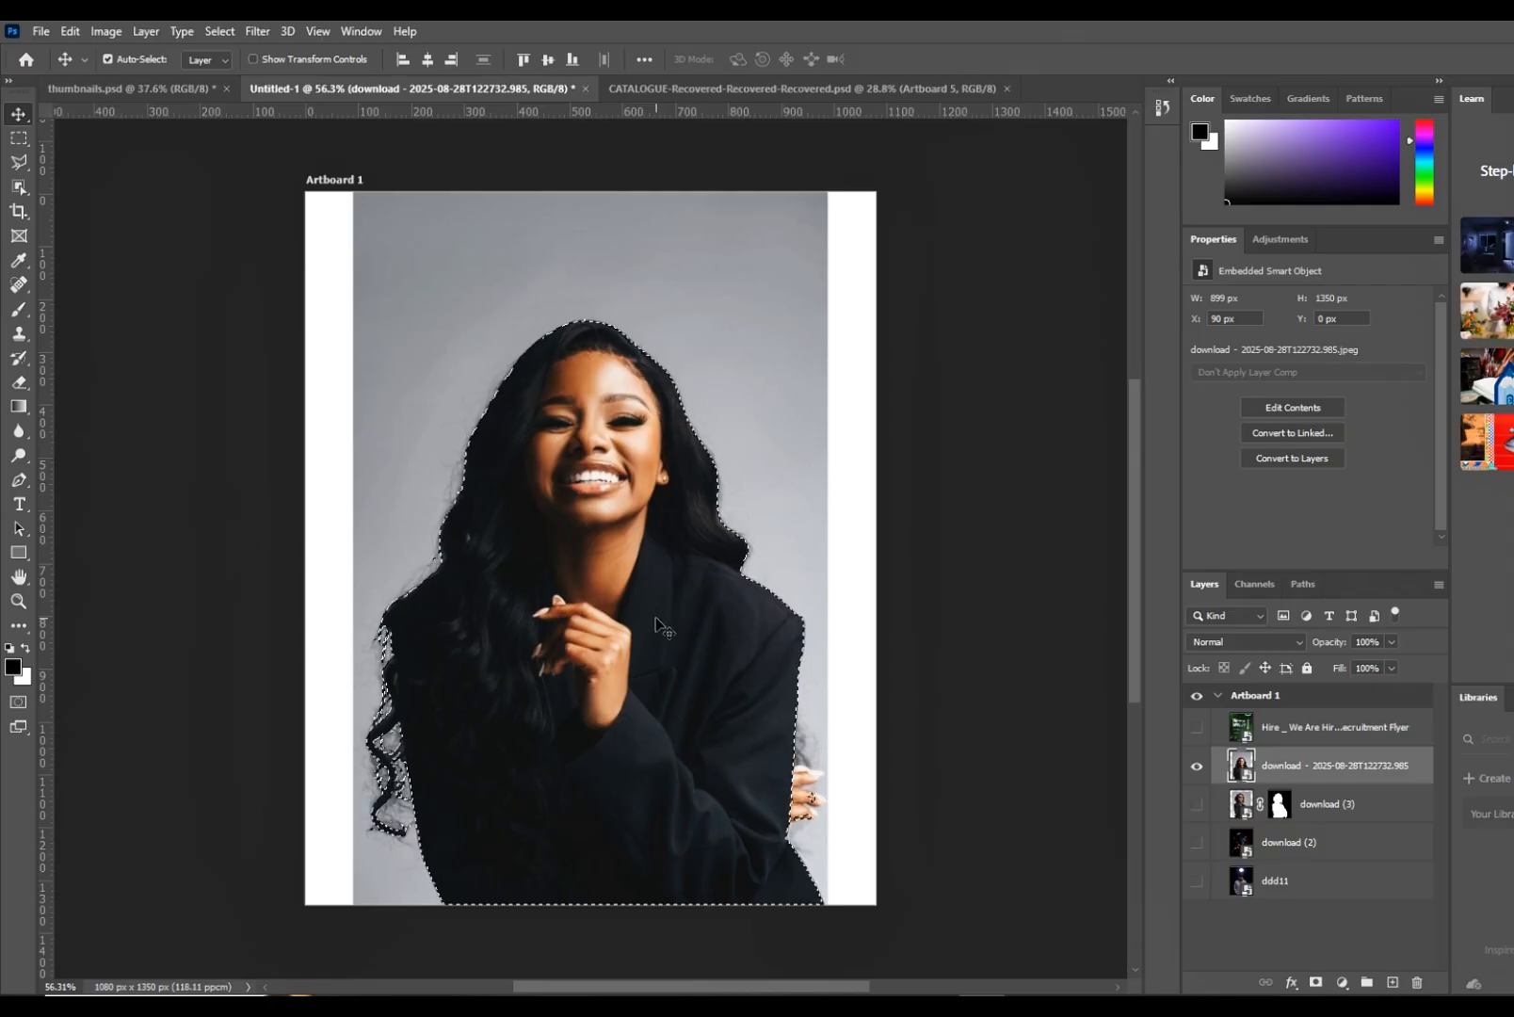
click(17, 165)
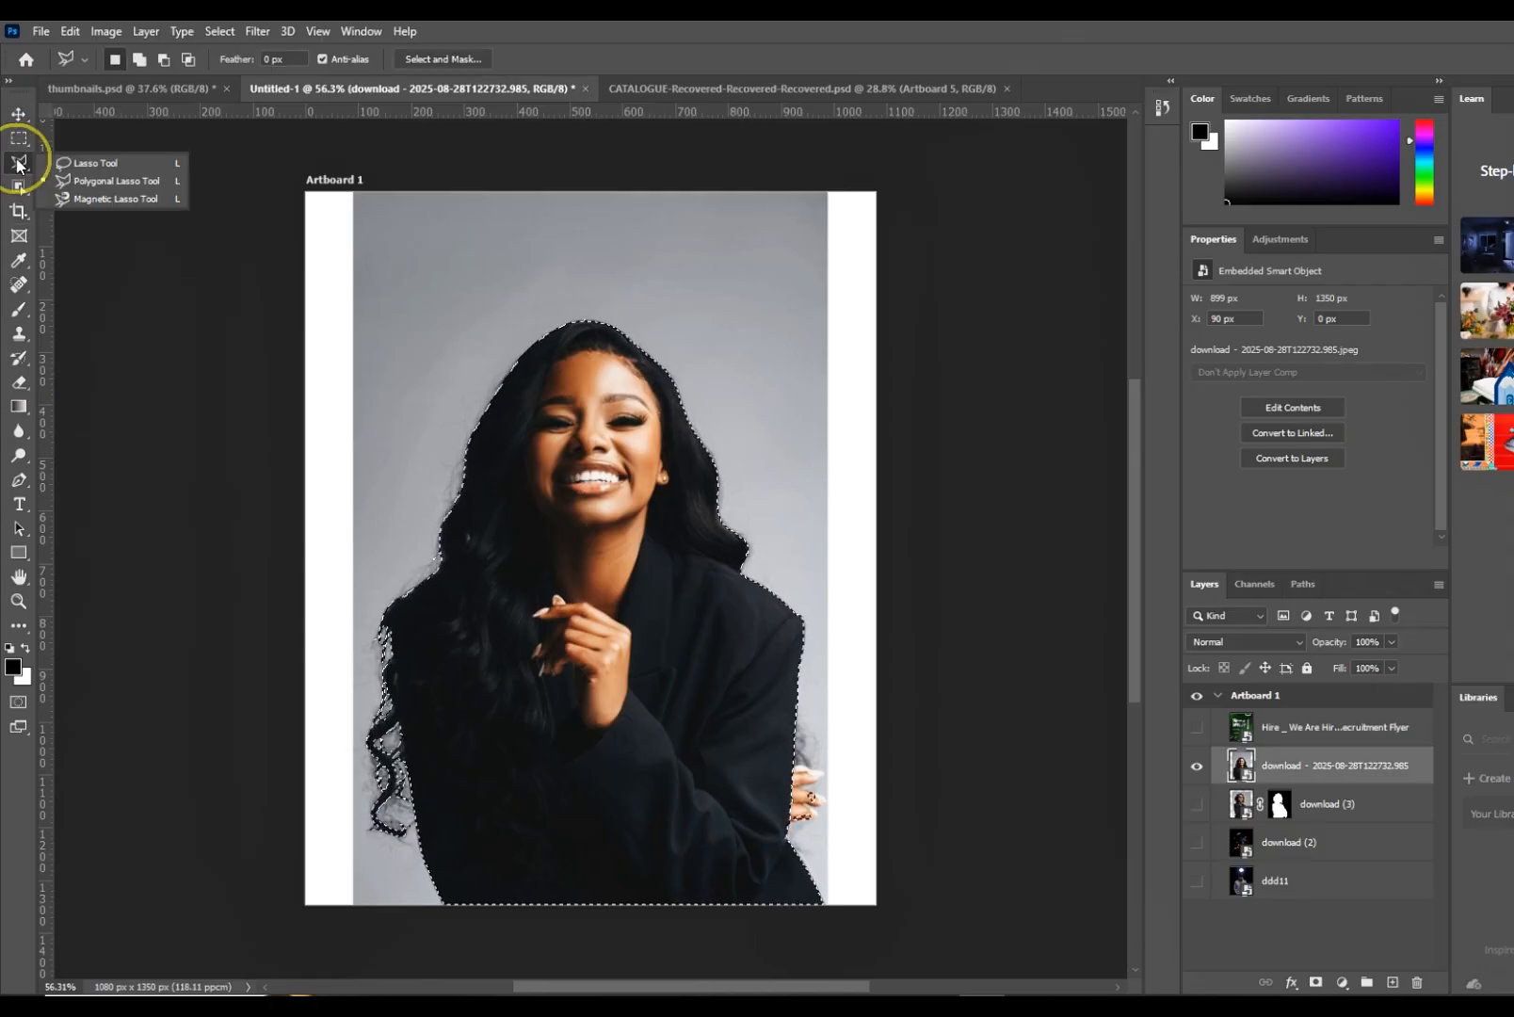
click(71, 160)
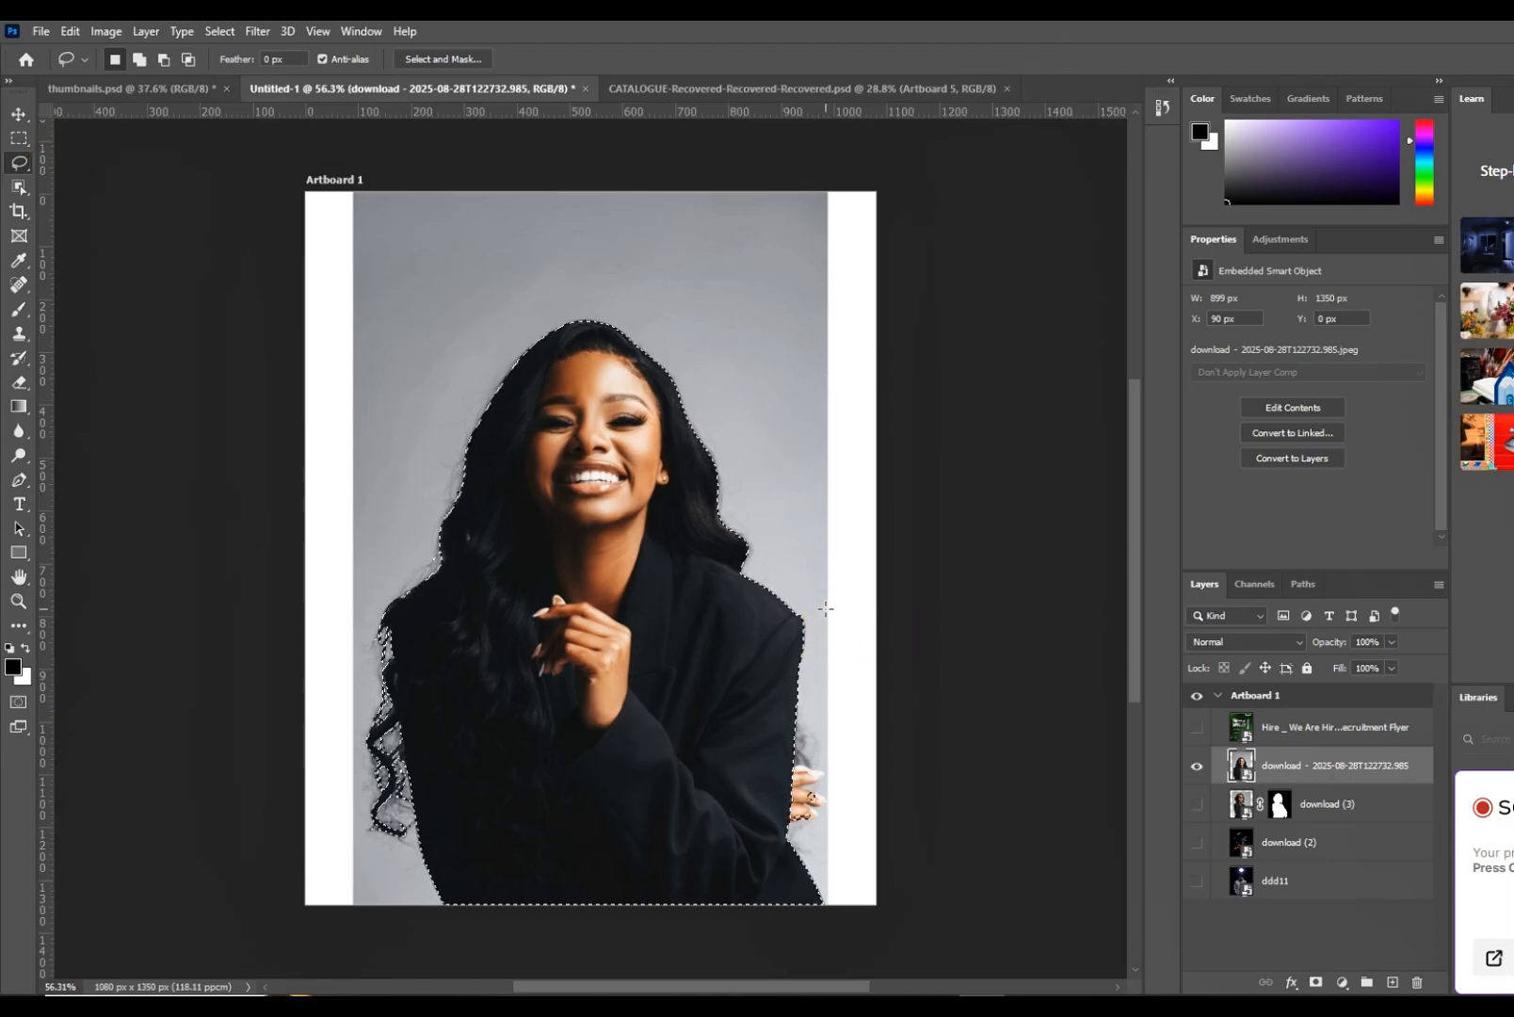
- Clear the selection around the woman, and undo the deselection
scroll(794, 691, up, 1)
scroll(794, 691, up, 1)
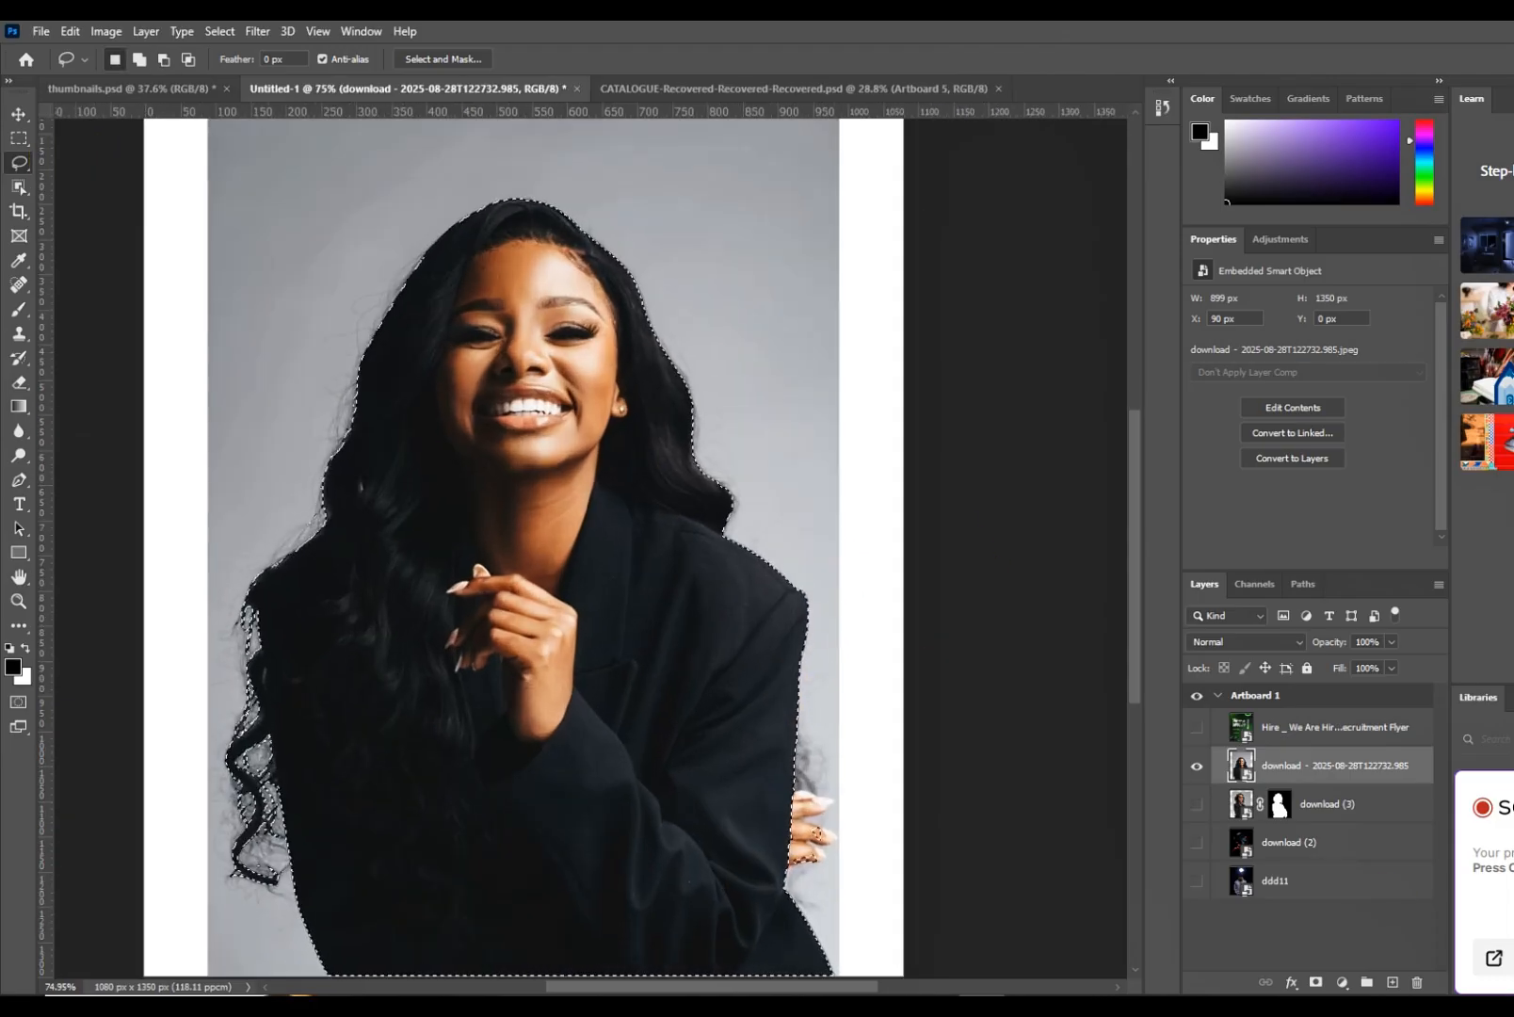
key(ctrl+d)
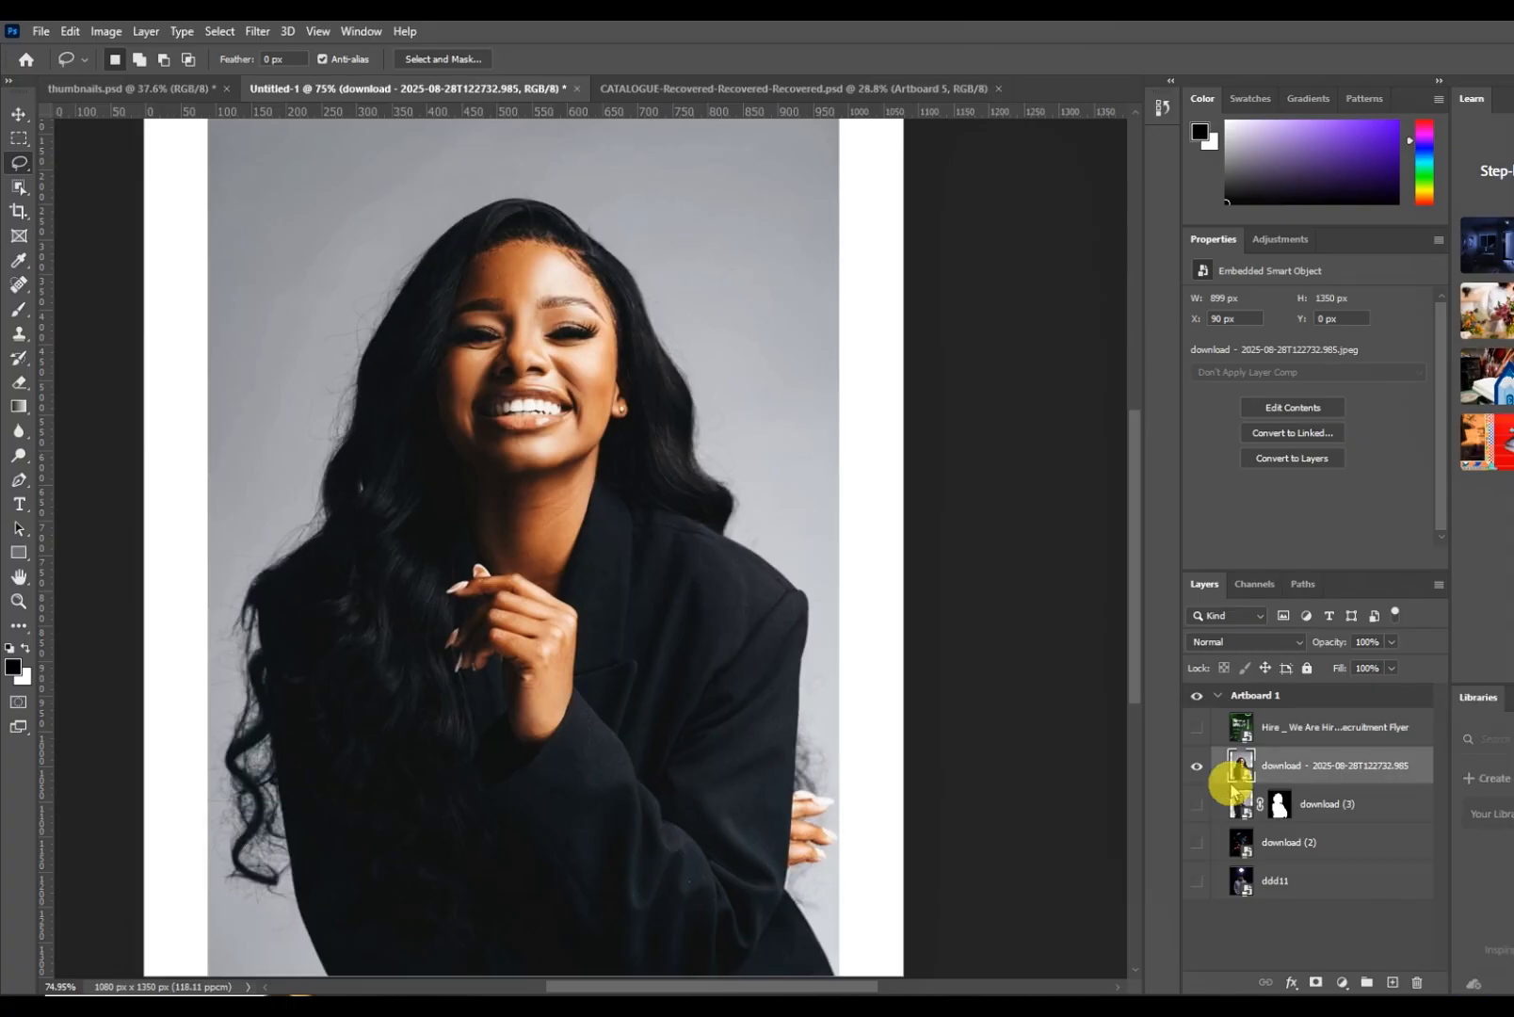
scroll(872, 768, down, 2)
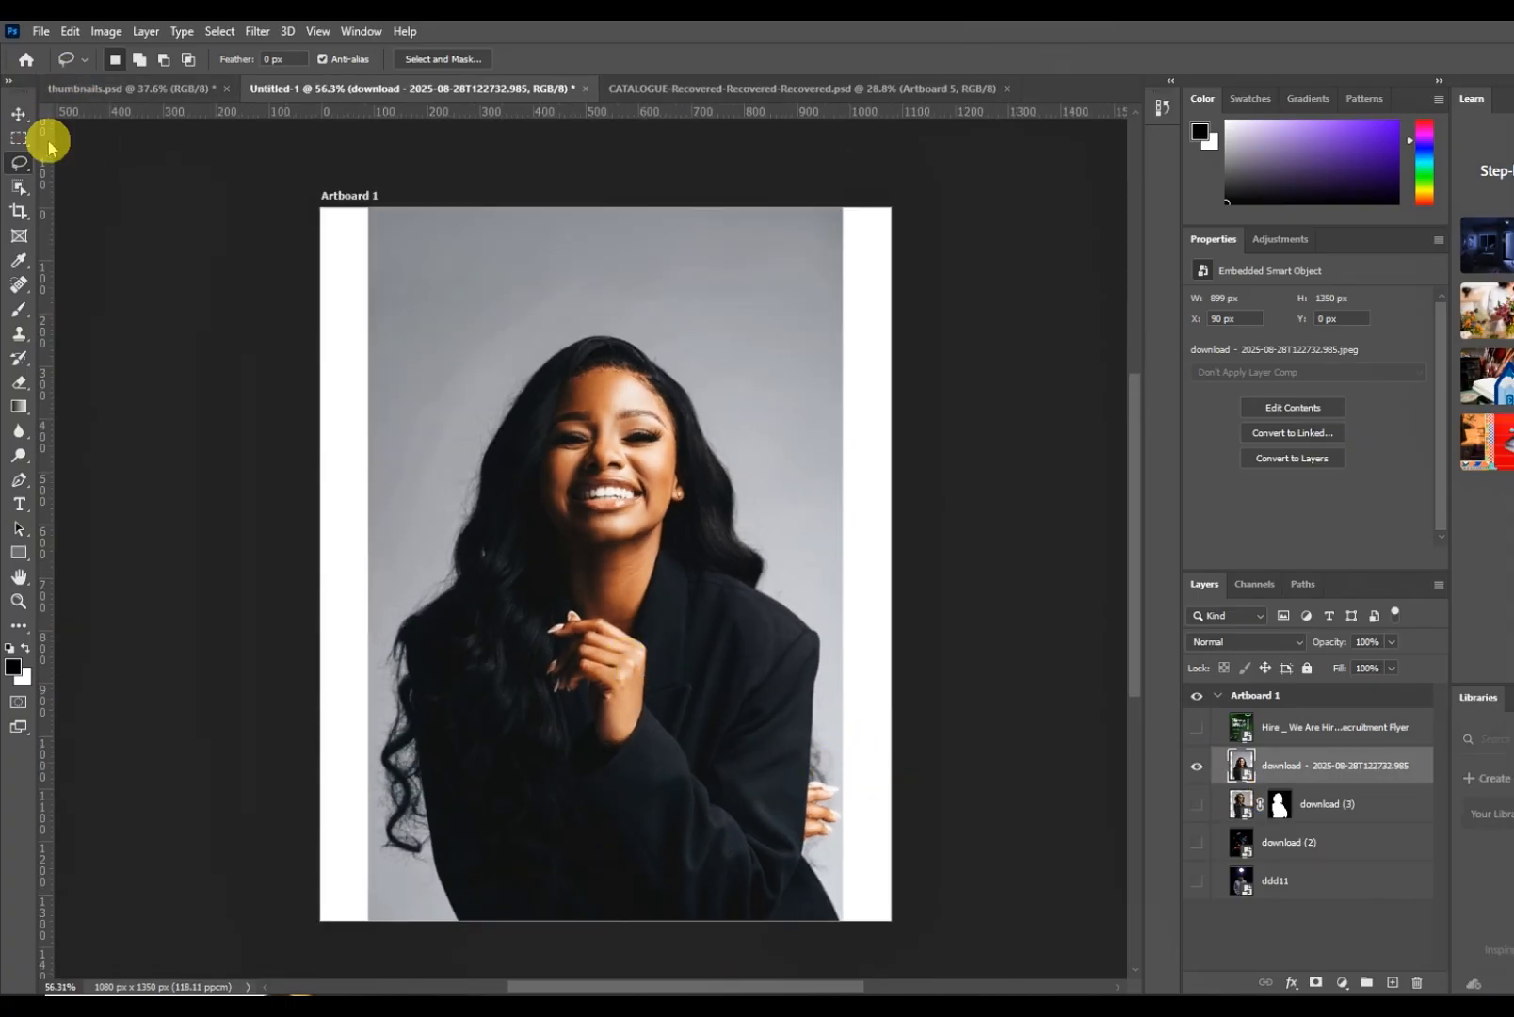
key(ctrl+z)
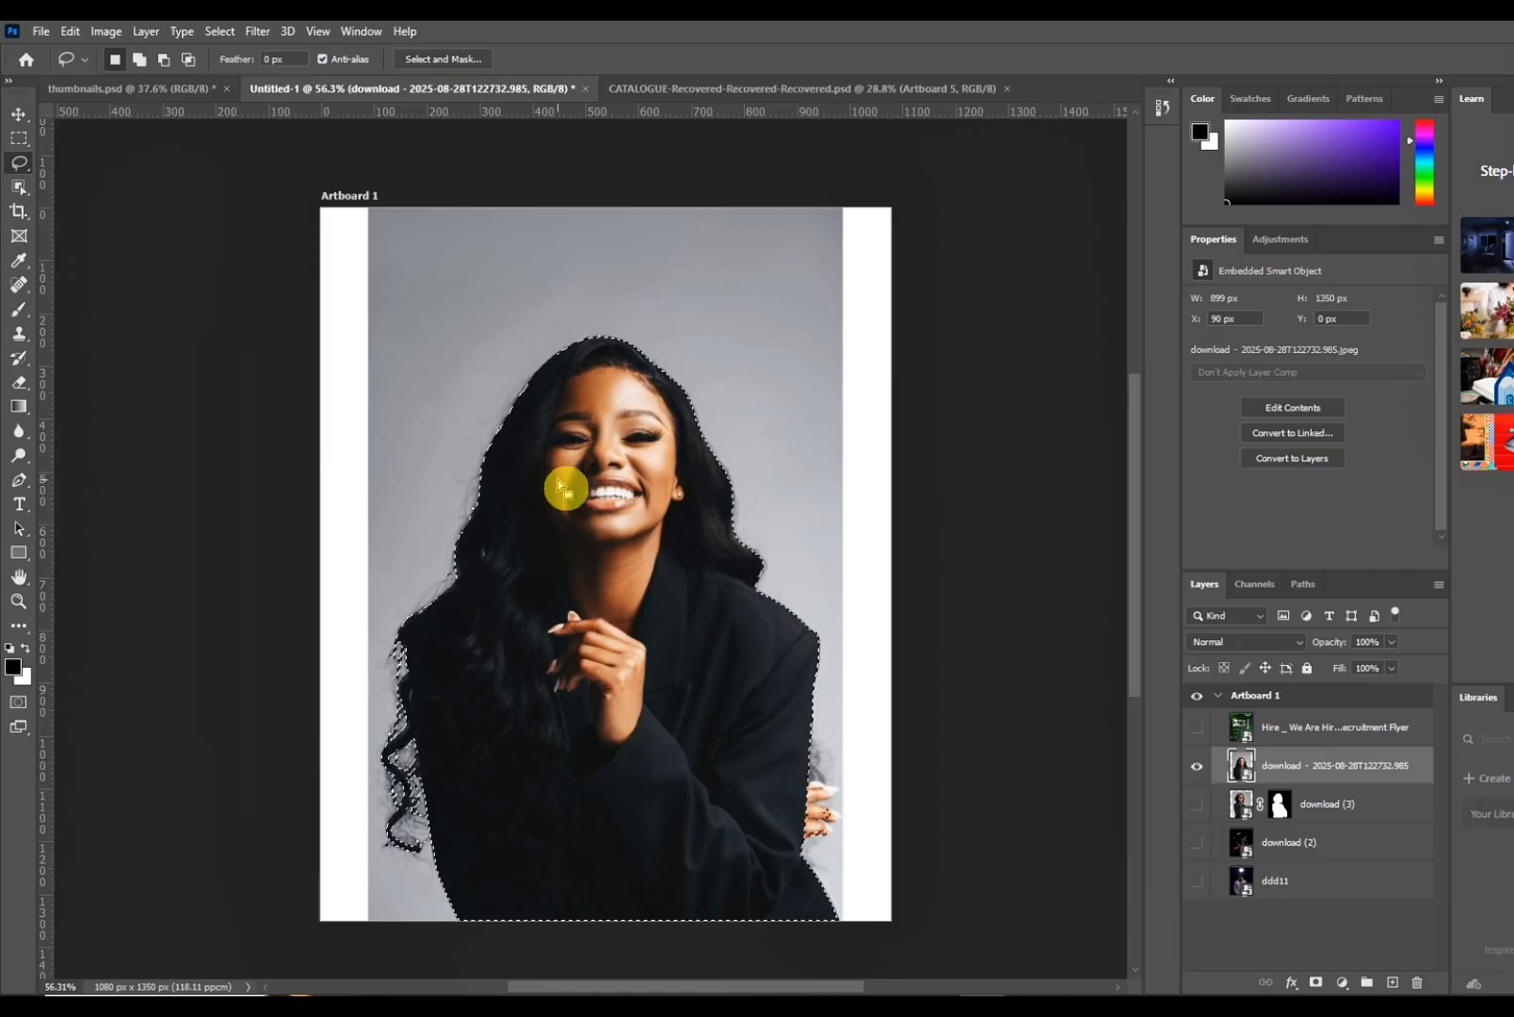
click(220, 31)
click(220, 31)
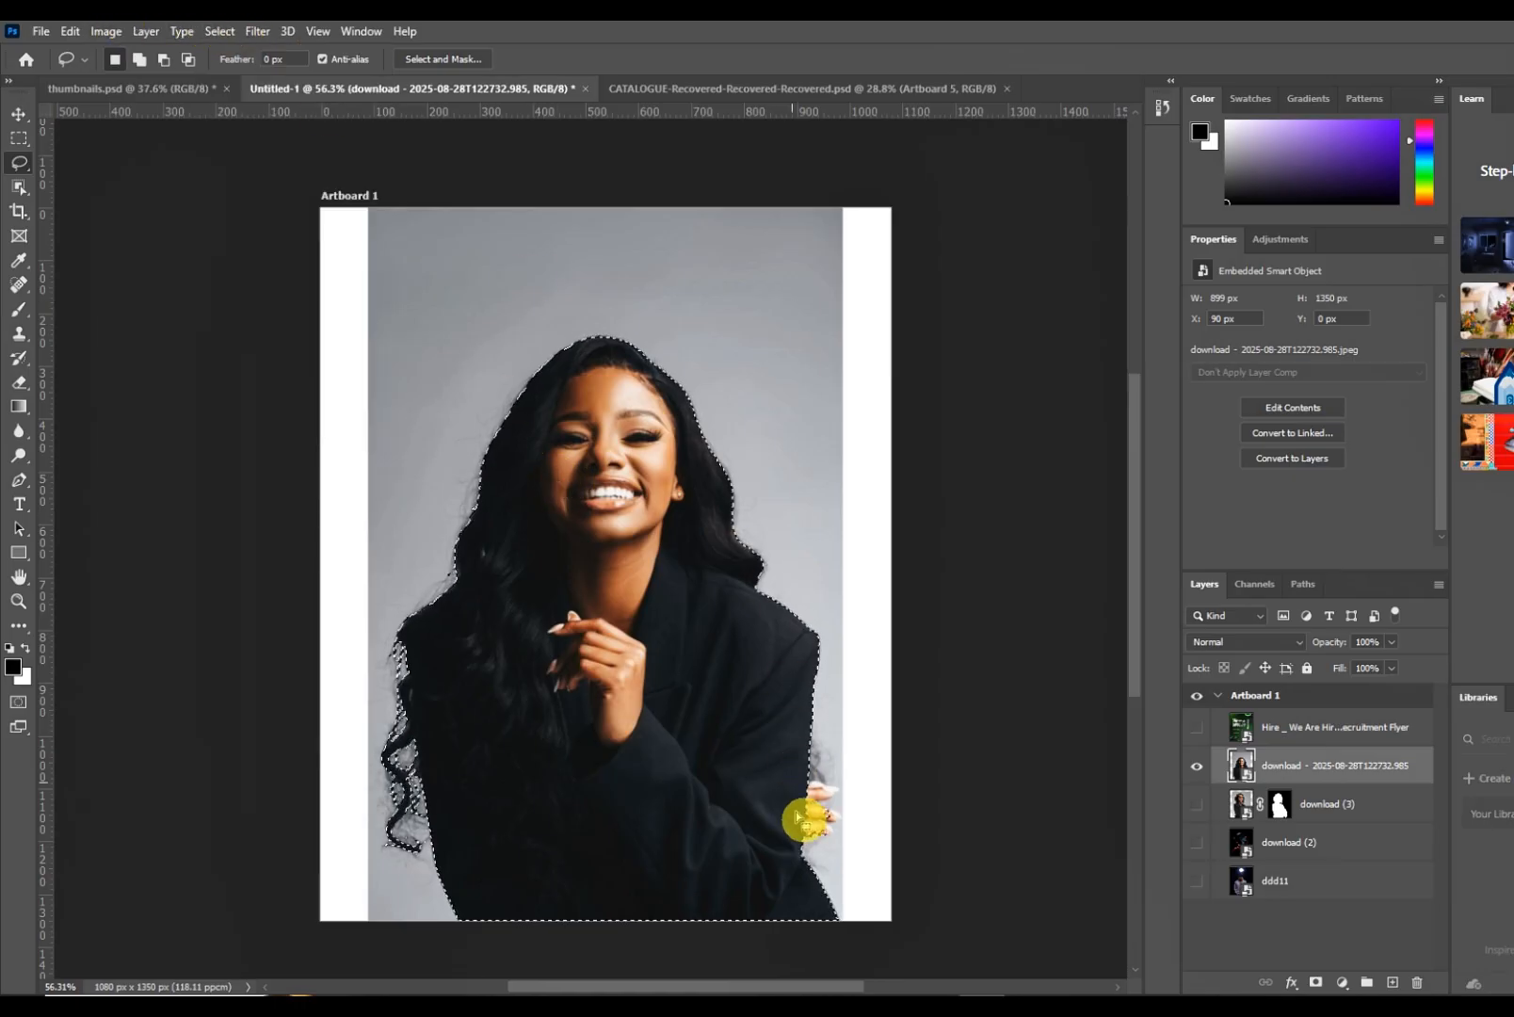
- Set the Lasso to Add to Selection, and examine the selection outline around the jacket sleeve and fingers
scroll(807, 812, up, 5)
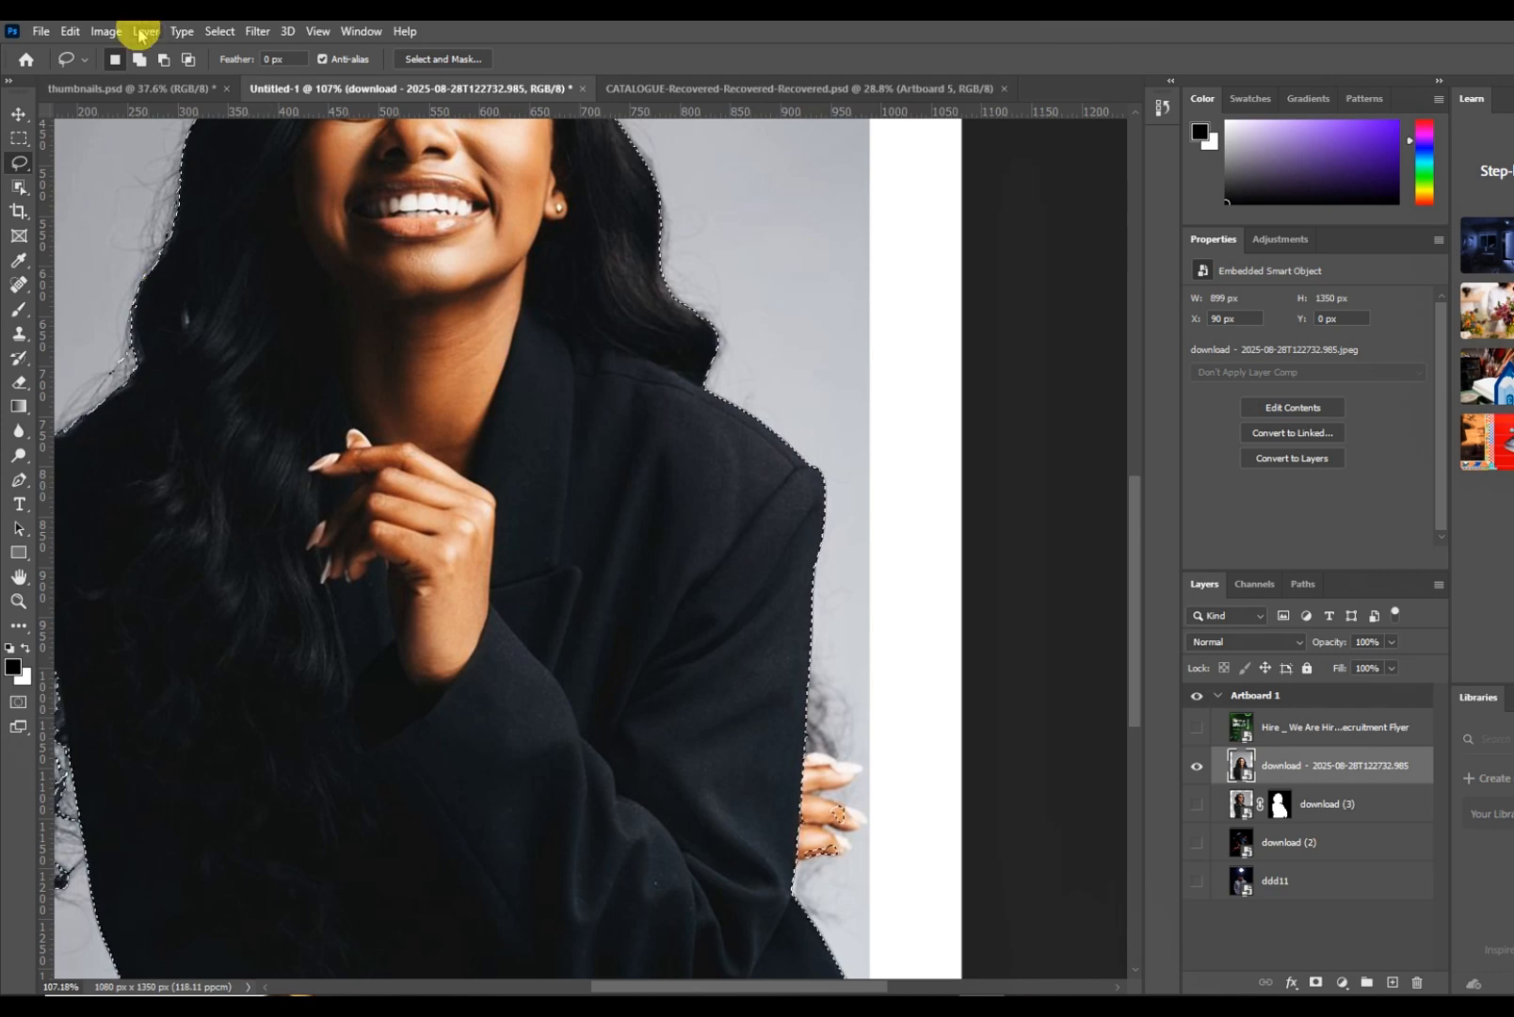
click(141, 60)
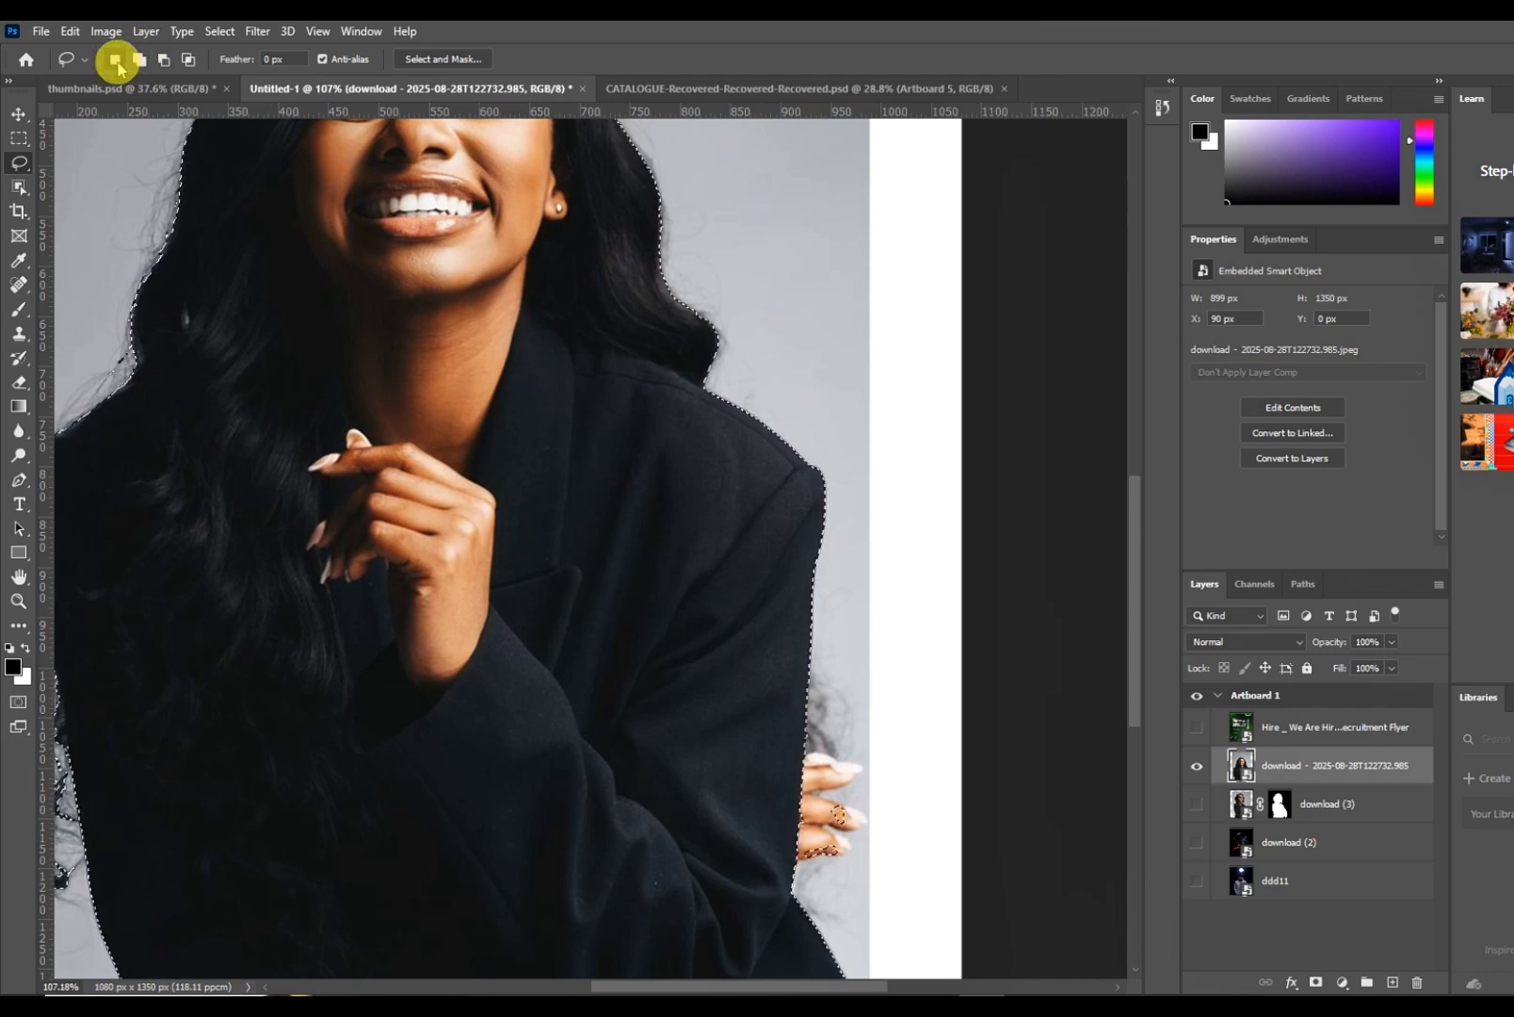
click(160, 60)
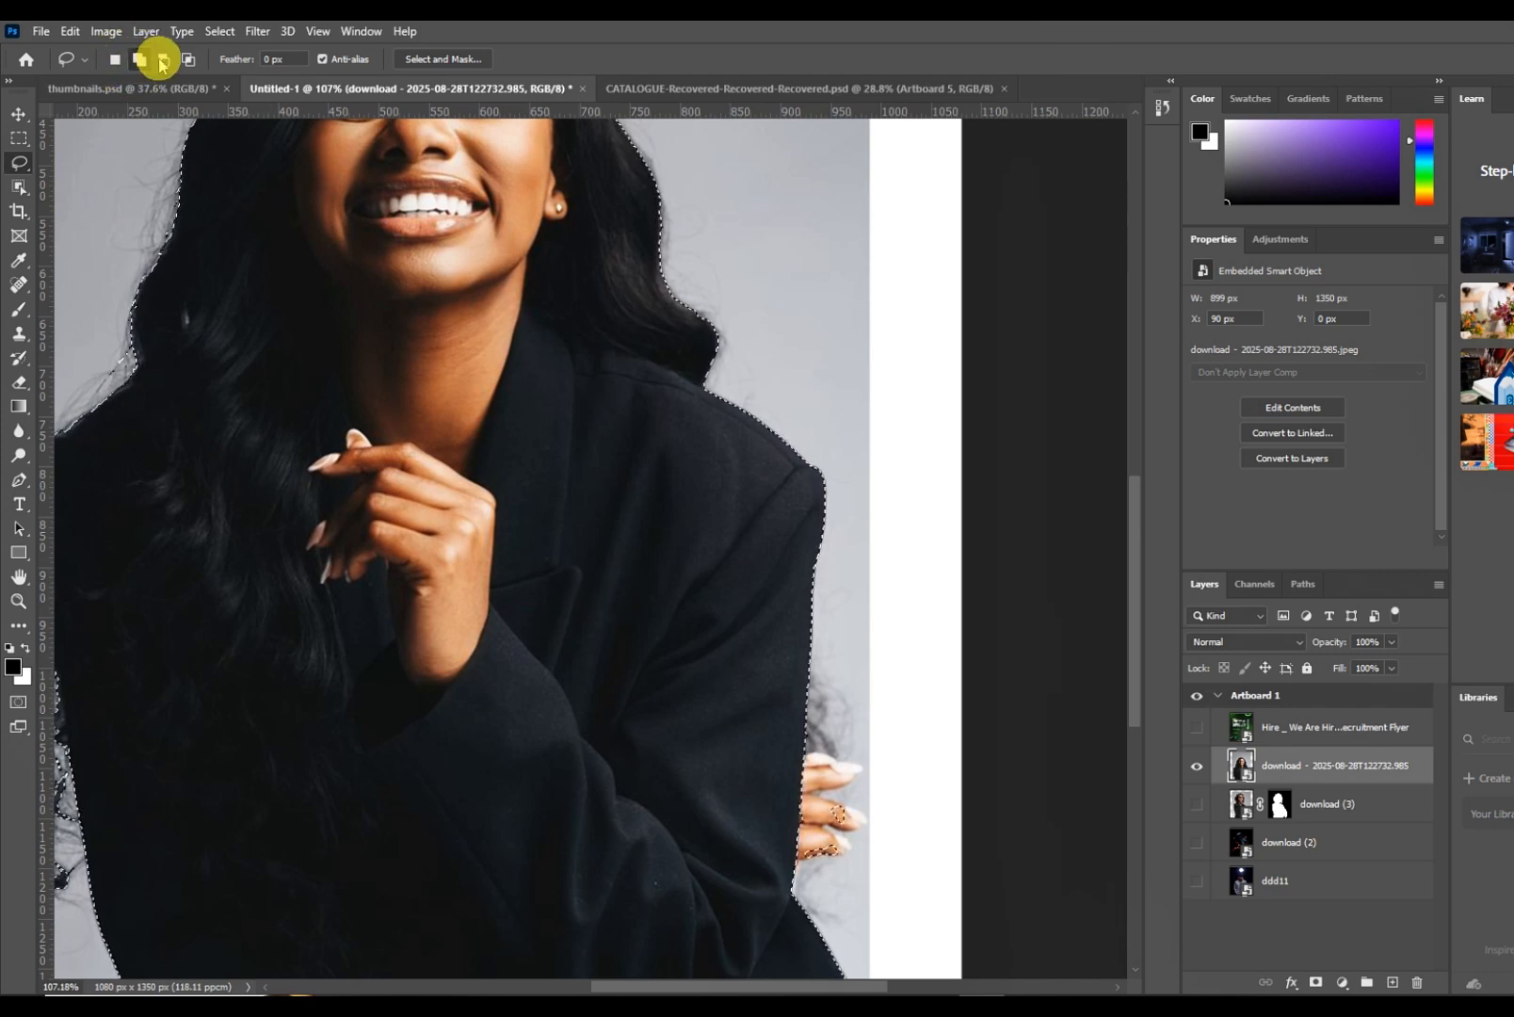
click(144, 60)
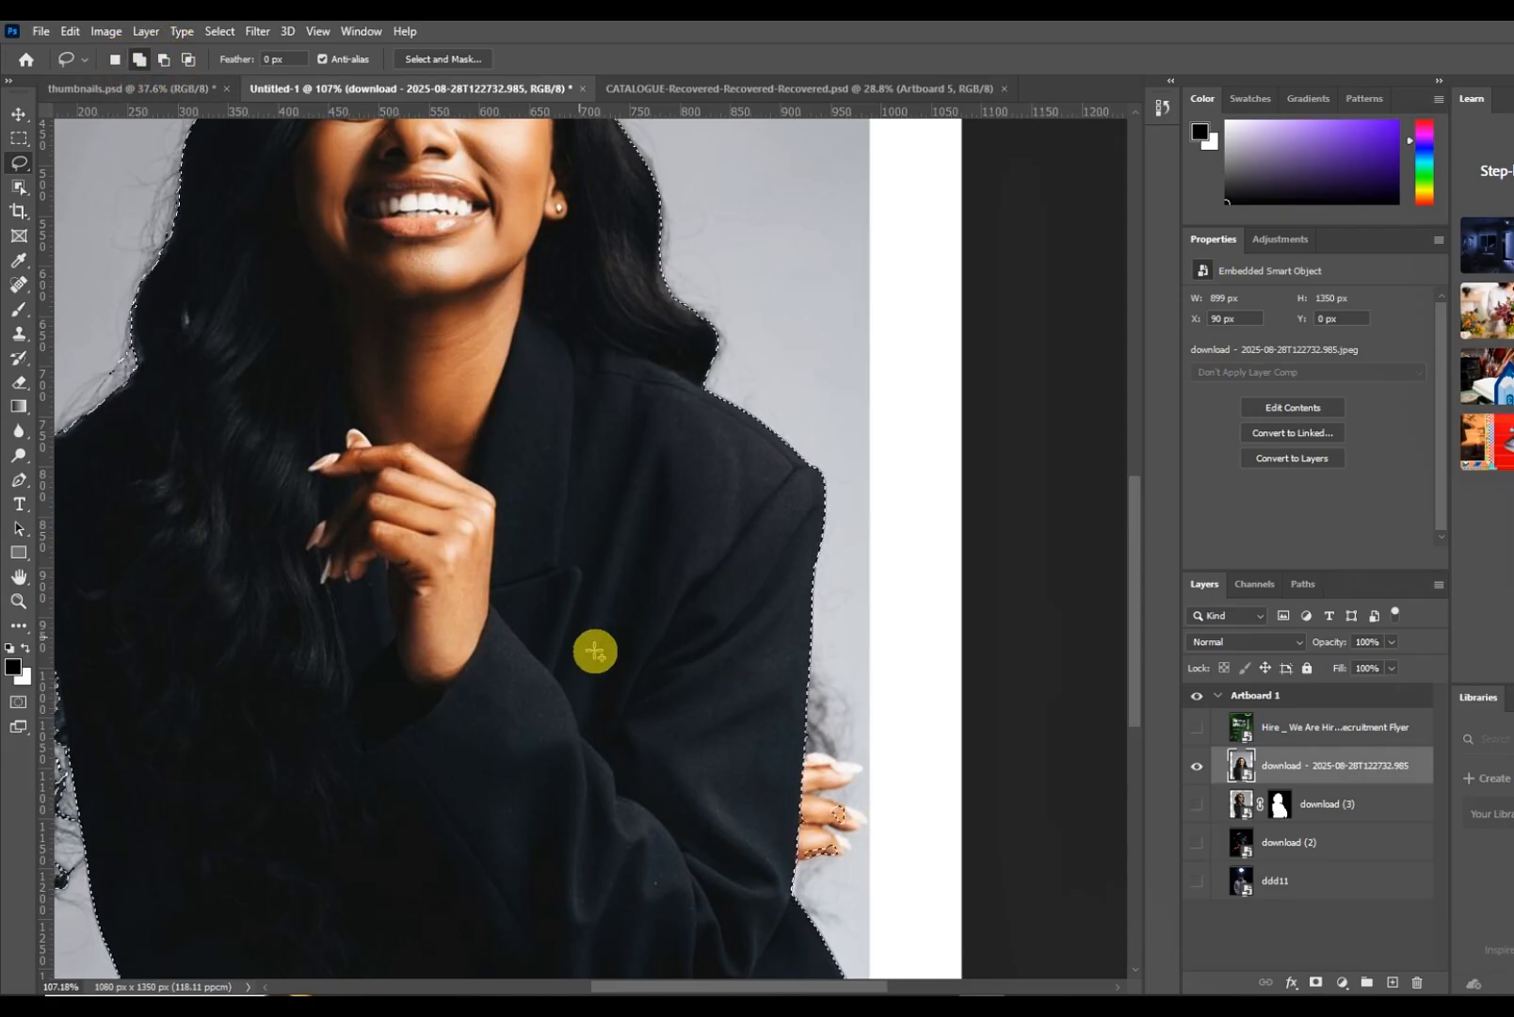
drag(735, 744, 740, 775)
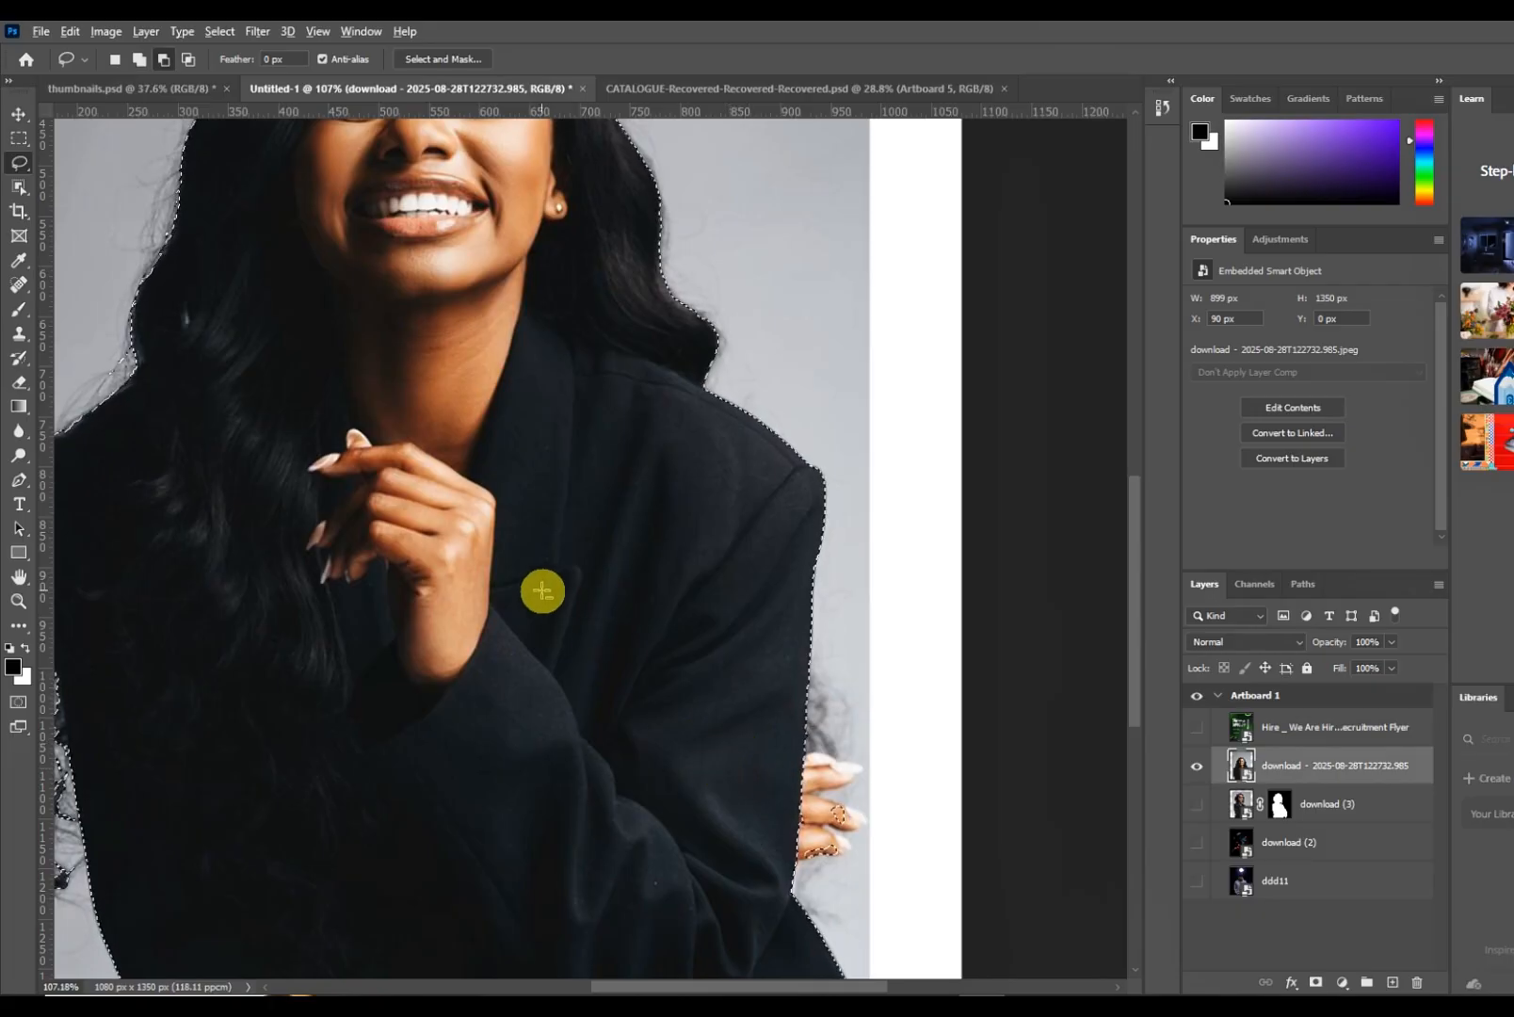
scroll(547, 587, up, 3)
scroll(555, 590, up, 2)
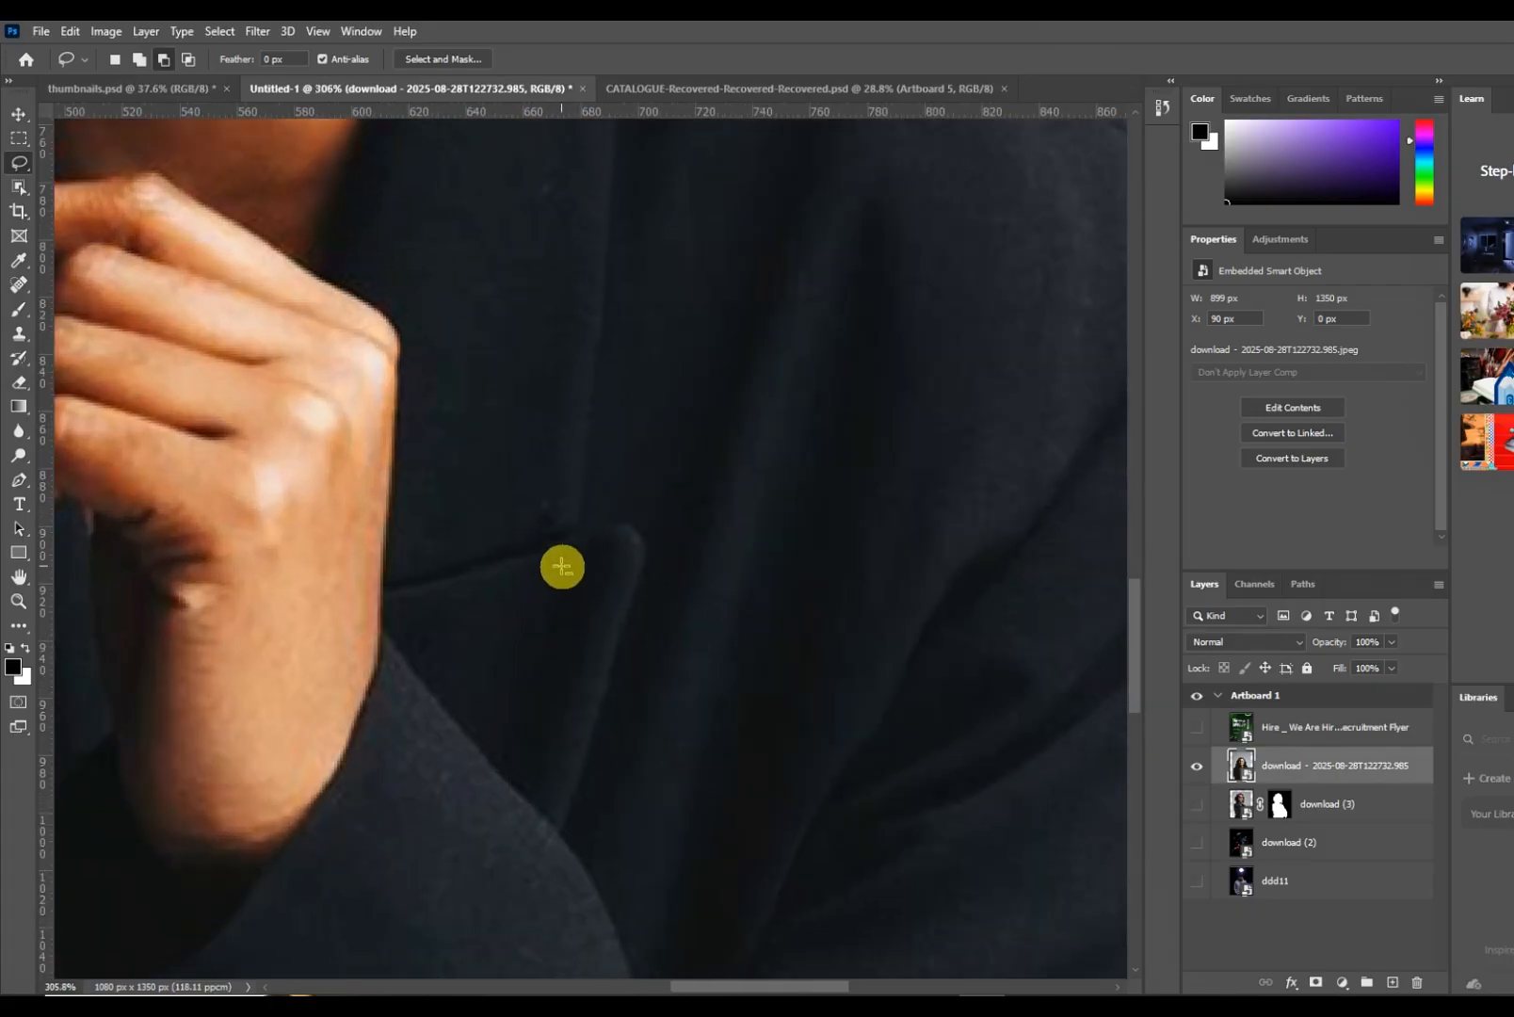
drag(564, 567, 566, 569)
scroll(566, 569, down, 3)
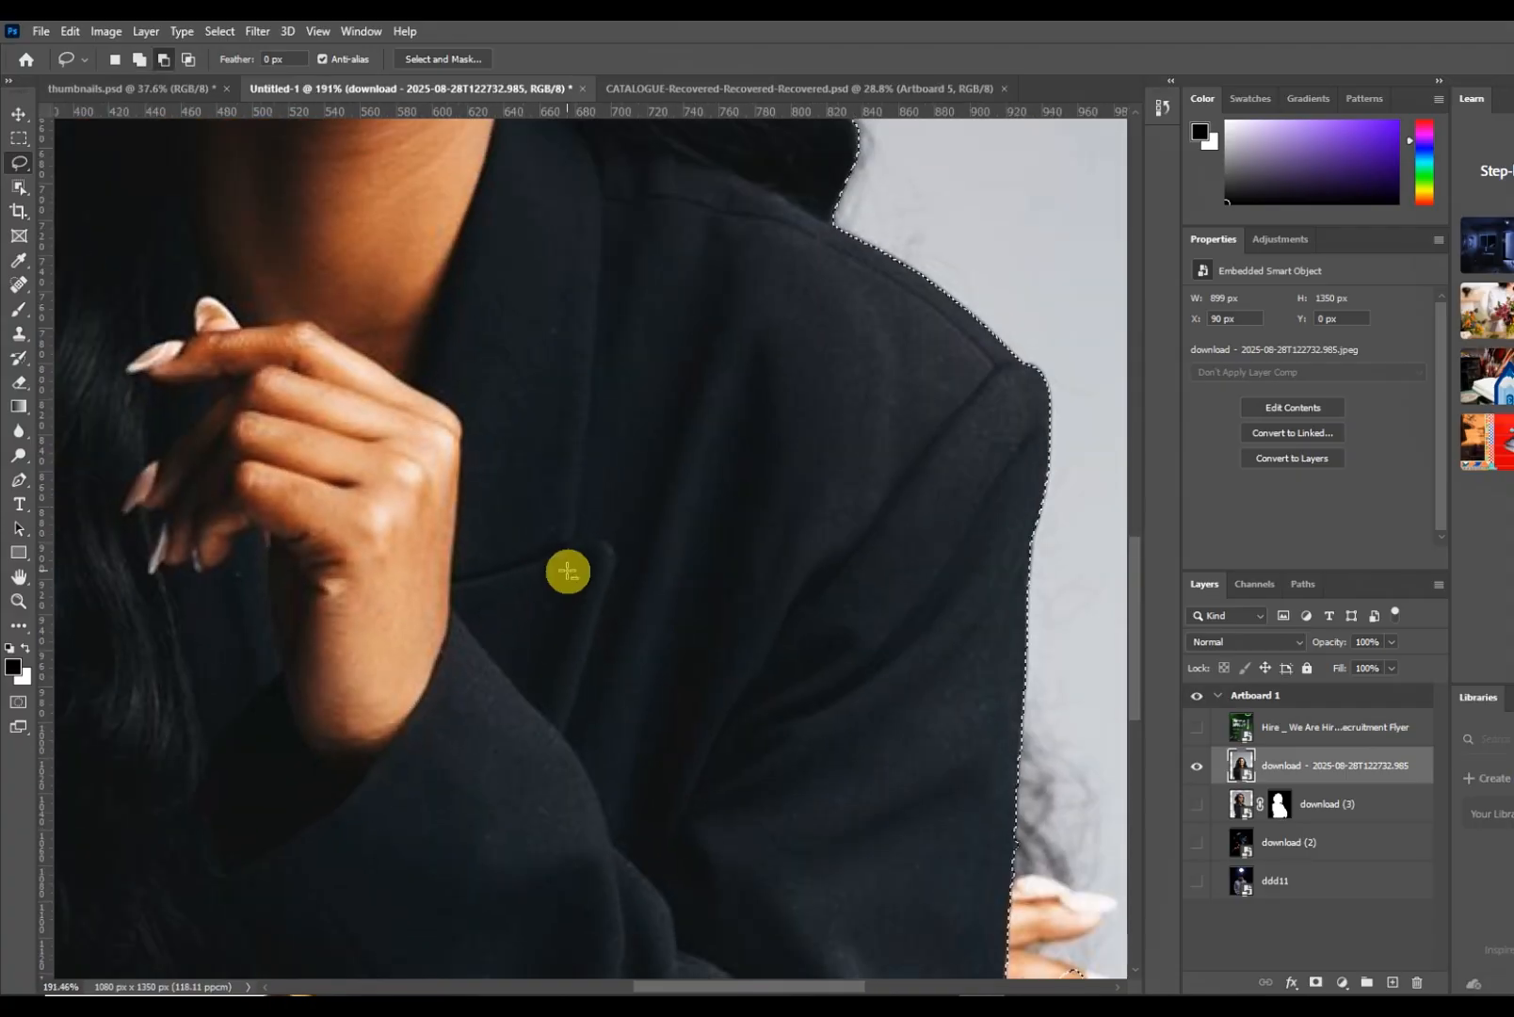
scroll(604, 601, down, 3)
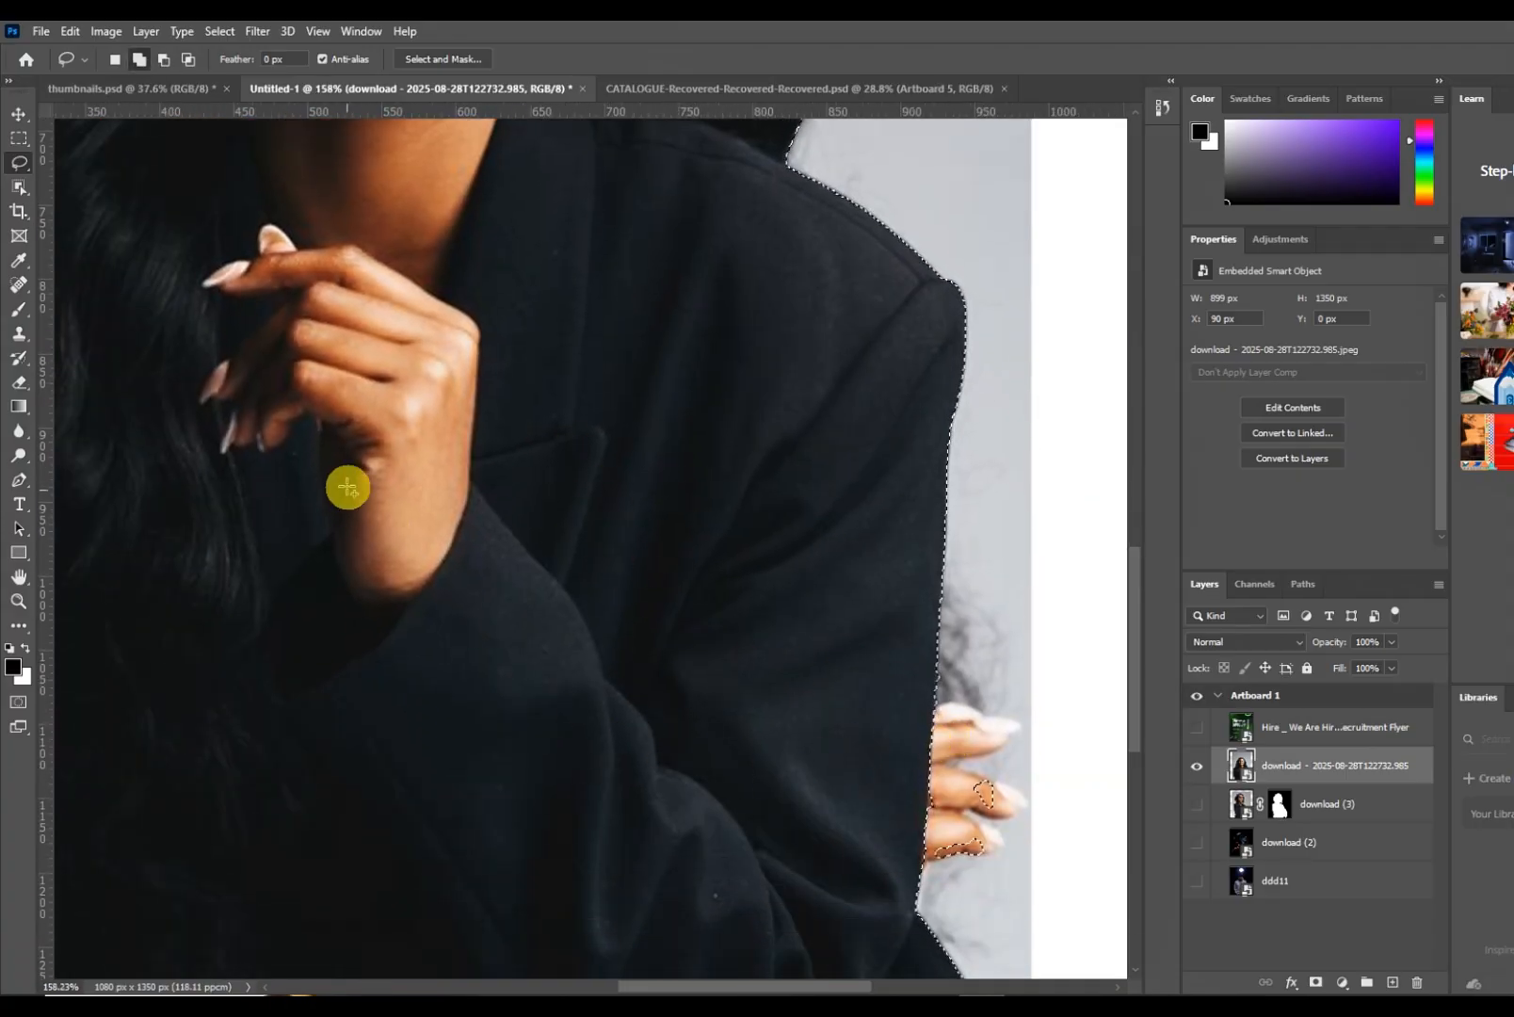
- Using the Lasso in Add to Selection mode, trace the uppermost finger beside the sleeve into the woman's selection
click(114, 60)
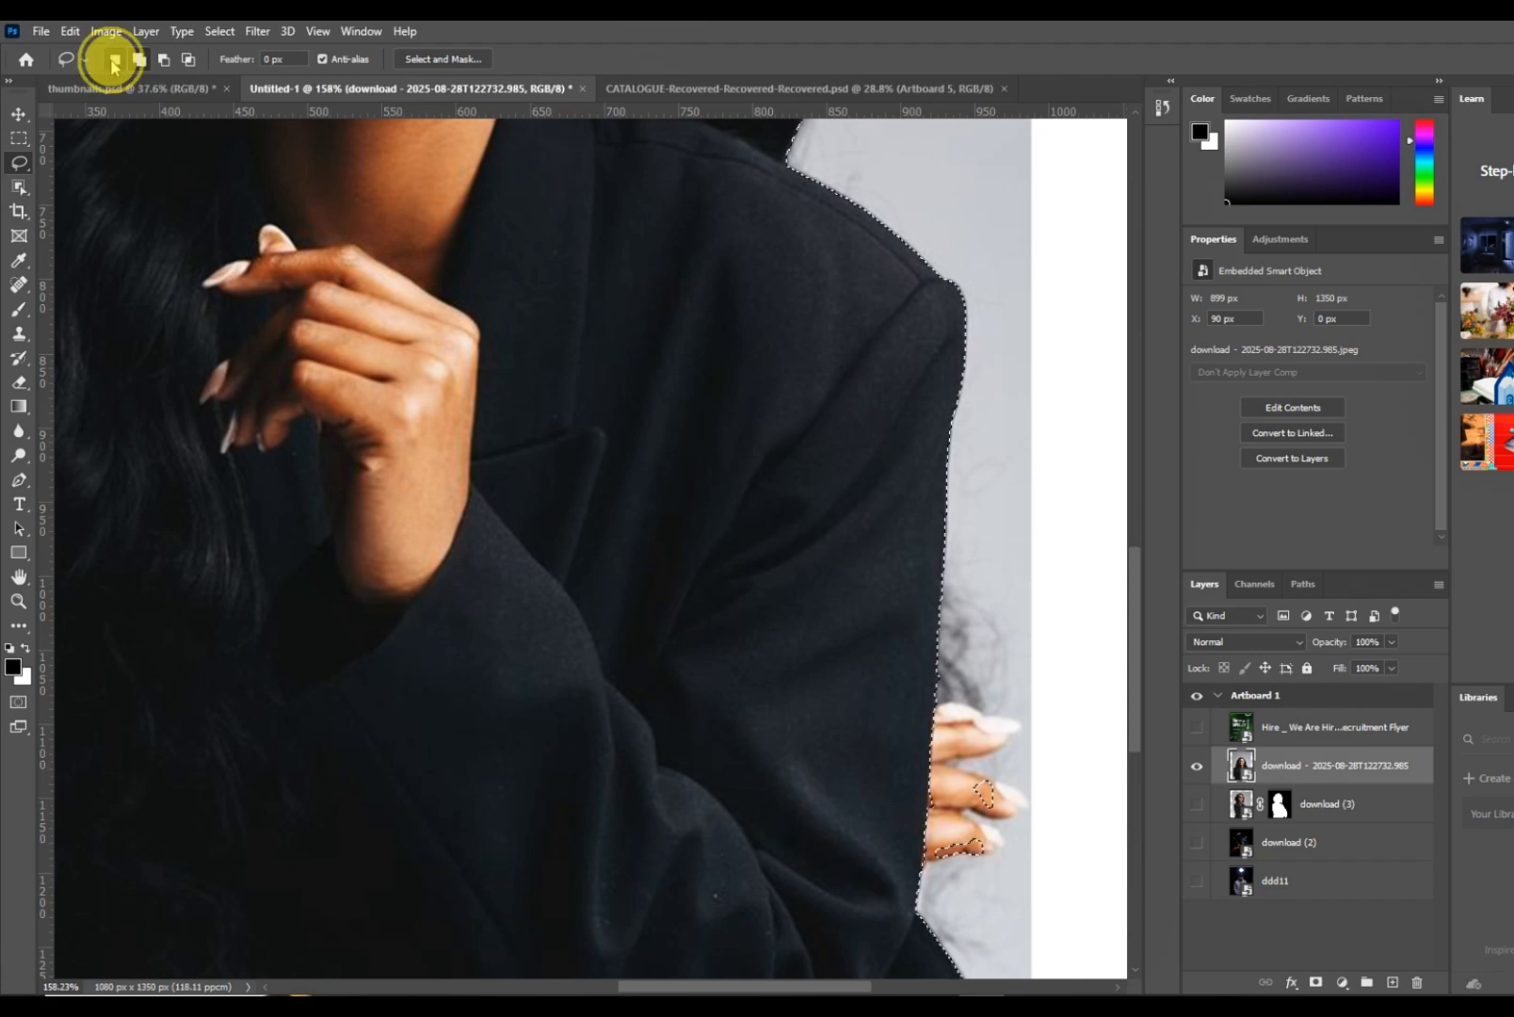
click(139, 60)
click(138, 60)
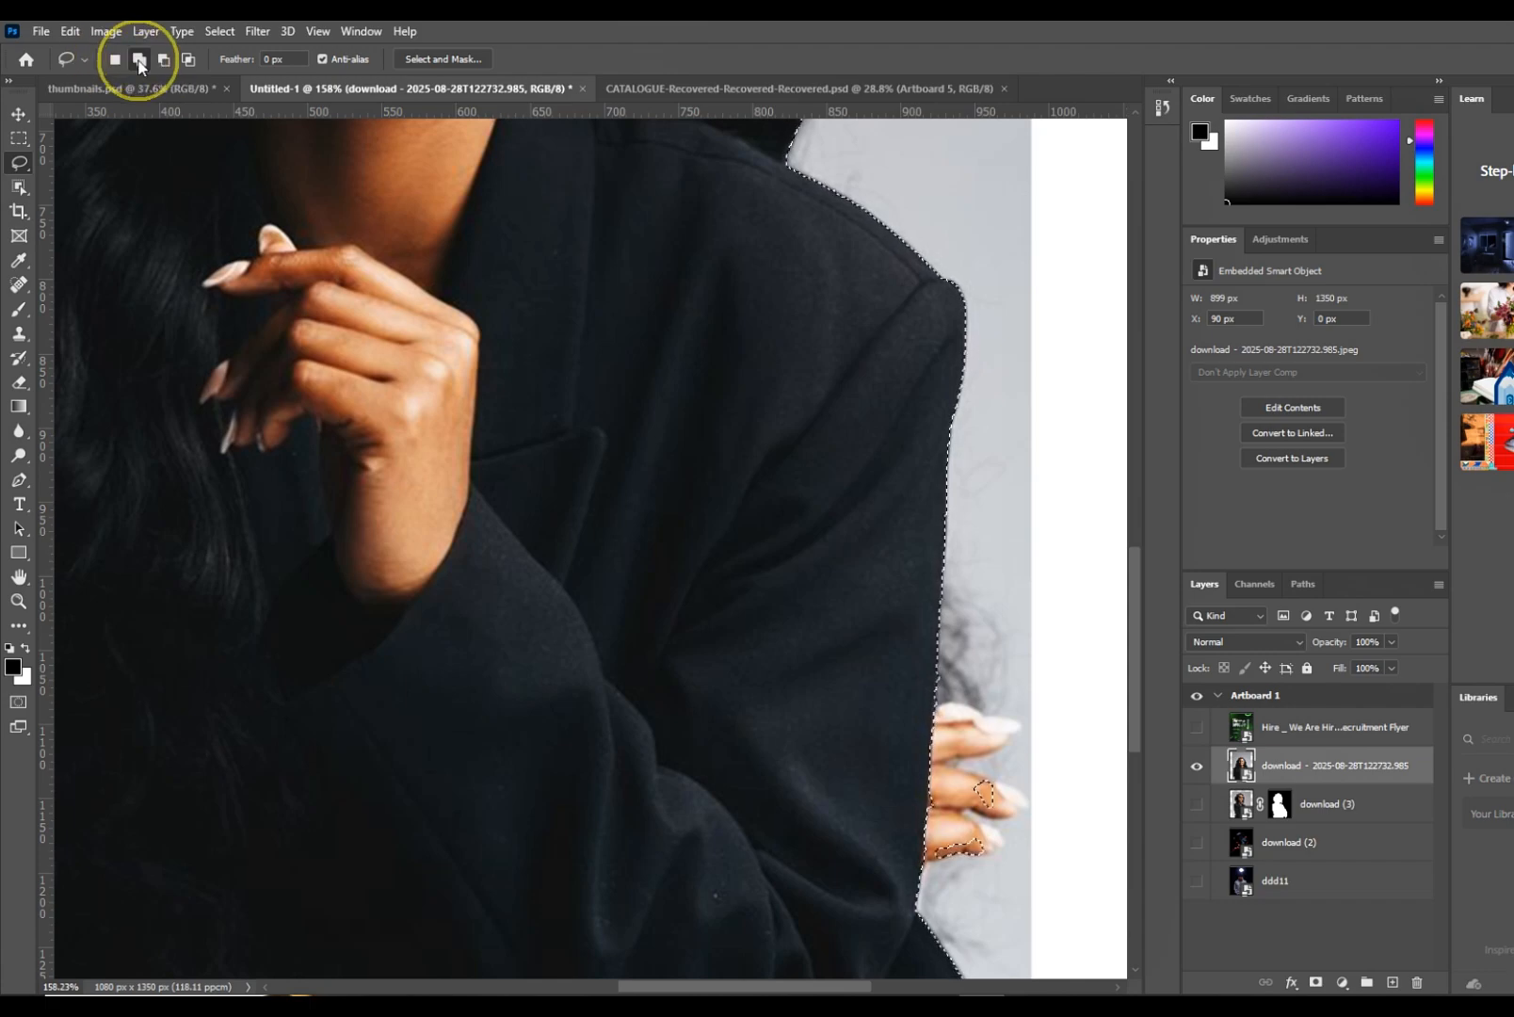
click(138, 60)
click(146, 61)
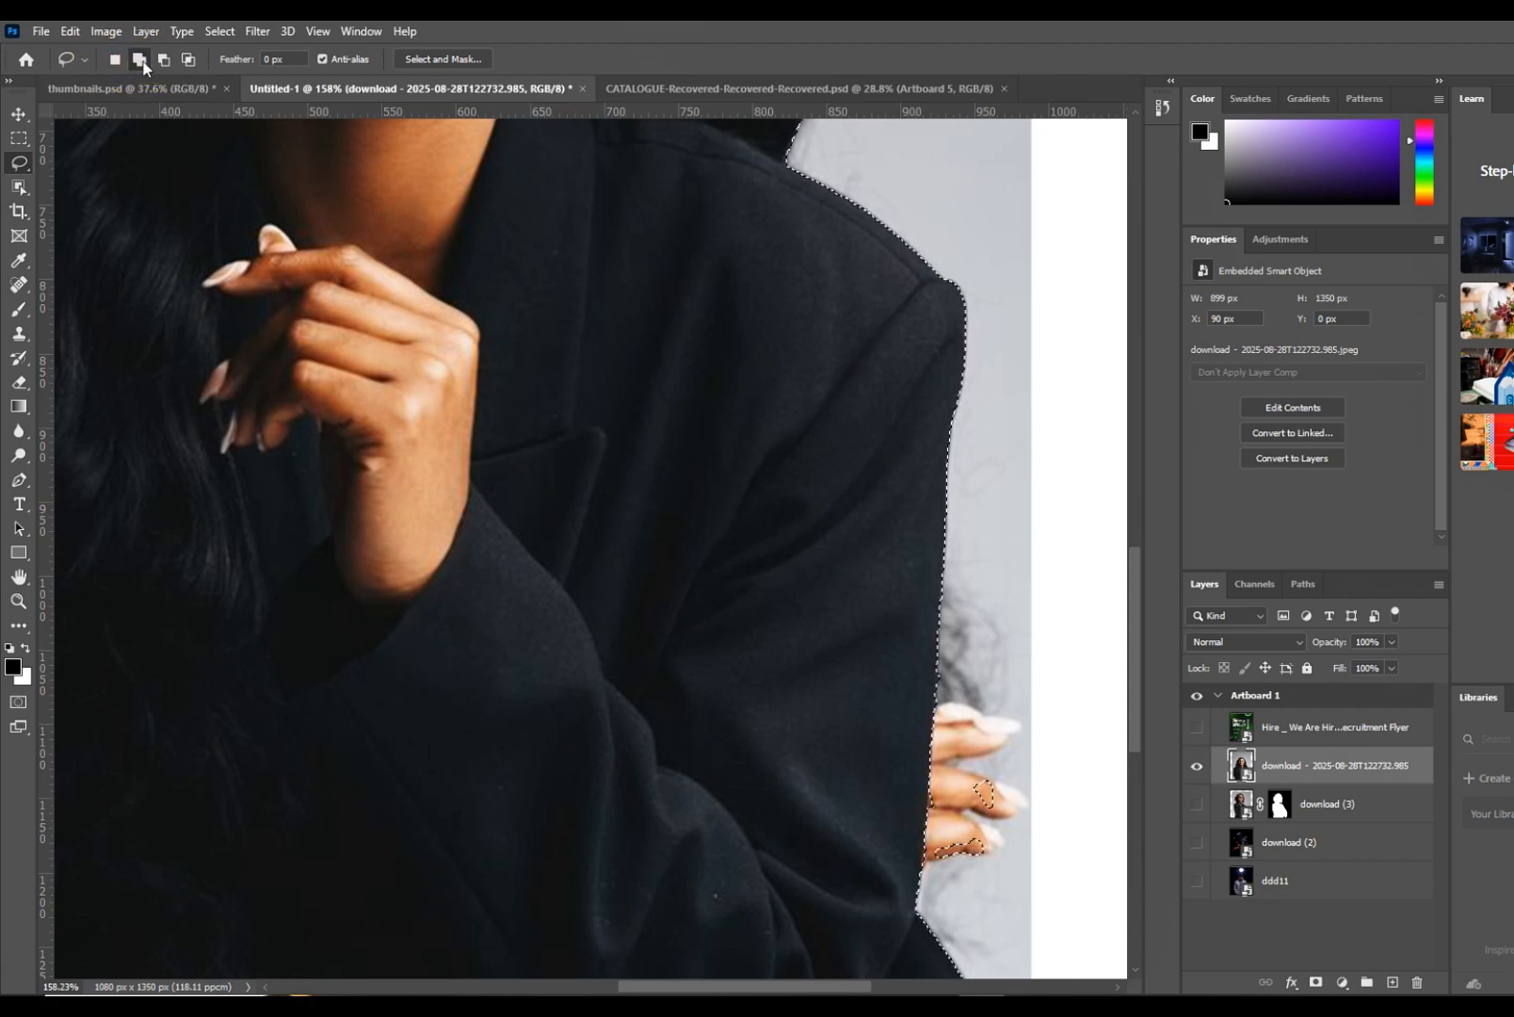
click(162, 61)
click(138, 62)
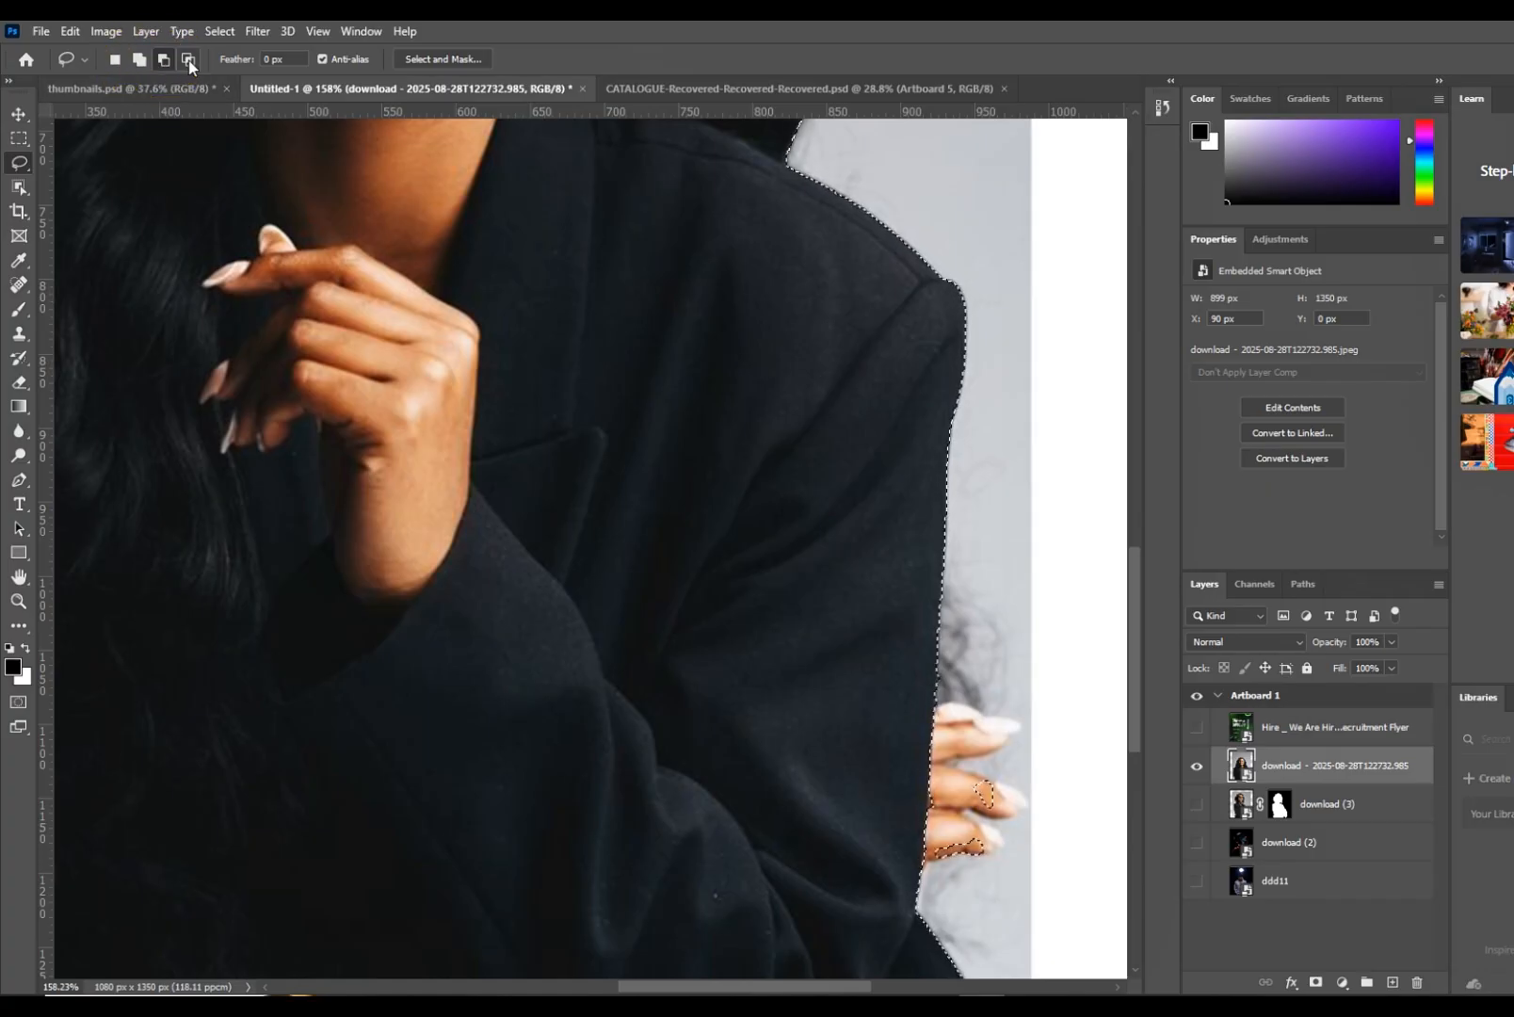
click(141, 62)
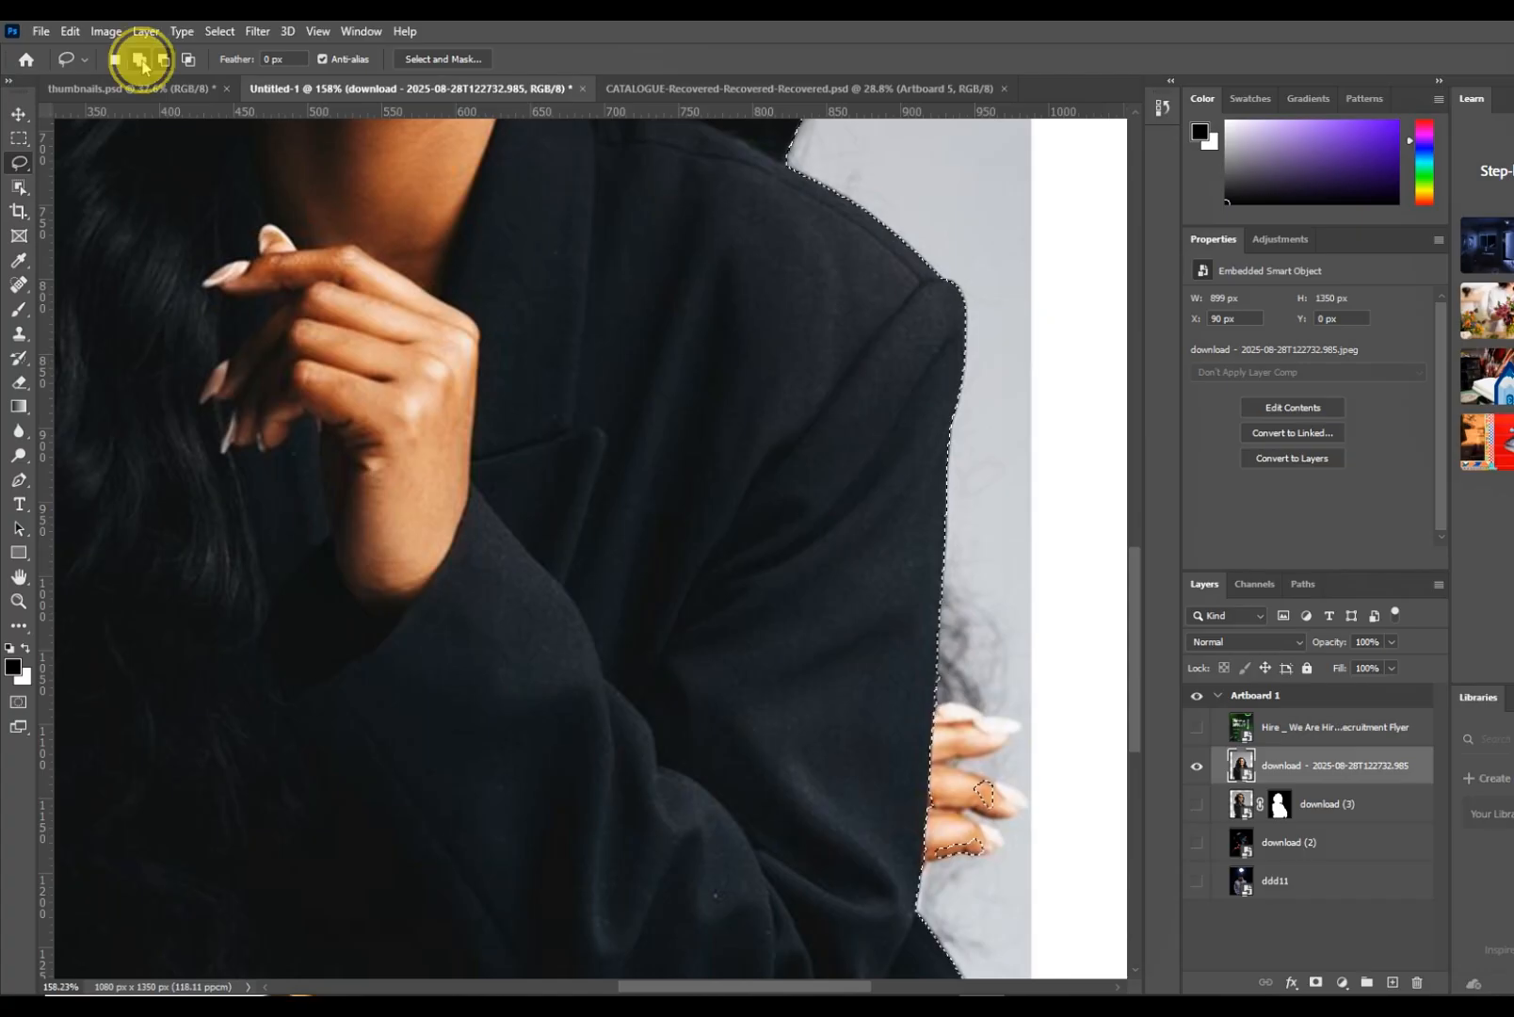
scroll(970, 718, down, 2)
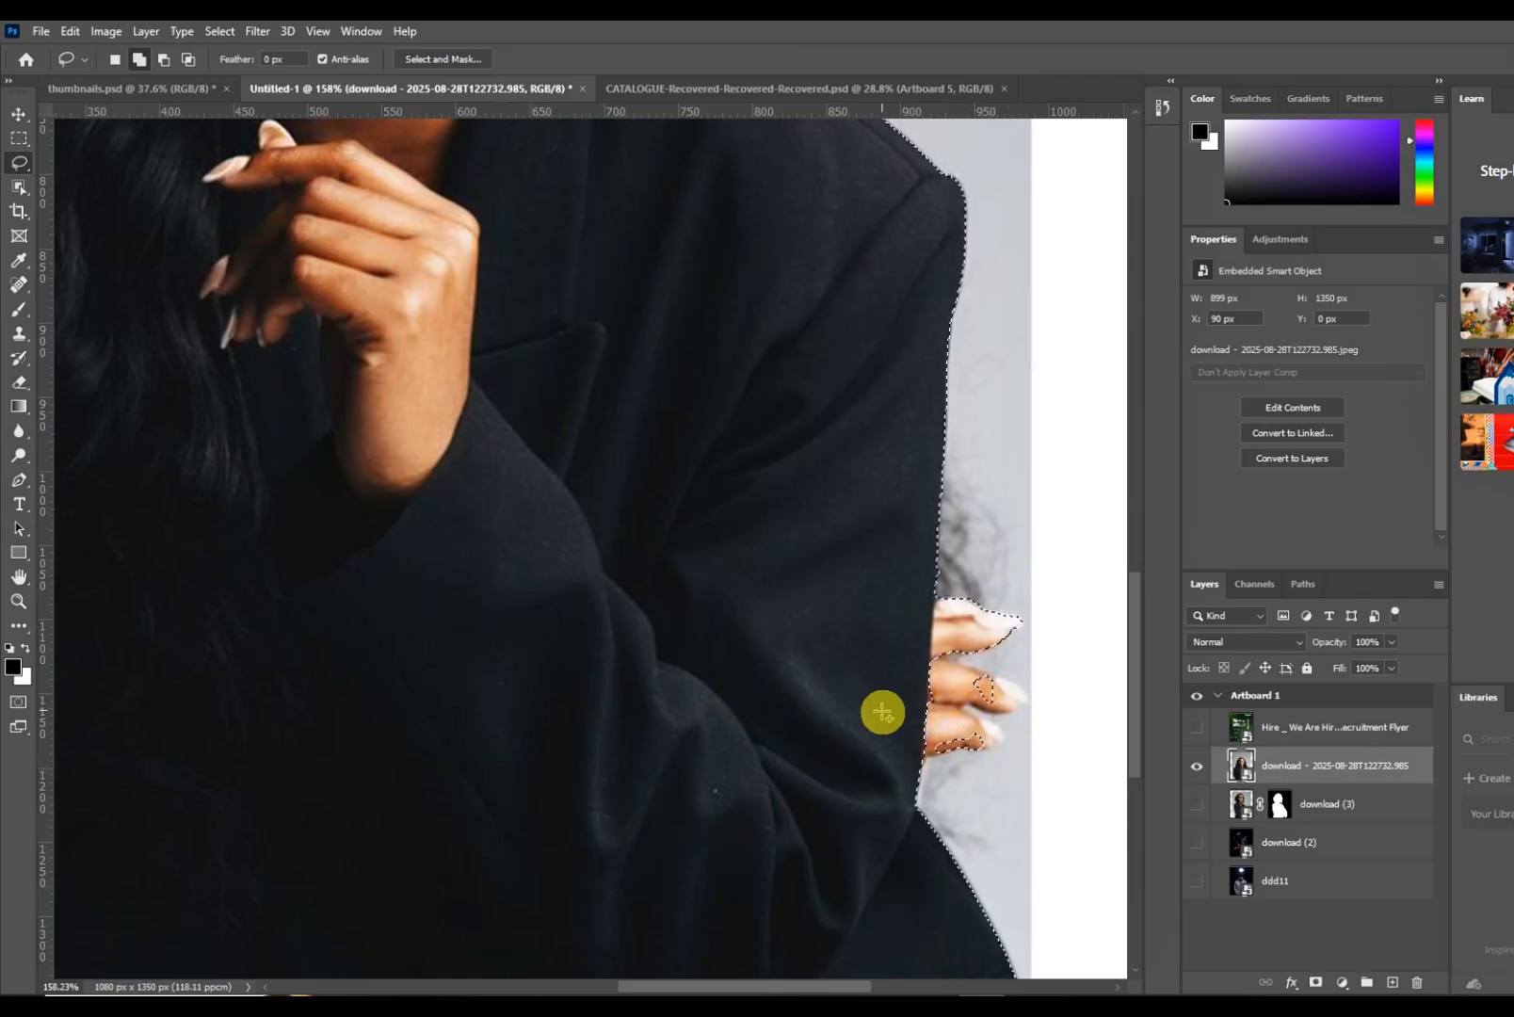
- Examine the selection edge around the fingers beside the sleeve at several magnifications
scroll(921, 713, up, 3)
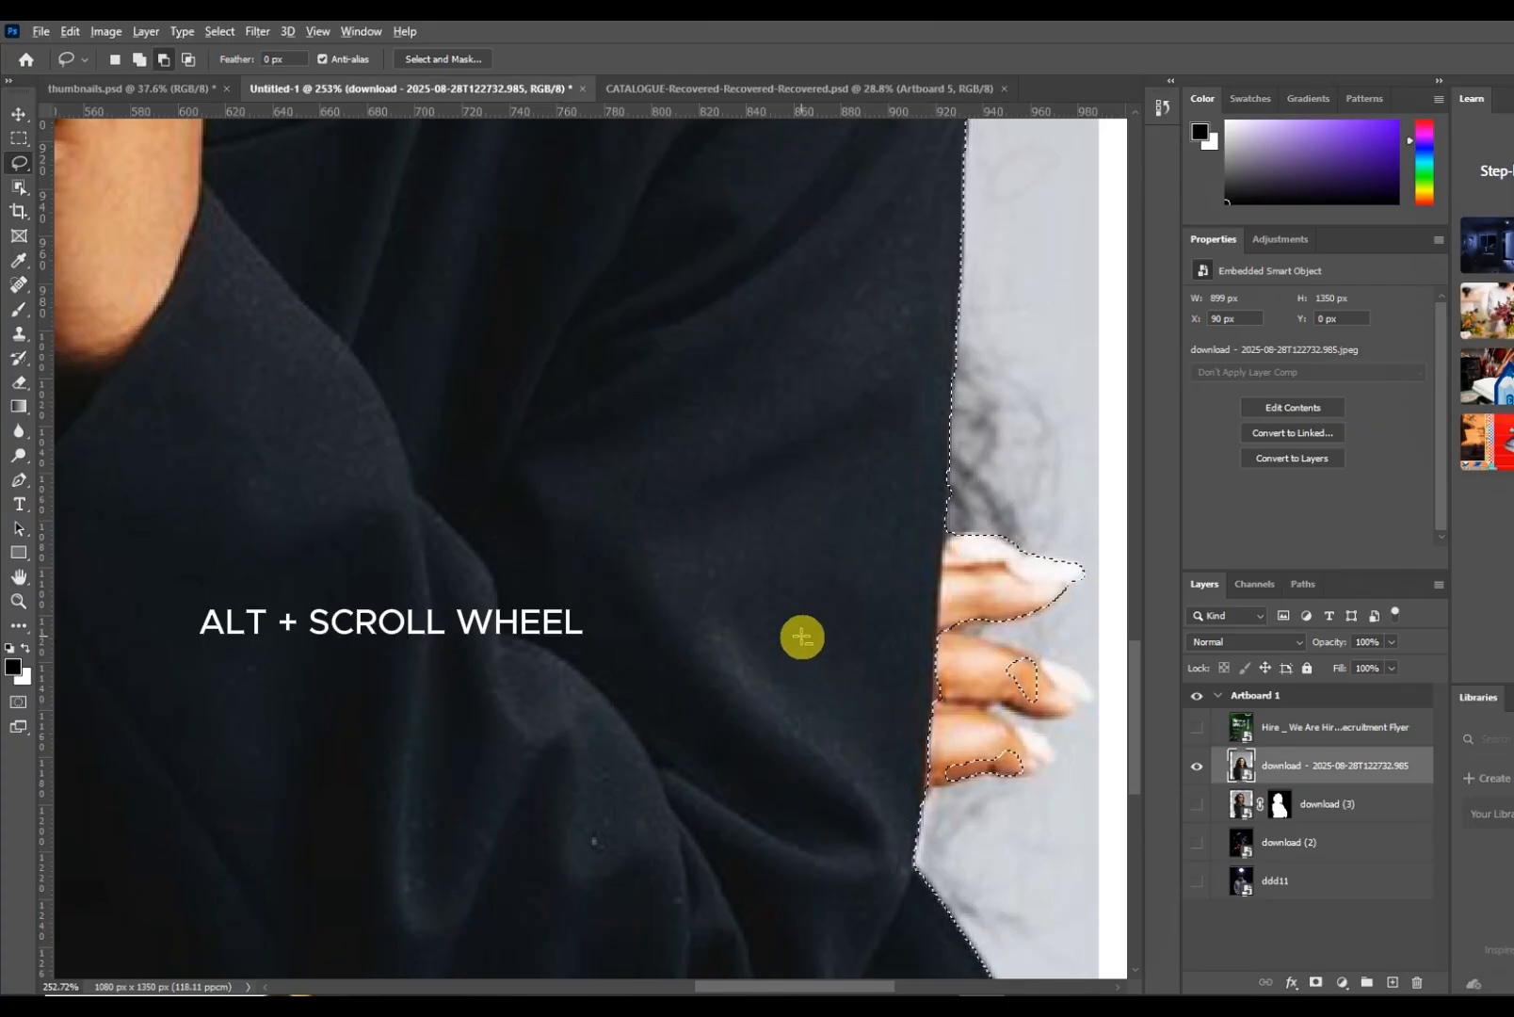
scroll(802, 636, down, 2)
scroll(802, 637, up, 3)
scroll(801, 636, down, 2)
scroll(802, 636, up, 2)
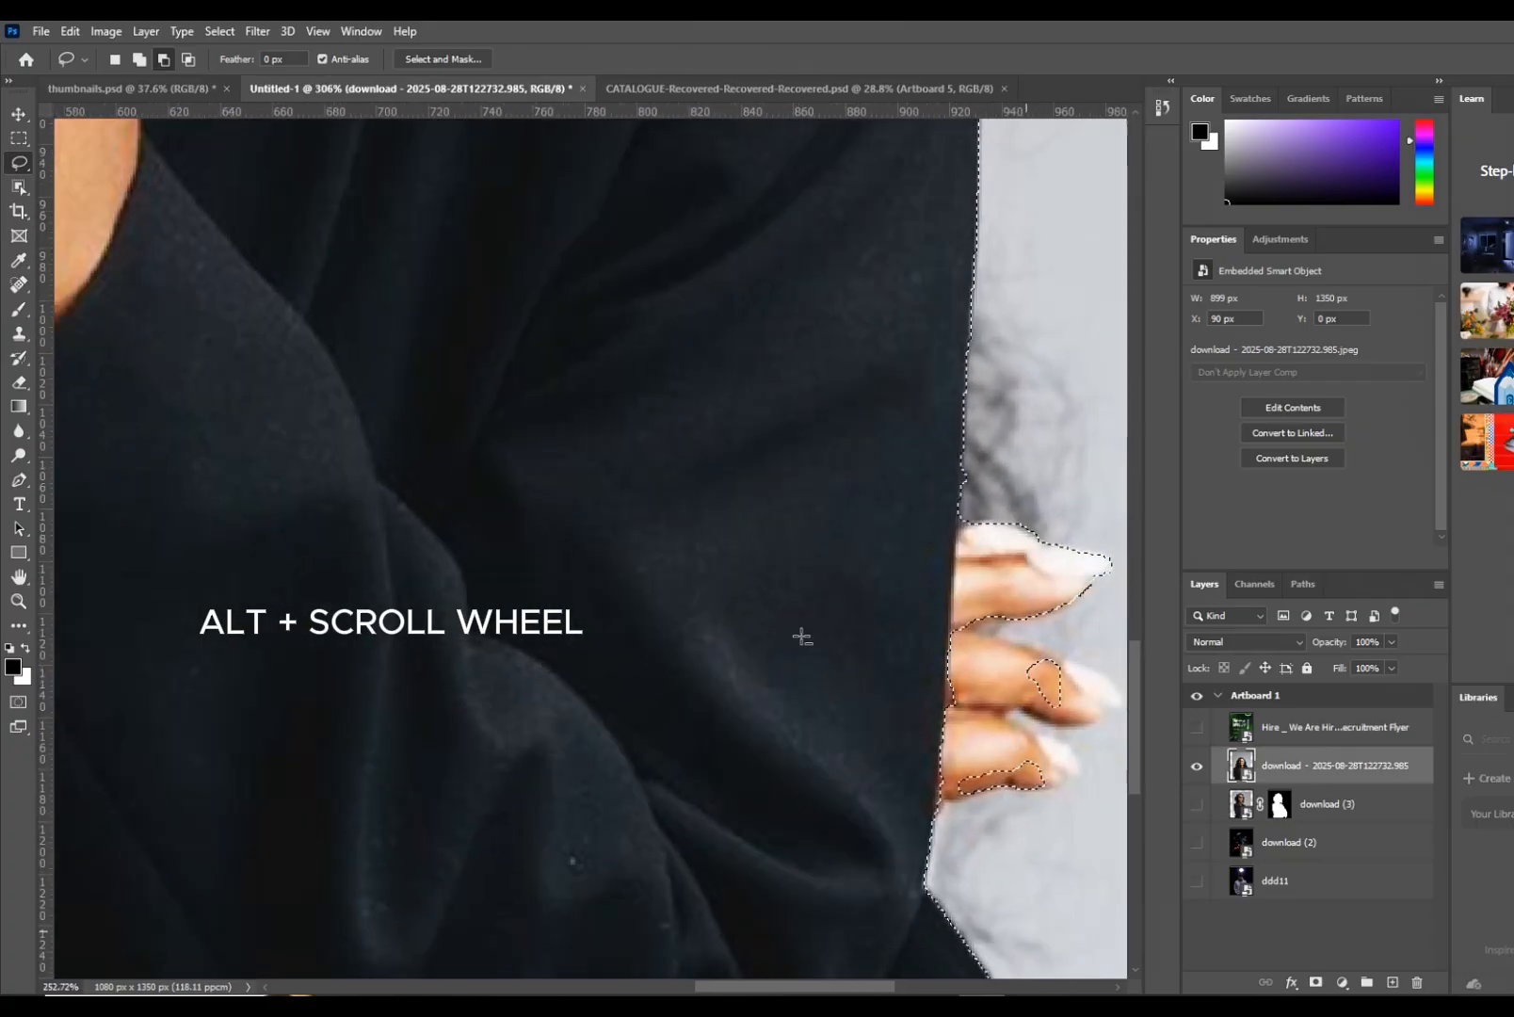
scroll(802, 636, down, 2)
scroll(802, 636, up, 1)
scroll(801, 637, up, 2)
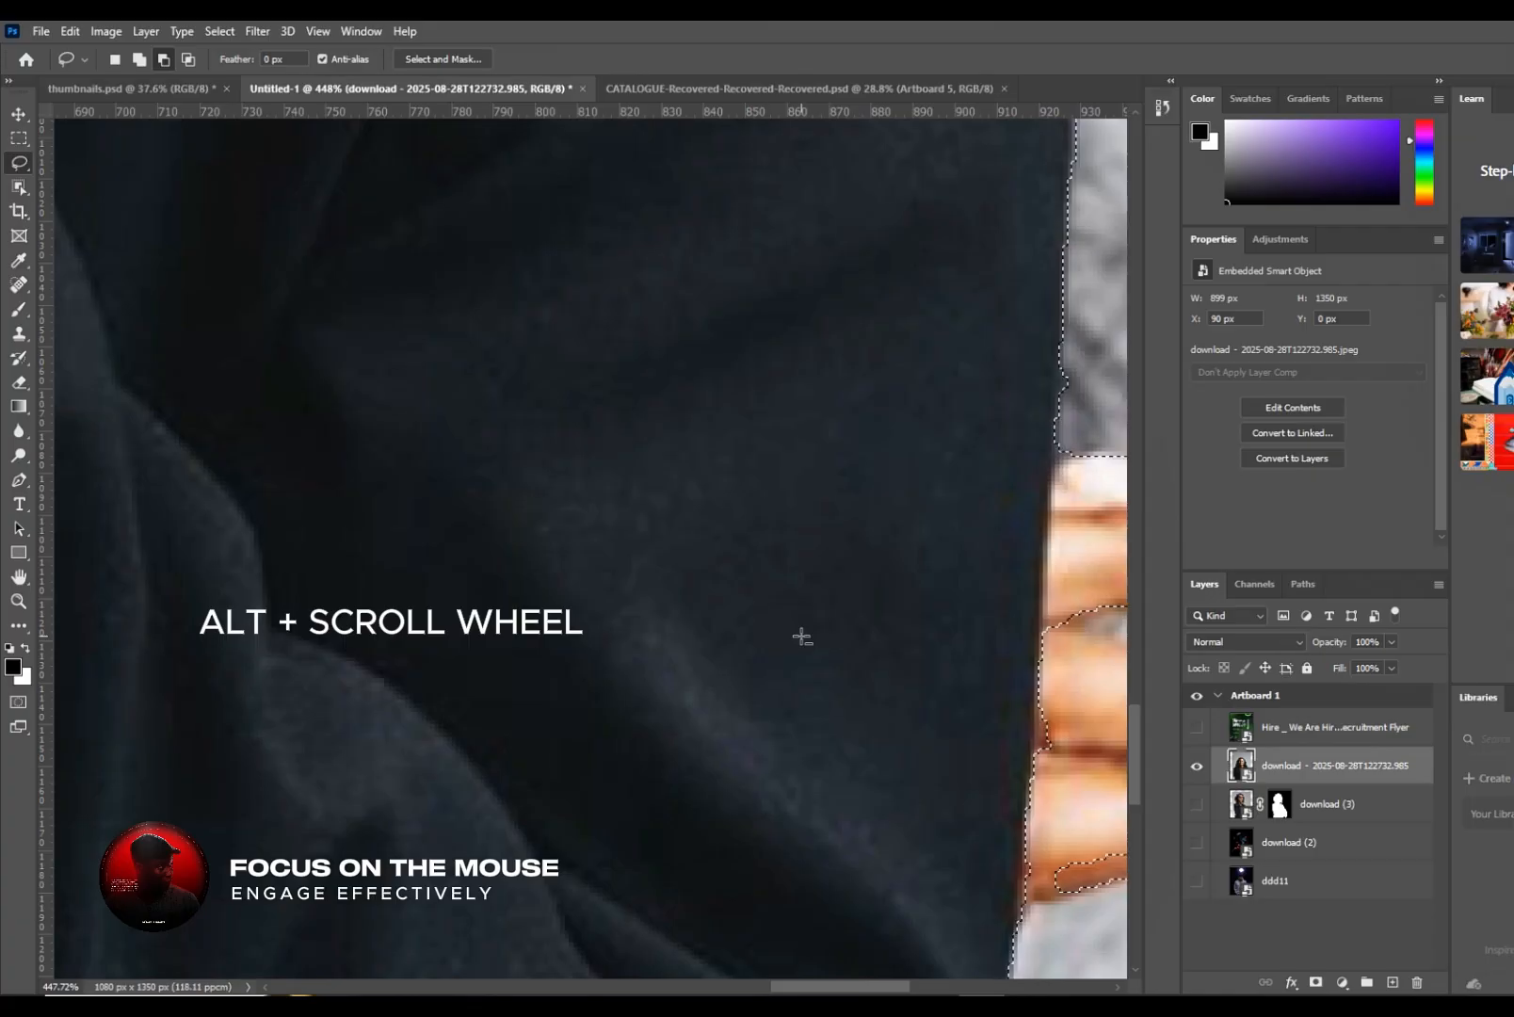
scroll(802, 637, down, 5)
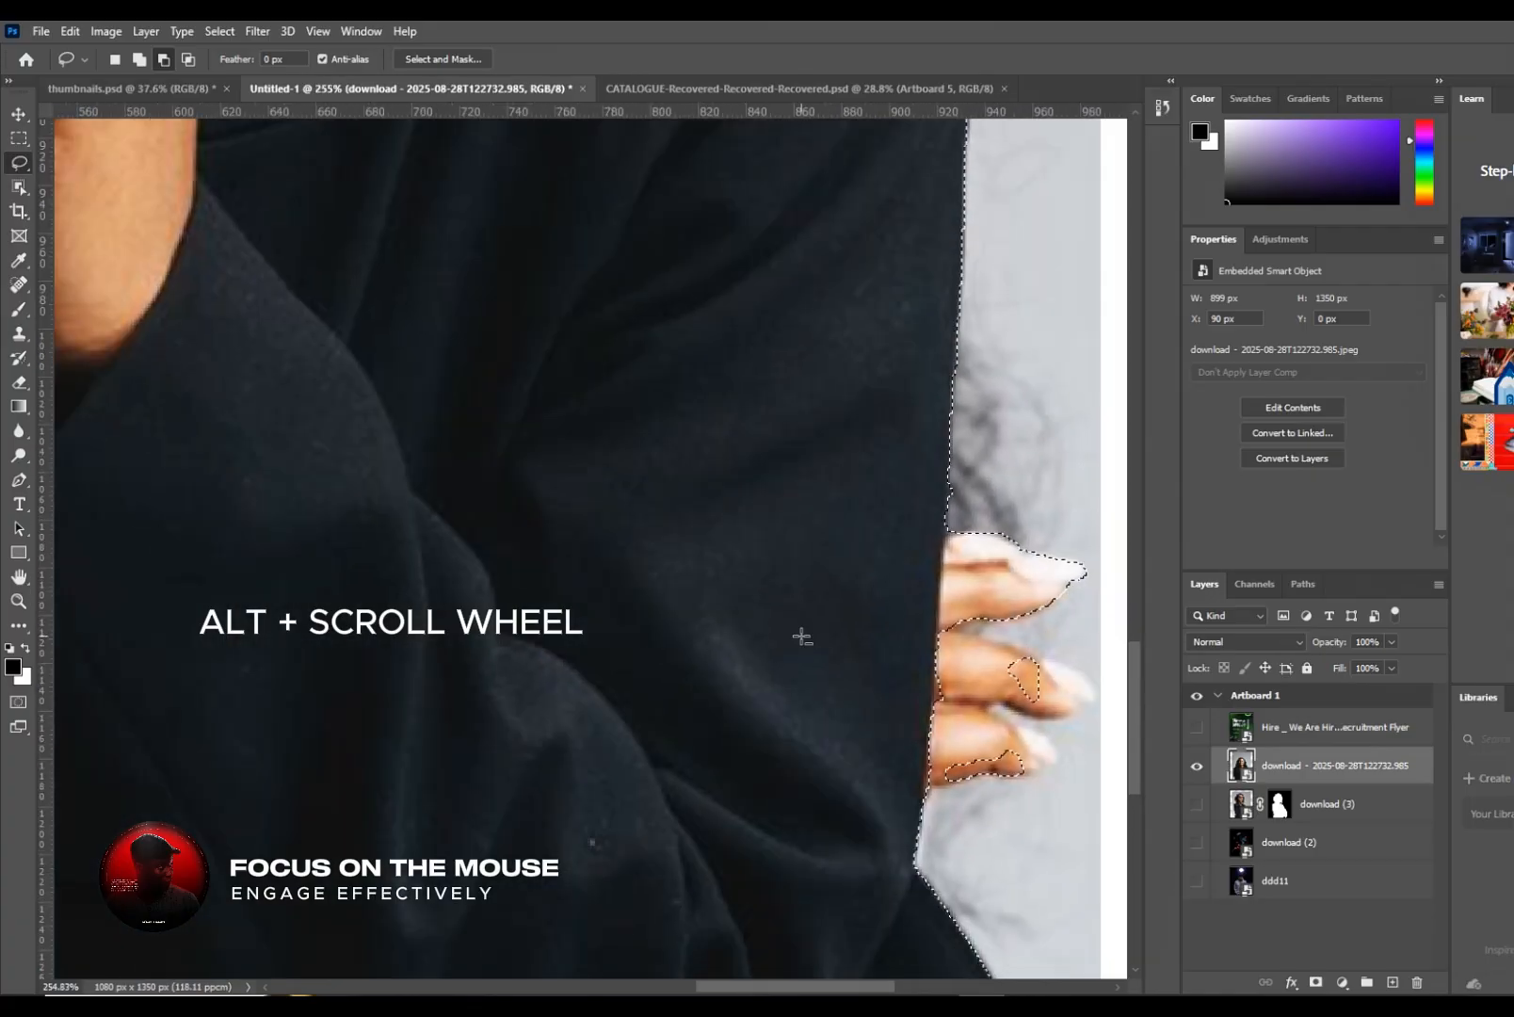
- Inspect the selection across the jacket from side to side, ending with a close view of the unselected fingertips
scroll(844, 636, right, 4)
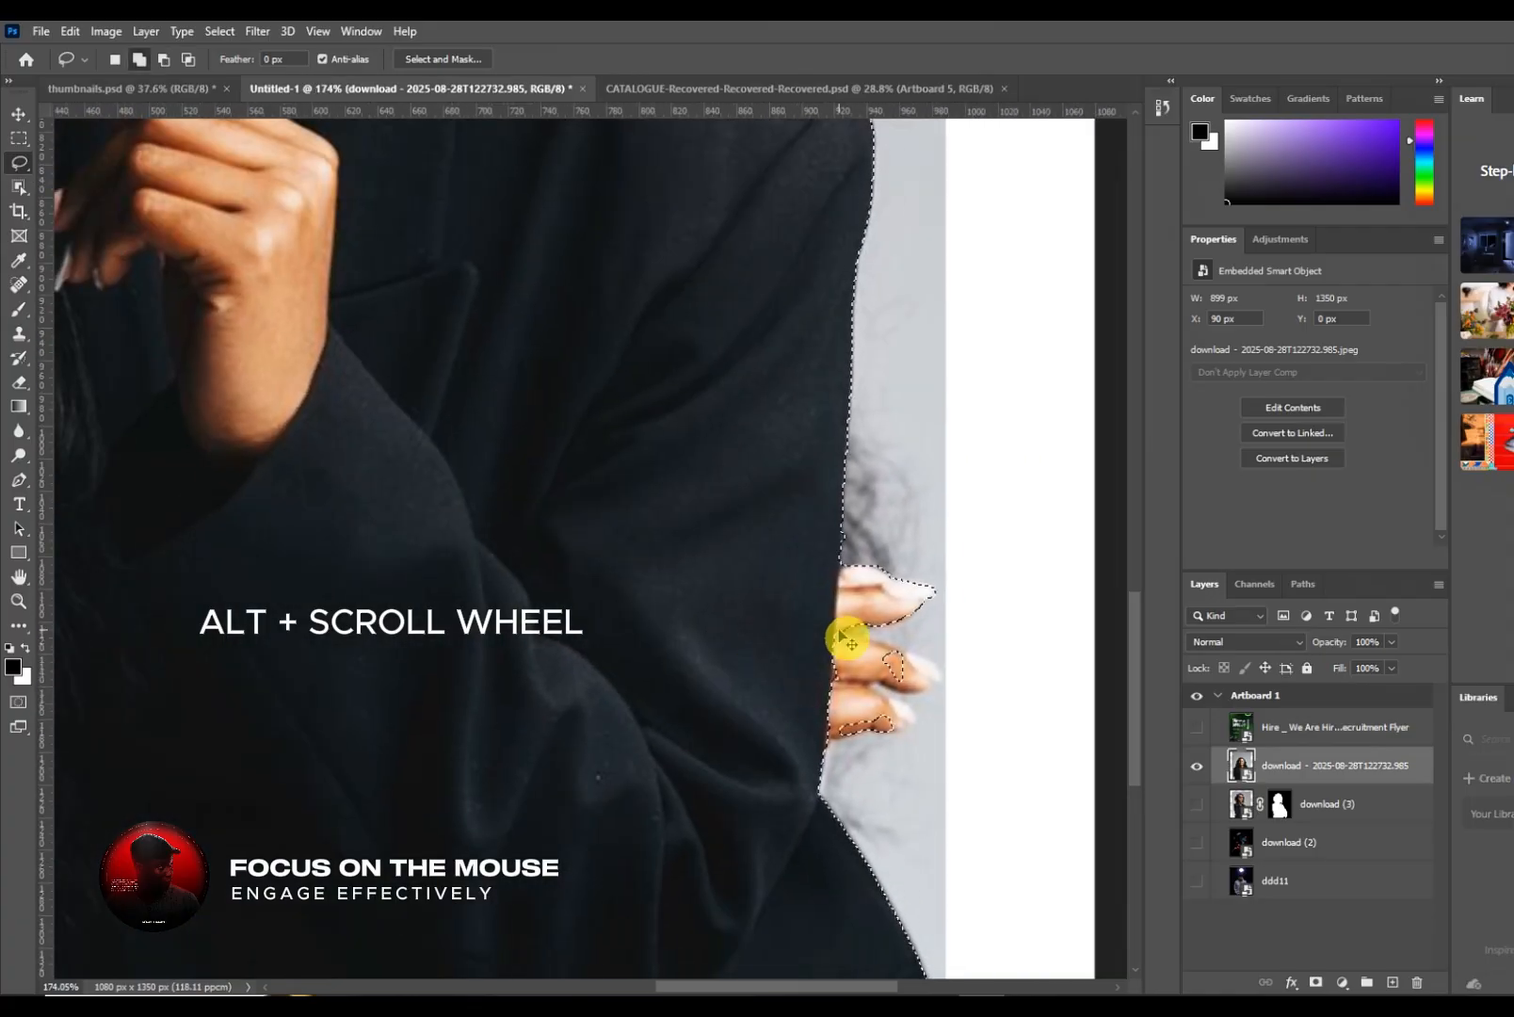
scroll(841, 633, left, 3)
scroll(839, 631, right, 4)
scroll(845, 632, left, 6)
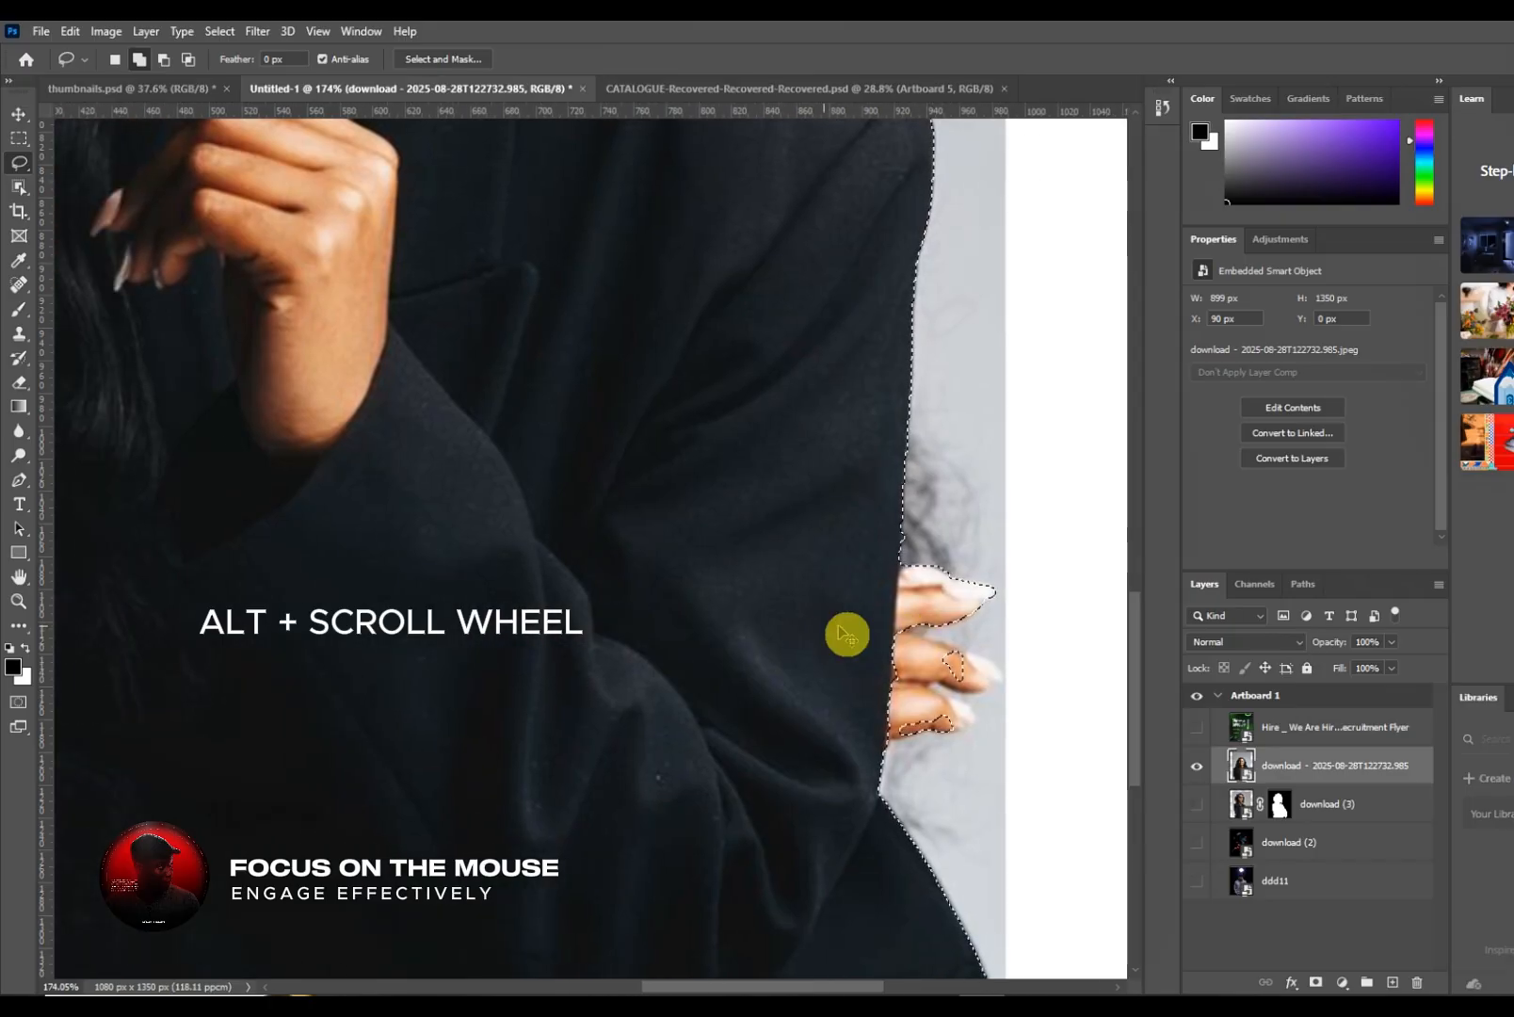
scroll(842, 629, right, 5)
scroll(843, 628, left, 6)
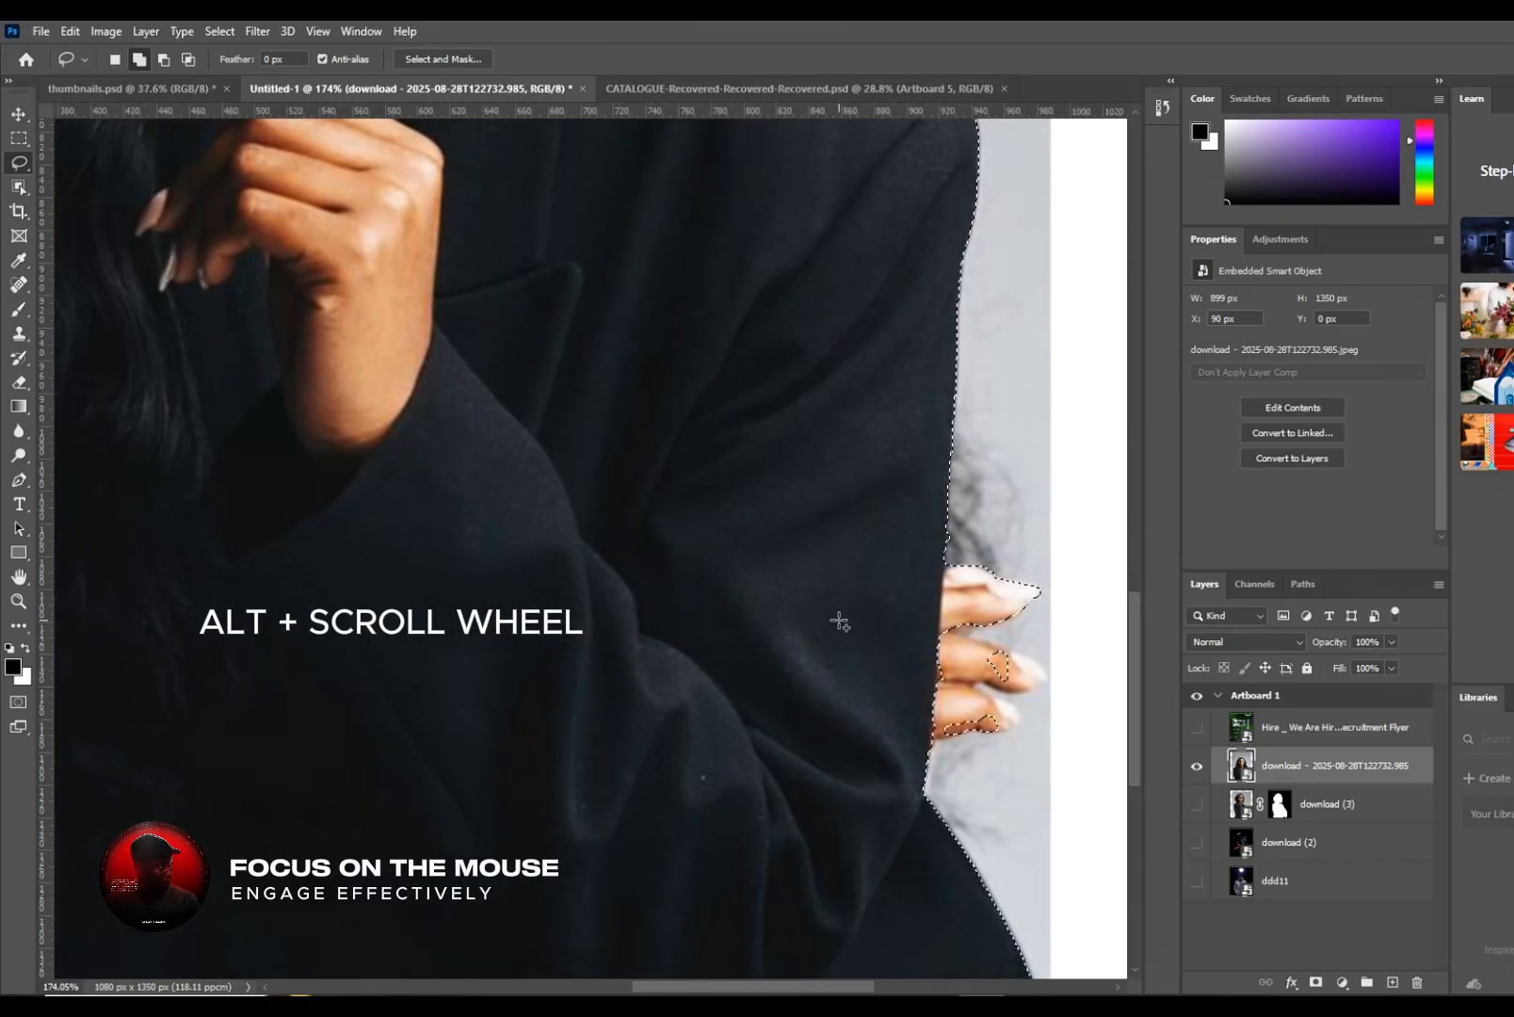
scroll(845, 631, left, 12)
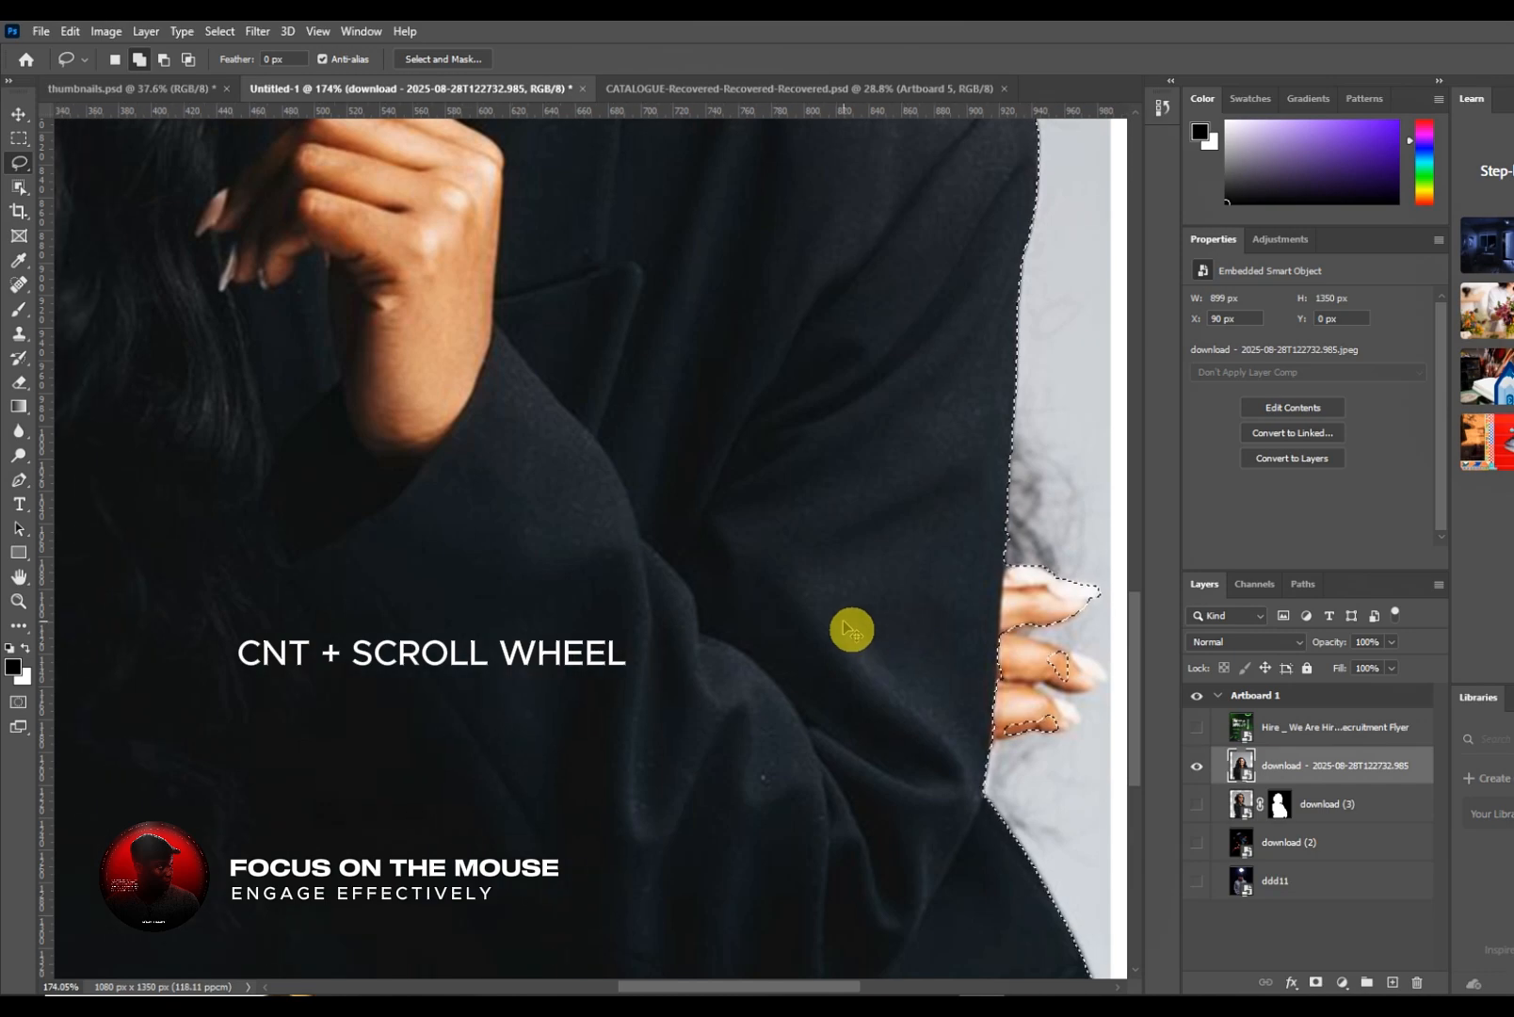
scroll(853, 624, left, 12)
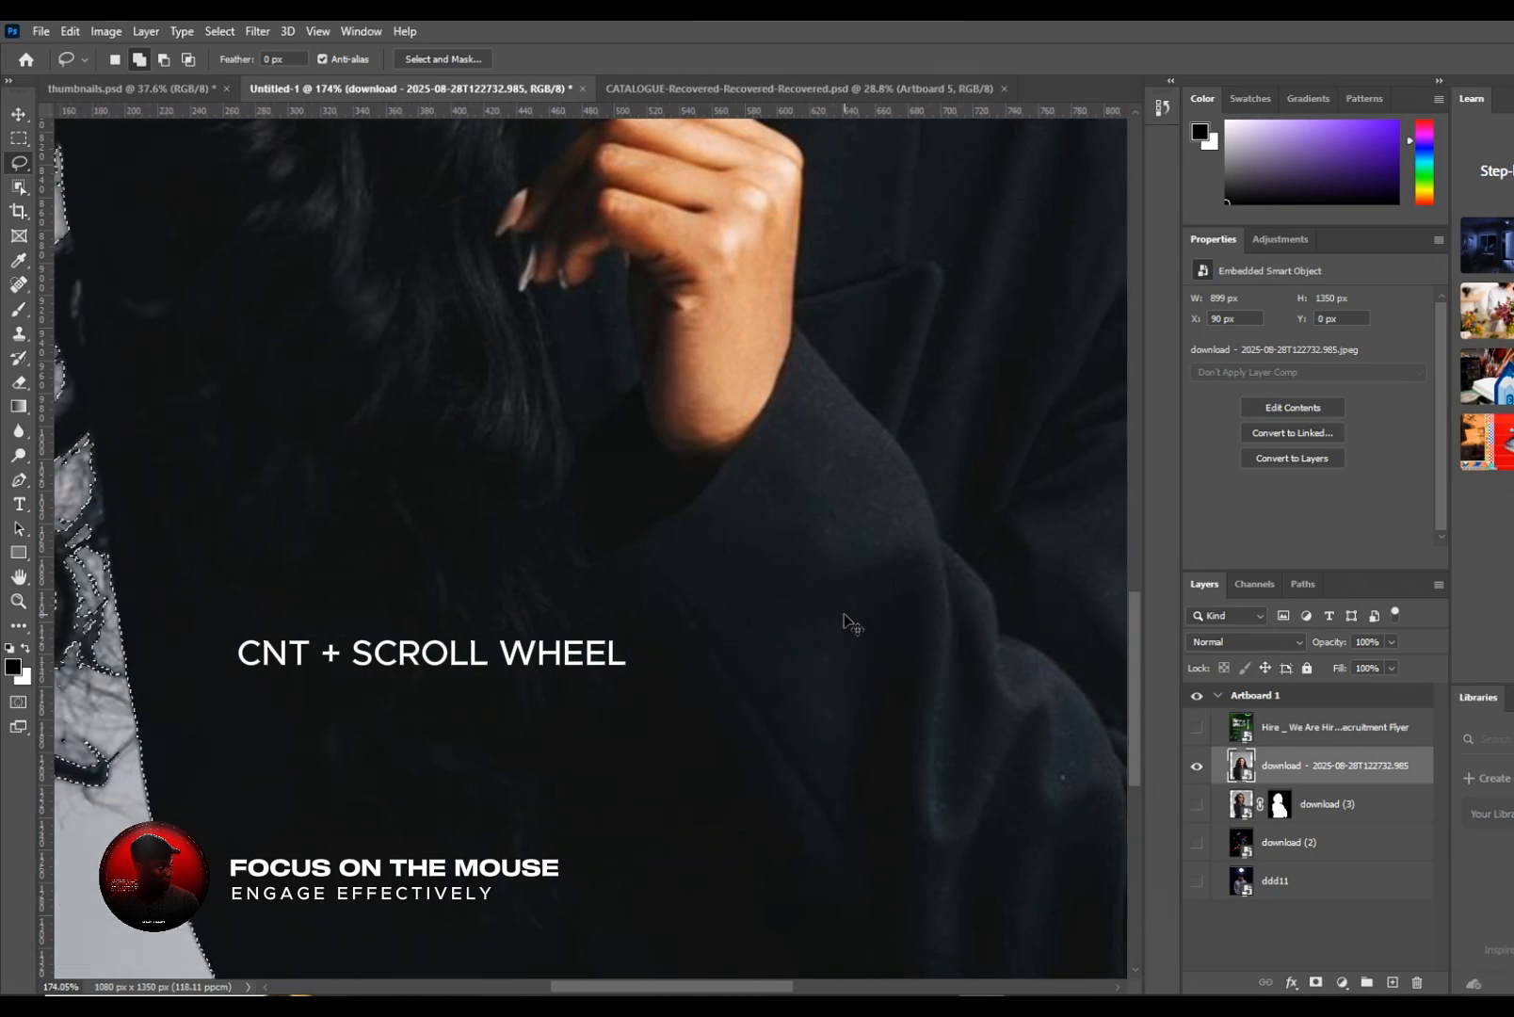
scroll(845, 623, right, 20)
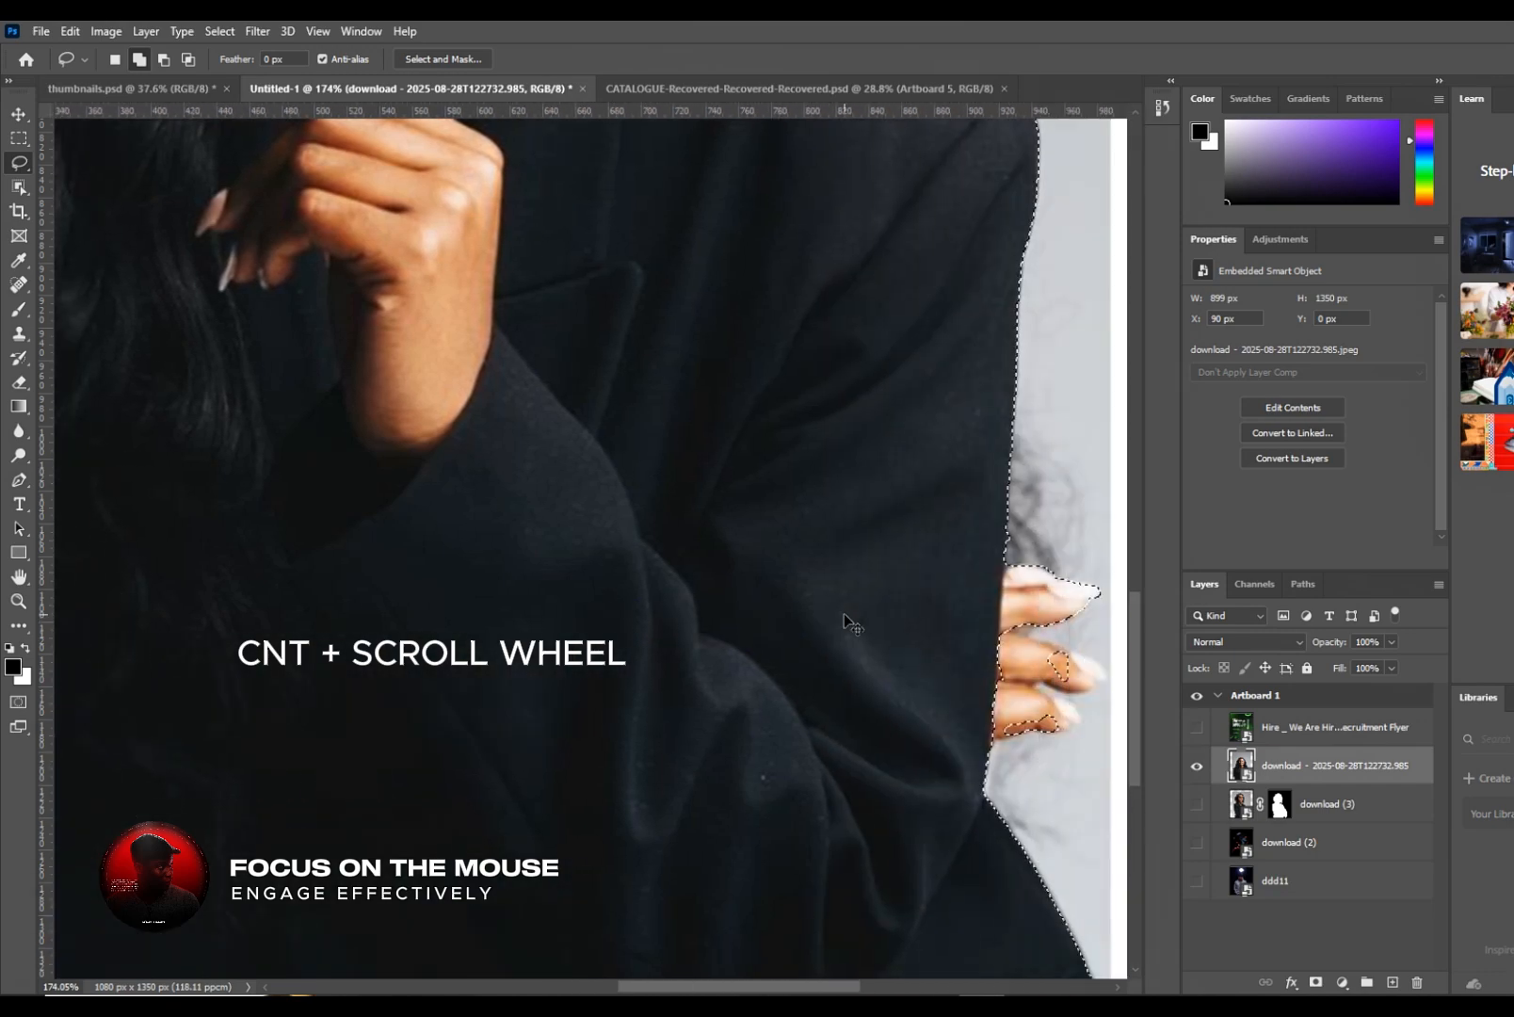
scroll(847, 619, right, 3)
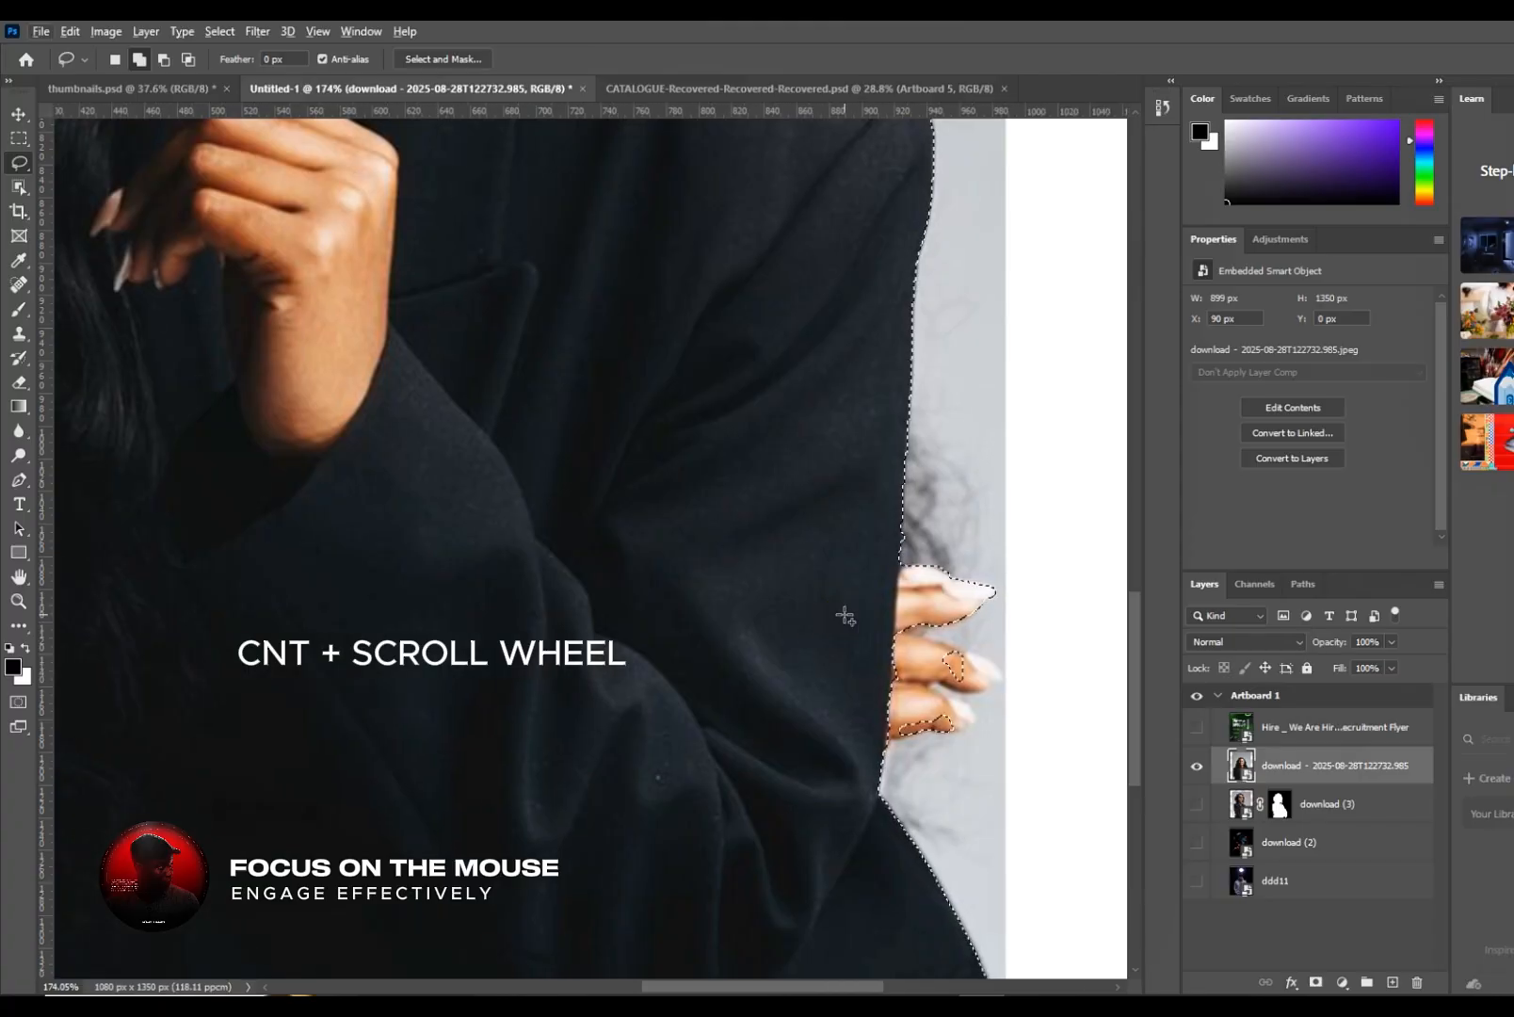
alt+scroll(845, 616, down, 10)
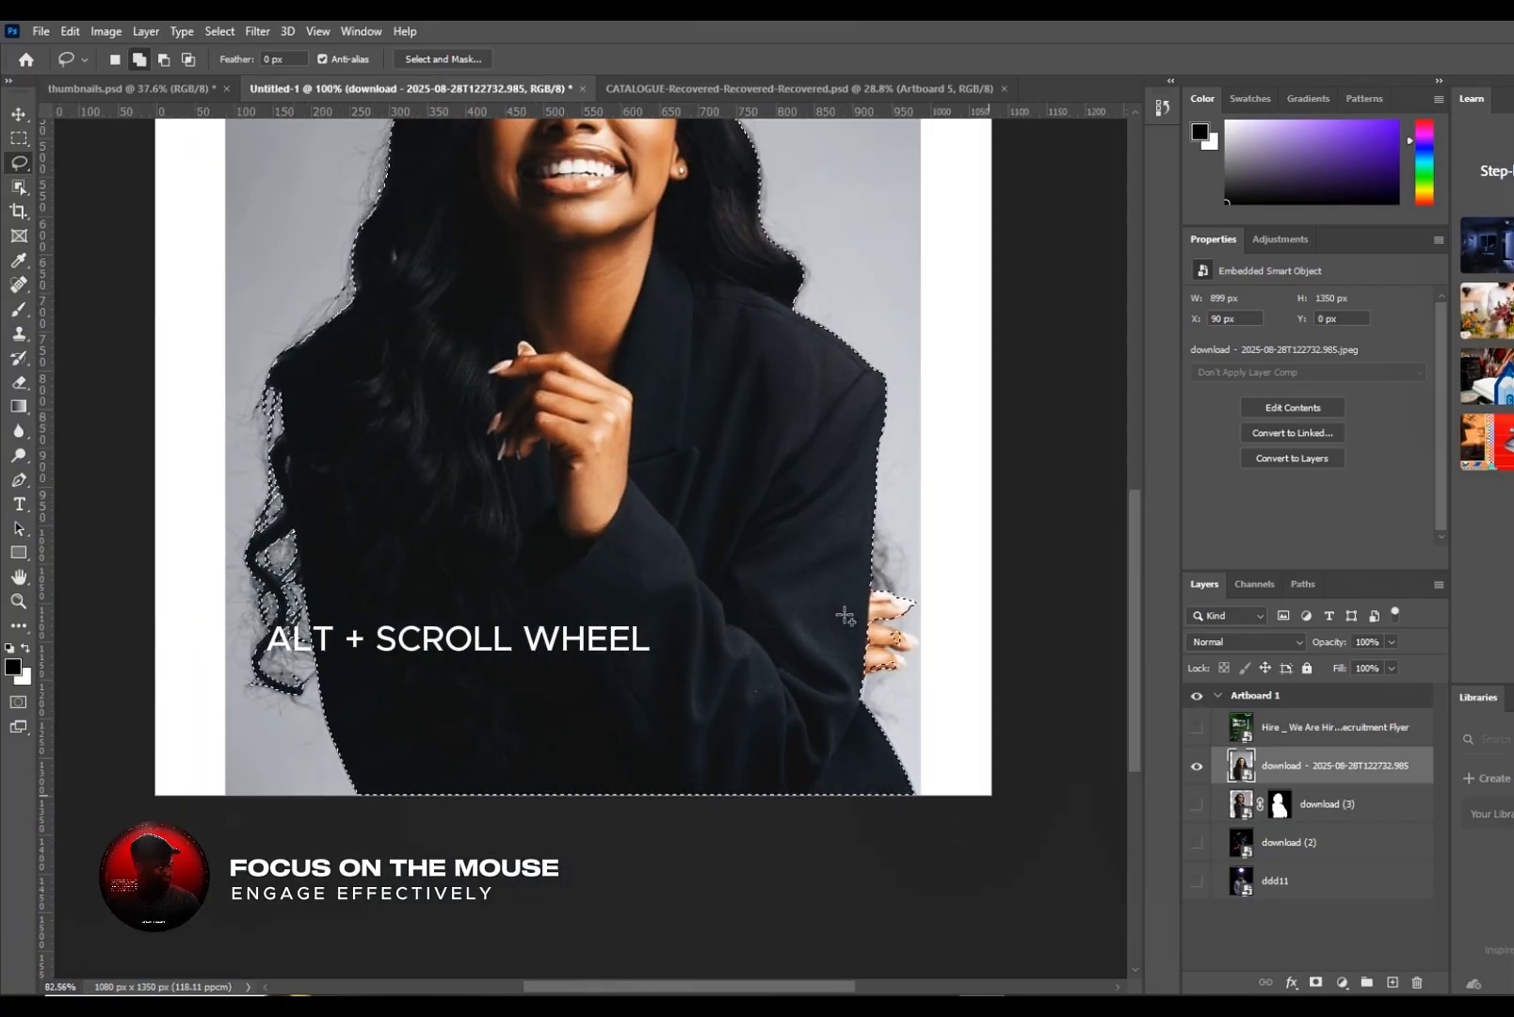
alt+scroll(845, 616, up, 15)
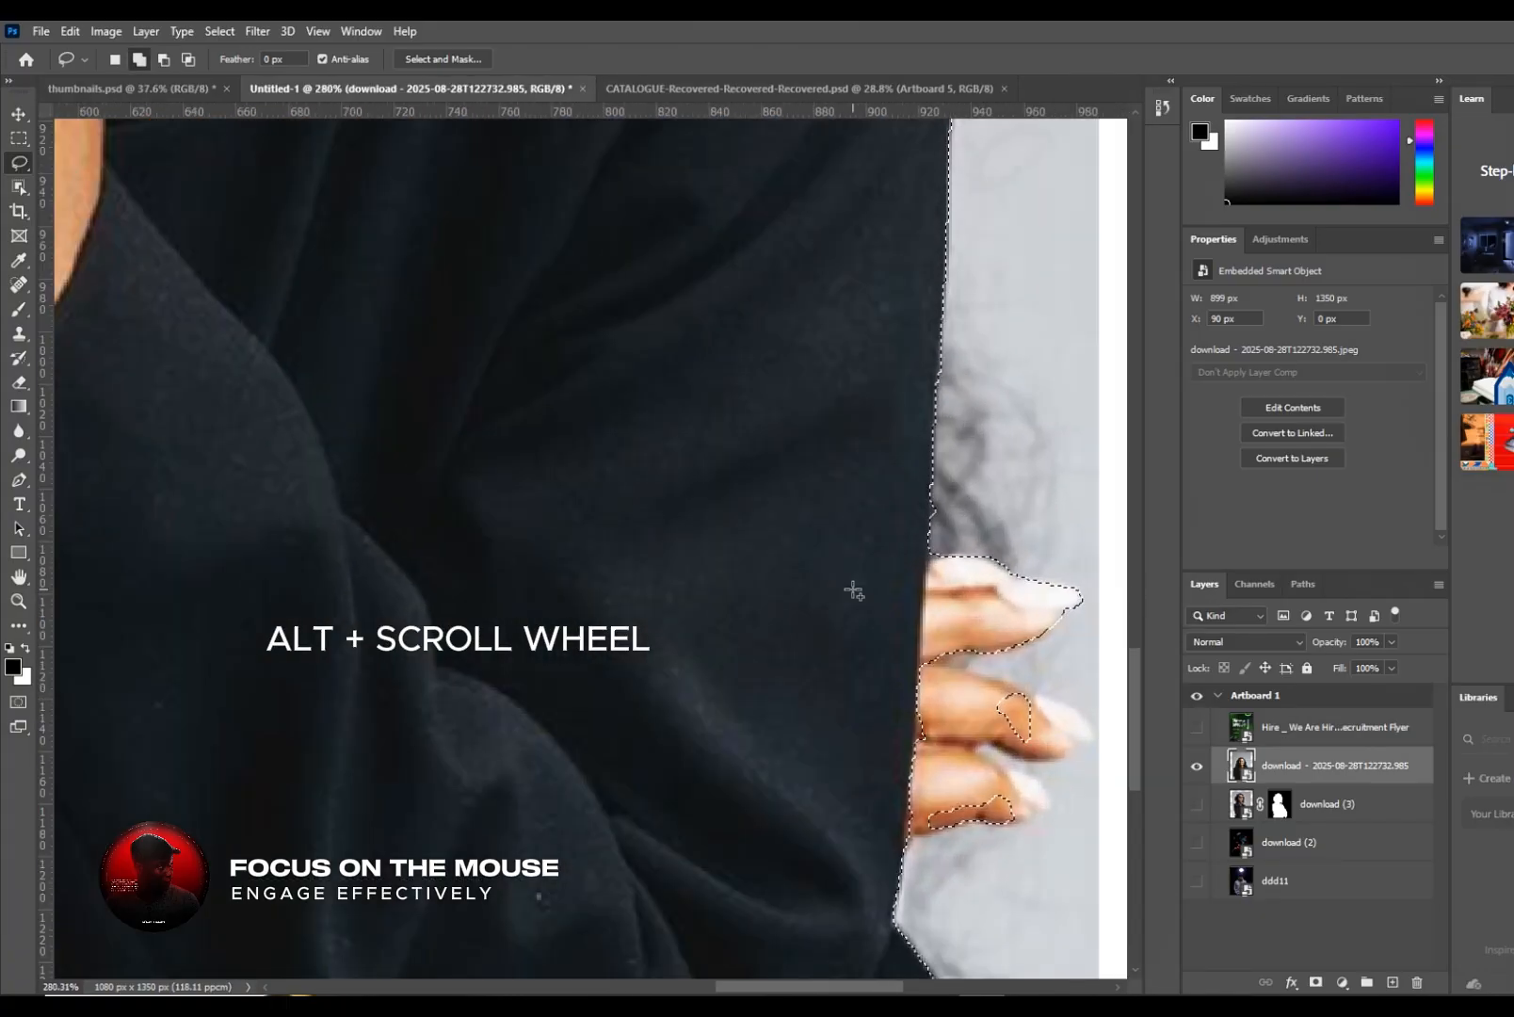
- Trace the middle finger beside the sleeve, including its fingertip and lower edge, into the woman's selection with the Lasso
alt+scroll(853, 591, down, 5)
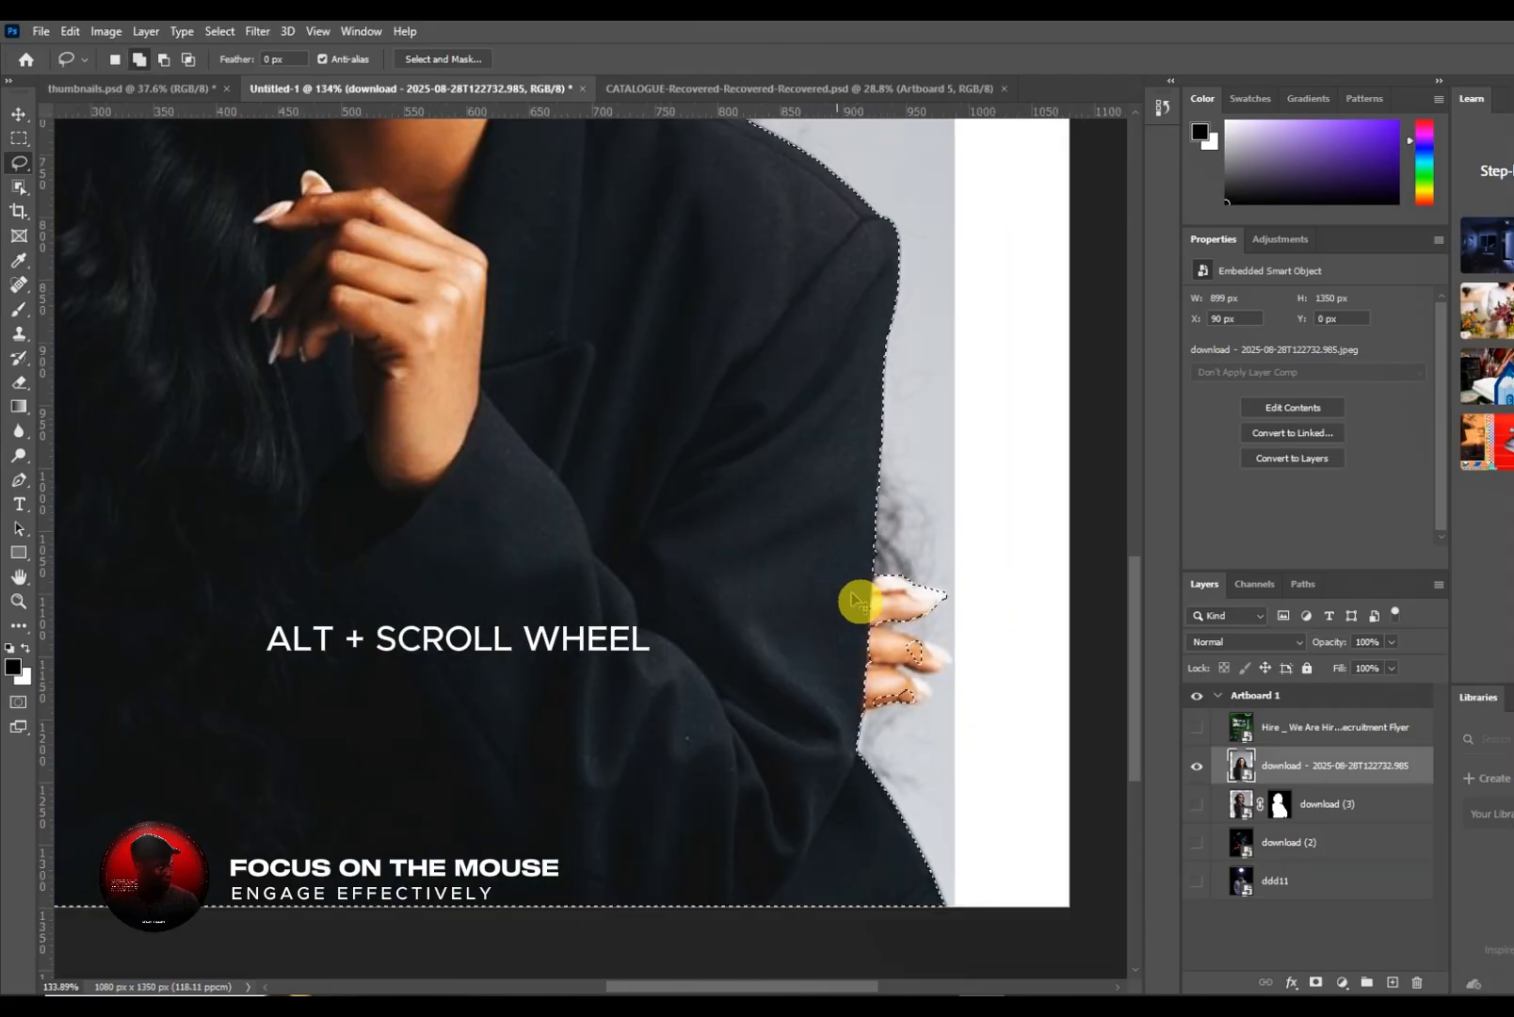
ctrl+scroll(855, 603, right, 3)
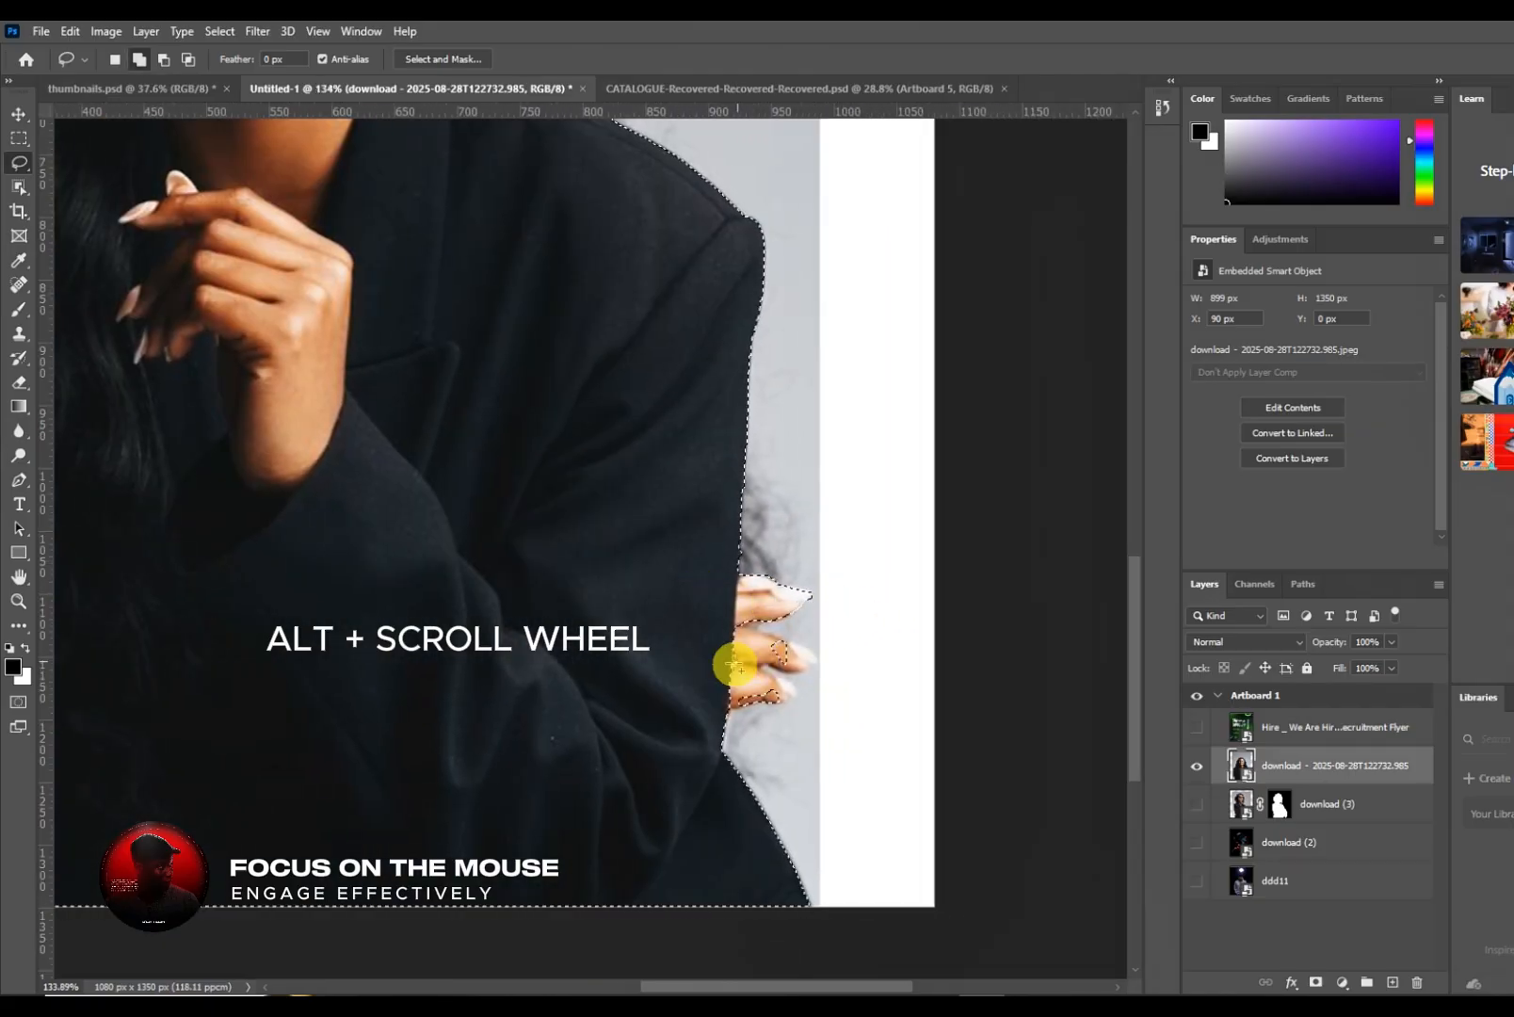
scroll(740, 643, up, 5)
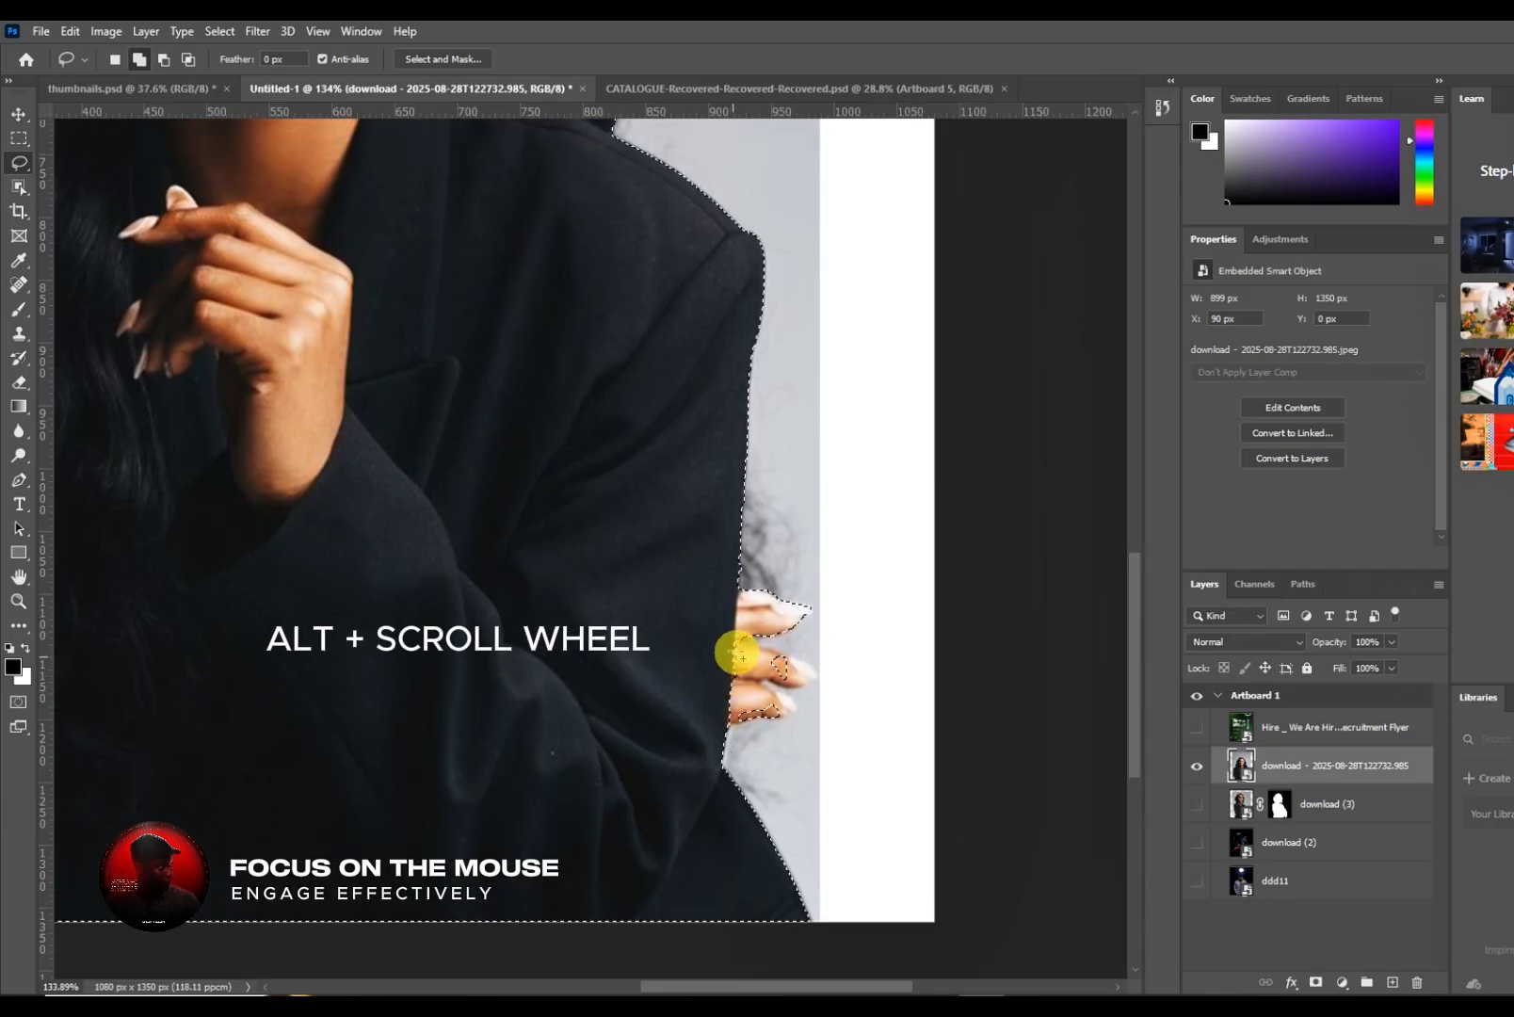
scroll(747, 627, down, 6)
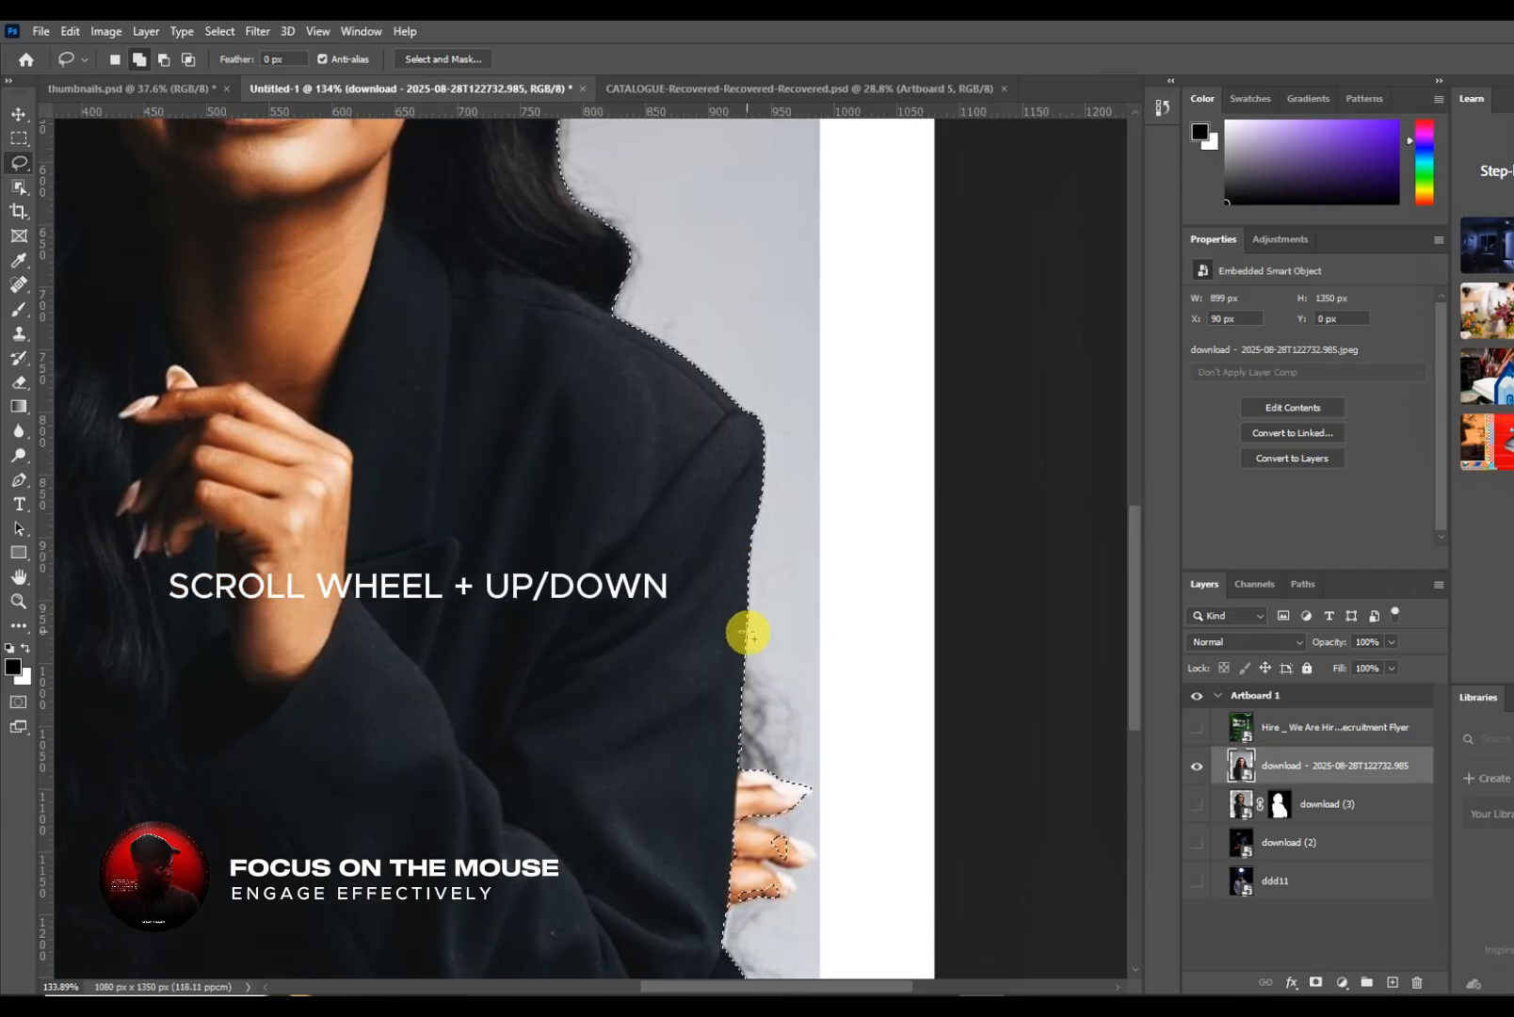
scroll(780, 672, up, 8)
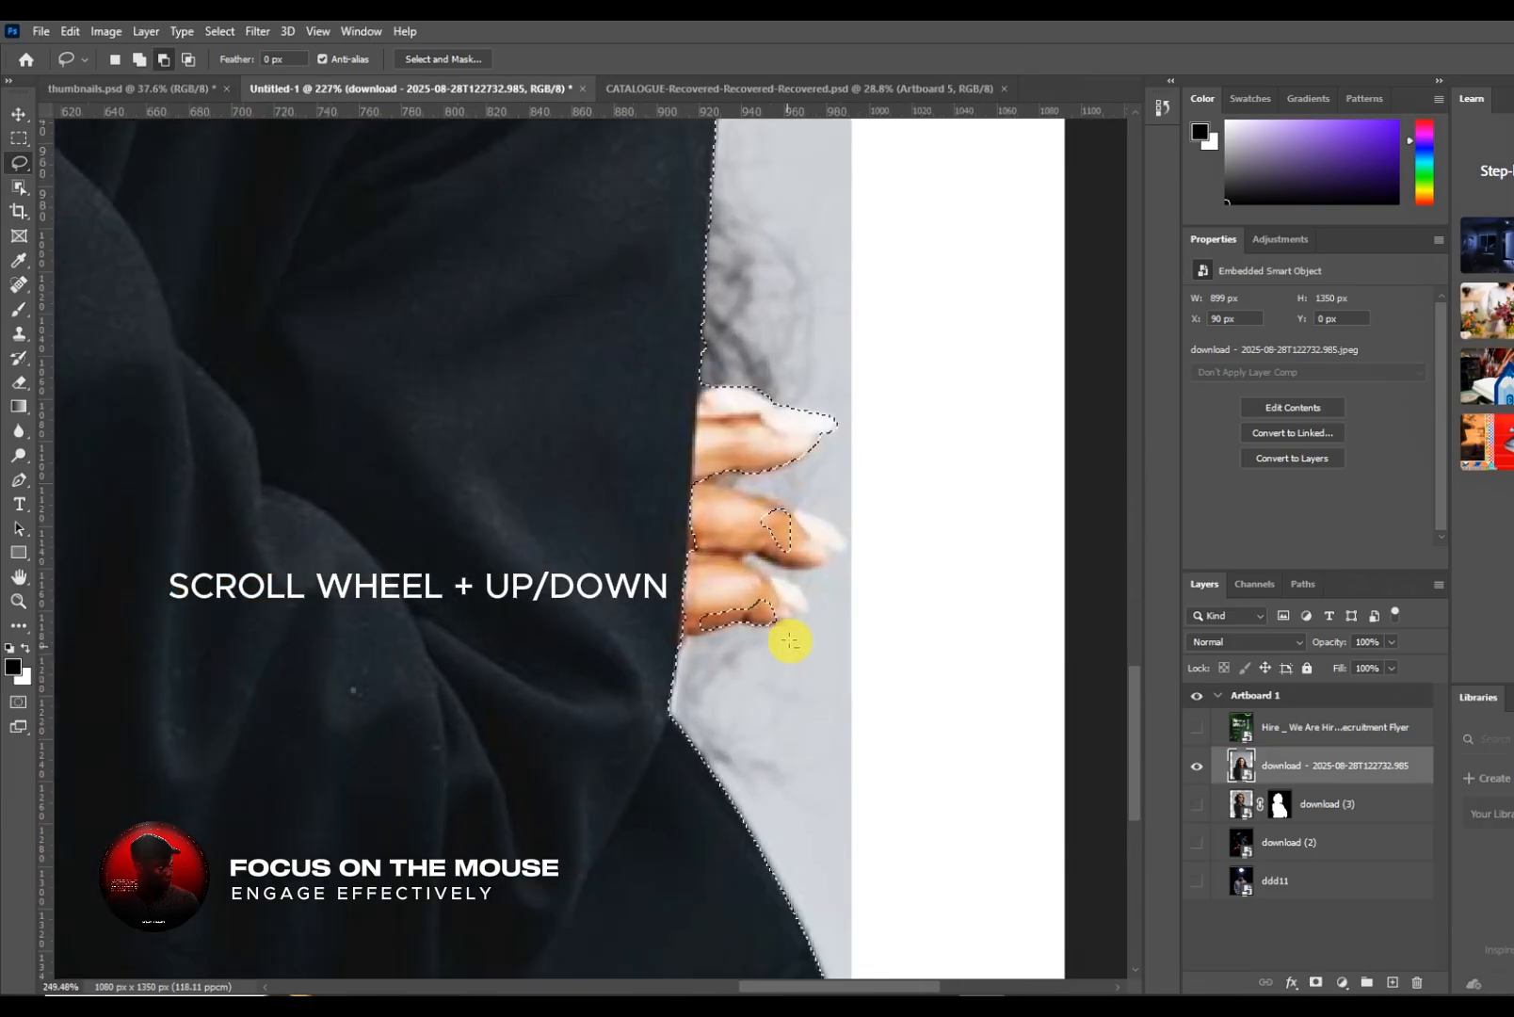
scroll(768, 611, up, 2)
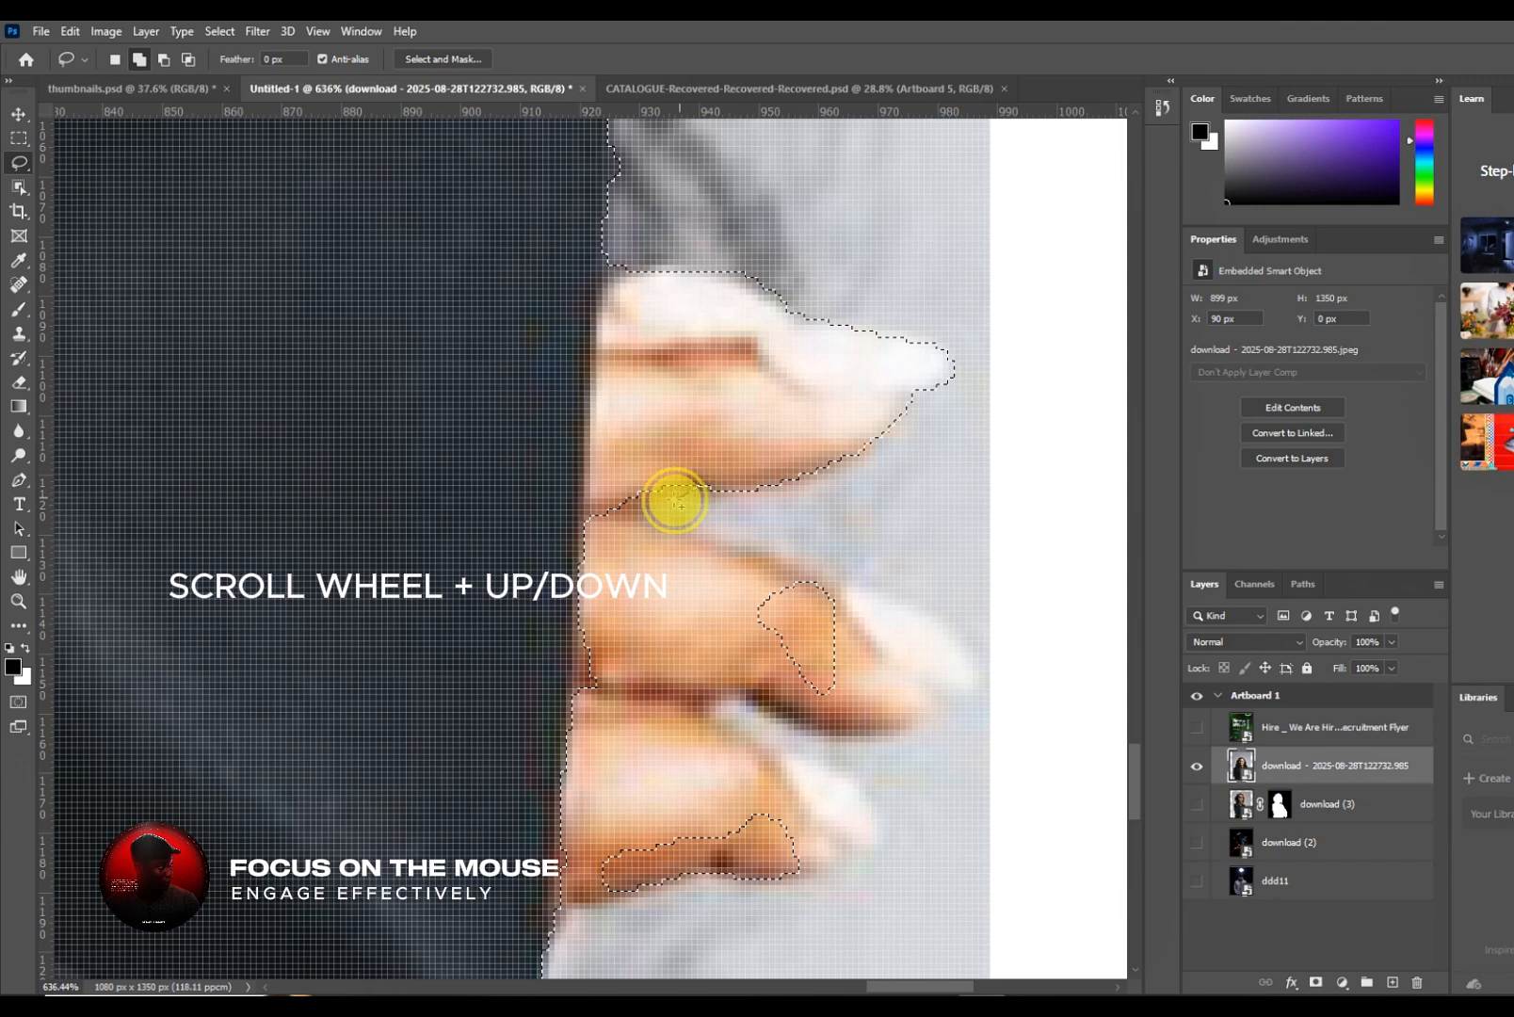
drag(697, 487, 637, 506)
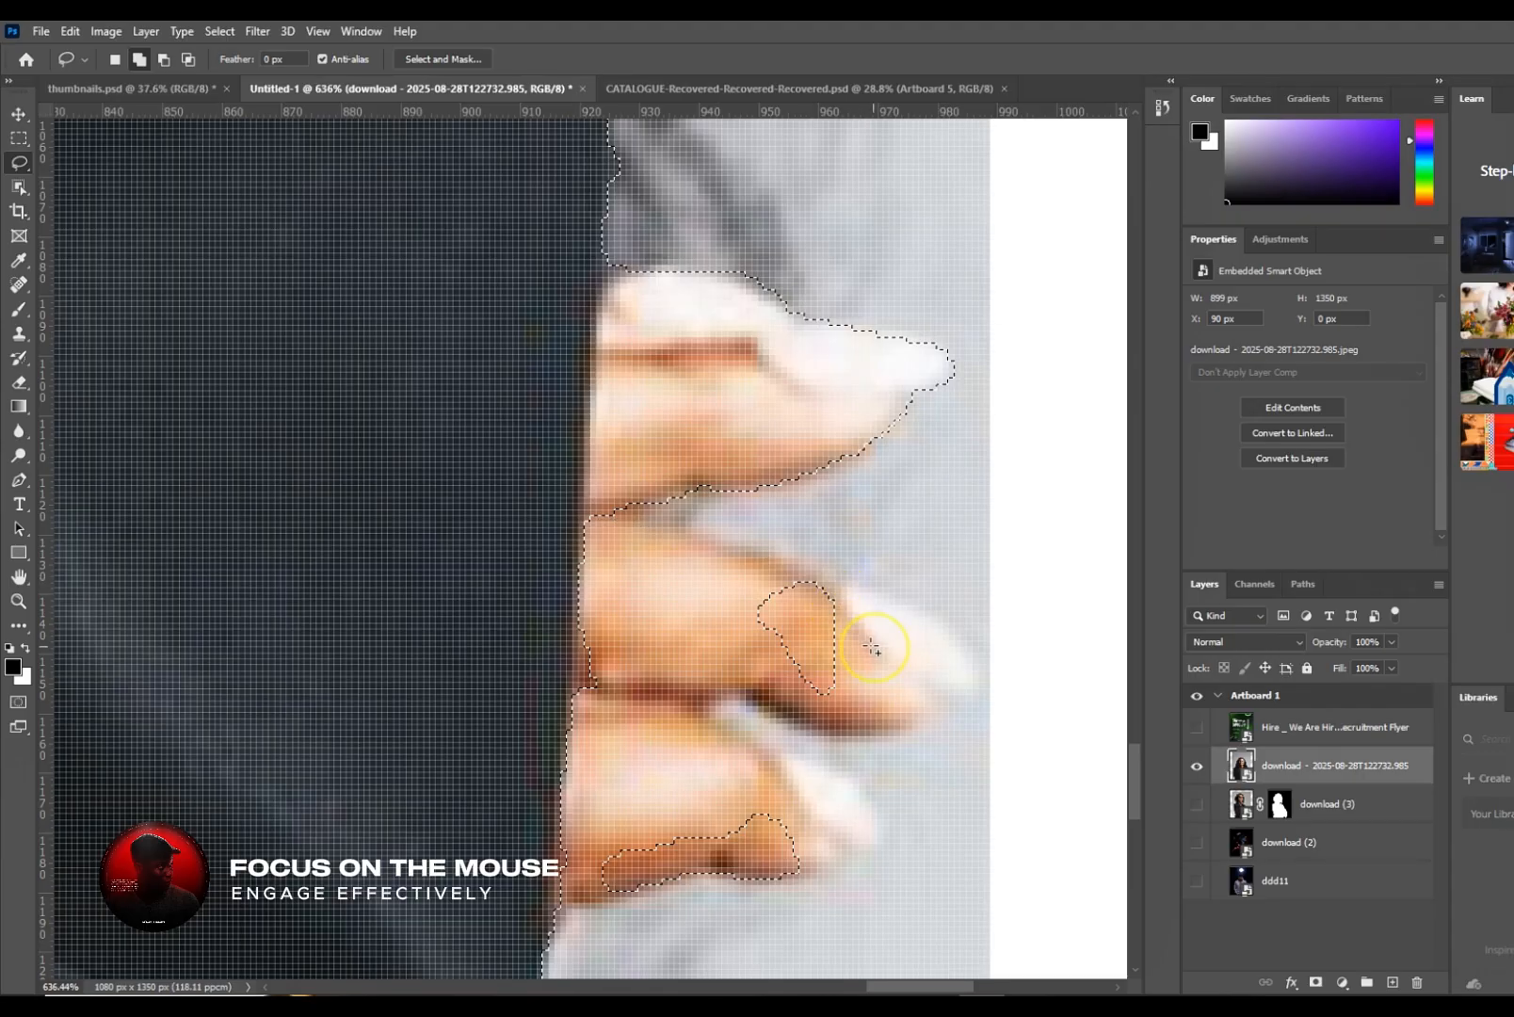
mouse_move(873, 647)
mouse_down()
mouse_move(710, 605)
mouse_move(611, 515)
mouse_up()
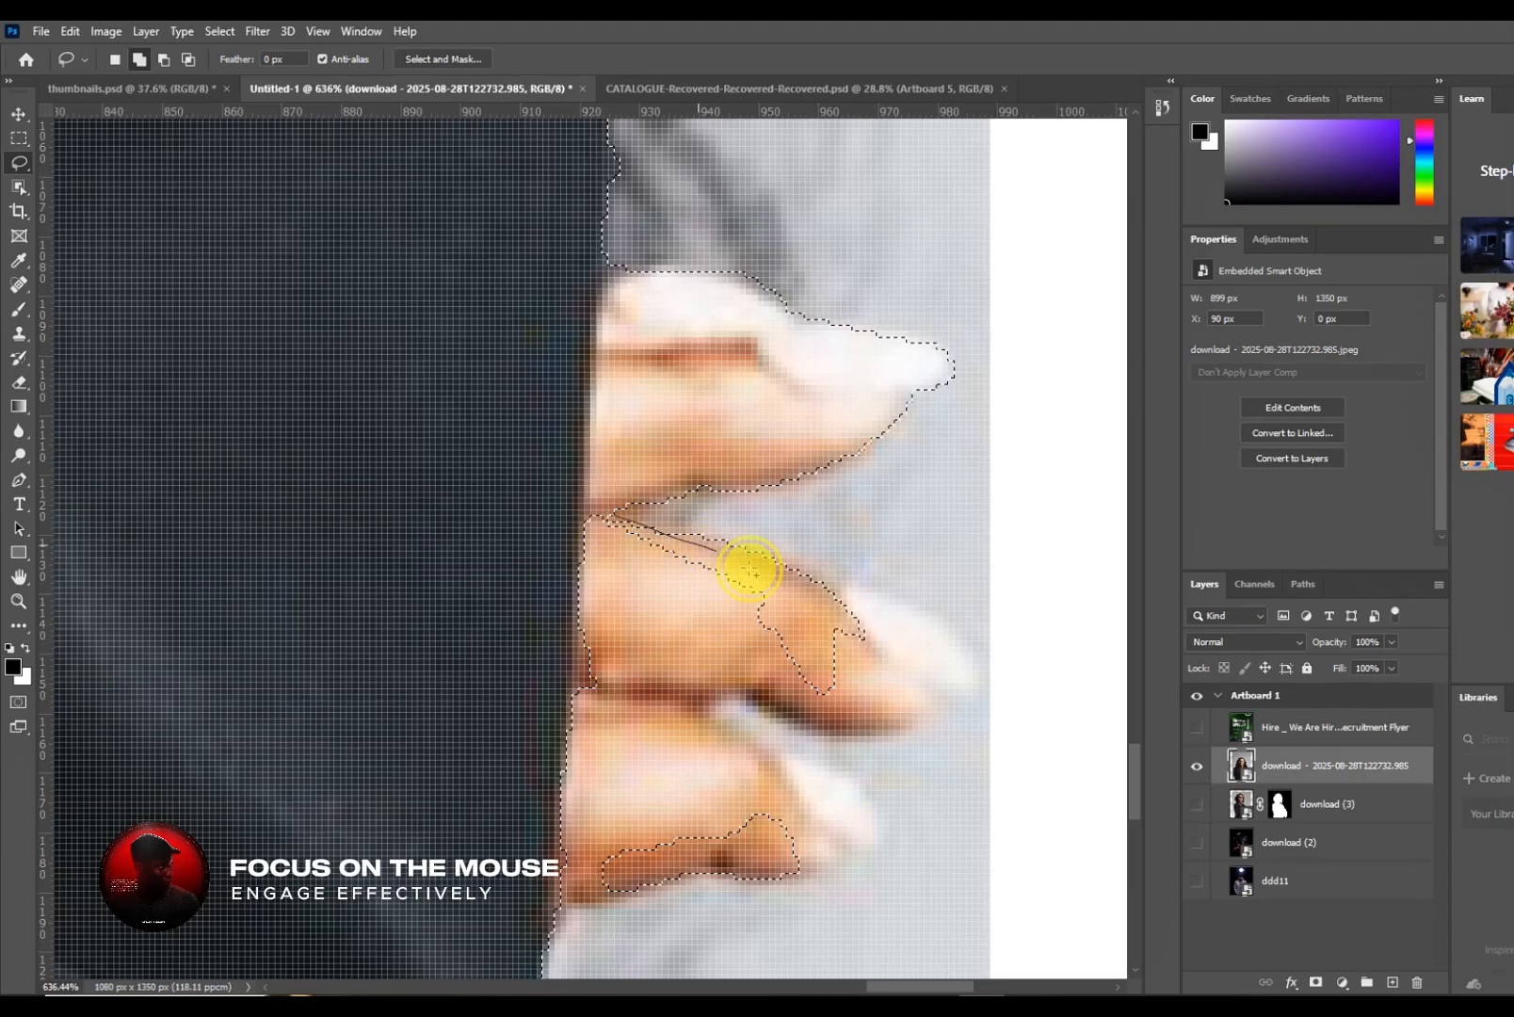
mouse_move(751, 568)
mouse_down()
mouse_move(781, 562)
mouse_move(665, 565)
mouse_up()
mouse_move(657, 707)
mouse_down()
mouse_move(737, 714)
mouse_move(846, 748)
mouse_move(866, 736)
mouse_move(749, 672)
mouse_move(839, 740)
mouse_move(710, 707)
mouse_move(821, 737)
mouse_move(816, 758)
mouse_move(807, 731)
mouse_move(905, 728)
mouse_up()
- Trace the lowest finger beside the sleeve, including its nail, into the woman's selection with the Lasso
drag(598, 497, 527, 697)
mouse_move(679, 706)
mouse_down()
mouse_move(666, 889)
mouse_move(596, 721)
mouse_up()
scroll(588, 744, down, 2)
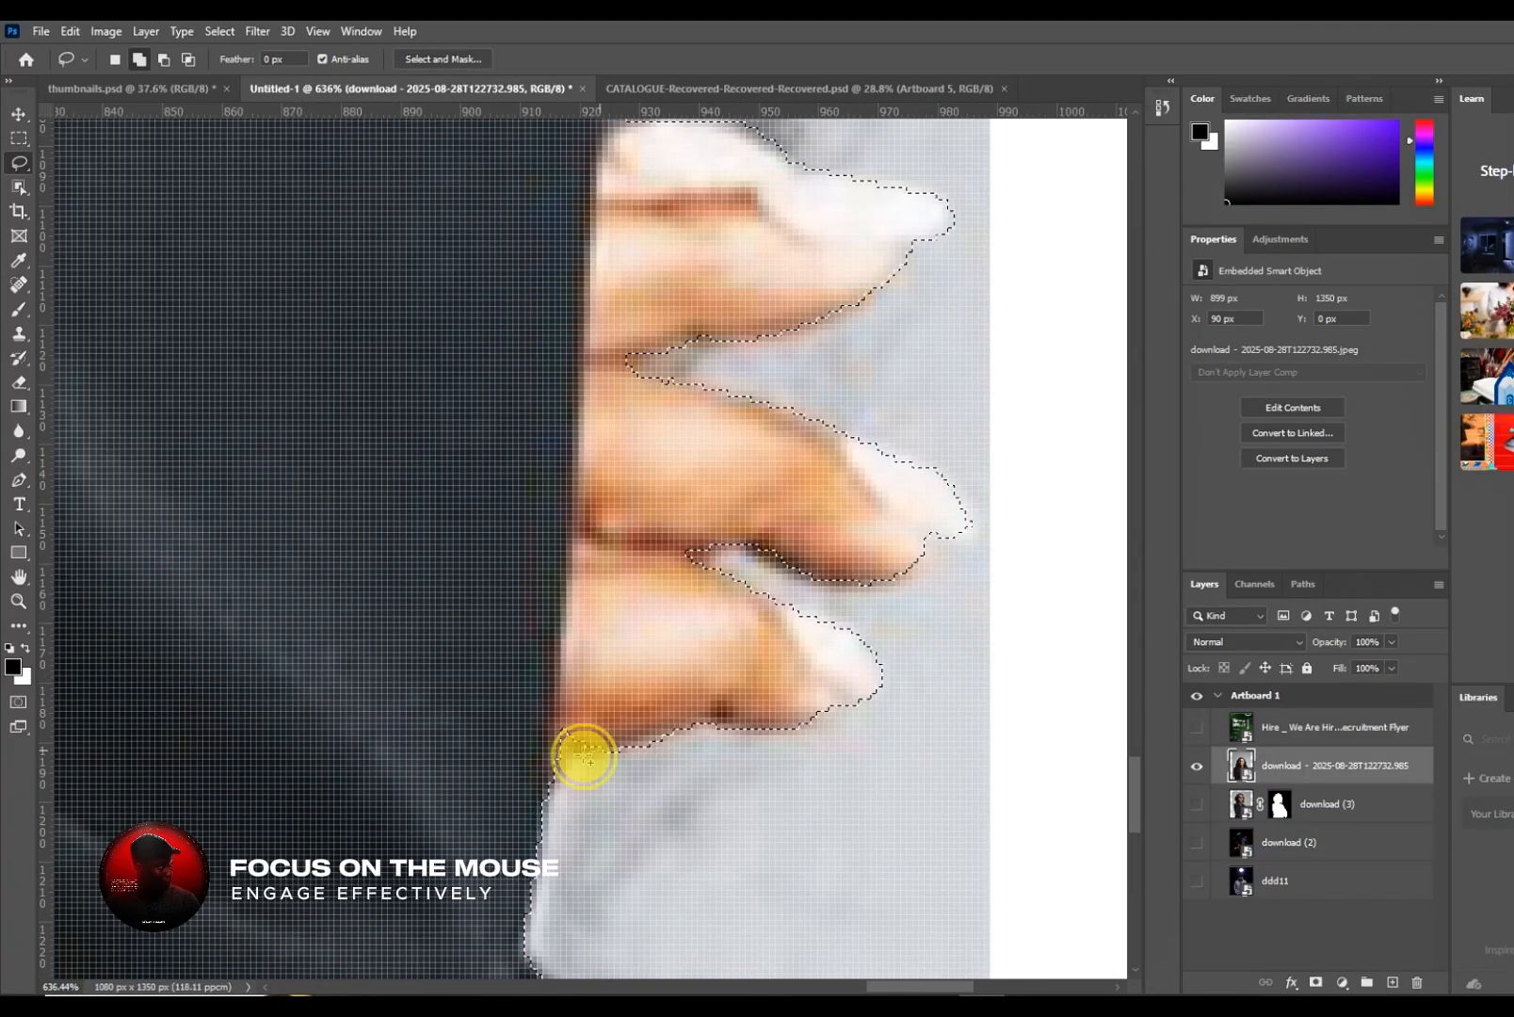
- Examine the selection around the added fingers and the outline of the whole figure on Artboard 1
scroll(642, 366, down, 5)
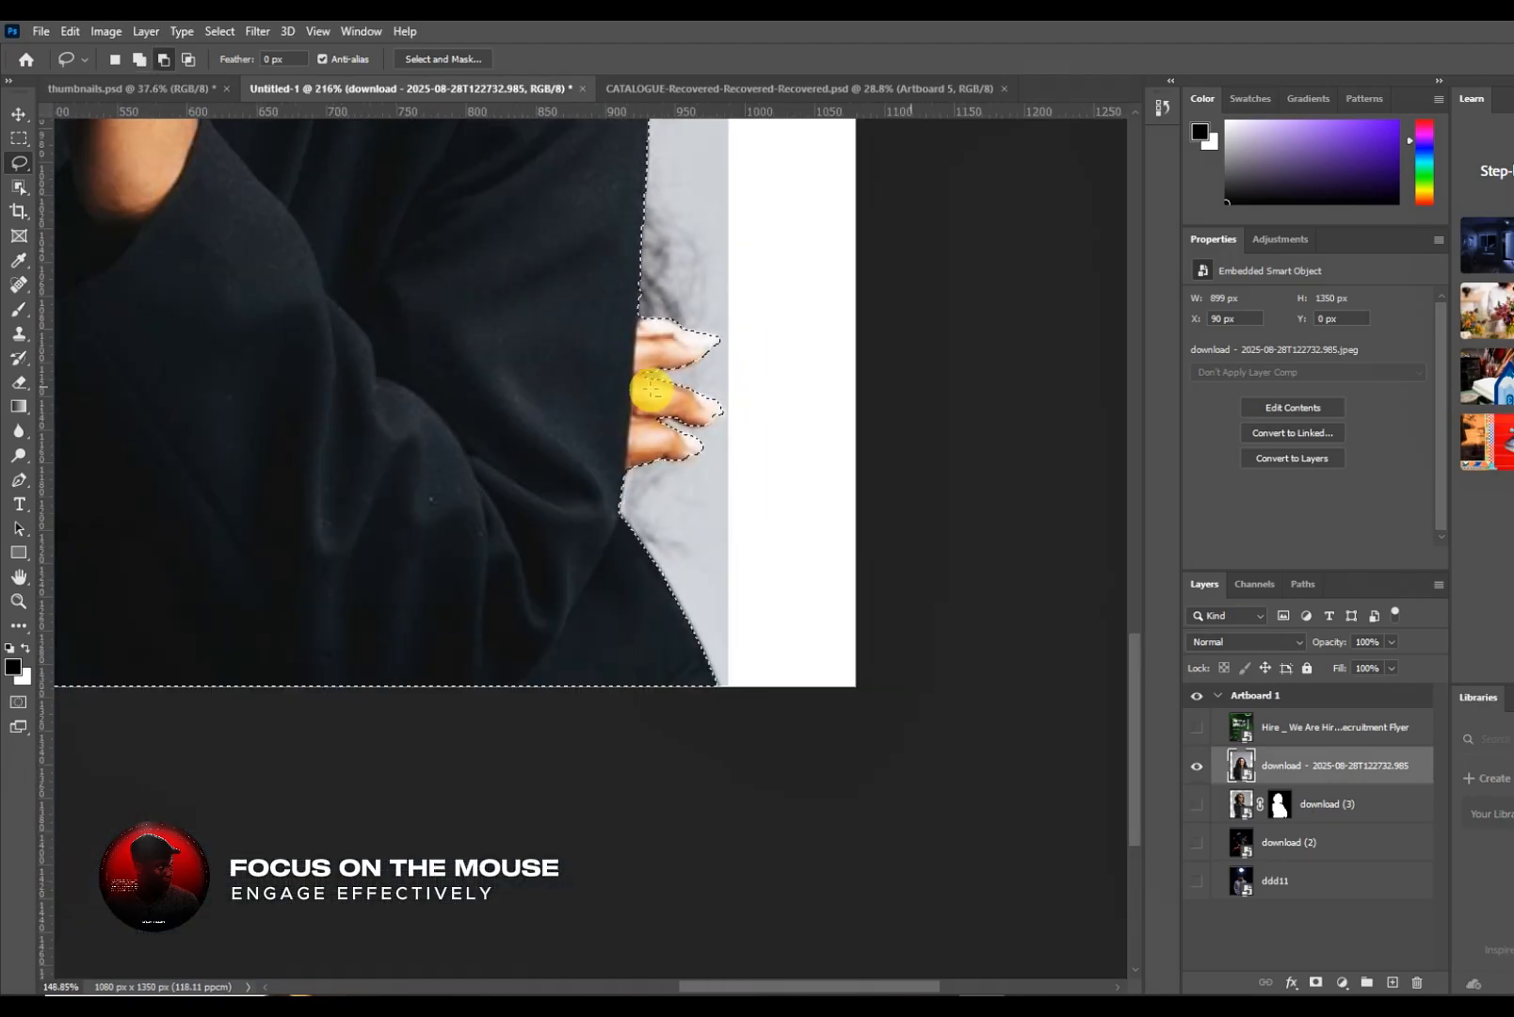
scroll(652, 388, down, 4)
scroll(650, 405, down, 1)
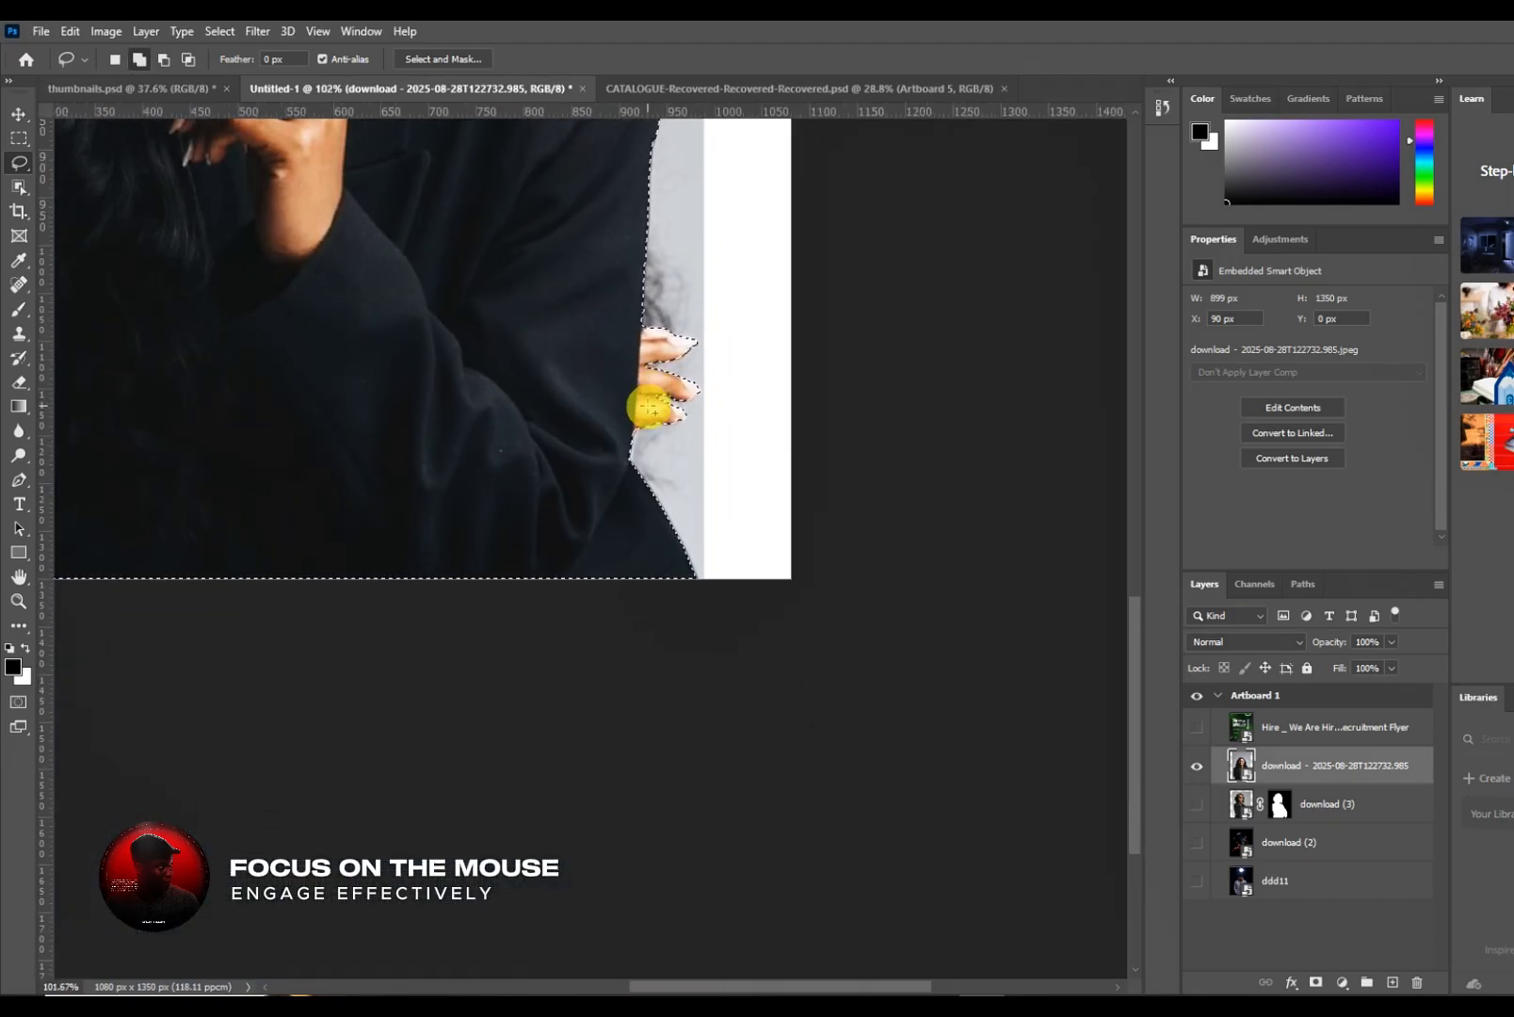
scroll(649, 407, down, 1)
scroll(643, 411, up, 3)
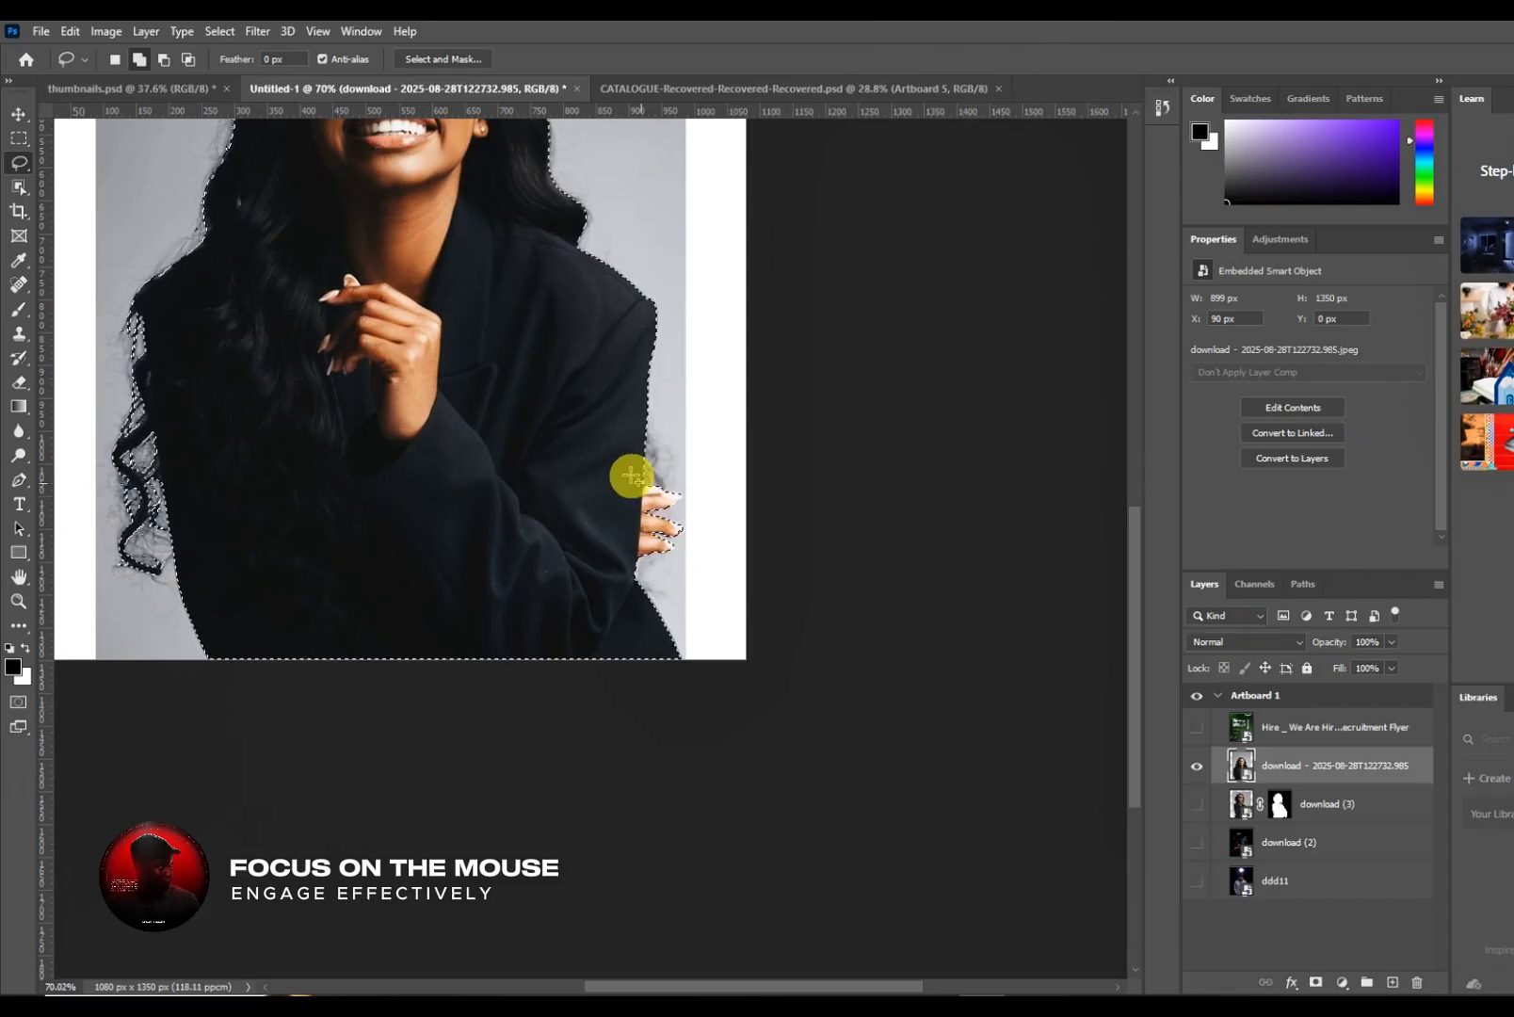
scroll(622, 509, left, 2)
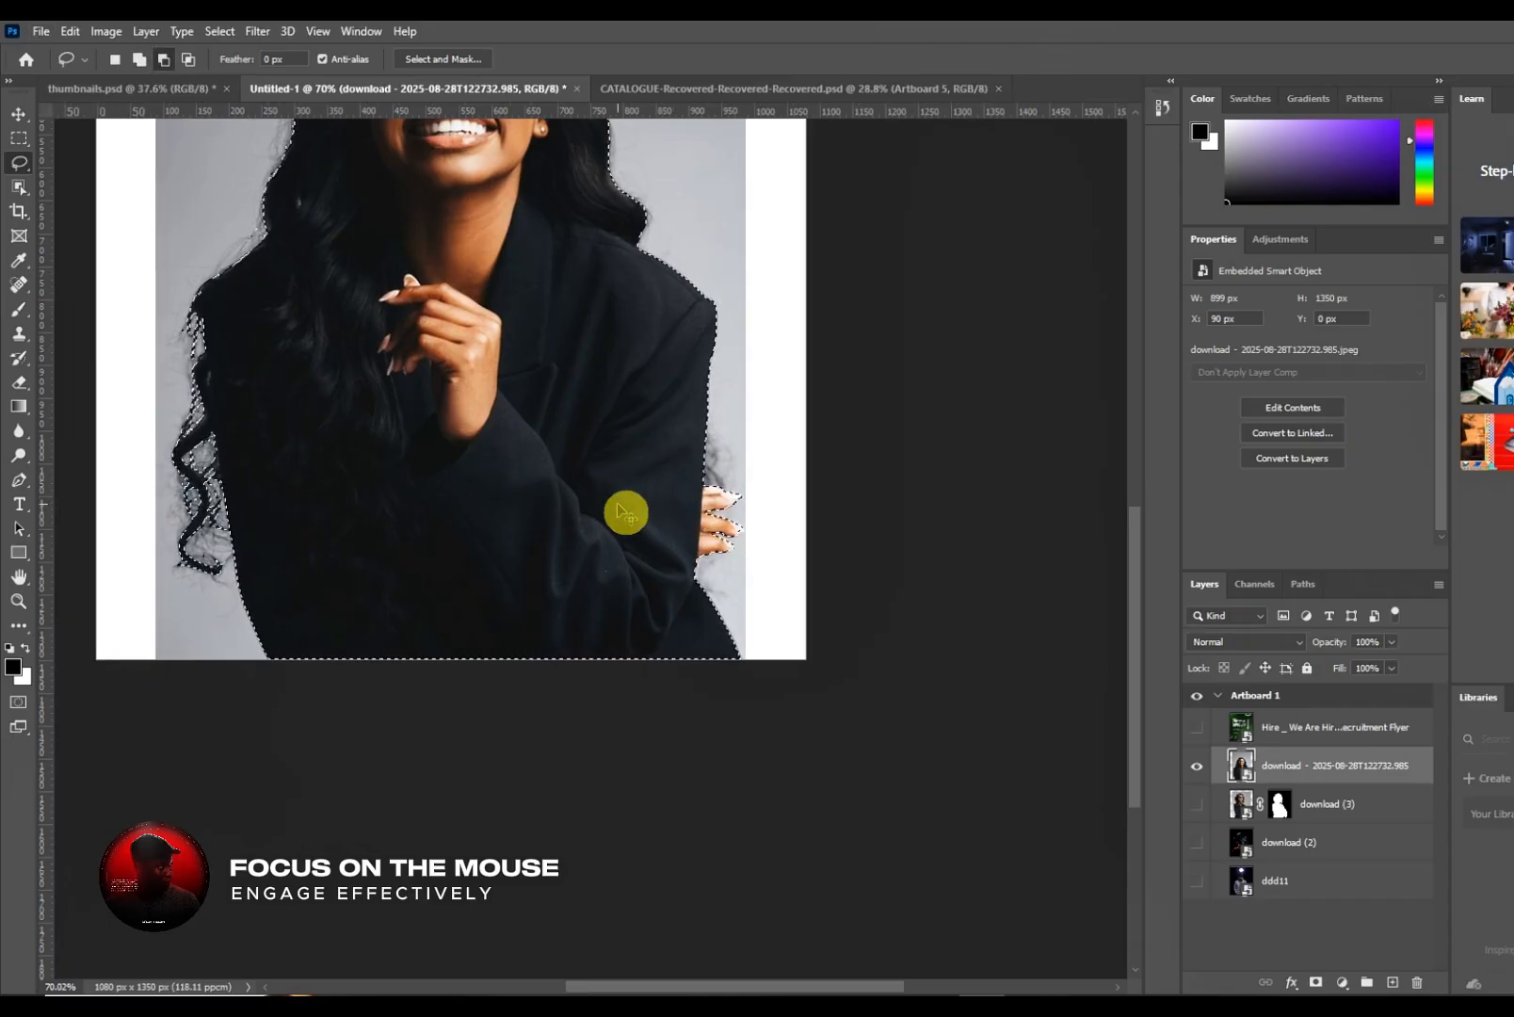
scroll(629, 507, left, 1)
scroll(623, 496, down, 1)
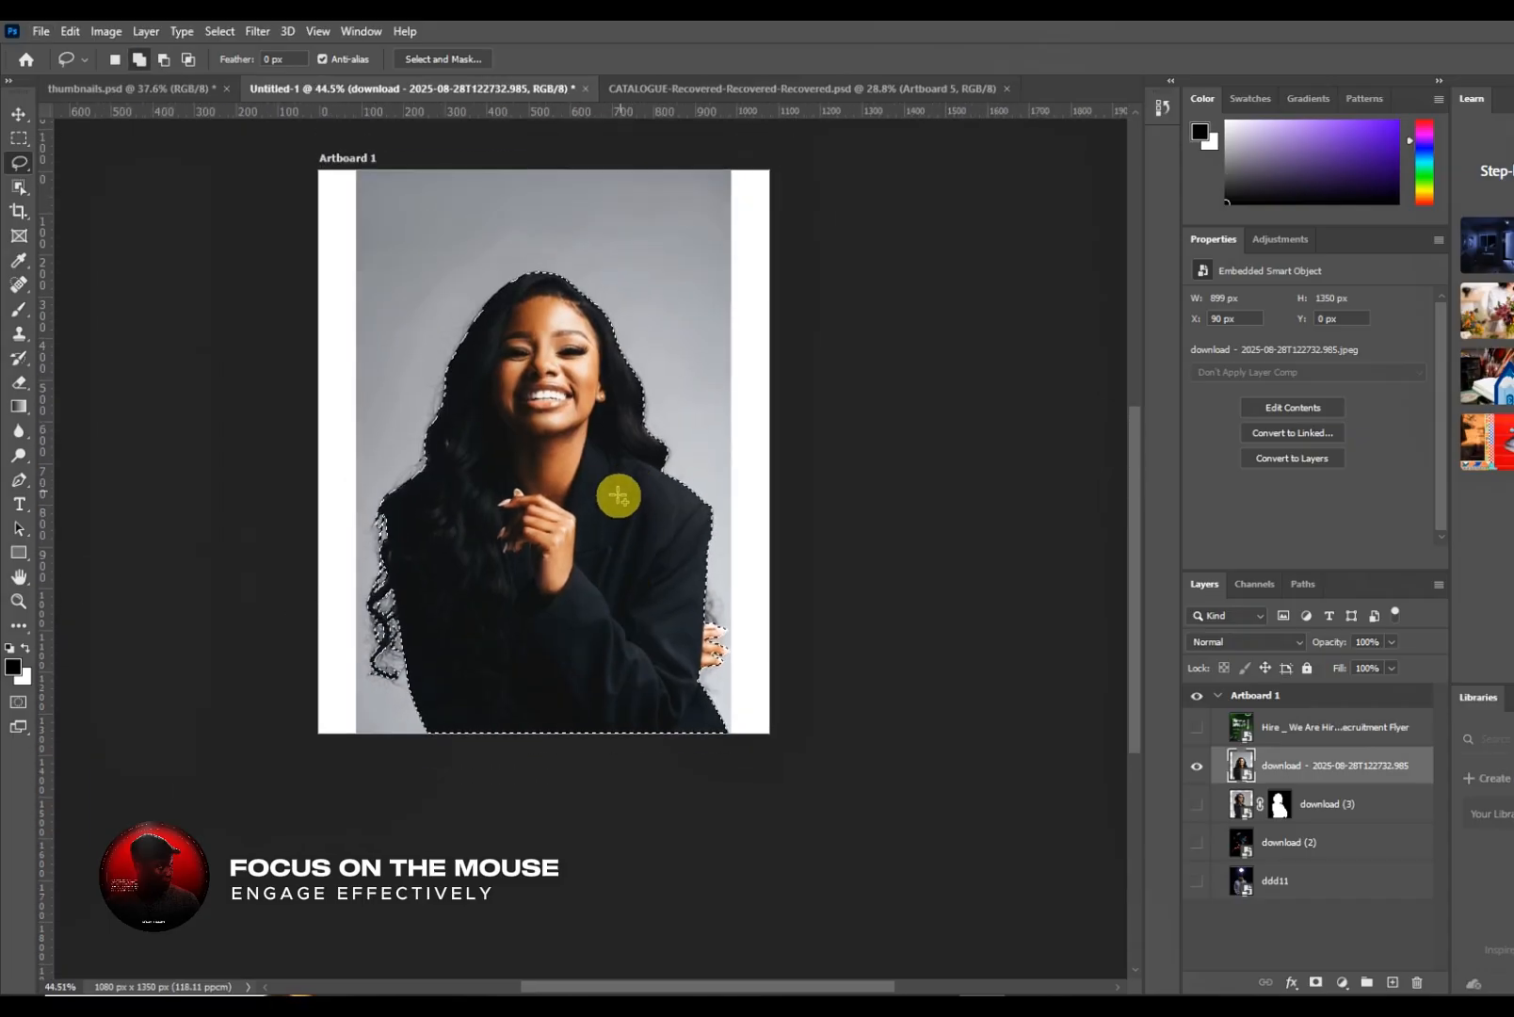
- Add the stray hair strand beside the woman's upper hair to the selection with the Lasso, and undo the second strand's trace
scroll(618, 496, up, 1)
scroll(352, 447, up, 2)
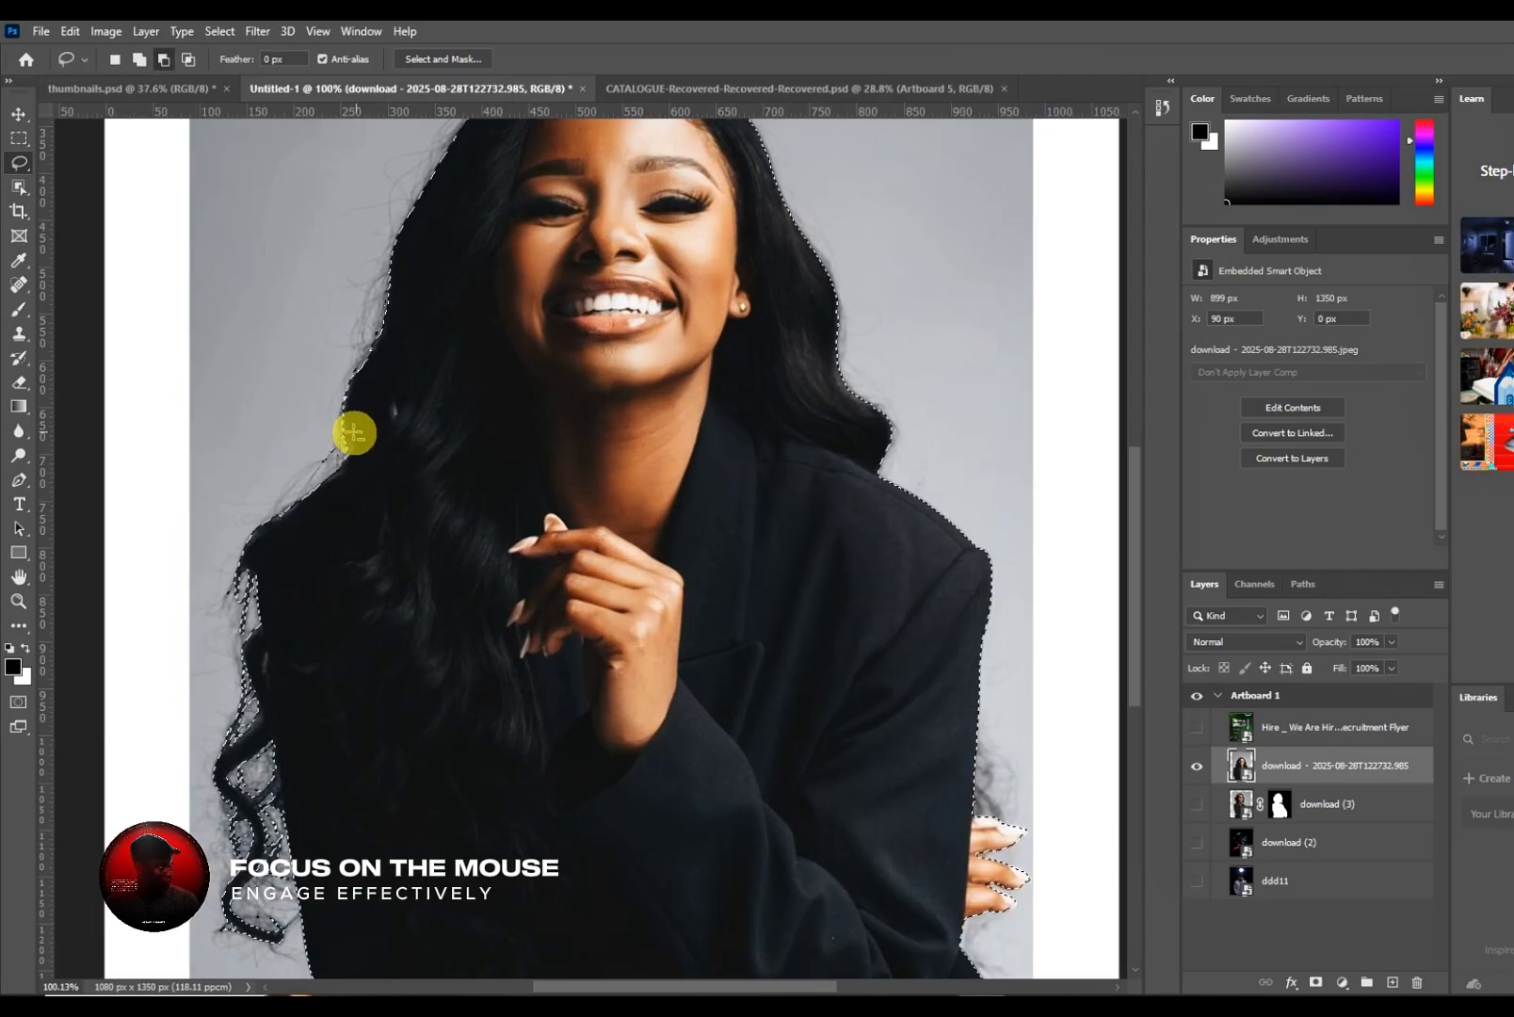
scroll(354, 433, up, 2)
scroll(365, 399, up, 3)
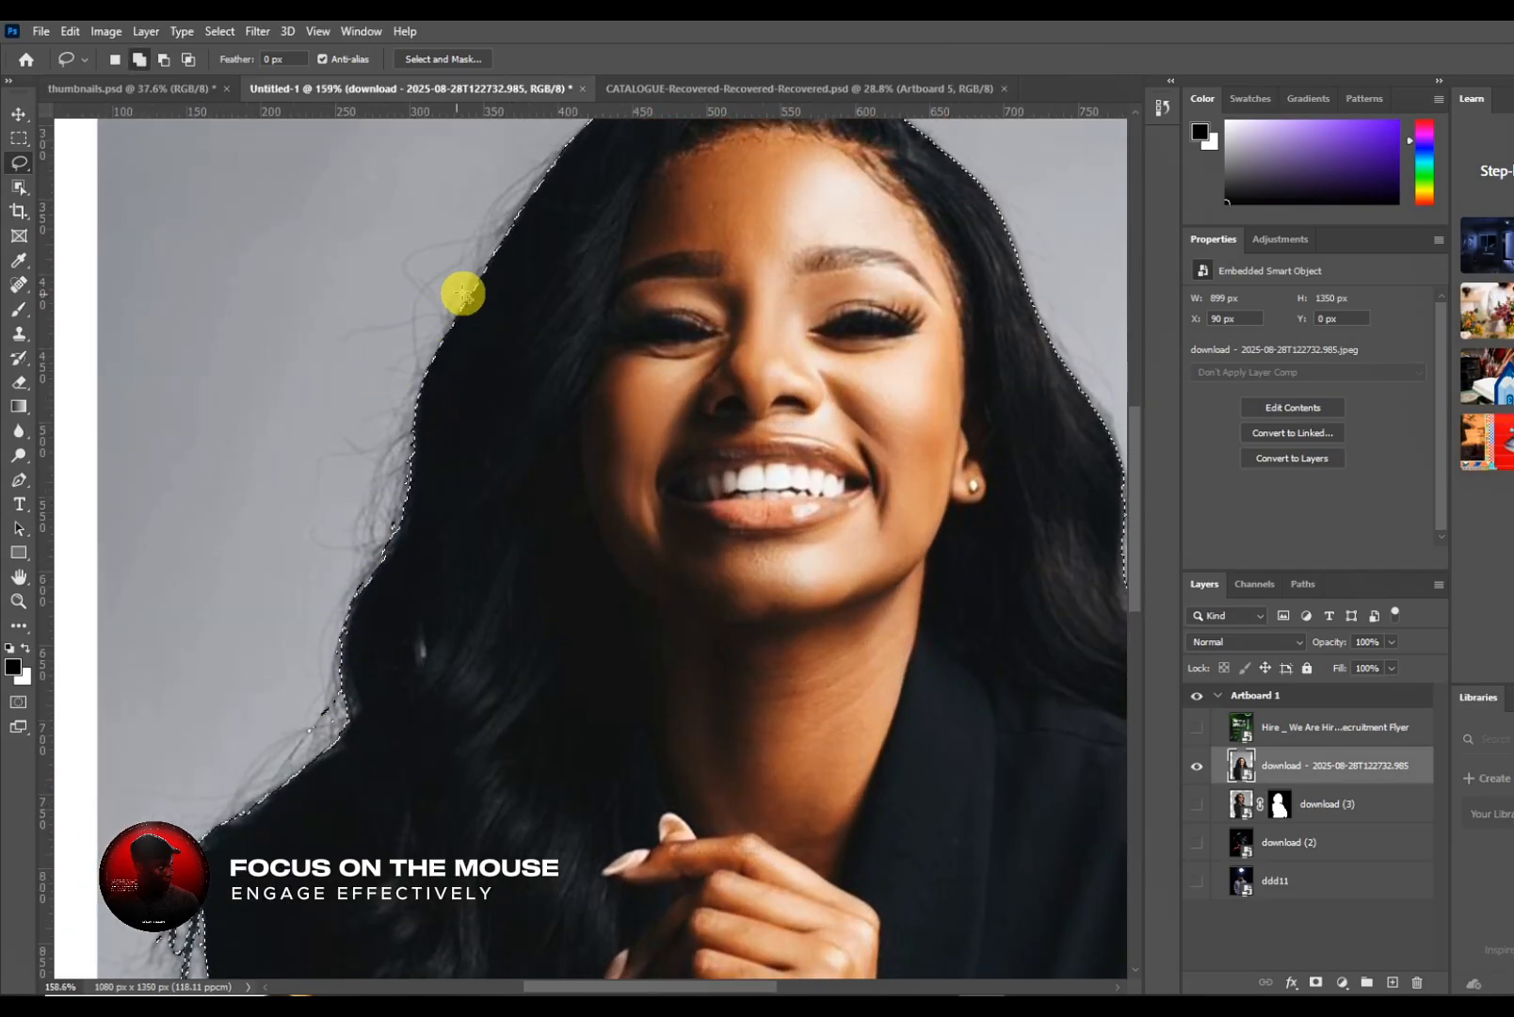
drag(557, 151, 558, 150)
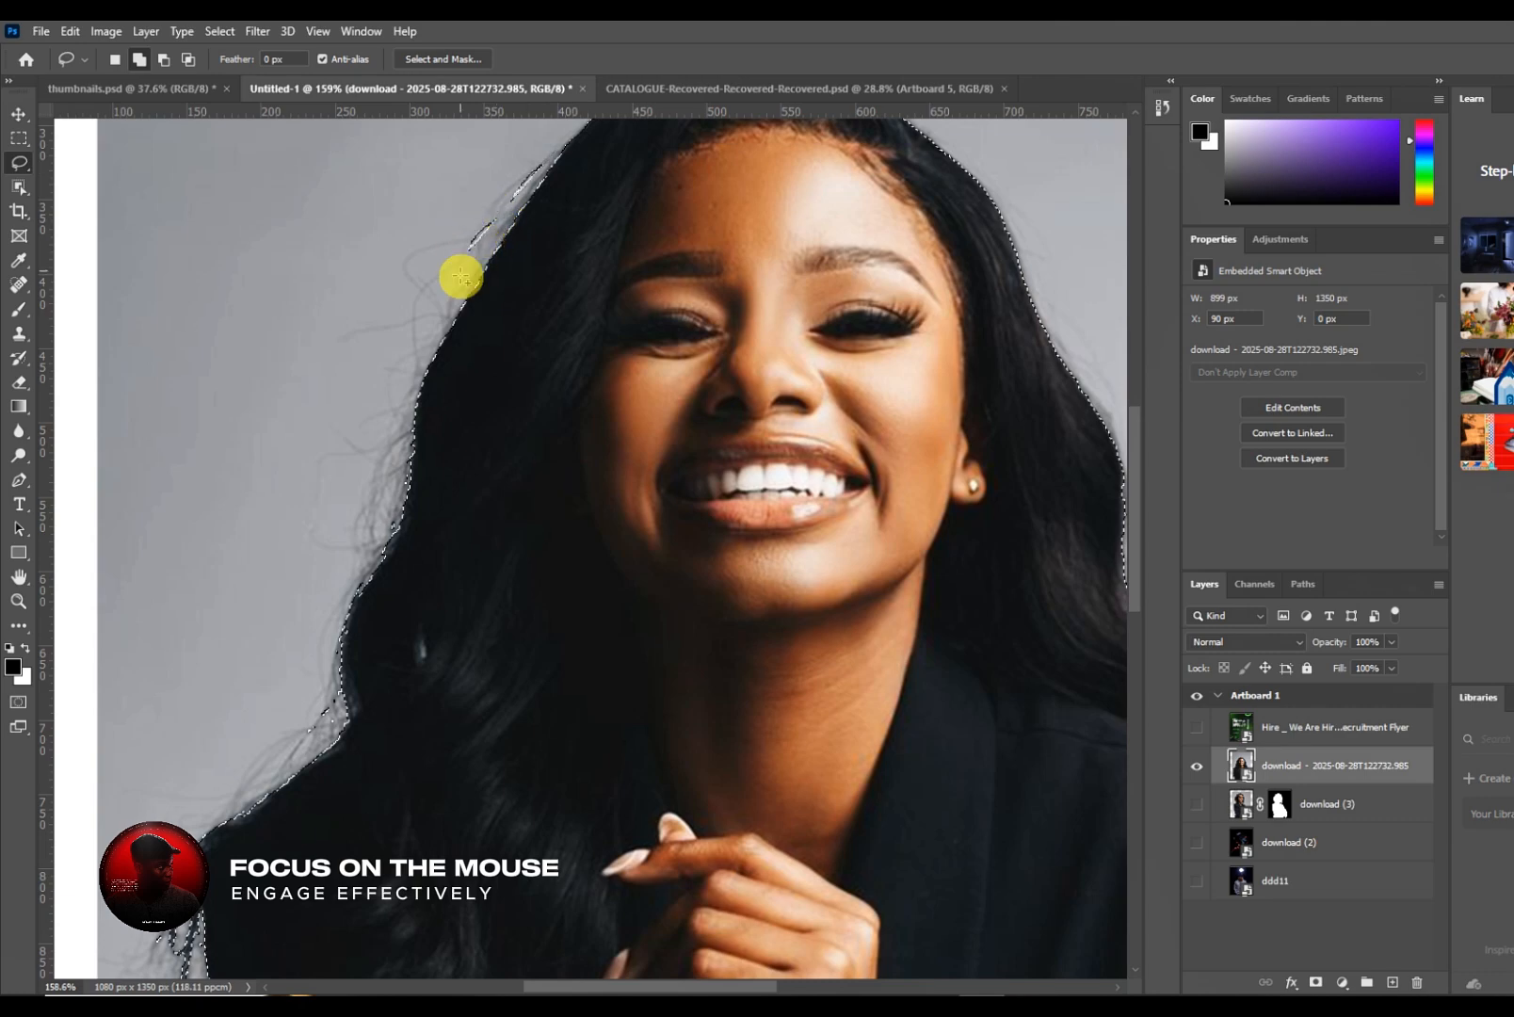
drag(432, 306, 402, 356)
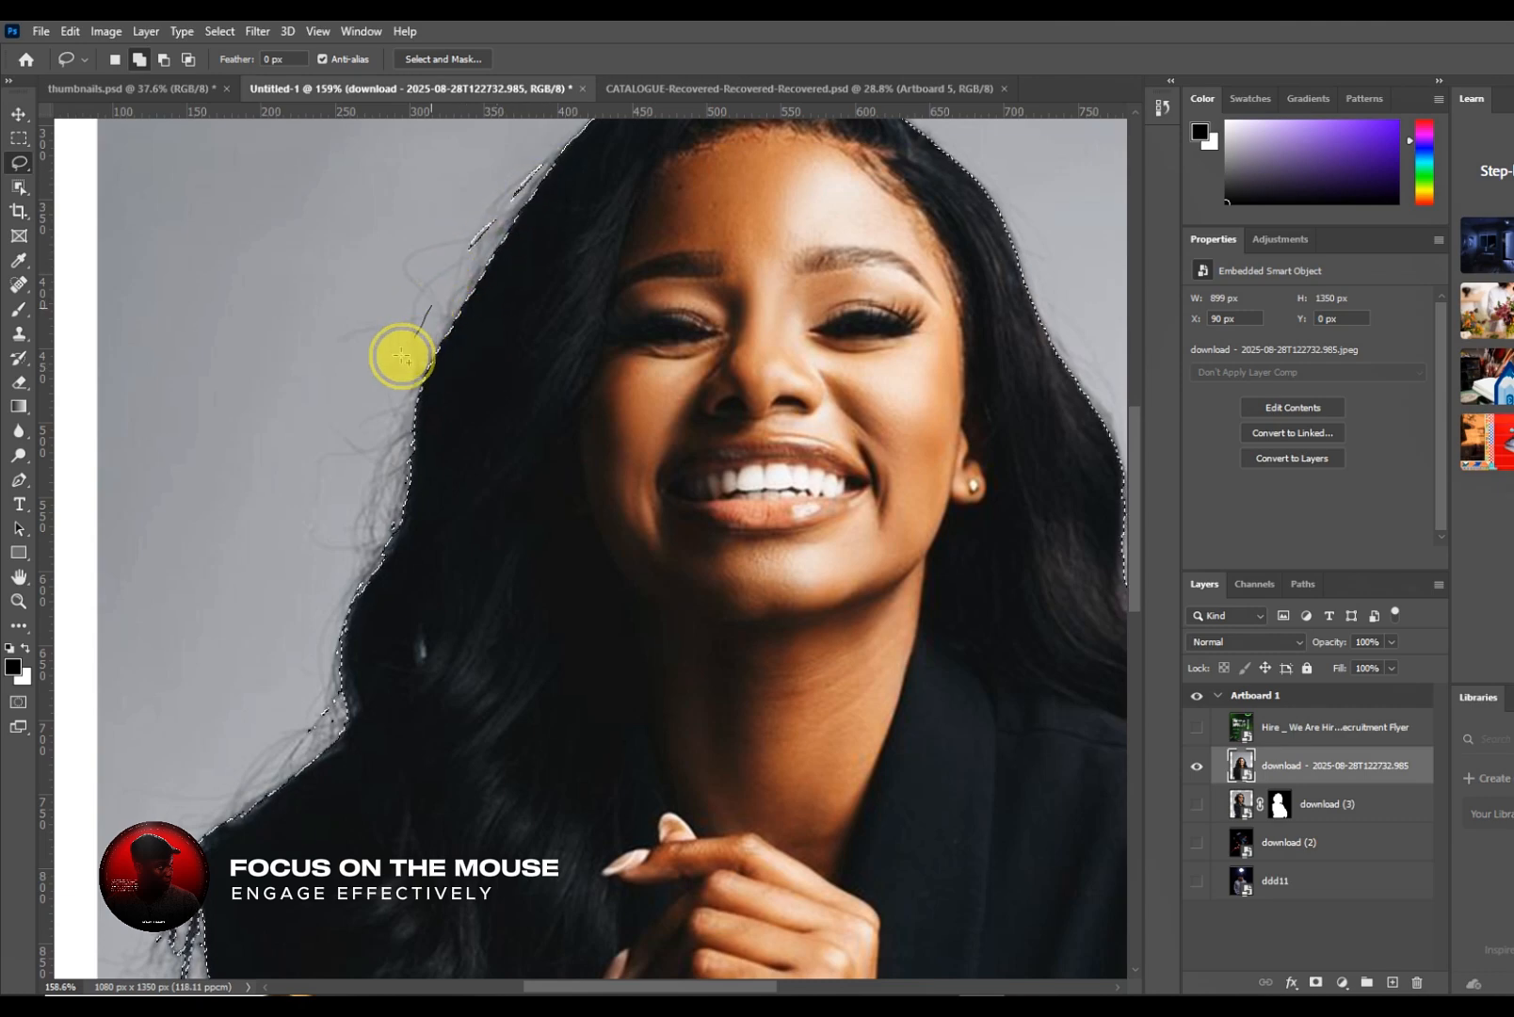
key(ctrl+z)
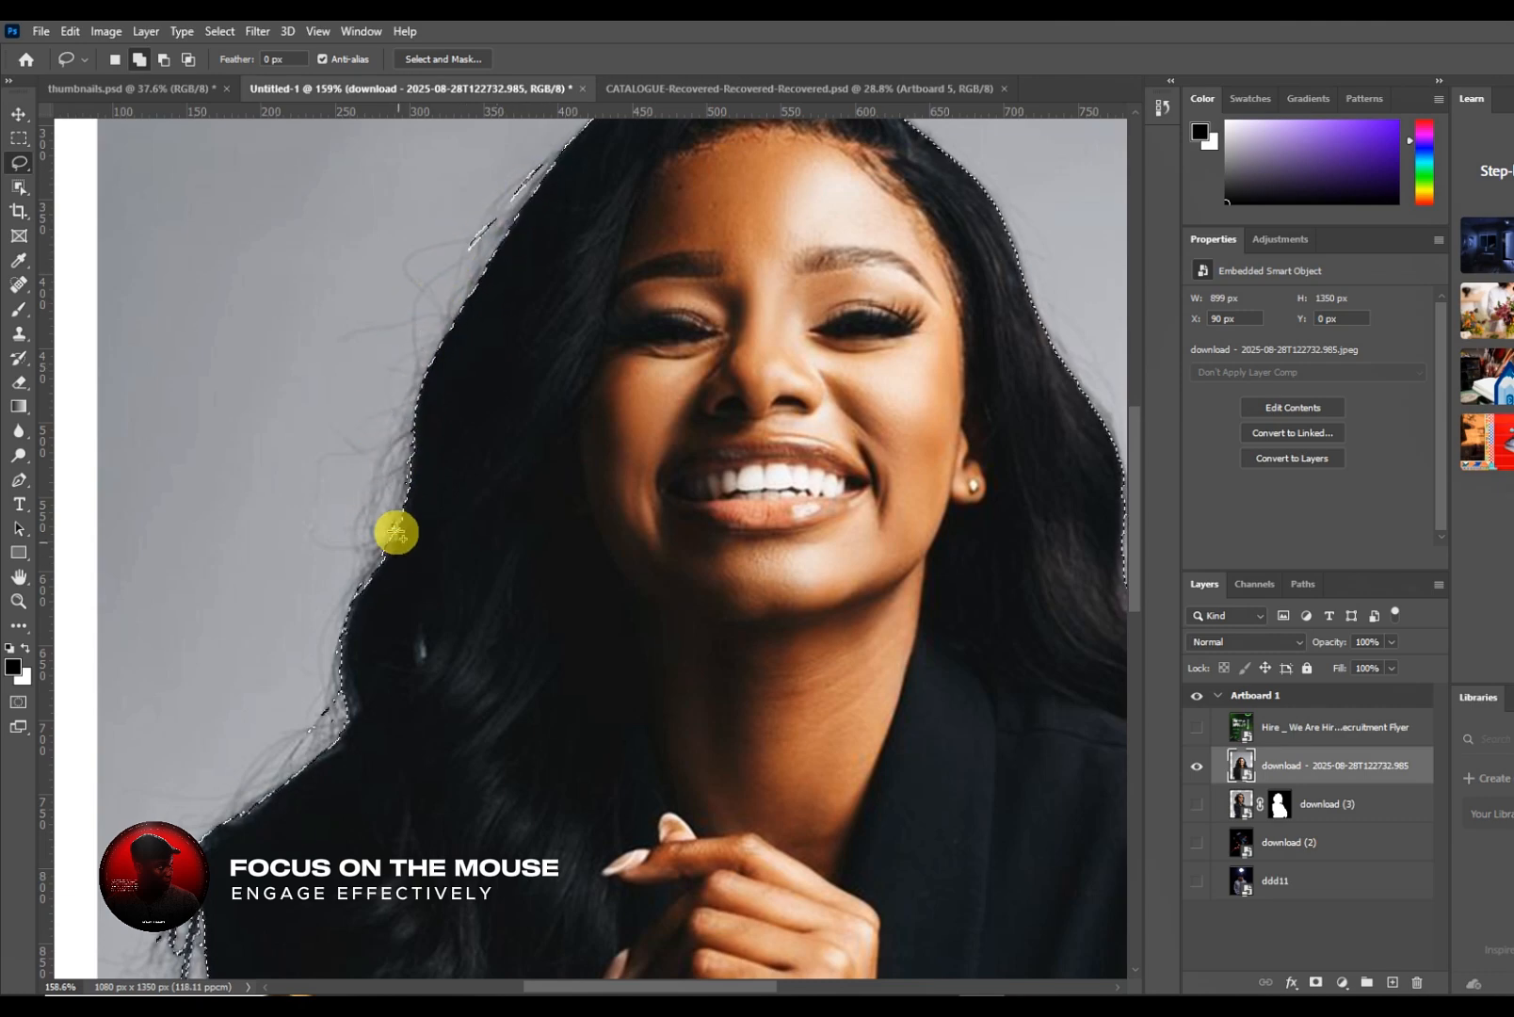
- Add a layer mask from the selection to the smiling woman's layer to hide the grey background
scroll(406, 430, down, 5)
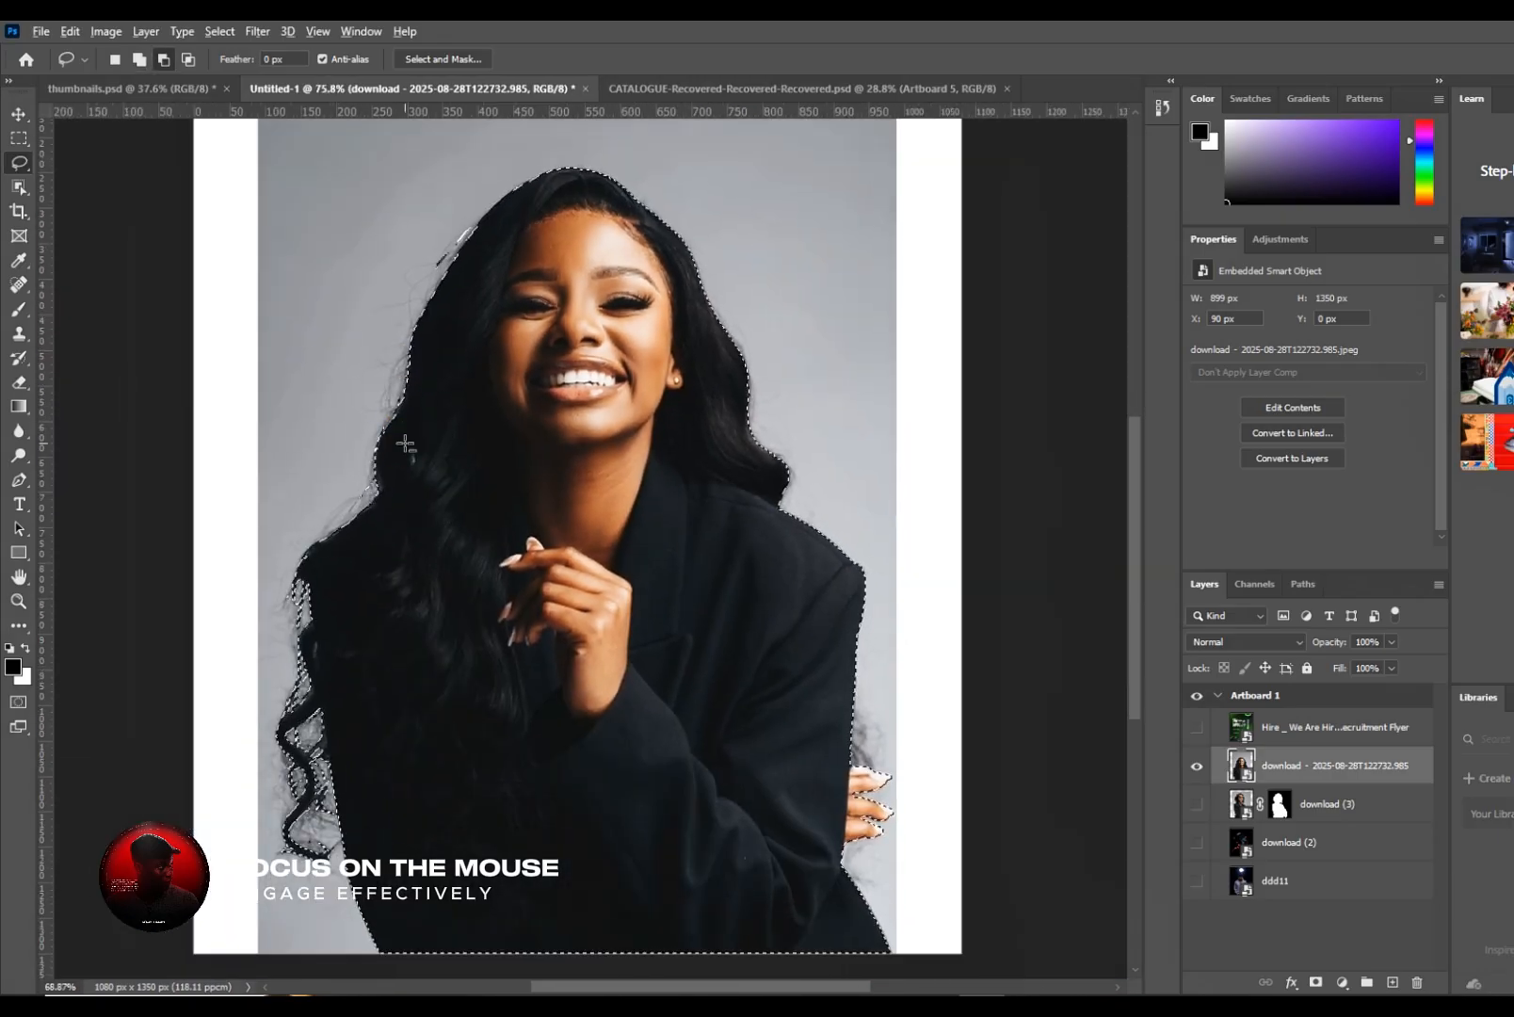
scroll(406, 433, down, 1)
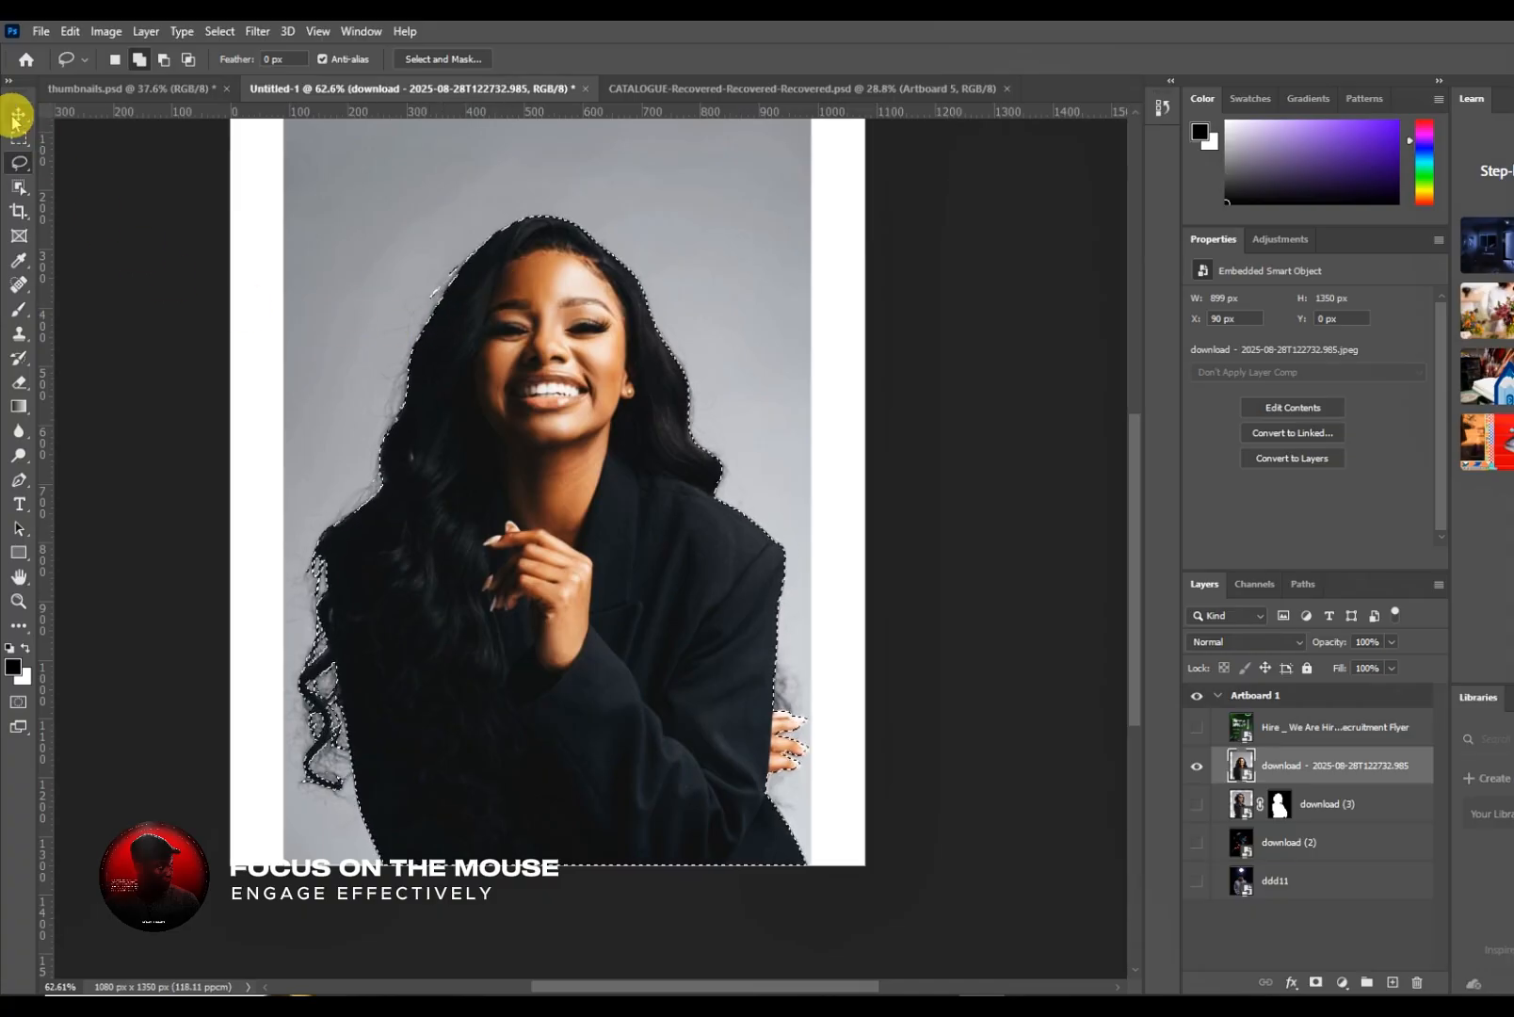
click(1315, 983)
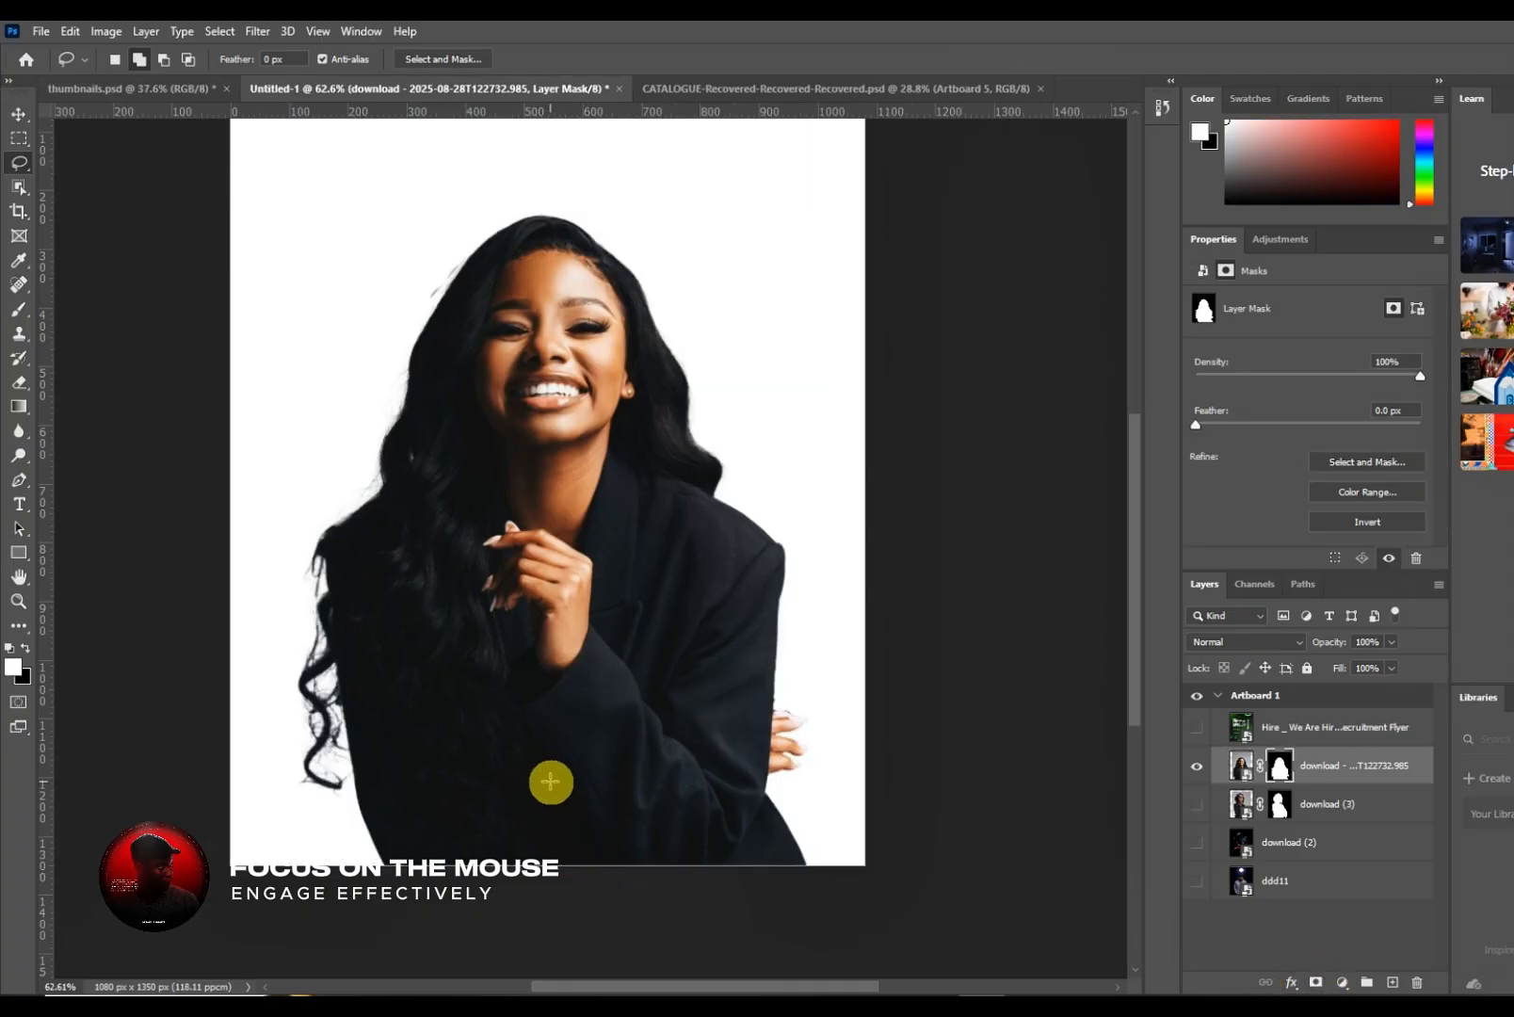
scroll(552, 779, down, 2)
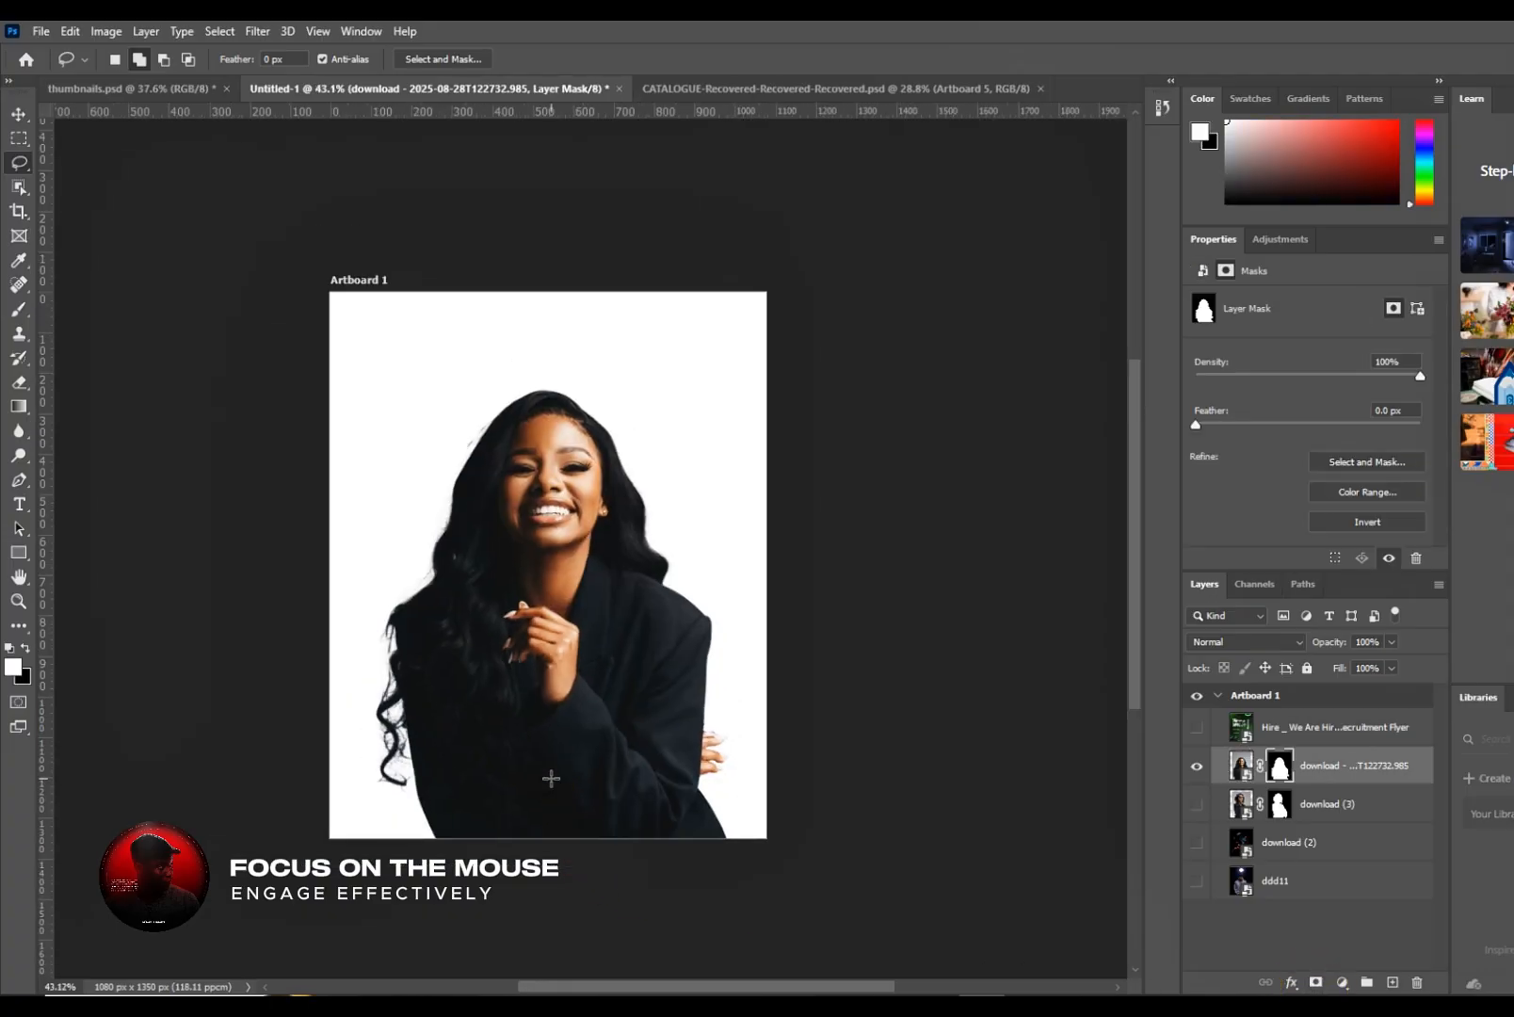
- Switch to the Move tool, then select the ddd11 layer and make it visible
click(16, 115)
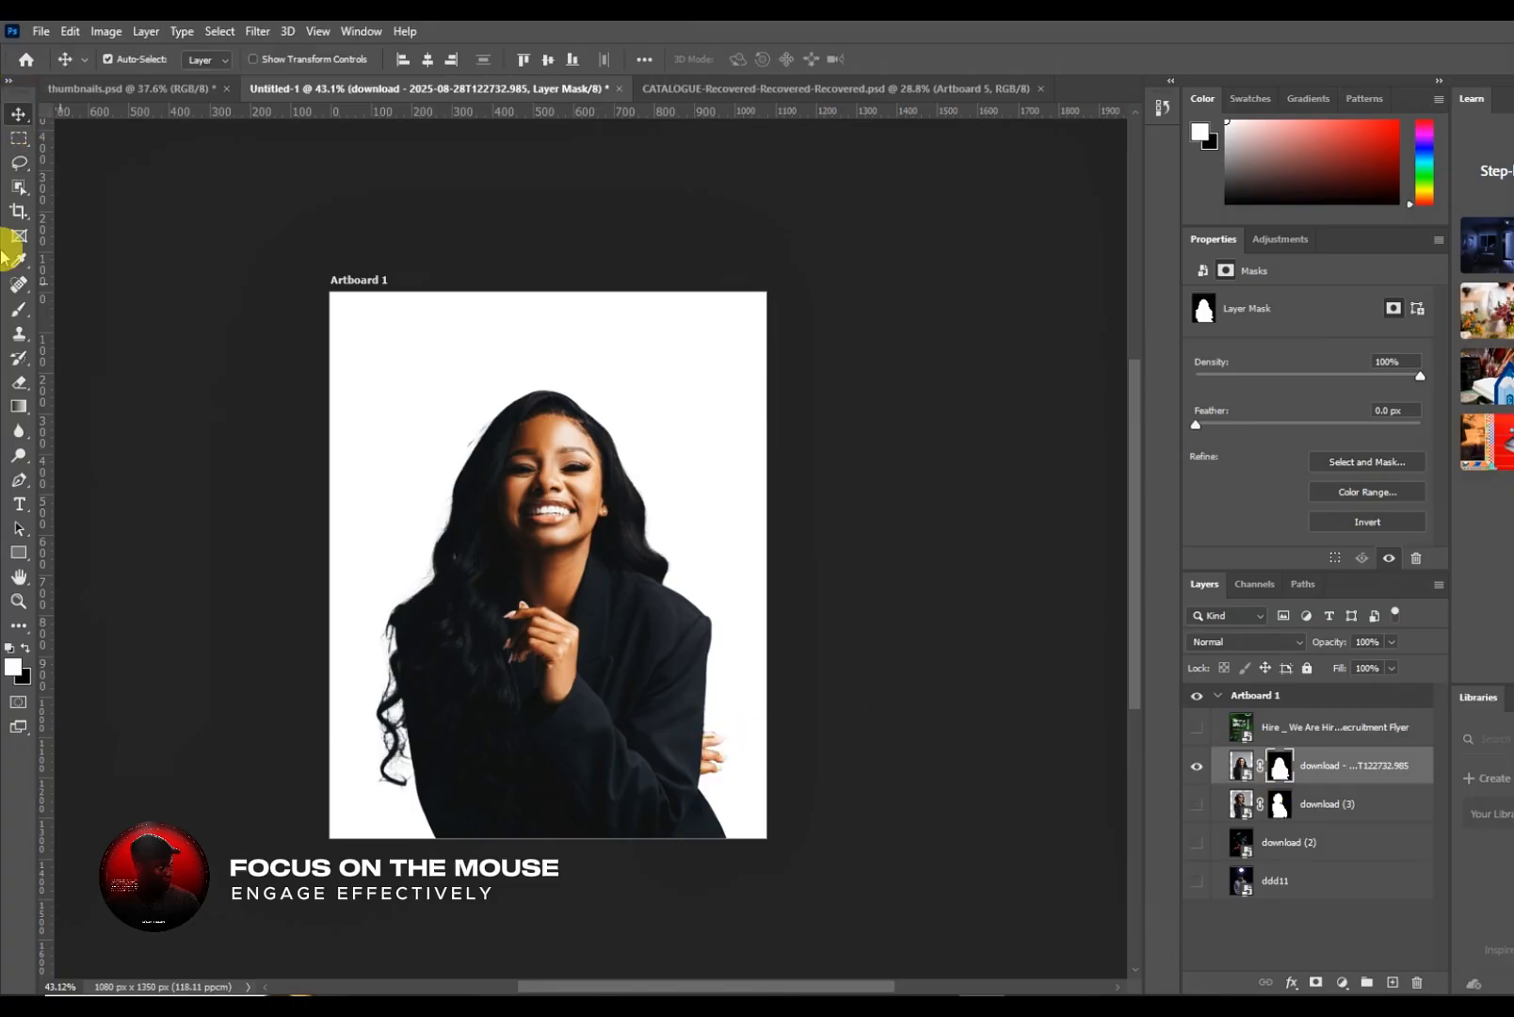
click(17, 167)
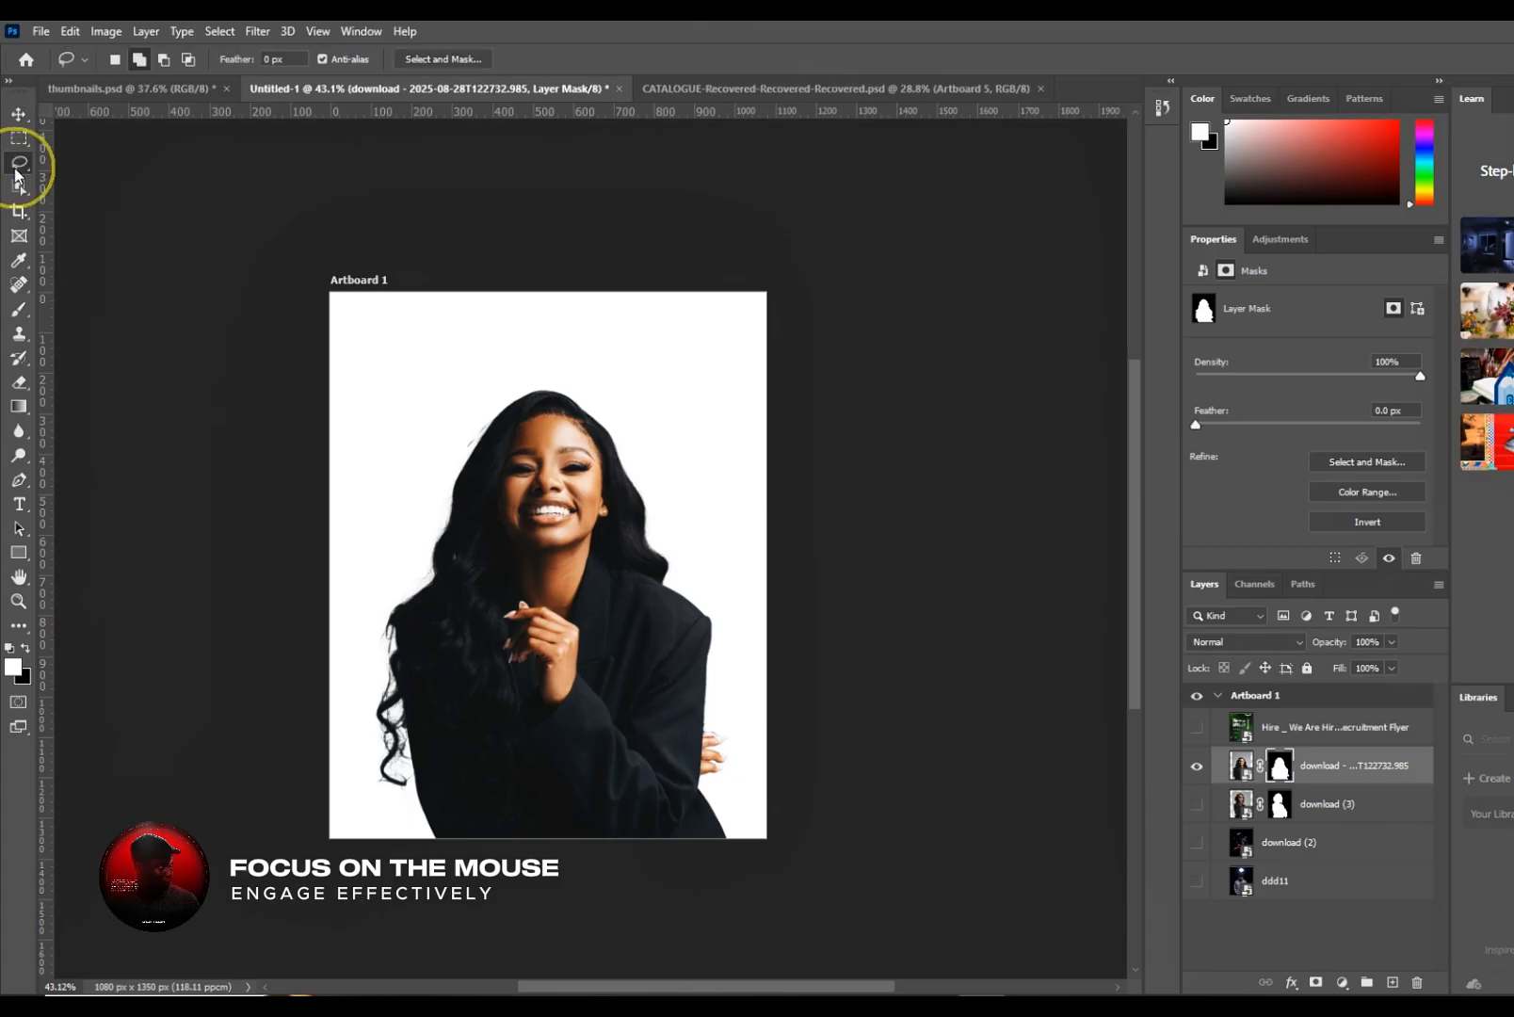
click(17, 114)
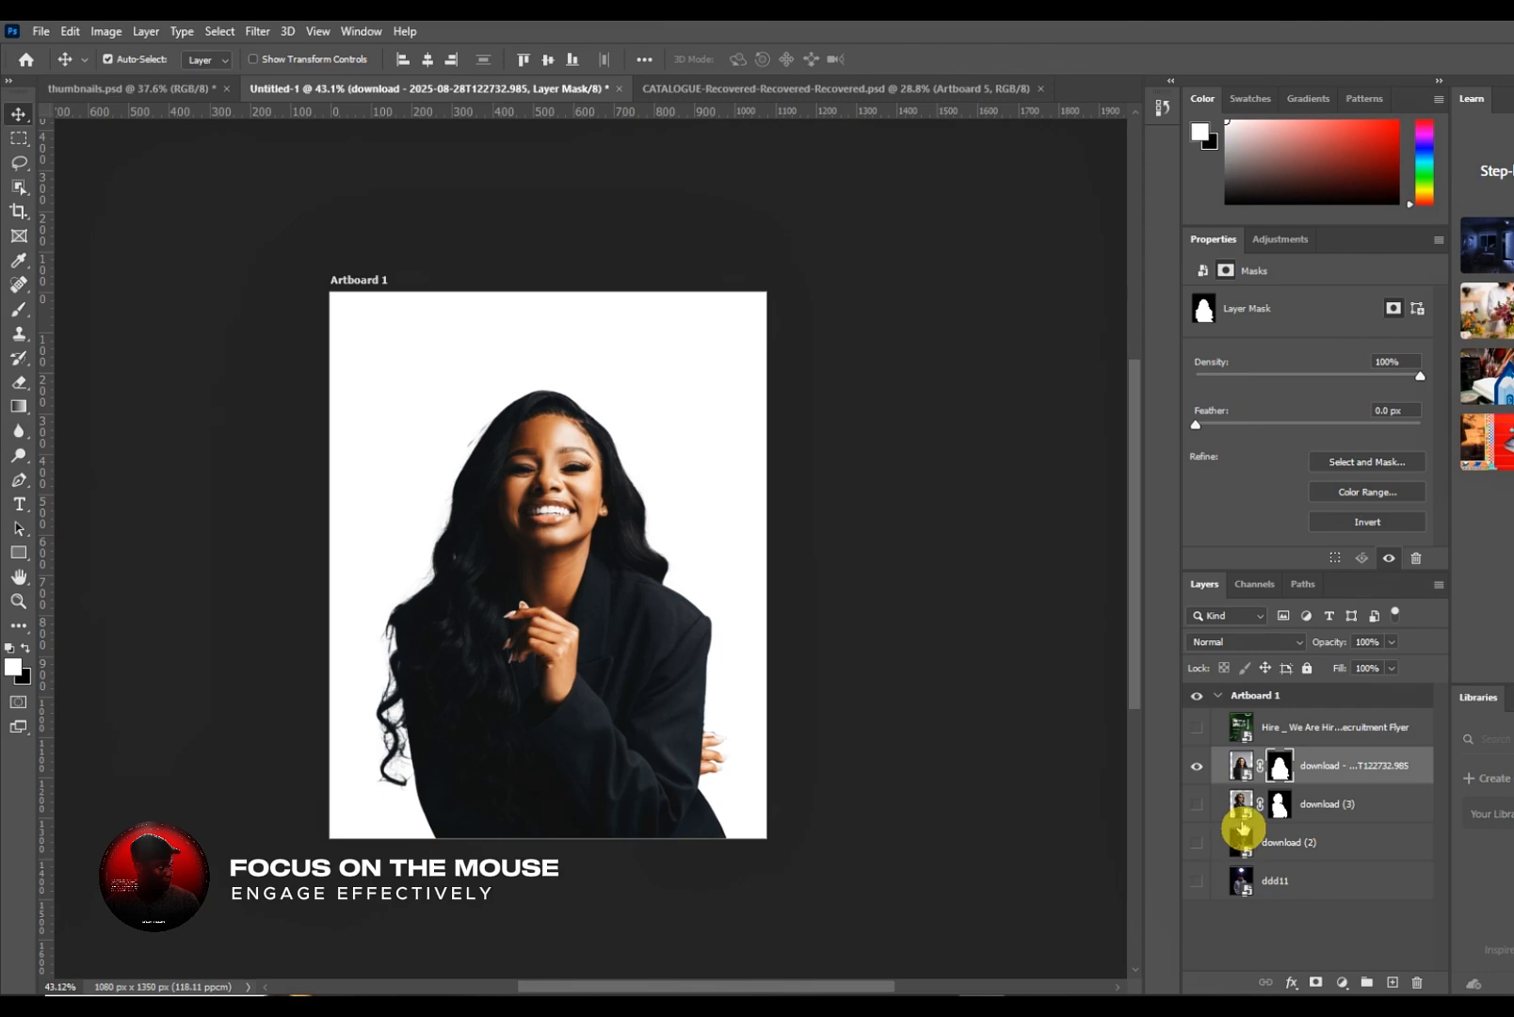
click(1243, 890)
click(1197, 882)
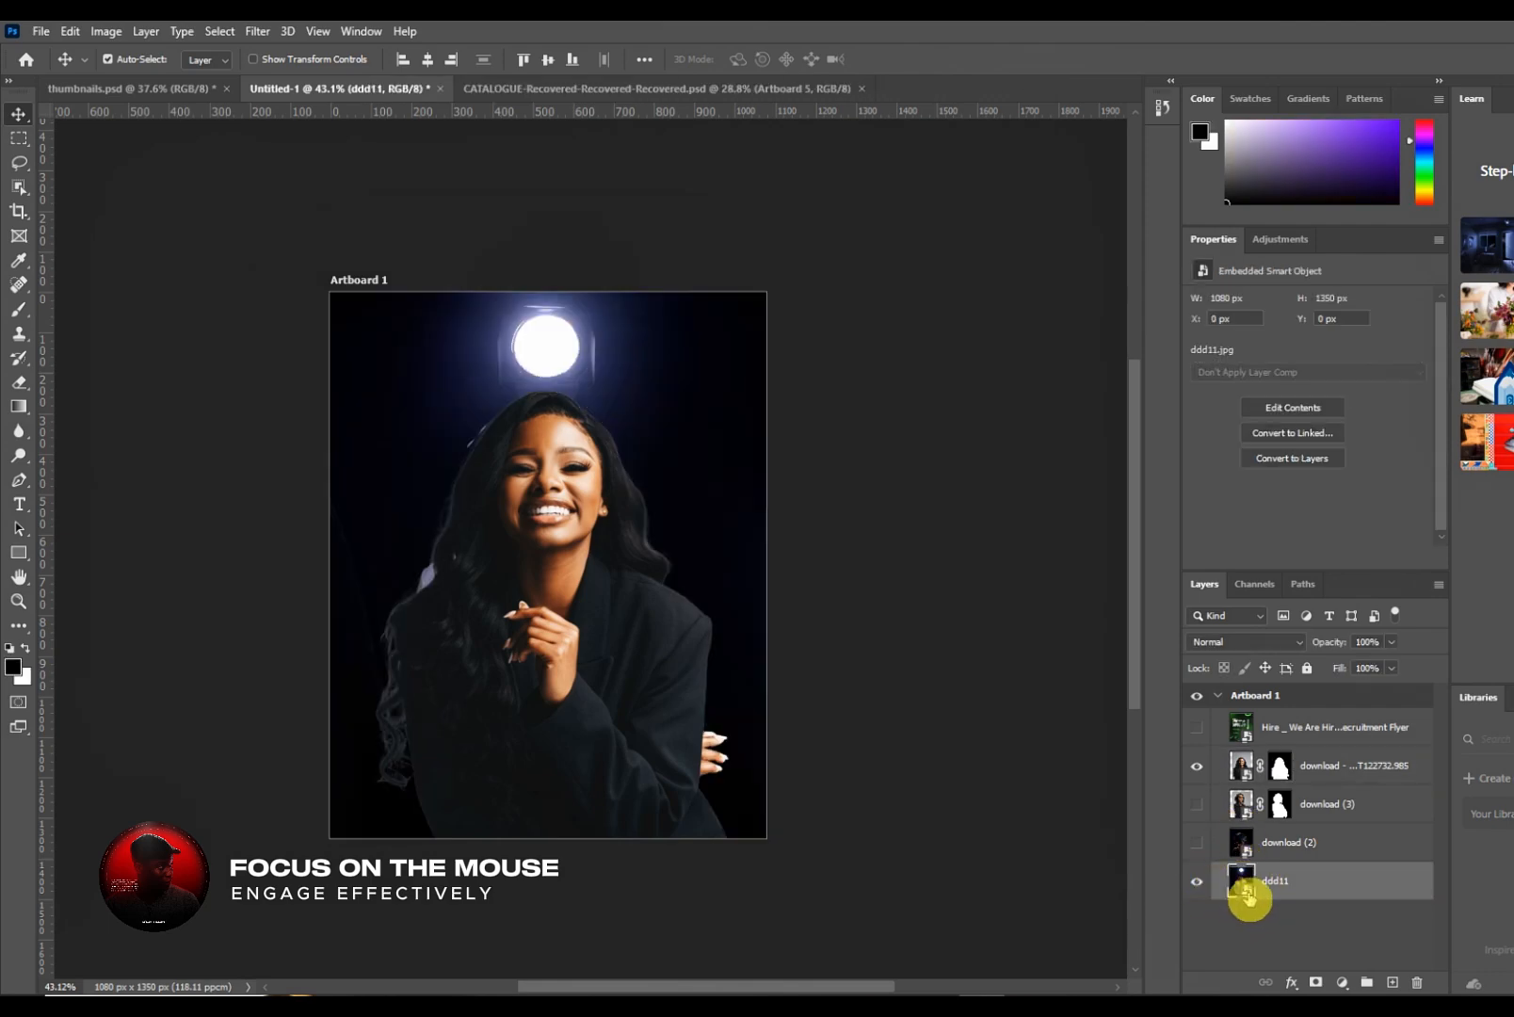
- Toggle the masked woman's layer to compare it against the ddd11 photo, and leave the masked layer hidden
click(1198, 774)
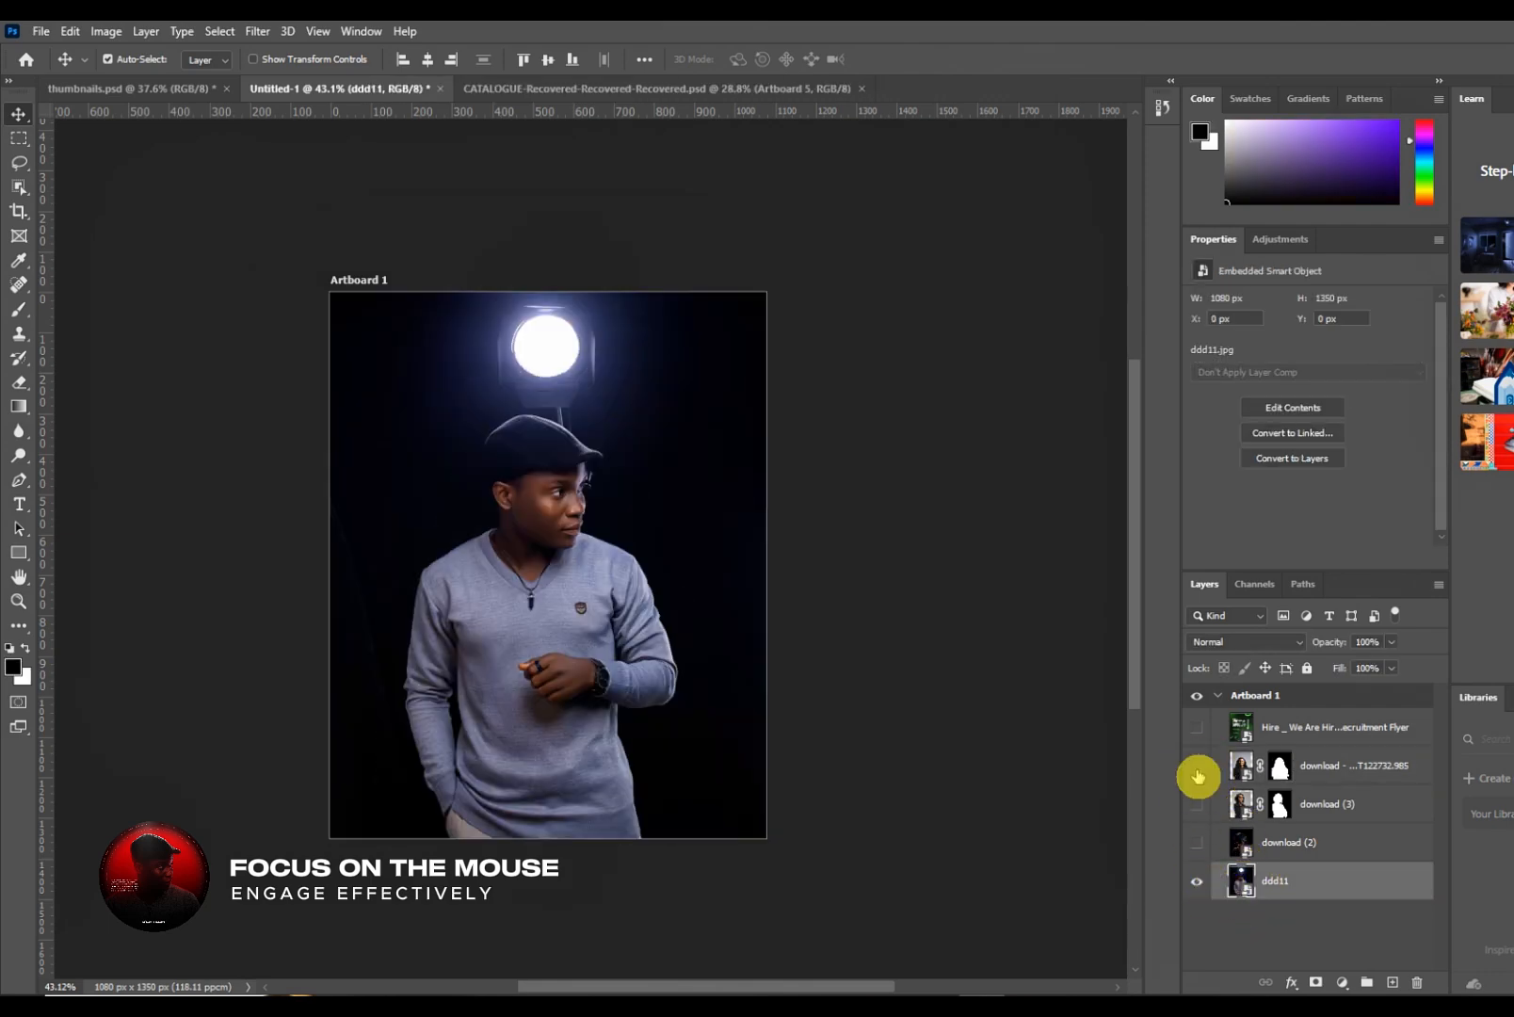
click(1198, 770)
click(1198, 770)
click(1198, 769)
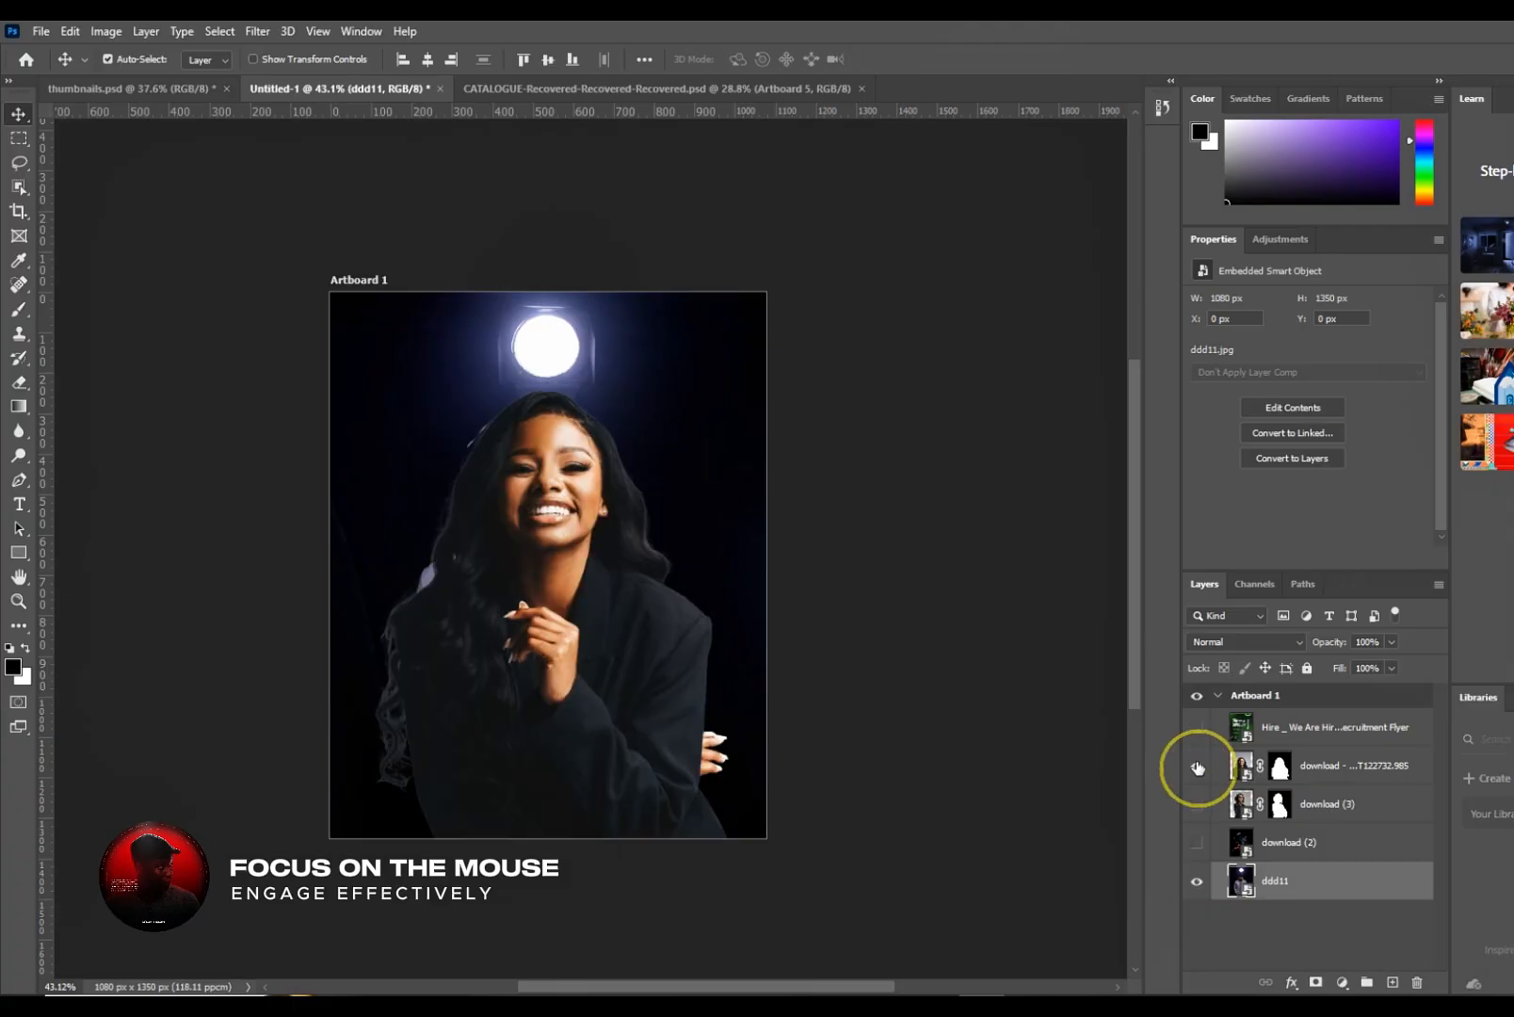
click(1198, 768)
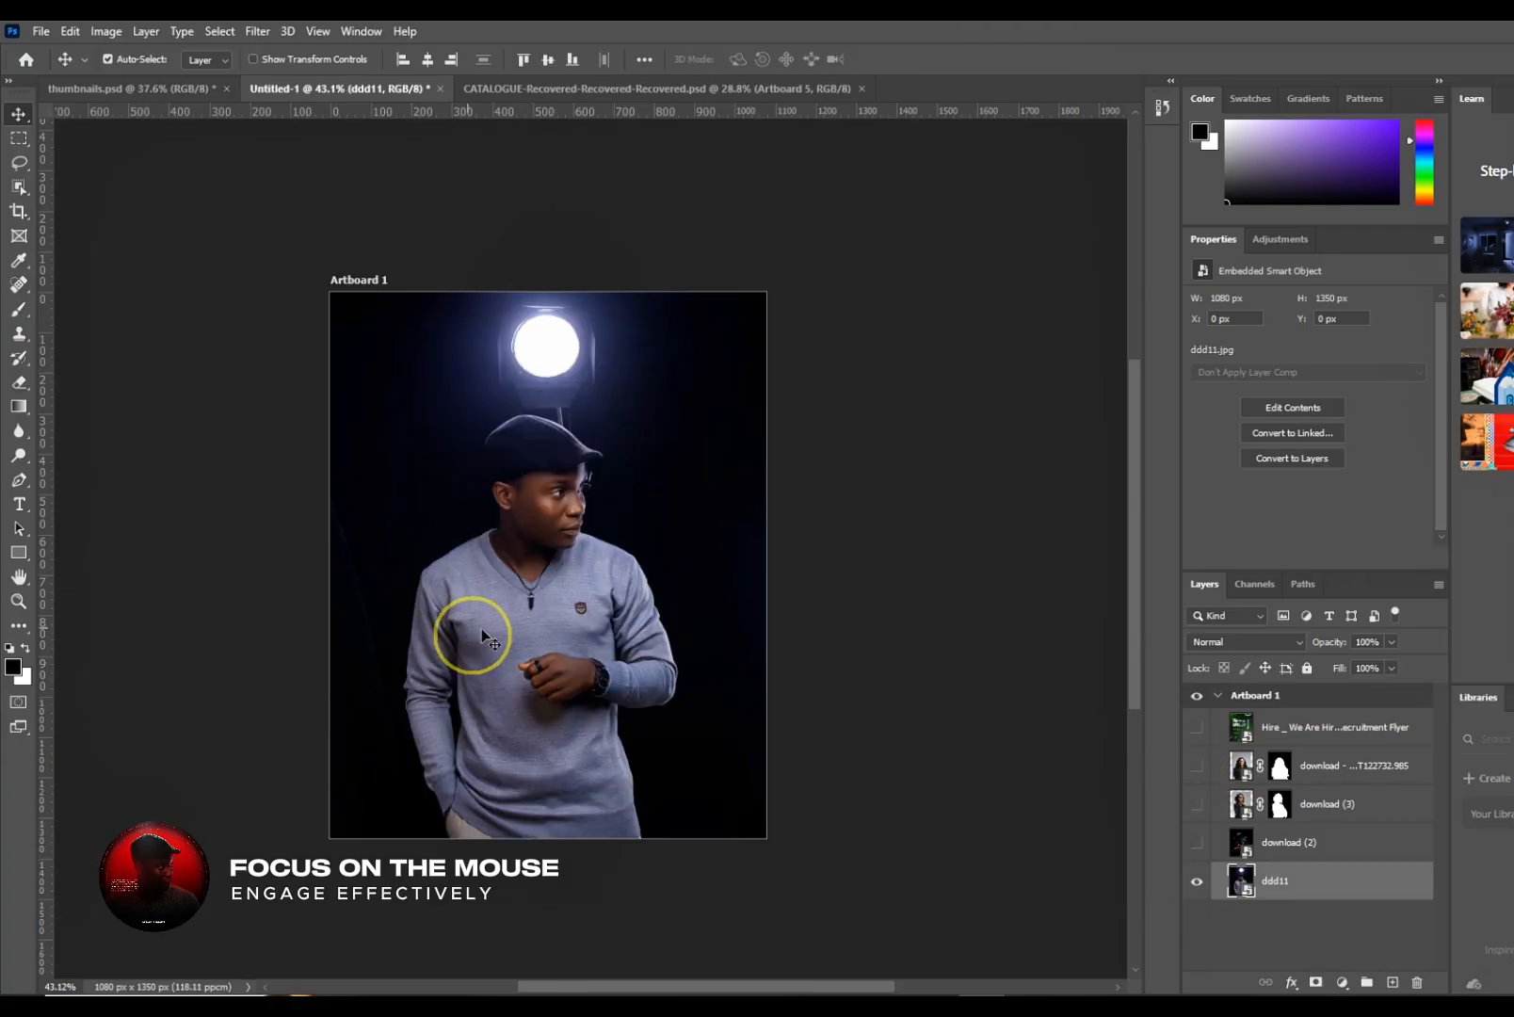
- Select the man in the ddd11 photo with the automatic Subject selection
scroll(593, 691, up, 5)
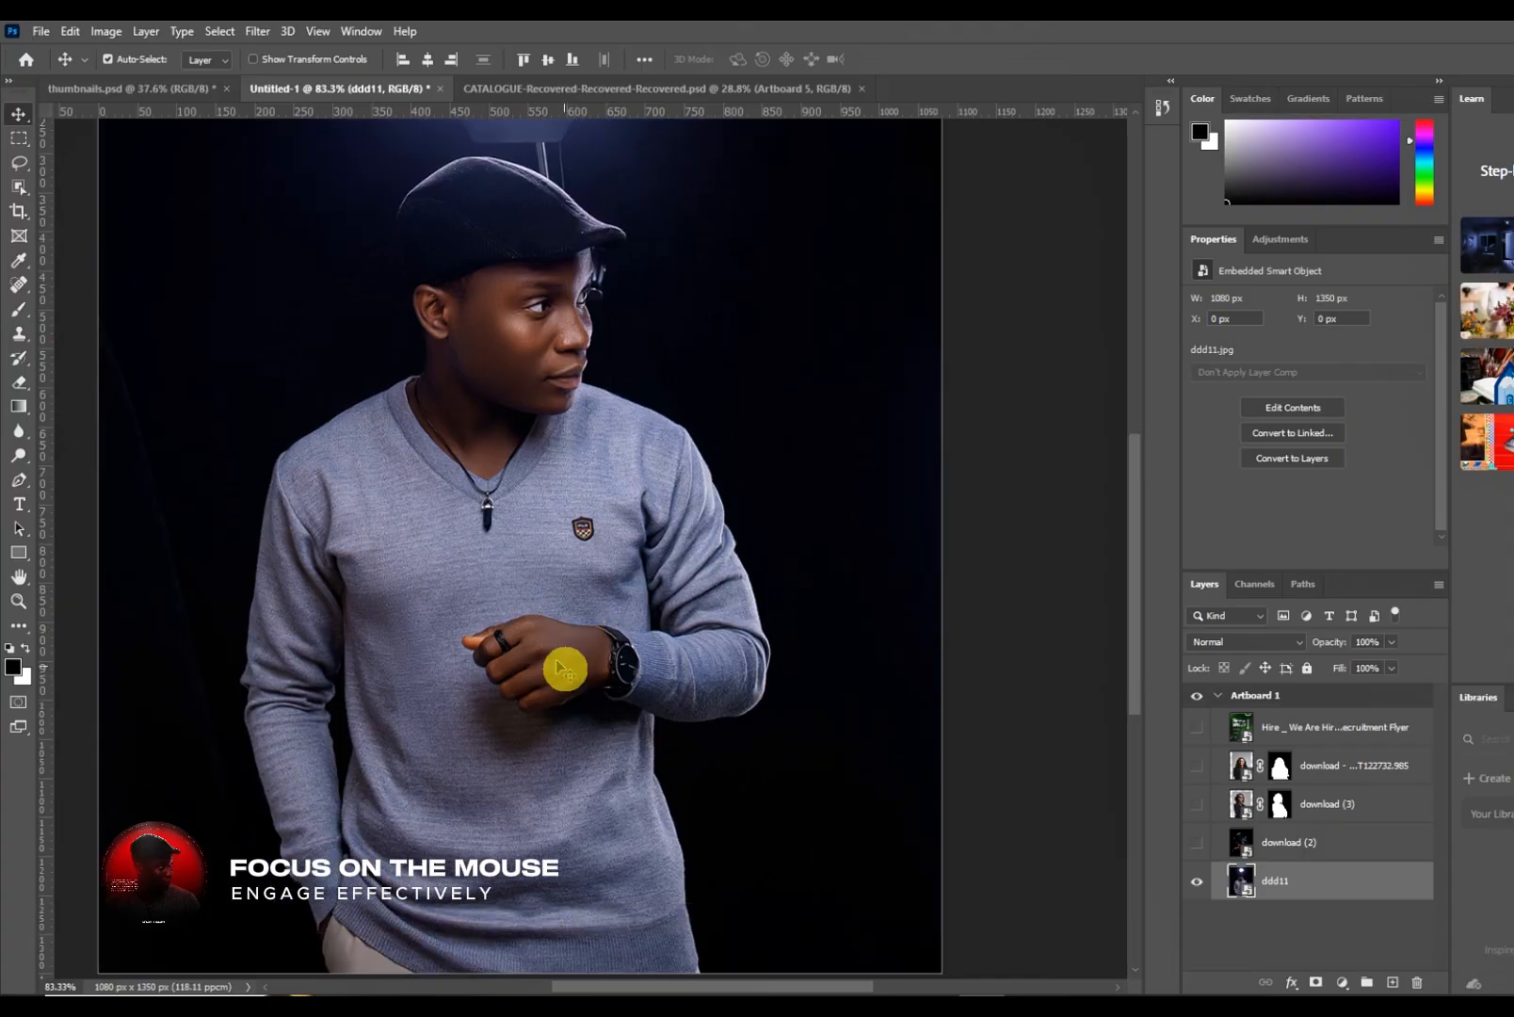
scroll(547, 636, up, 2)
click(220, 32)
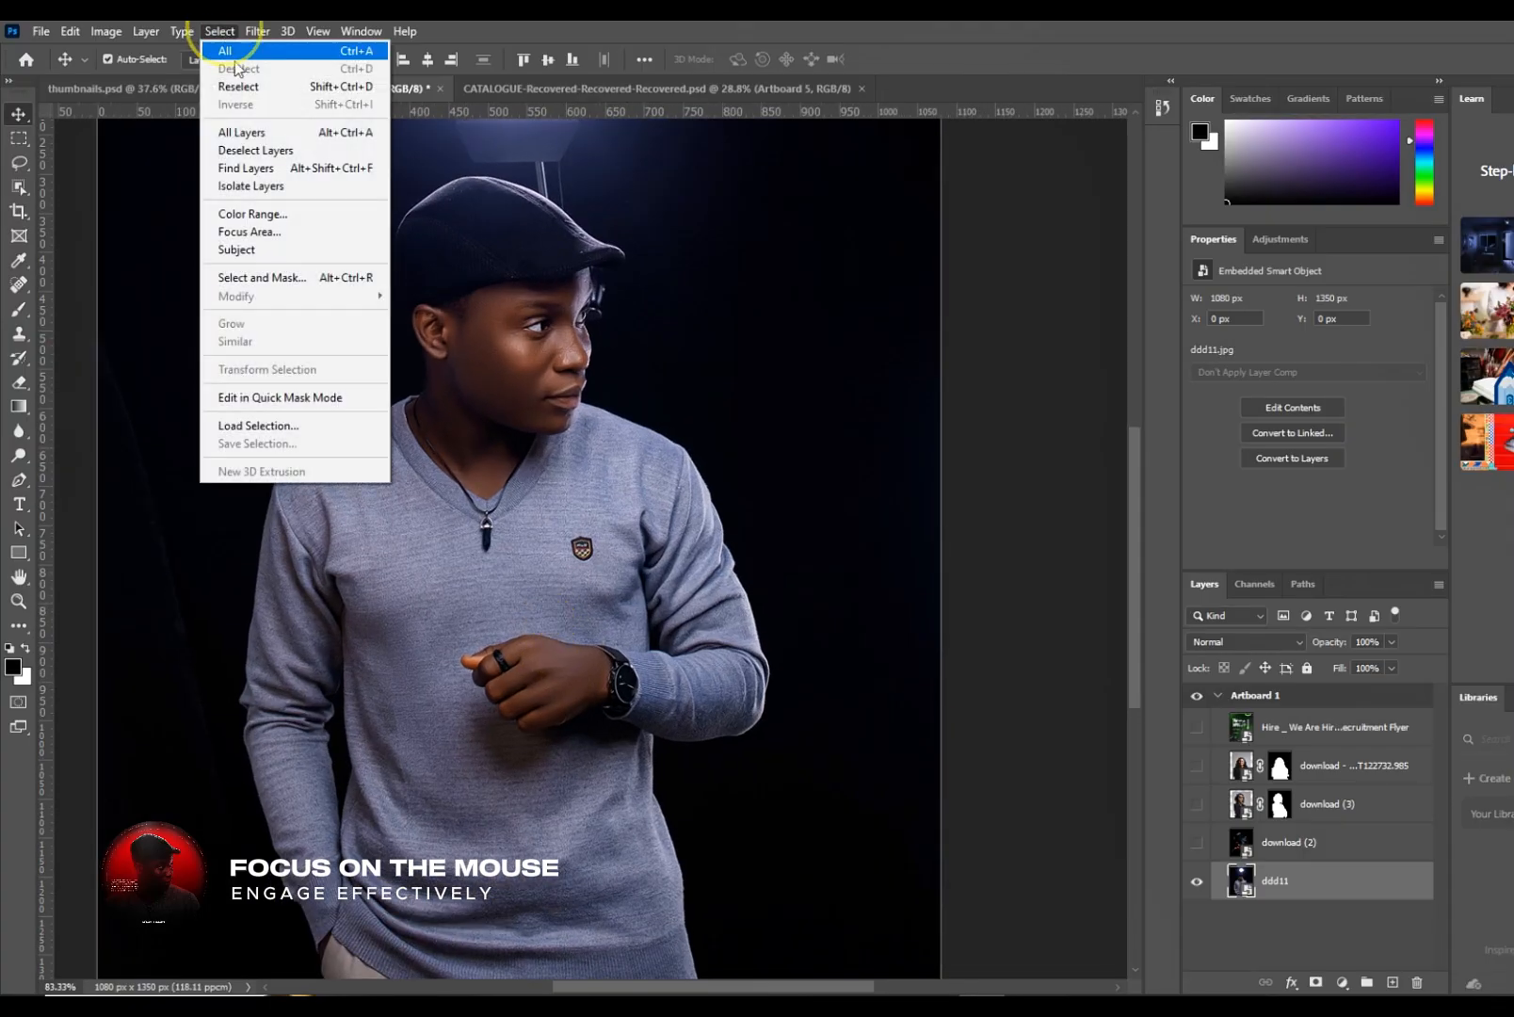
click(272, 252)
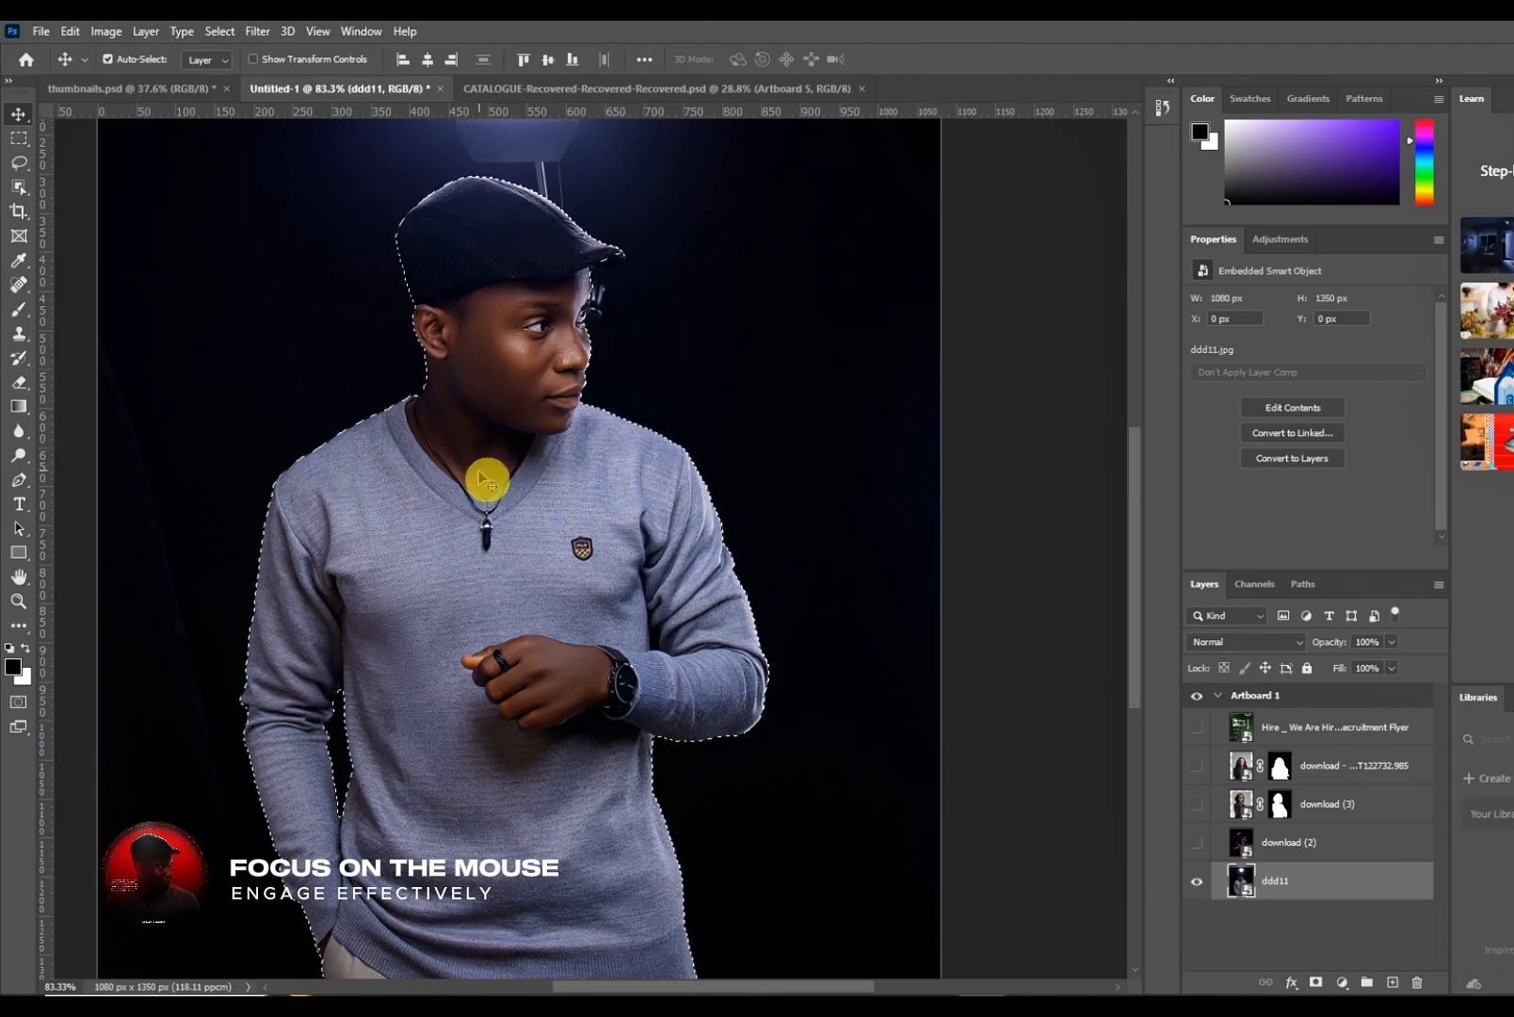
- Extend the selection over the back of the man's cap down to his ear using the Lasso tool in Add to selection mode
scroll(377, 570, up, 3)
scroll(392, 554, up, 9)
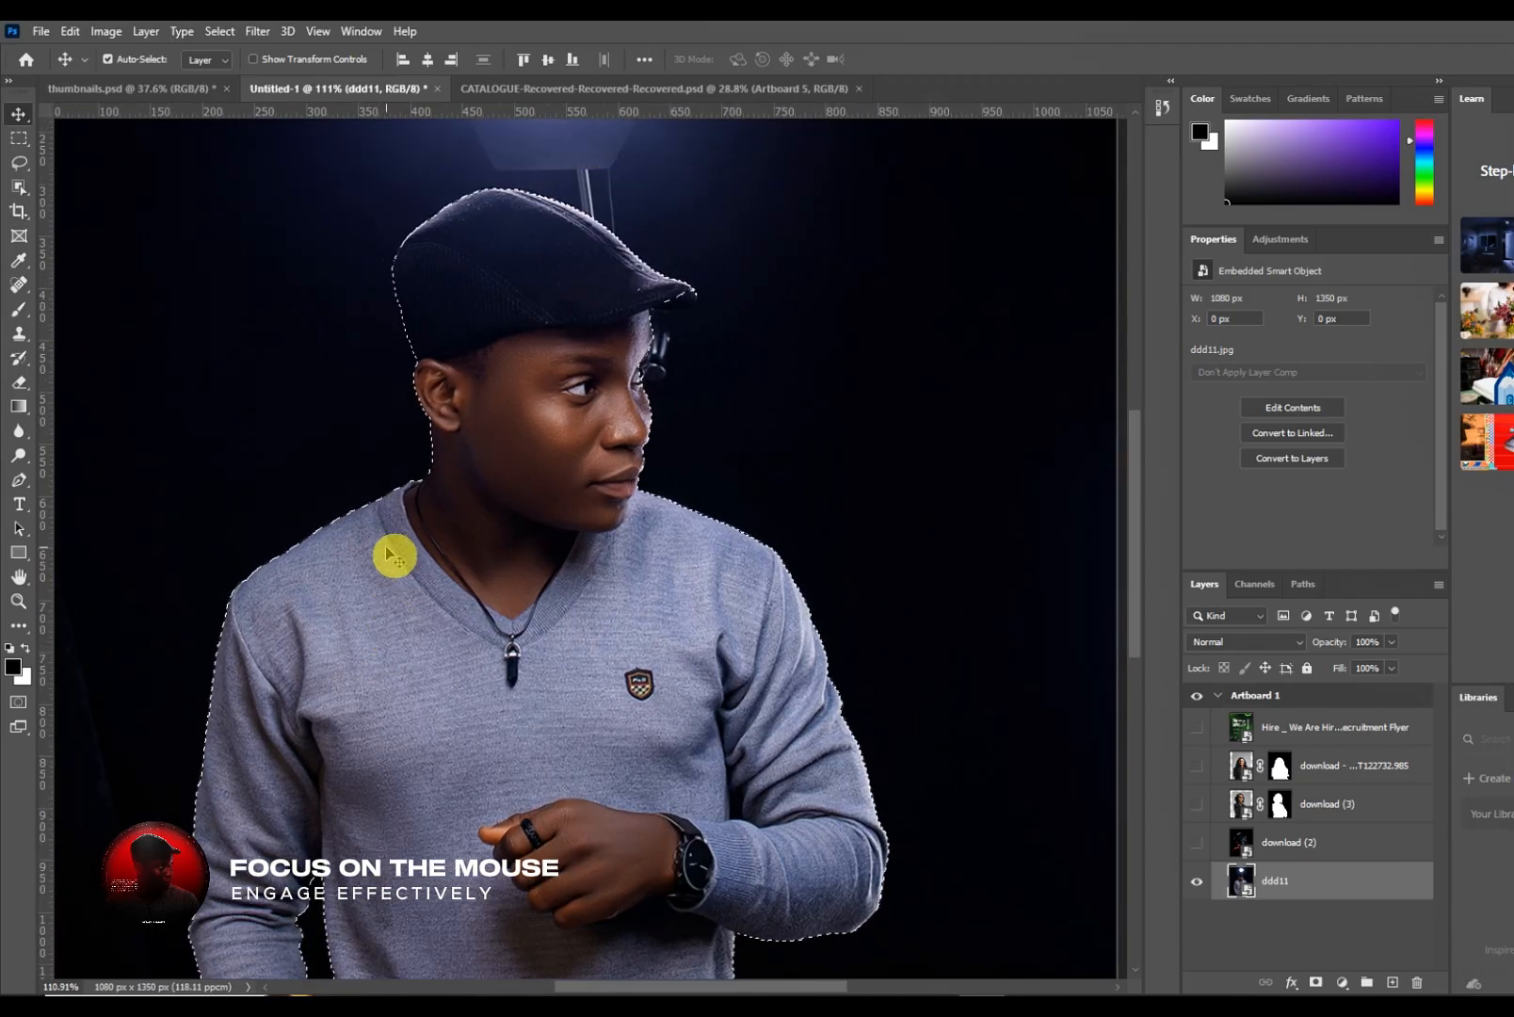
scroll(425, 608, up, 5)
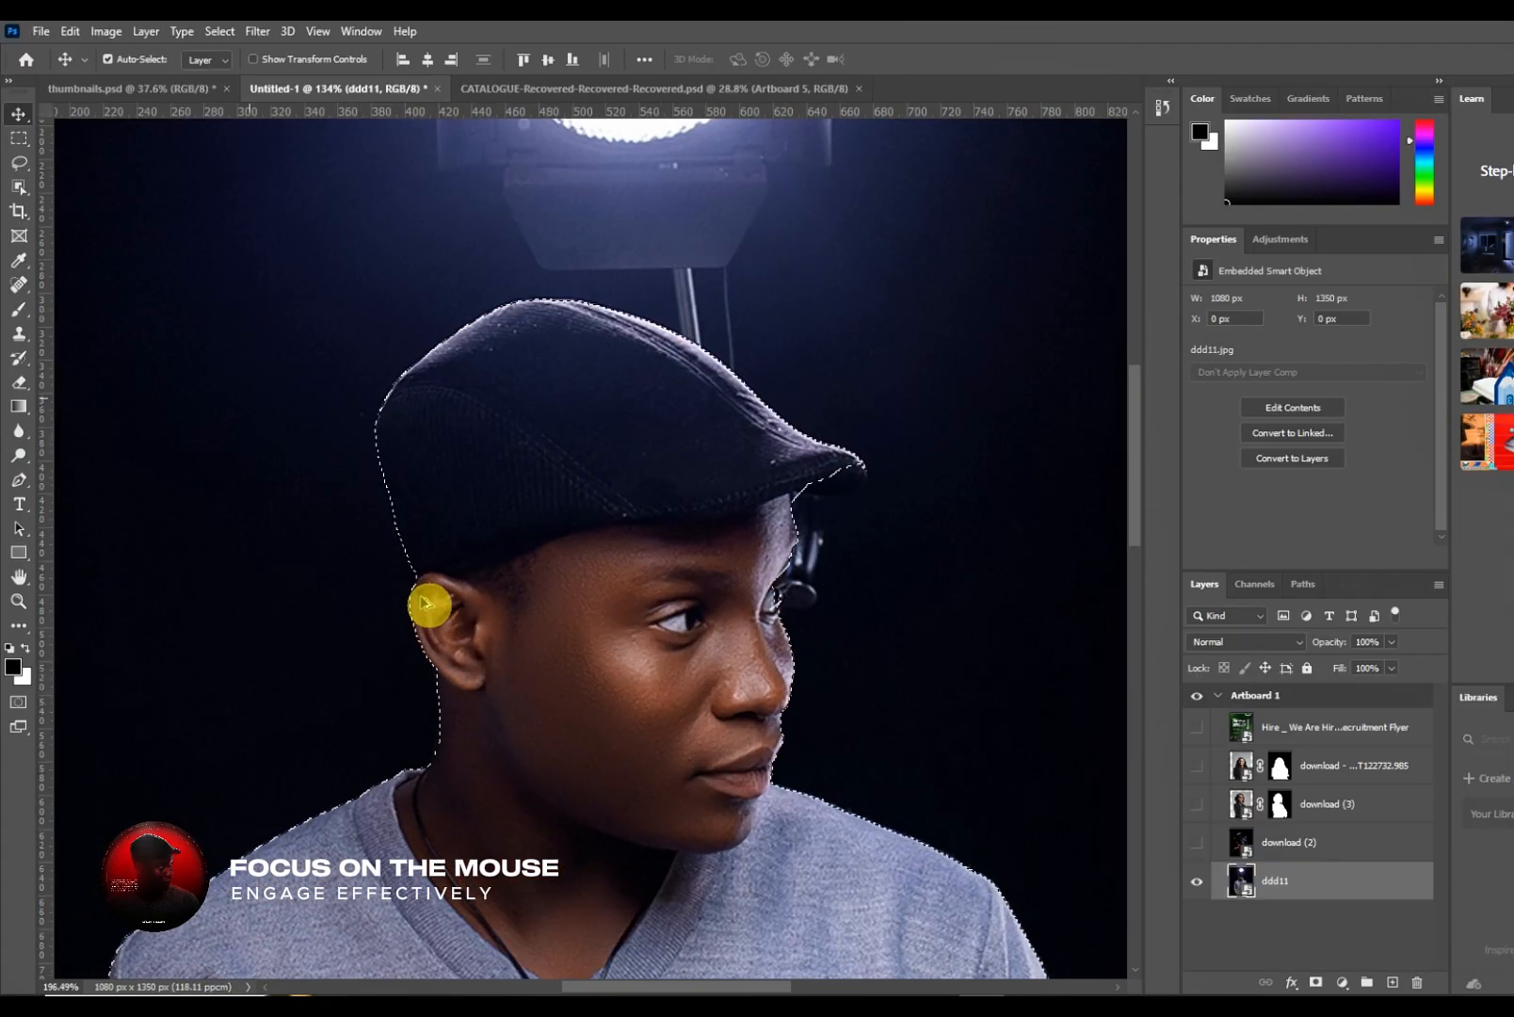
click(18, 162)
click(140, 59)
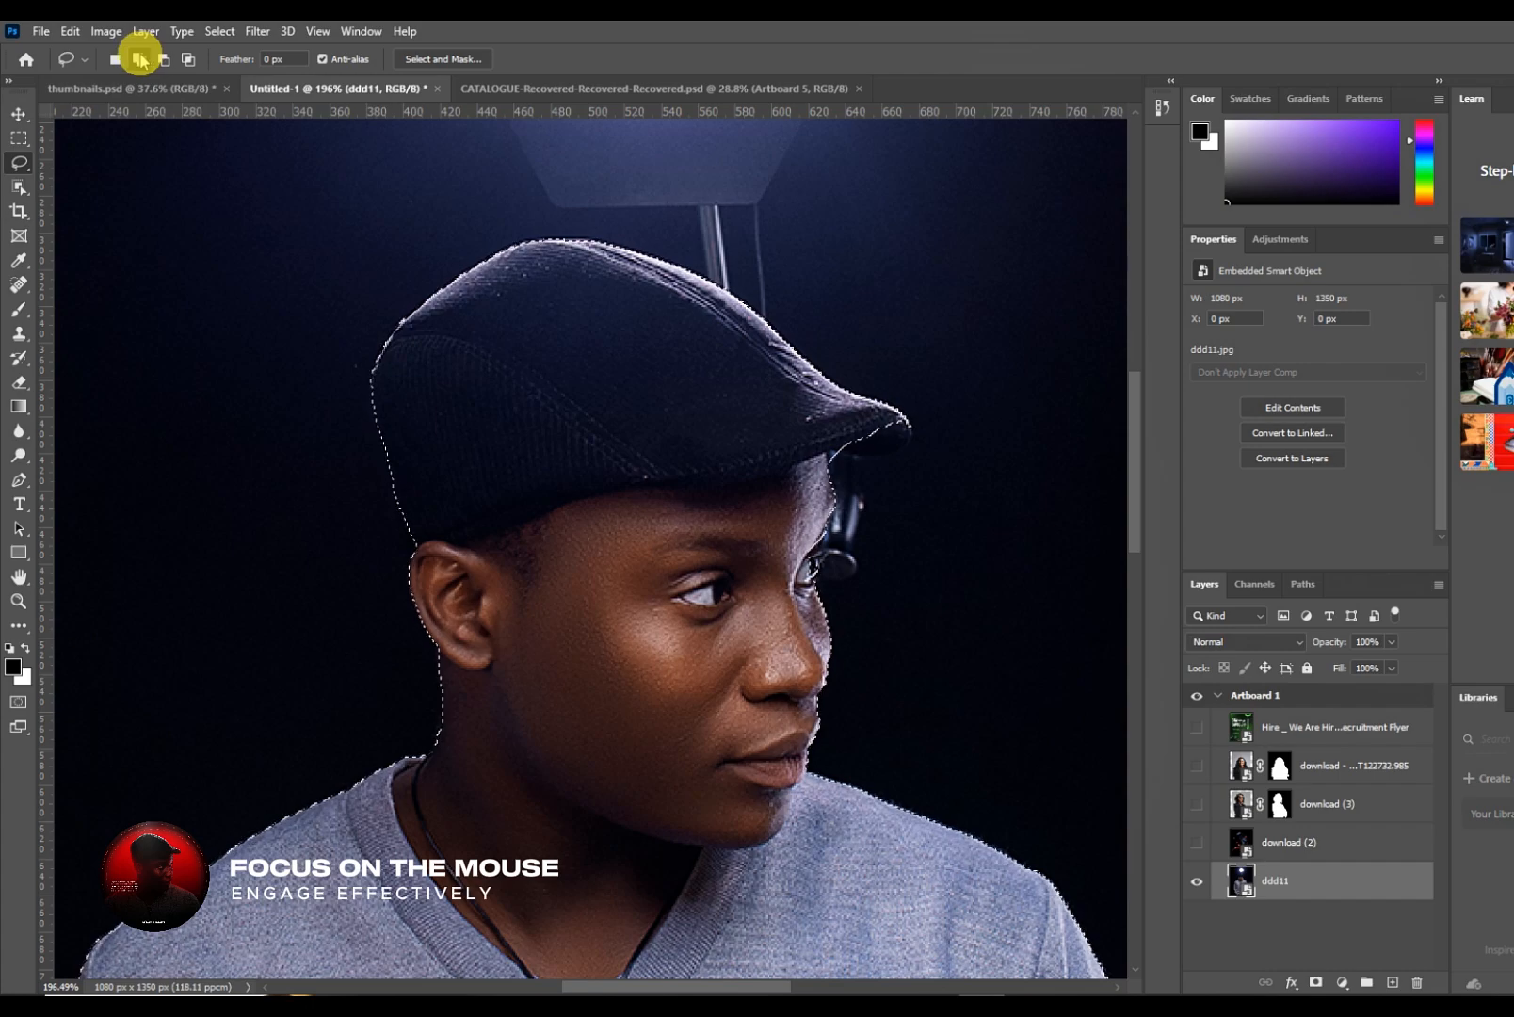
scroll(377, 379, up, 4)
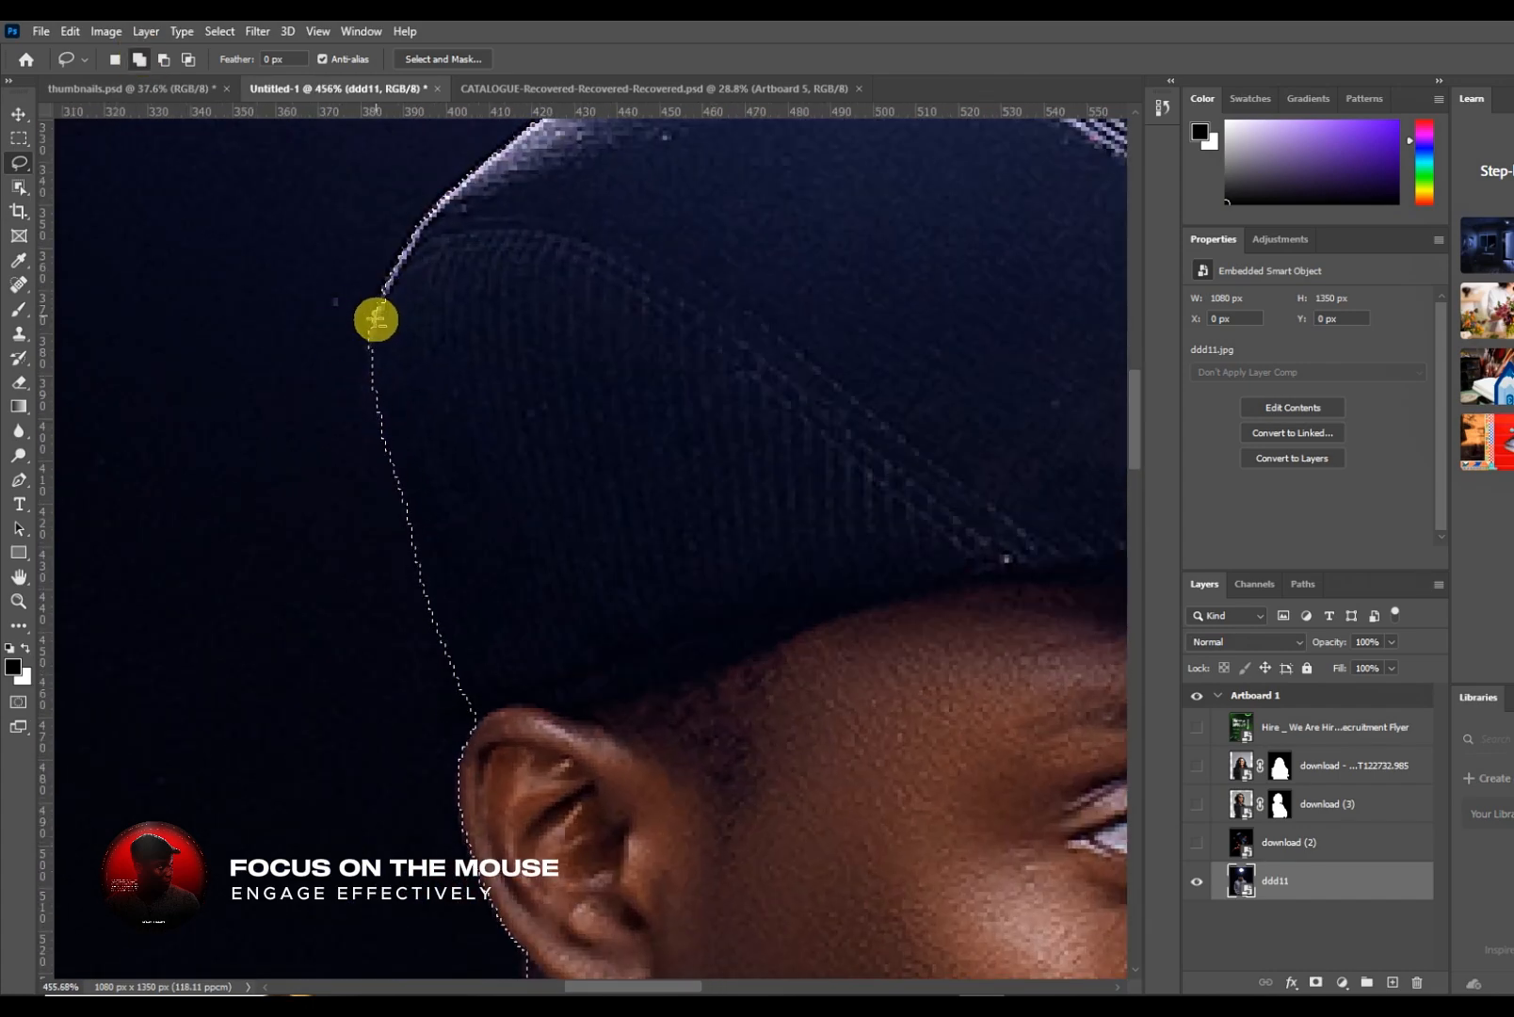
scroll(376, 320, up, 2)
scroll(374, 323, down, 1)
scroll(375, 324, down, 2)
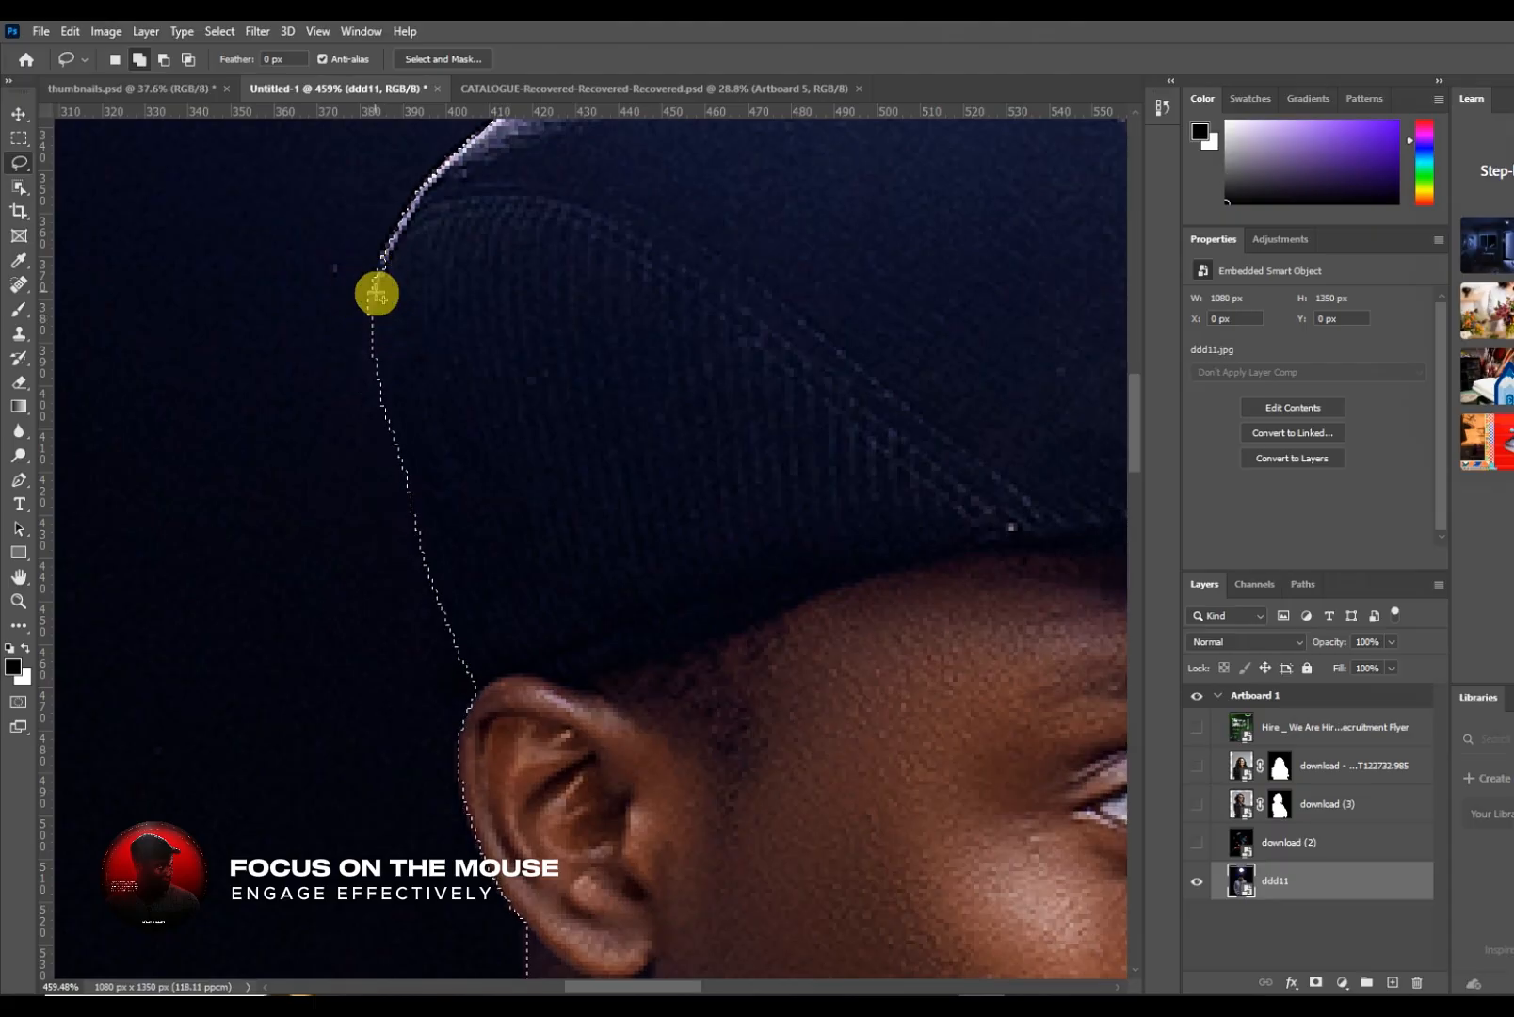
scroll(375, 285, up, 3)
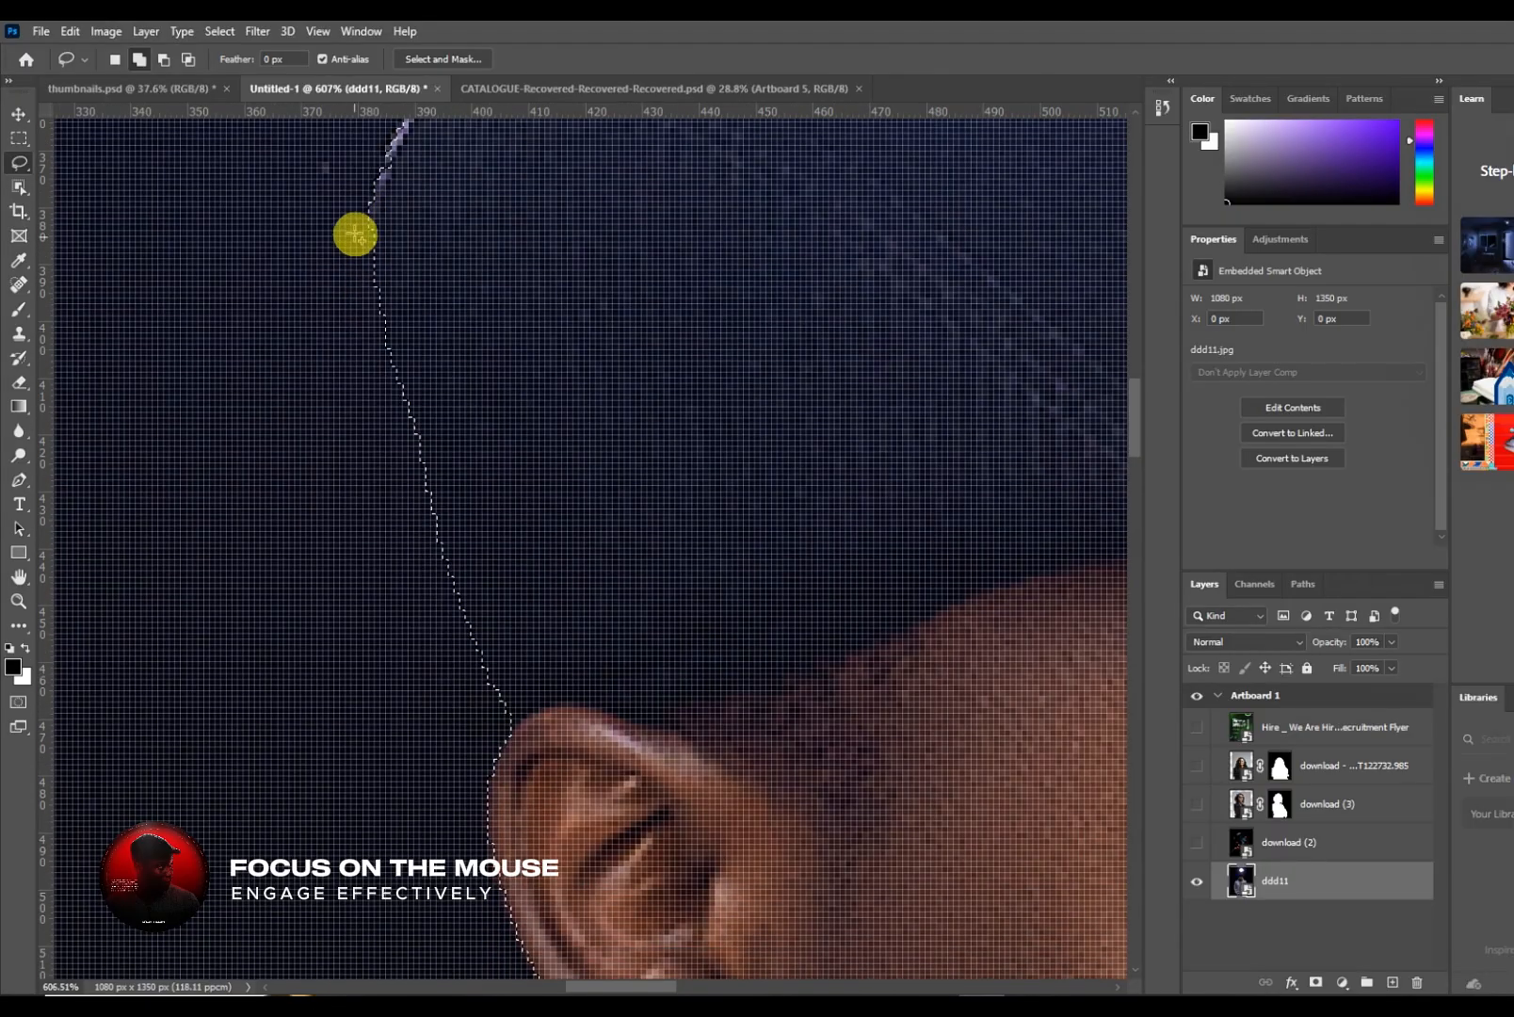
scroll(374, 195, down, 2)
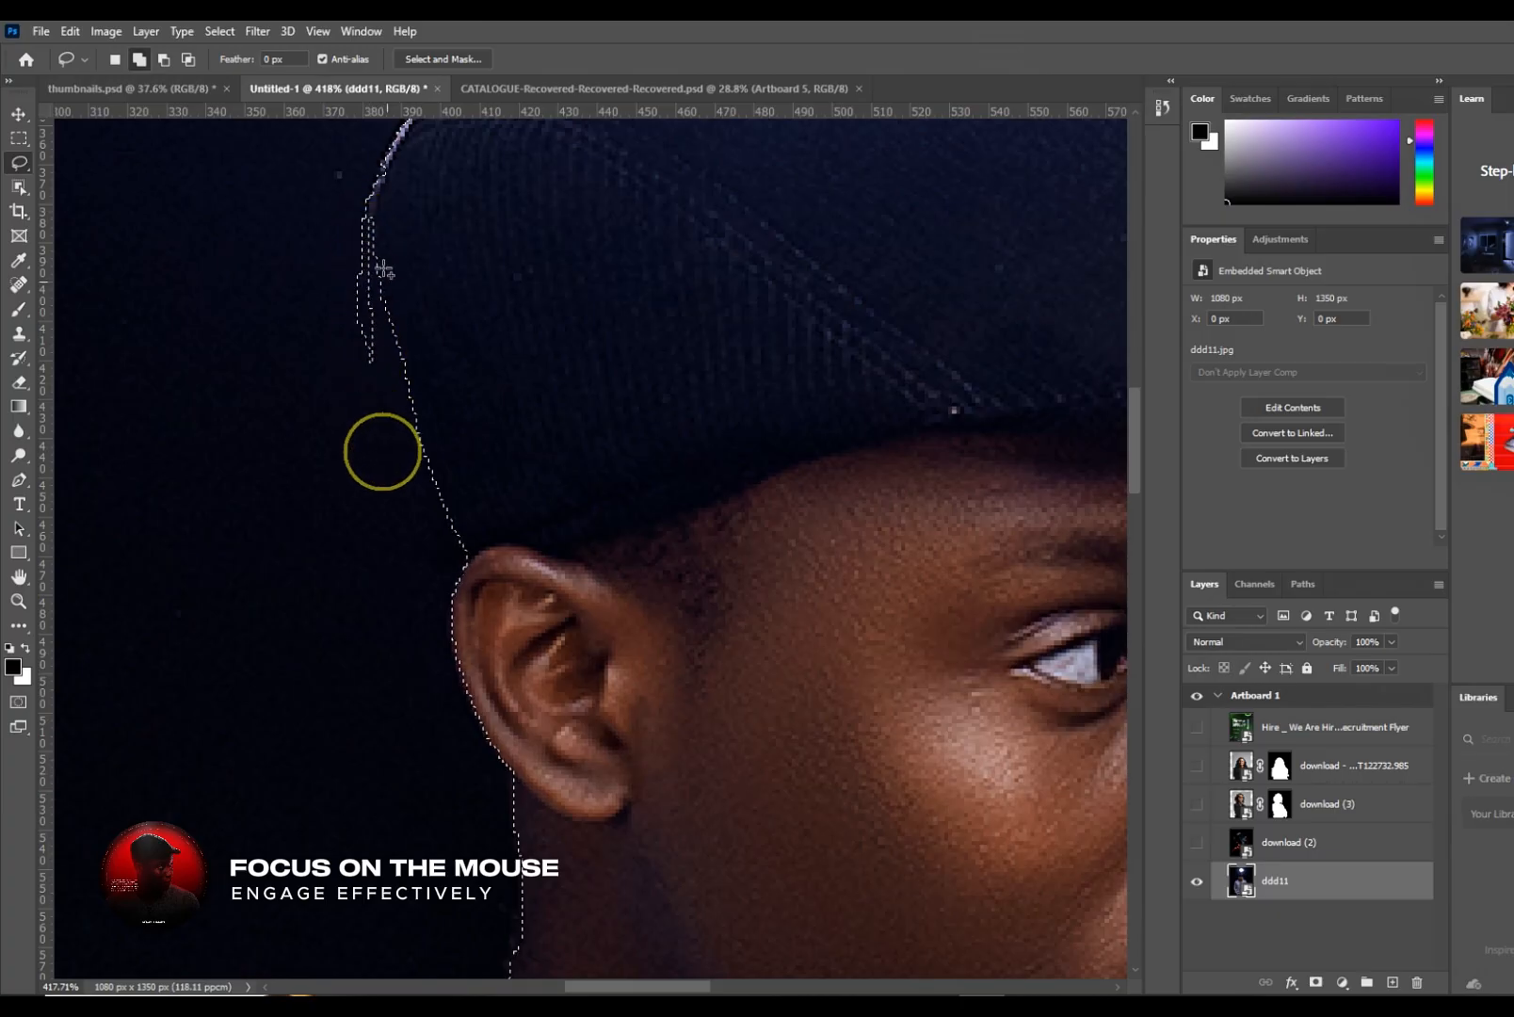
mouse_move(466, 556)
mouse_down()
mouse_move(445, 585)
mouse_move(413, 561)
mouse_move(385, 499)
mouse_move(360, 311)
mouse_up()
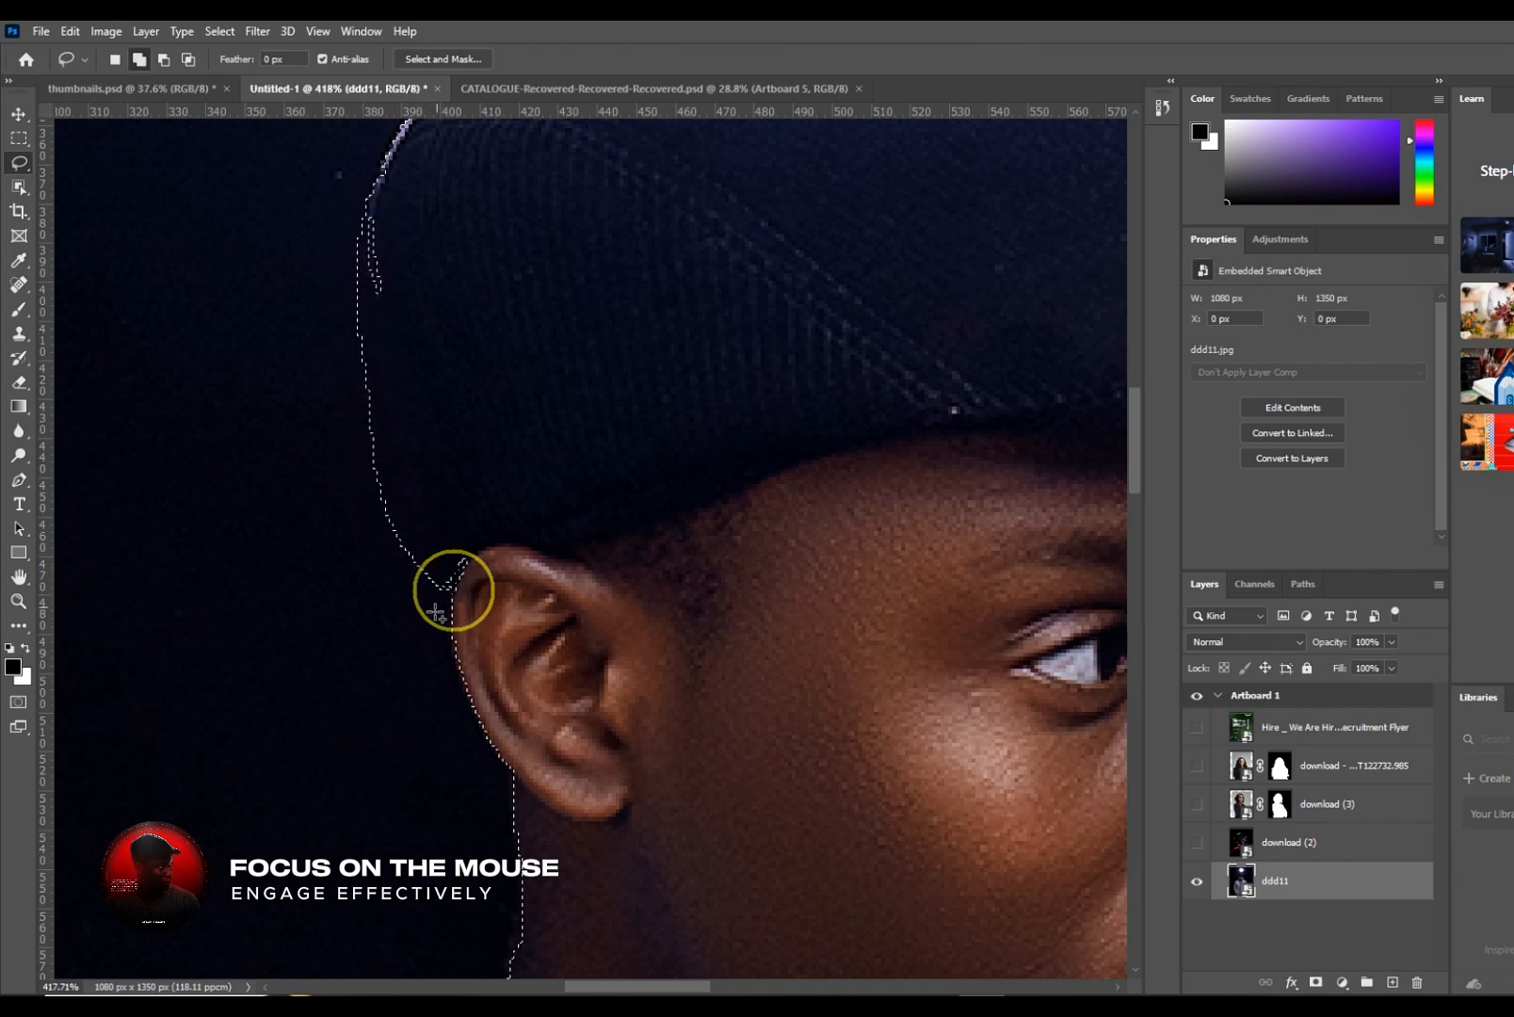
mouse_move(459, 567)
mouse_down()
mouse_move(466, 590)
mouse_move(438, 586)
mouse_move(470, 551)
mouse_up()
scroll(387, 260, up, 2)
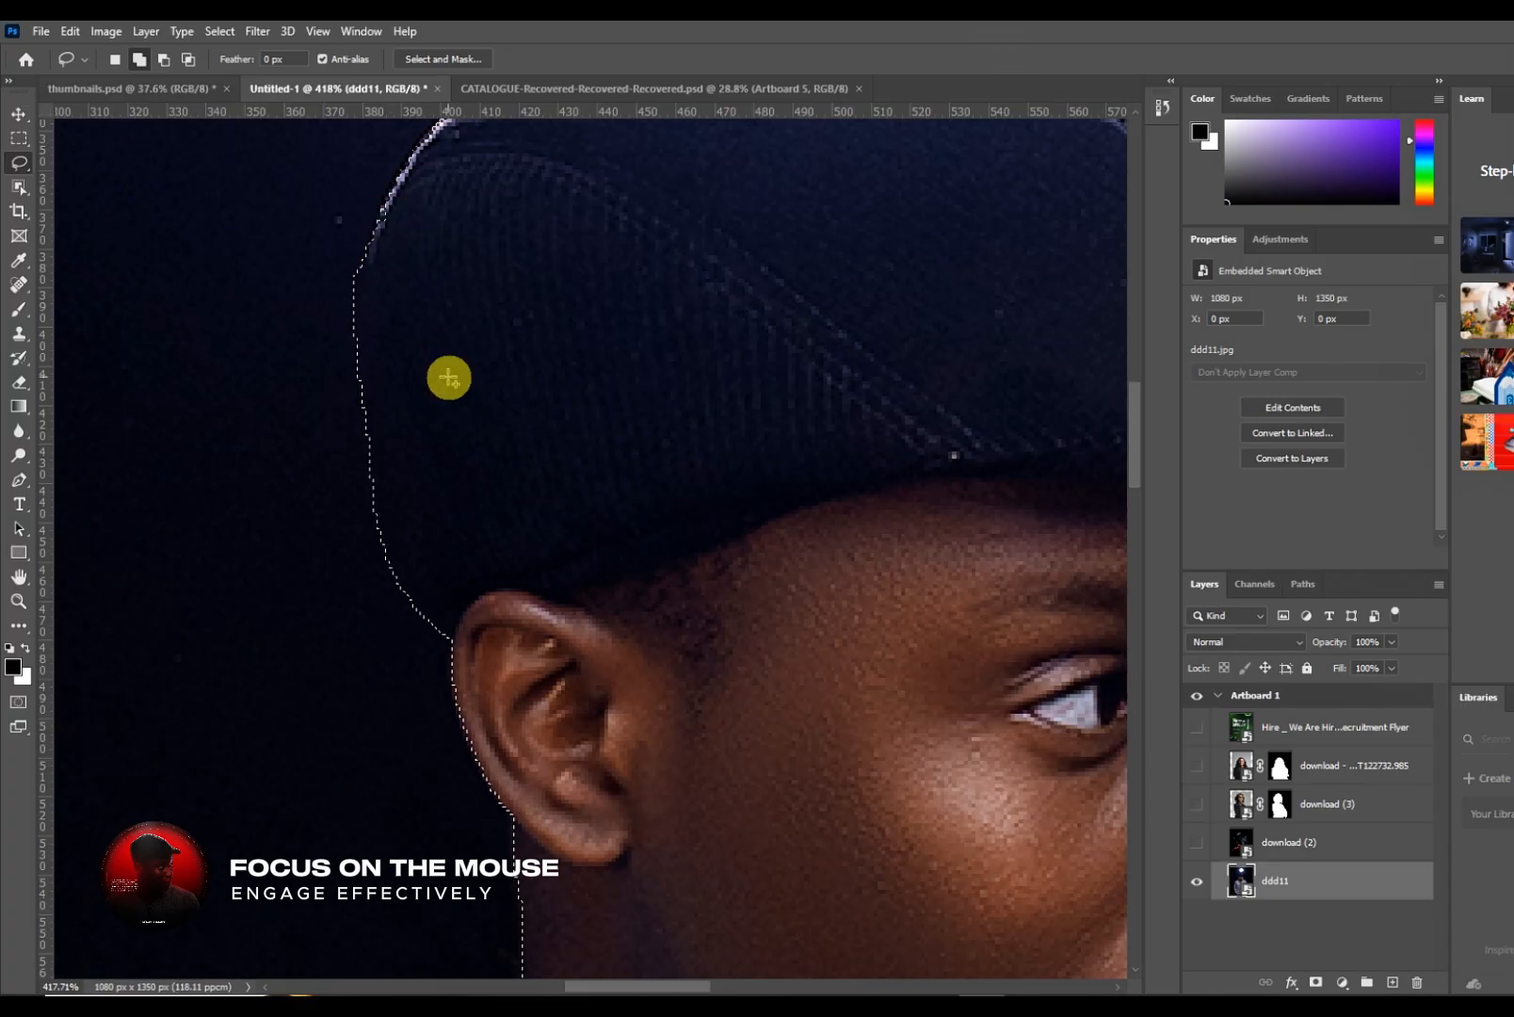
- Add a thin strip along the outer rim of the man's ear to the selection with the Lasso
scroll(382, 317, down, 3)
scroll(406, 315, down, 4)
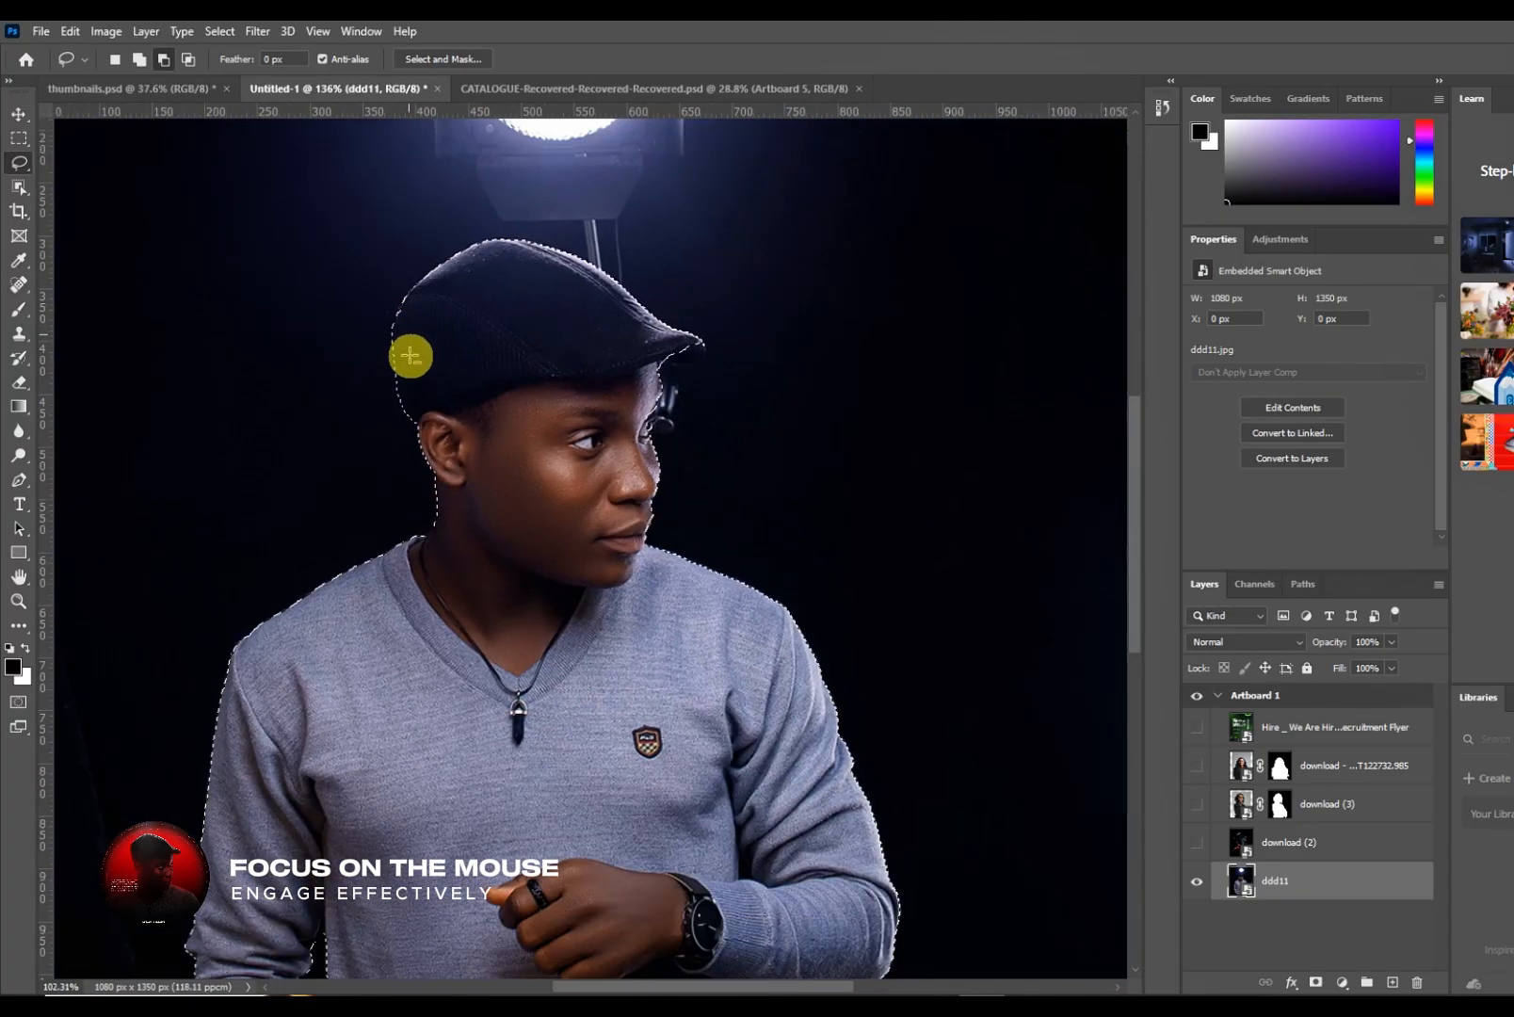
scroll(396, 434, up, 6)
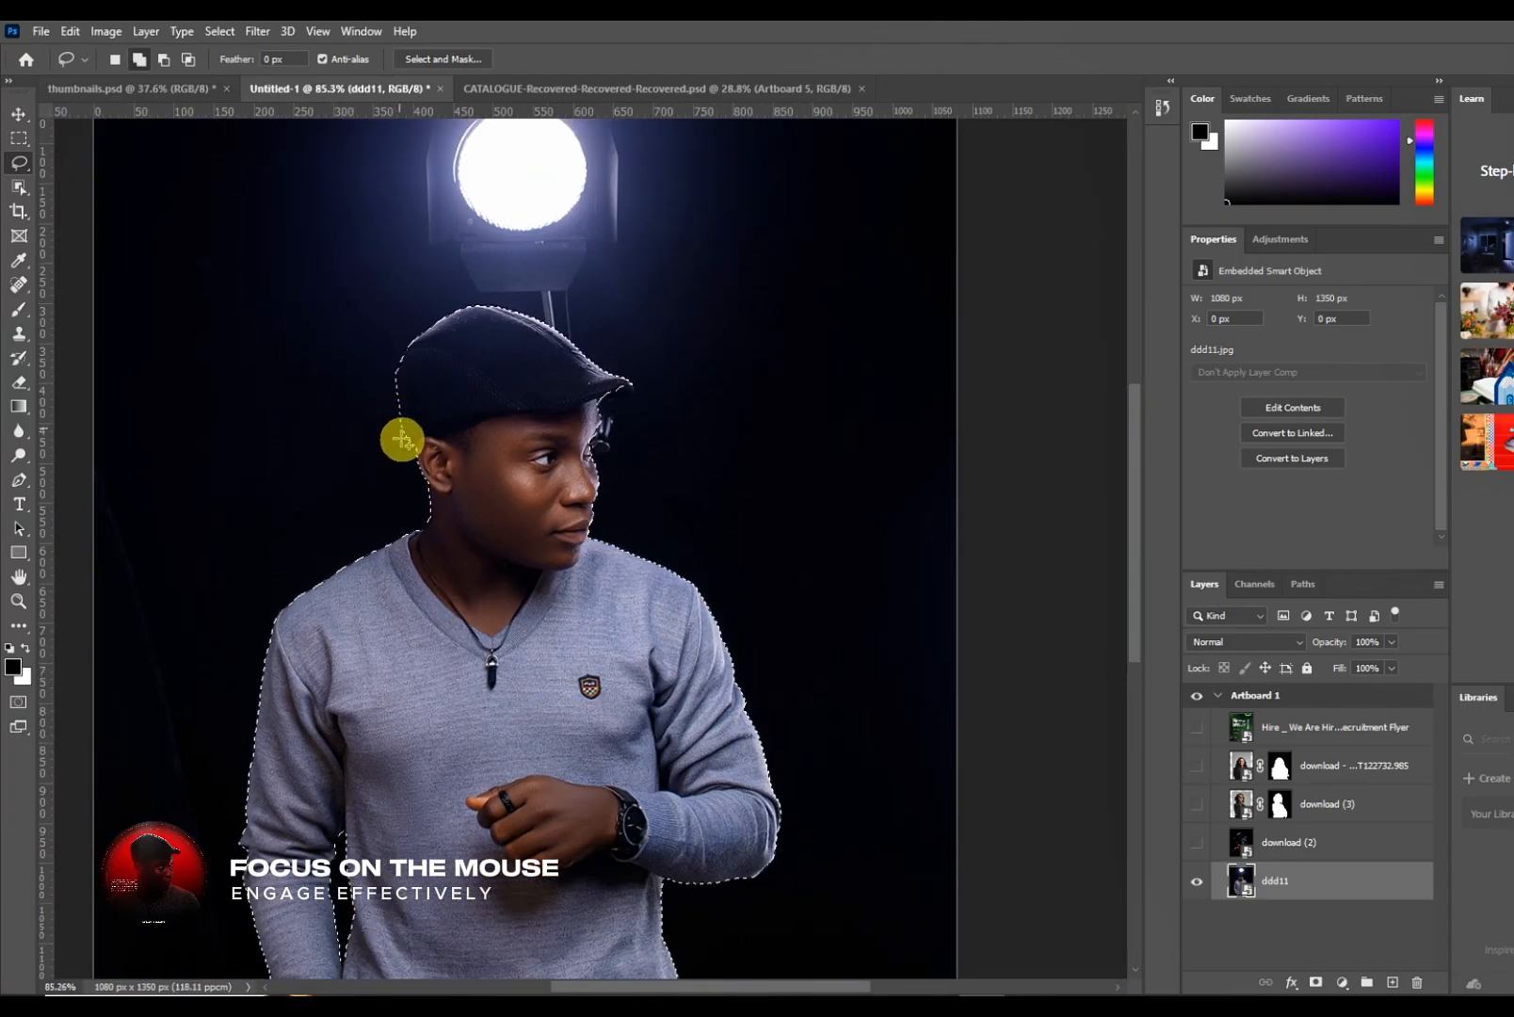
scroll(433, 439, up, 2)
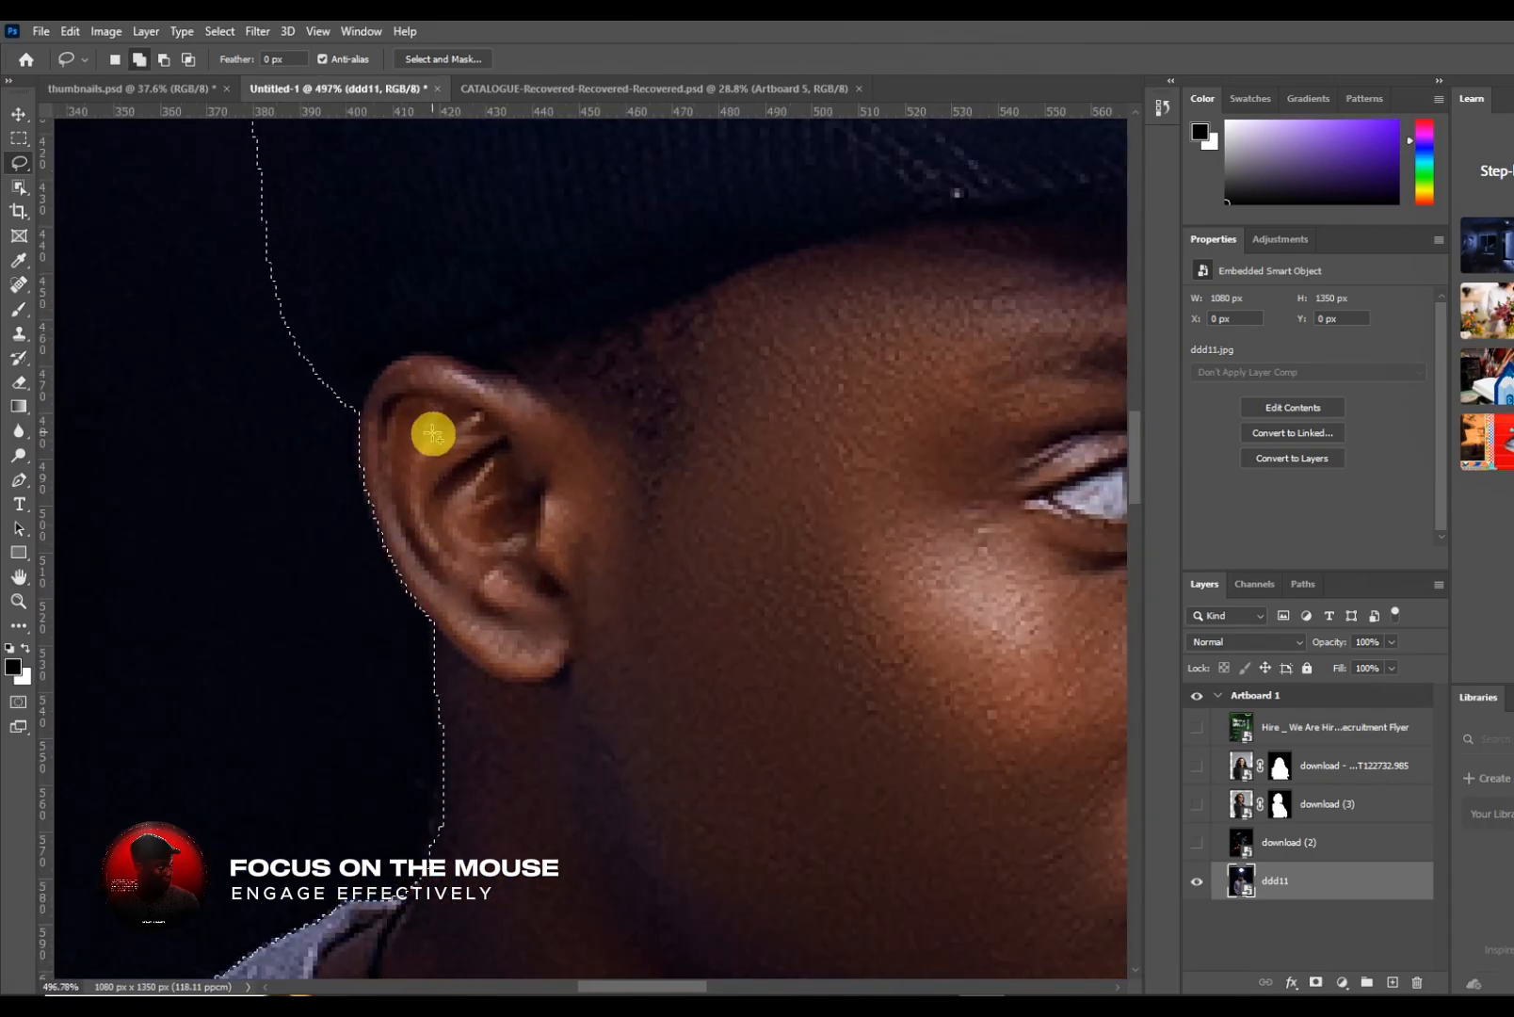
scroll(375, 406, down, 2)
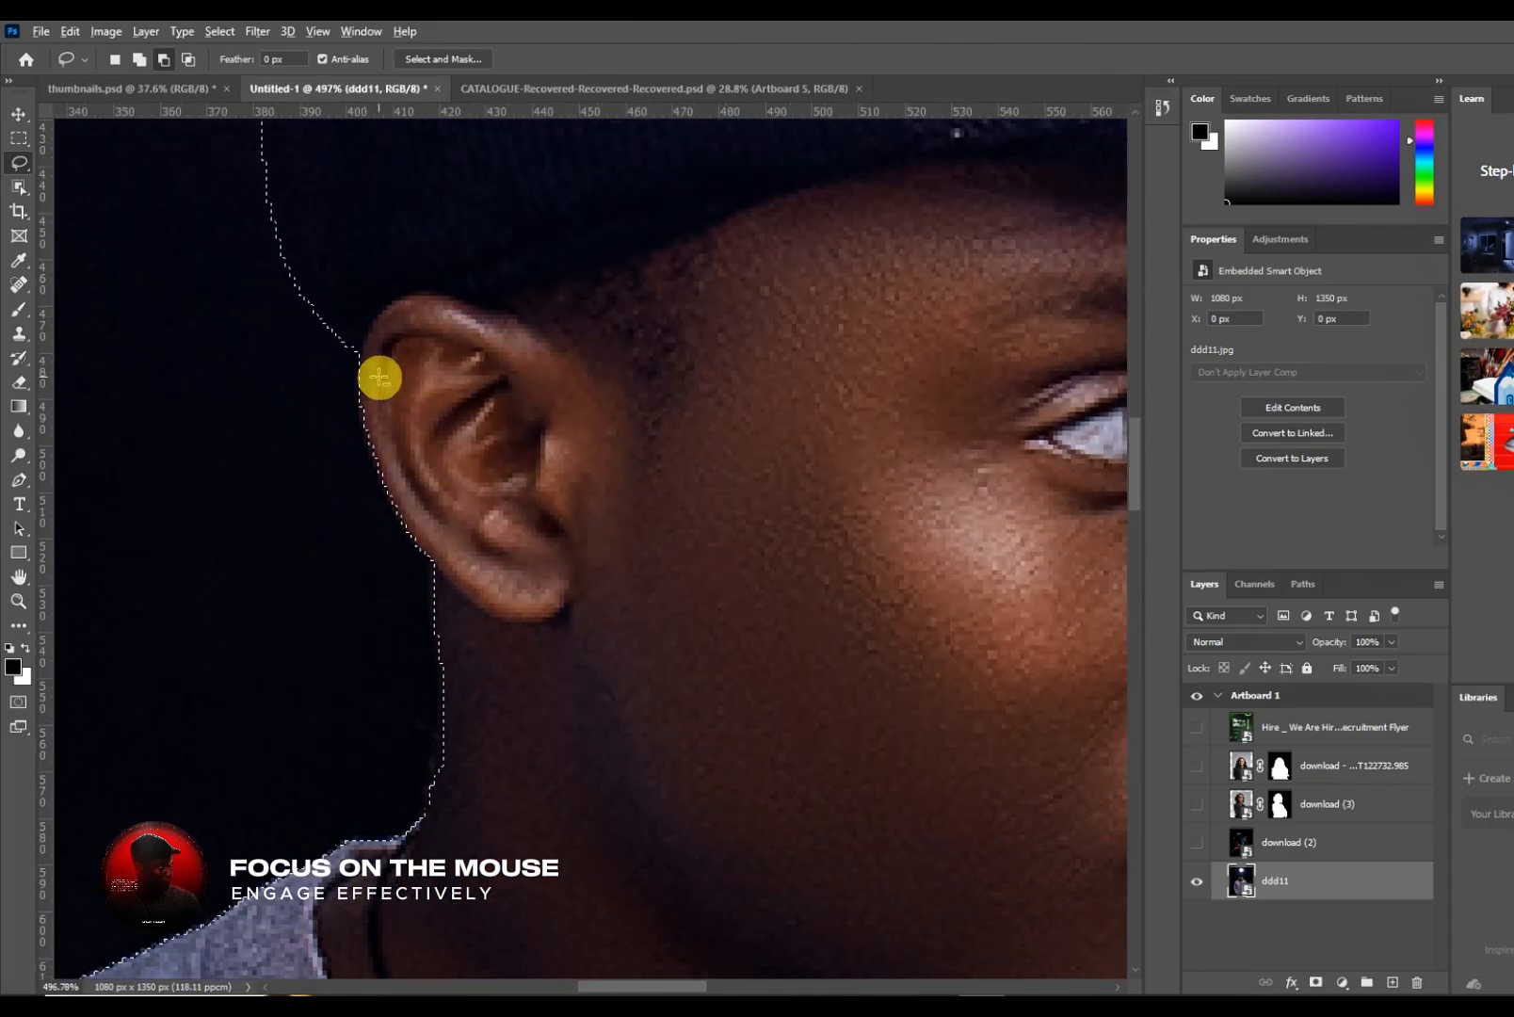
scroll(348, 356, up, 2)
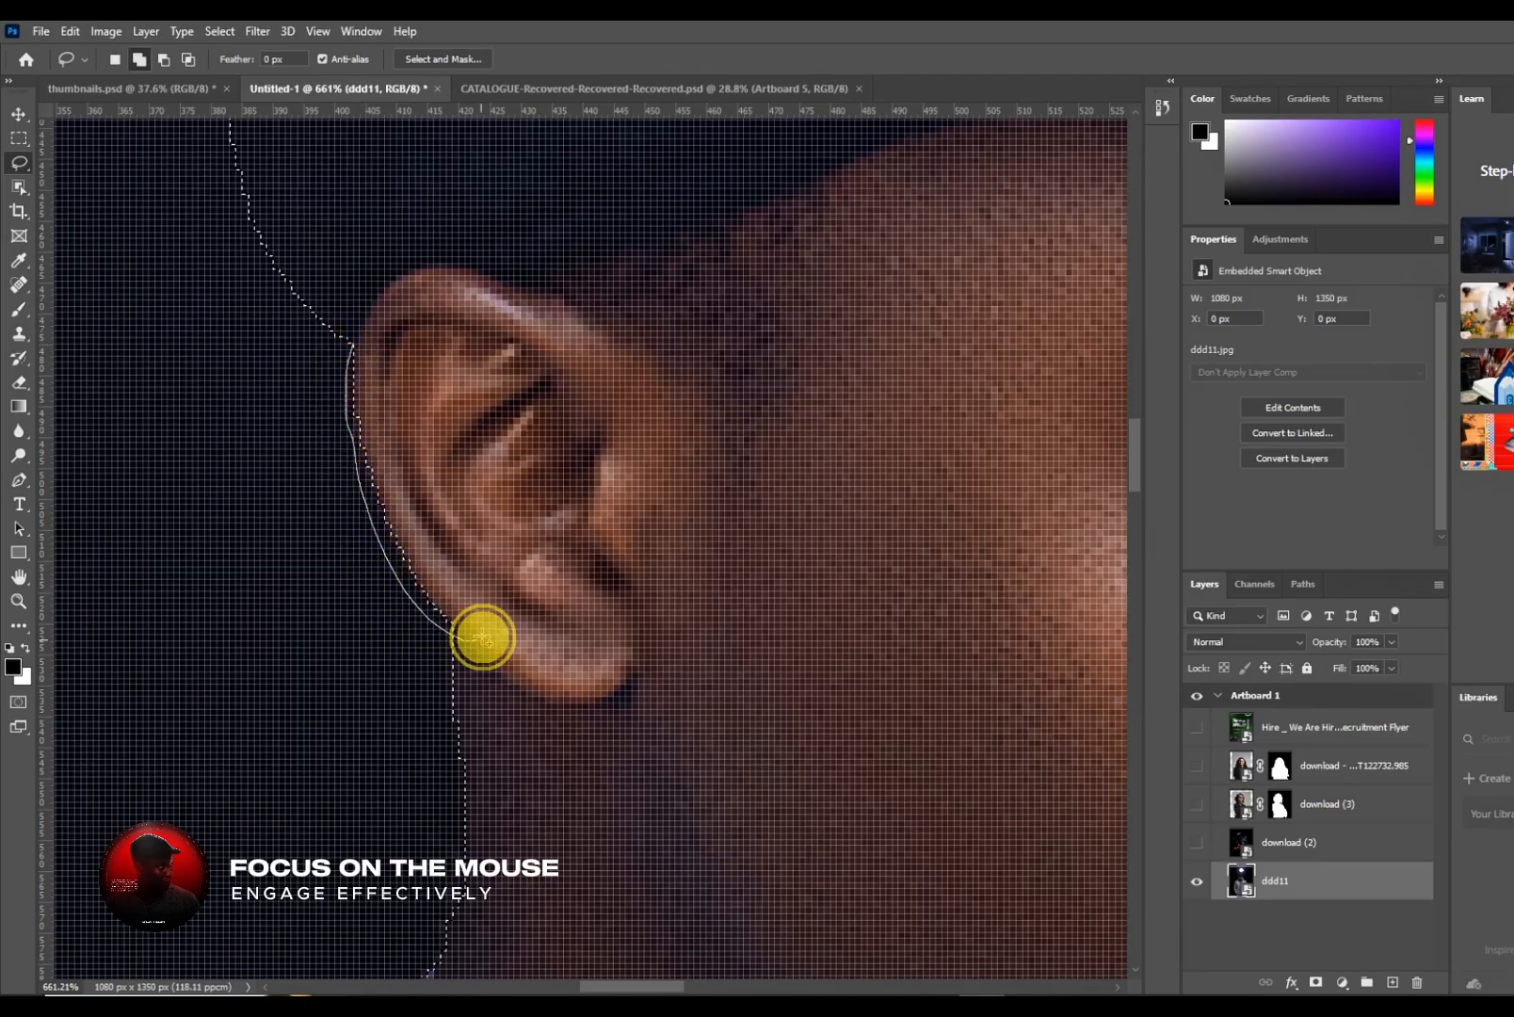
drag(482, 638, 480, 639)
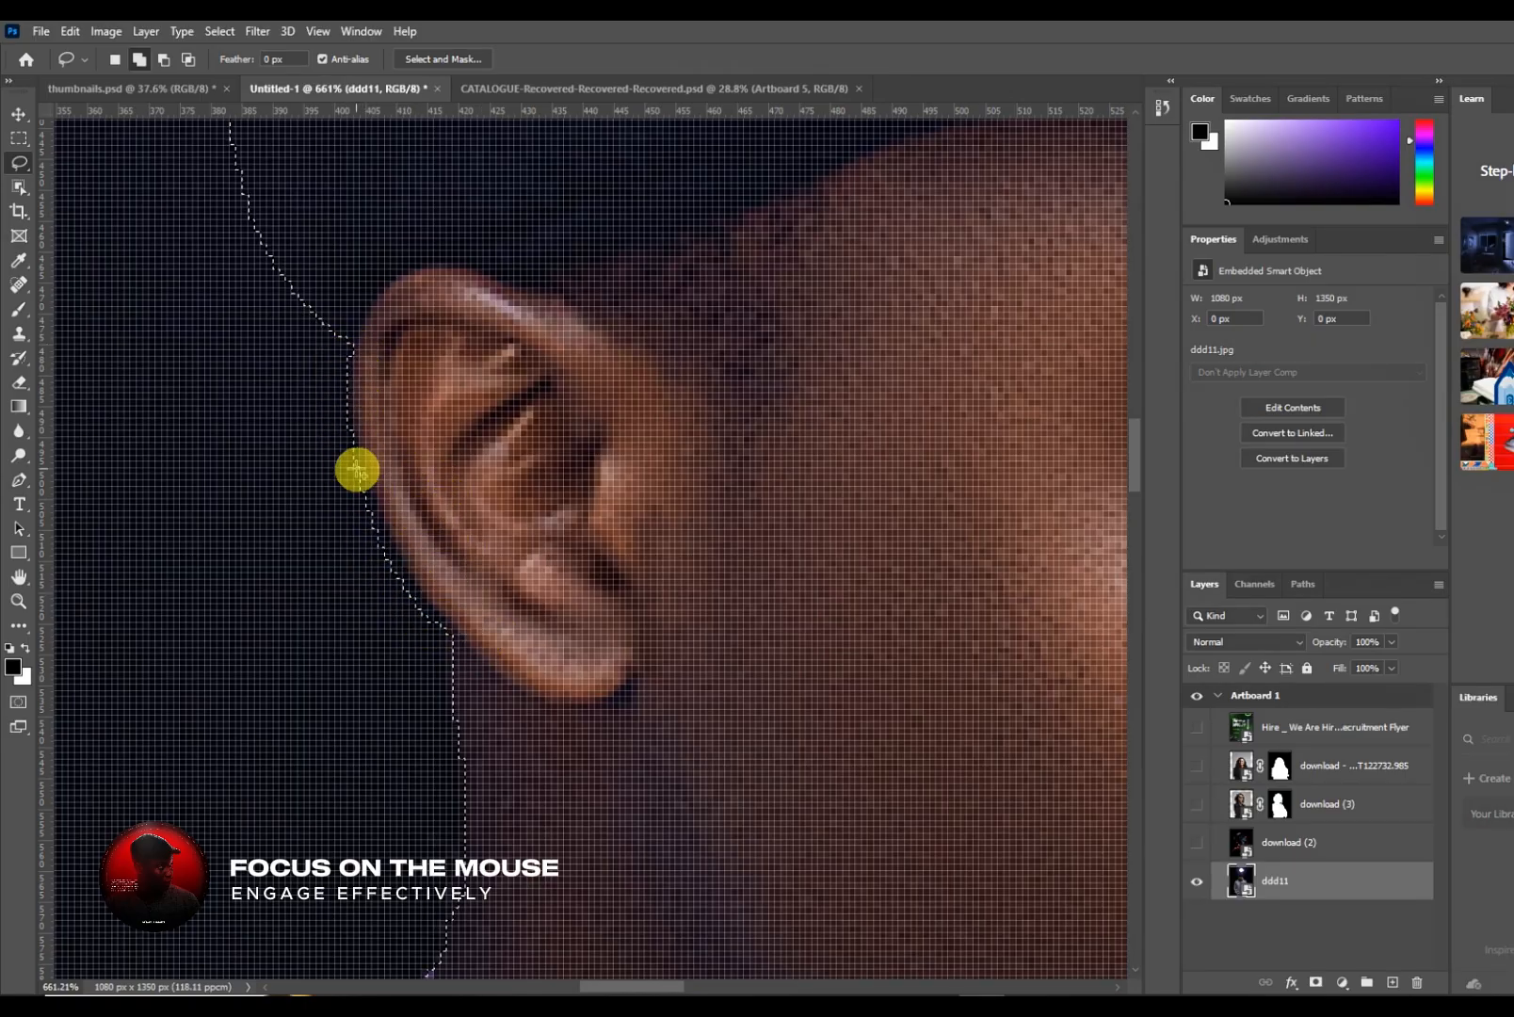
- Subtract the excess dark background from the selection along the ear's outer edge
scroll(348, 454, up, 3)
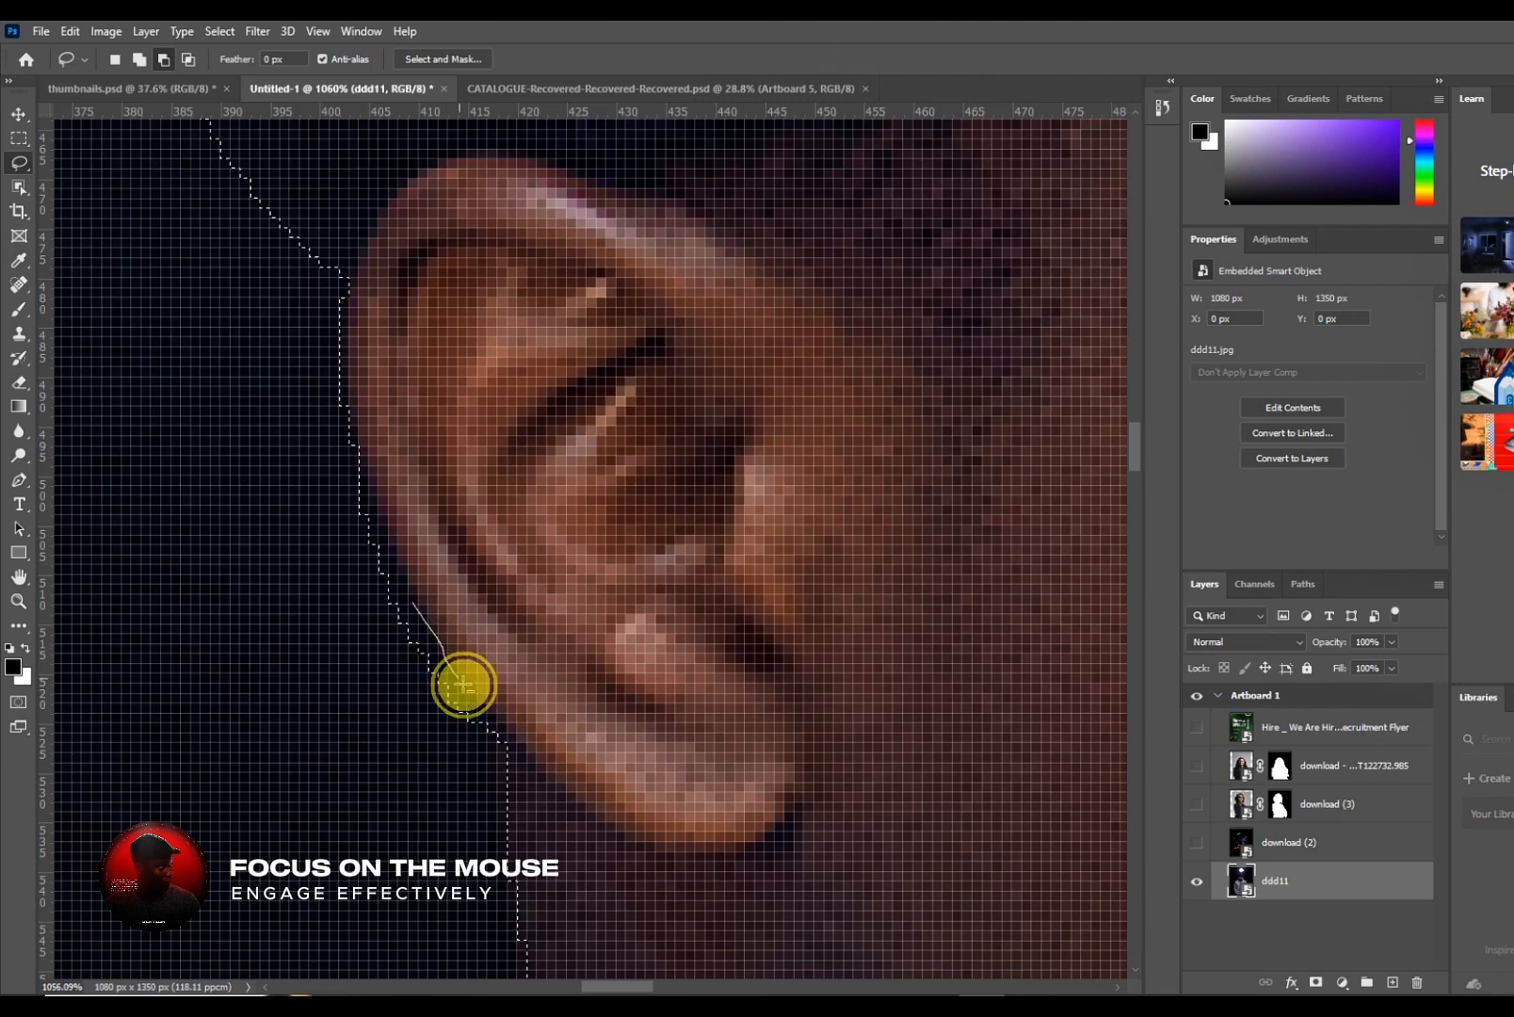
drag(500, 734, 486, 758)
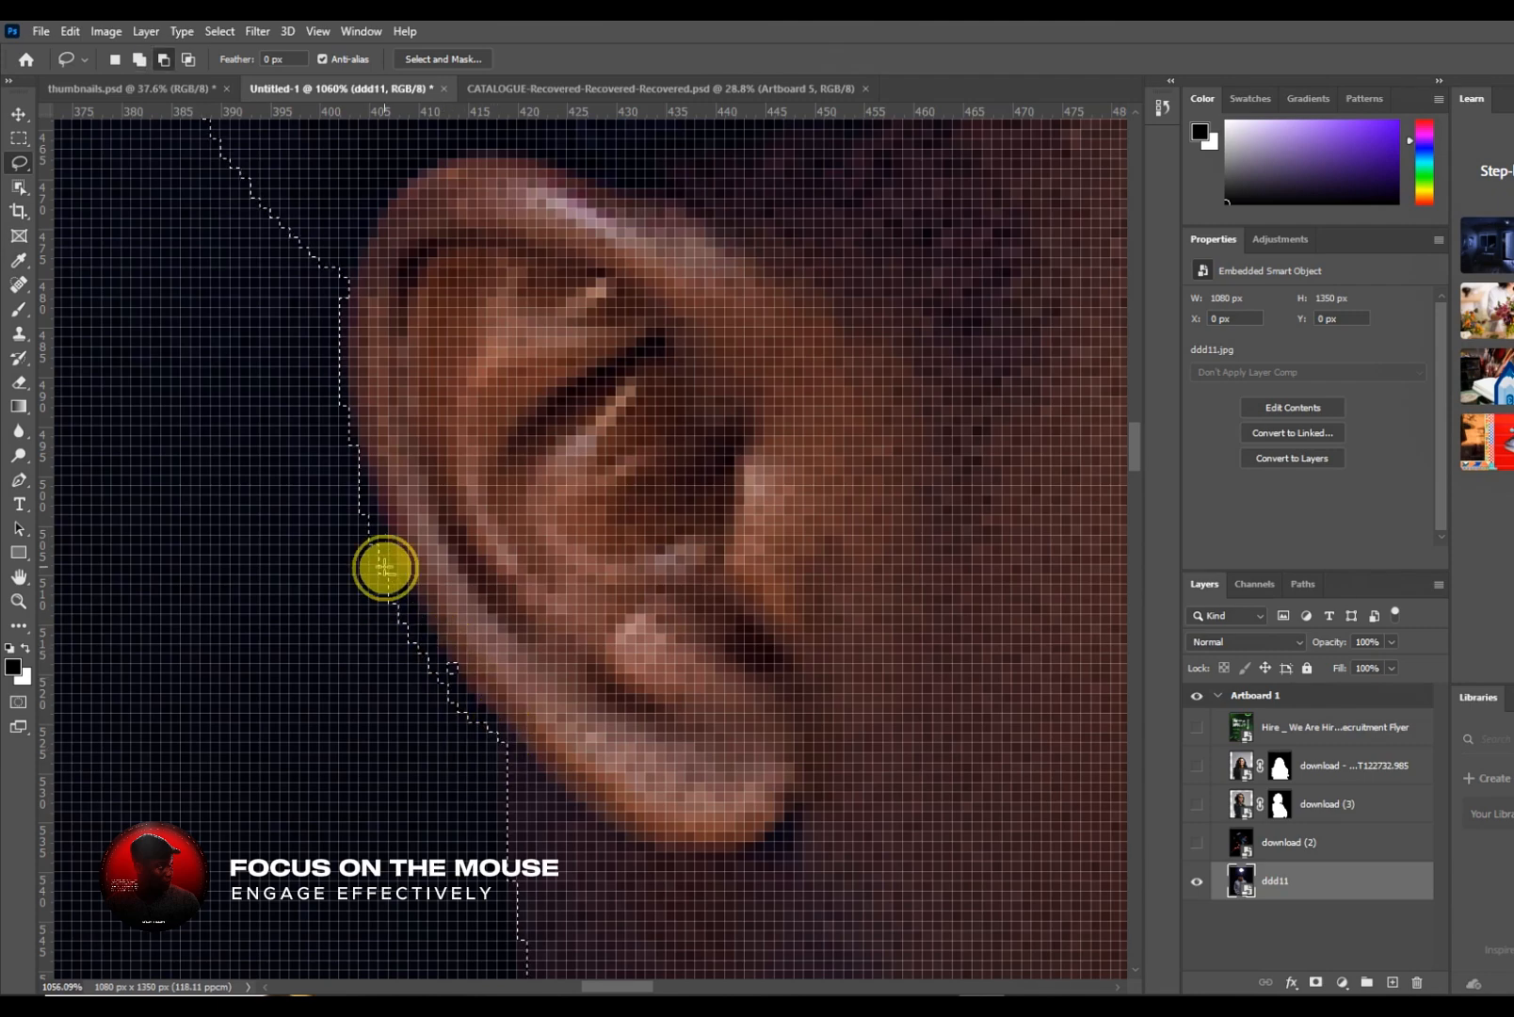
mouse_move(444, 658)
mouse_down()
mouse_move(498, 736)
mouse_move(463, 763)
mouse_up()
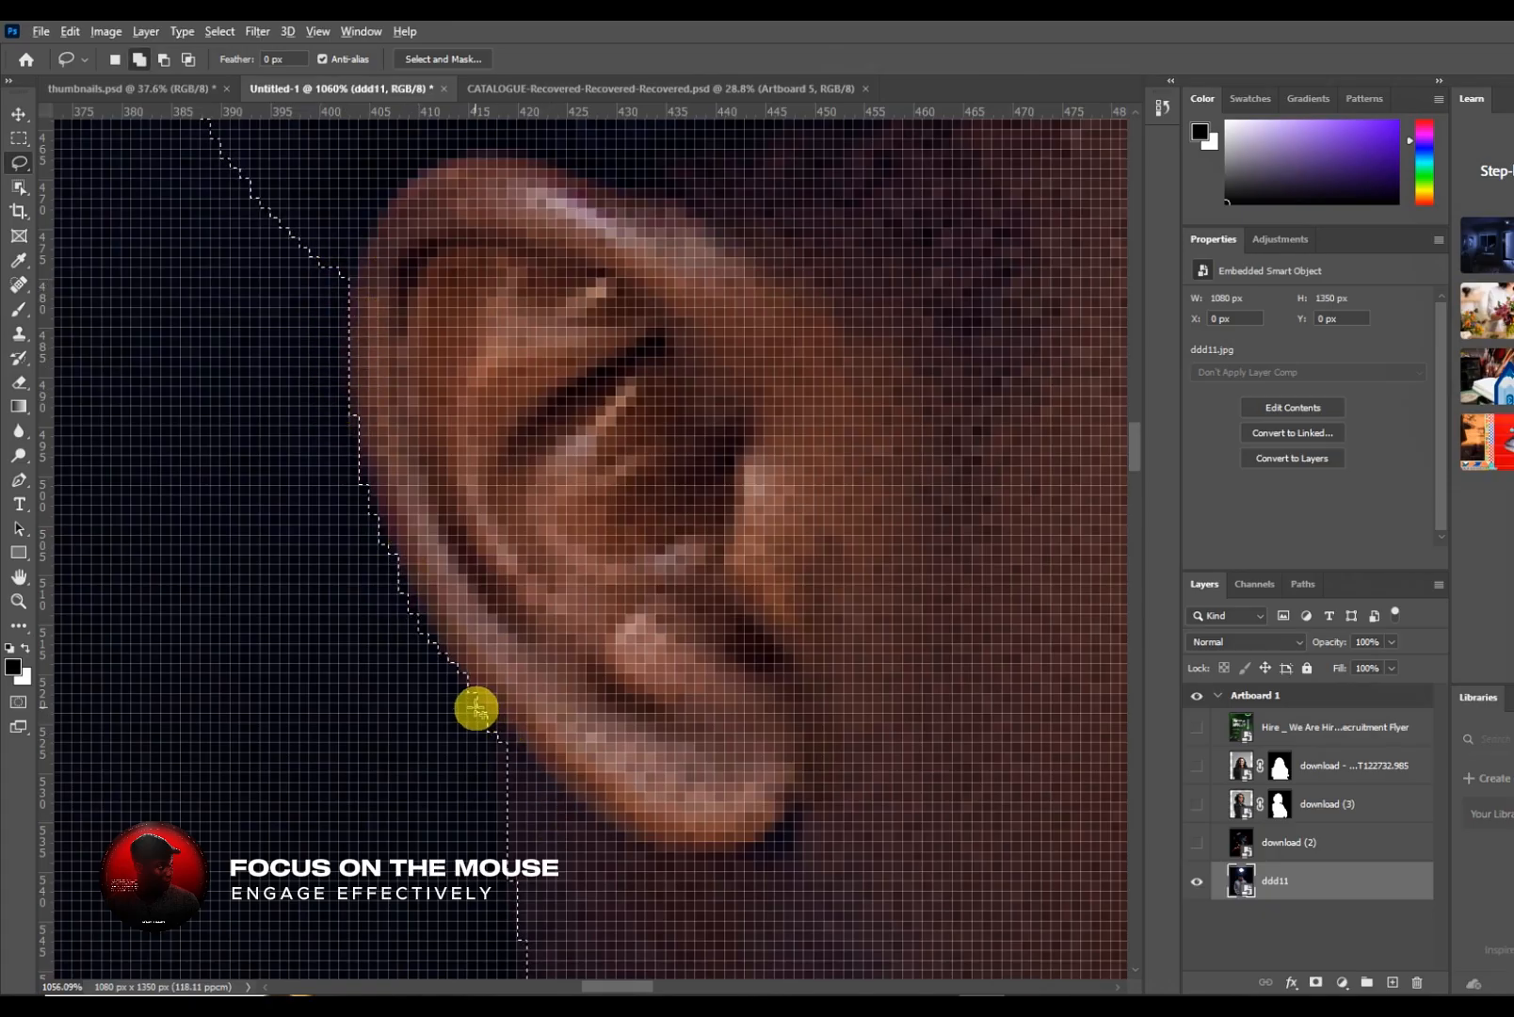
drag(483, 740, 454, 713)
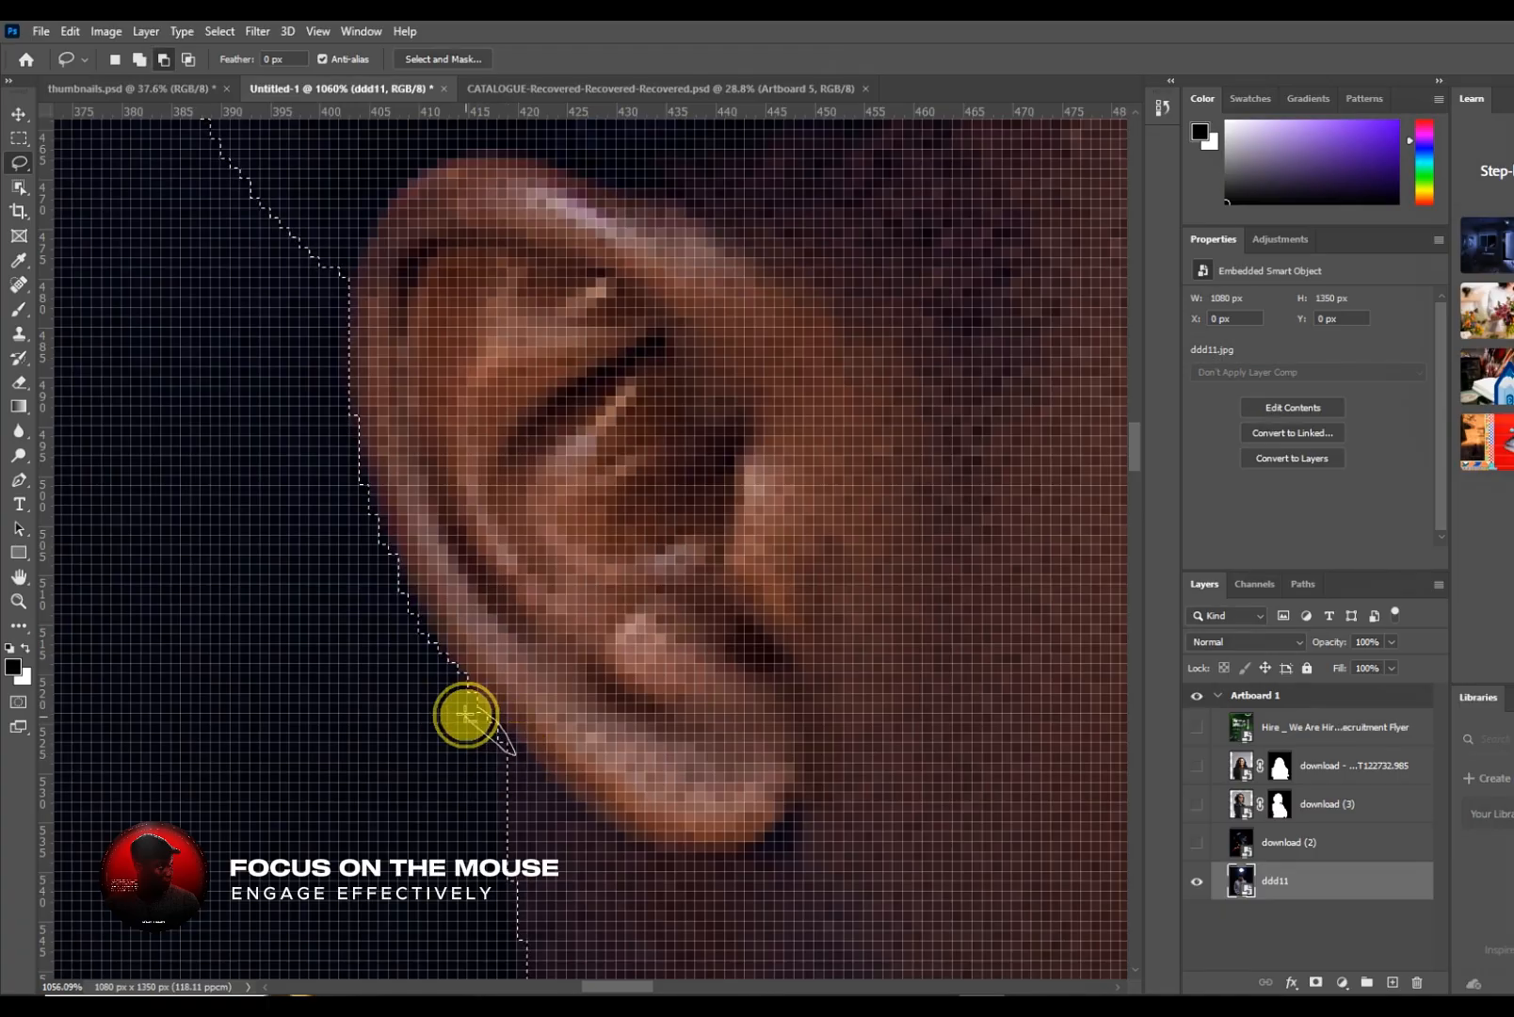
- Refine the selection edge just behind the earlobe, where the ear meets the neck, by adding a small neck area
scroll(499, 769, down, 6)
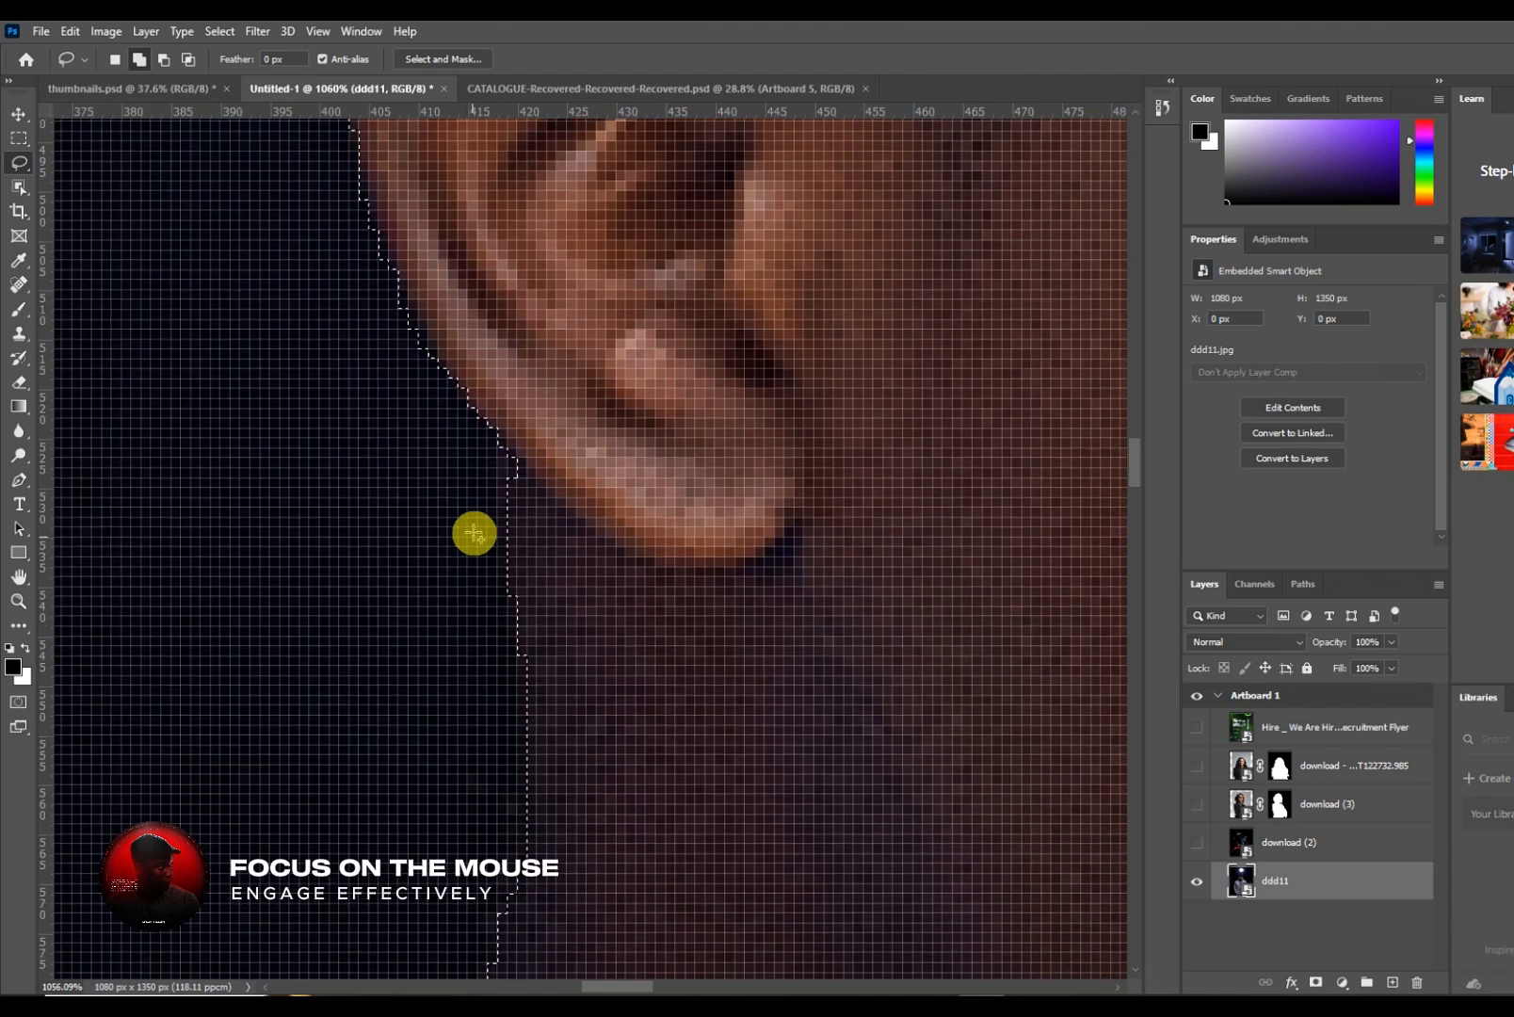
mouse_move(498, 445)
mouse_down()
mouse_move(530, 664)
mouse_move(597, 764)
mouse_move(621, 735)
mouse_move(574, 598)
mouse_up()
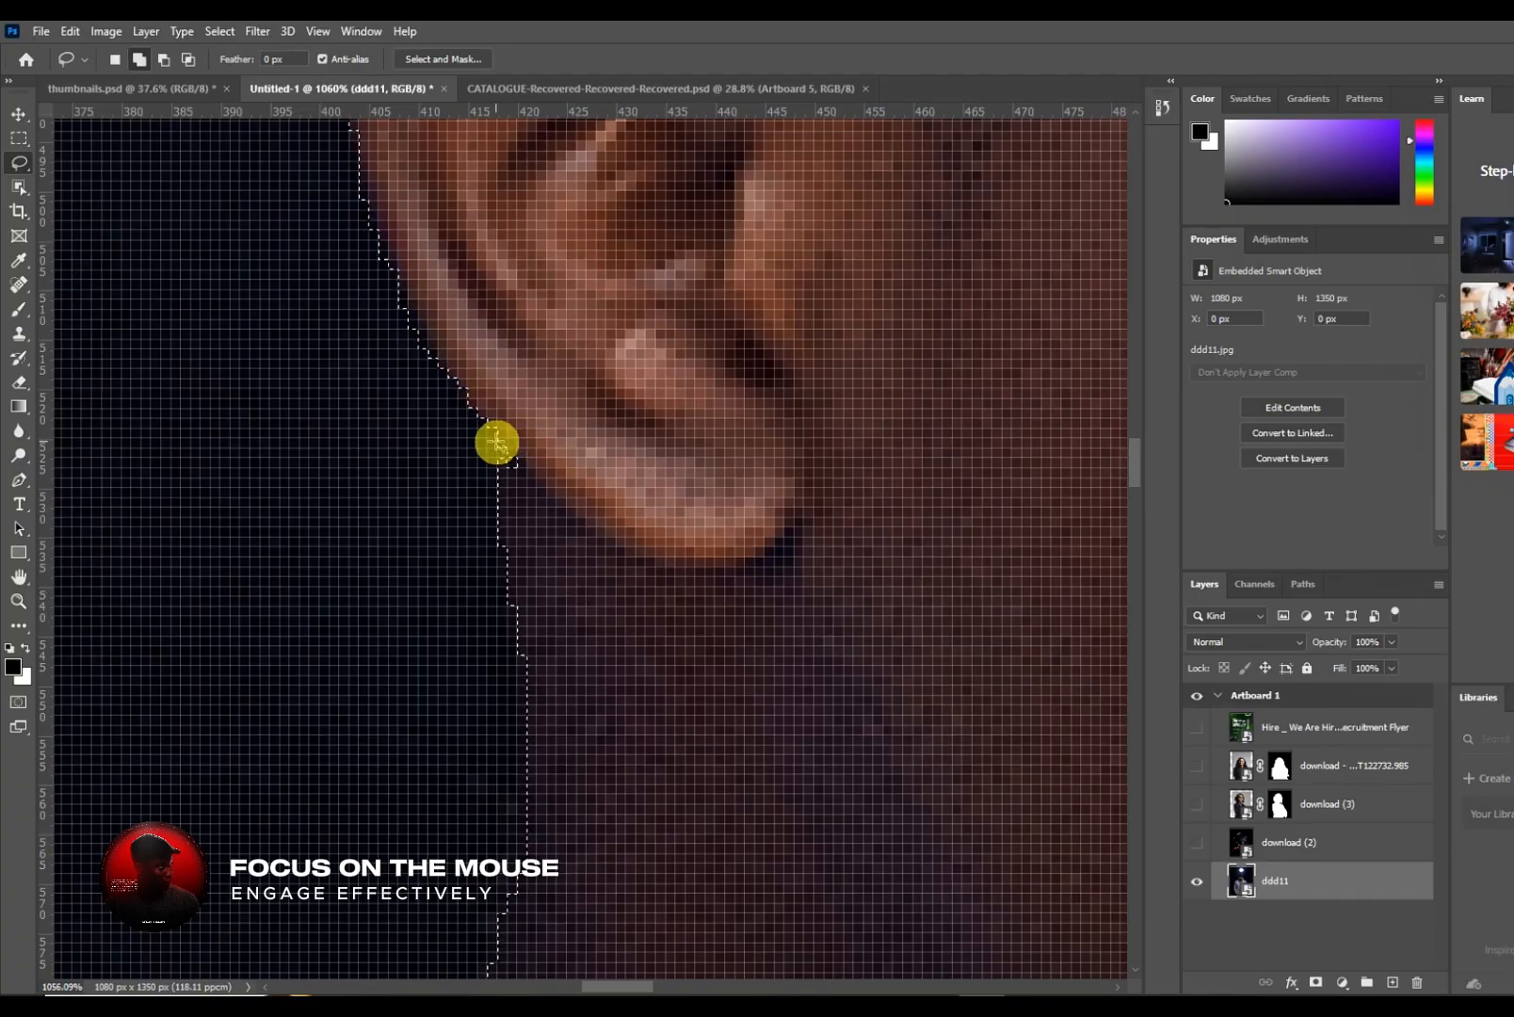
drag(539, 449, 537, 450)
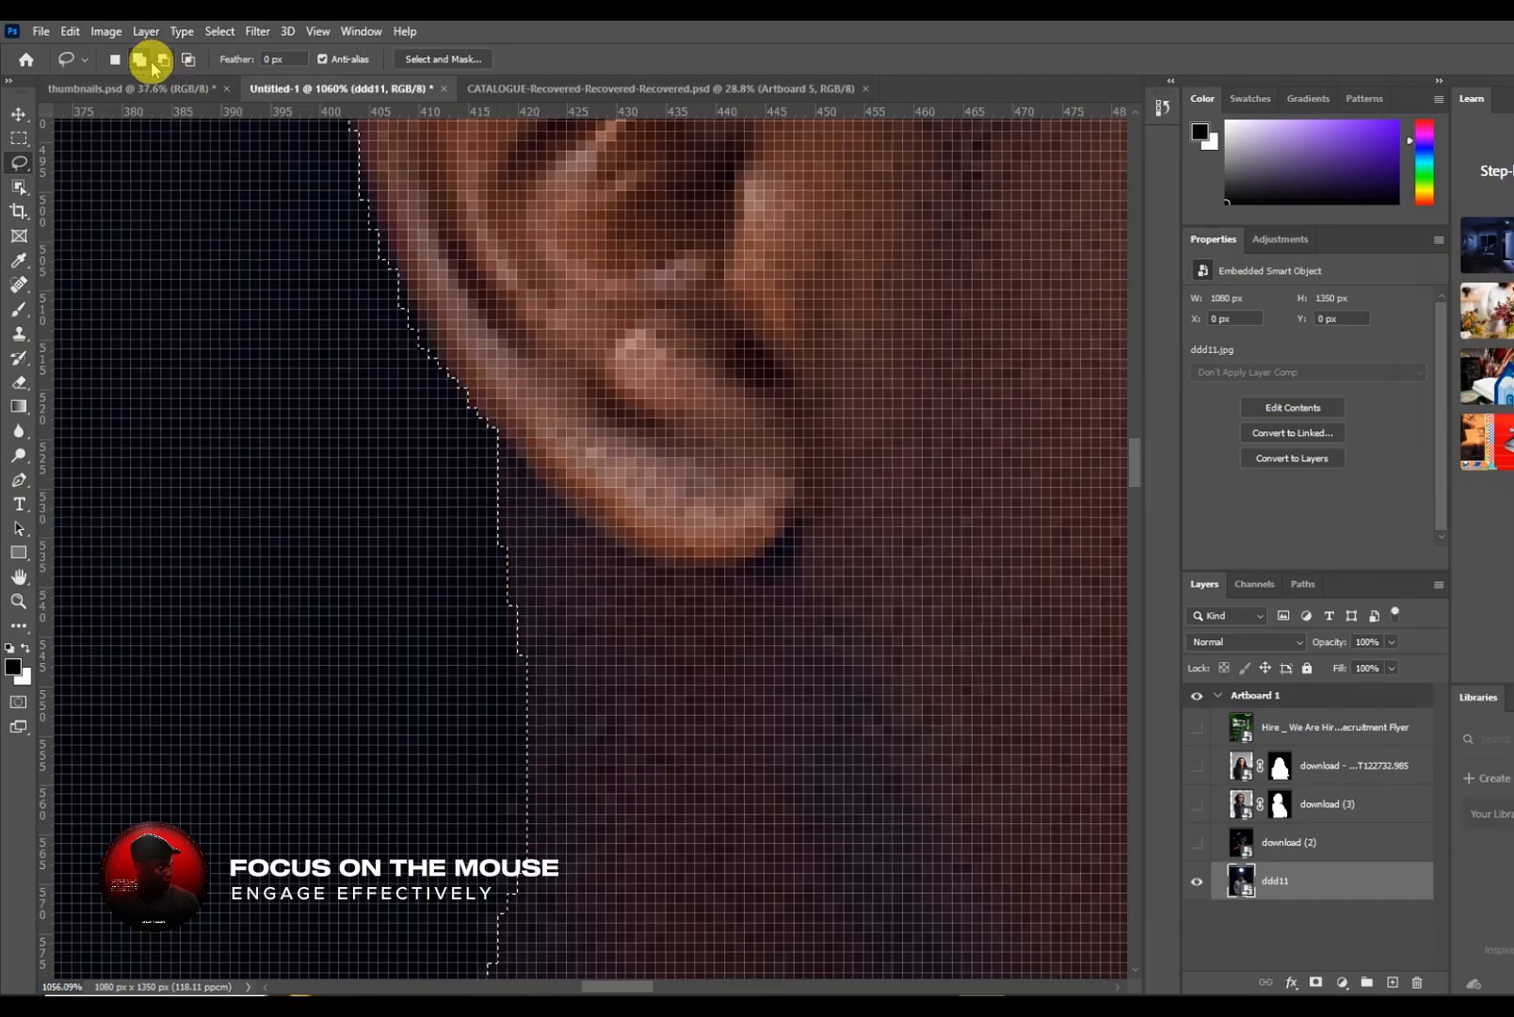
- Refine the selection along the back of the neck from below the ear down to the sweater collar
scroll(570, 595, down, 3)
scroll(570, 595, down, 1)
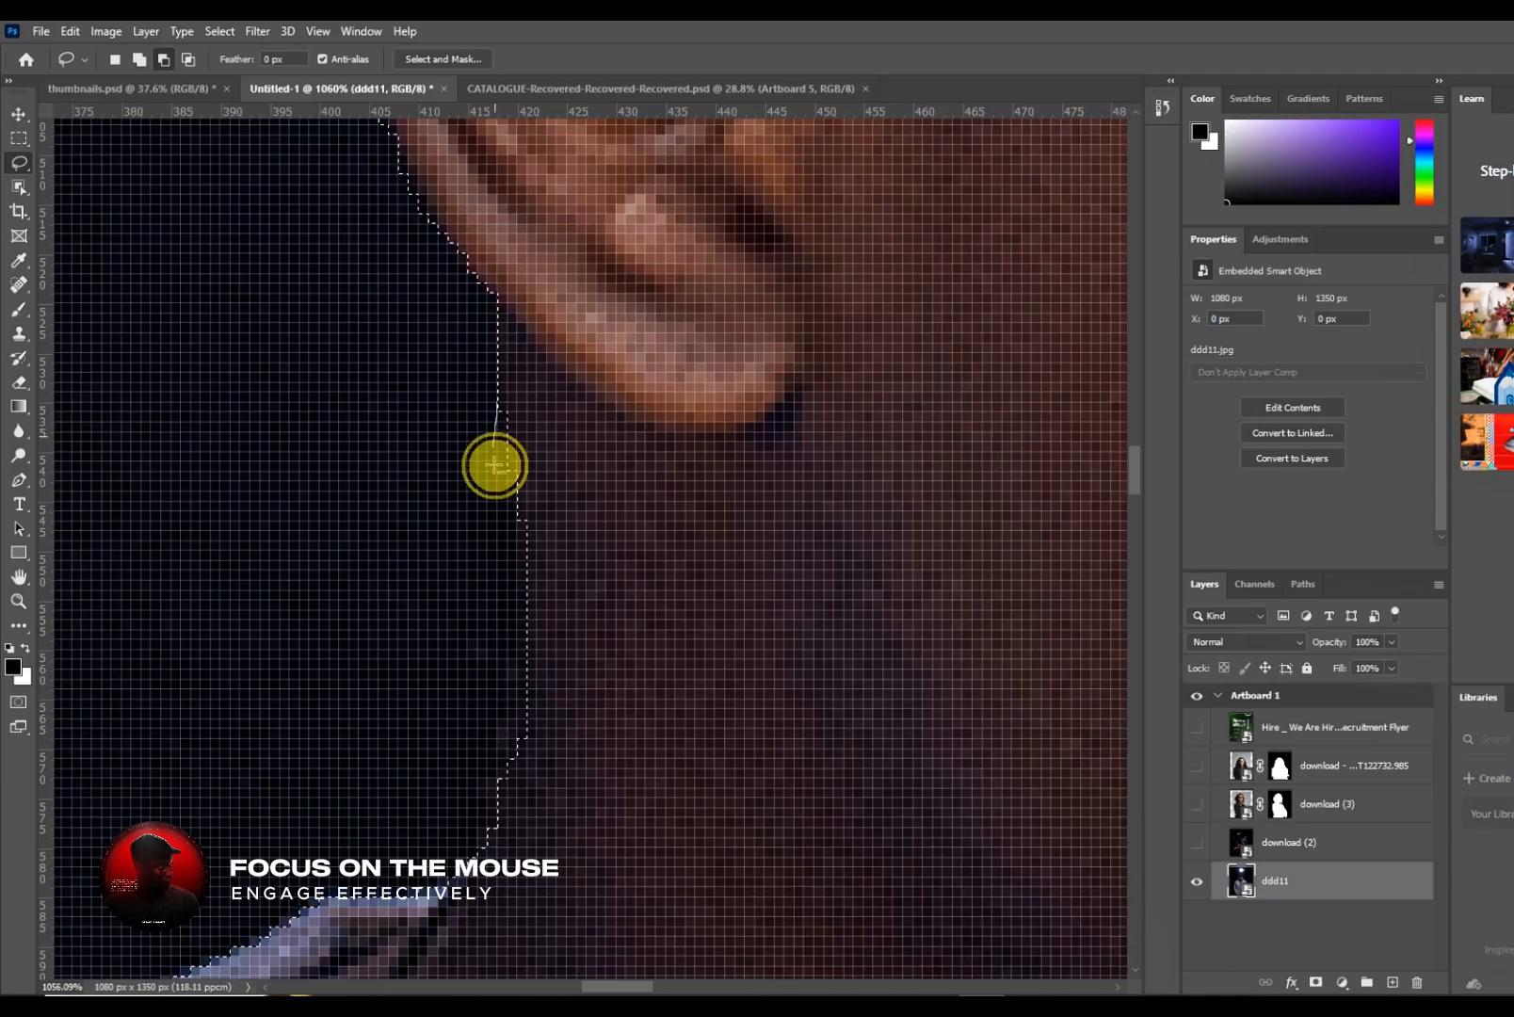
mouse_move(518, 635)
mouse_down()
mouse_move(608, 776)
mouse_move(608, 595)
mouse_up()
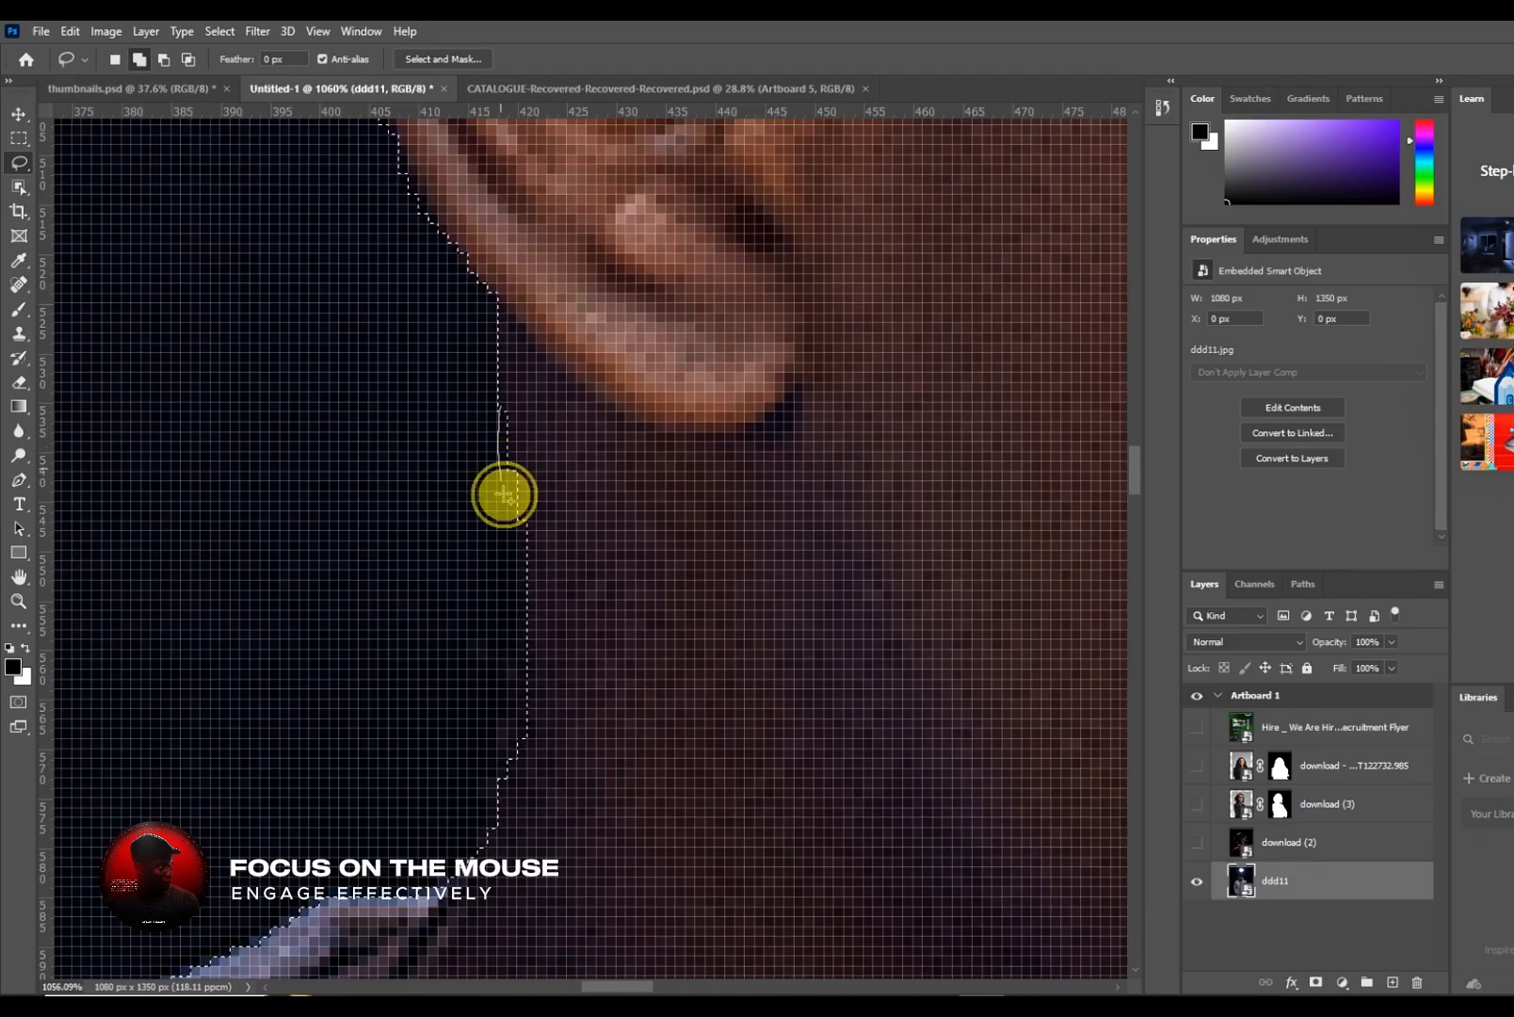
mouse_move(519, 768)
mouse_down()
mouse_move(591, 595)
mouse_move(541, 423)
mouse_move(521, 466)
mouse_up()
scroll(521, 466, down, 3)
scroll(528, 473, down, 2)
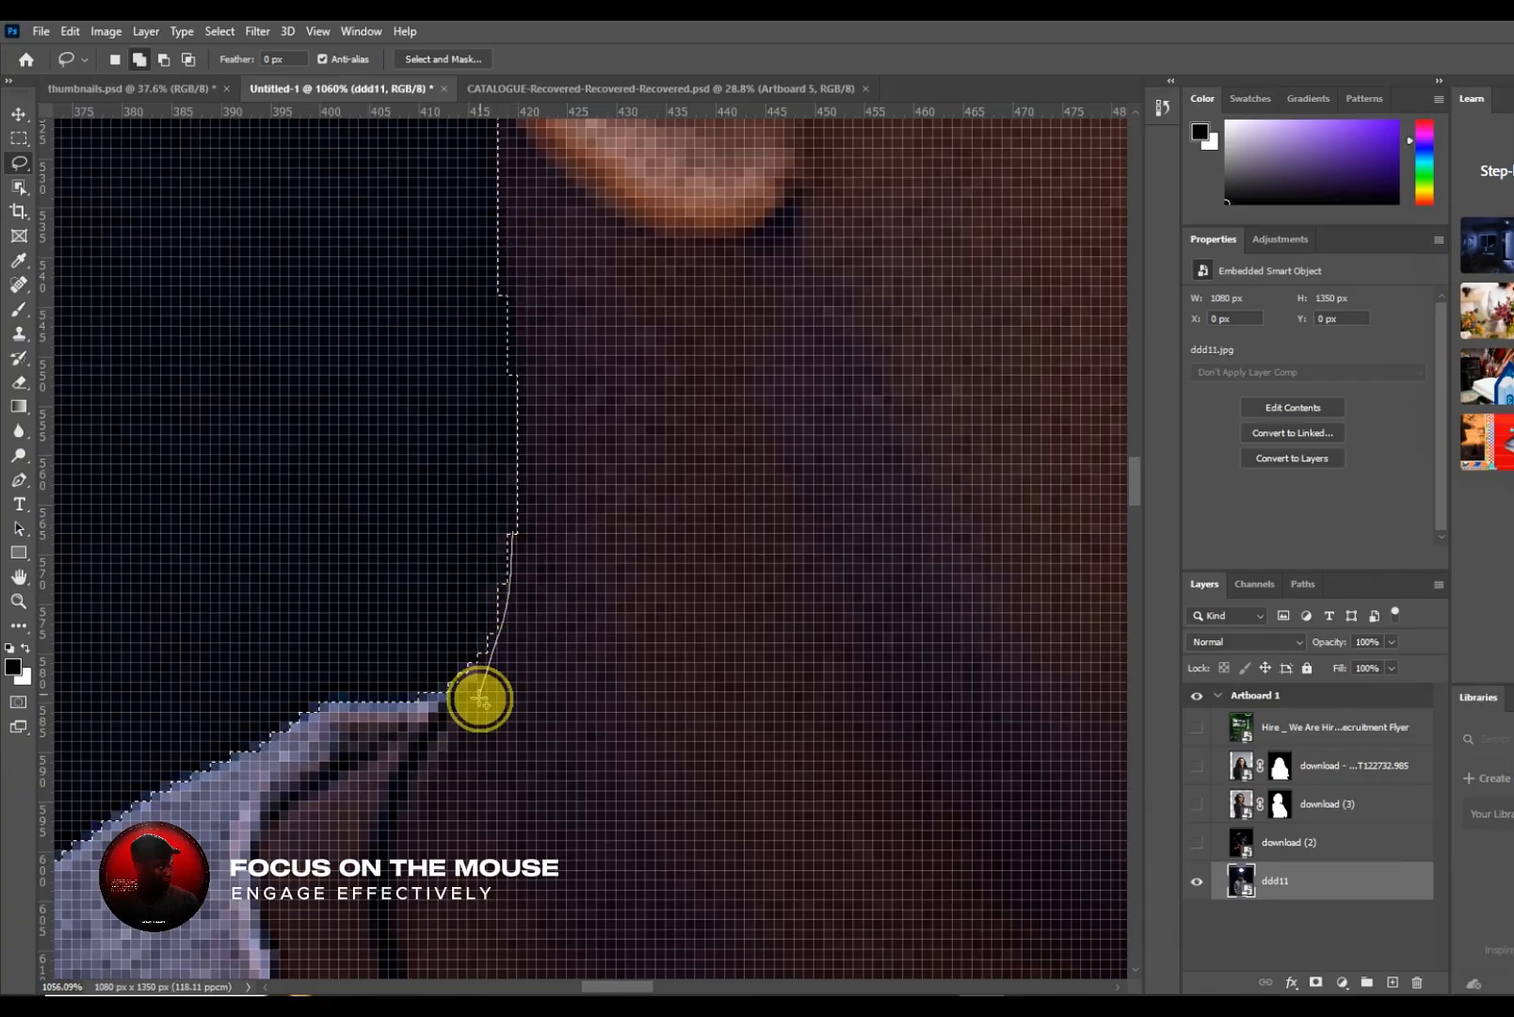
drag(480, 699, 444, 711)
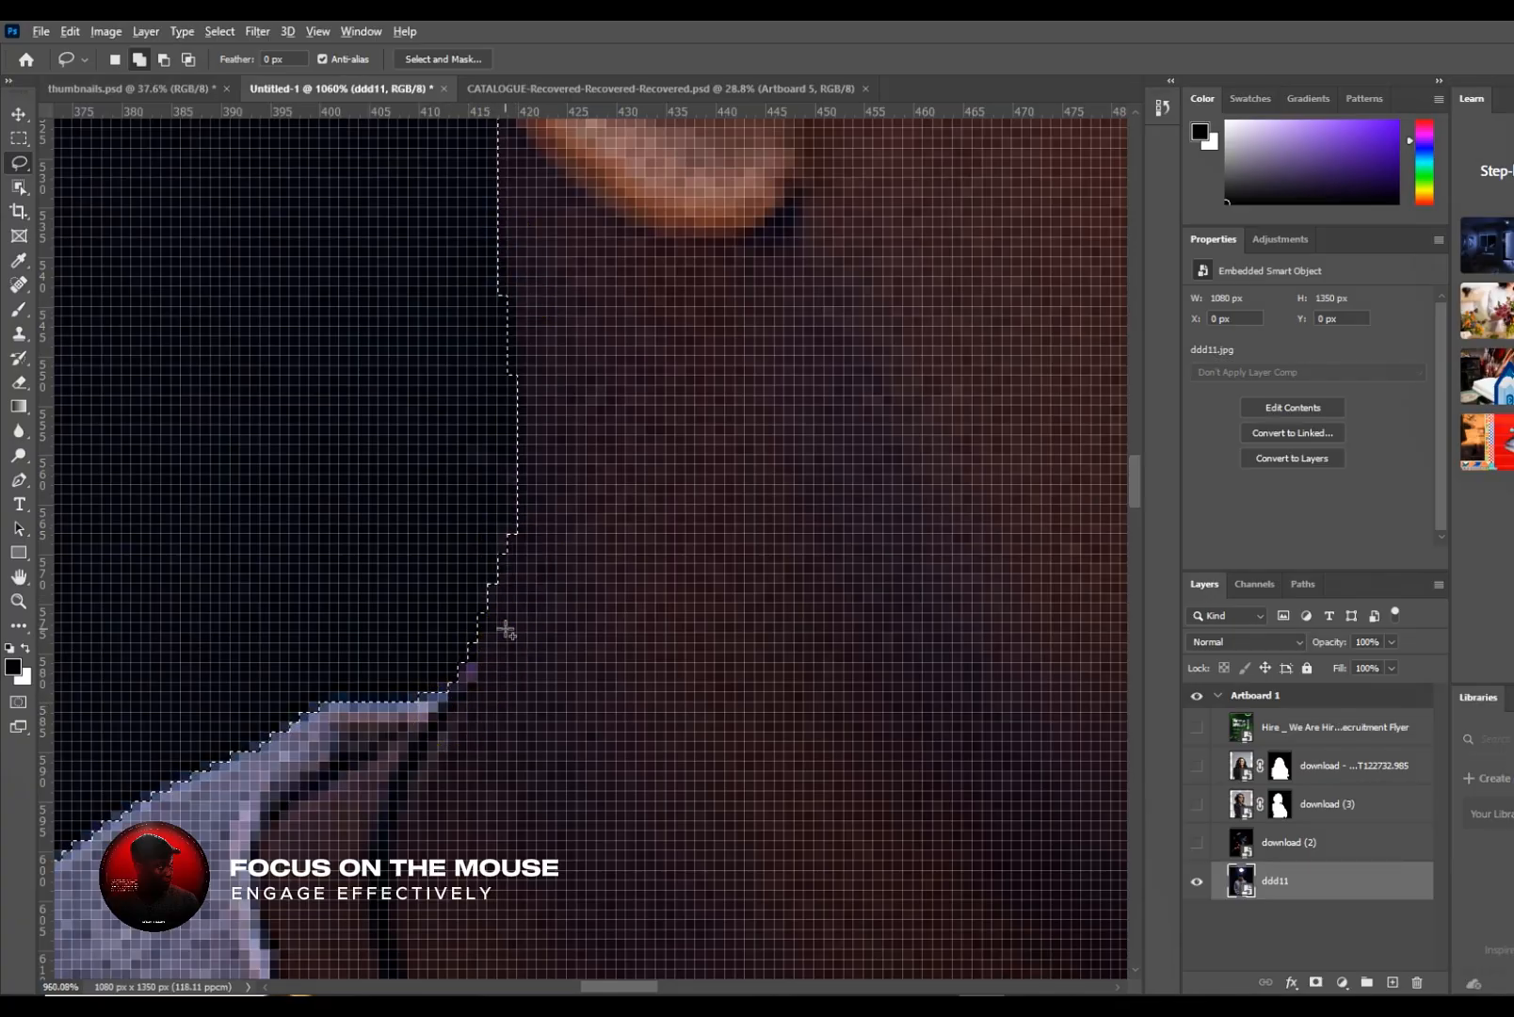
- Add the cap brim's missing underside and tip to the selection, and subtract the background patch beside the forehead
scroll(507, 629, down, 10)
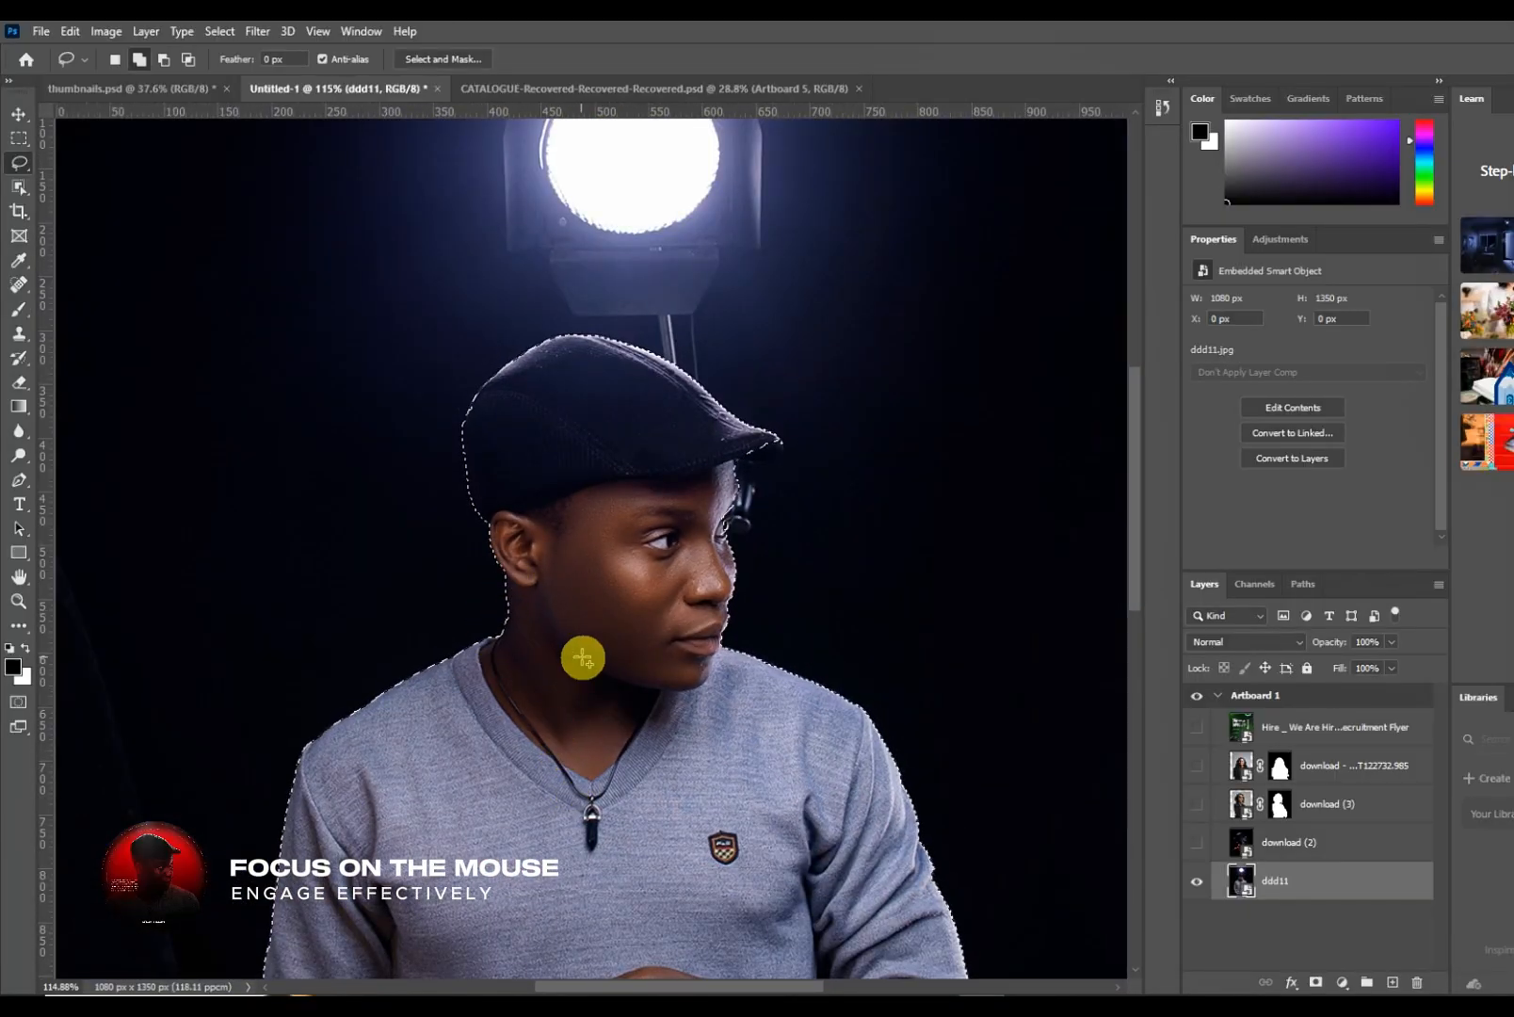
scroll(764, 686, up, 5)
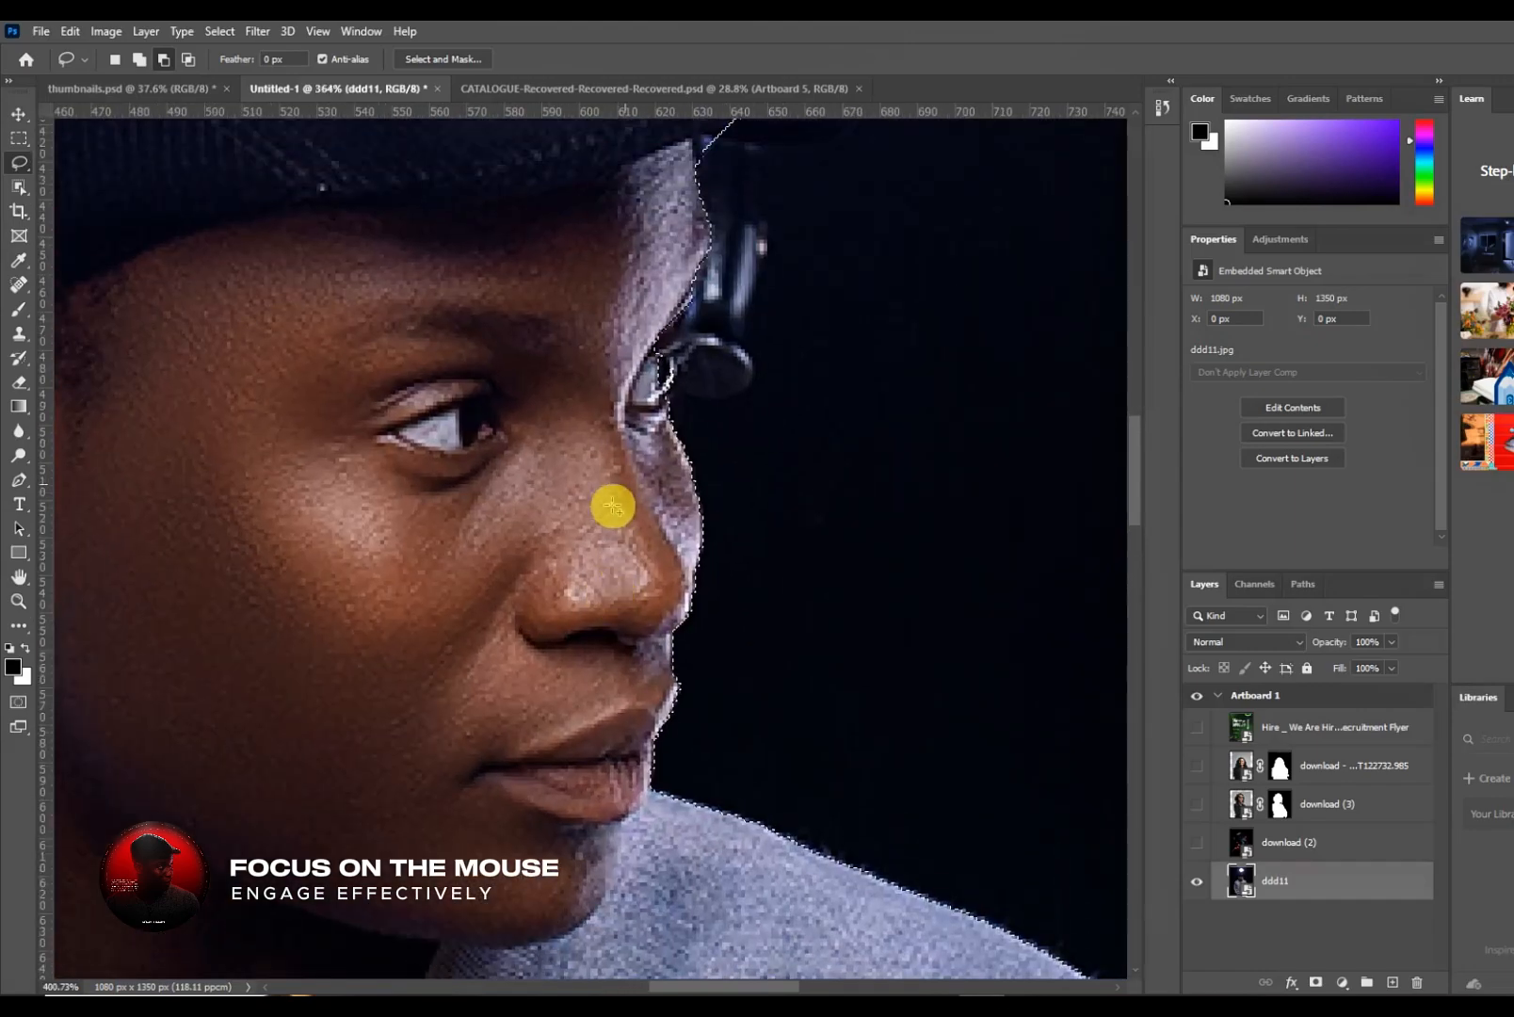
scroll(629, 470, down, 2)
scroll(630, 490, up, 3)
scroll(643, 473, down, 3)
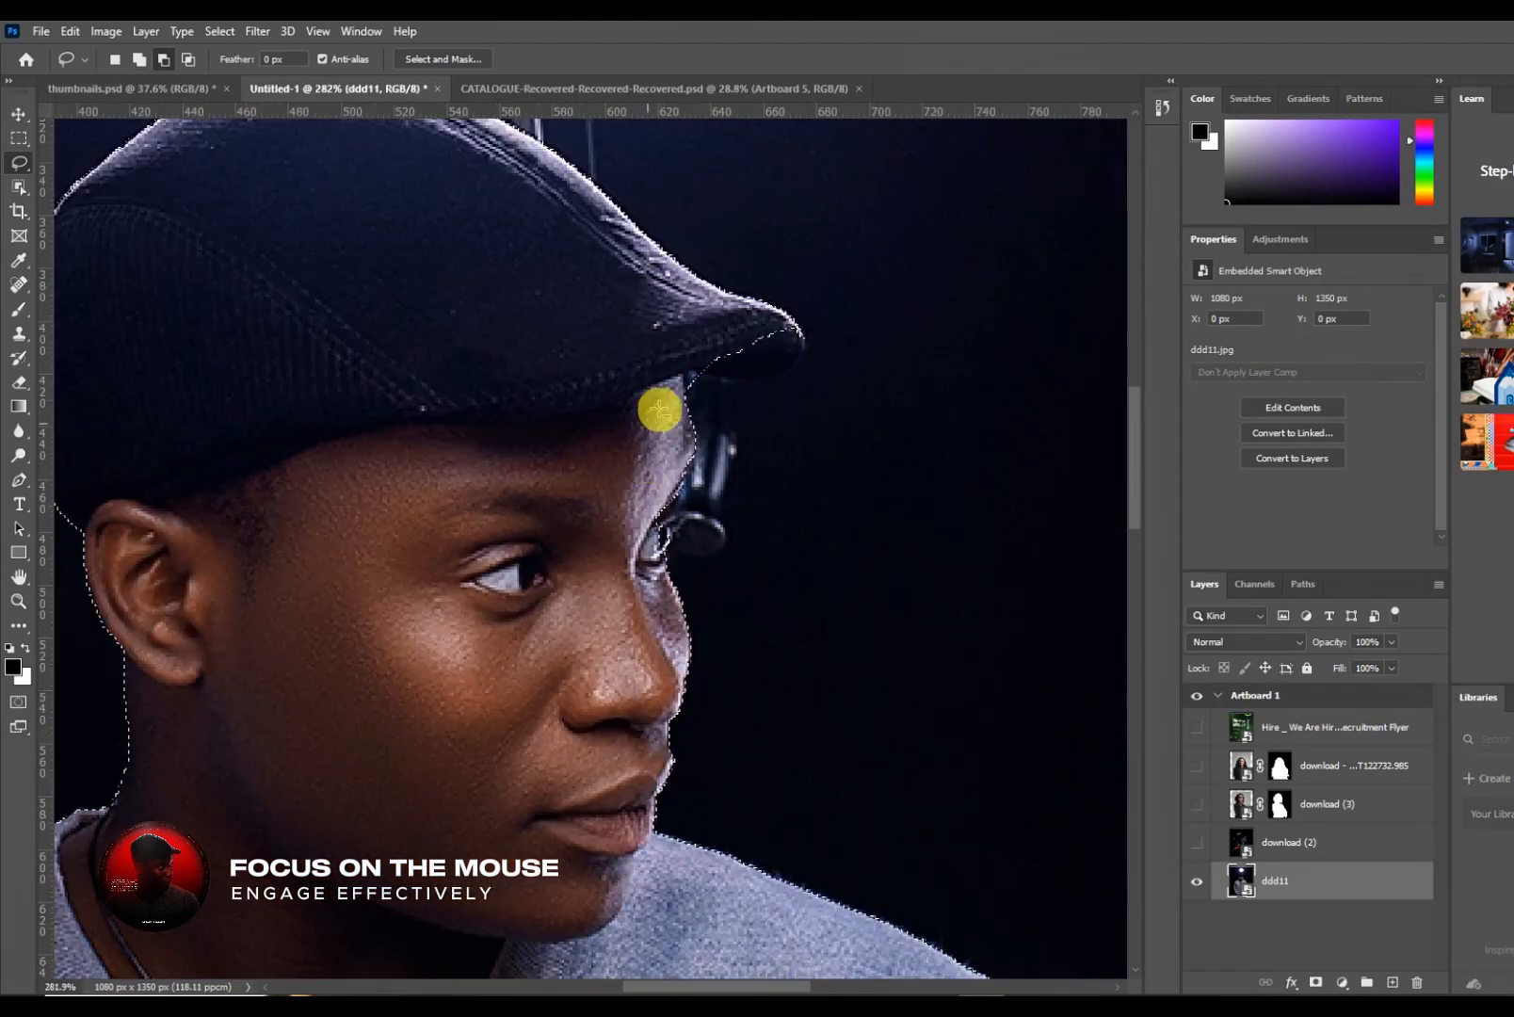
scroll(759, 329, up, 4)
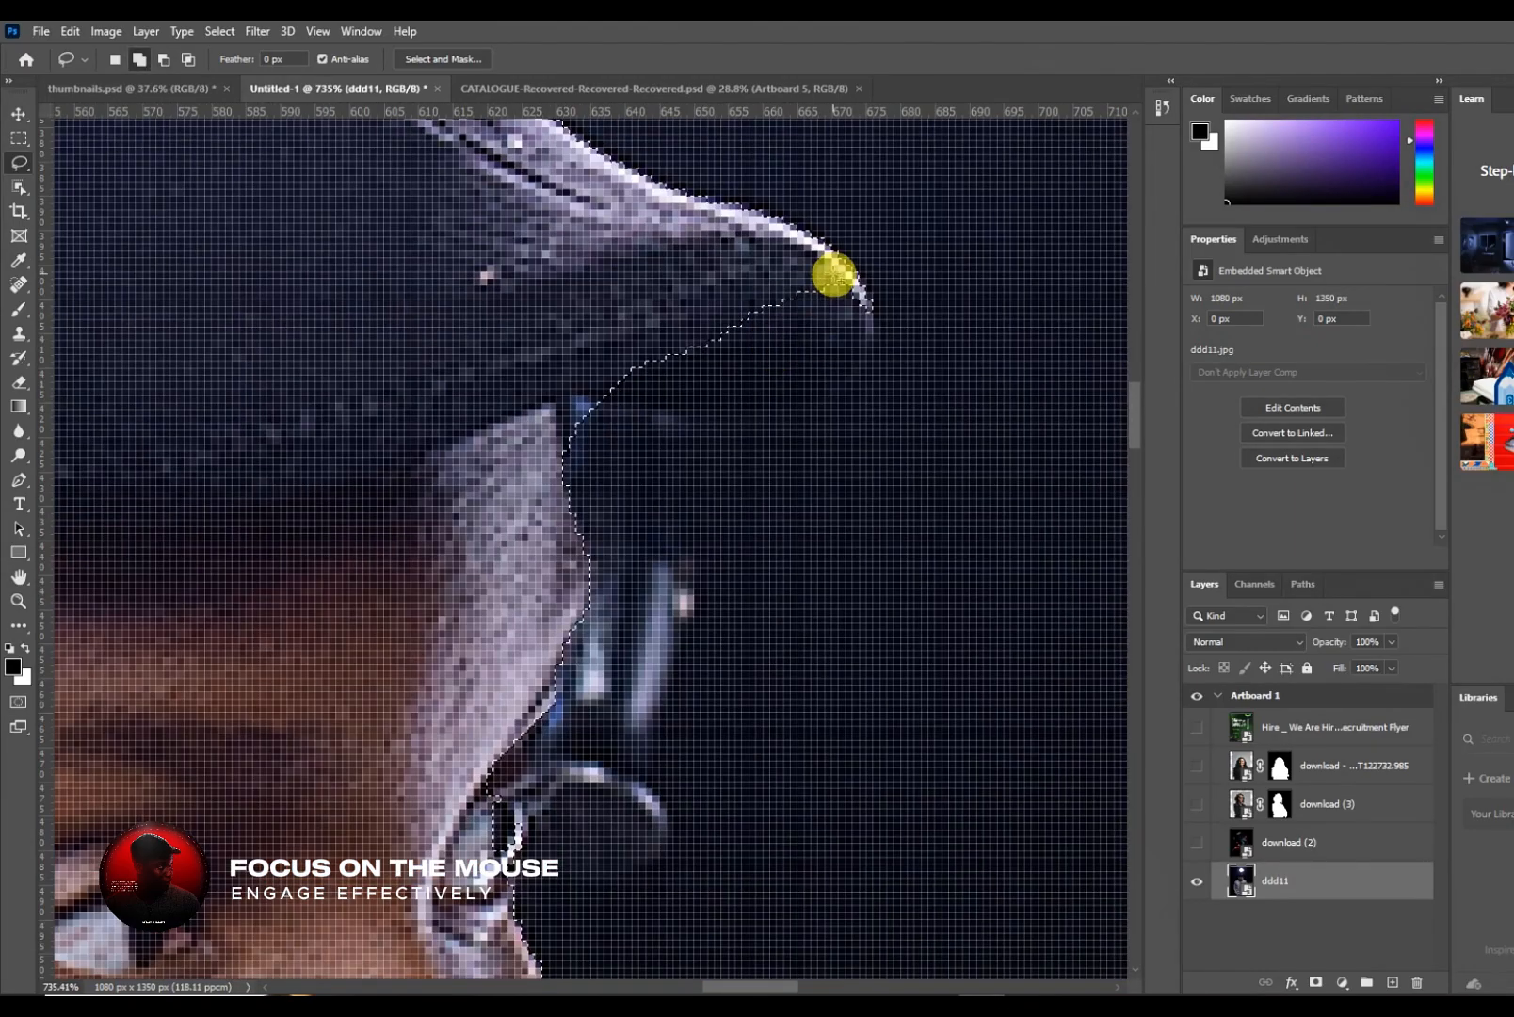
mouse_move(855, 272)
mouse_down()
mouse_move(861, 372)
mouse_move(827, 402)
mouse_move(757, 415)
mouse_move(527, 385)
mouse_move(615, 401)
mouse_move(565, 399)
mouse_move(559, 448)
mouse_up()
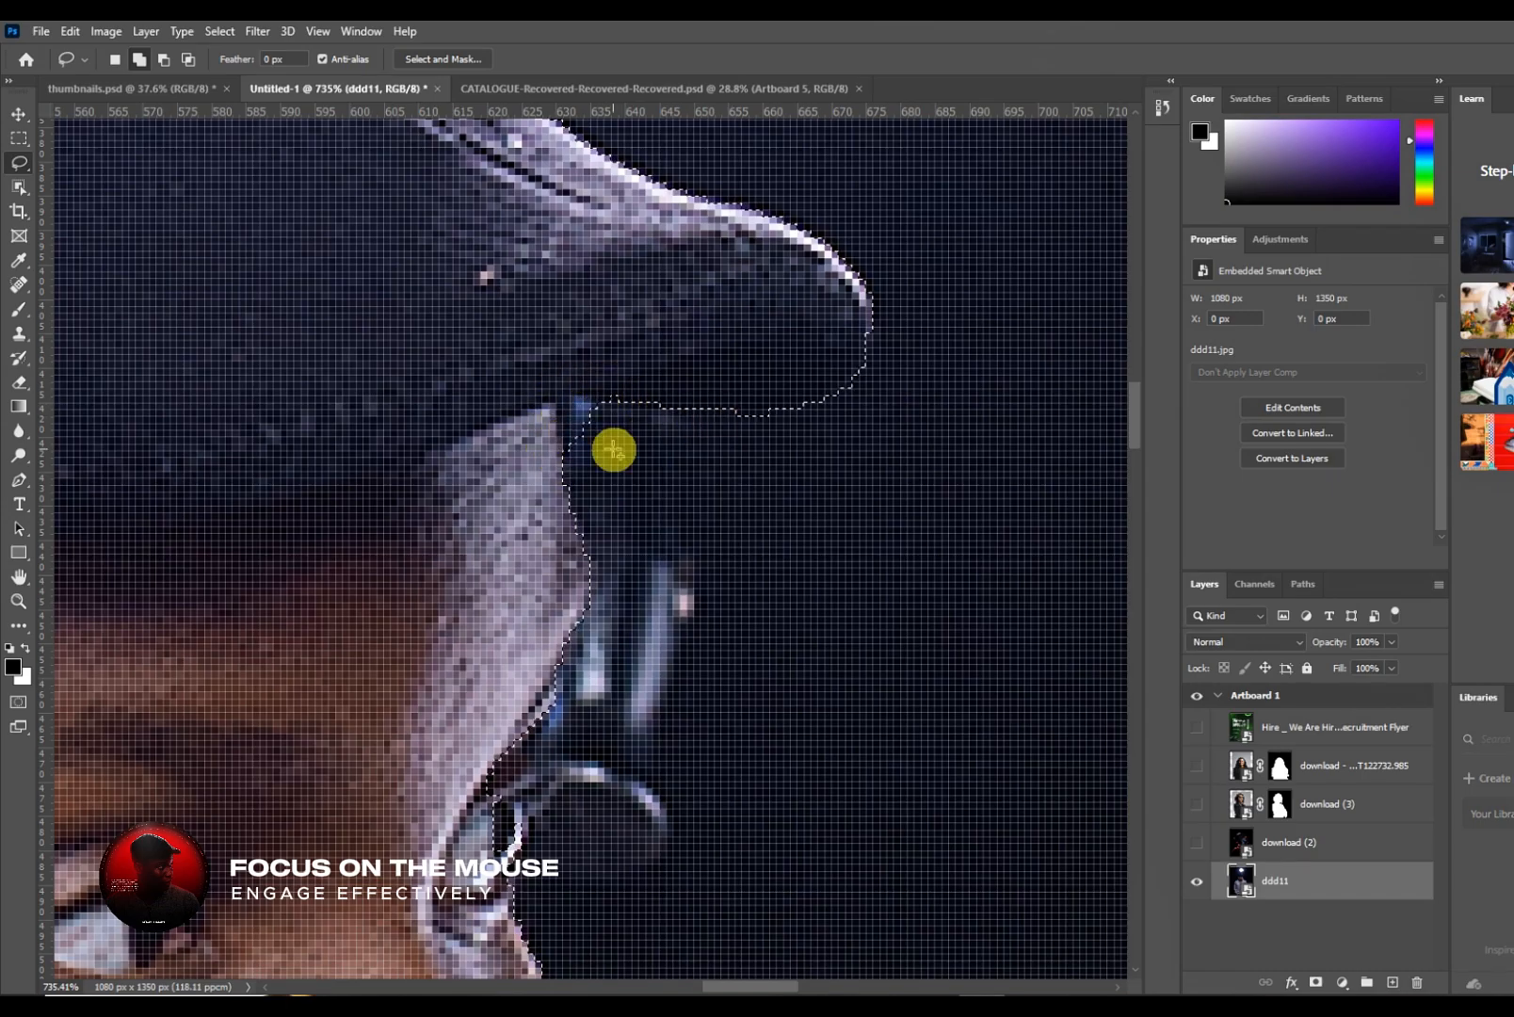
drag(608, 402, 608, 402)
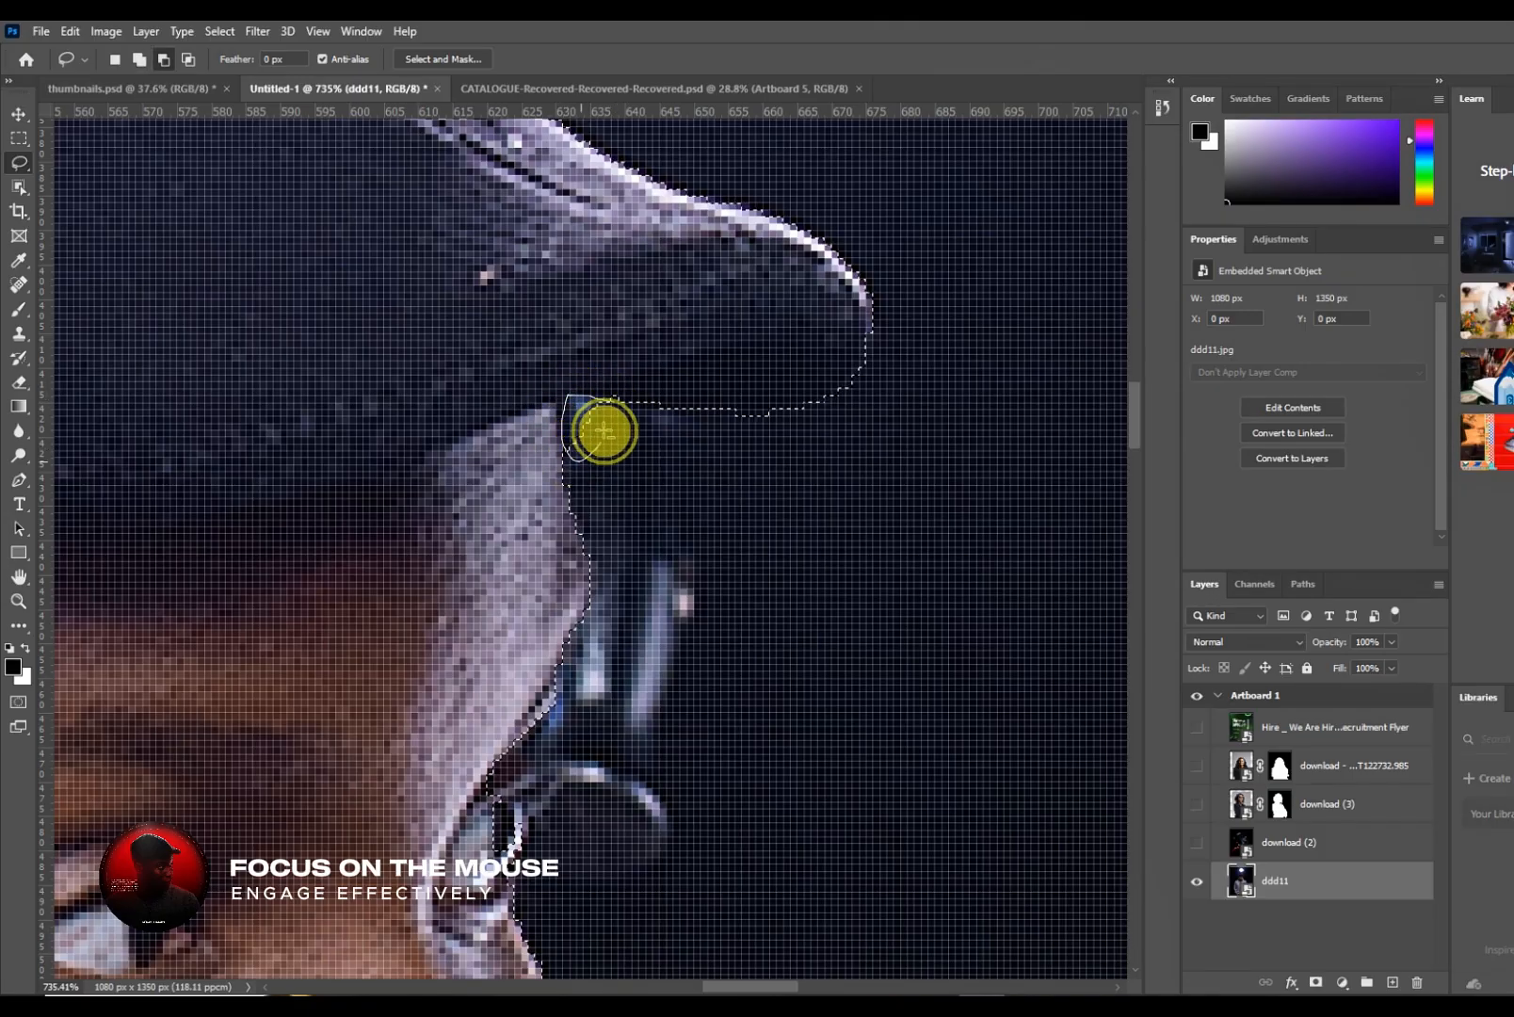
- Add the missing area between the brow and the far eye's lashes to the man's selection with the Lasso tool
scroll(623, 427, down, 5)
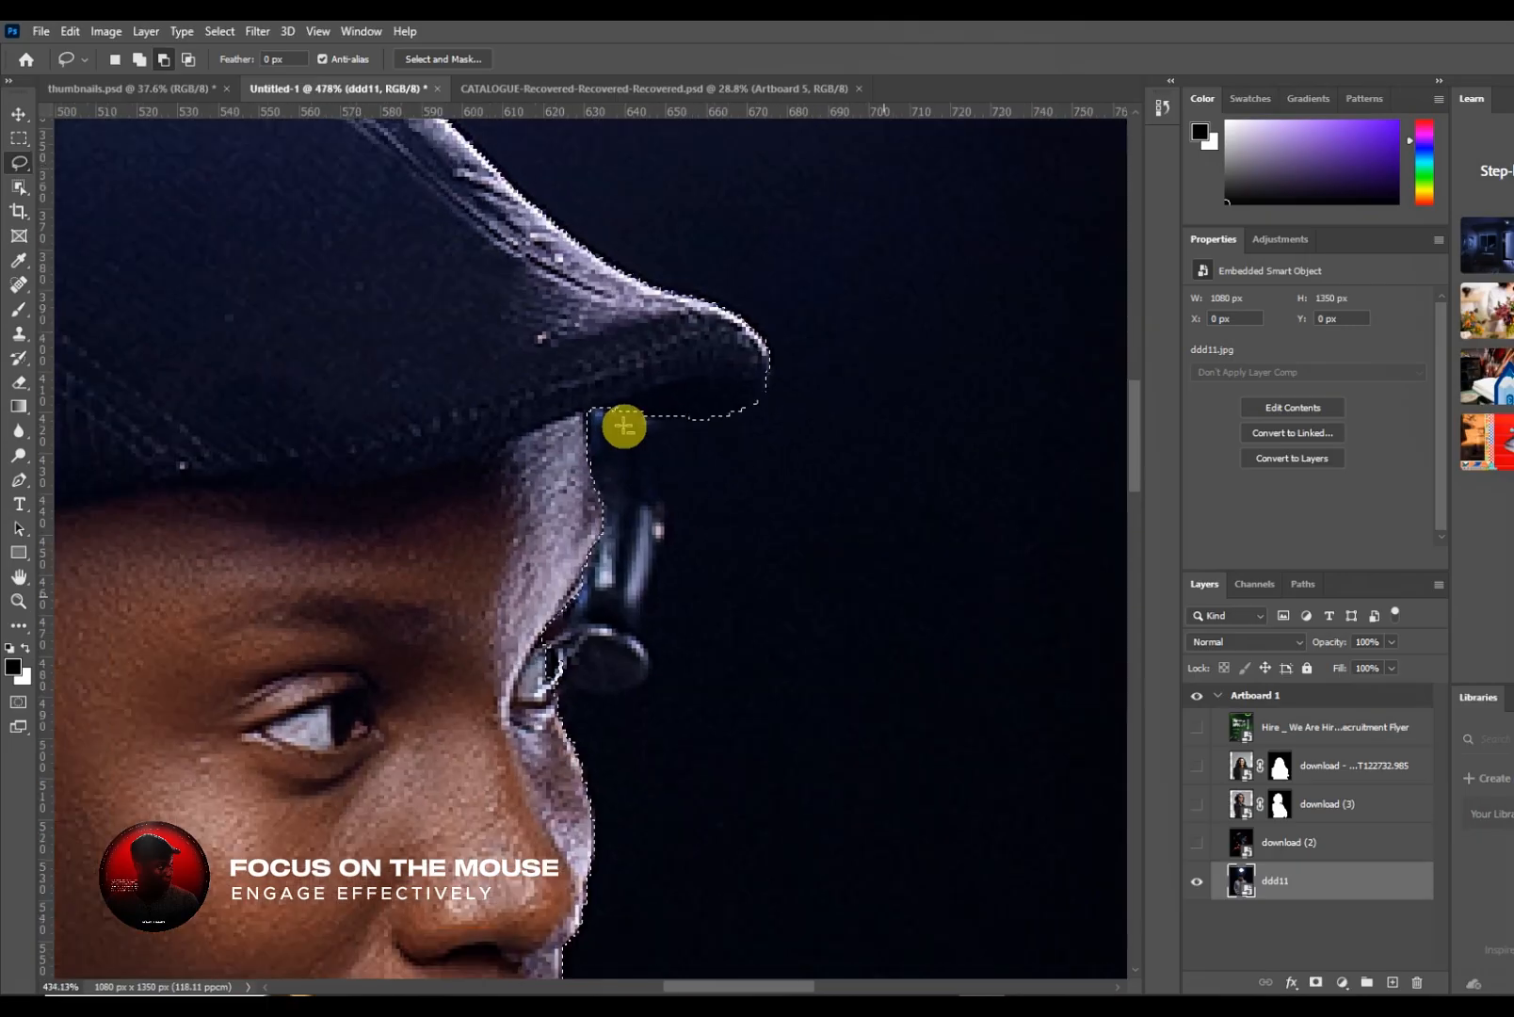
scroll(625, 520, up, 3)
scroll(574, 556, down, 1)
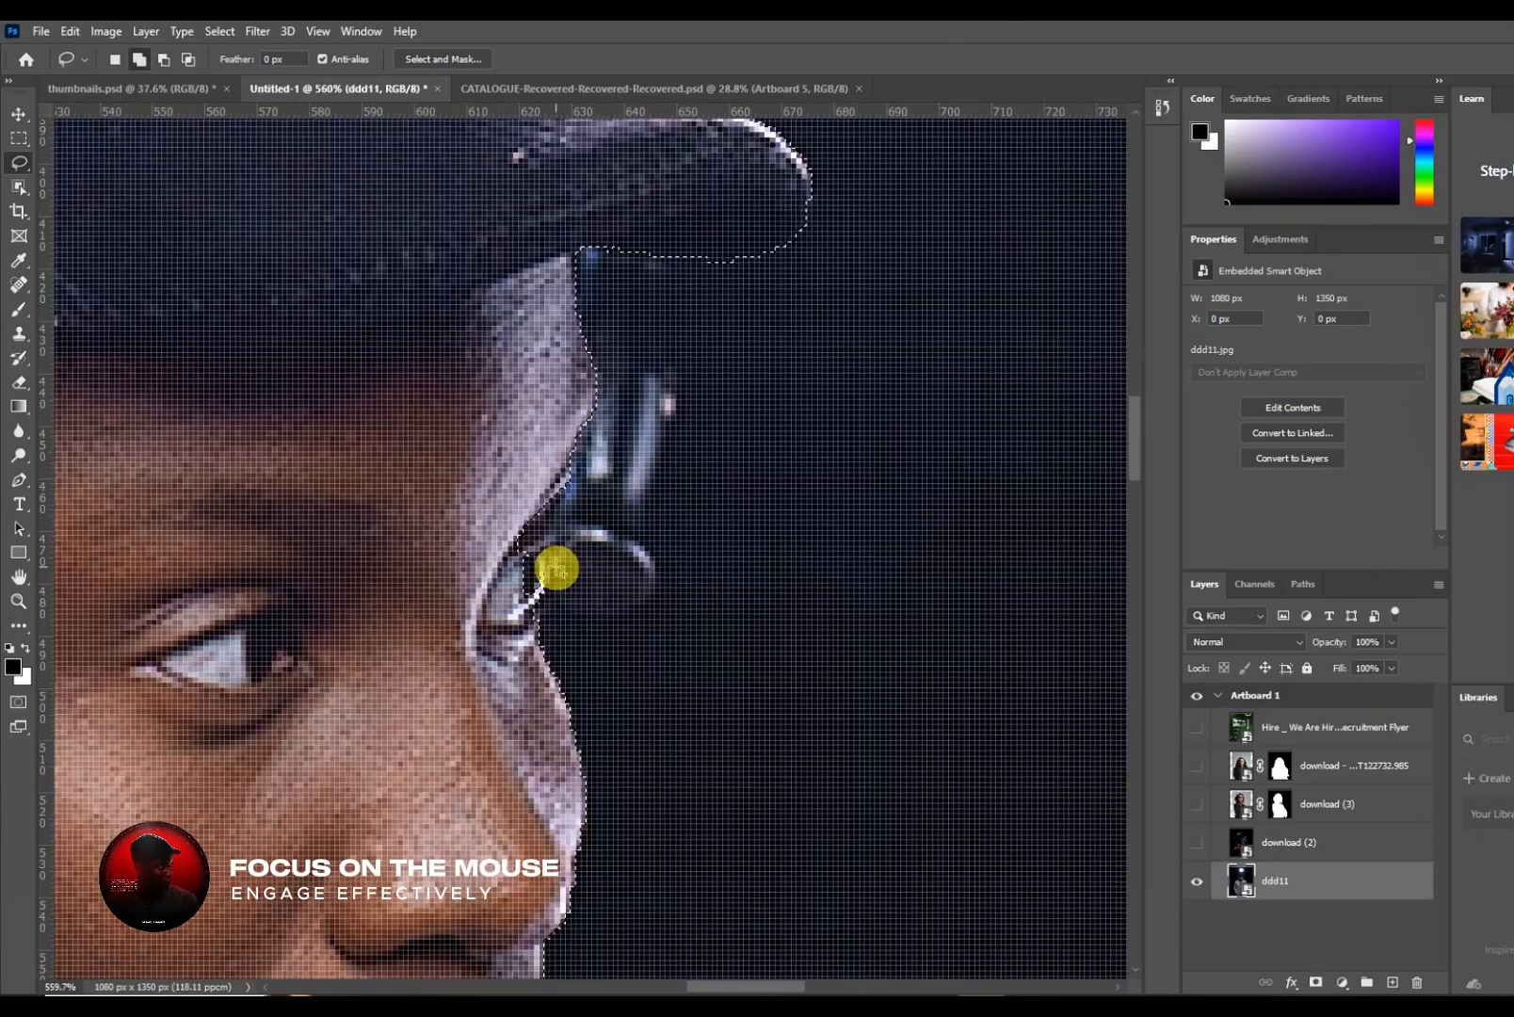
scroll(548, 552, up, 1)
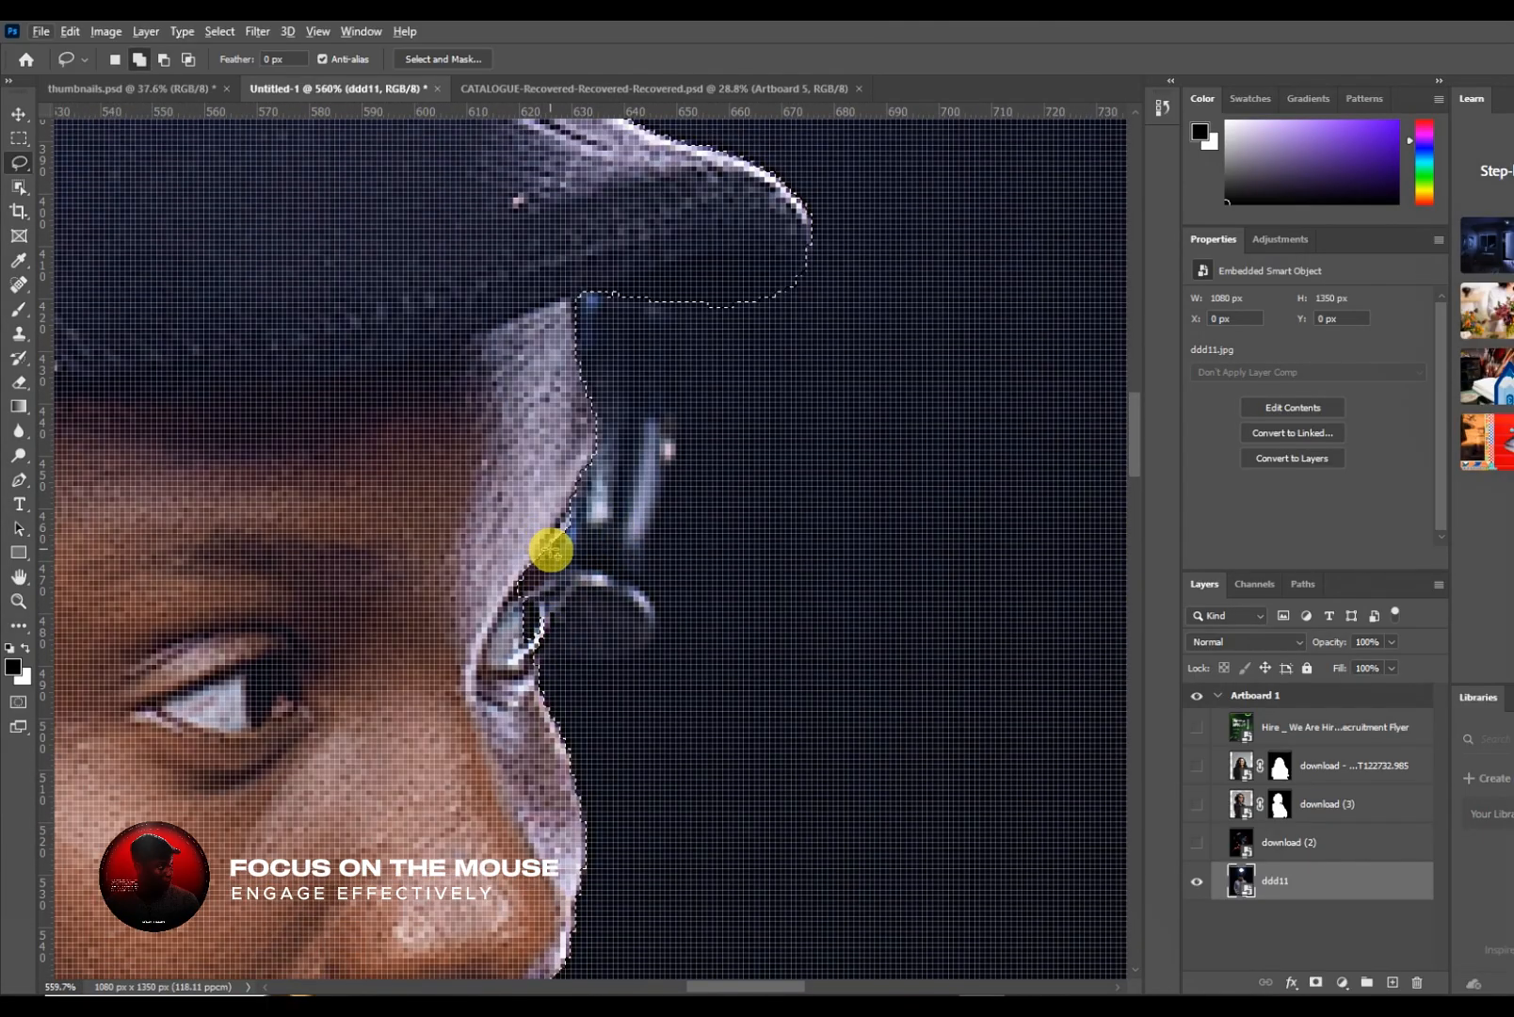
mouse_move(560, 562)
mouse_down()
mouse_move(525, 677)
mouse_move(504, 685)
mouse_move(497, 591)
mouse_move(514, 551)
mouse_up()
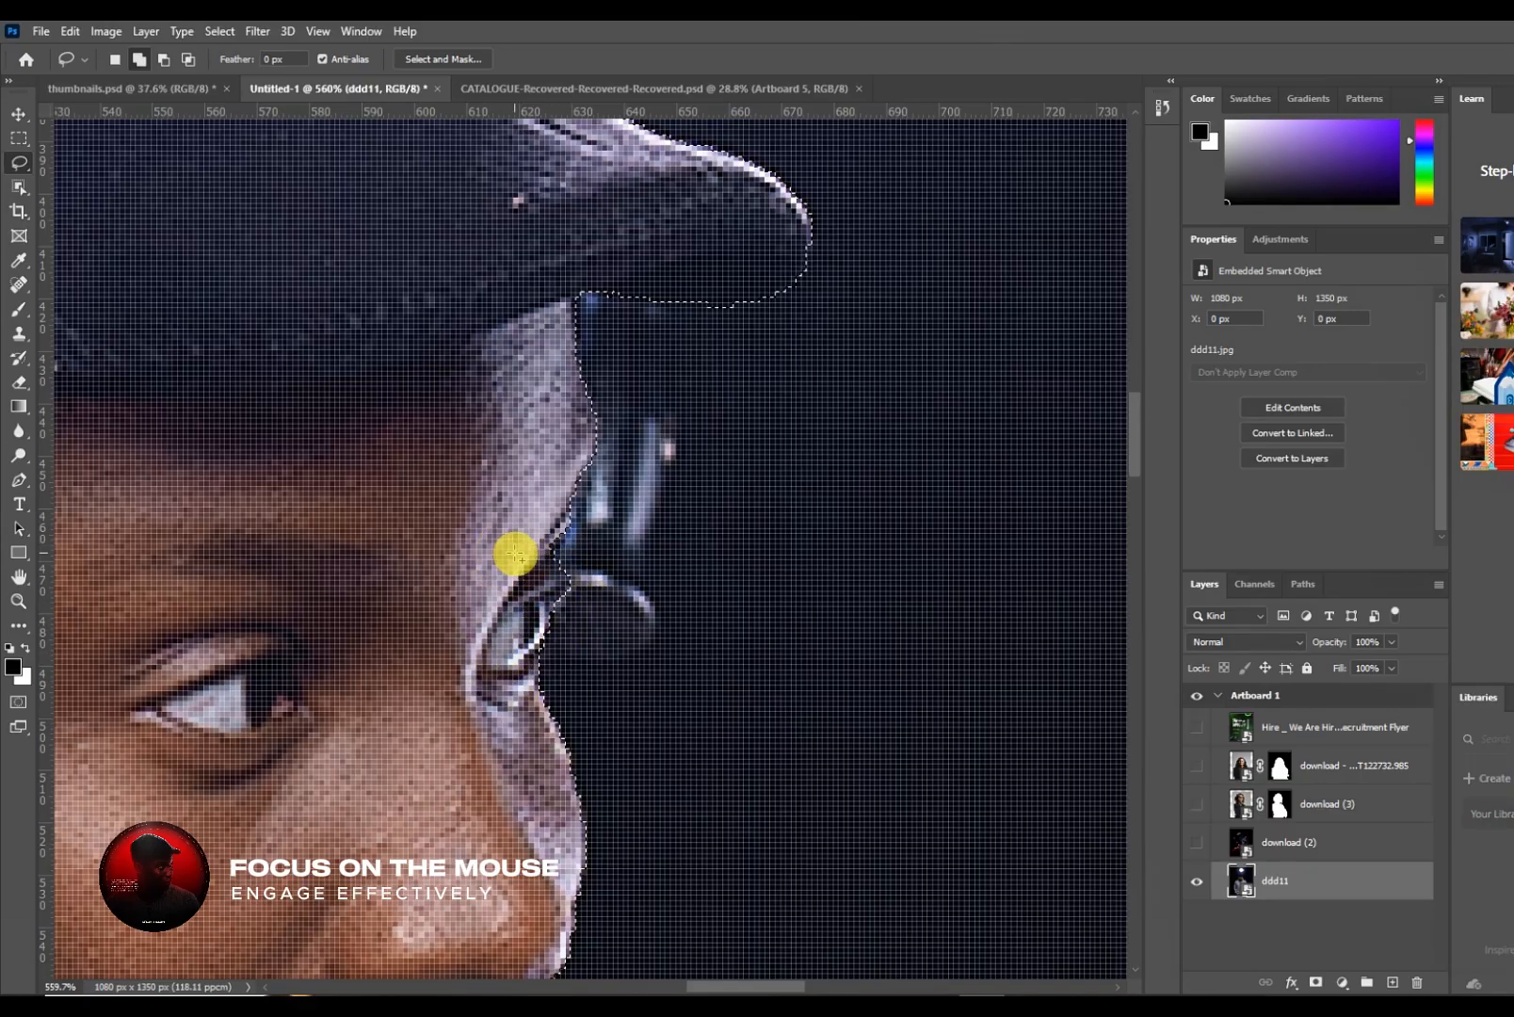
scroll(513, 551, down, 2)
scroll(518, 554, down, 6)
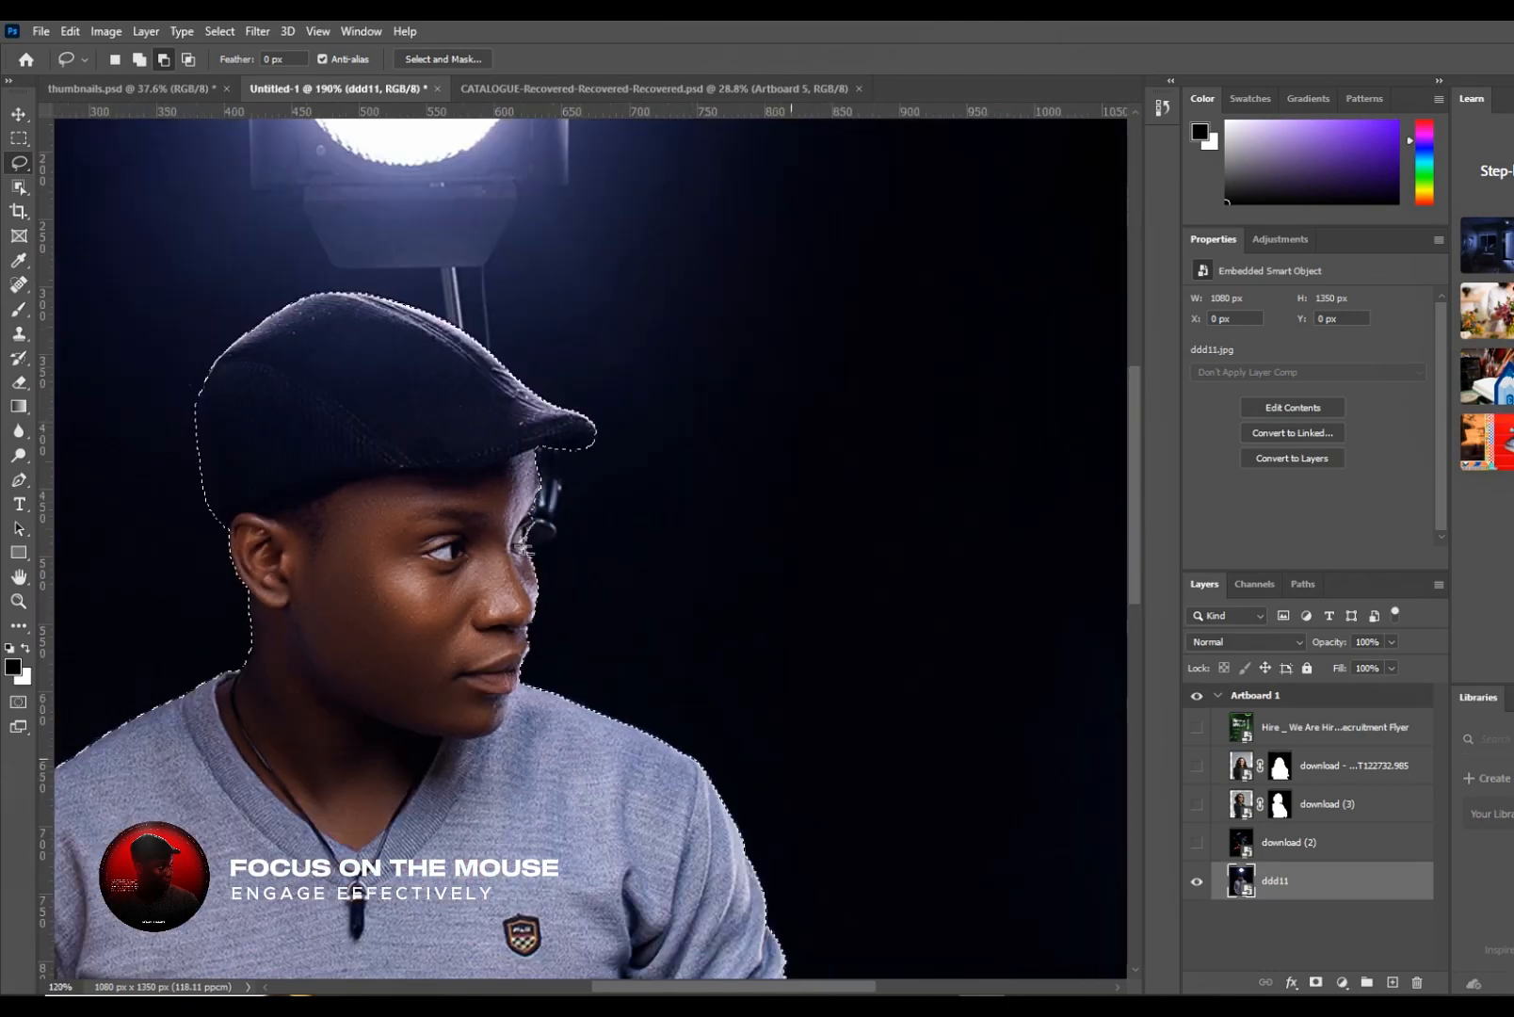
- Try a layer mask on ddd11 from the current selection, inspect the cap and head edges, and undo the mask
scroll(506, 642, down, 5)
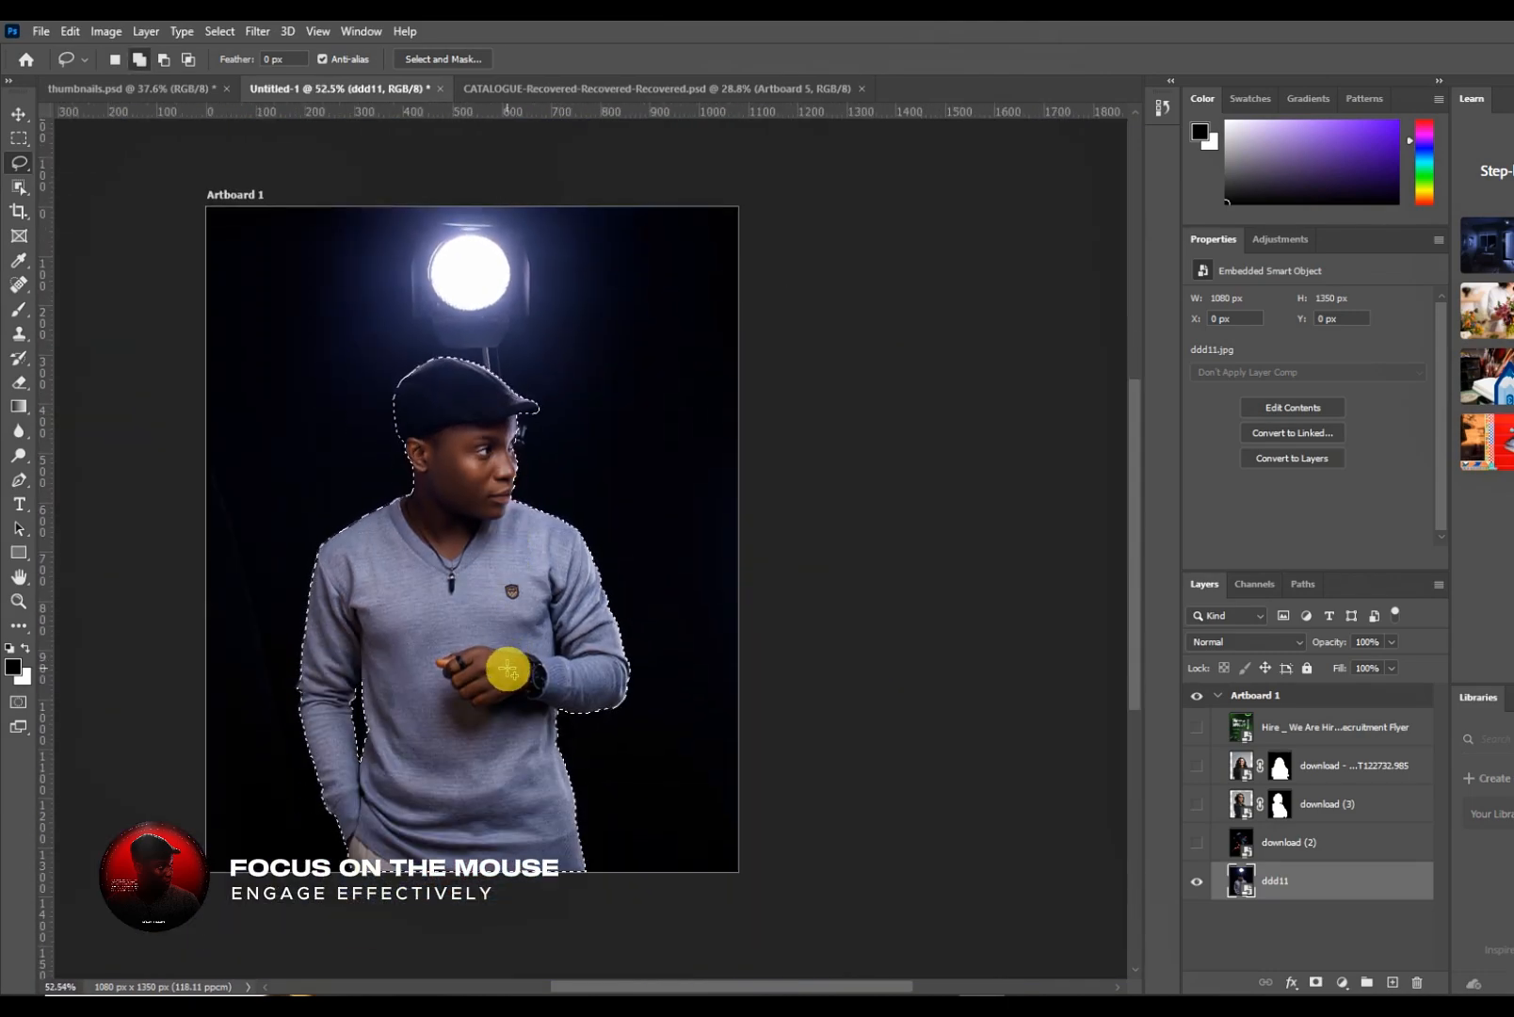
click(1316, 983)
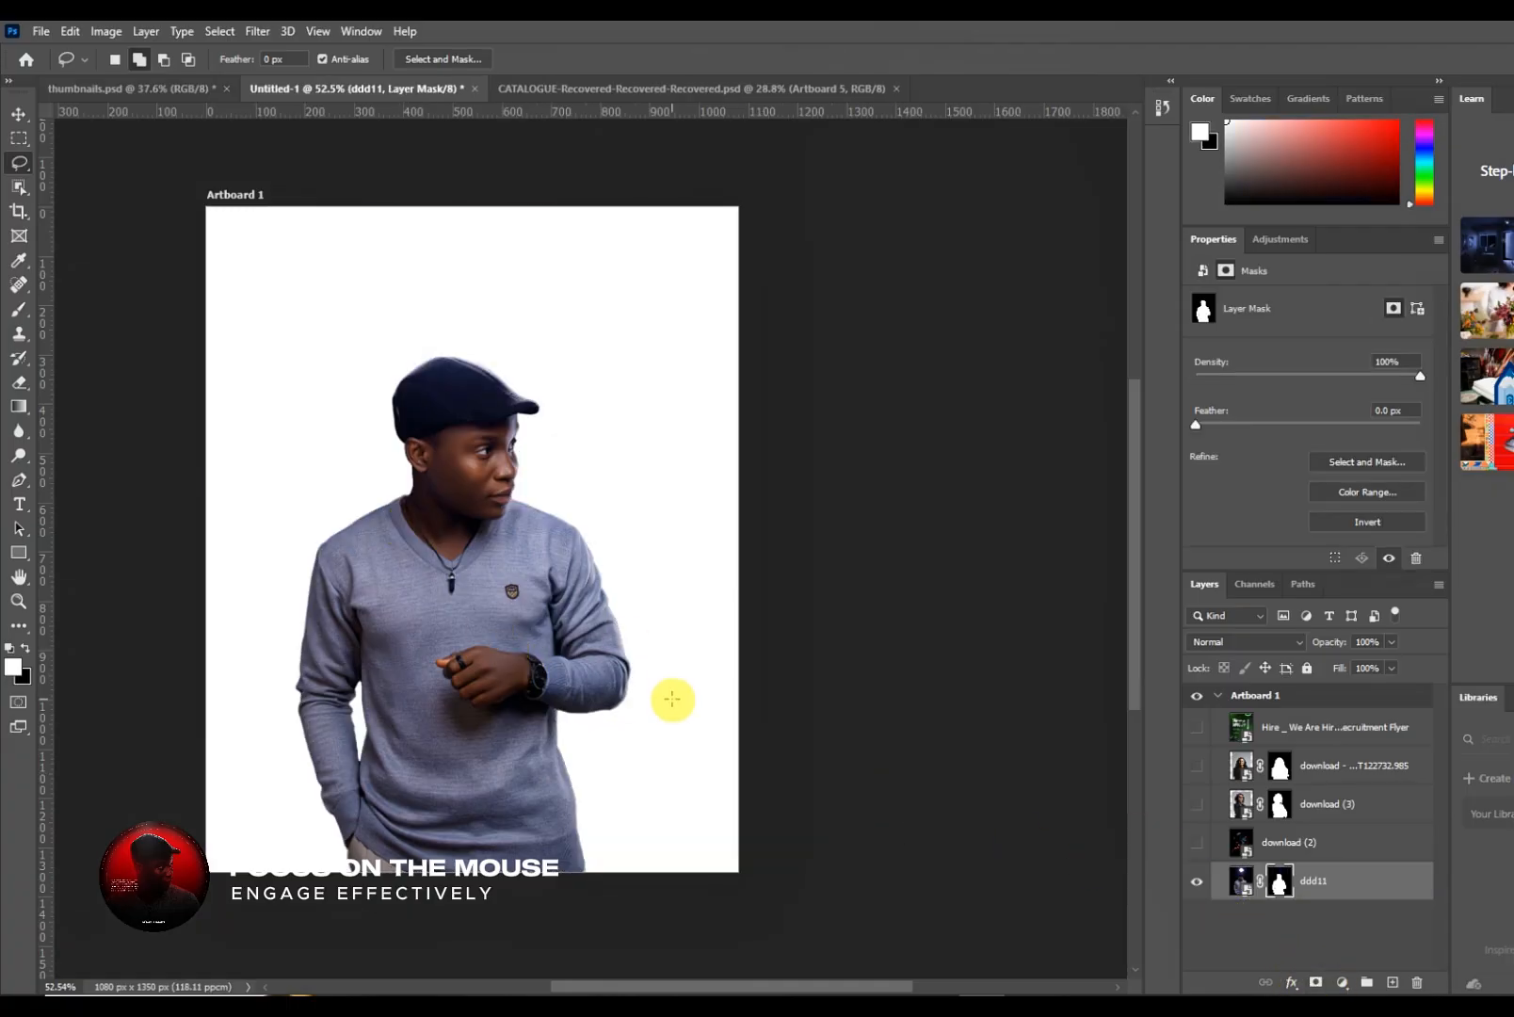
key(ctrl+z)
scroll(394, 546, up, 2)
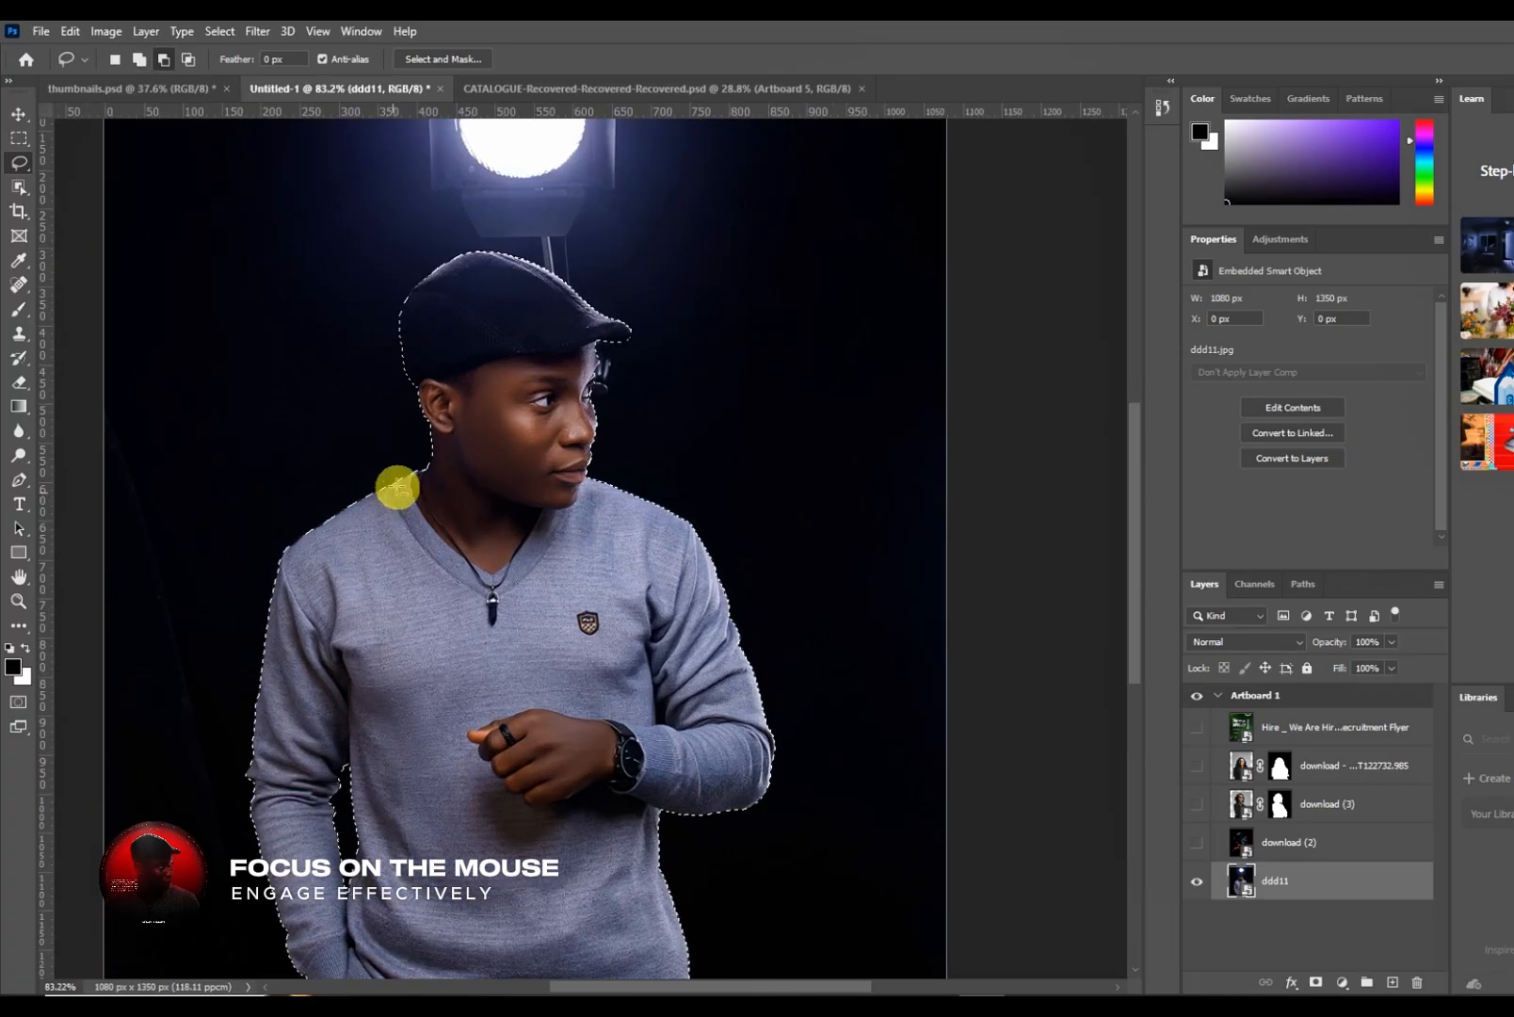
scroll(397, 487, up, 4)
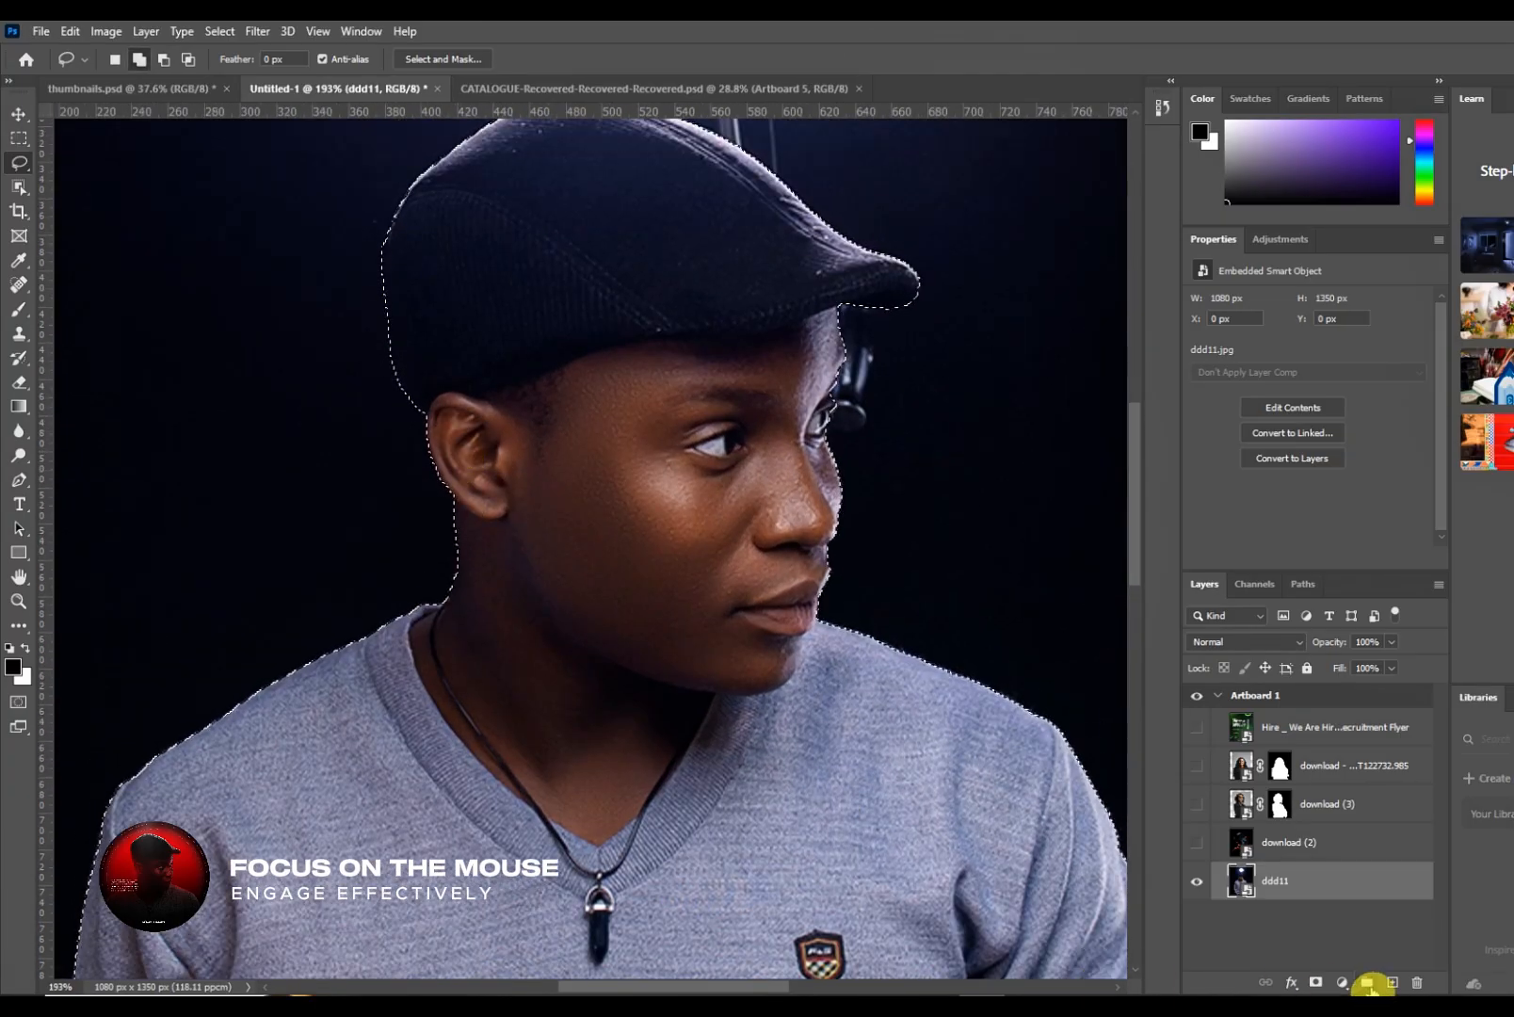
click(1316, 982)
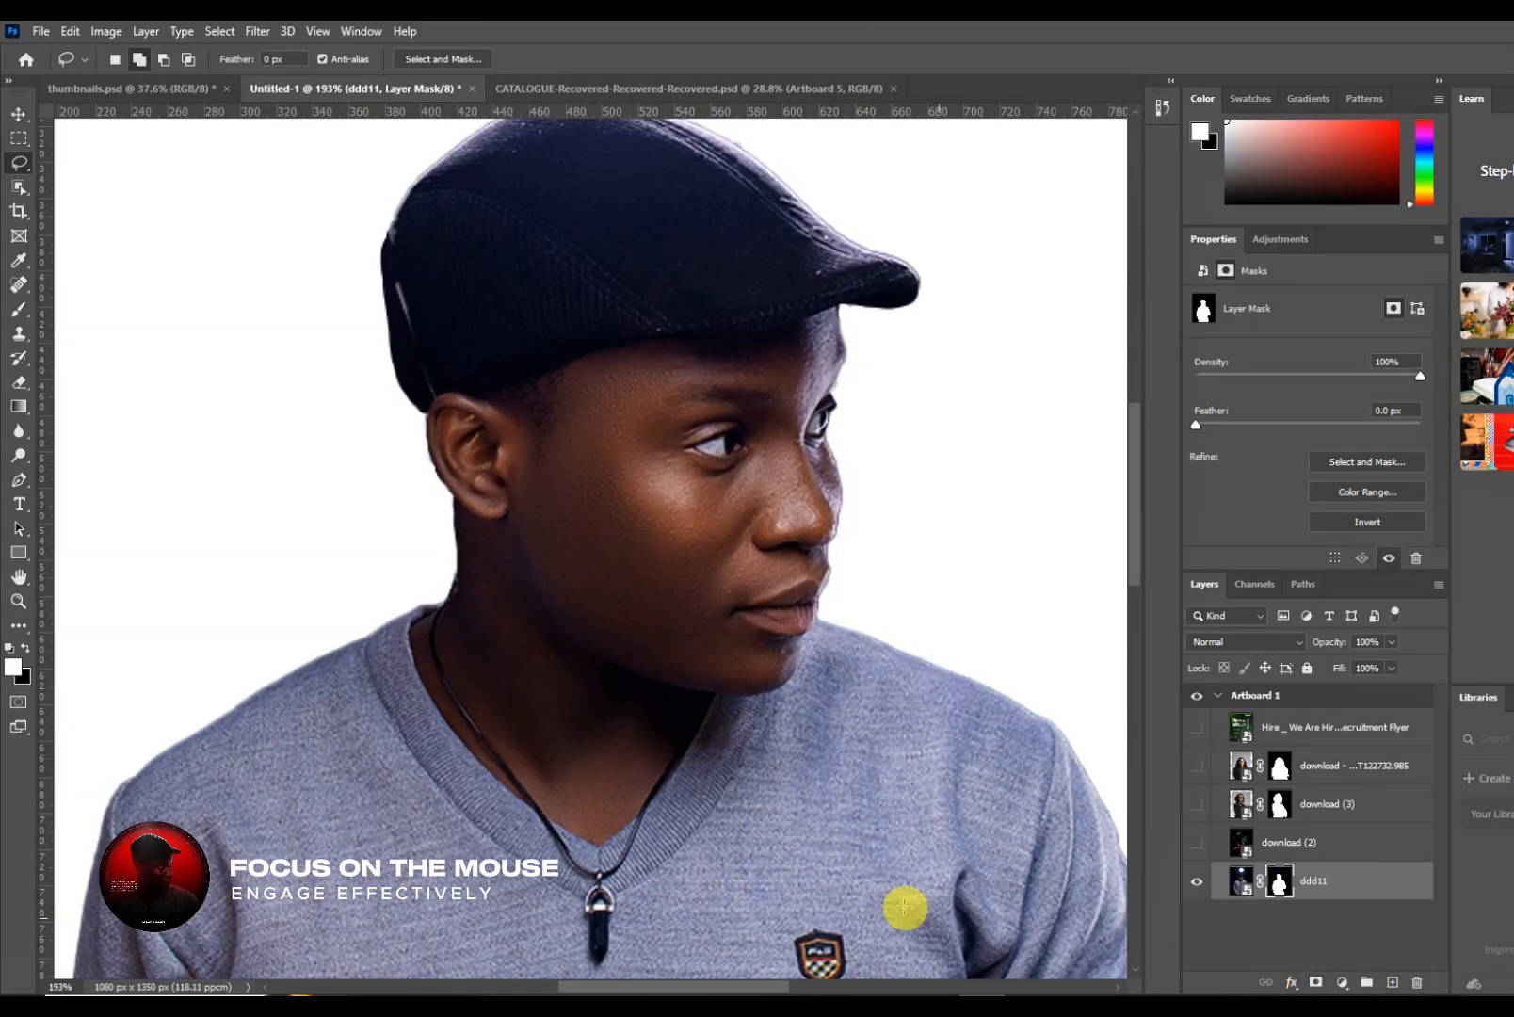
scroll(491, 477, down, 6)
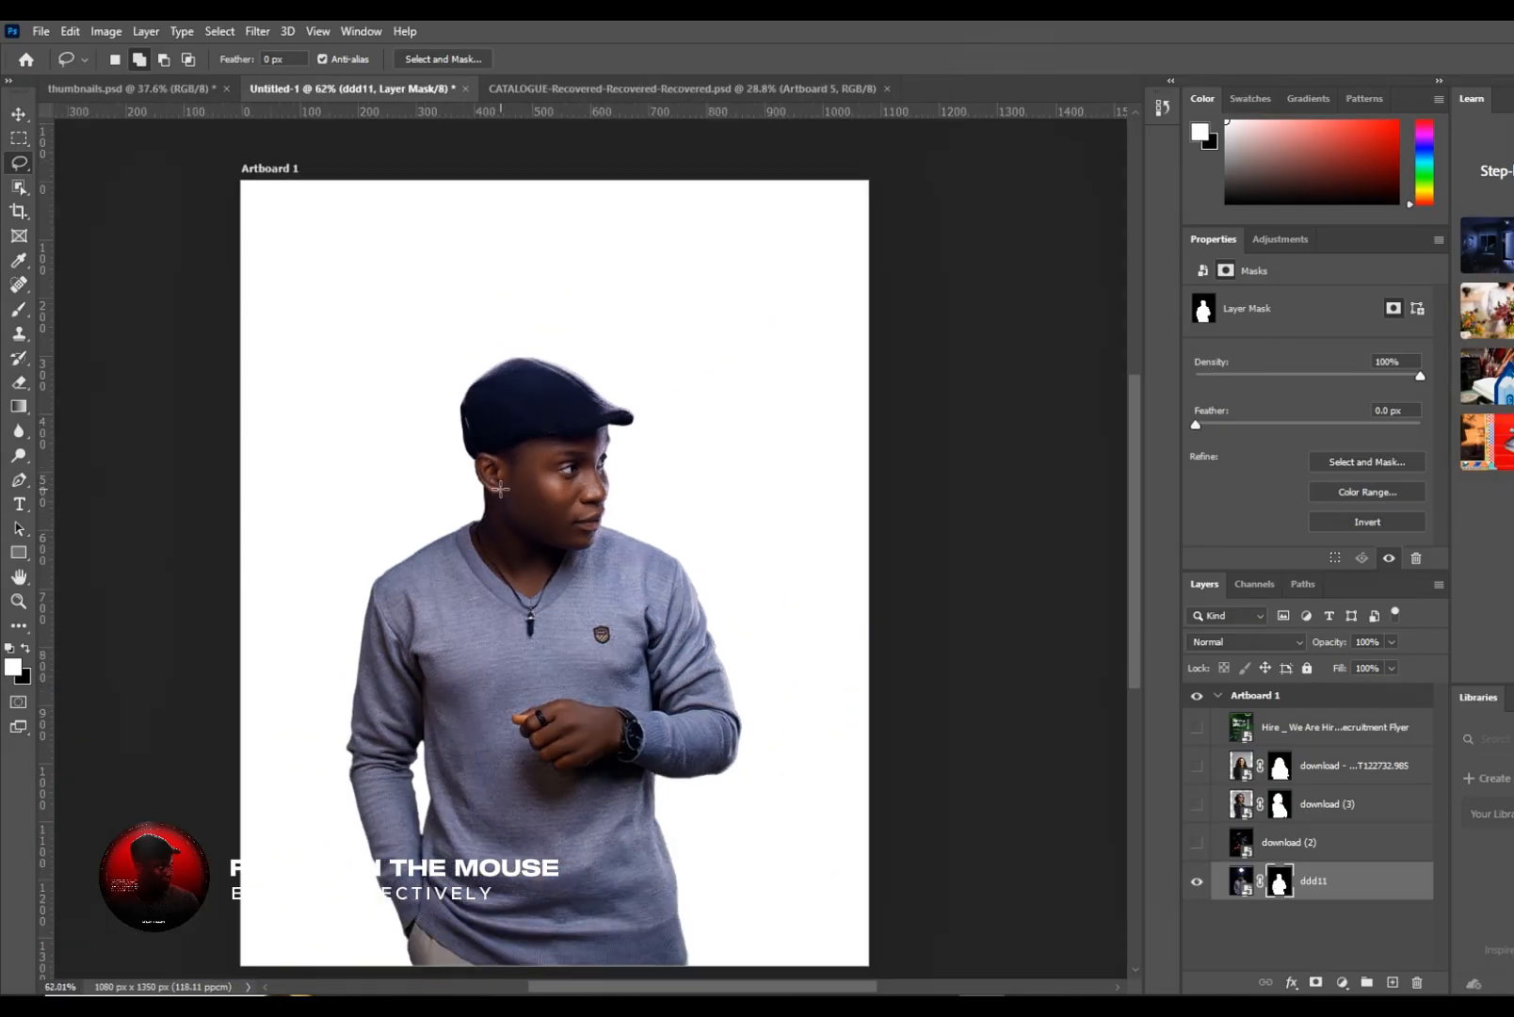
scroll(500, 488, up, 5)
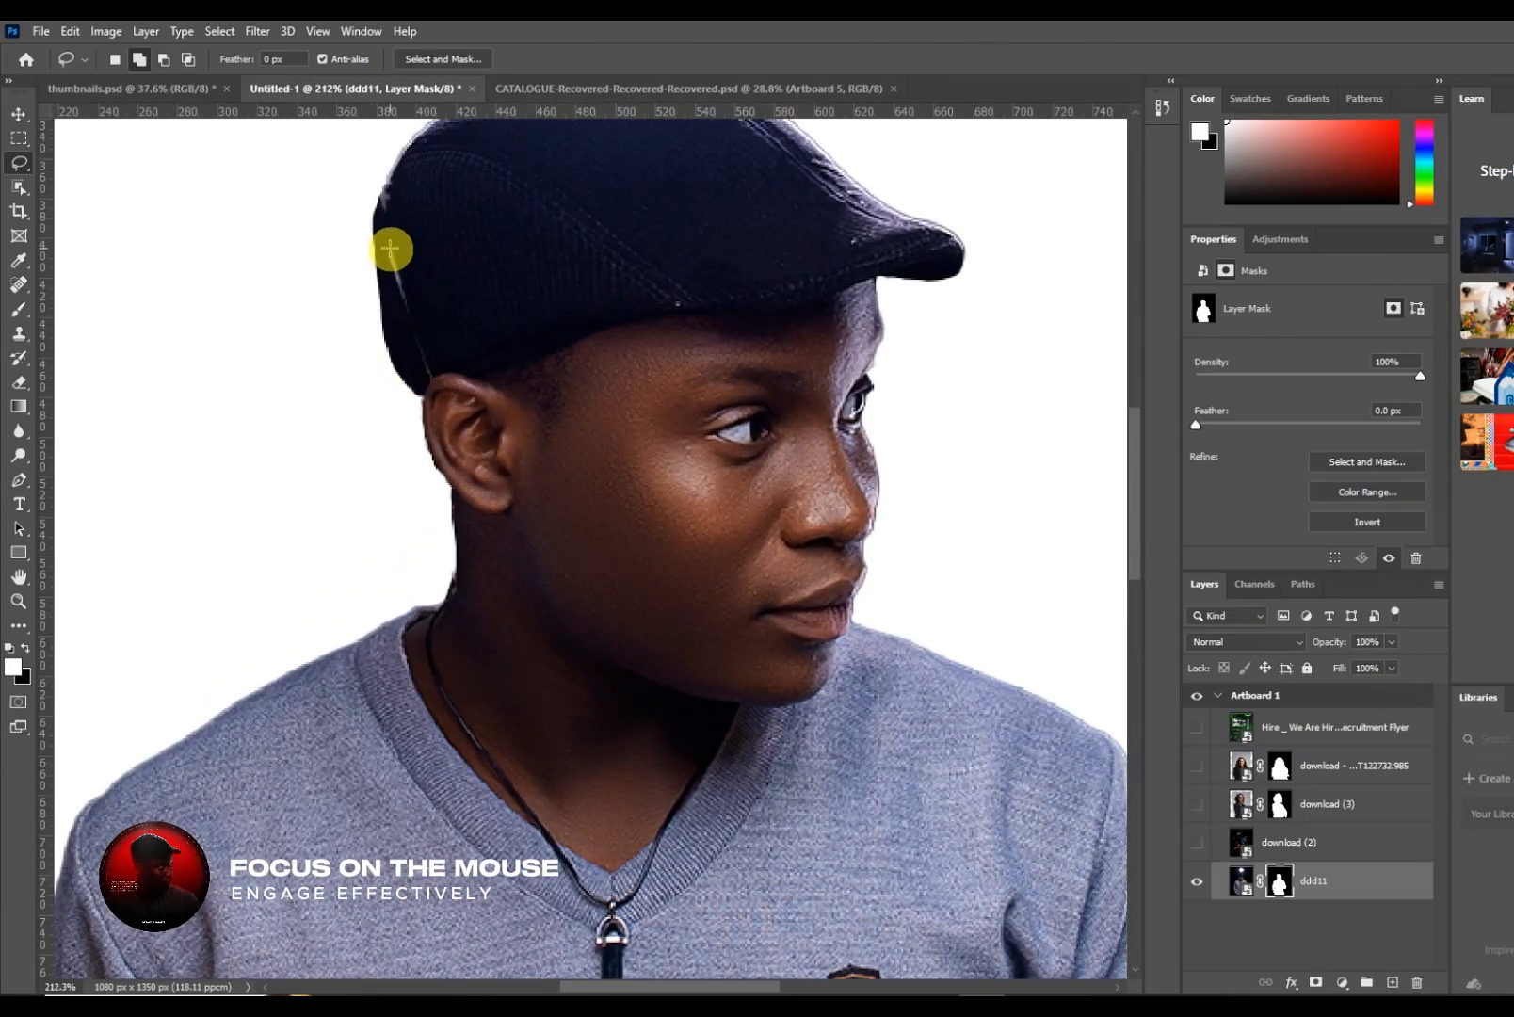
scroll(497, 395, down, 5)
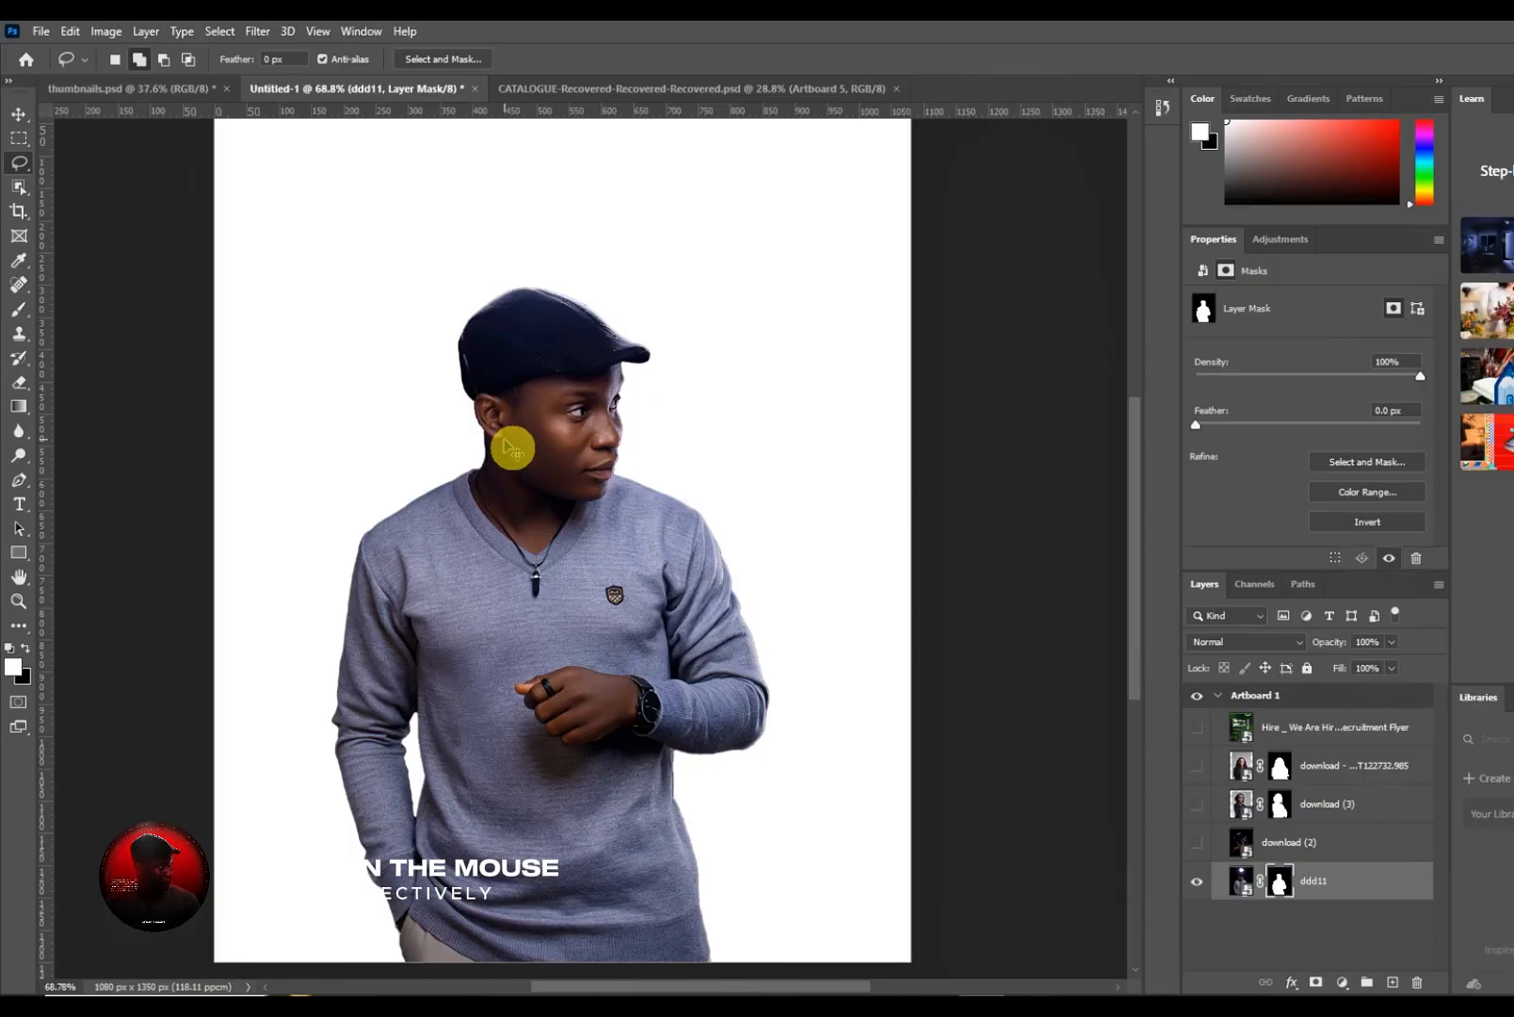
key(ctrl+z)
- Subtract the excess dark background from the selection along the cap's back edge, down to the top of the ear
scroll(497, 395, up, 6)
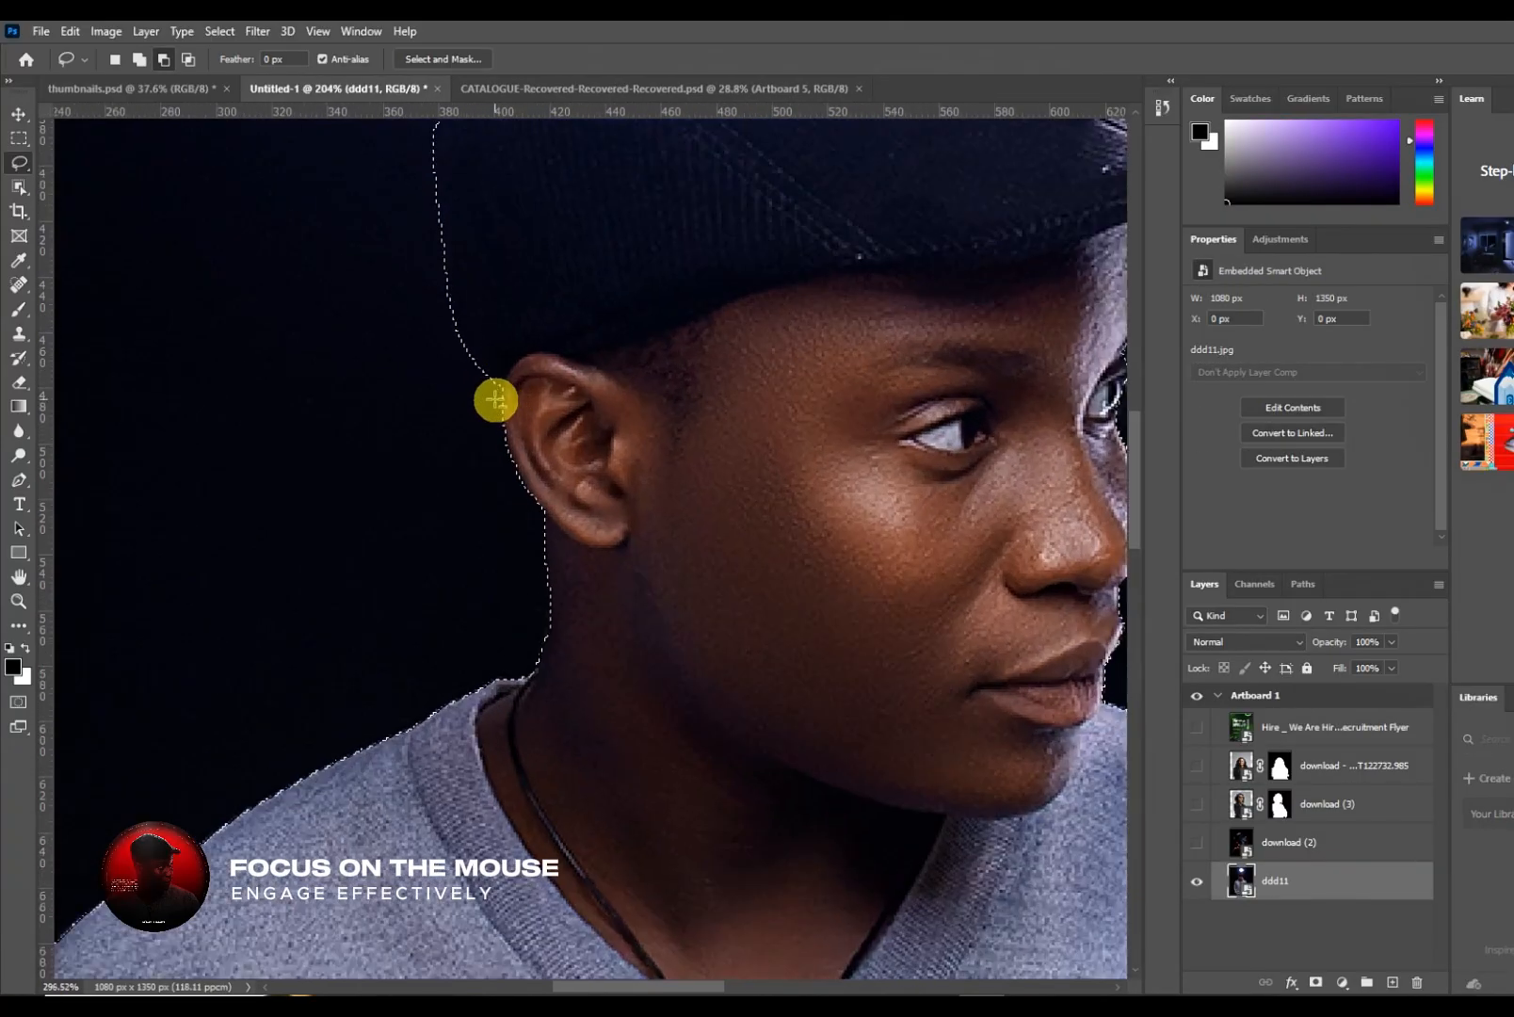
scroll(496, 399, up, 1)
scroll(482, 363, up, 1)
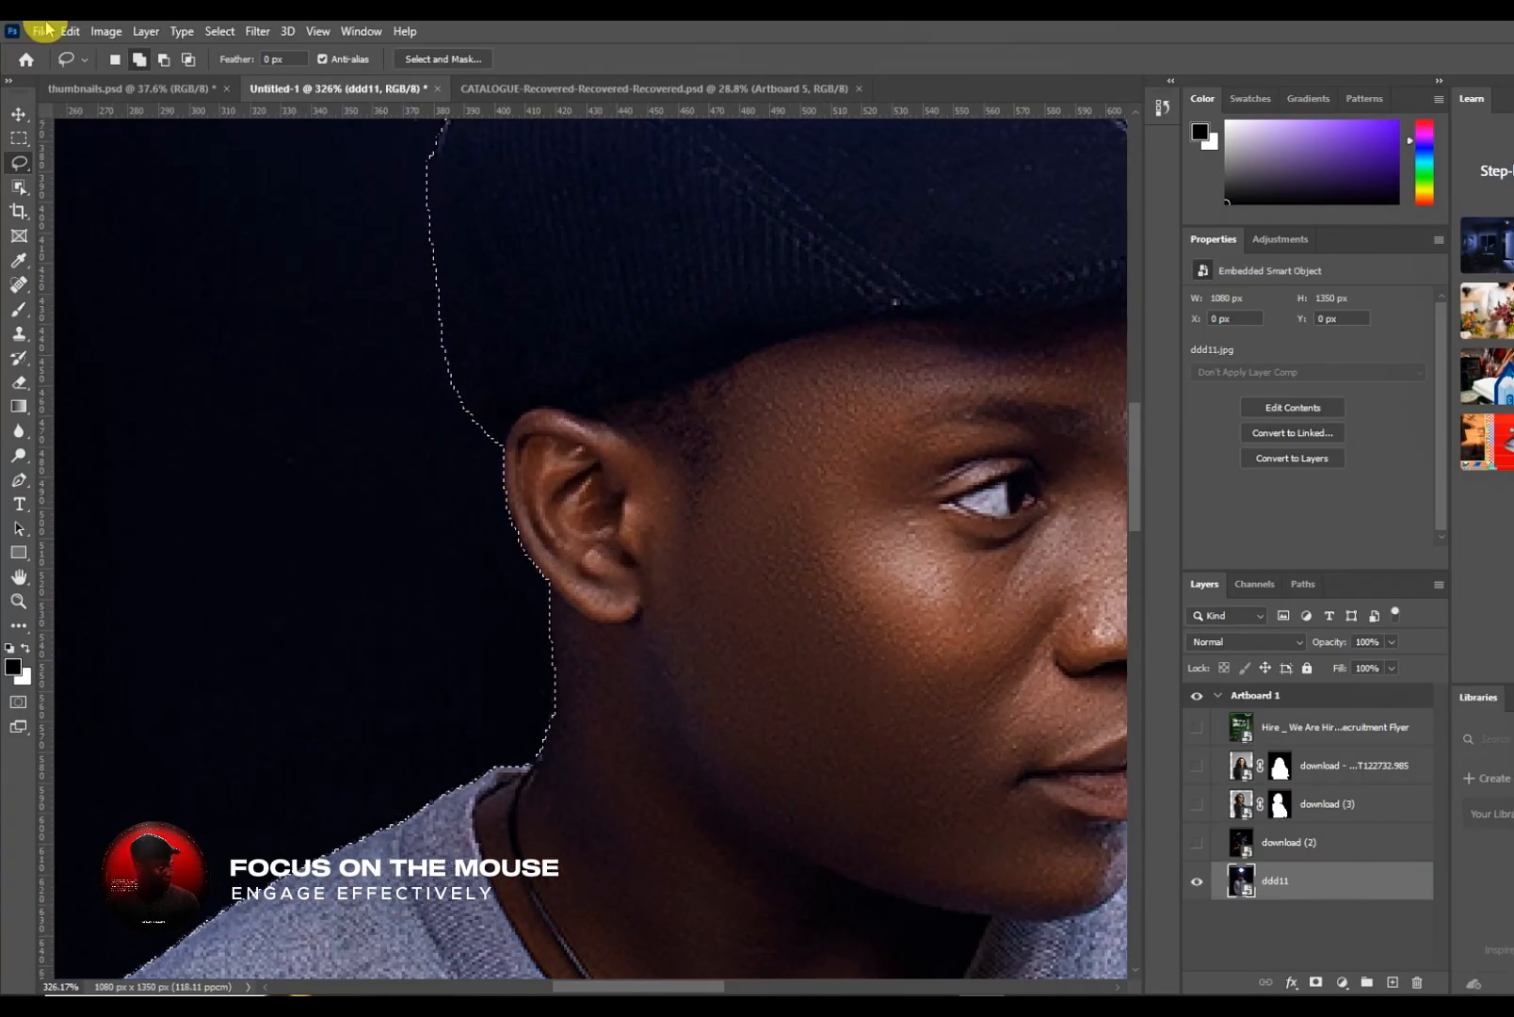
click(163, 63)
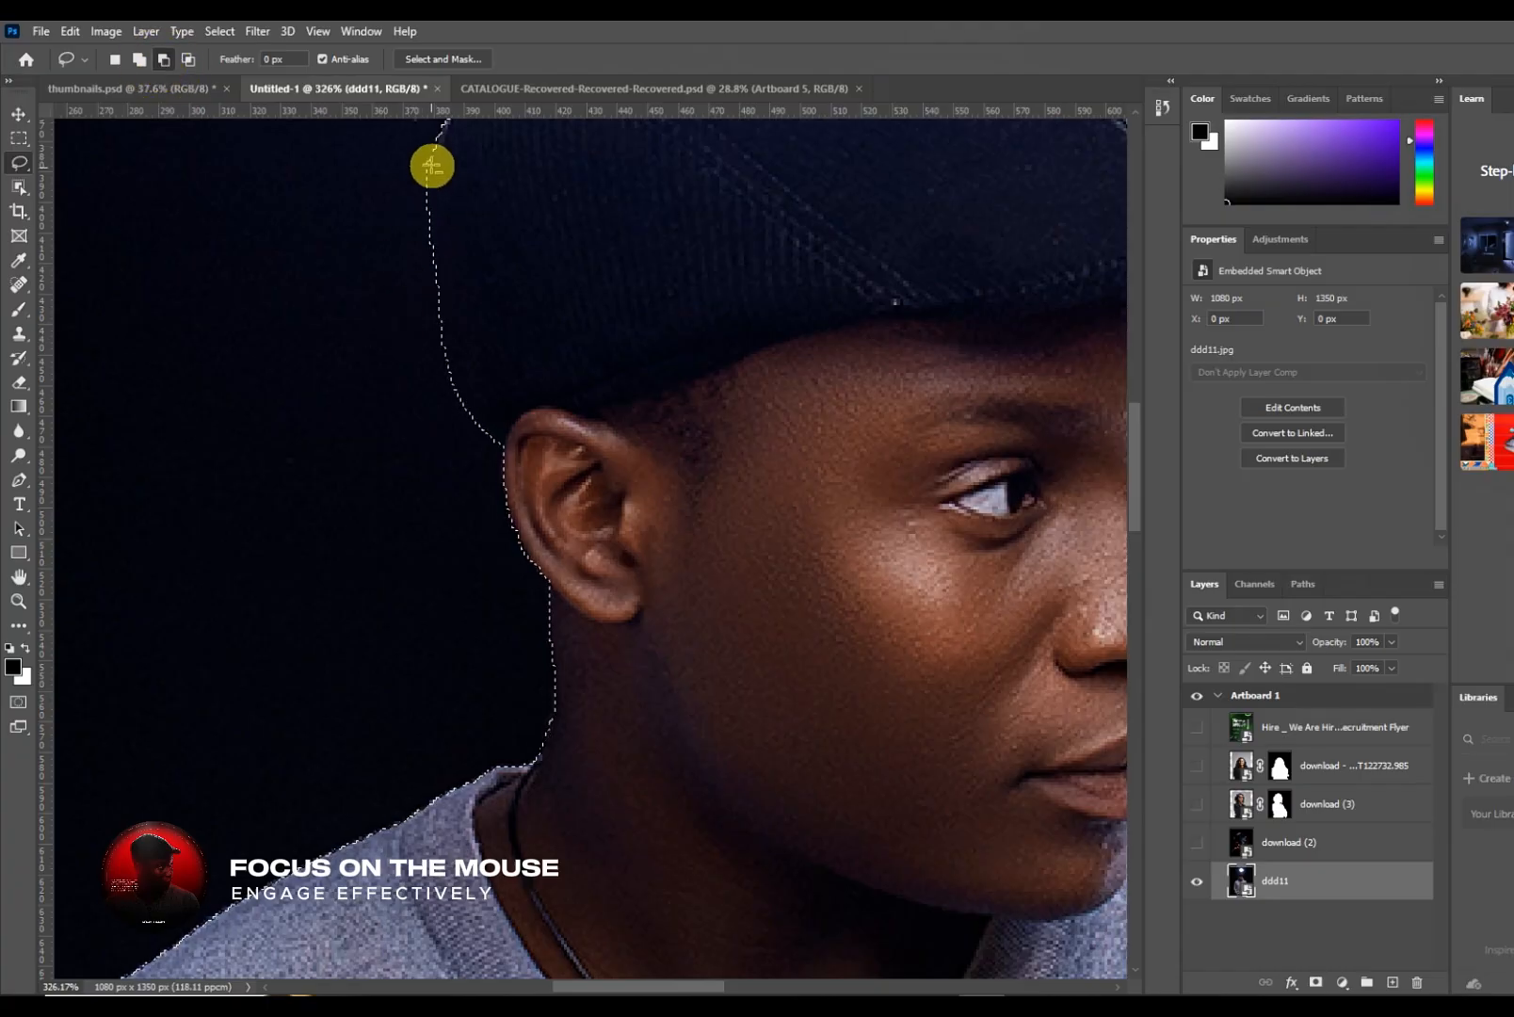
drag(432, 154, 473, 379)
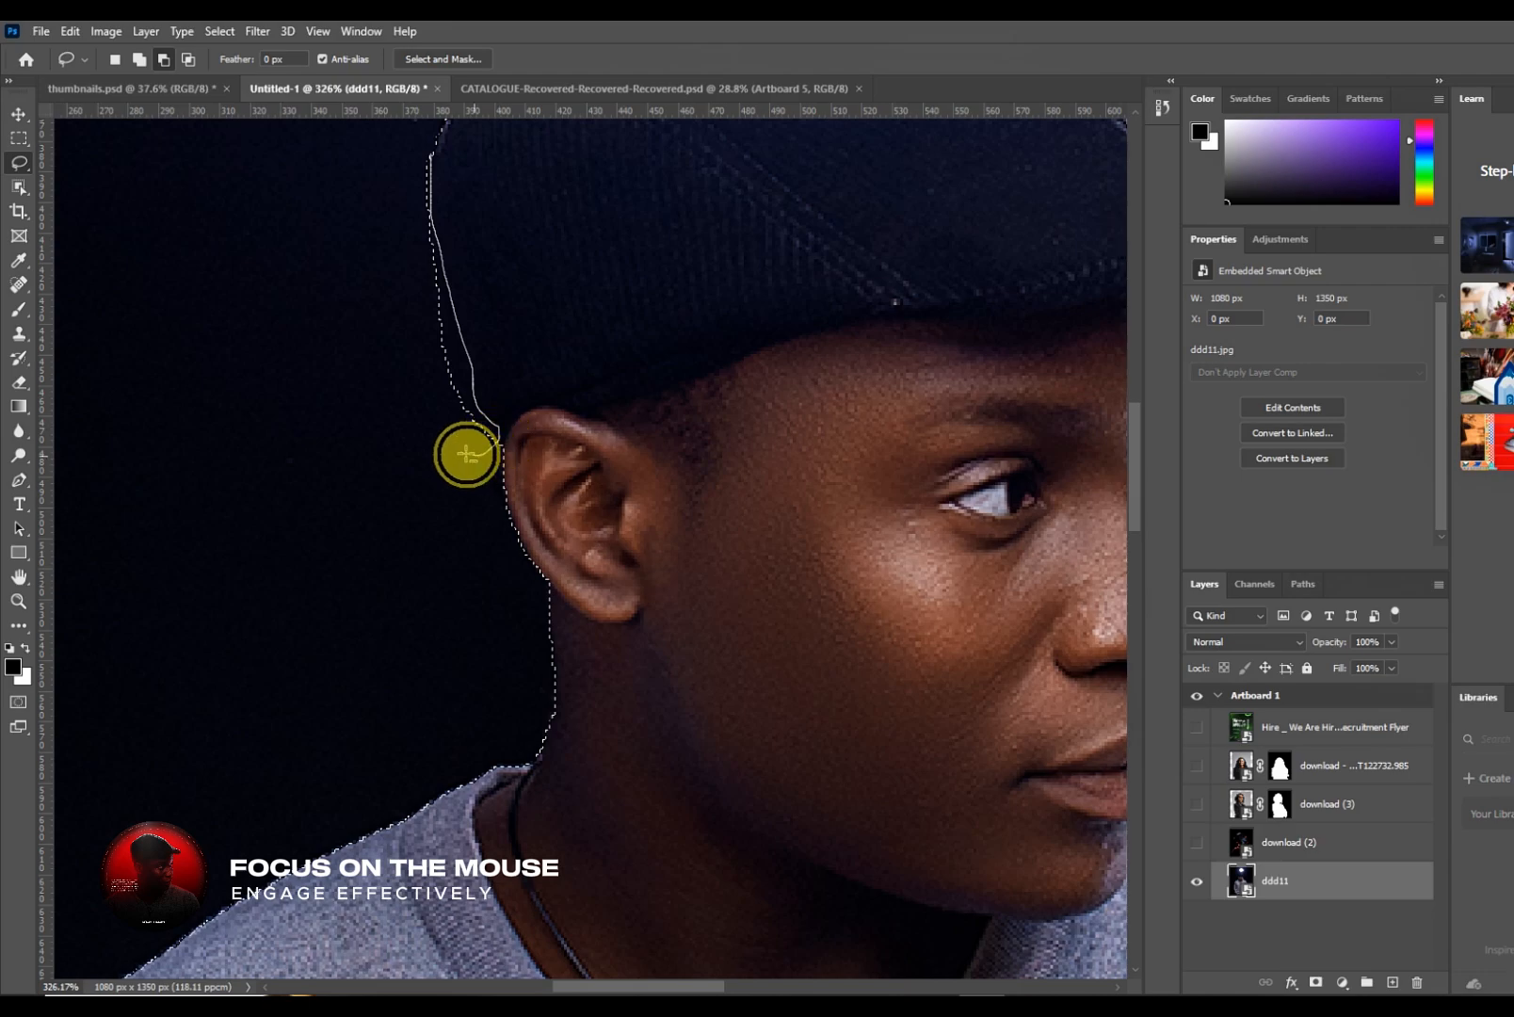
mouse_move(468, 454)
mouse_down()
mouse_move(419, 331)
mouse_move(414, 151)
mouse_up()
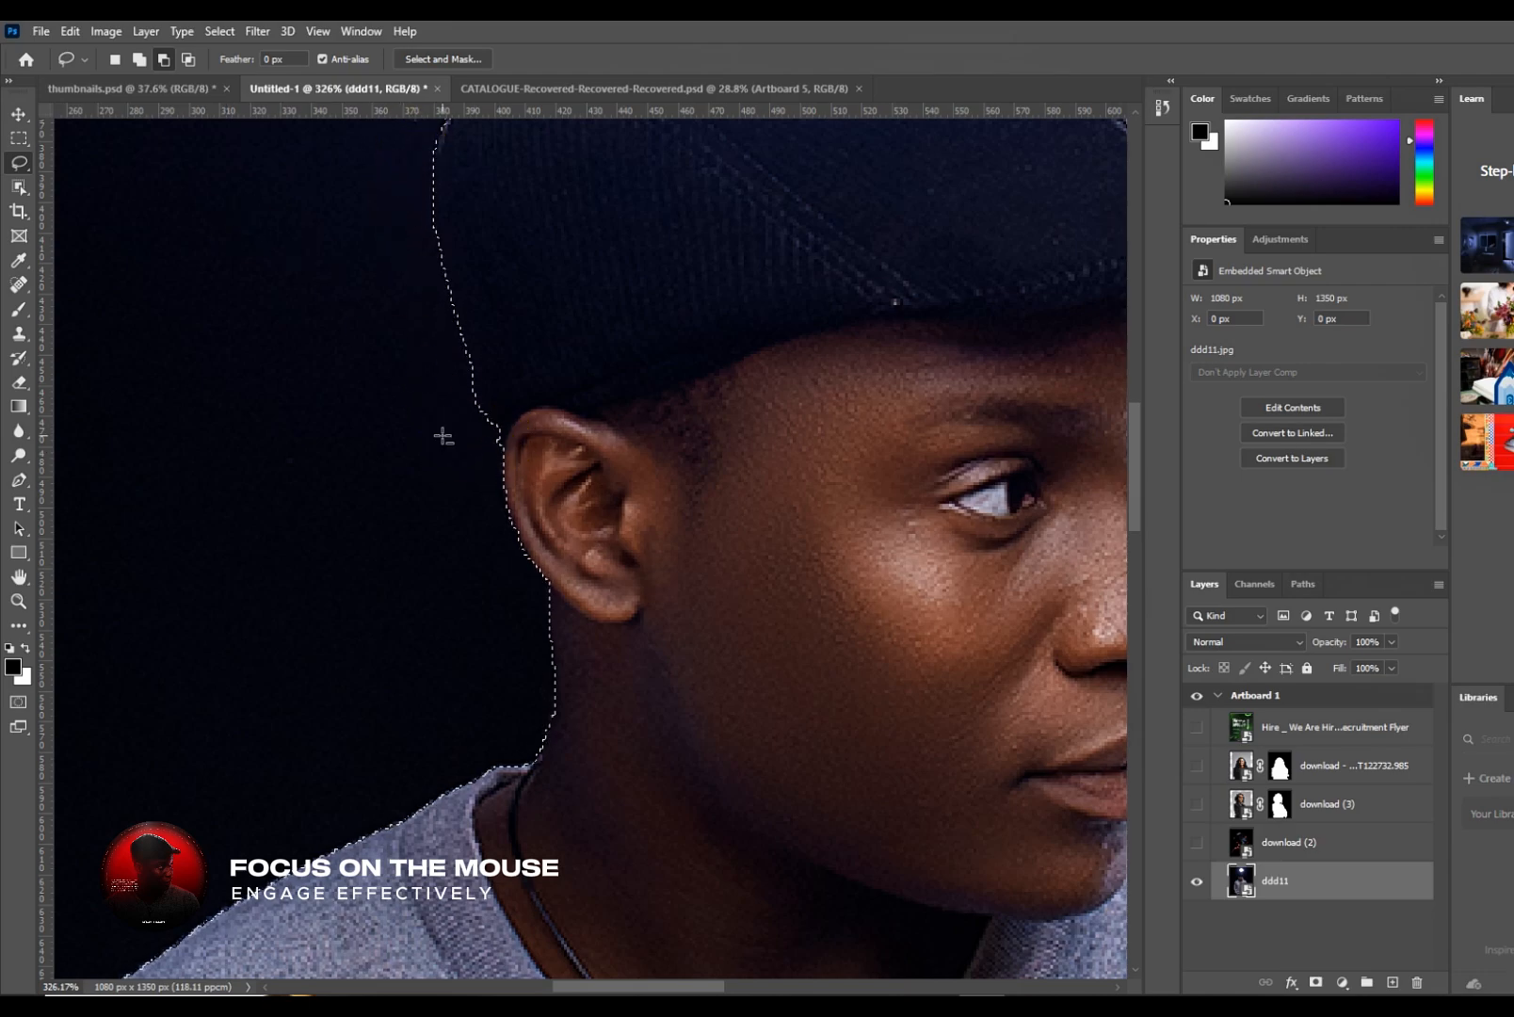
- Cut out the man by adding a layer mask to ddd11 from the selection, and inspect the cap's edge
scroll(443, 437, down, 5)
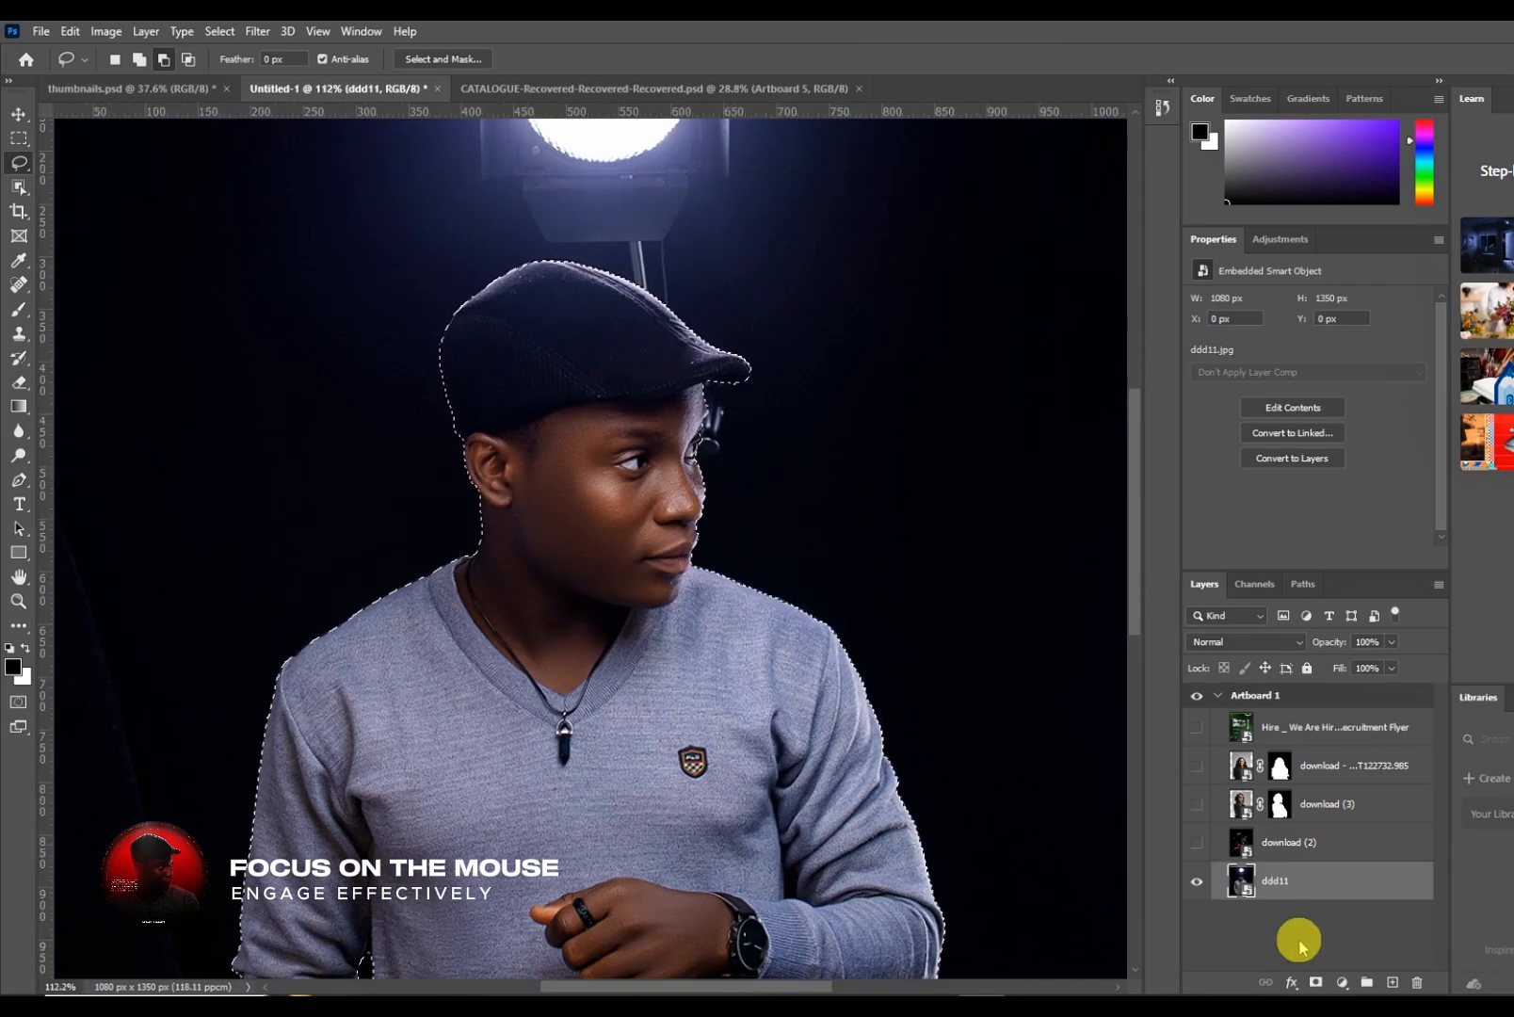
click(1316, 982)
scroll(383, 530, down, 2)
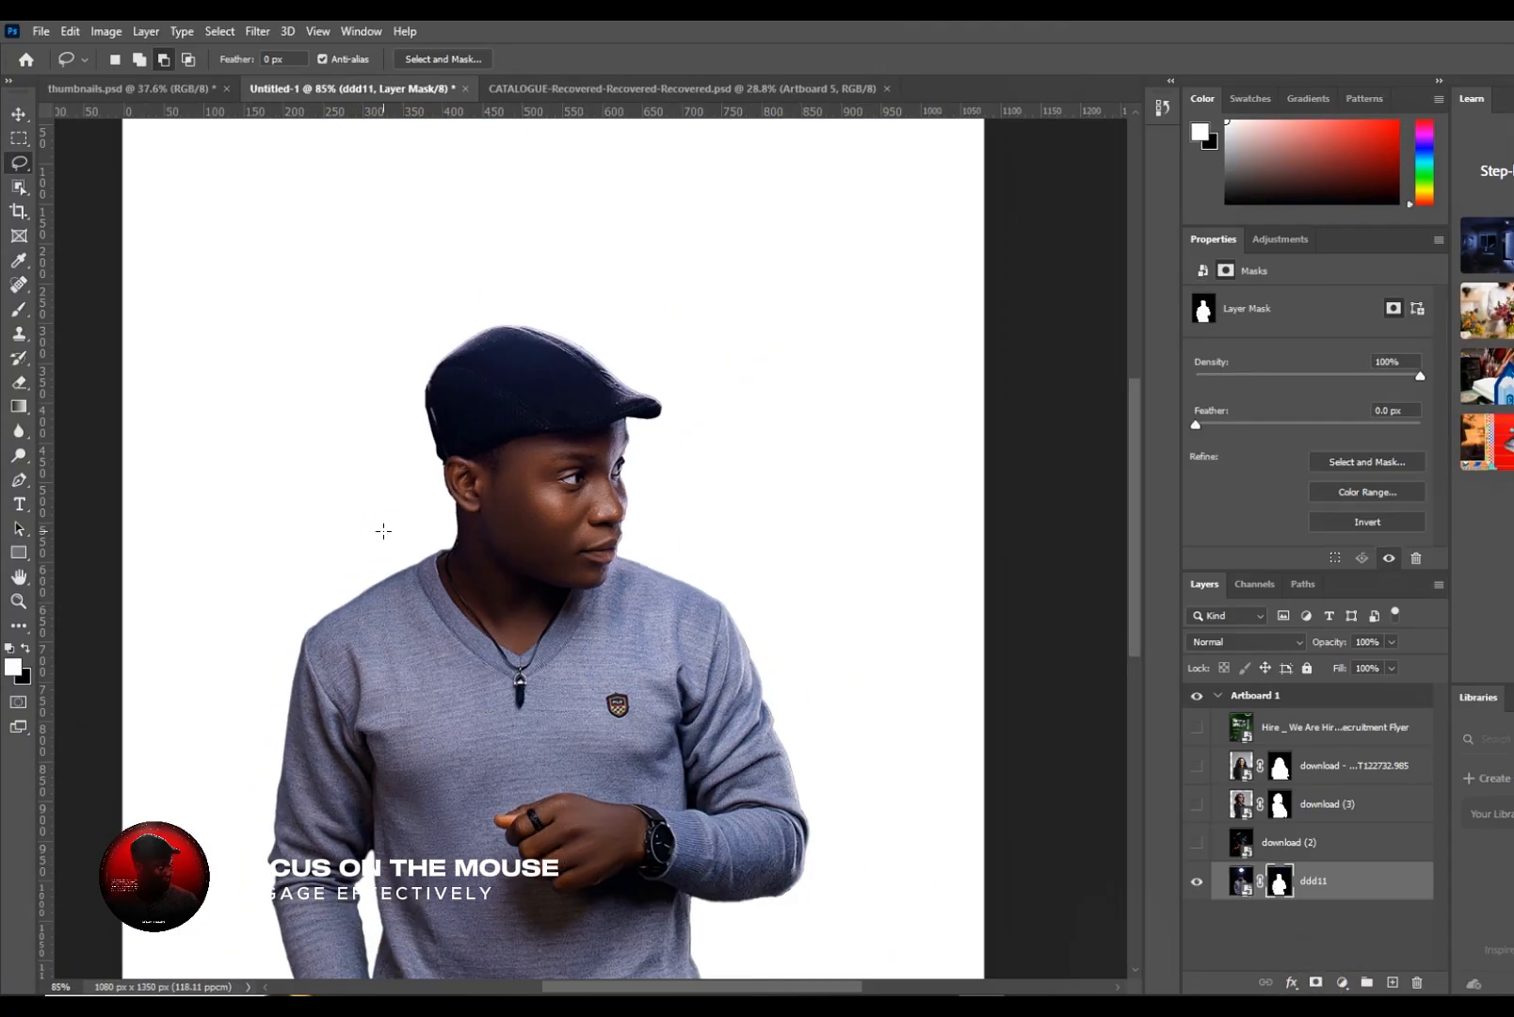
scroll(384, 531, up, 5)
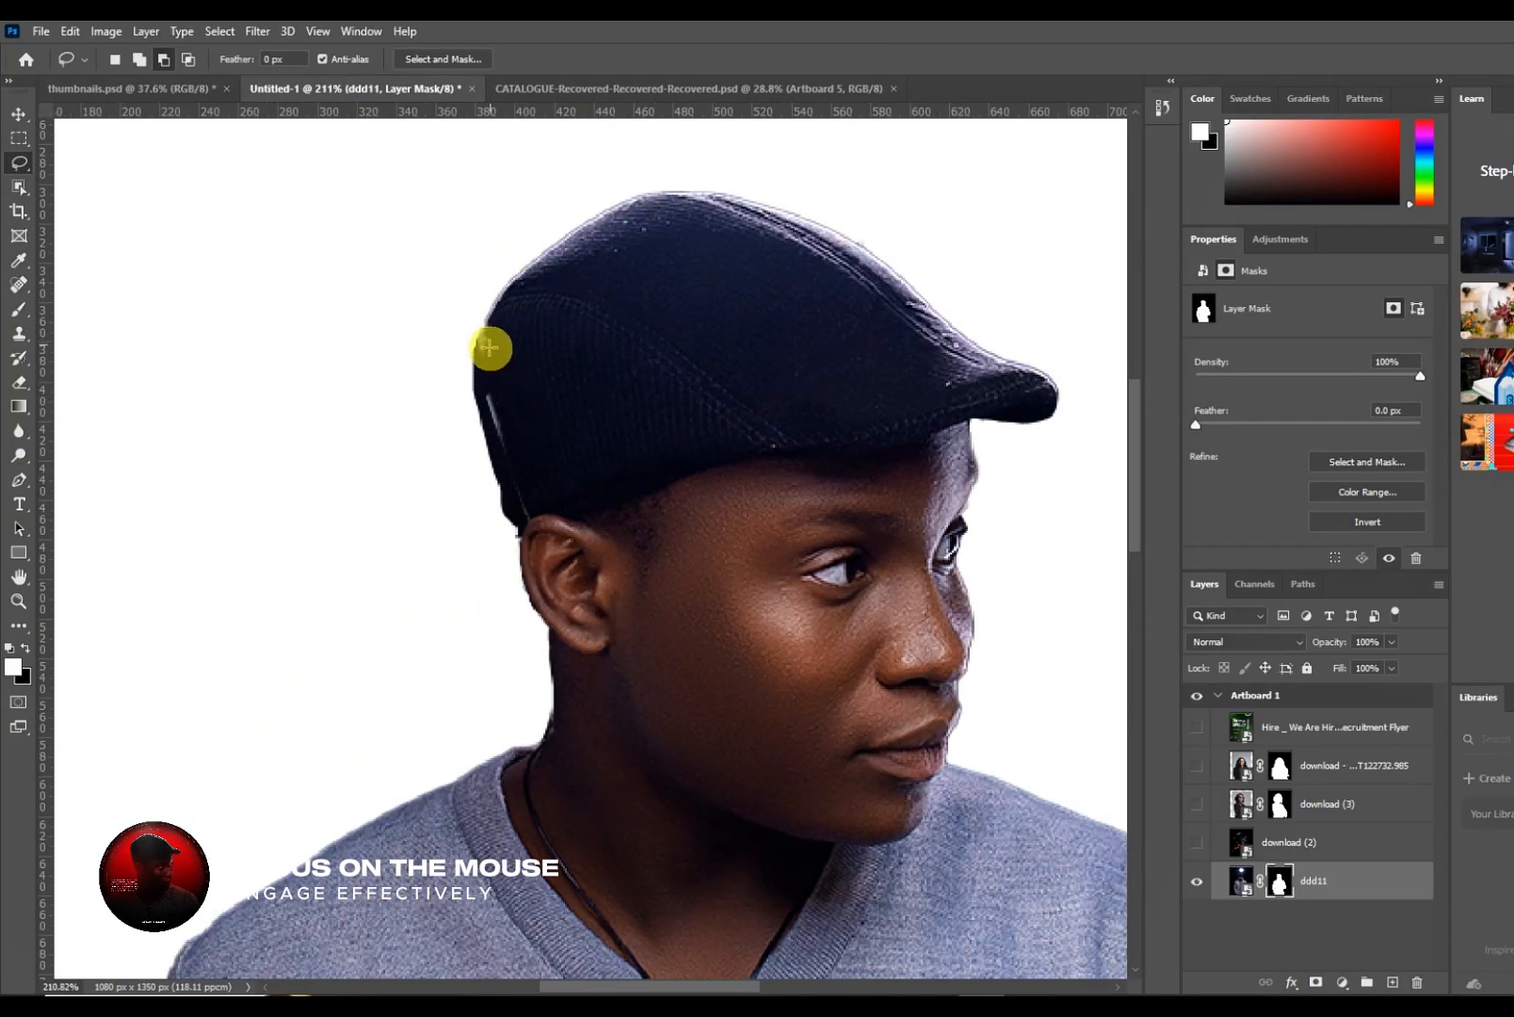
scroll(506, 471, down, 5)
- Switch to the Move tool and place the ddd11 layer above all other layers in Artboard 1
click(18, 115)
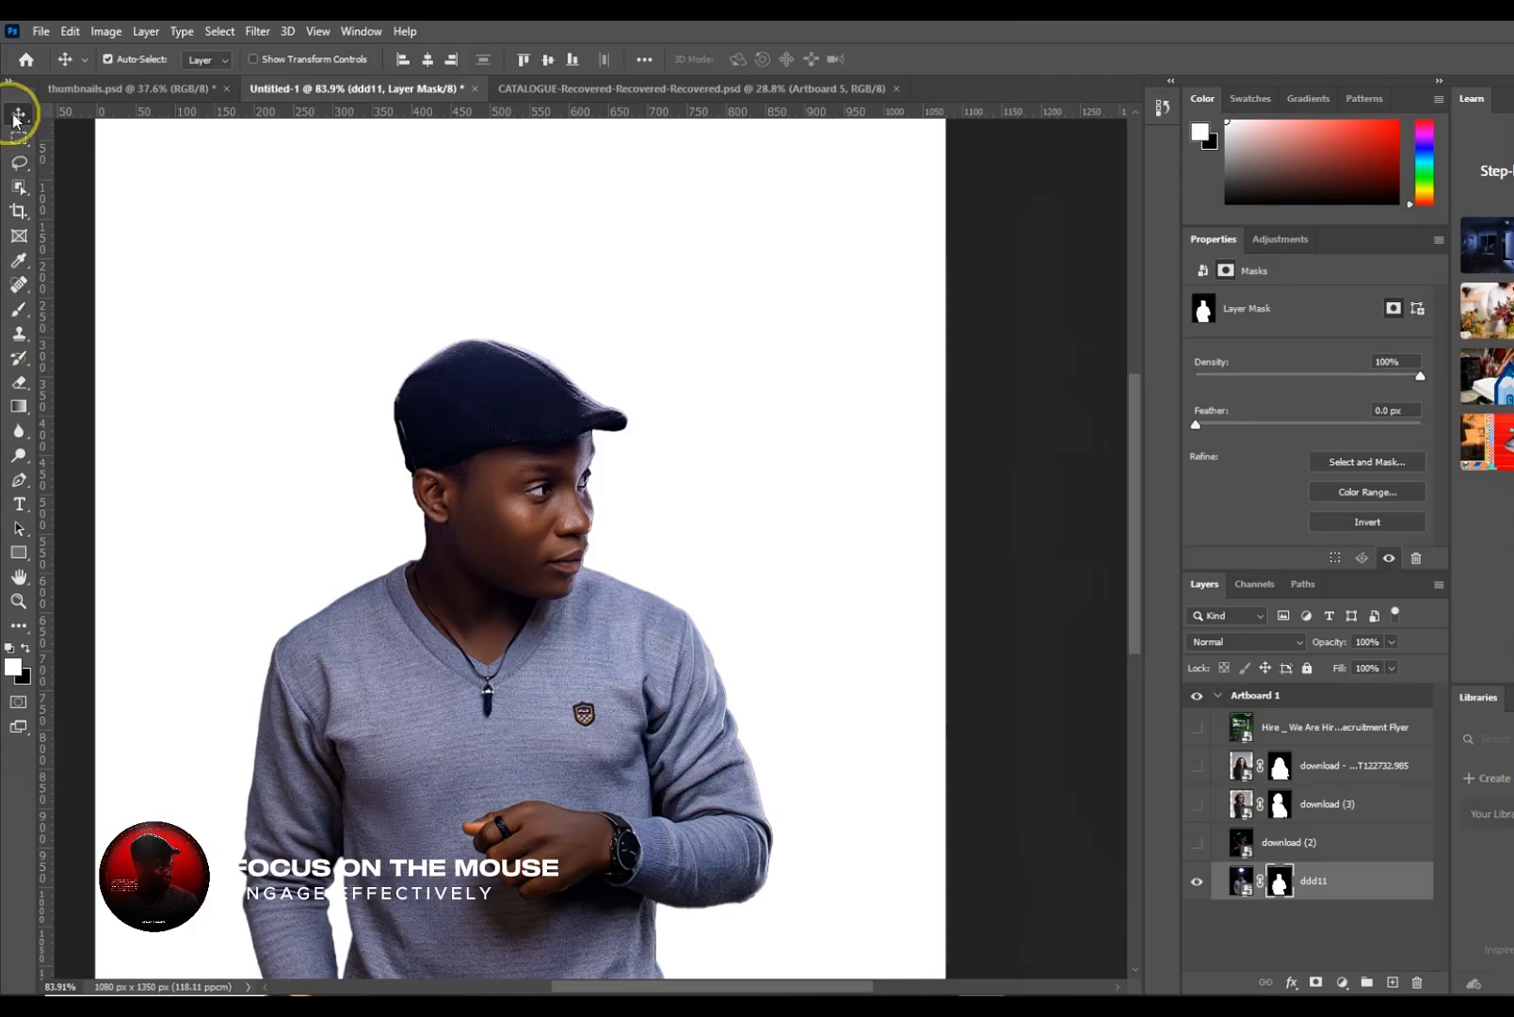
scroll(475, 670, down, 2)
scroll(480, 670, down, 3)
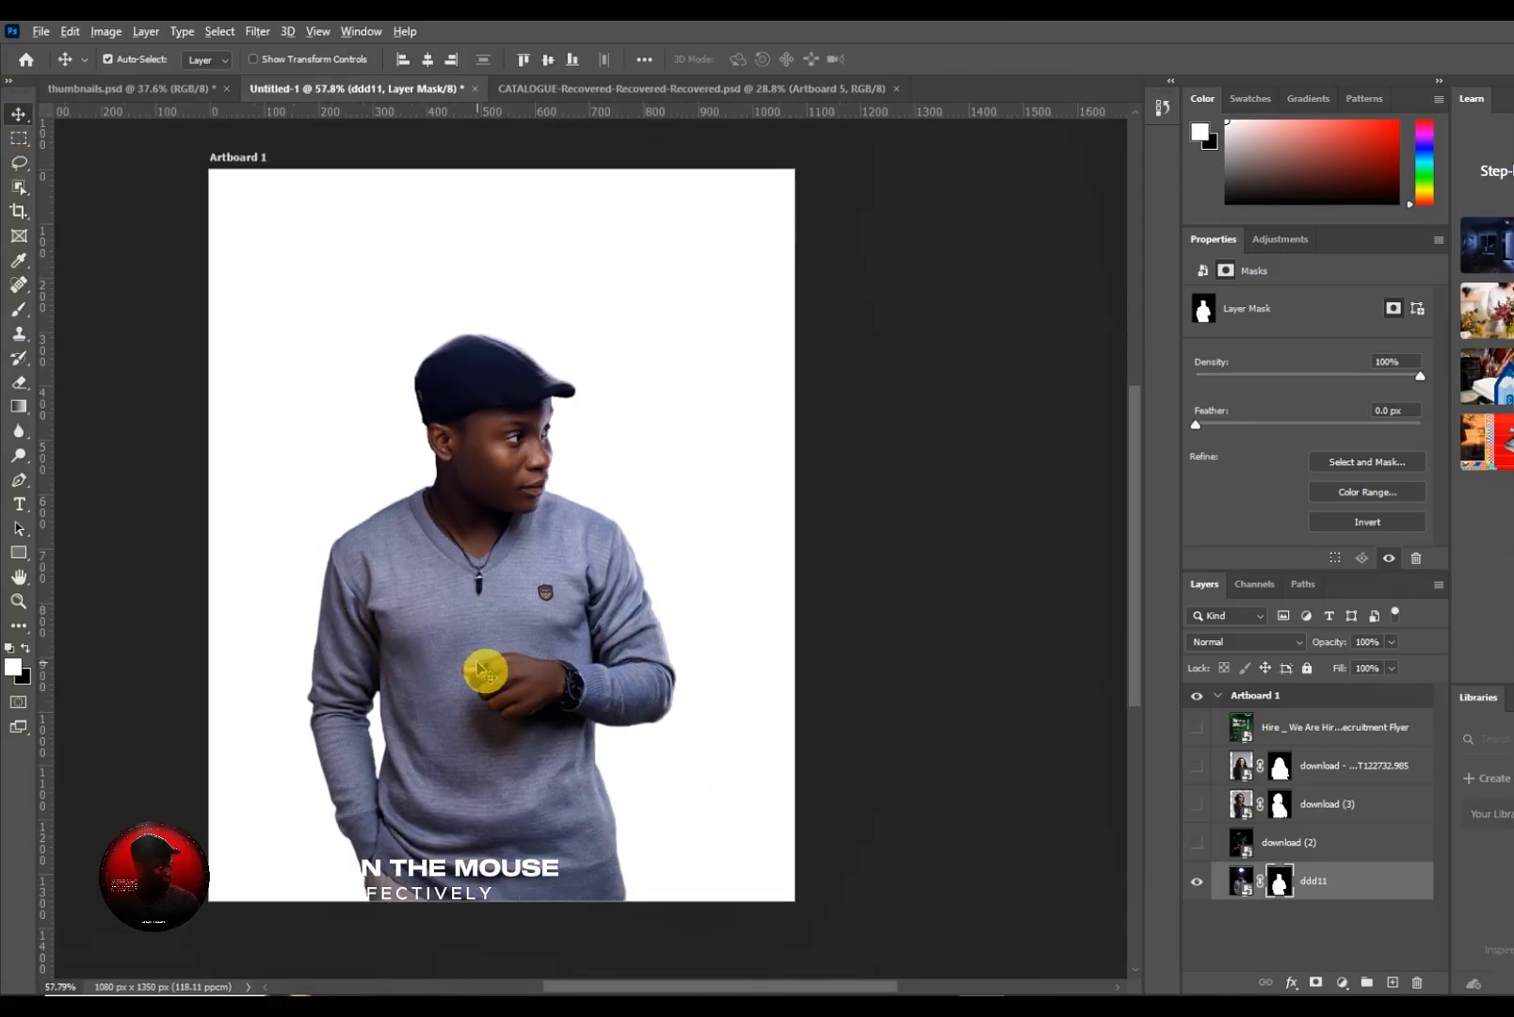
scroll(480, 671, down, 2)
scroll(480, 669, up, 4)
scroll(480, 659, down, 2)
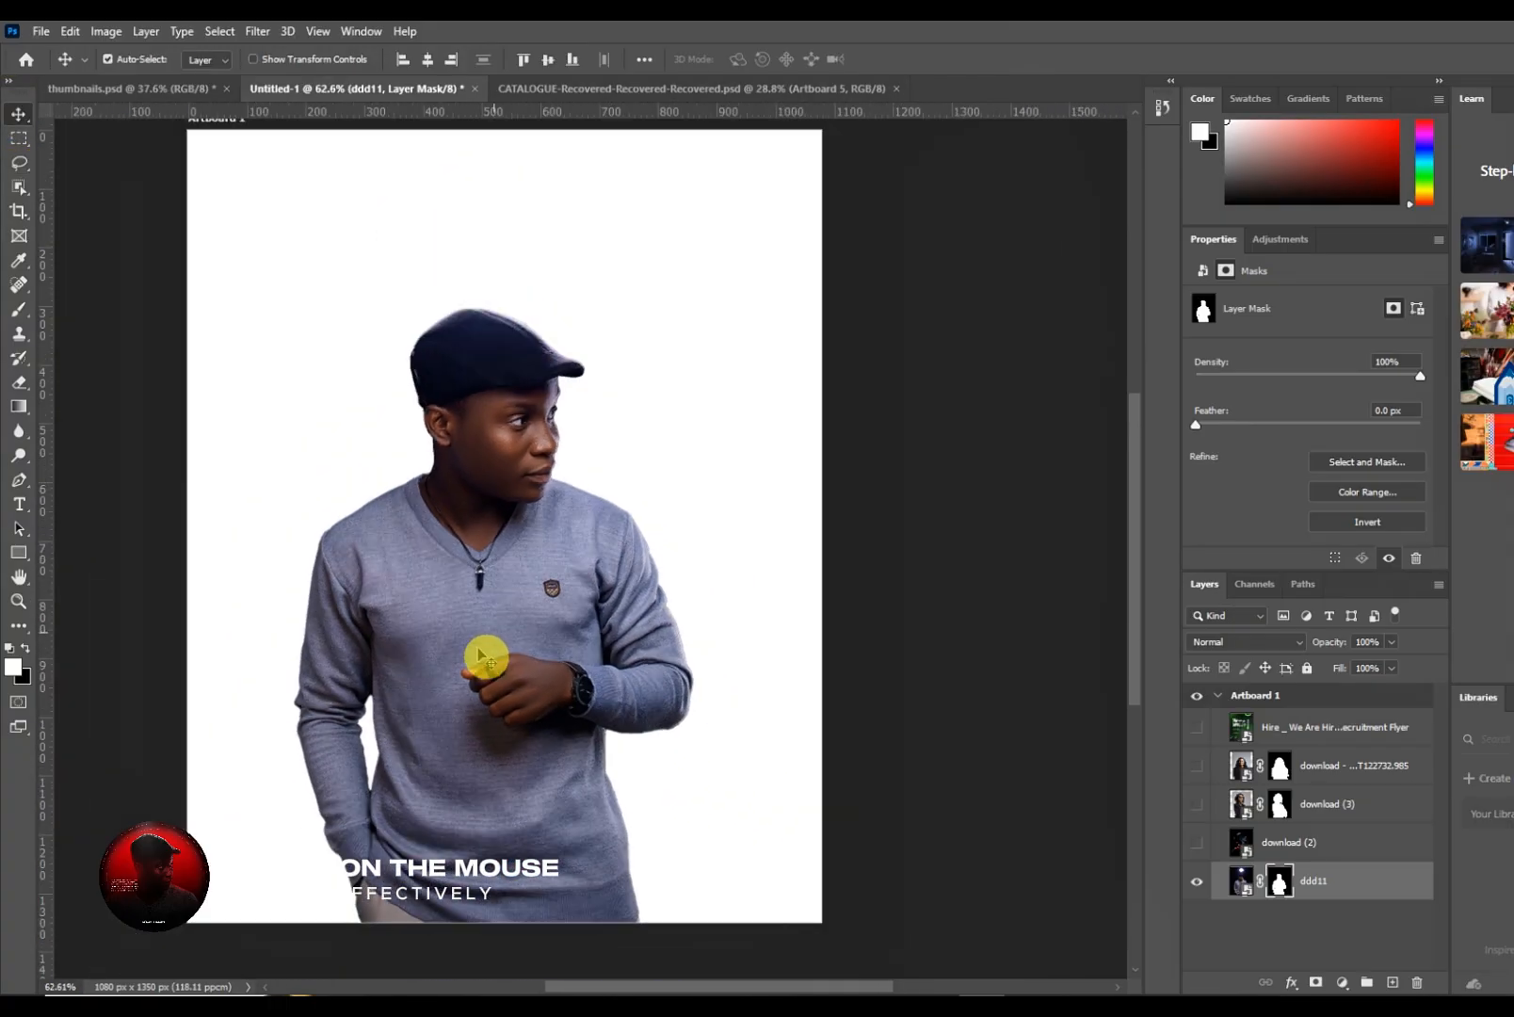
click(1242, 881)
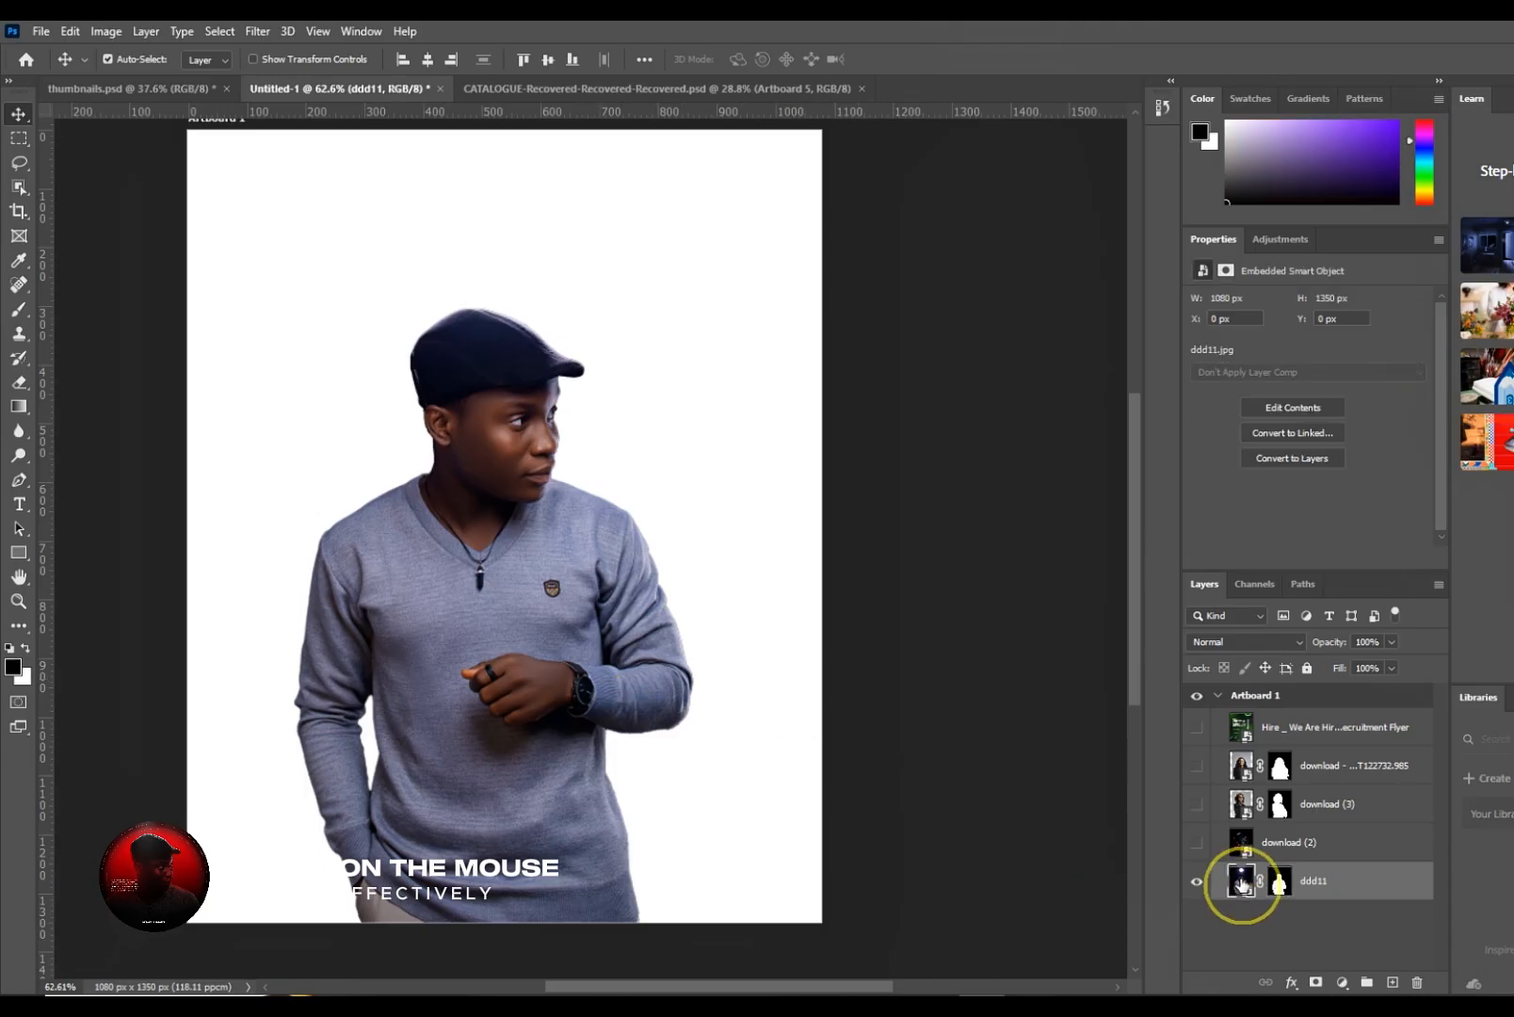
drag(1242, 880, 1230, 714)
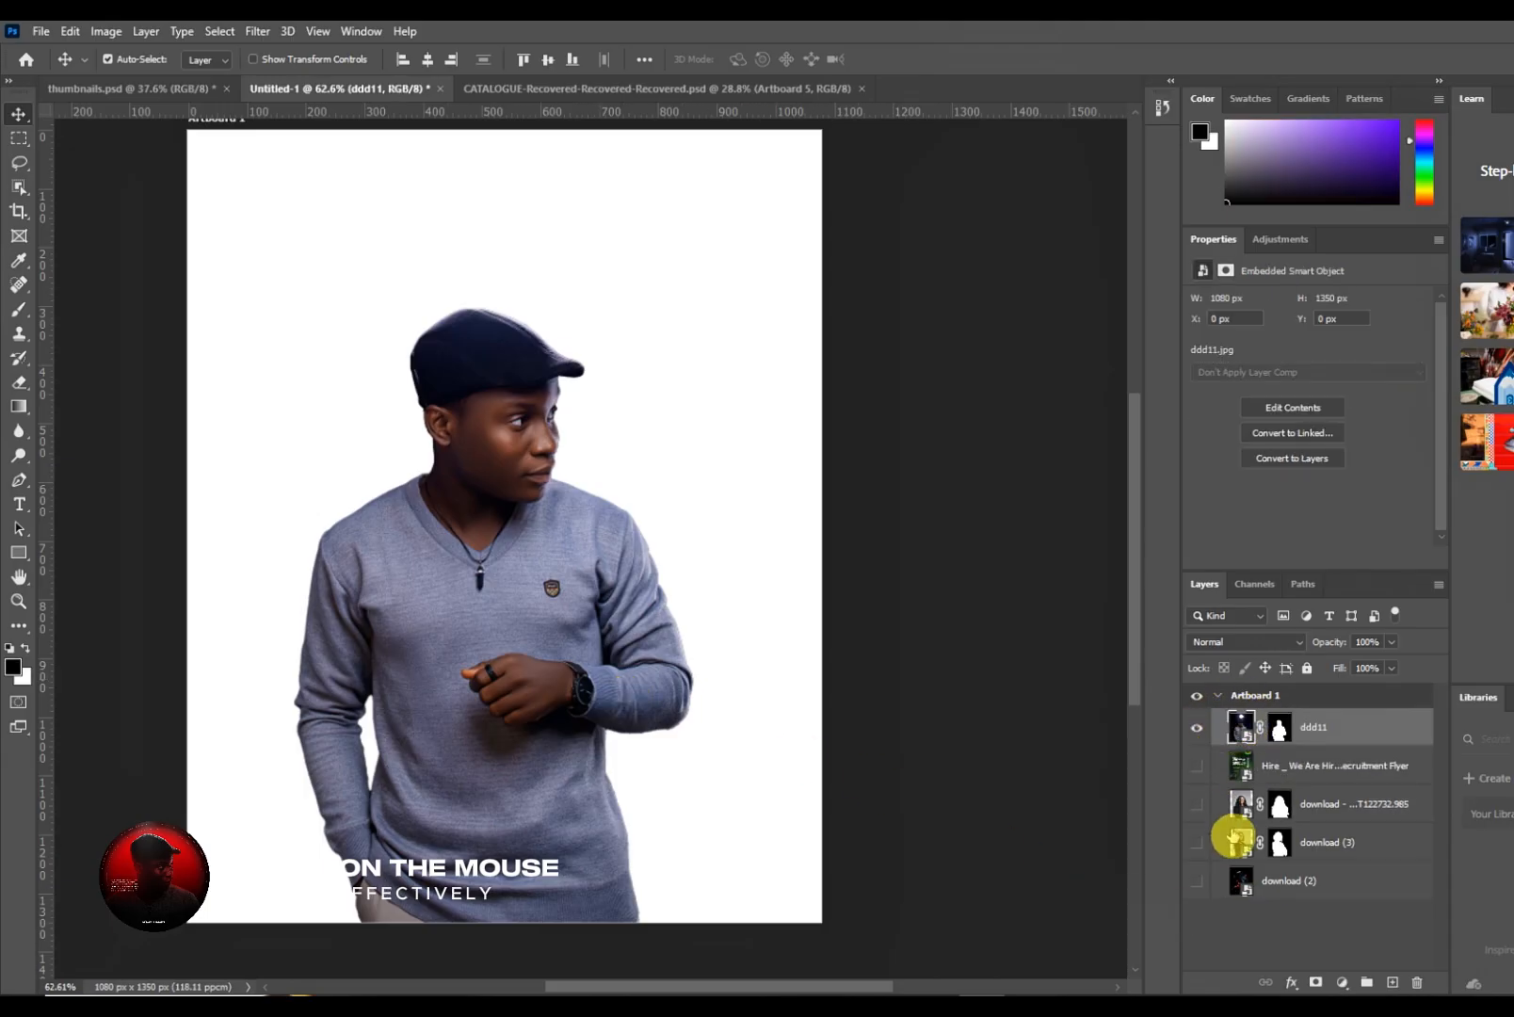
- Show the two masked download layers behind the man to review the earlier cutouts, and hide both again
click(1197, 806)
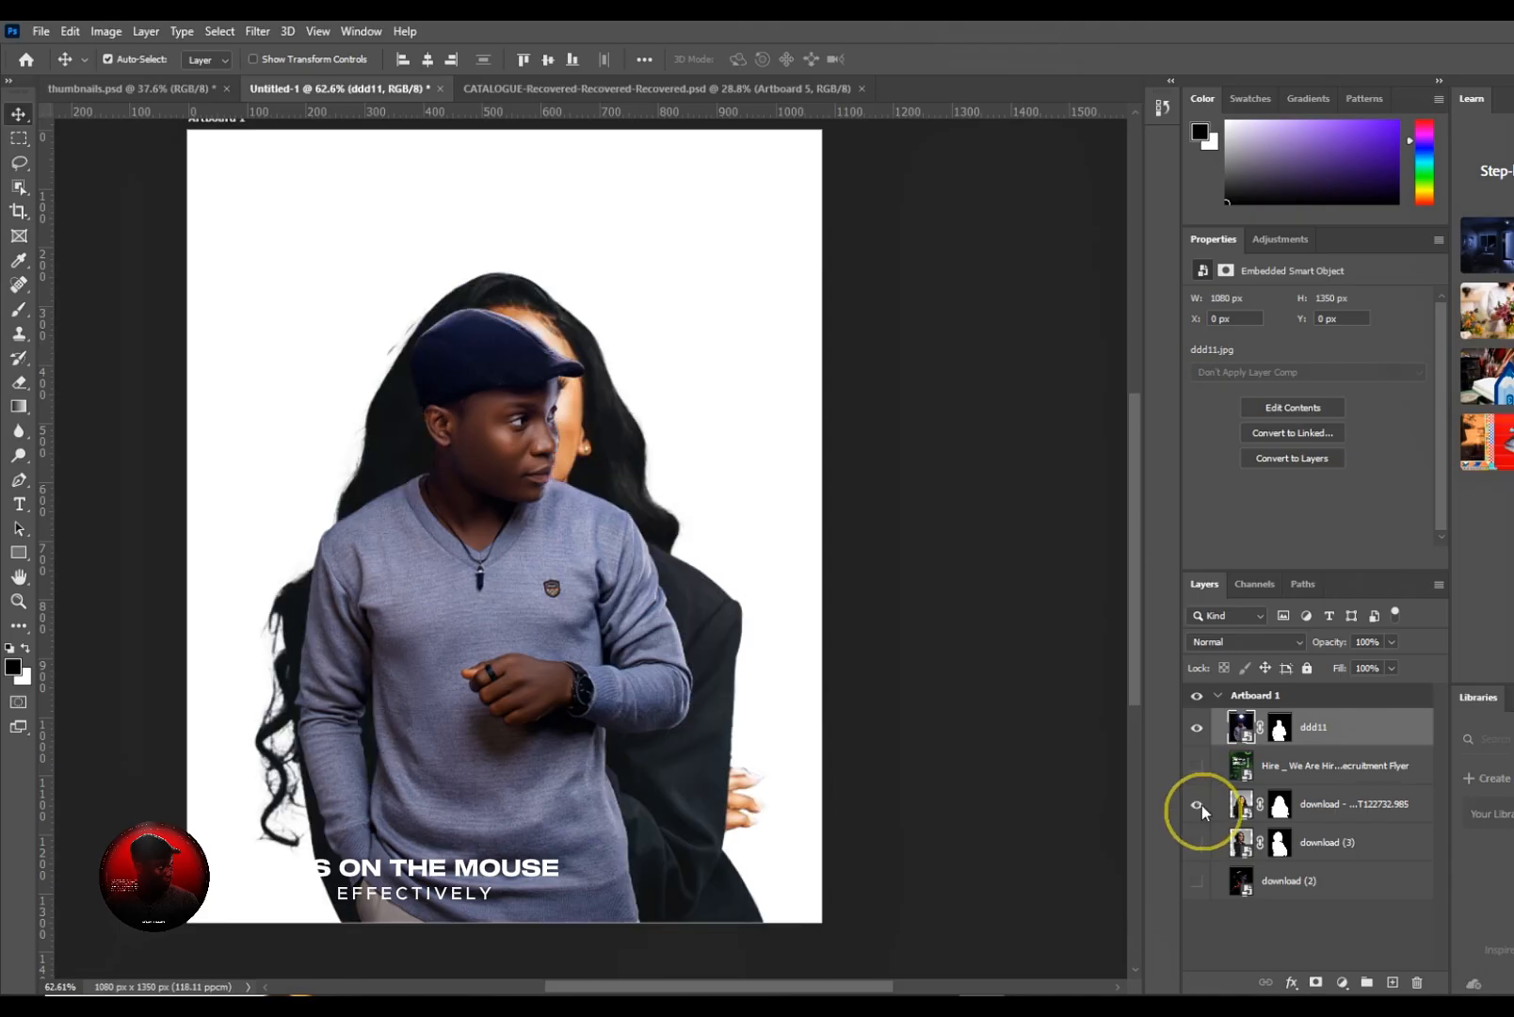
click(1197, 843)
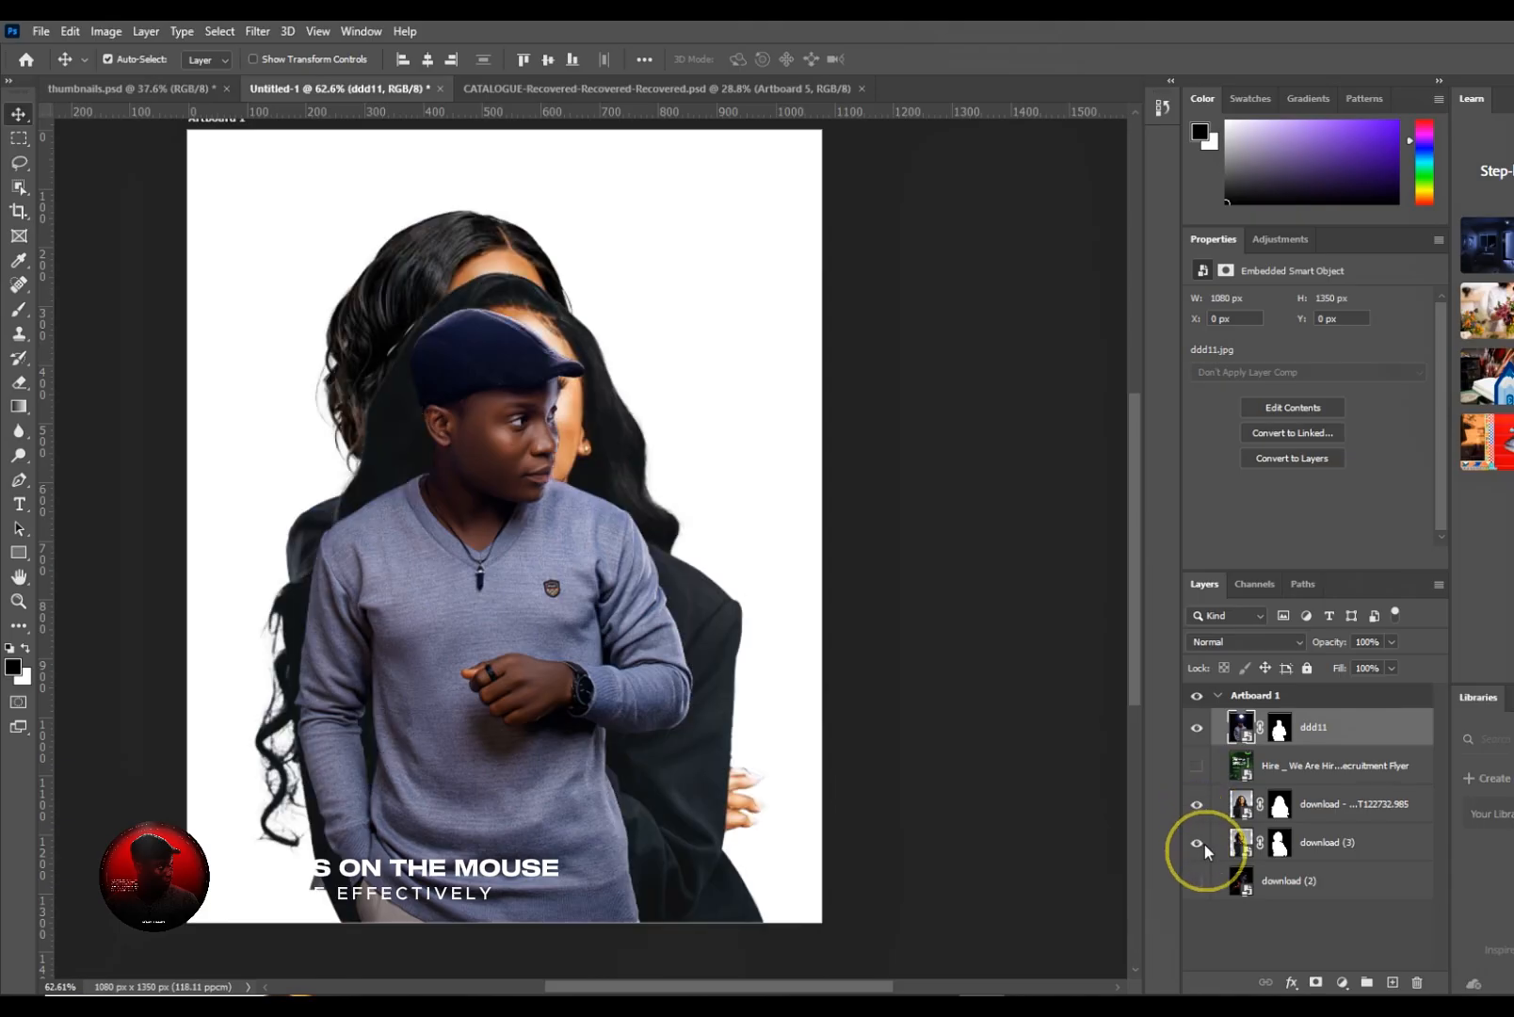
click(1197, 843)
click(1197, 806)
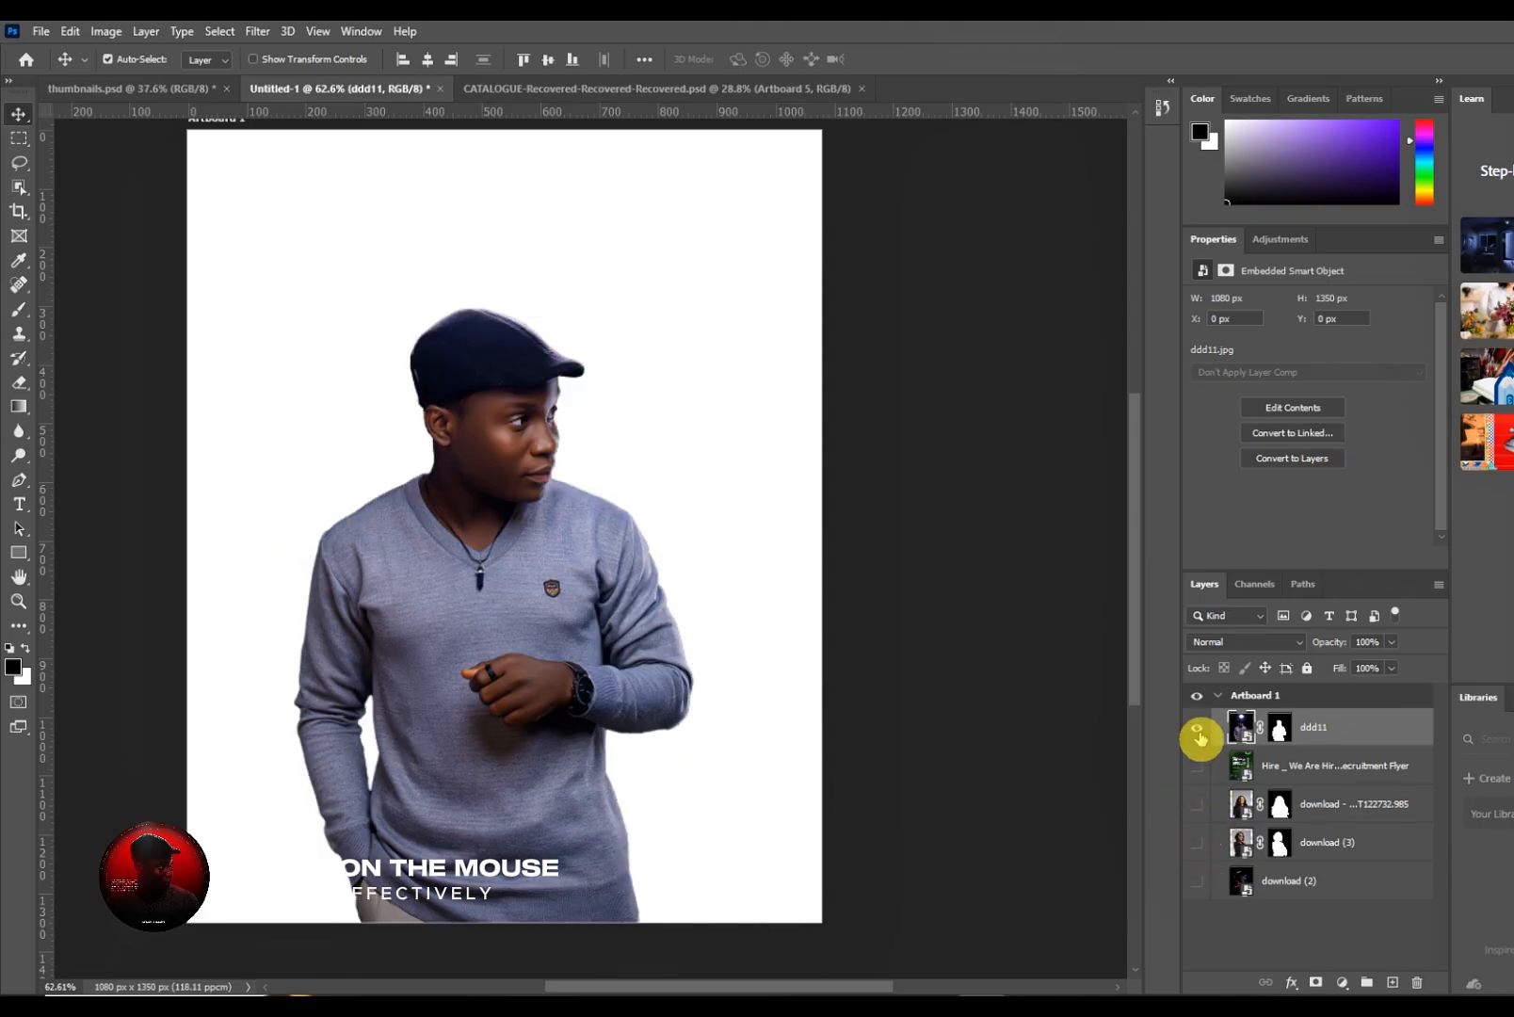
- Hide ddd11, and select and show the Hire _ We Are Hiring Flyer layer
click(1198, 731)
click(1238, 768)
click(1198, 765)
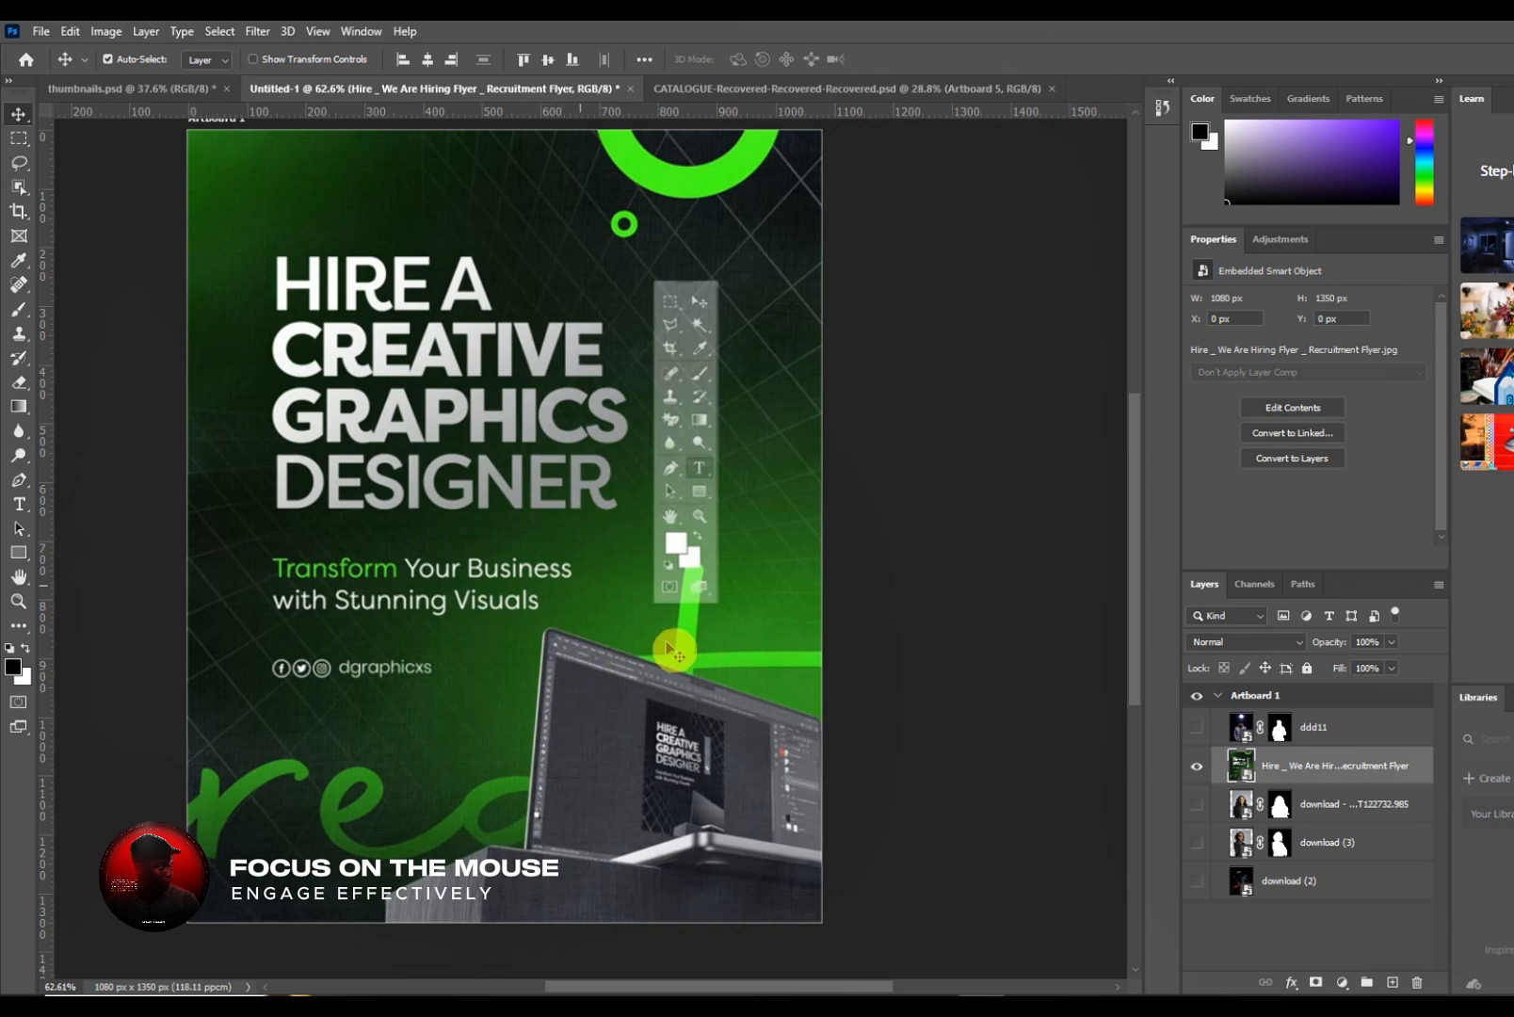
- Try automatic subject selection with a layer mask on the hiring flyer, undo the masks and deselect
click(219, 31)
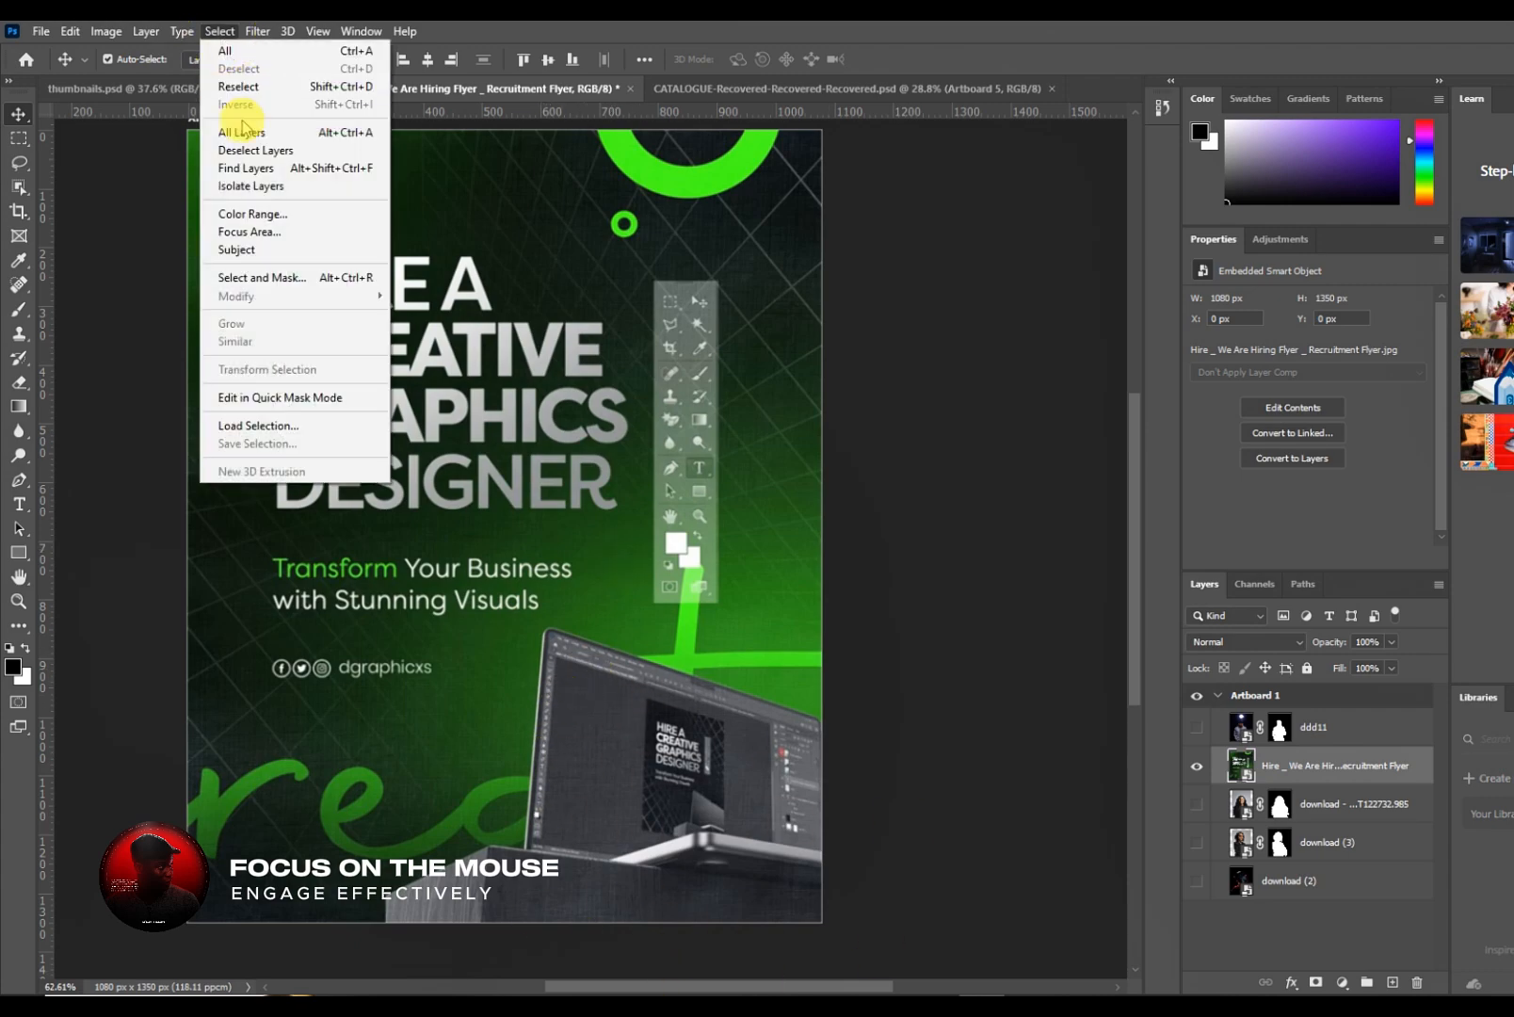
click(230, 246)
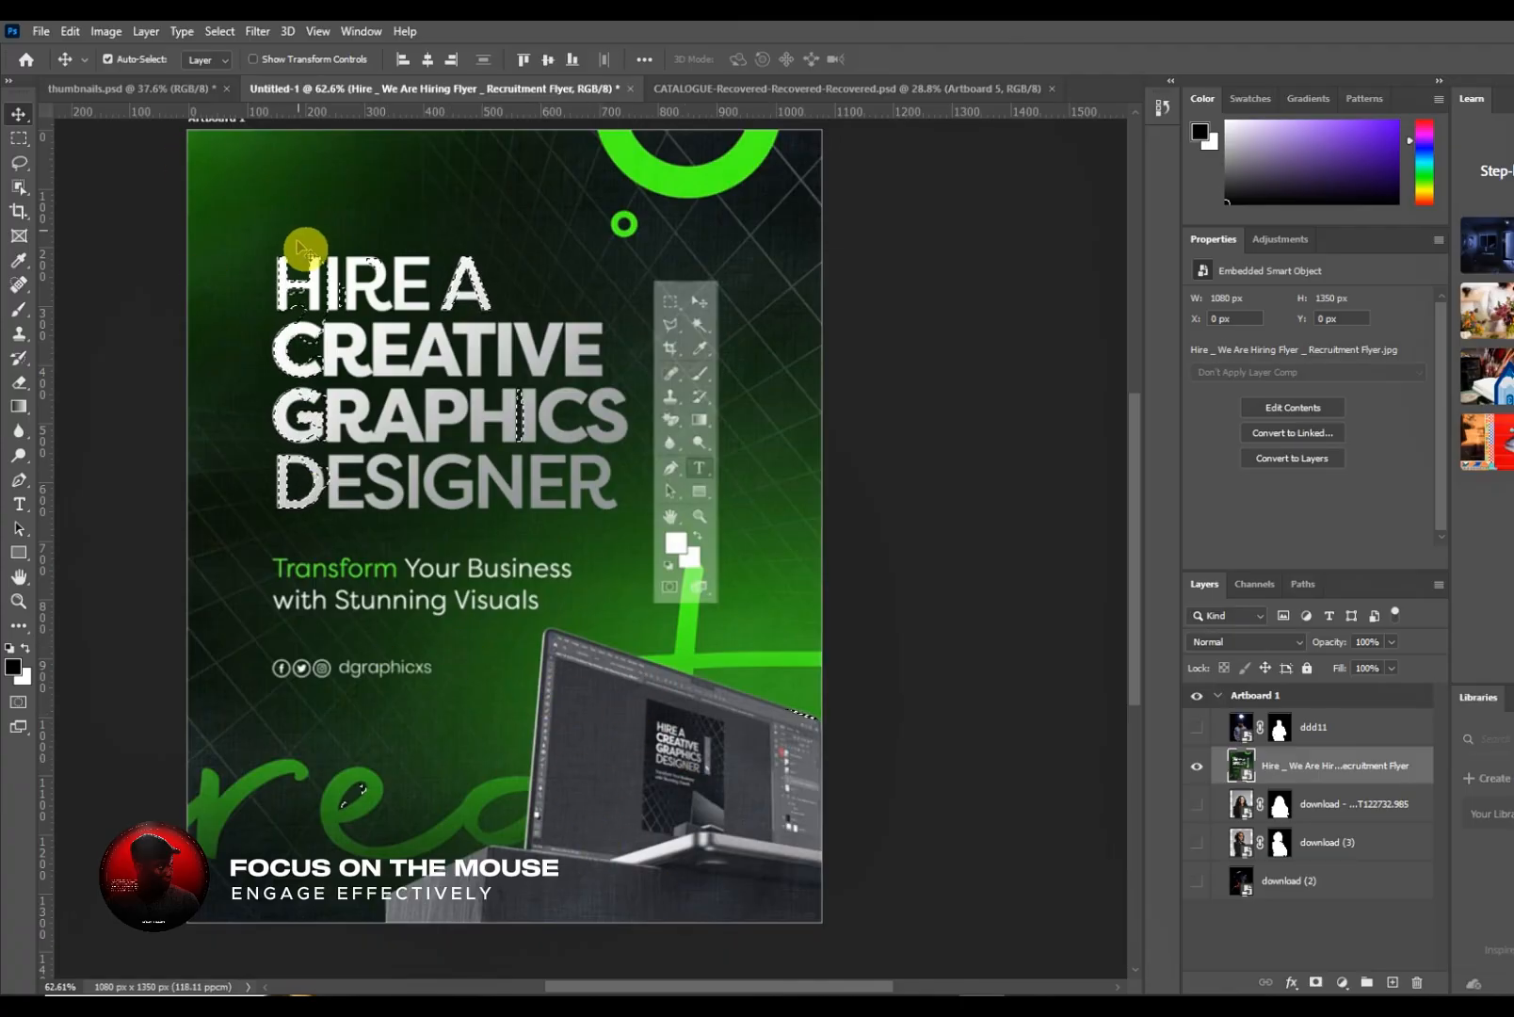
click(1316, 983)
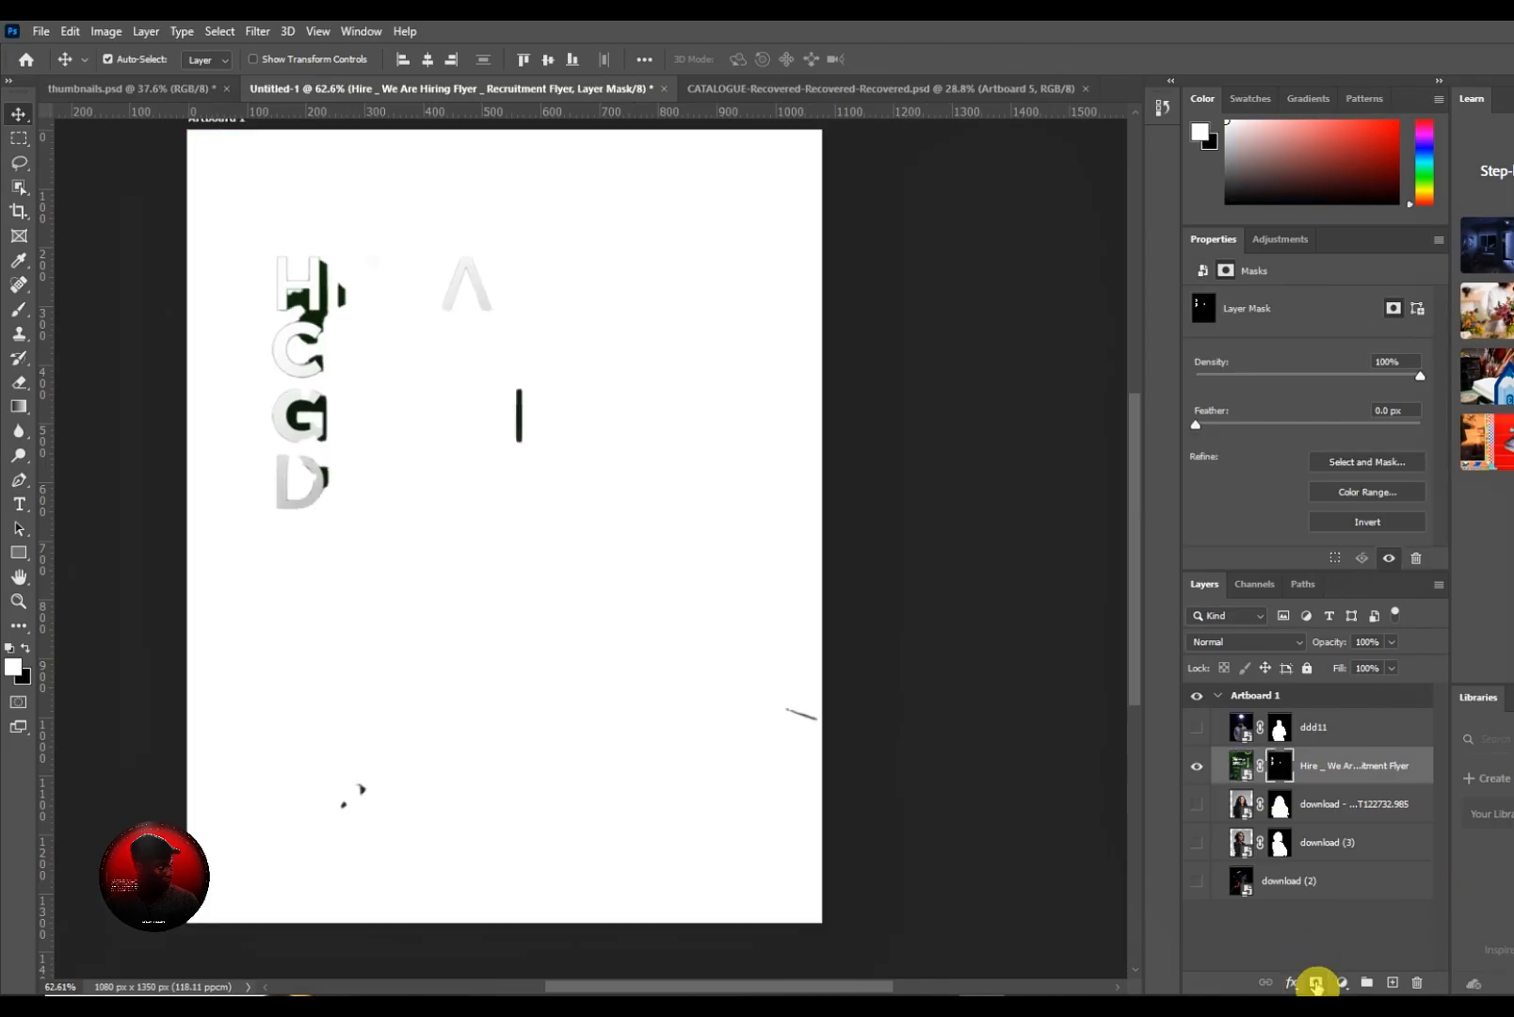
click(1316, 984)
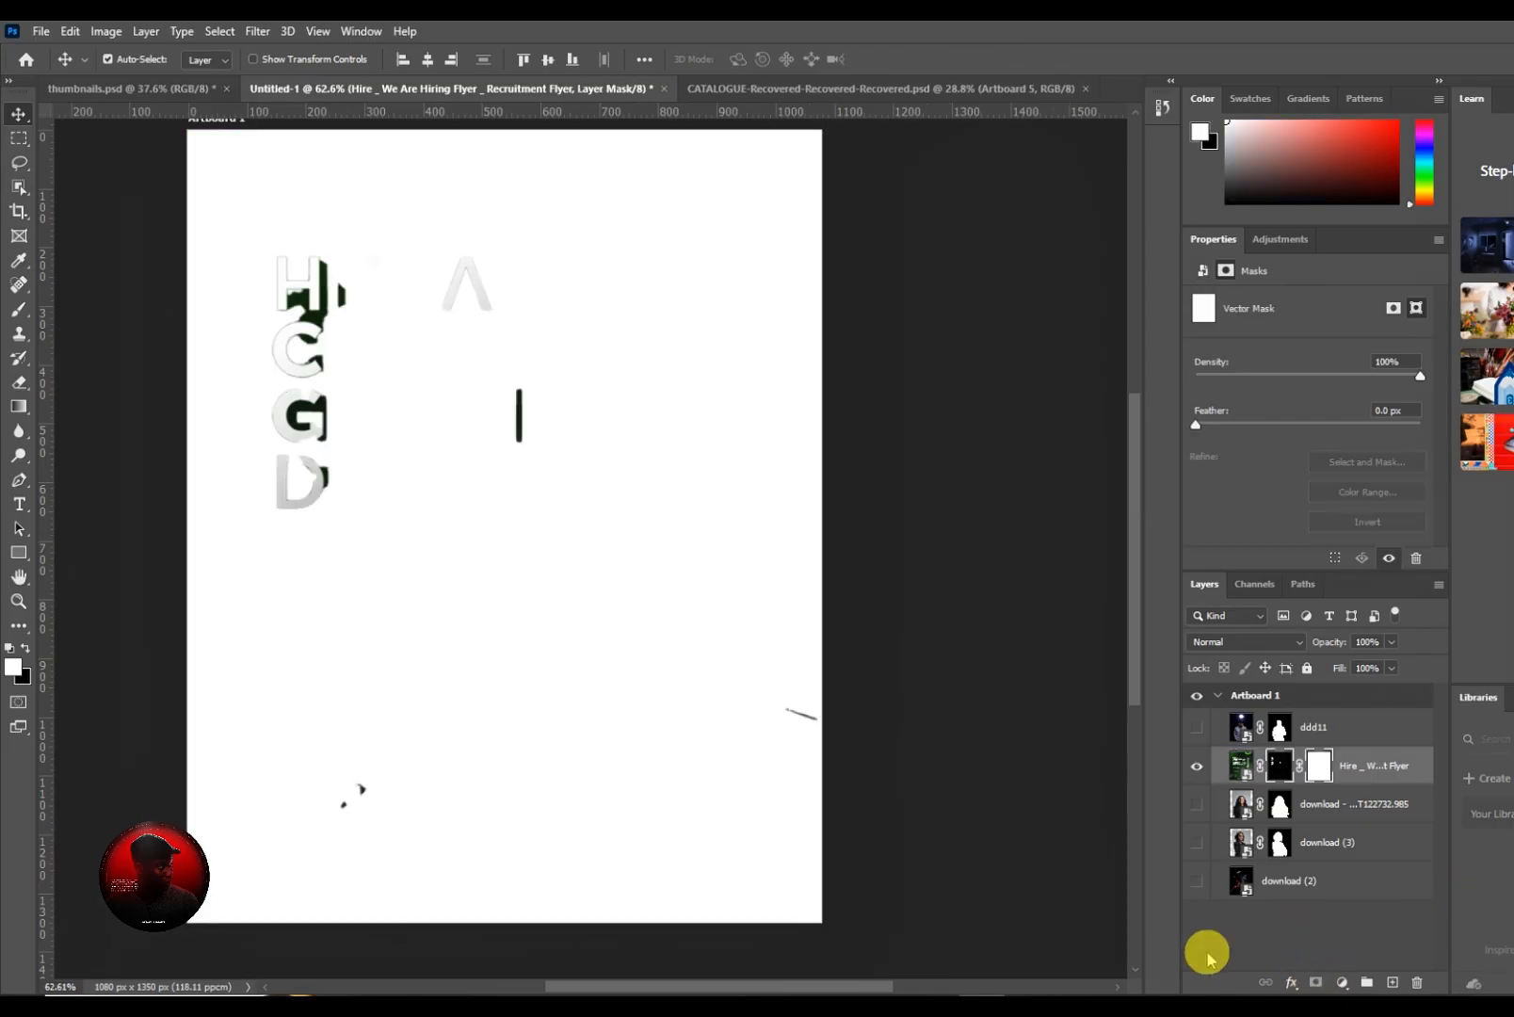
key(ctrl+z)
key(ctrl+z)
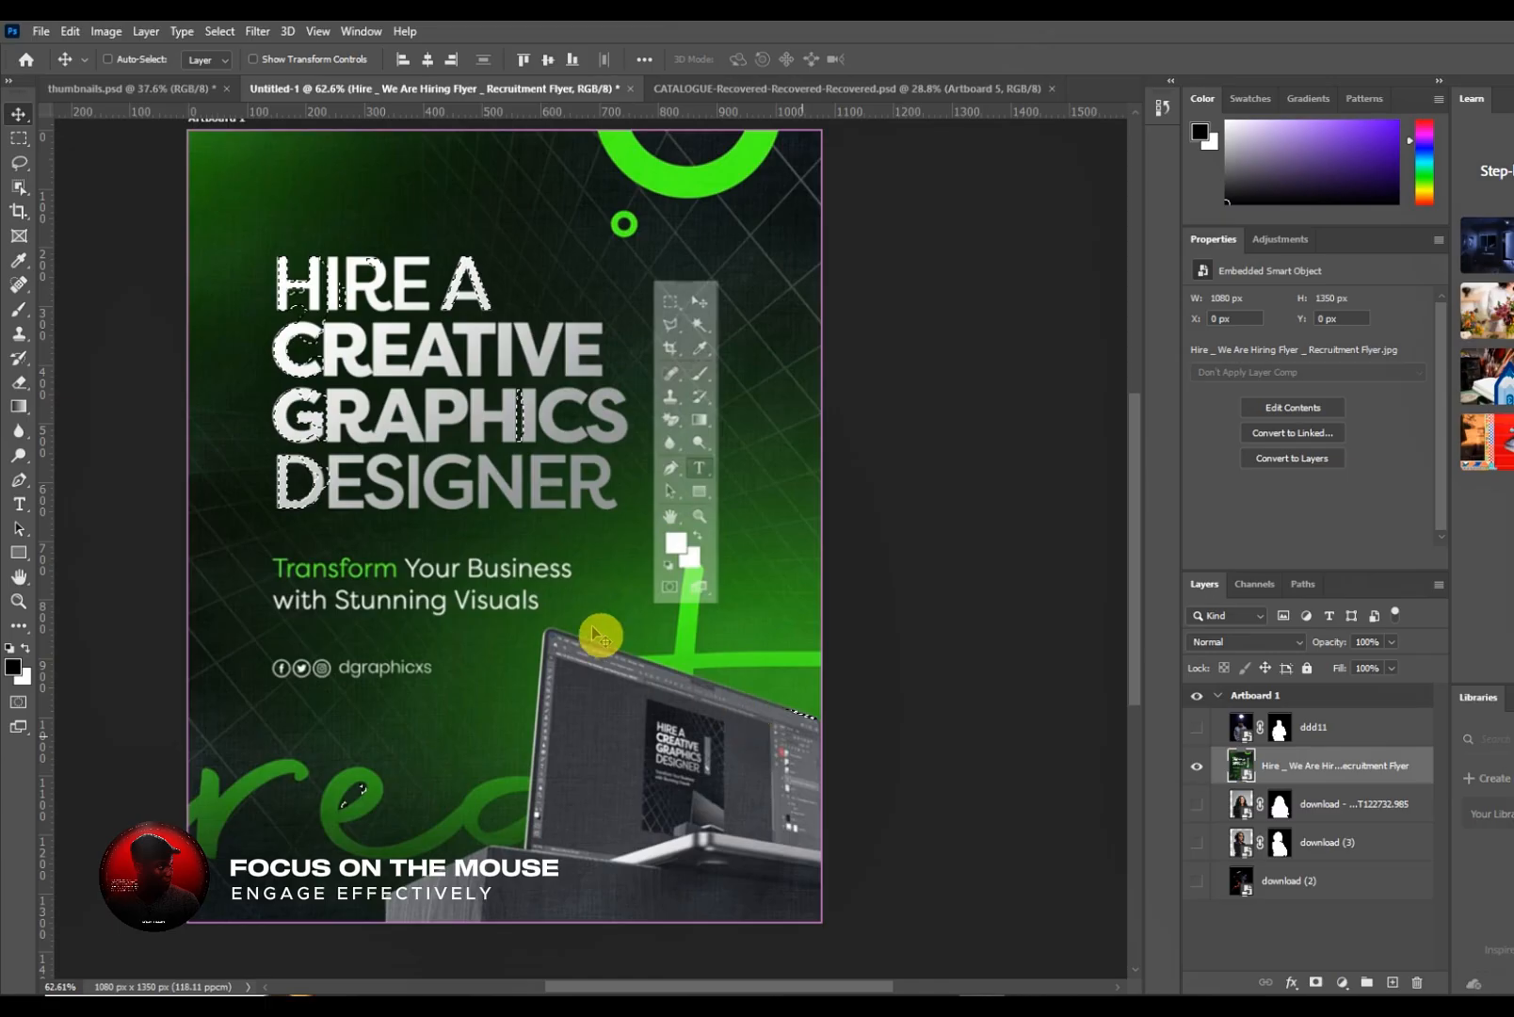
key(ctrl+d)
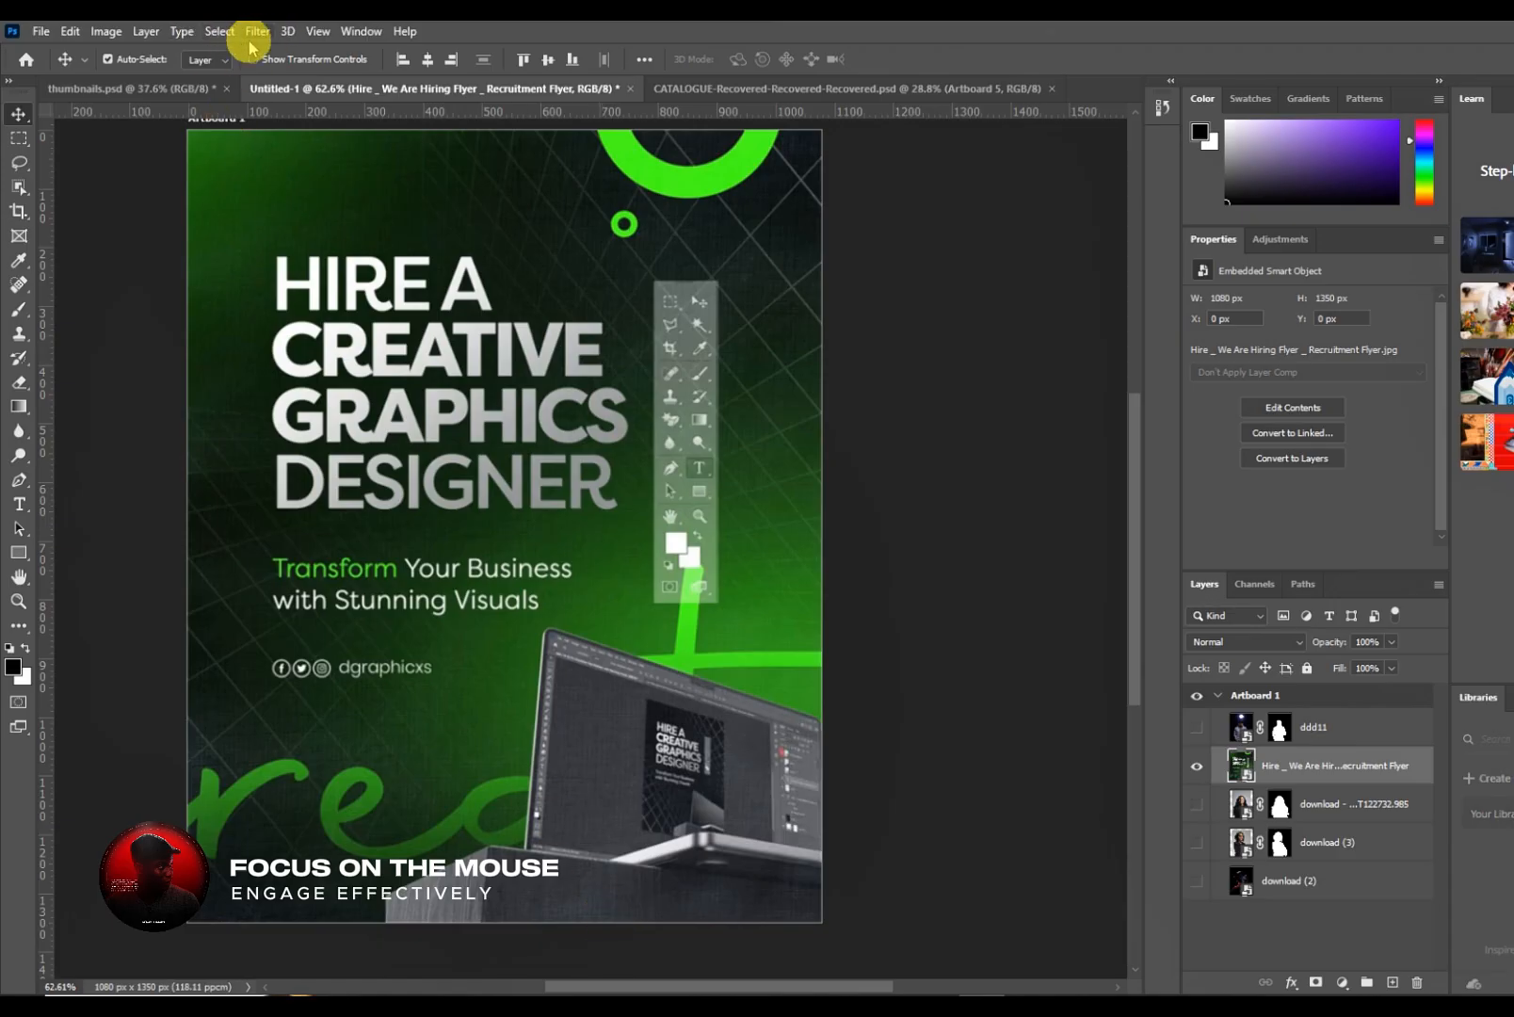
- Choose the Polygonal Lasso tool for outlining the laptop on the hiring flyer
click(20, 164)
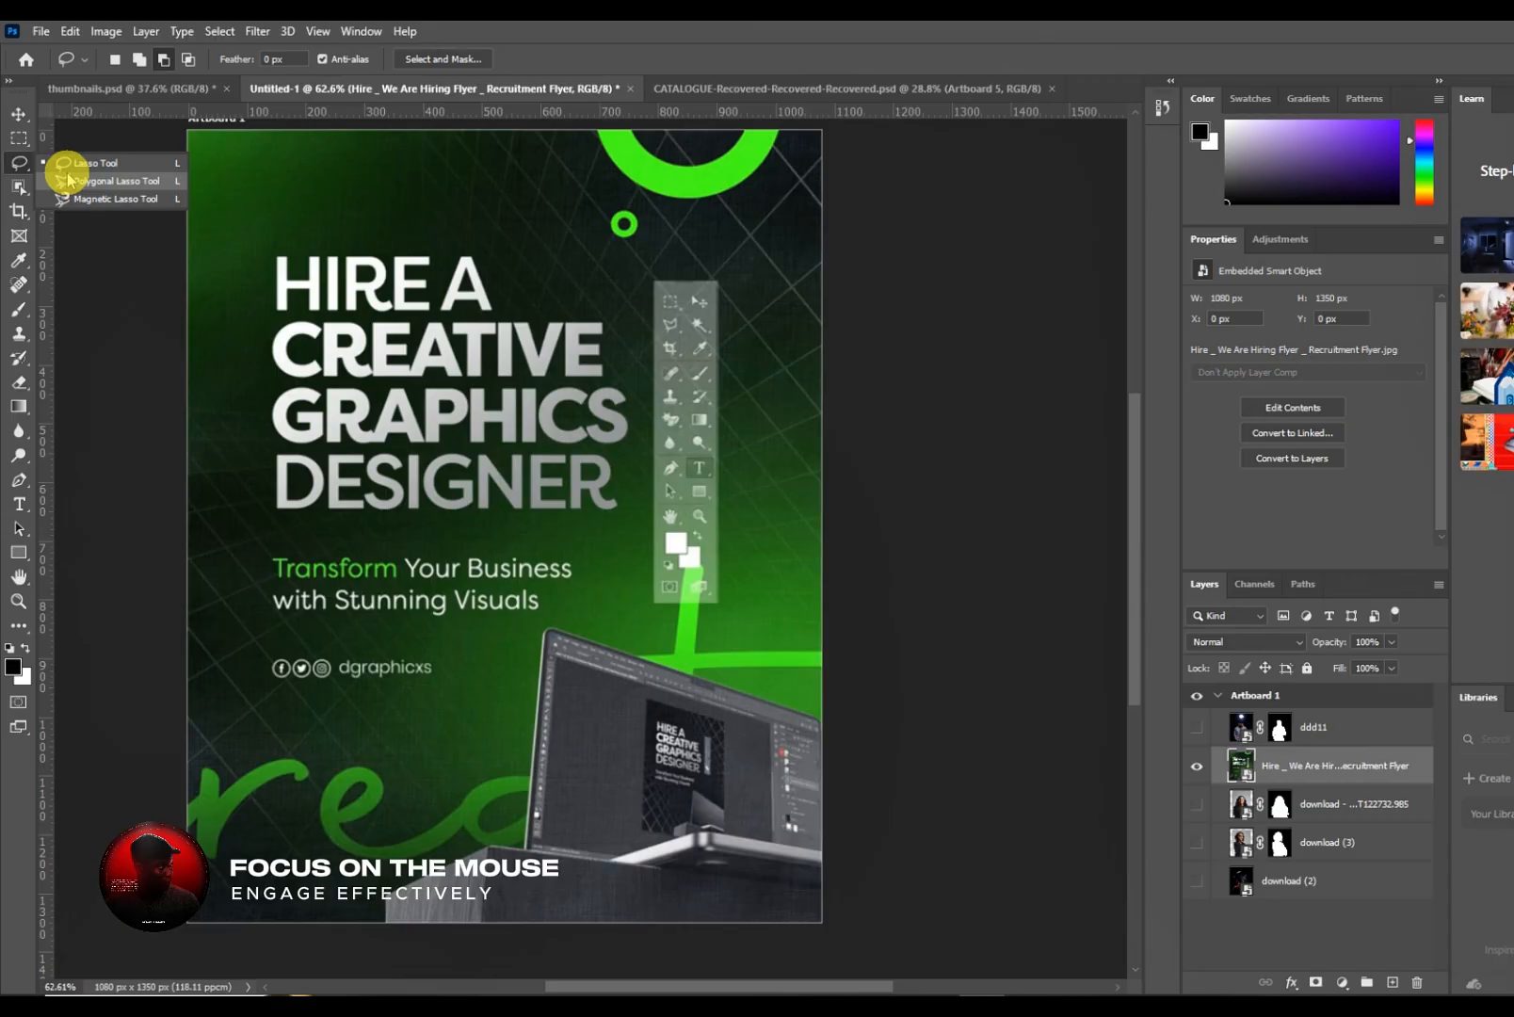
click(68, 179)
scroll(540, 406, up, 3)
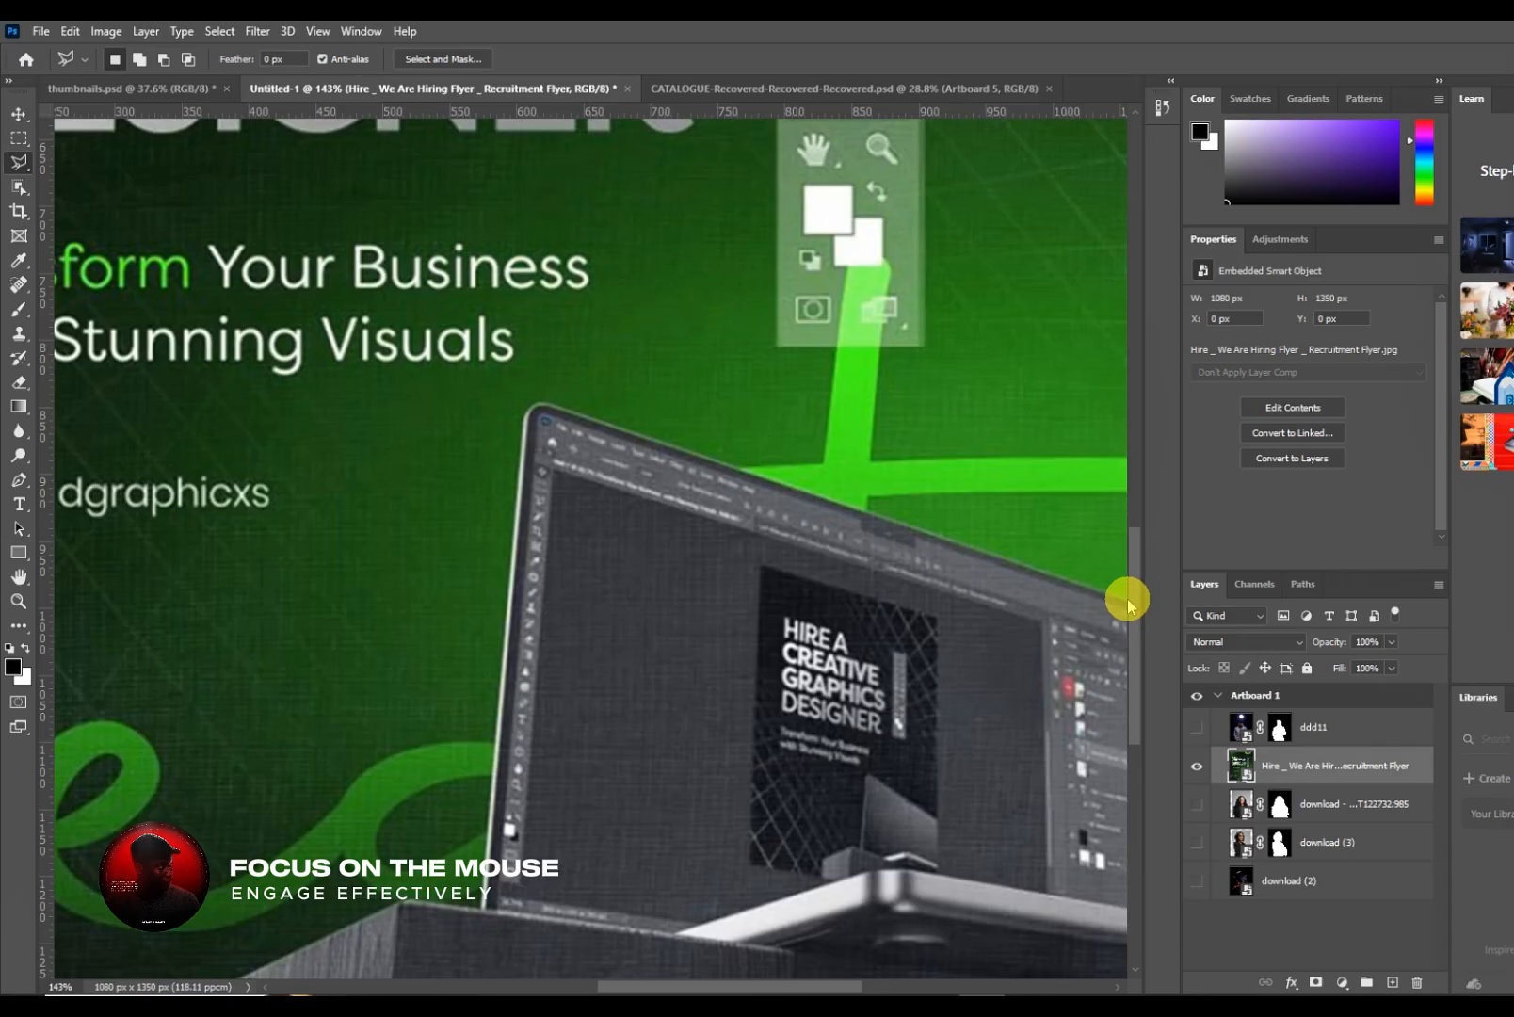
scroll(1127, 603, up, 2)
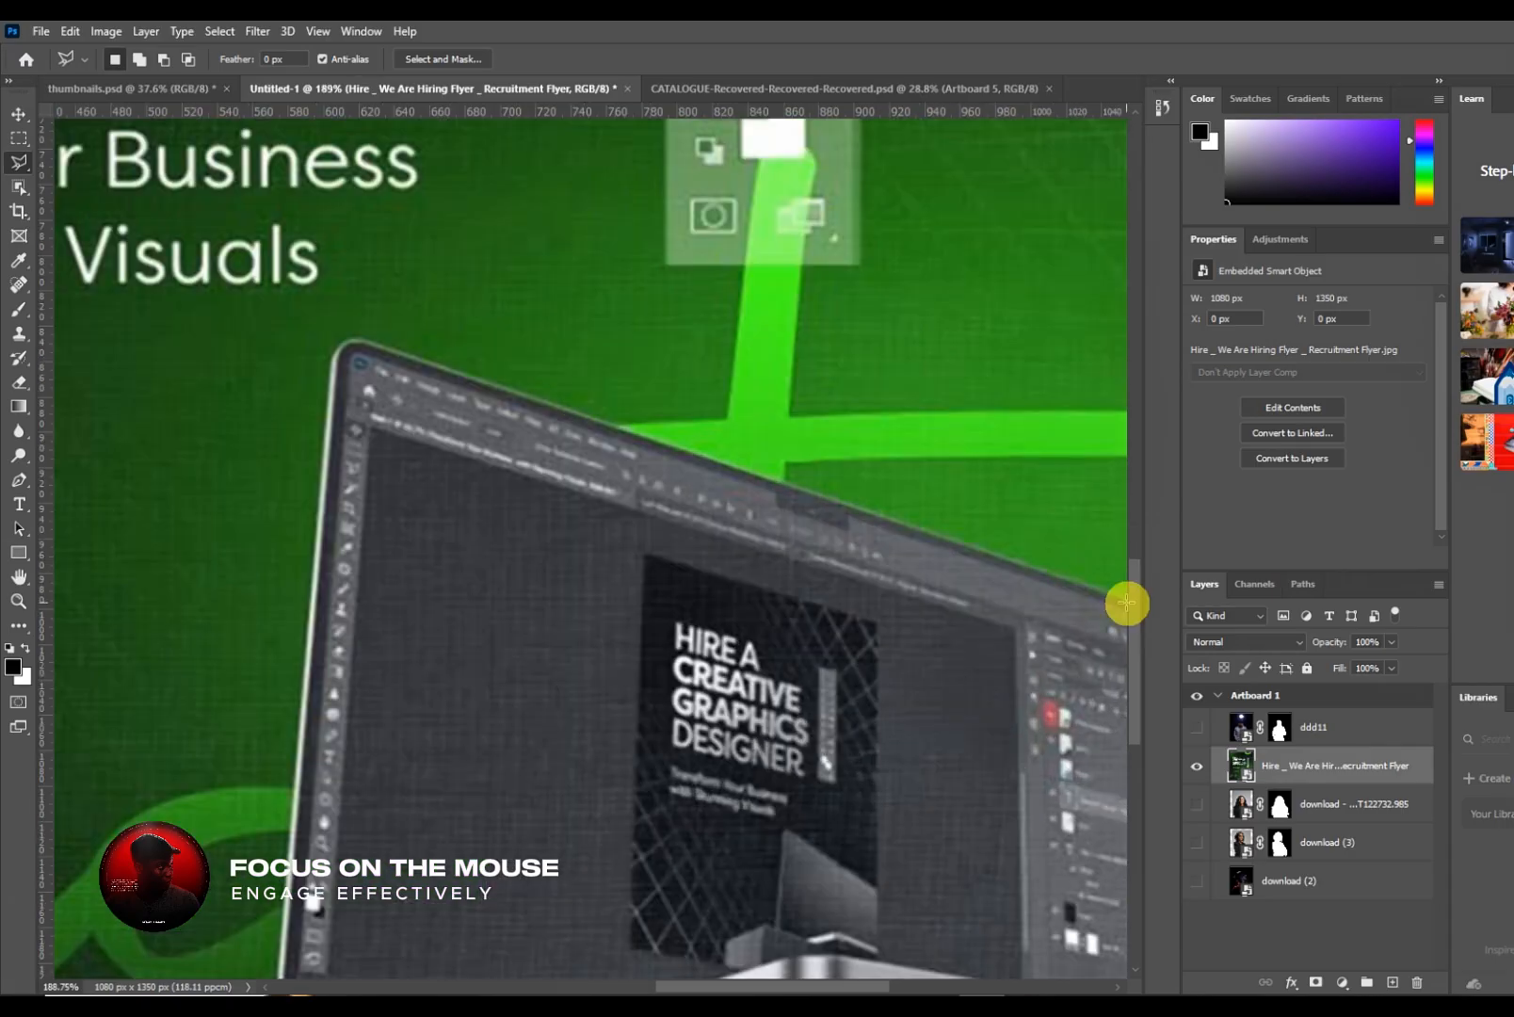
- Trace the laptop's upper and left edges with the Polygonal Lasso, continuing down to the desk's upper edge
click(1116, 599)
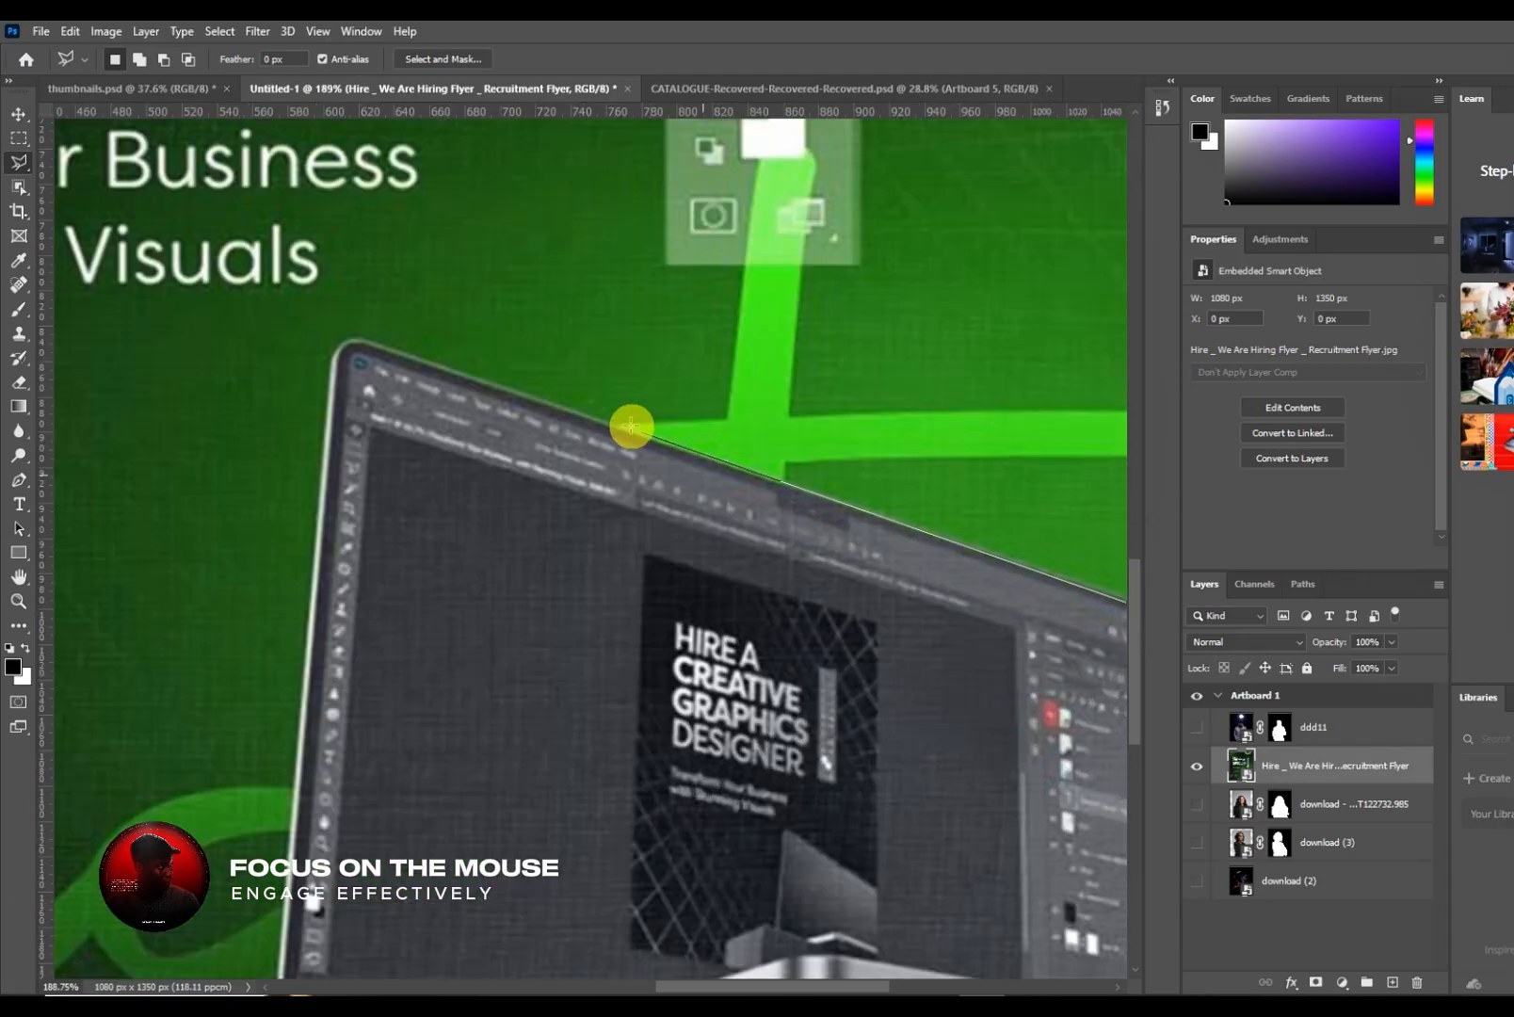
click(351, 337)
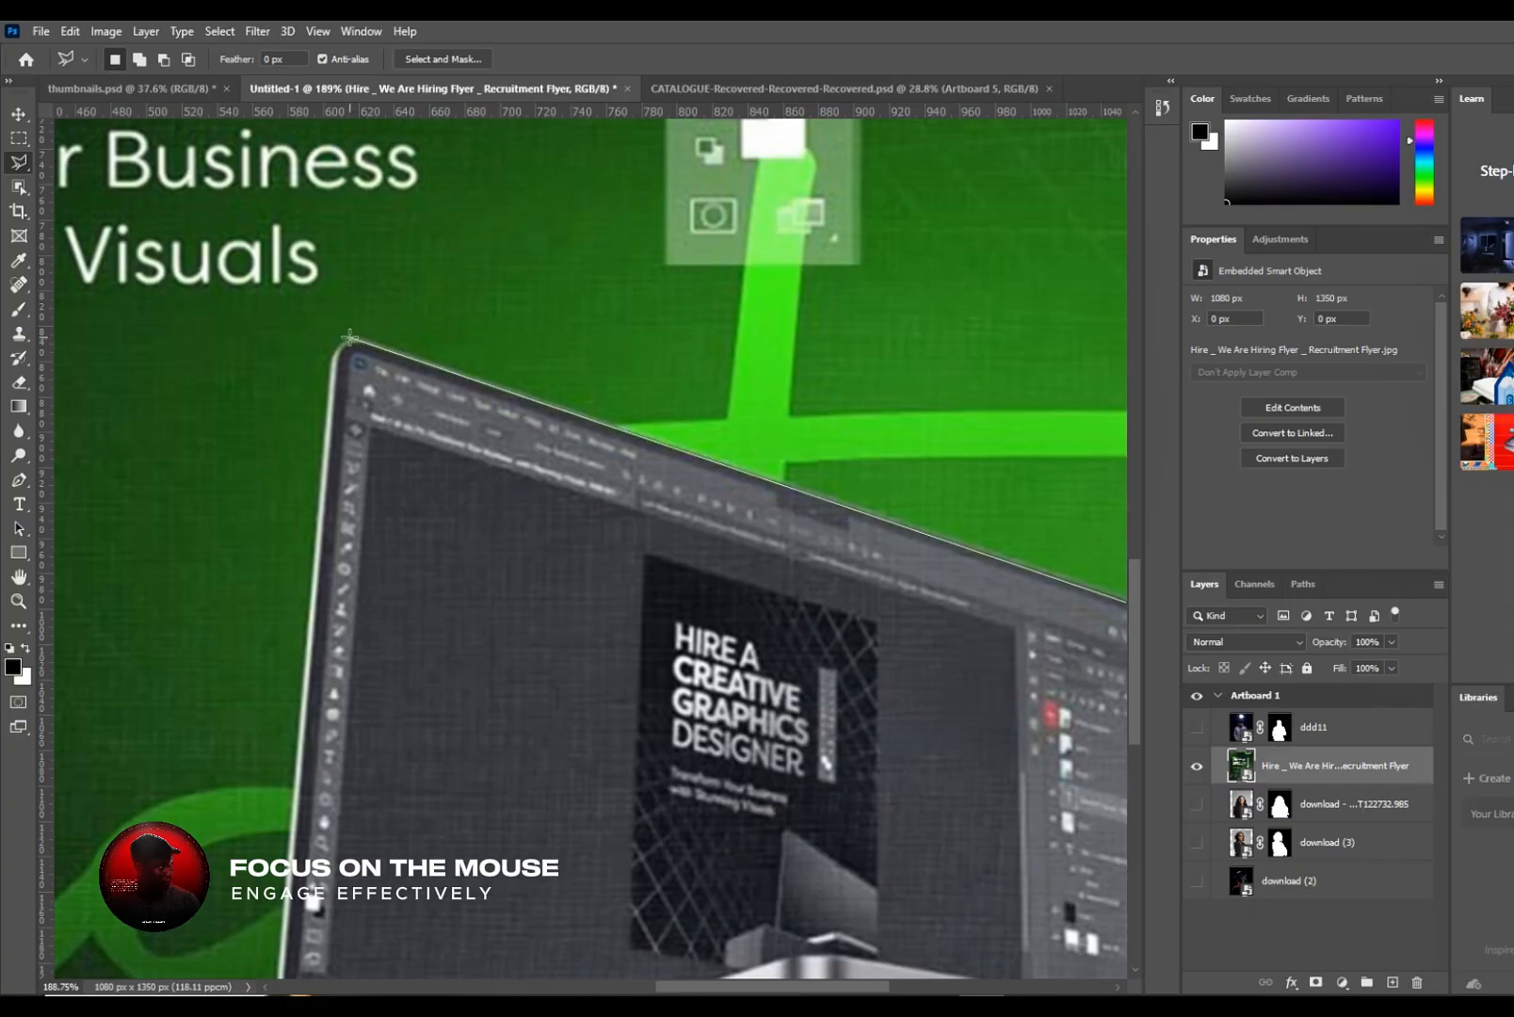
click(351, 337)
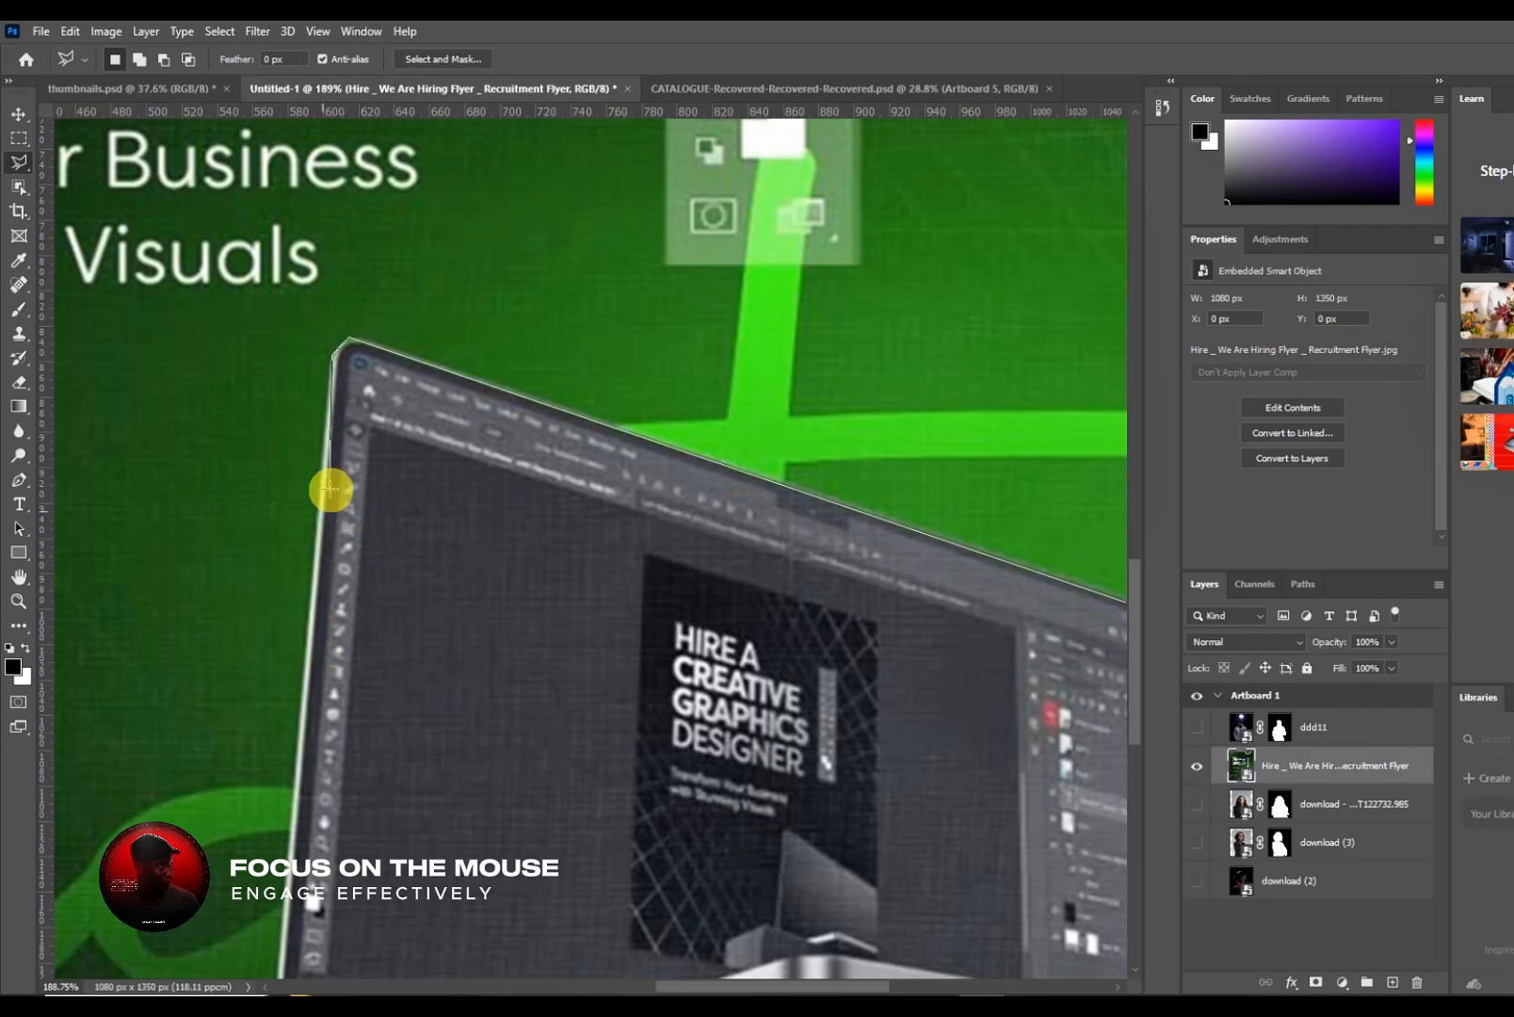
key(ctrl+minus)
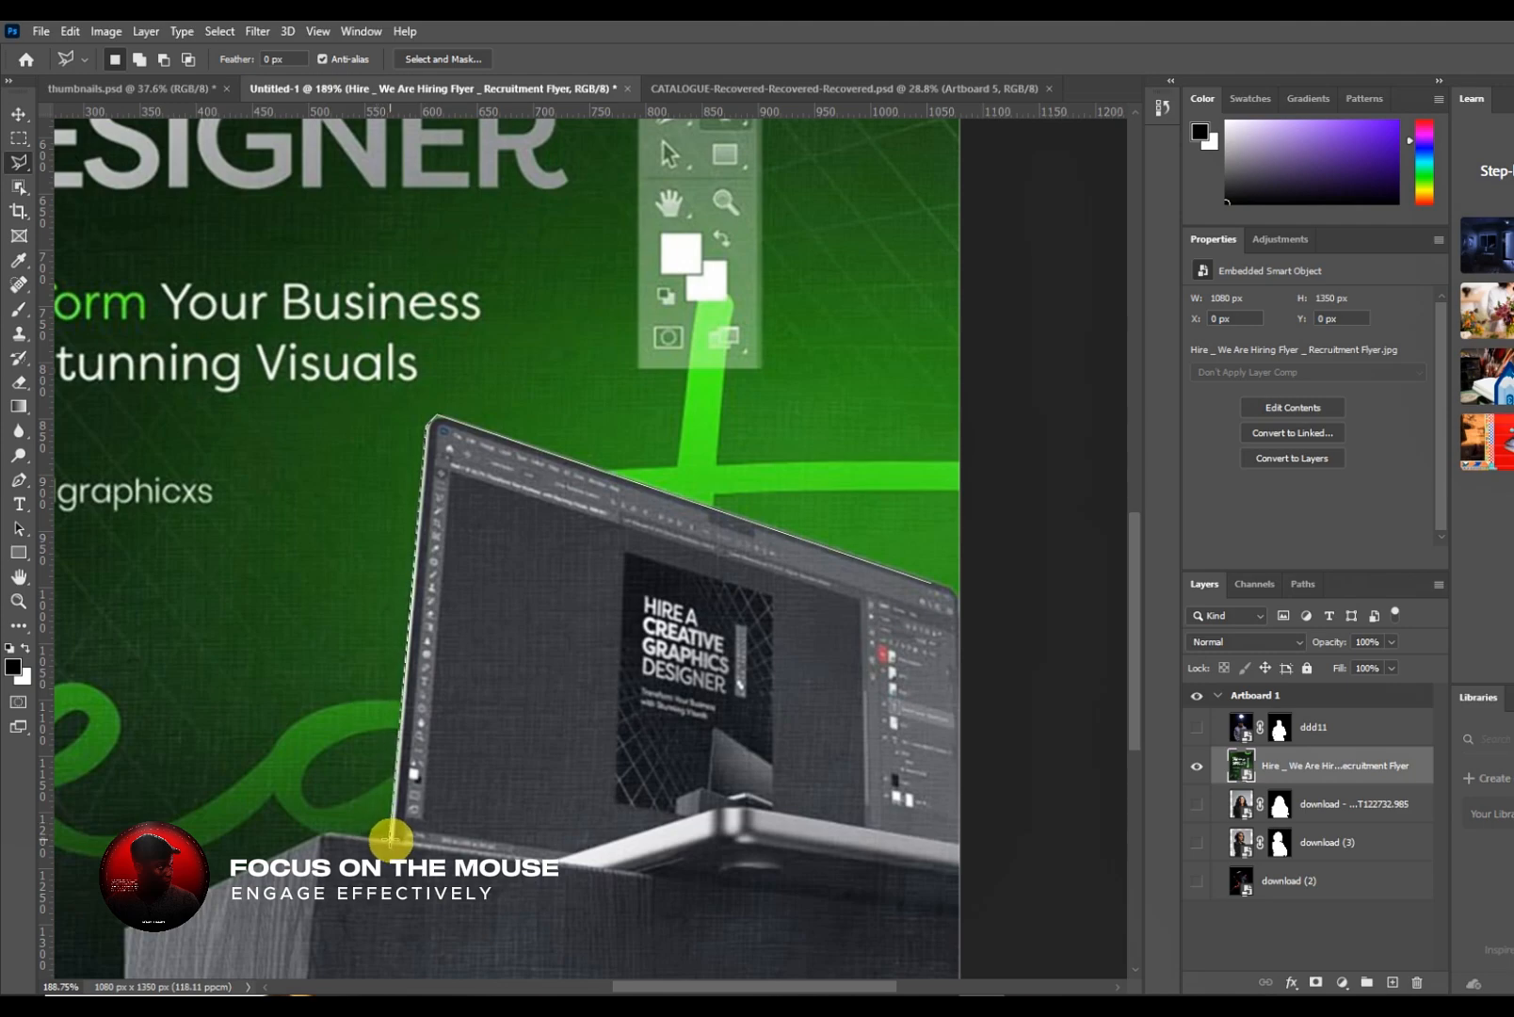
key(ctrl+plus)
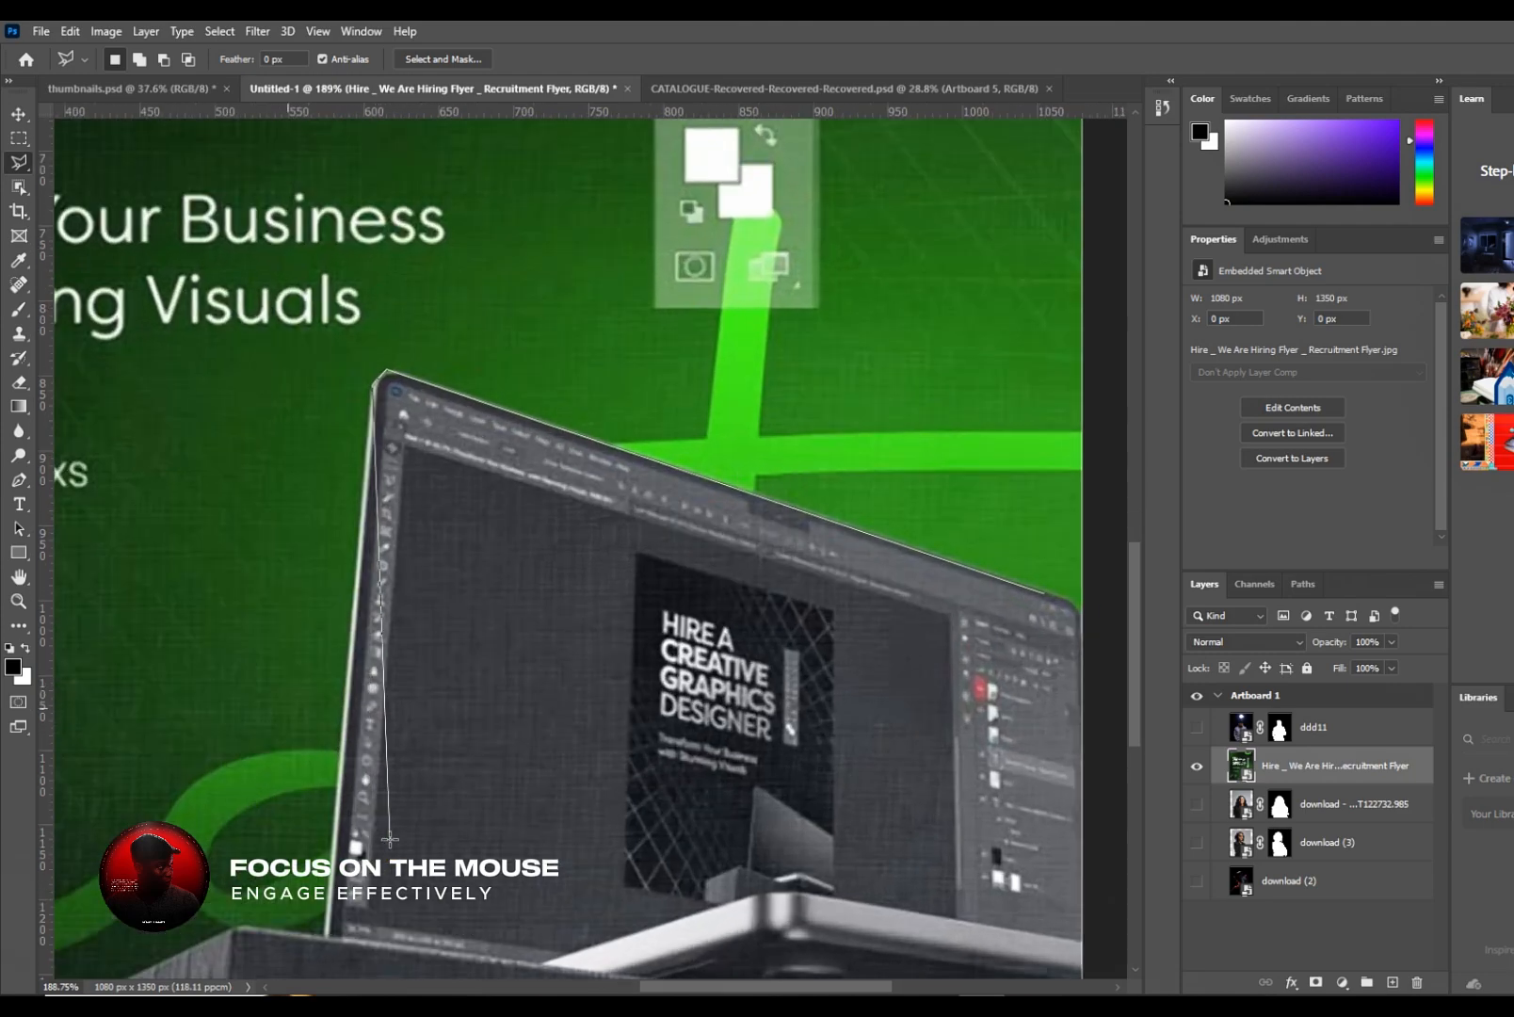
key(ctrl+minus)
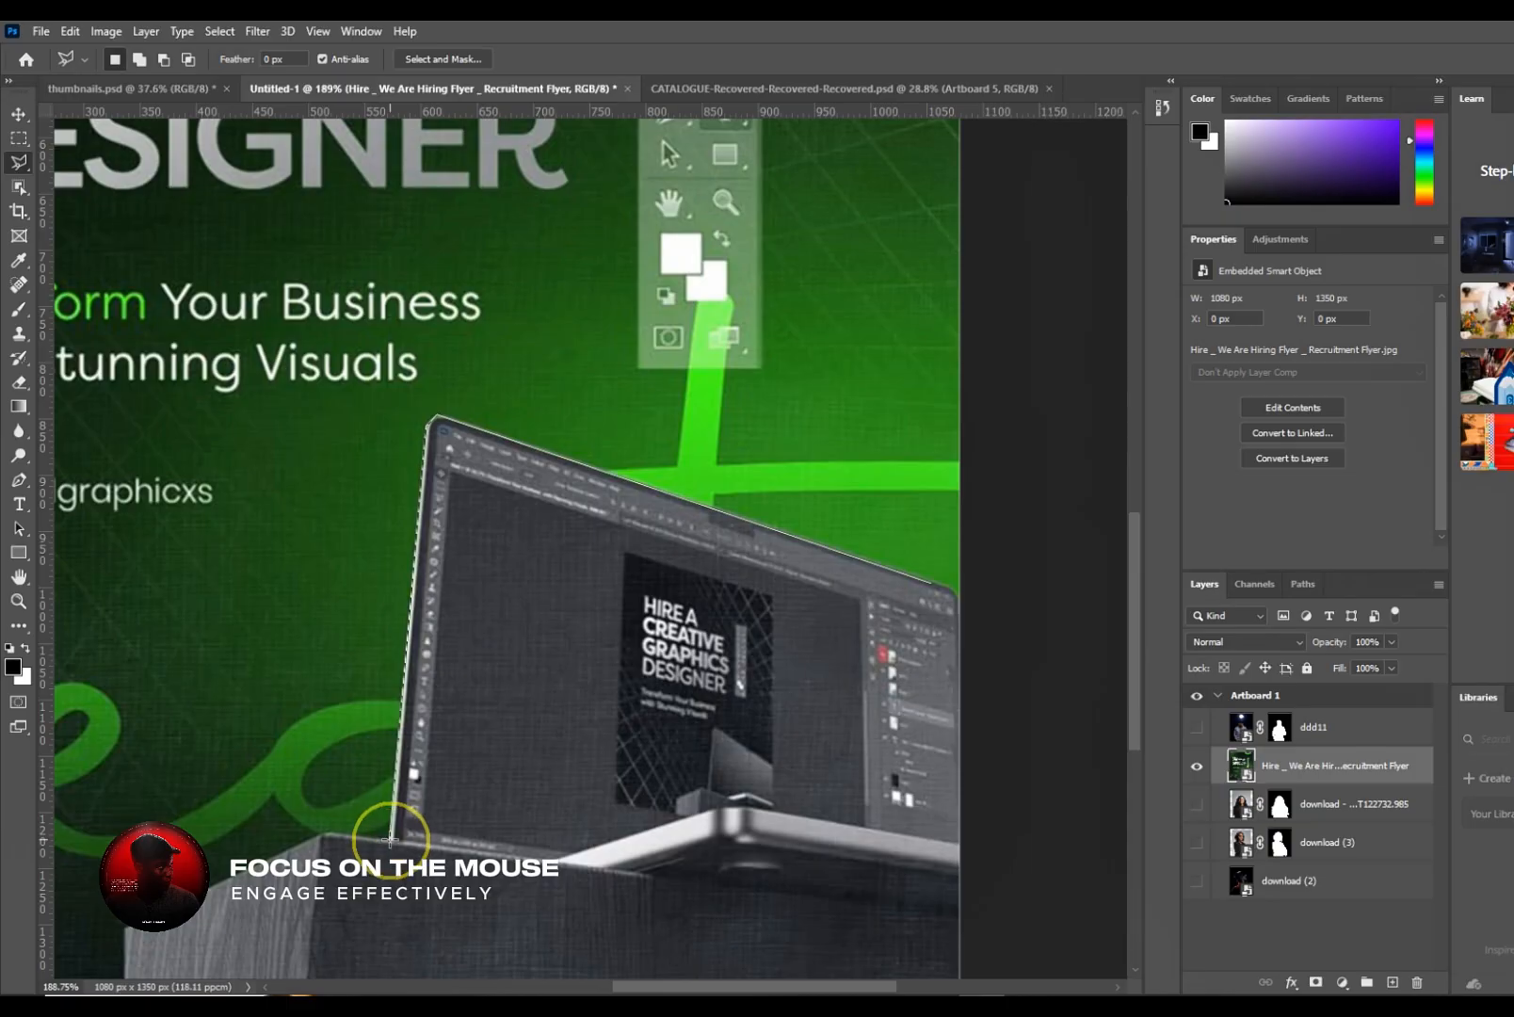
key(ctrl+plus)
click(355, 850)
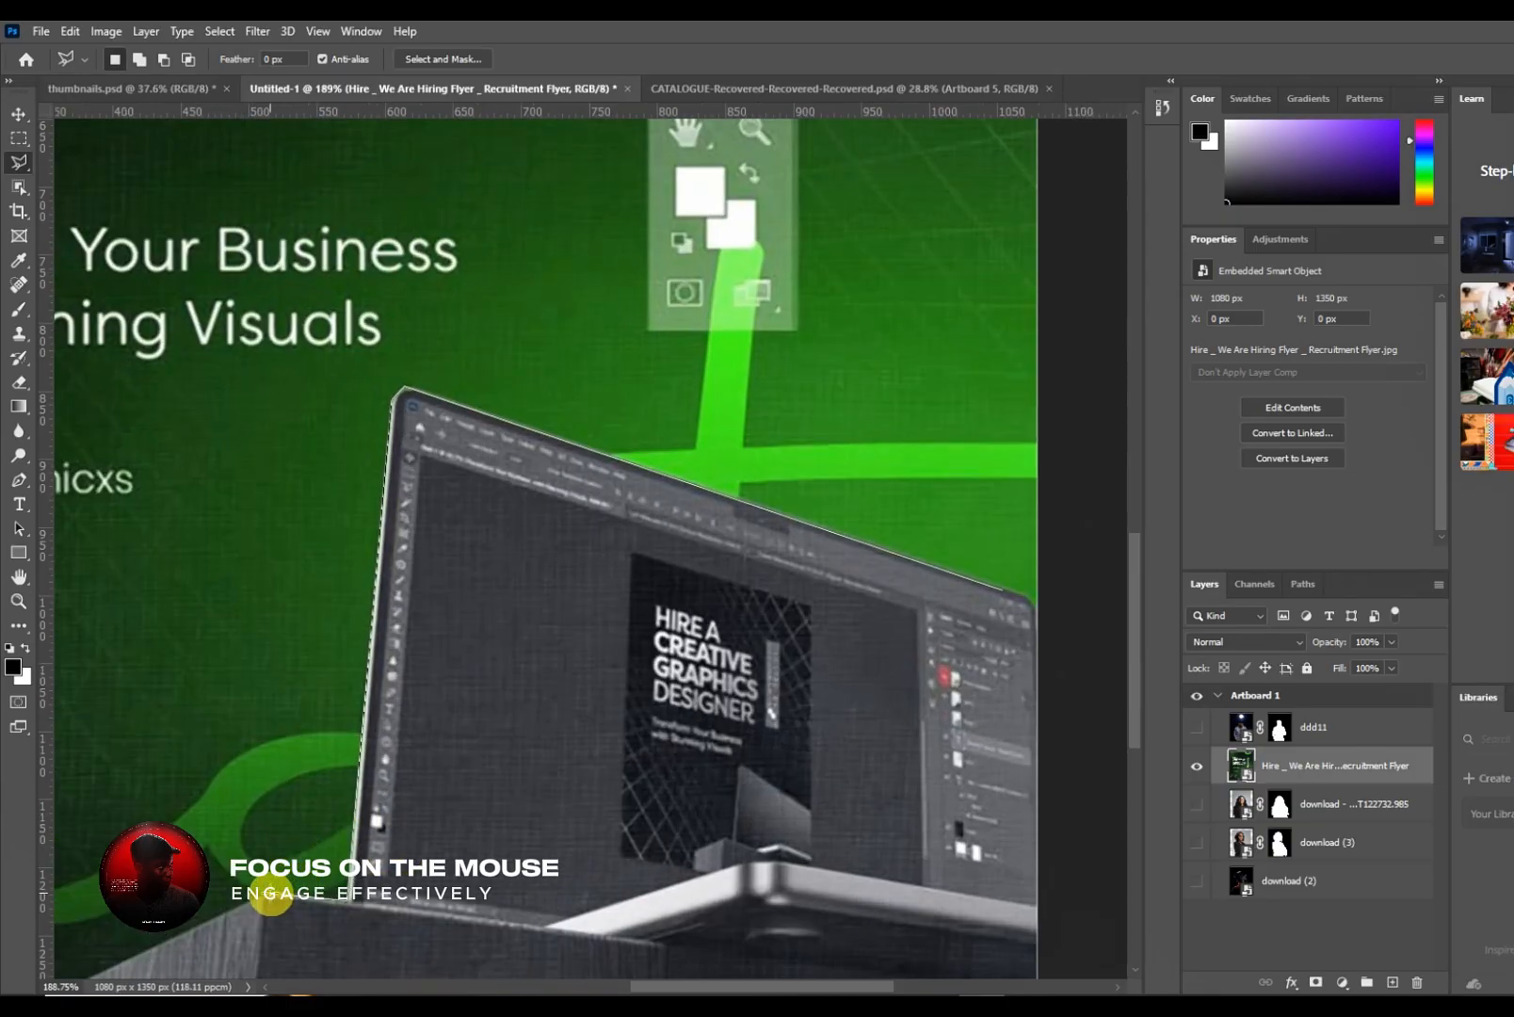
- Continue the lasso outline around the desk and along the artboard's lower and right edges, closing the selection at the laptop's upper corner
key(ctrl+minus)
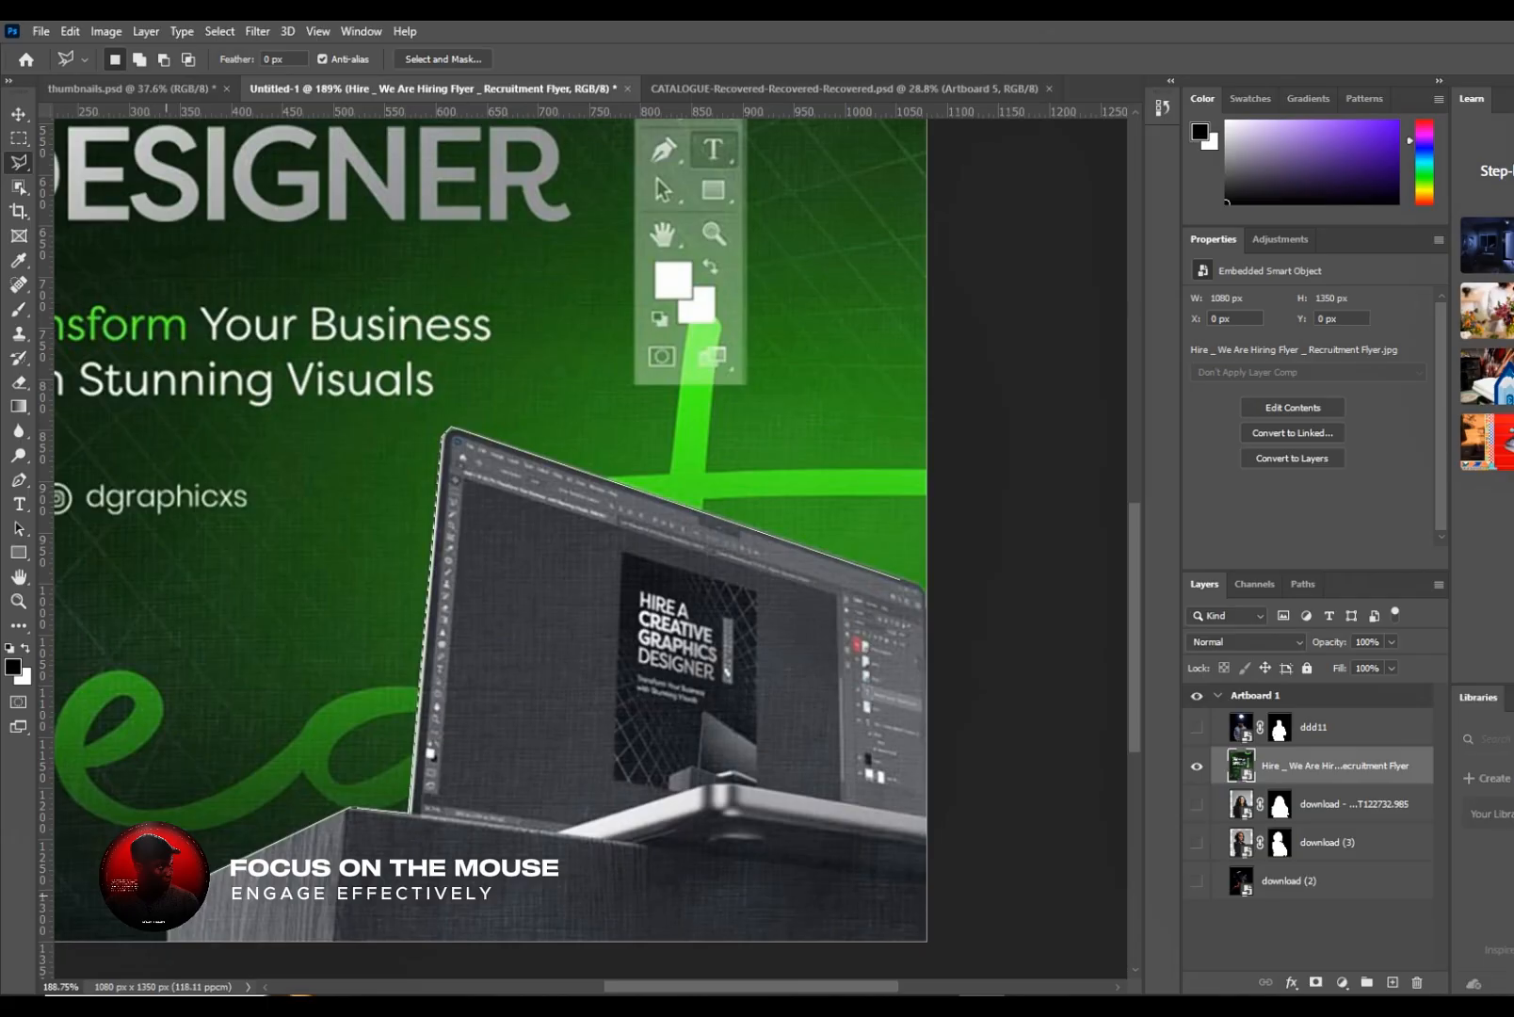
click(166, 940)
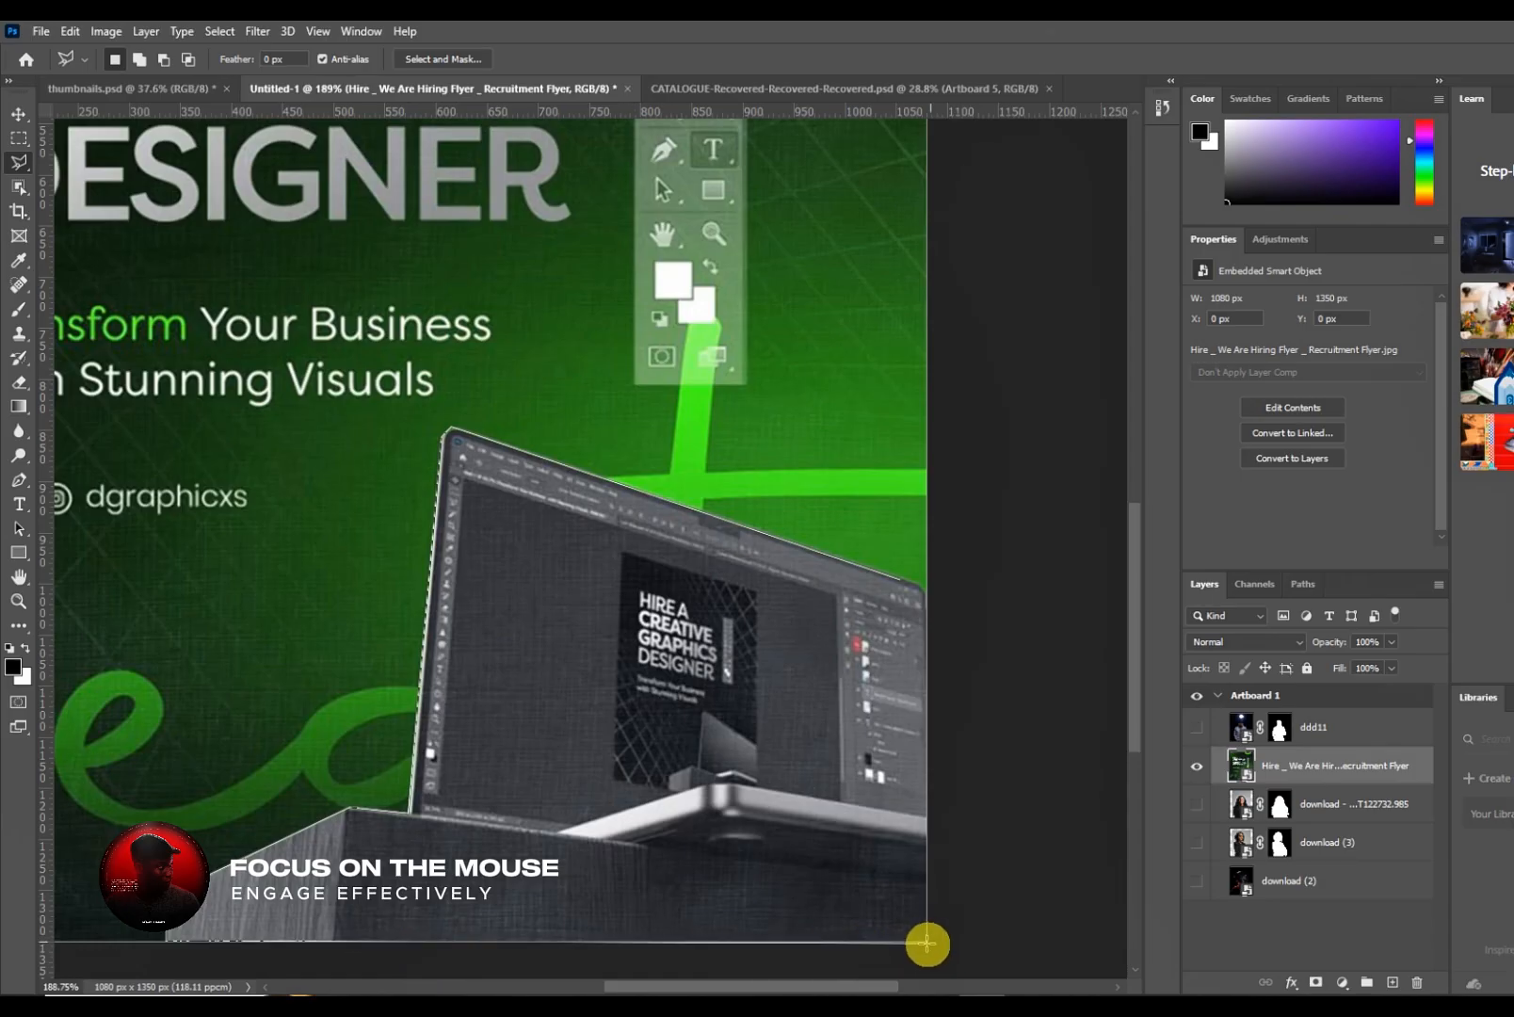
click(926, 940)
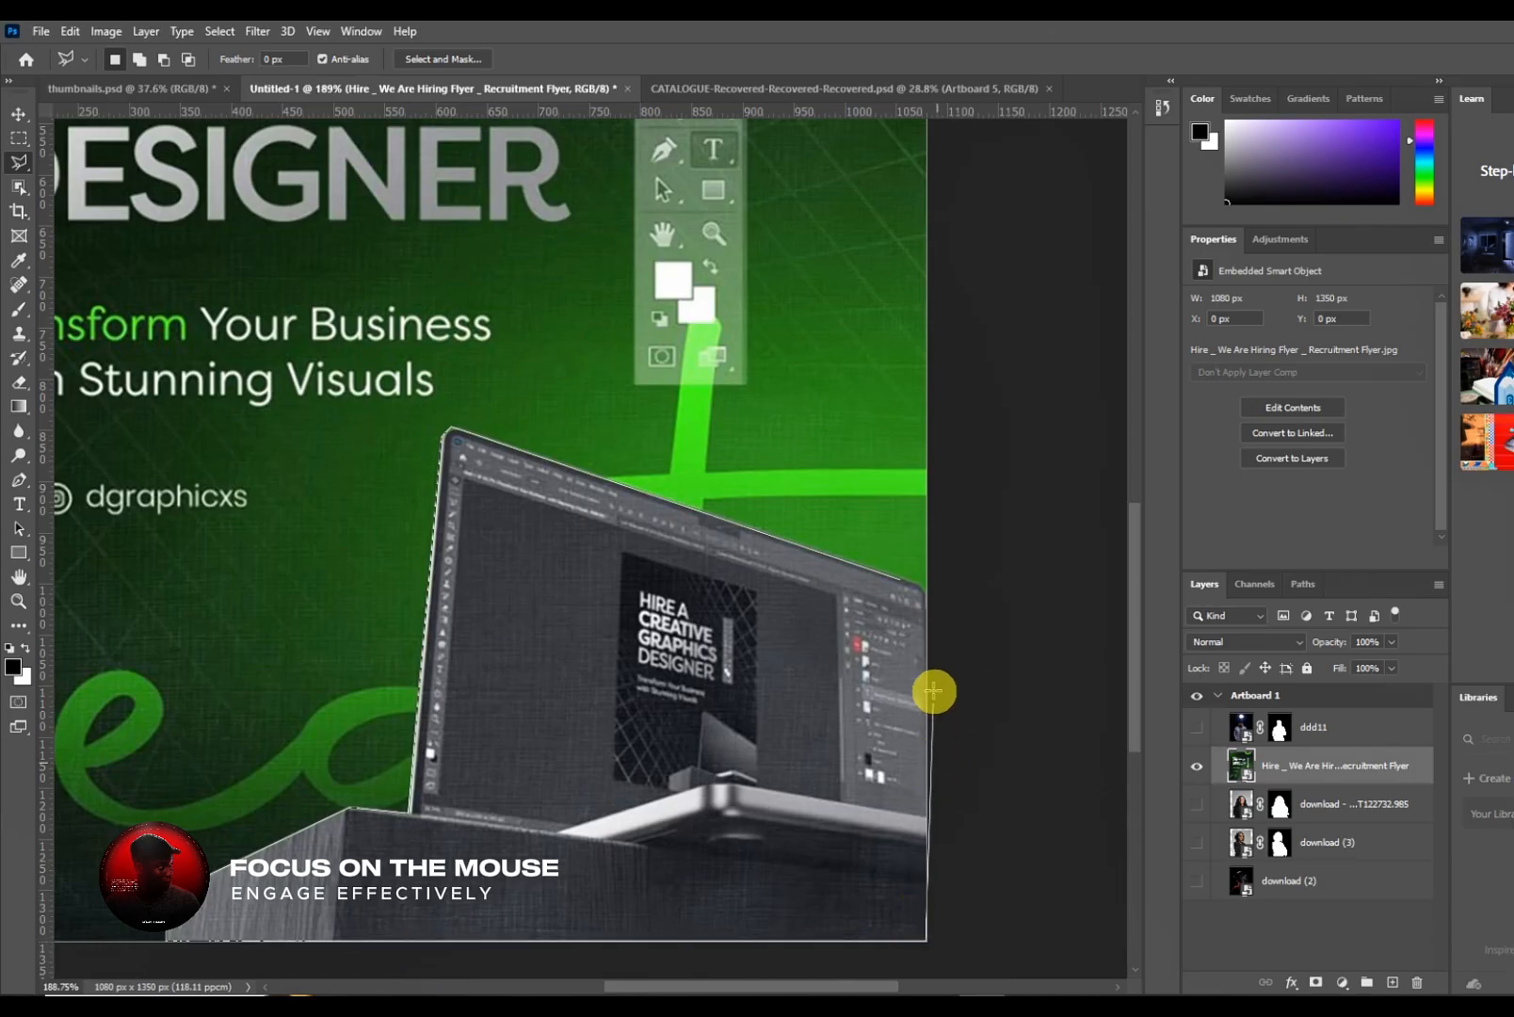
click(926, 591)
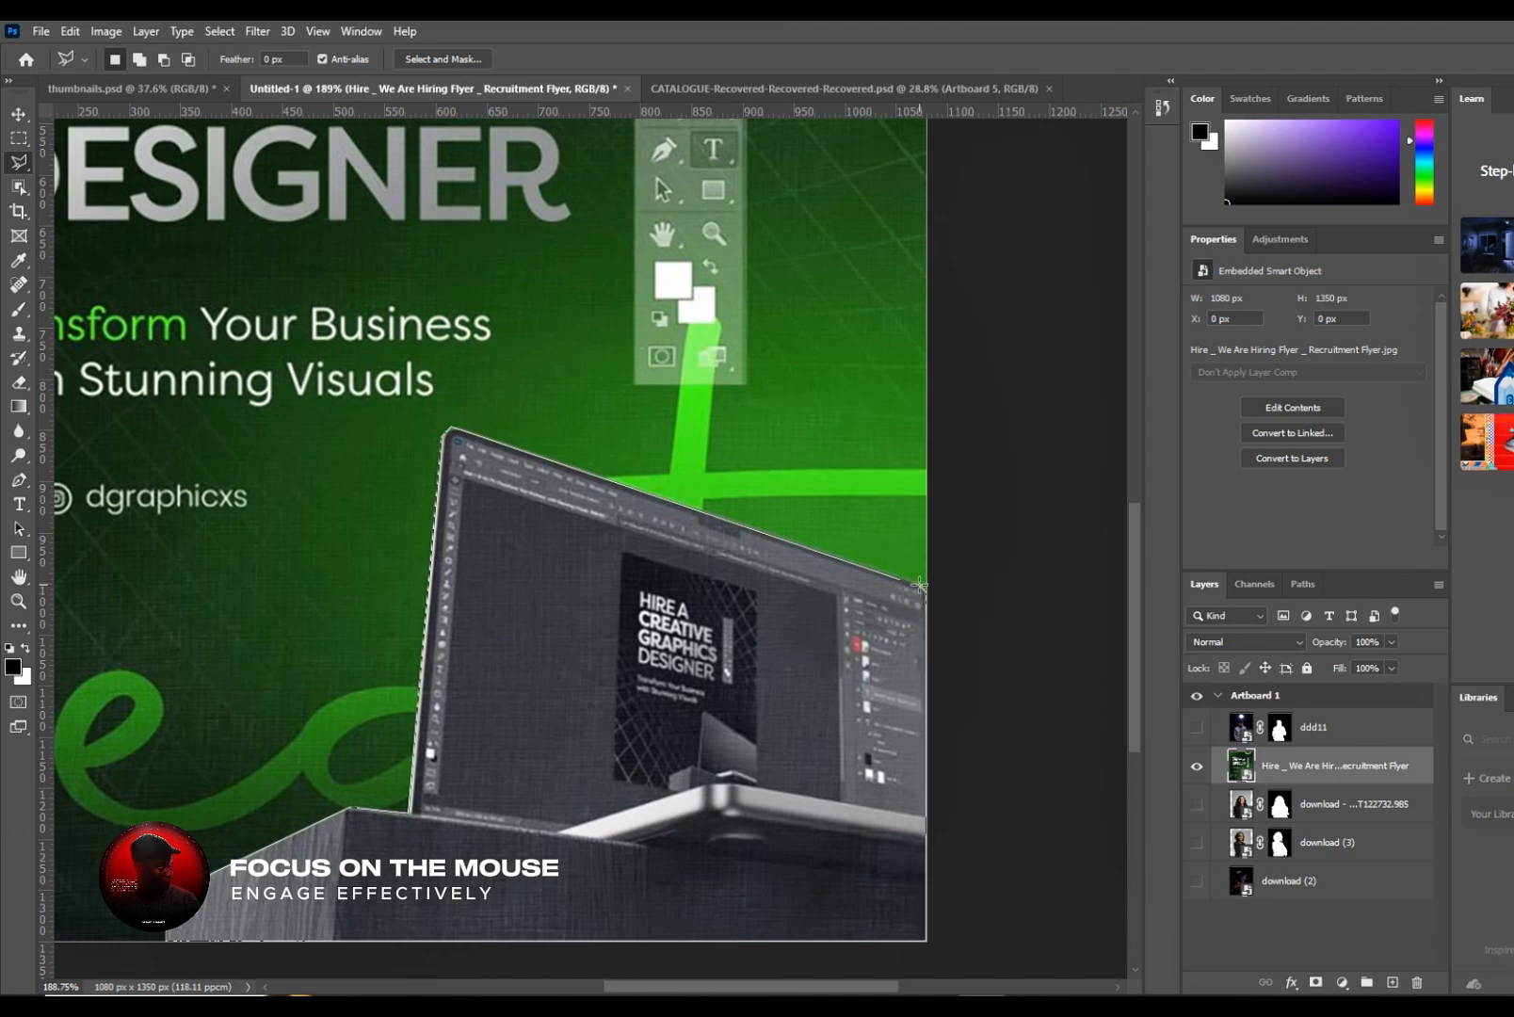
click(907, 584)
click(910, 591)
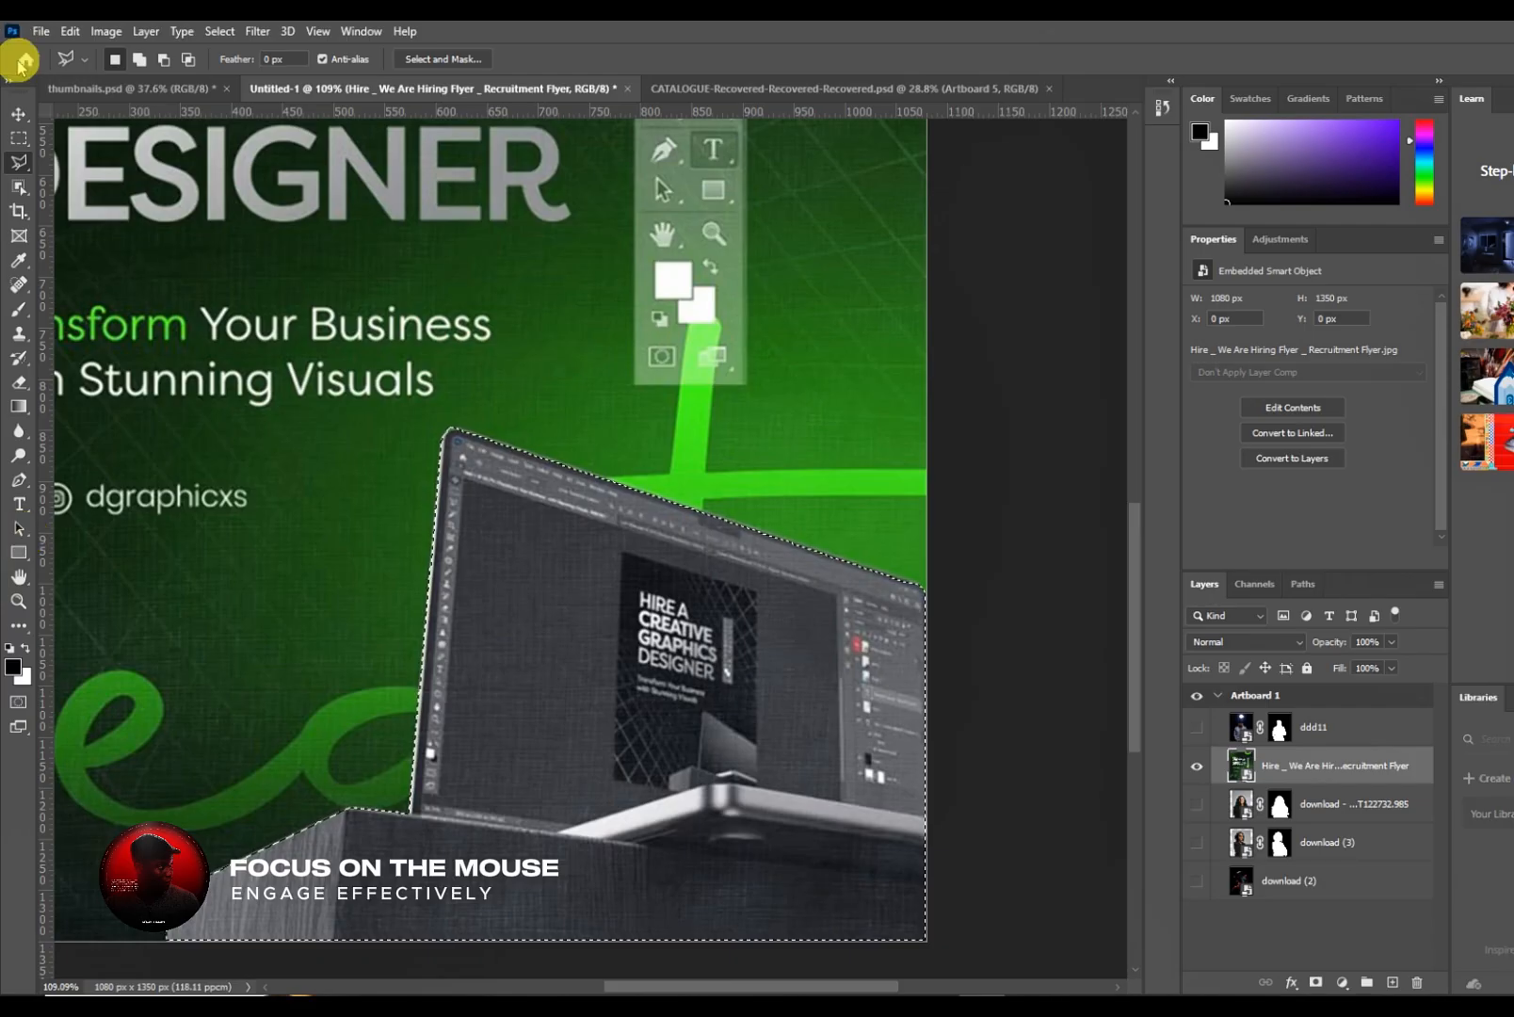
- Mask the flyer layer so that only the selected laptop and desk show
click(18, 113)
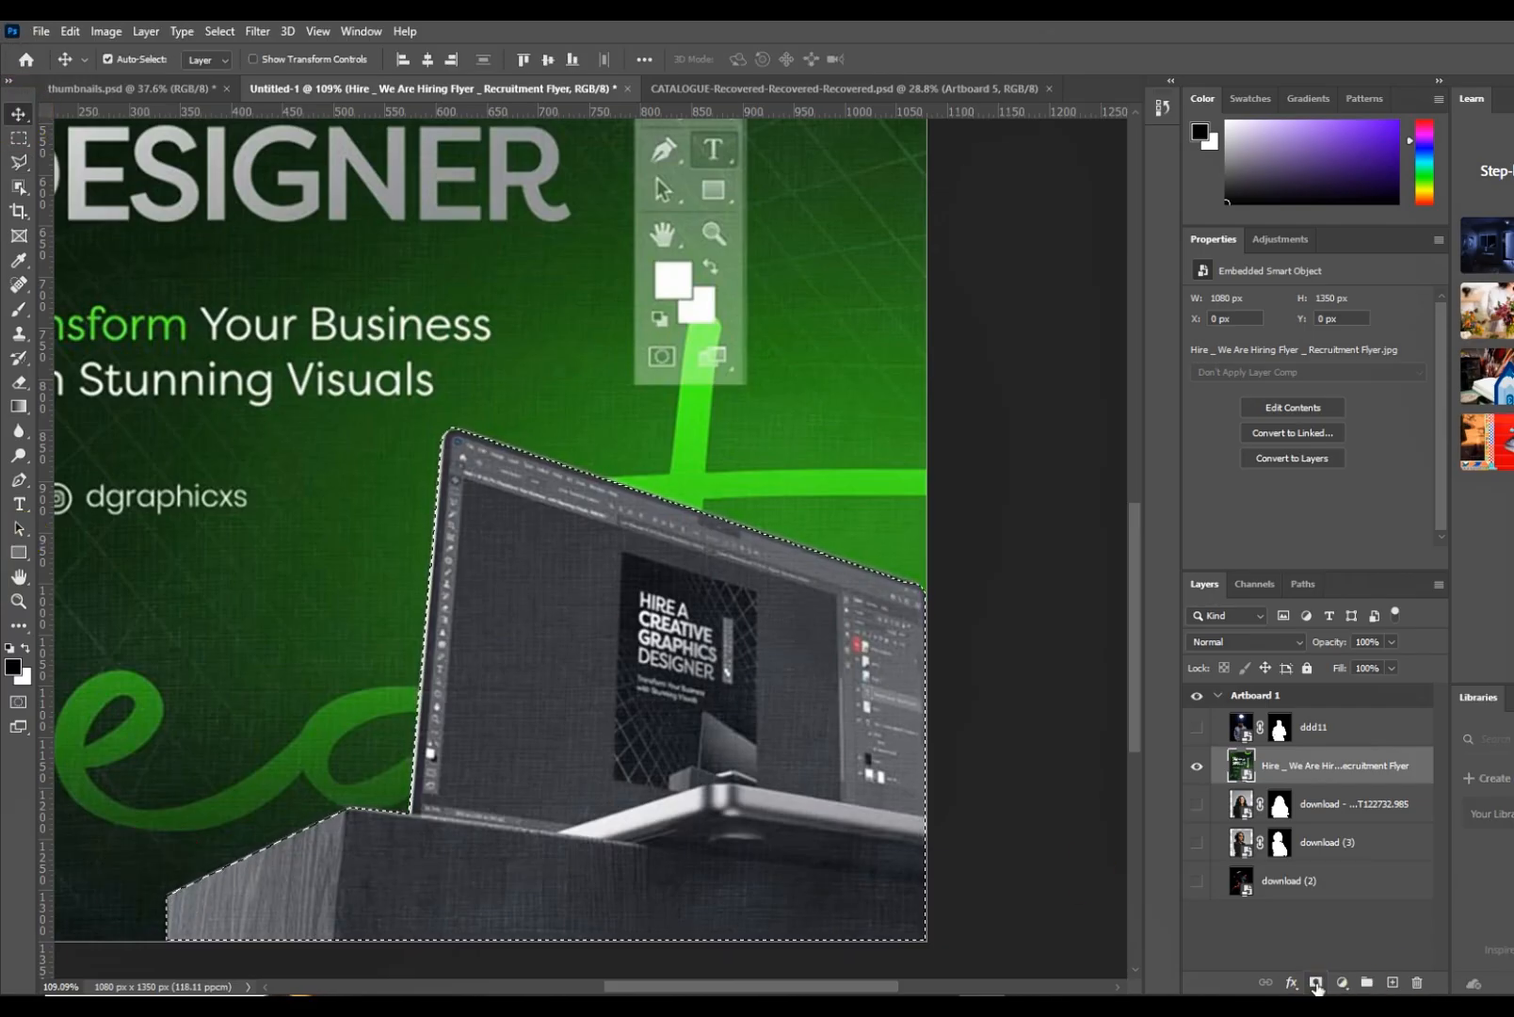
scroll(1319, 985, up, 3)
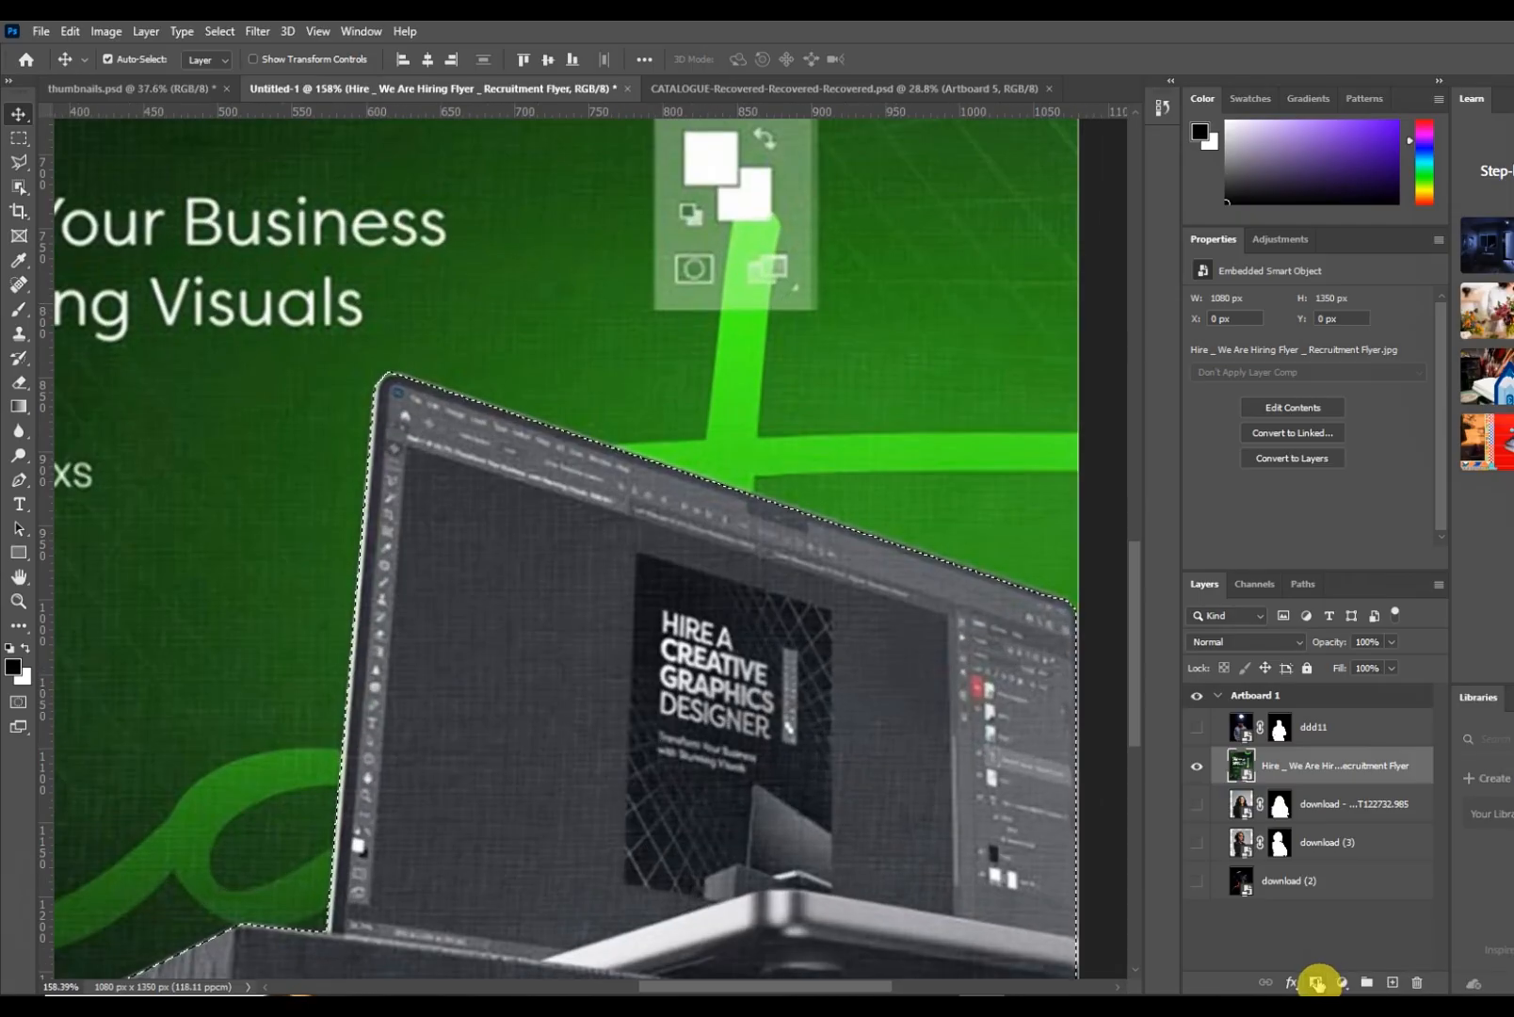
click(1316, 984)
scroll(799, 819, down, 5)
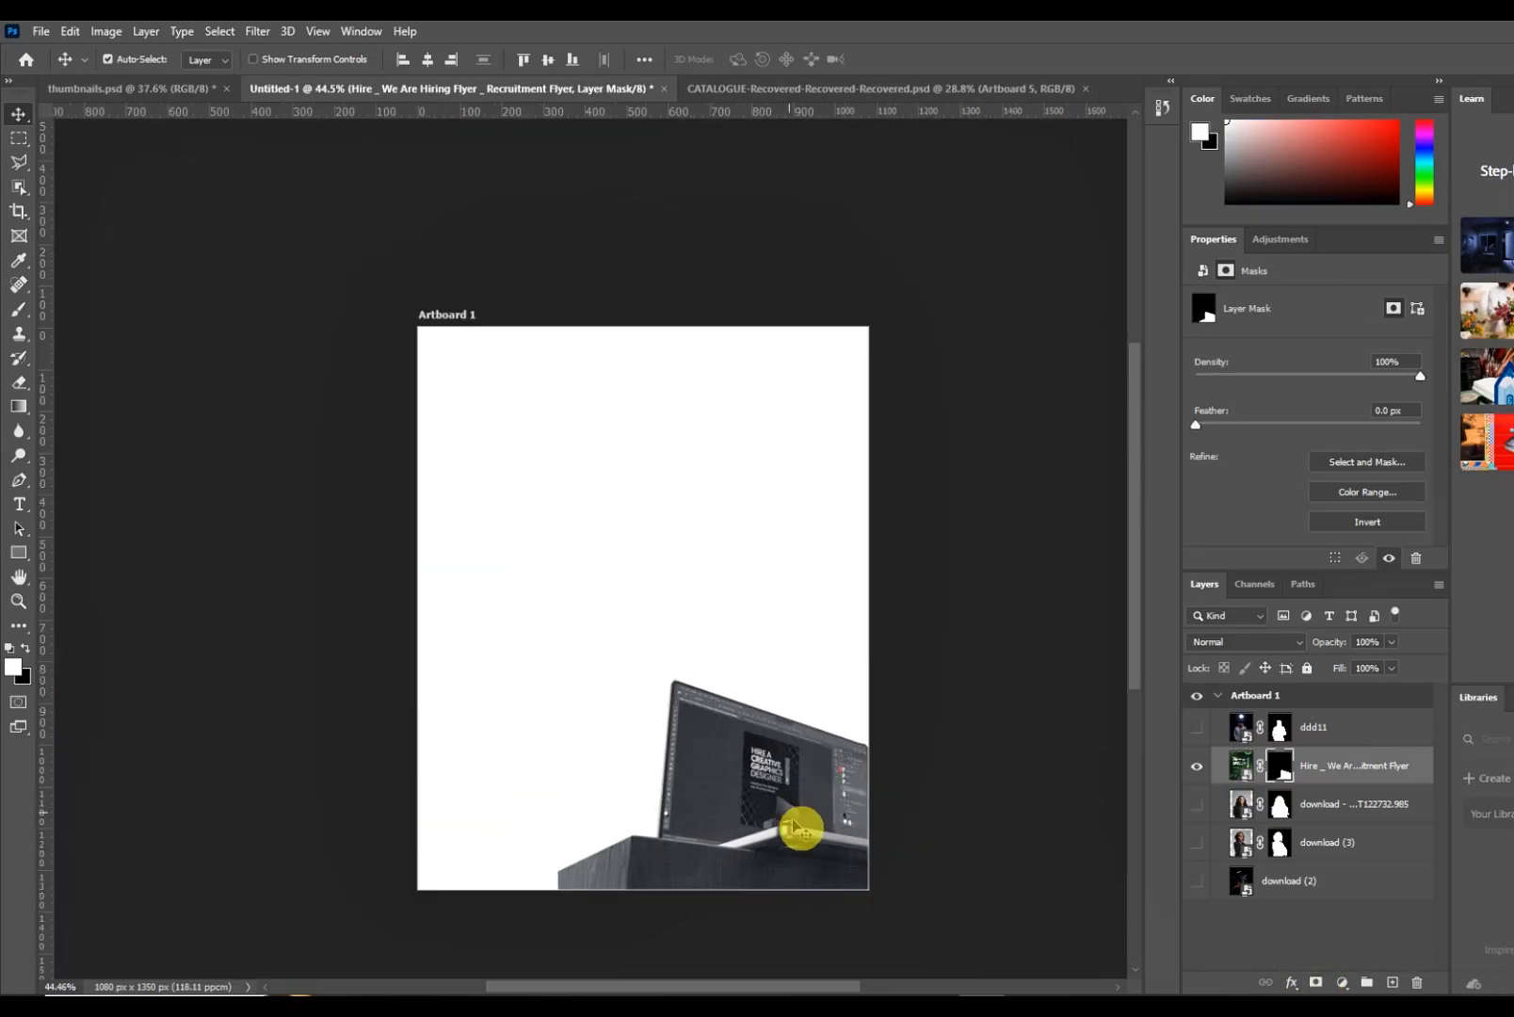
- Hide and show the masked flyer layer to examine the laptop and desk cutout
click(1199, 771)
click(1199, 770)
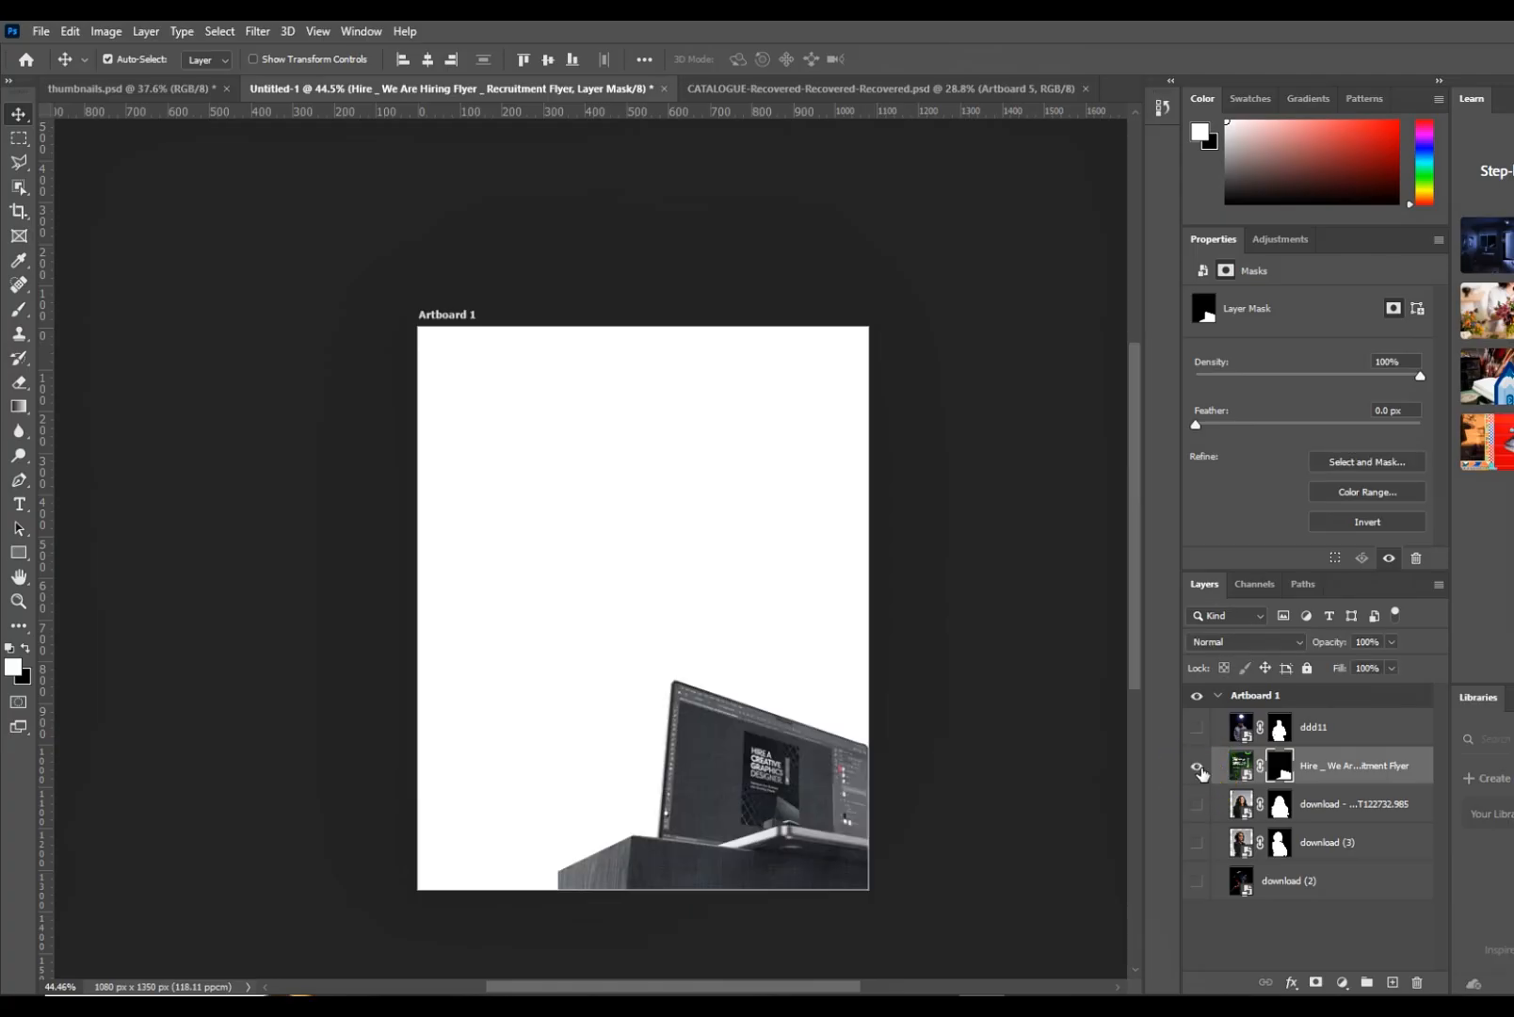
click(1238, 773)
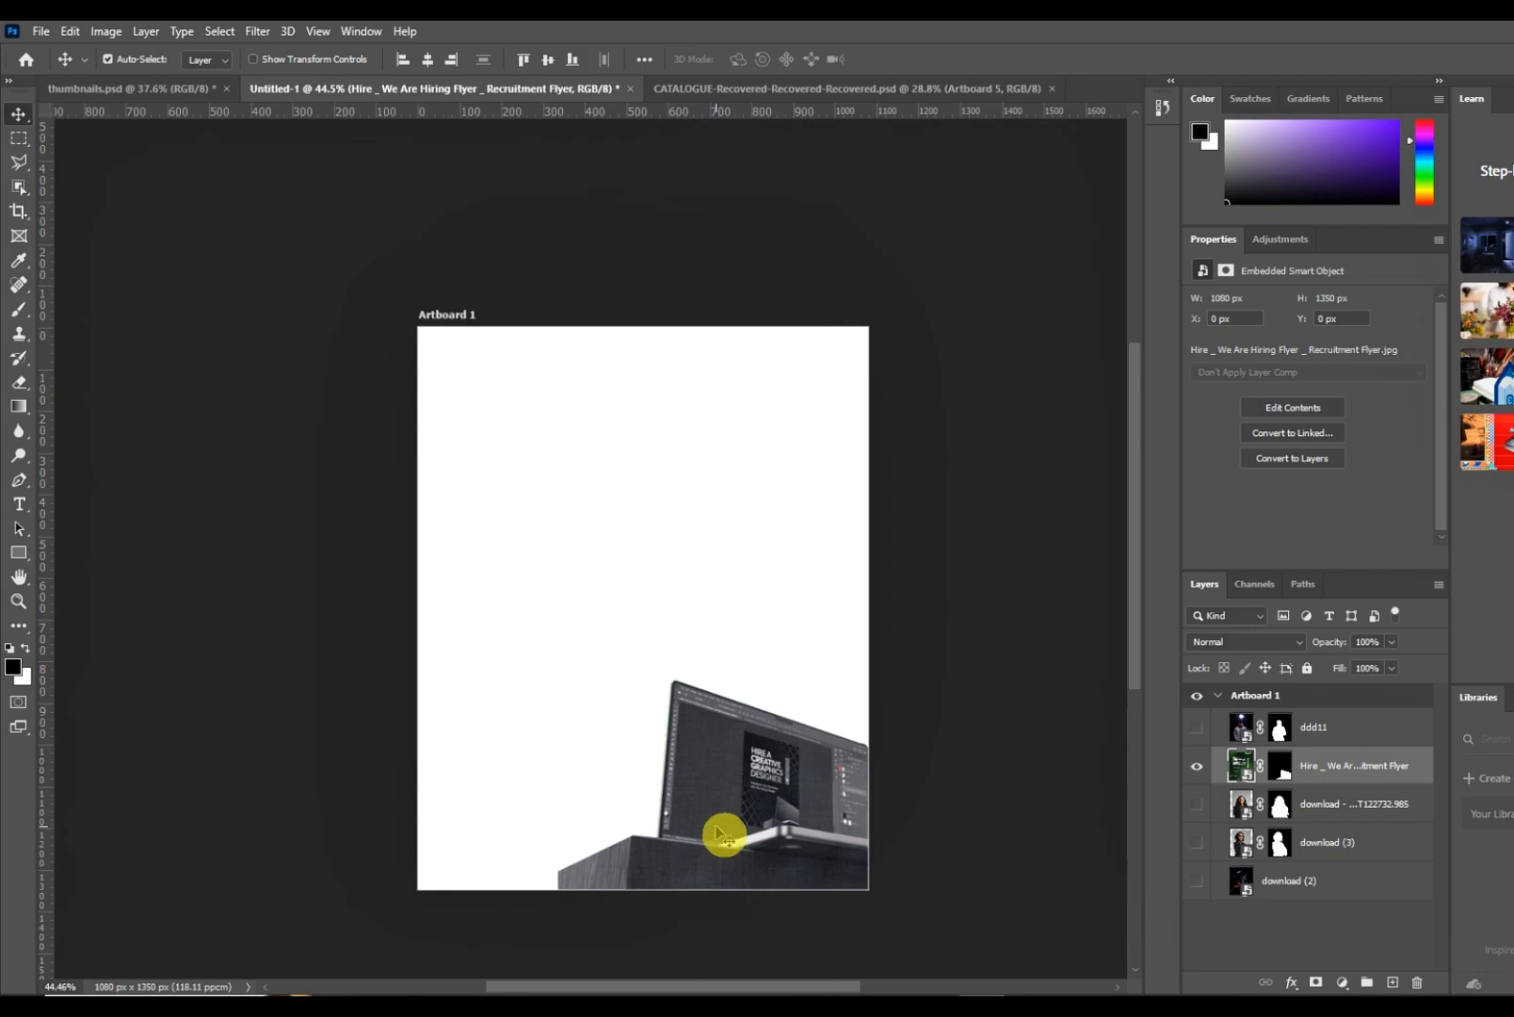
key(ctrl+comma)
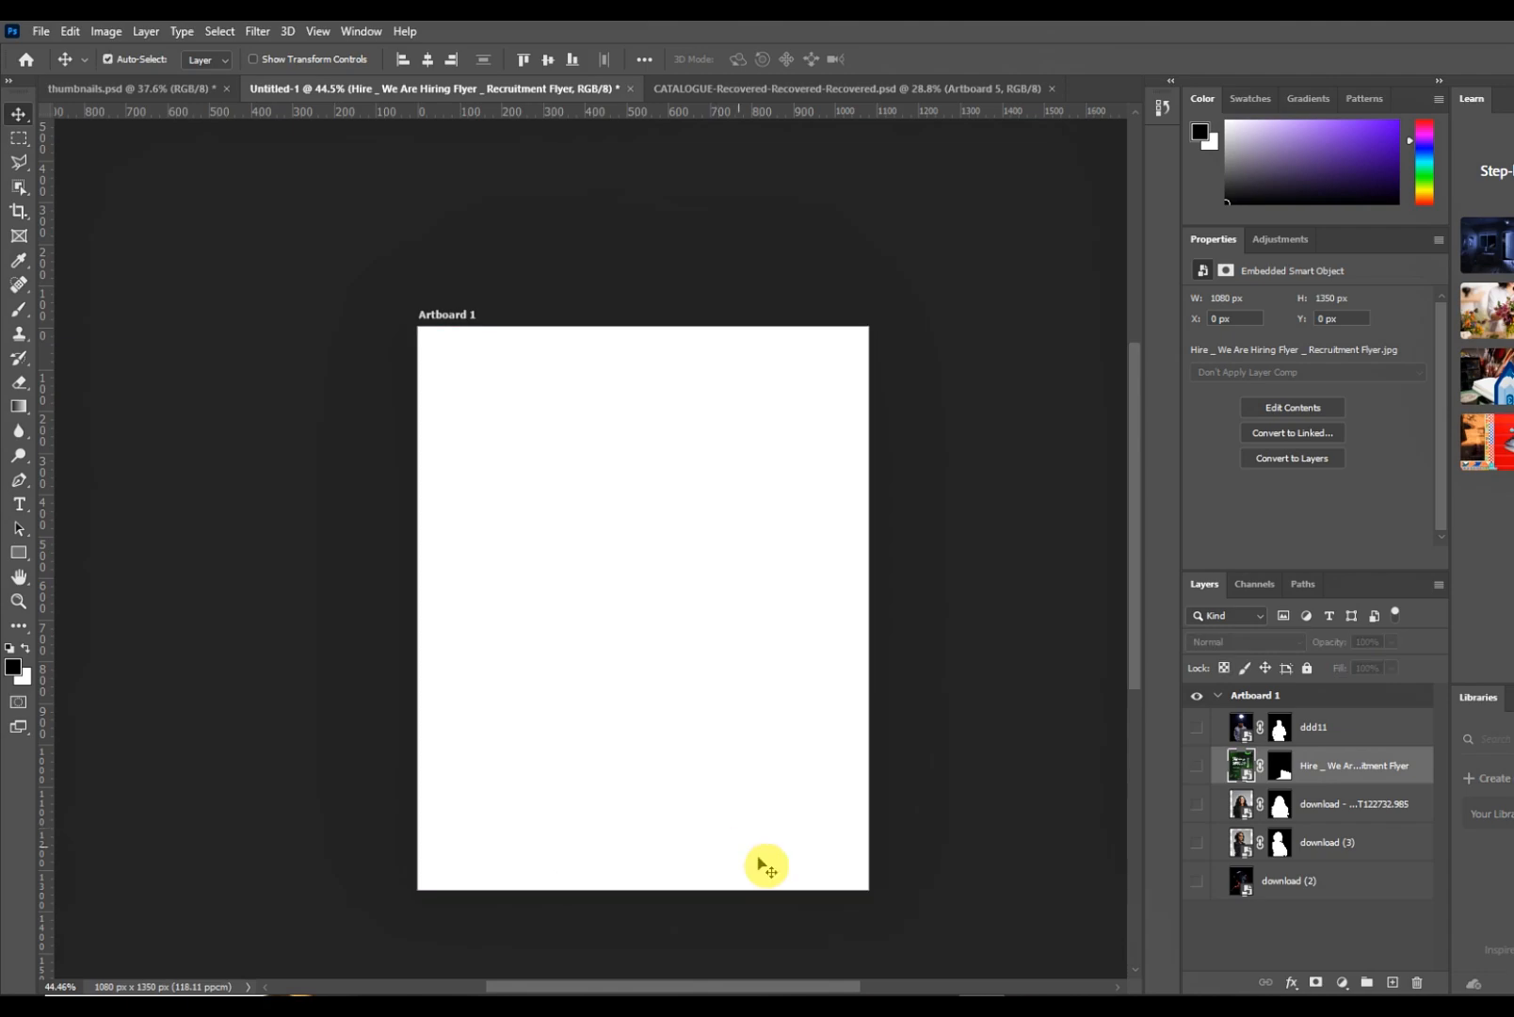
click(1197, 765)
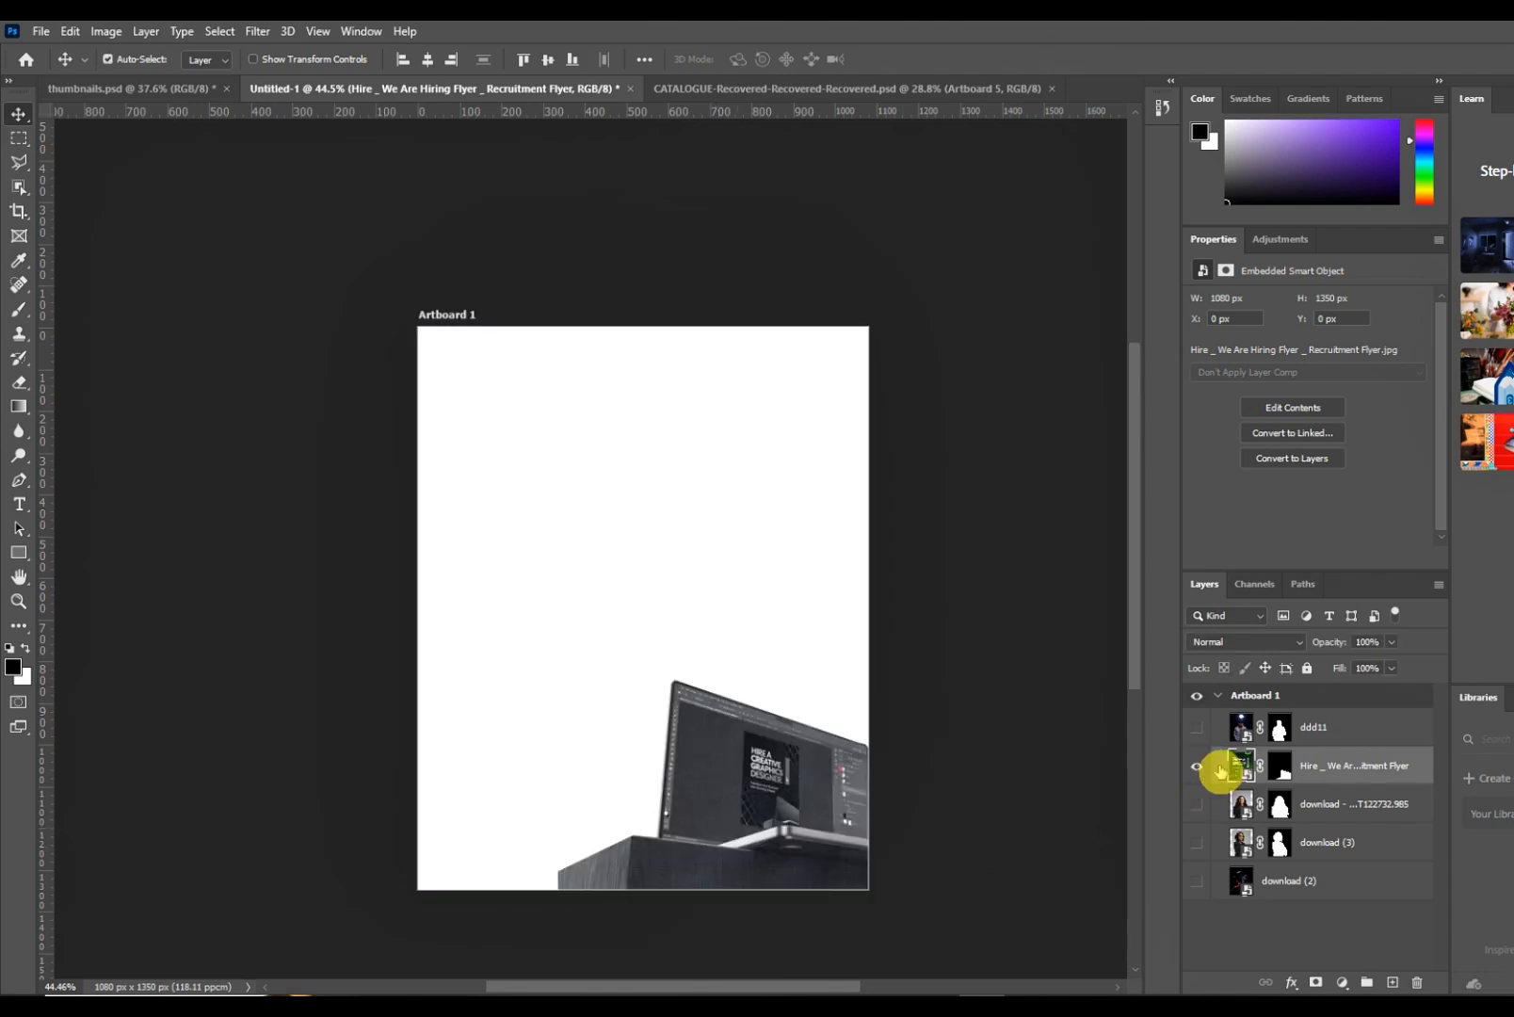
- Undo the flyer's layer mask to bring back the laptop and desk selection
key(ctrl+z)
key(ctrl+z)
key(ctrl+z)
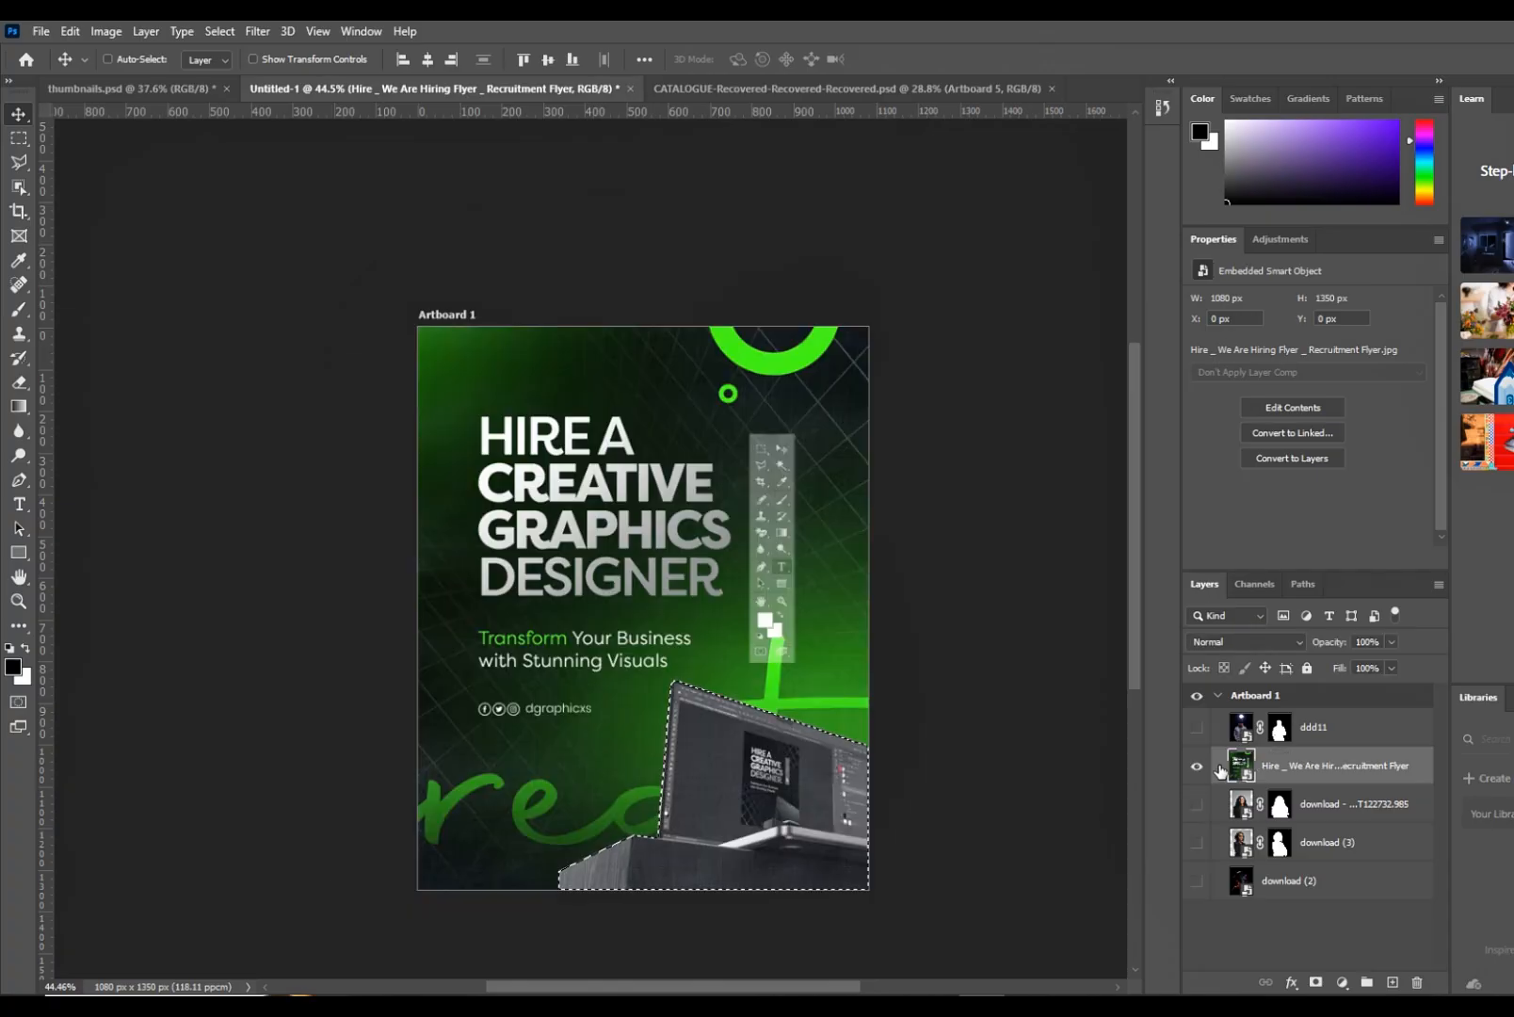
- Add a layer mask to the flyer layer from the active laptop and desk selection
click(1316, 983)
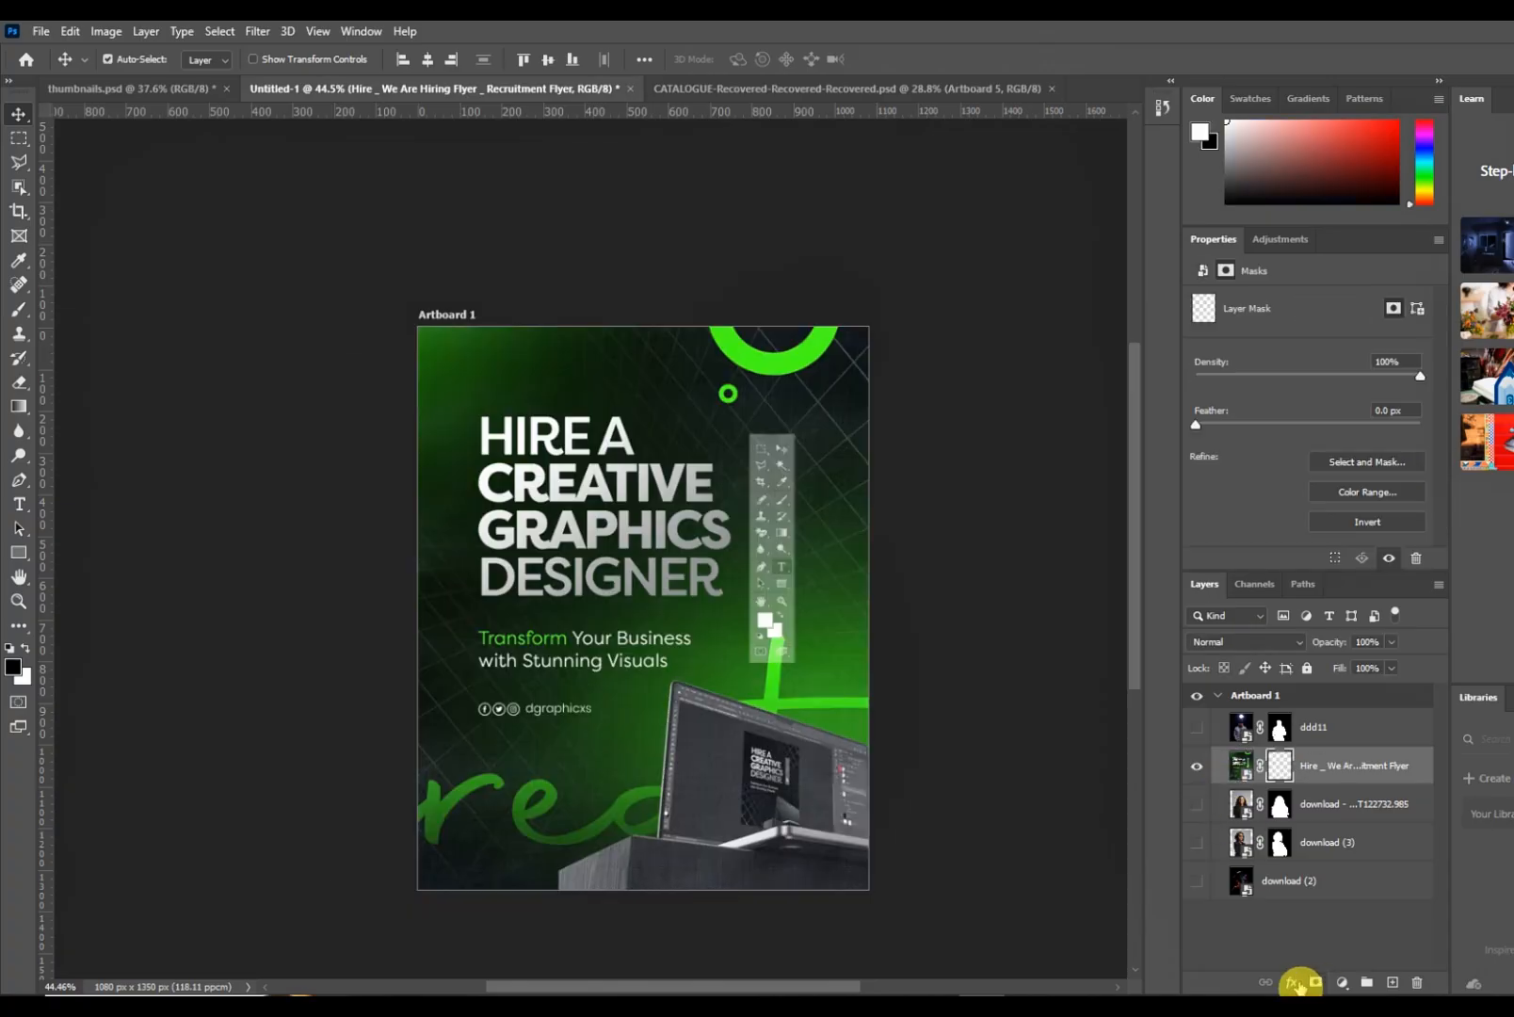
scroll(679, 868, up, 1)
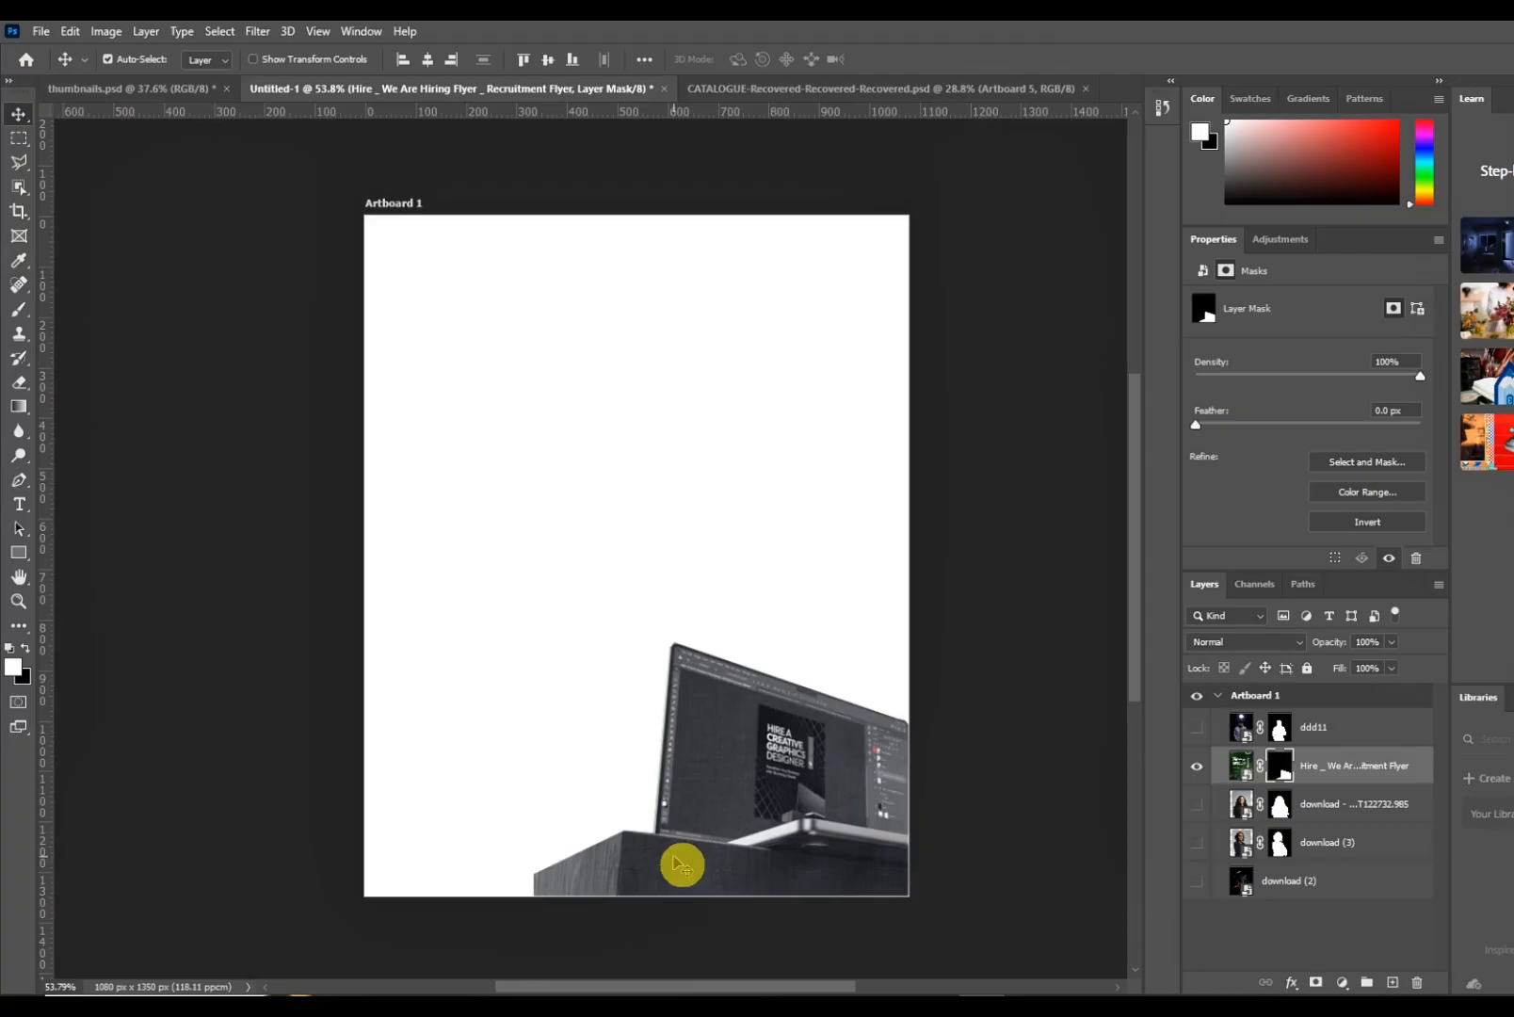
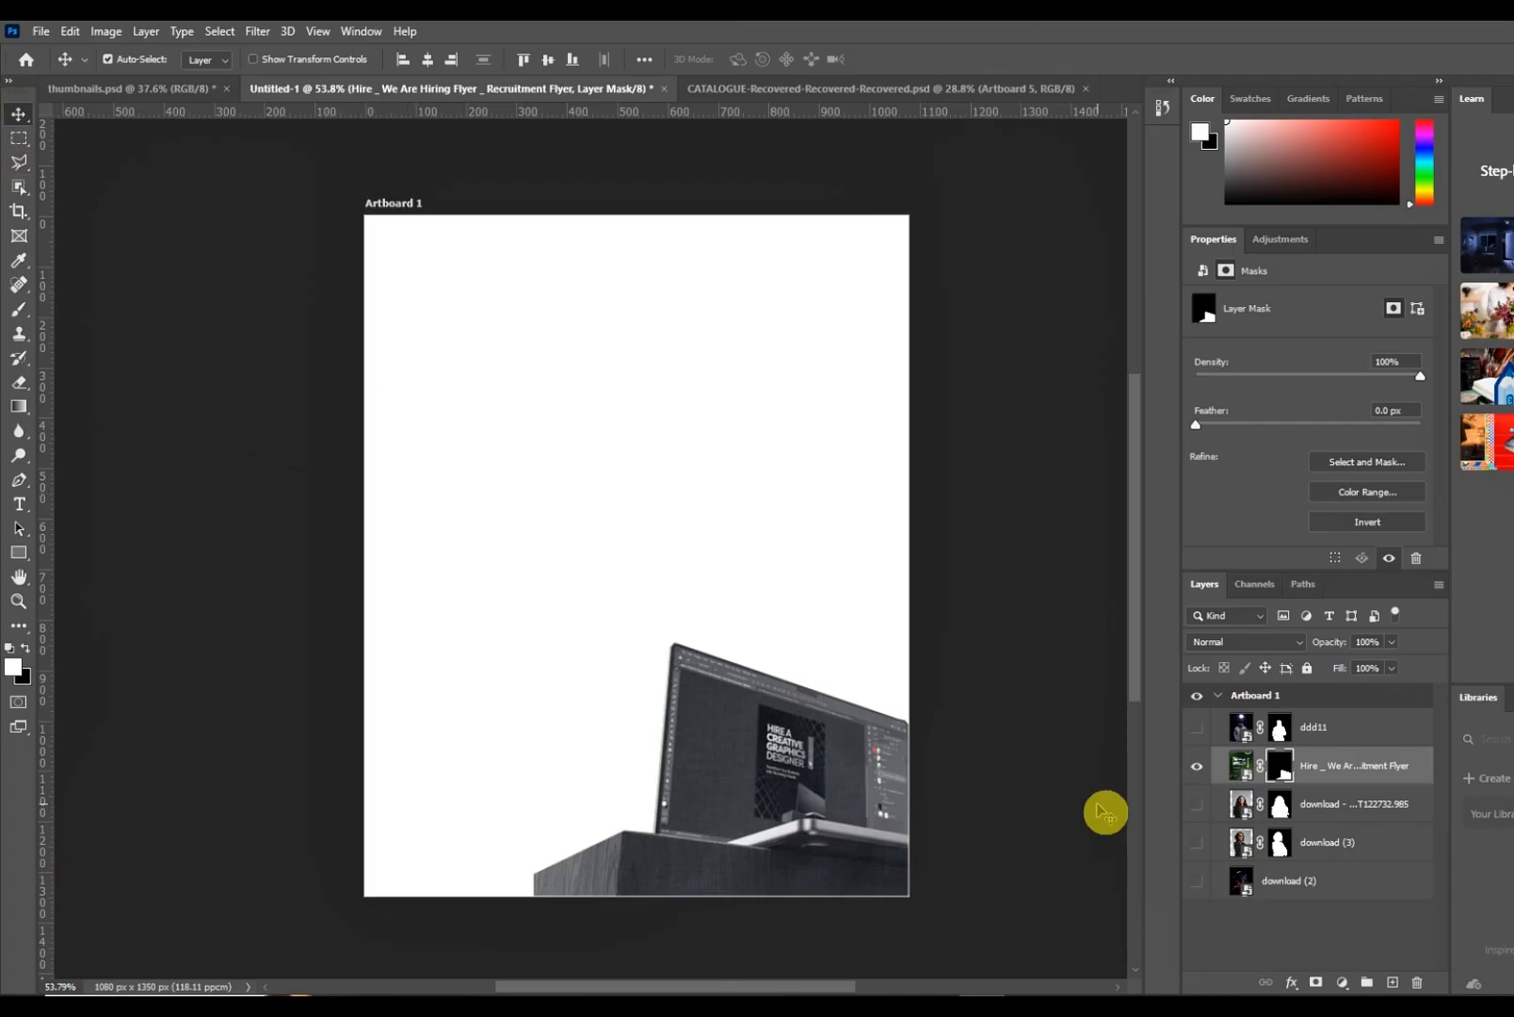
- Hide the flyer layer and show the ddd11 layer and the download layer ending in T122732.985
click(1197, 772)
click(1240, 735)
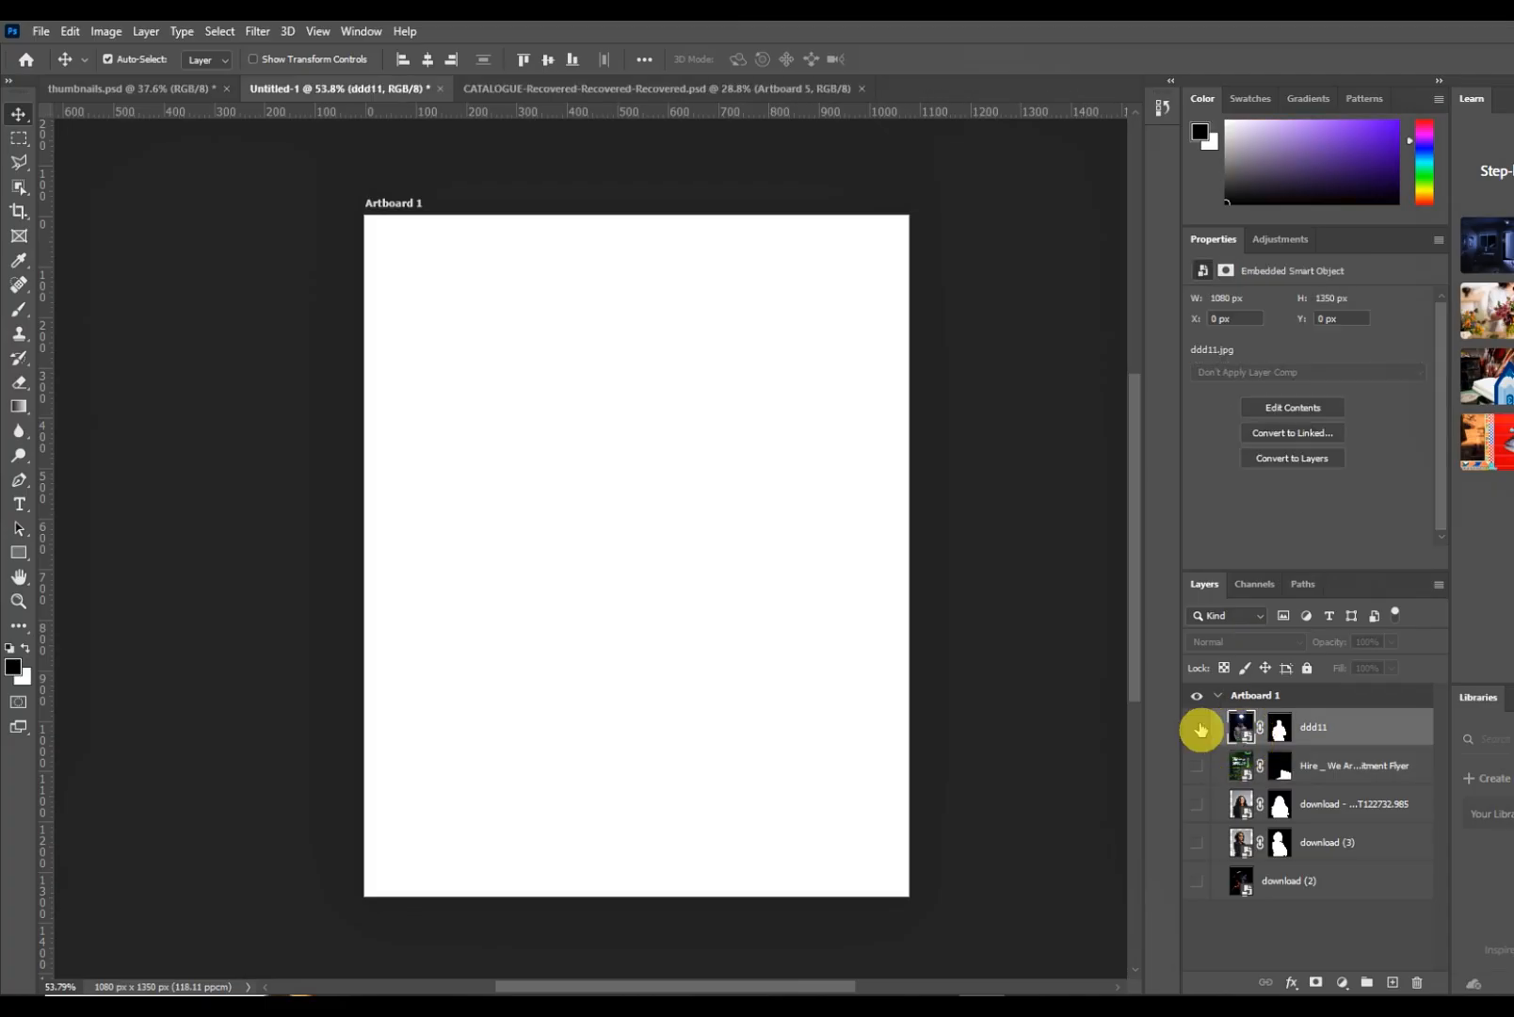
click(1197, 727)
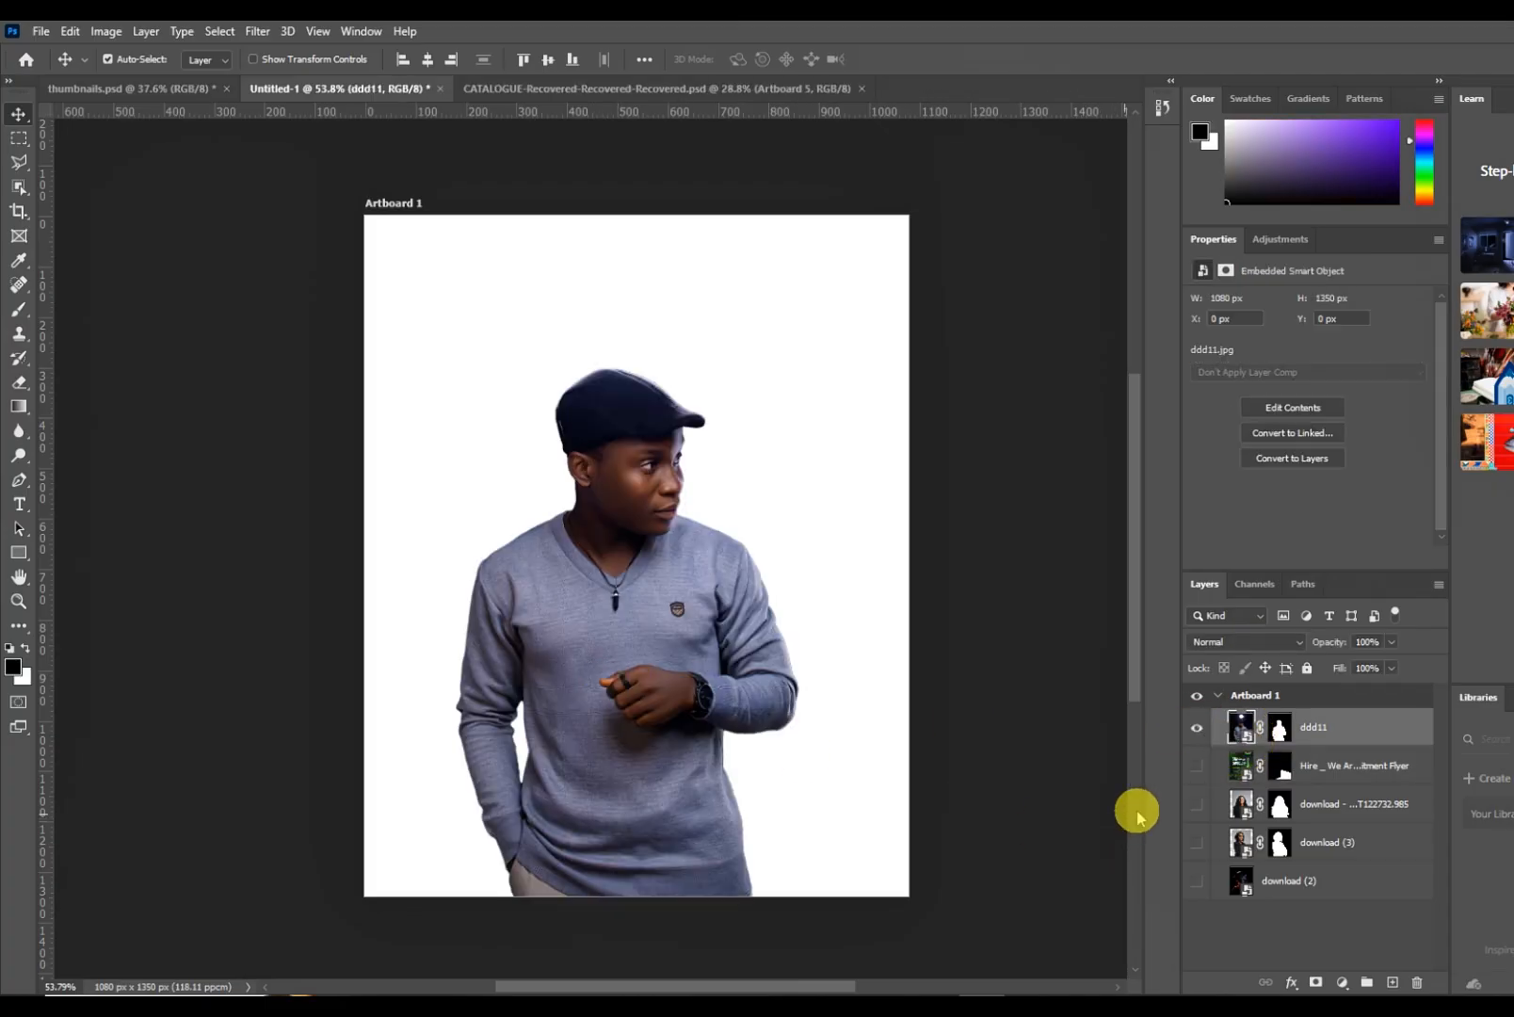
click(1197, 804)
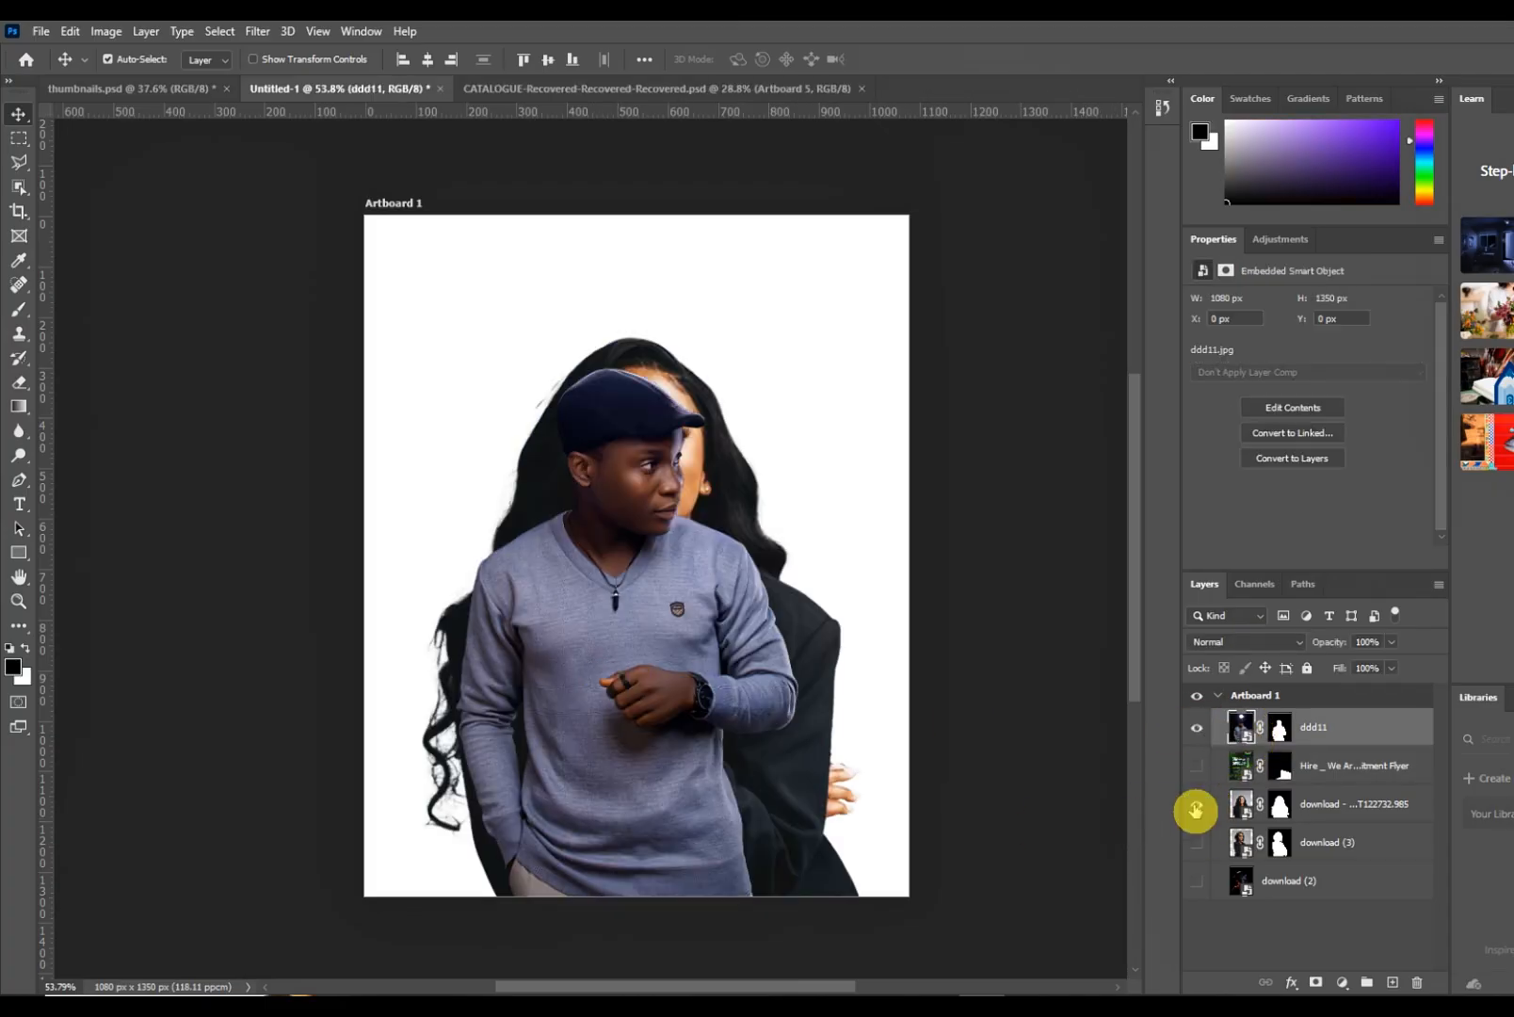
- Scale the smiling woman's cutout down to about 55% toward the artboard's upper right
click(812, 759)
key(ctrl+t)
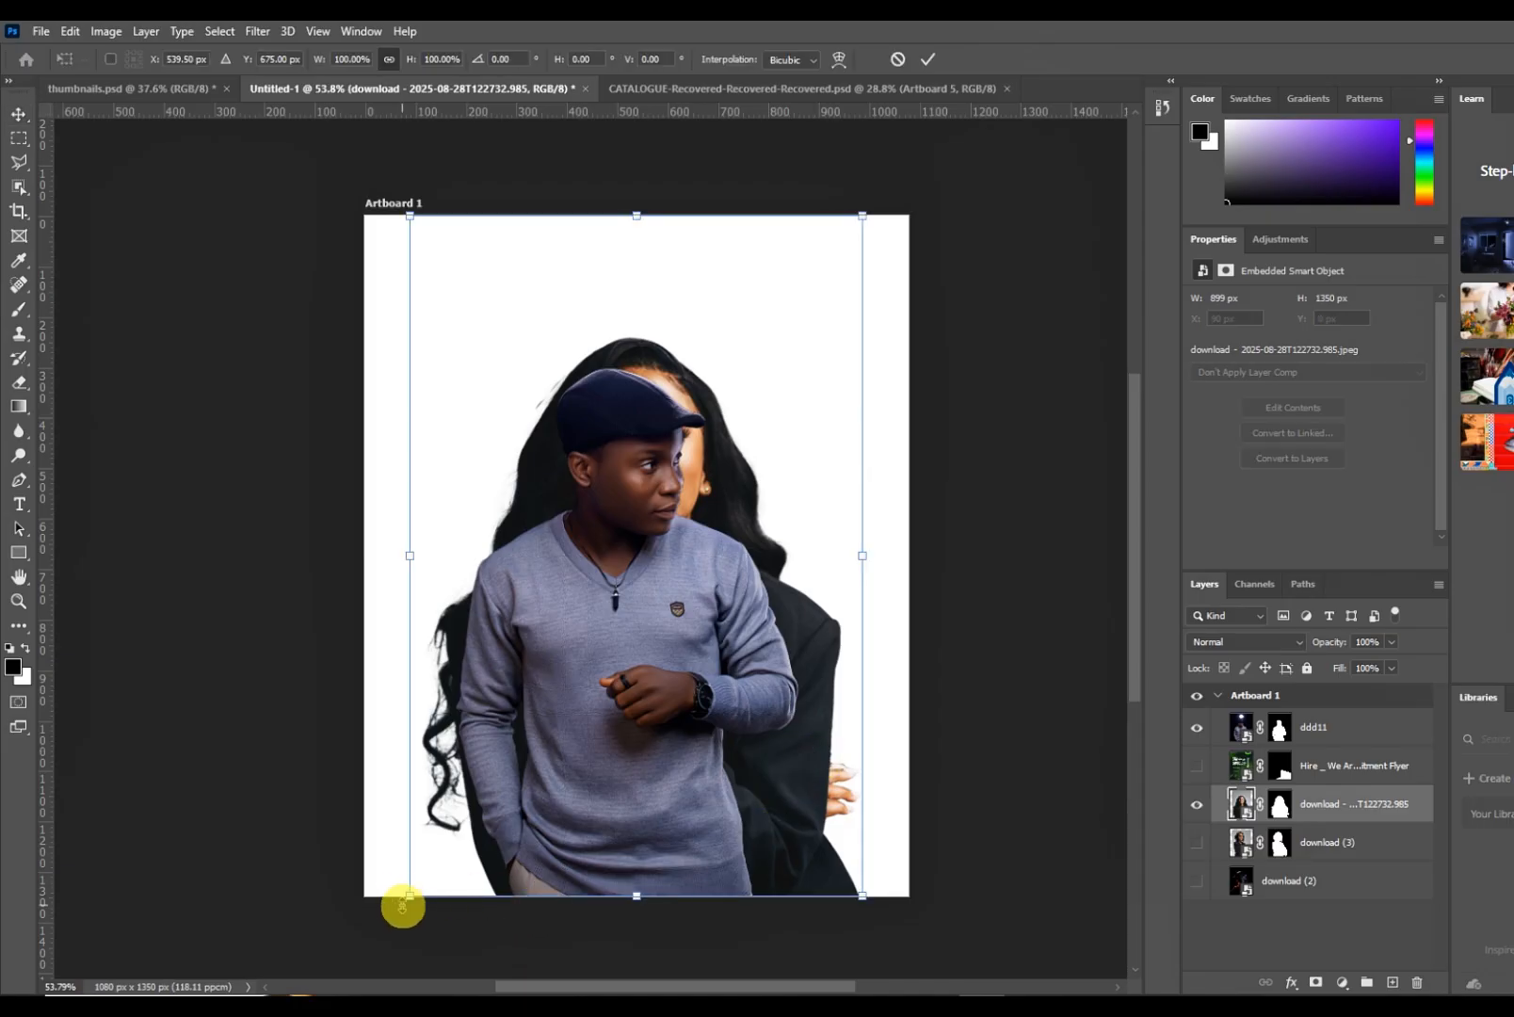
drag(399, 903, 644, 606)
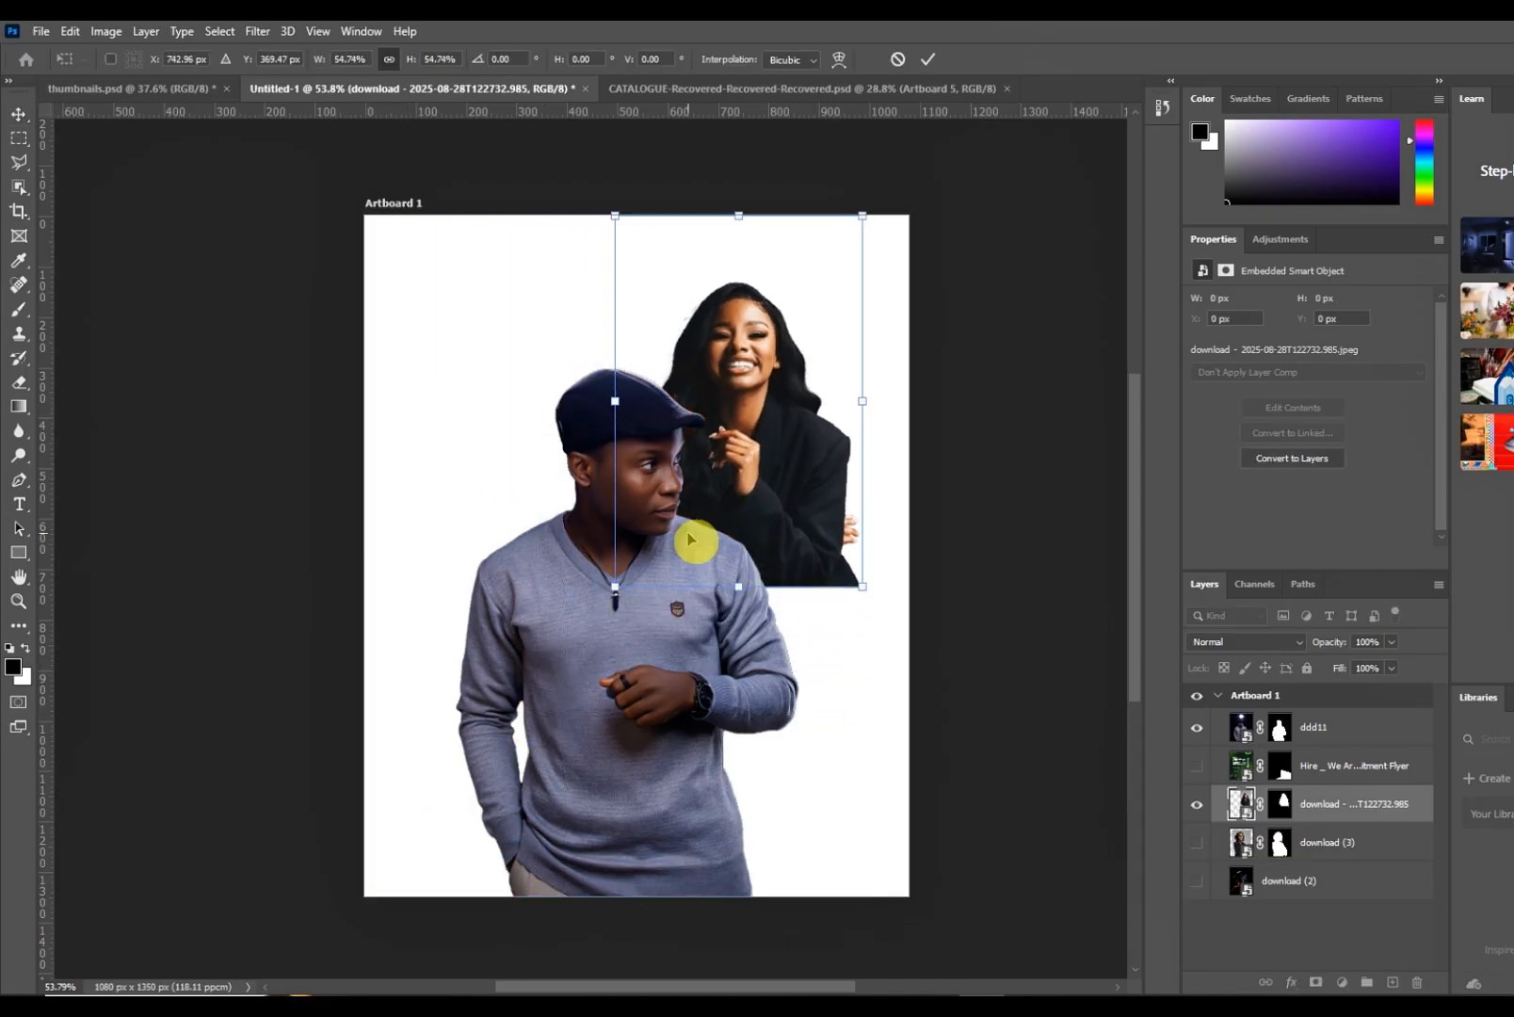
click(928, 58)
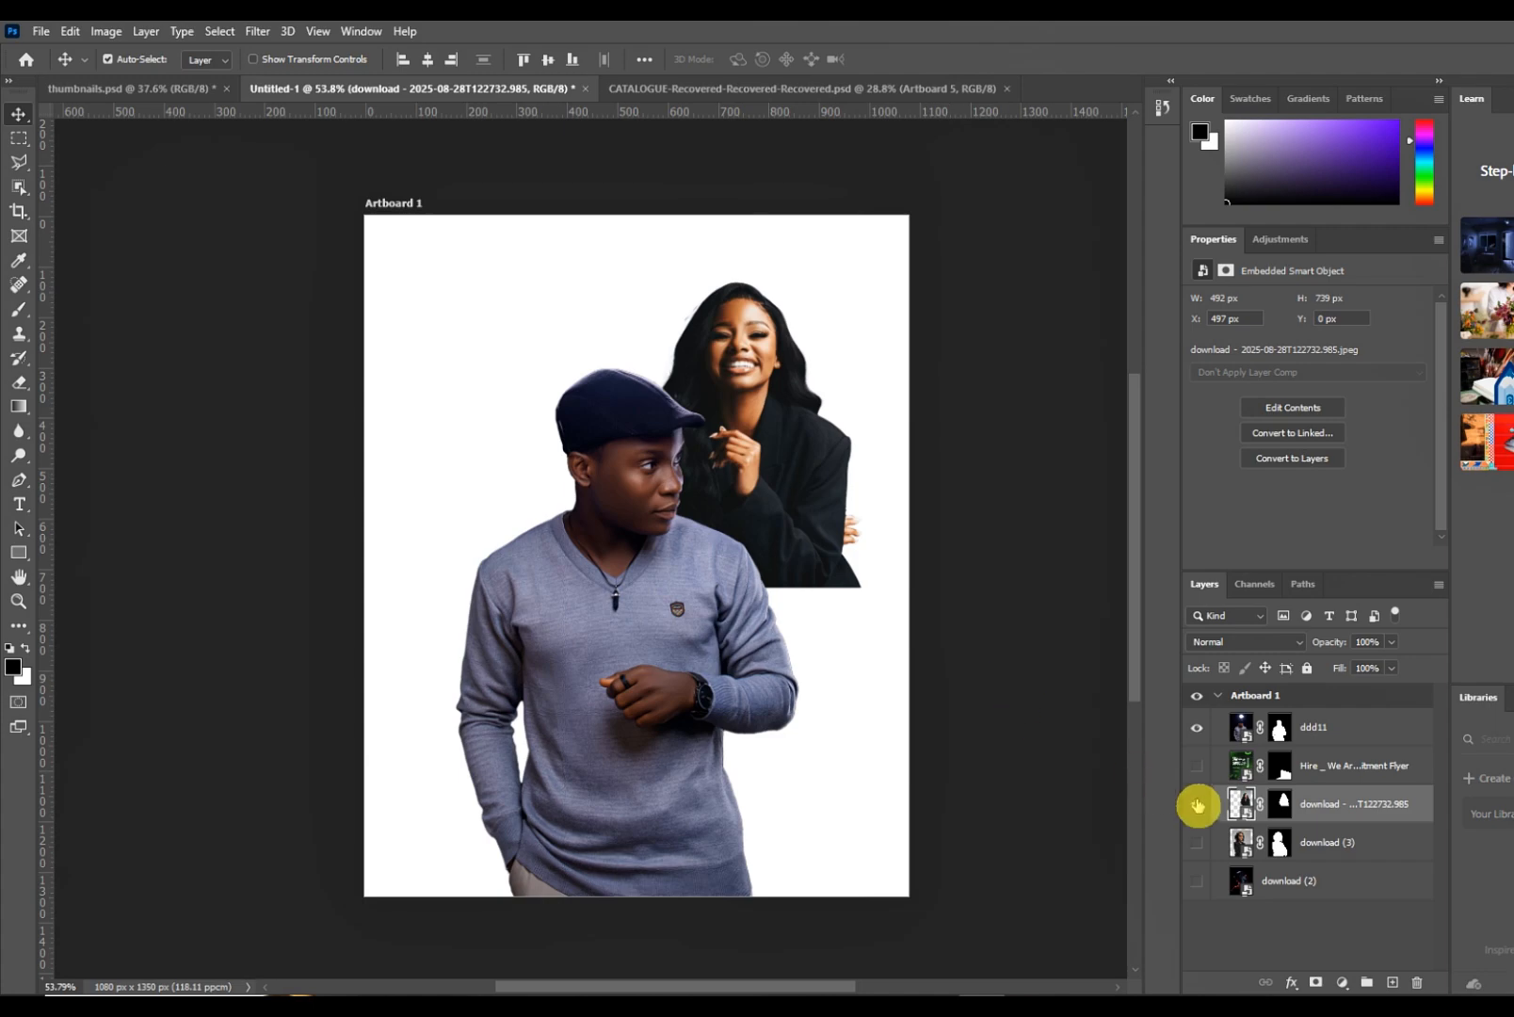
- Hide the ddd11 layer and move the woman's cutout to the middle of the artboard, at about X 216 px, Y 324 px
click(1199, 734)
click(733, 547)
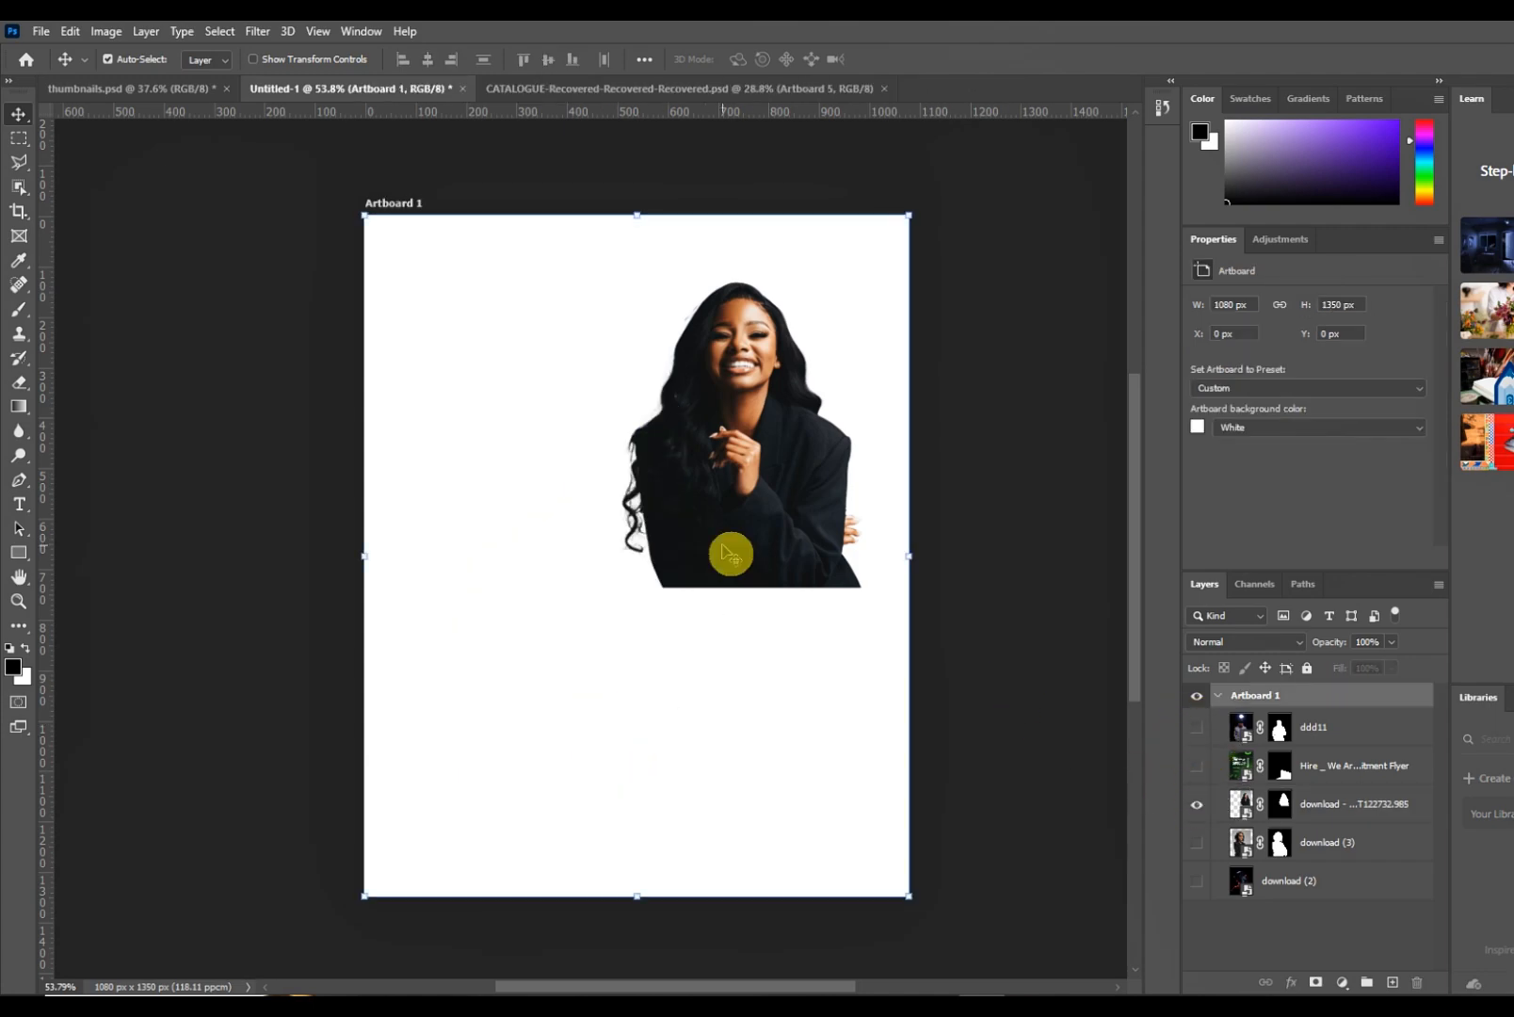
drag(733, 547, 591, 713)
- Scale the woman's cutout up to about 165% (811 × 1218 px), with its base on the artboard's lower edge
key(ctrl+t)
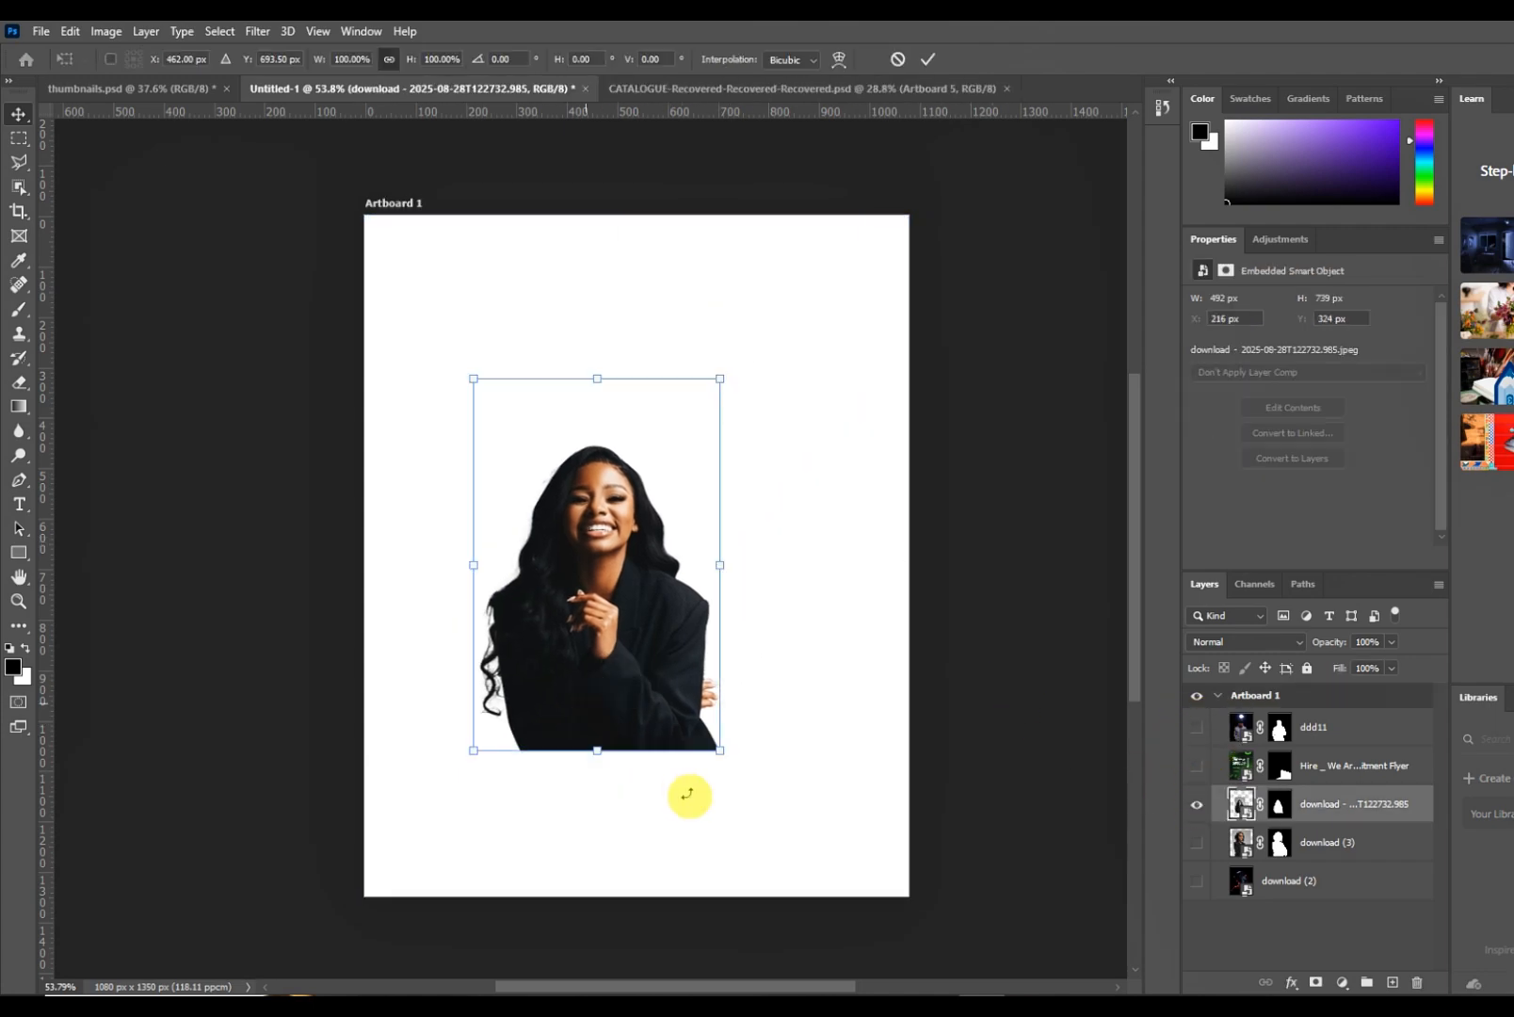
drag(719, 754, 842, 932)
drag(713, 791, 689, 751)
drag(448, 347, 411, 293)
drag(815, 294, 821, 281)
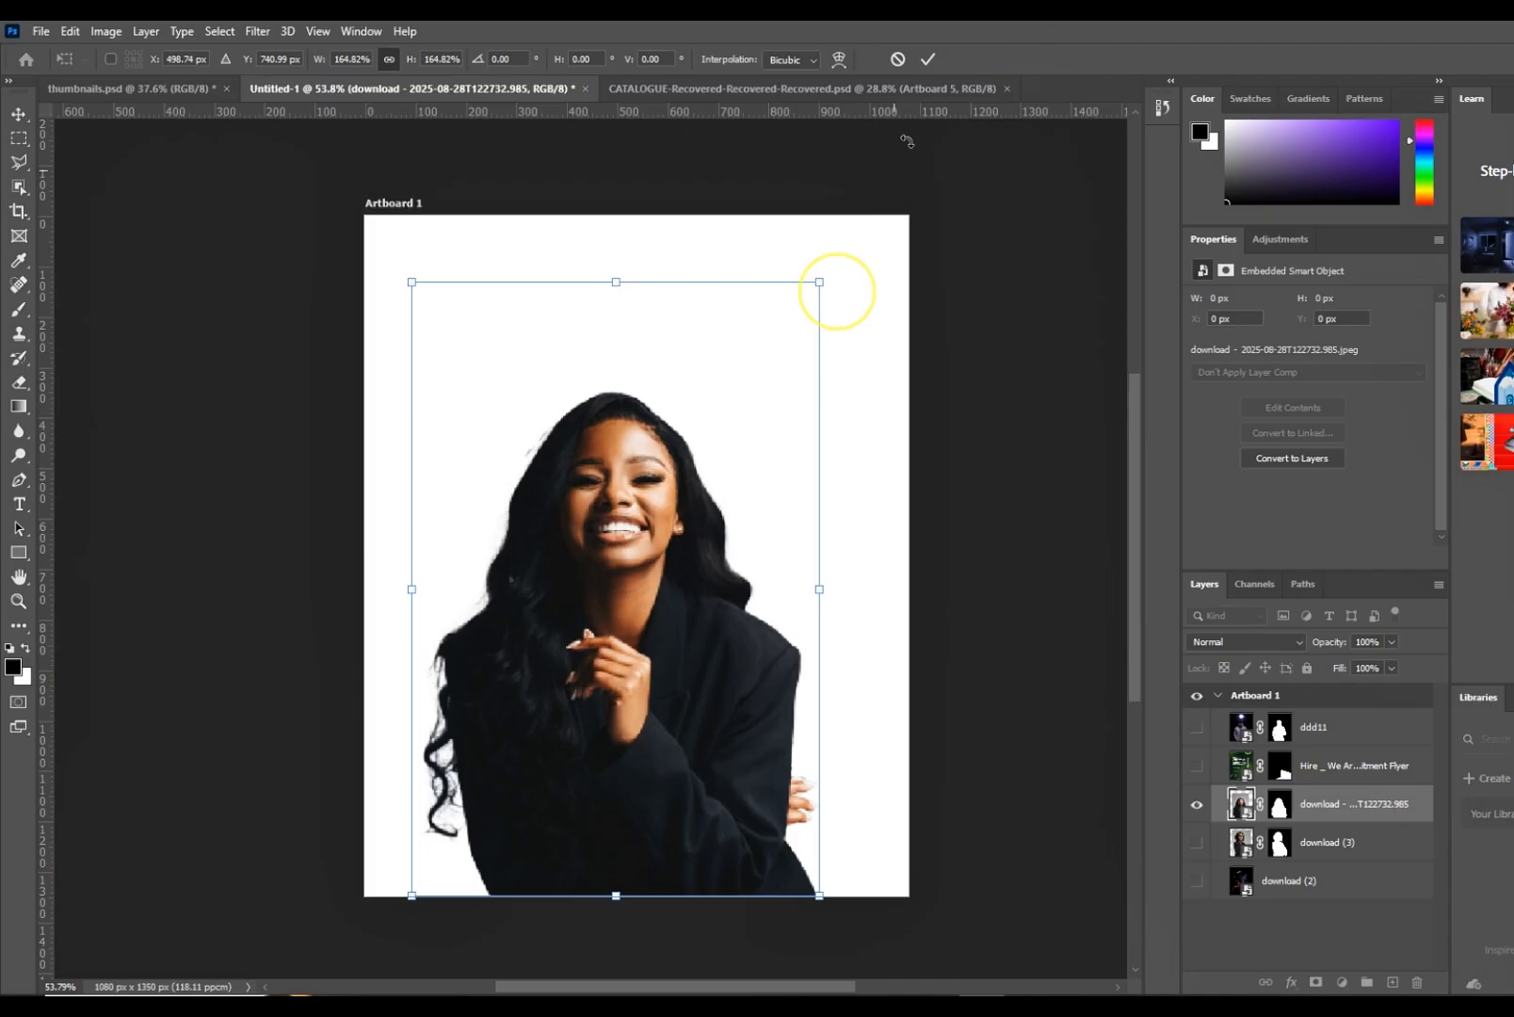
click(929, 59)
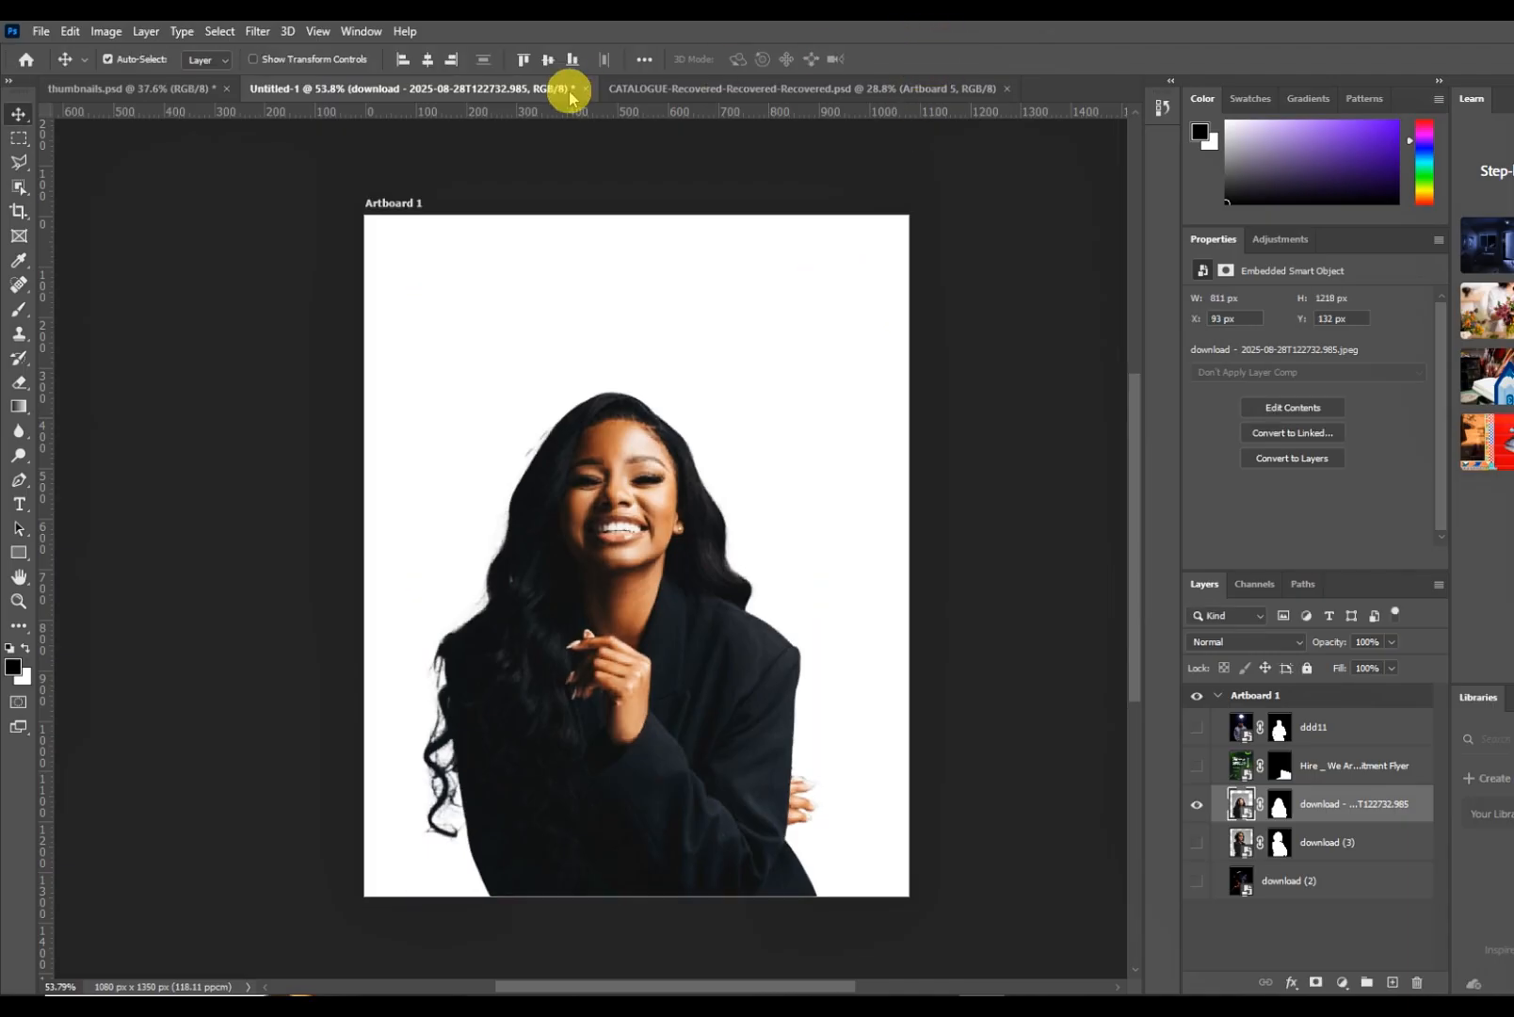
- Try right and left alignment of the woman's cutout, and center it horizontally on the artboard
click(450, 62)
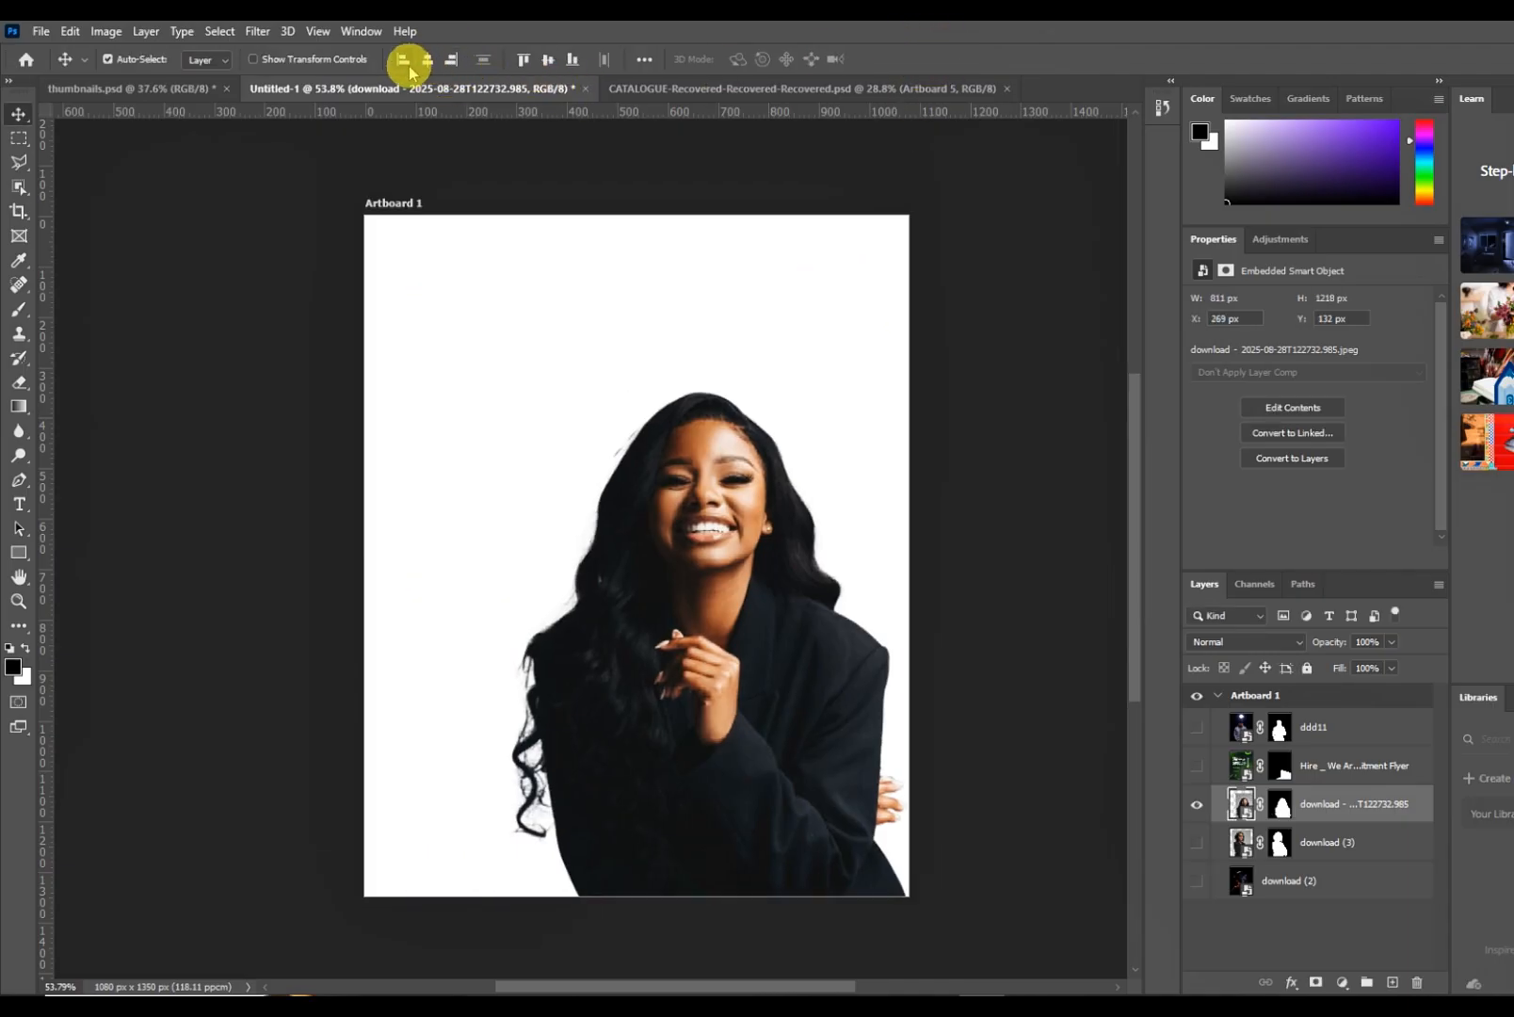
click(407, 64)
click(429, 61)
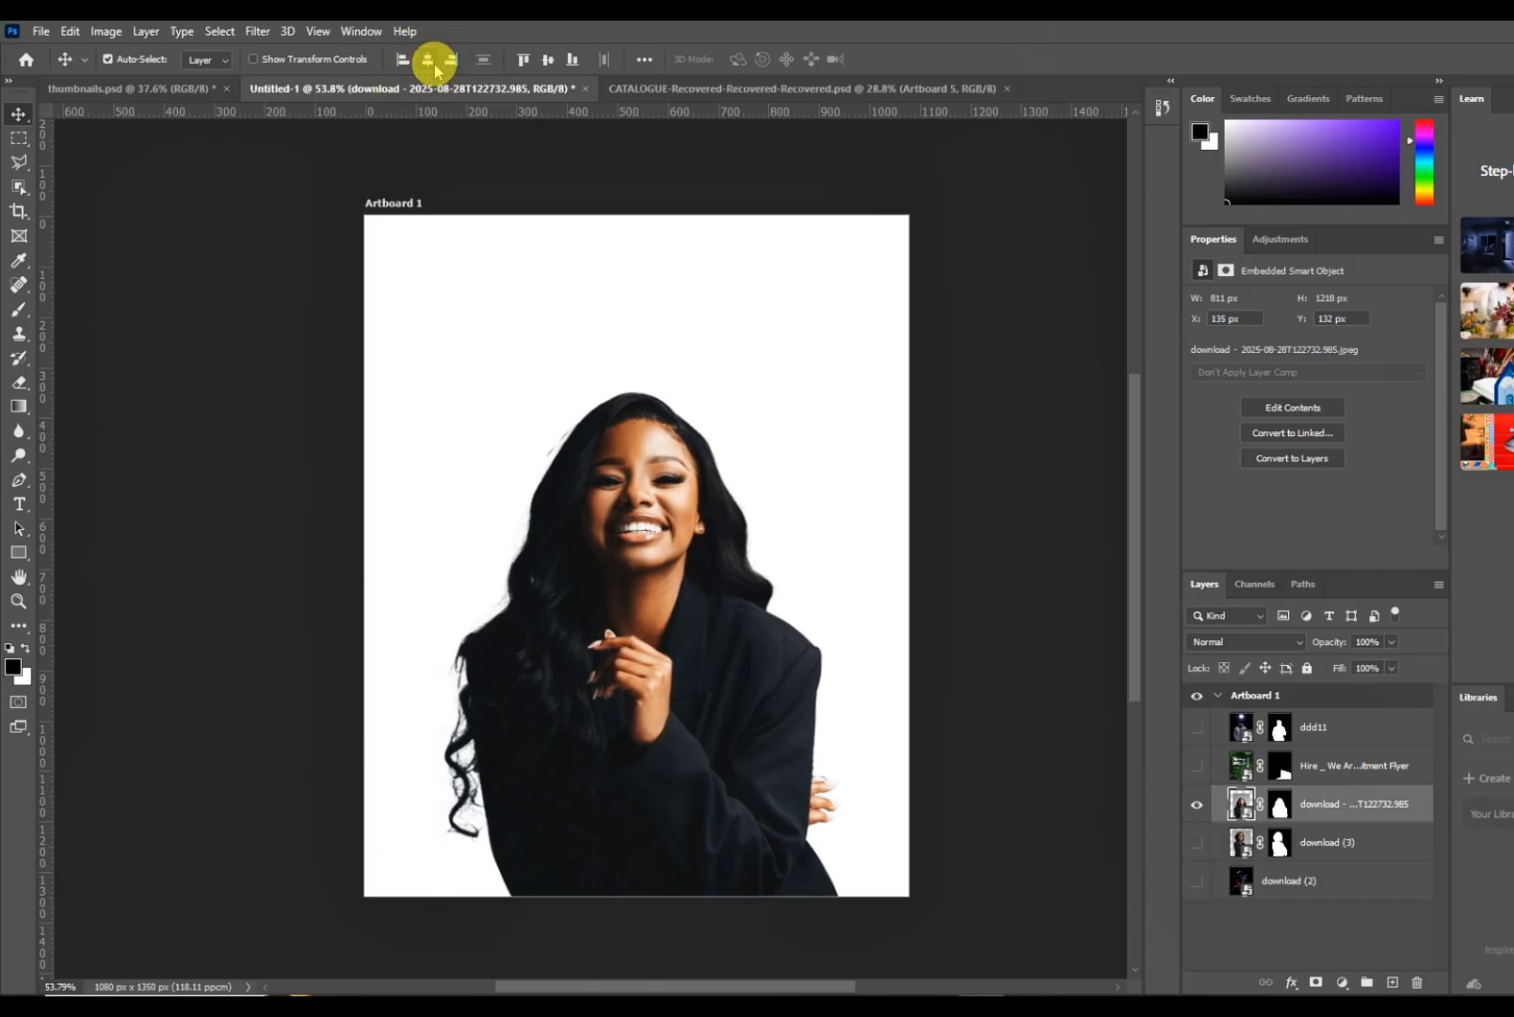
- Try top and vertical-center alignment of the smiling woman's cutout, and align it to the artboard's bottom edge
click(526, 60)
click(548, 59)
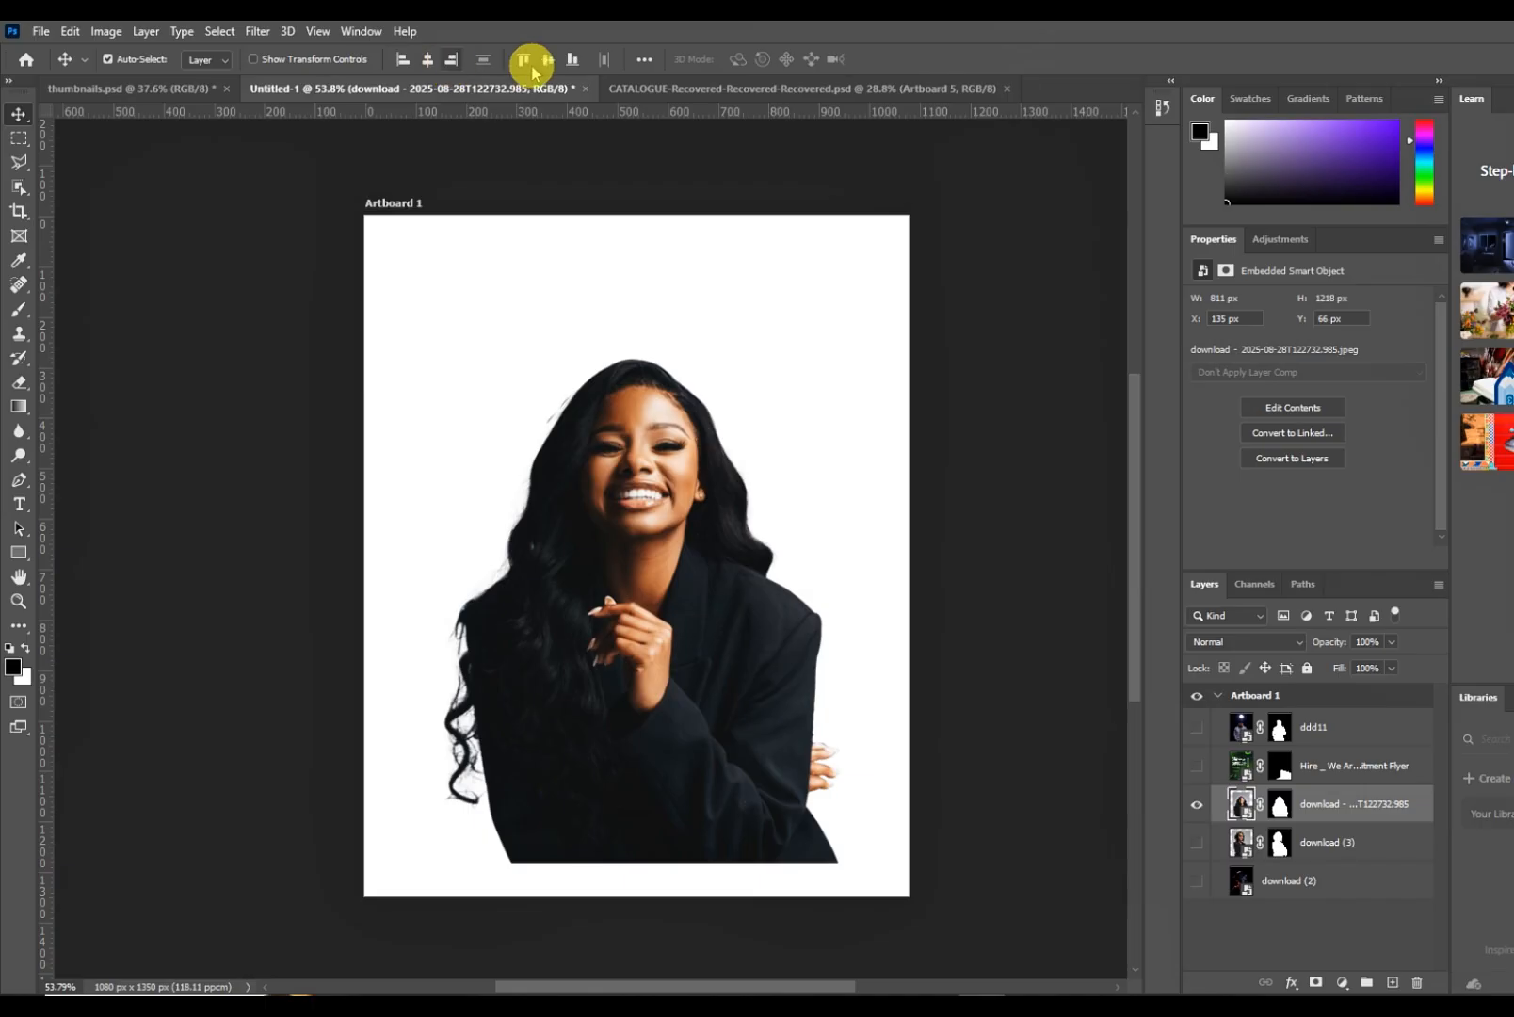
click(572, 60)
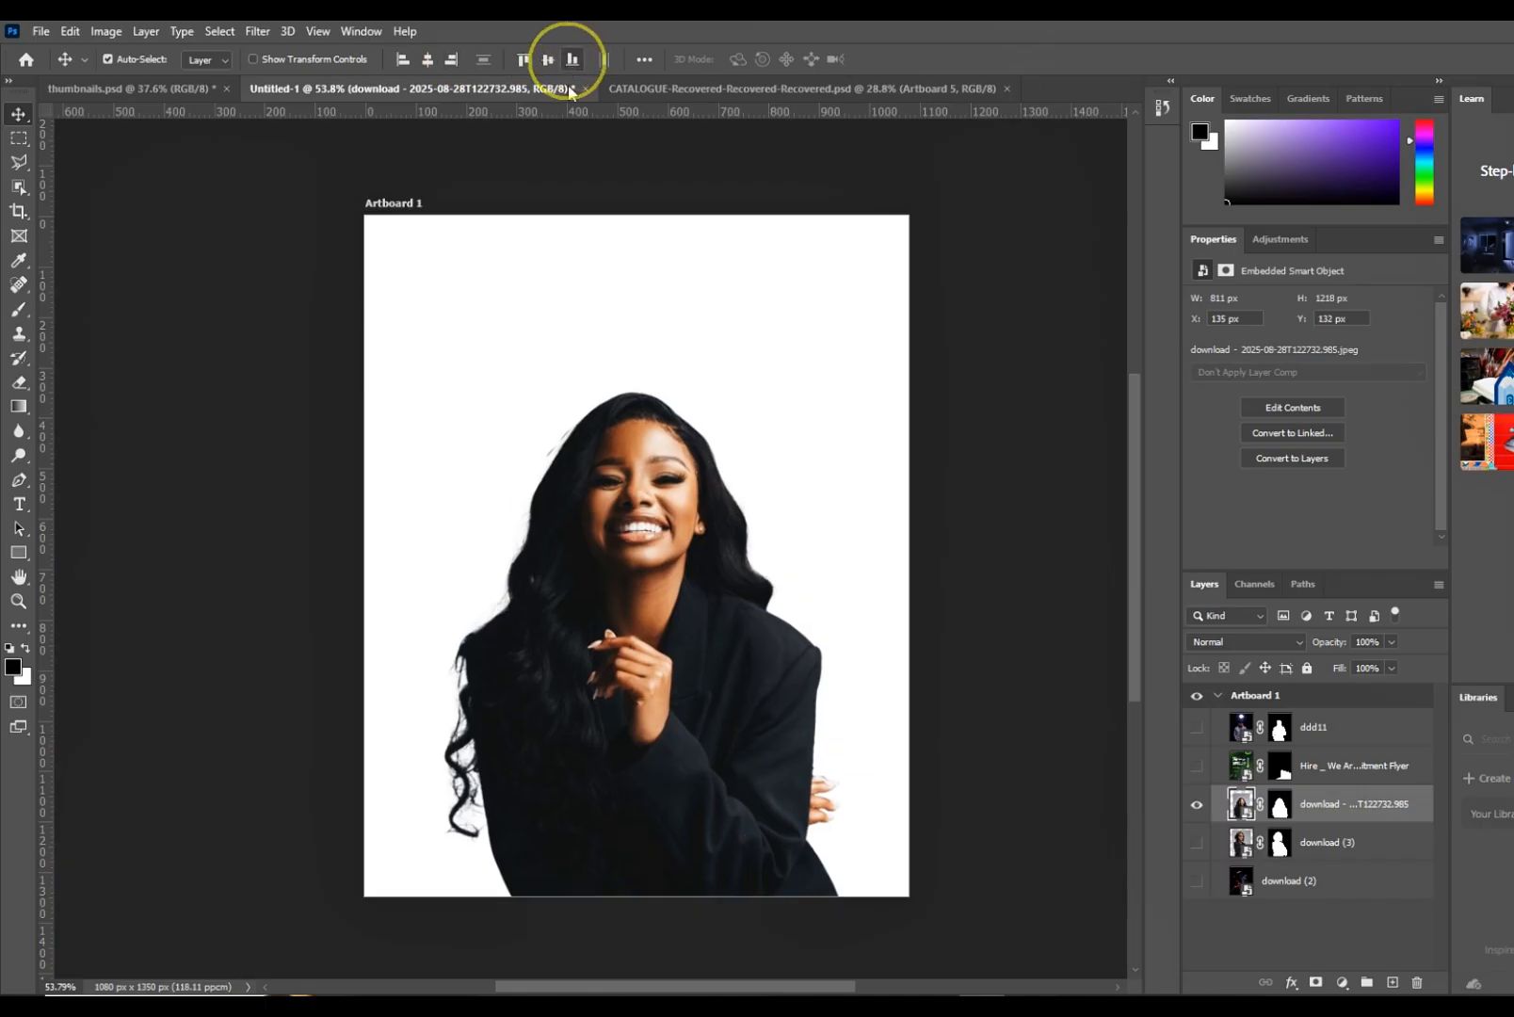
- Show the download (3) layer and select the cutout of the woman with glasses
click(1197, 843)
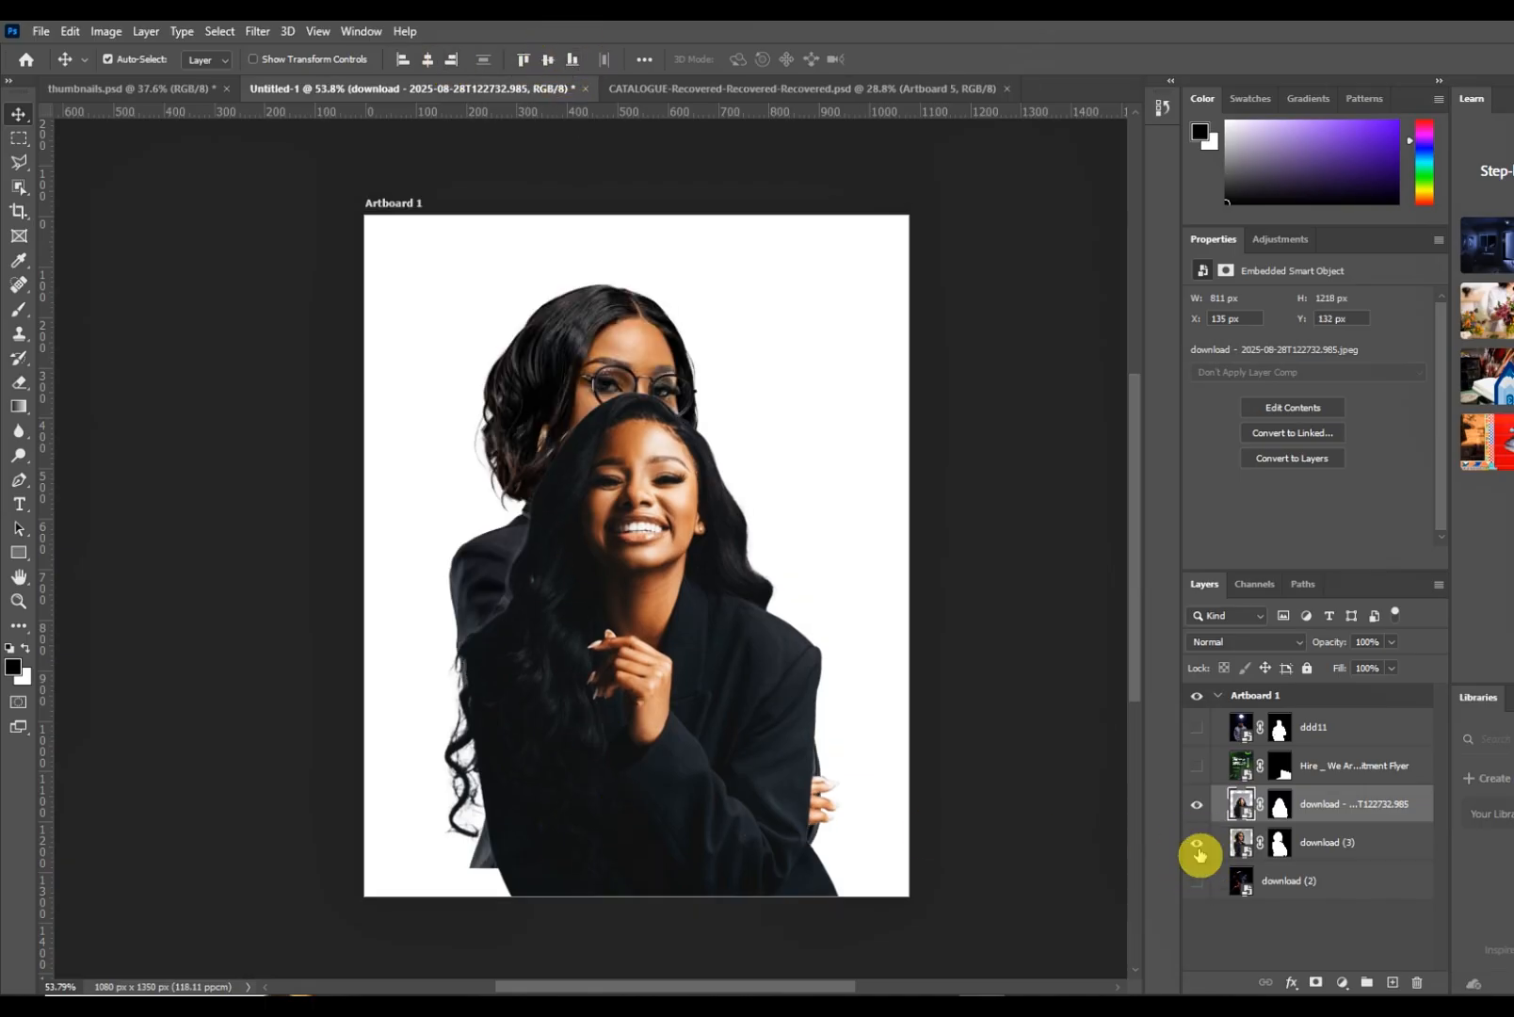
click(573, 382)
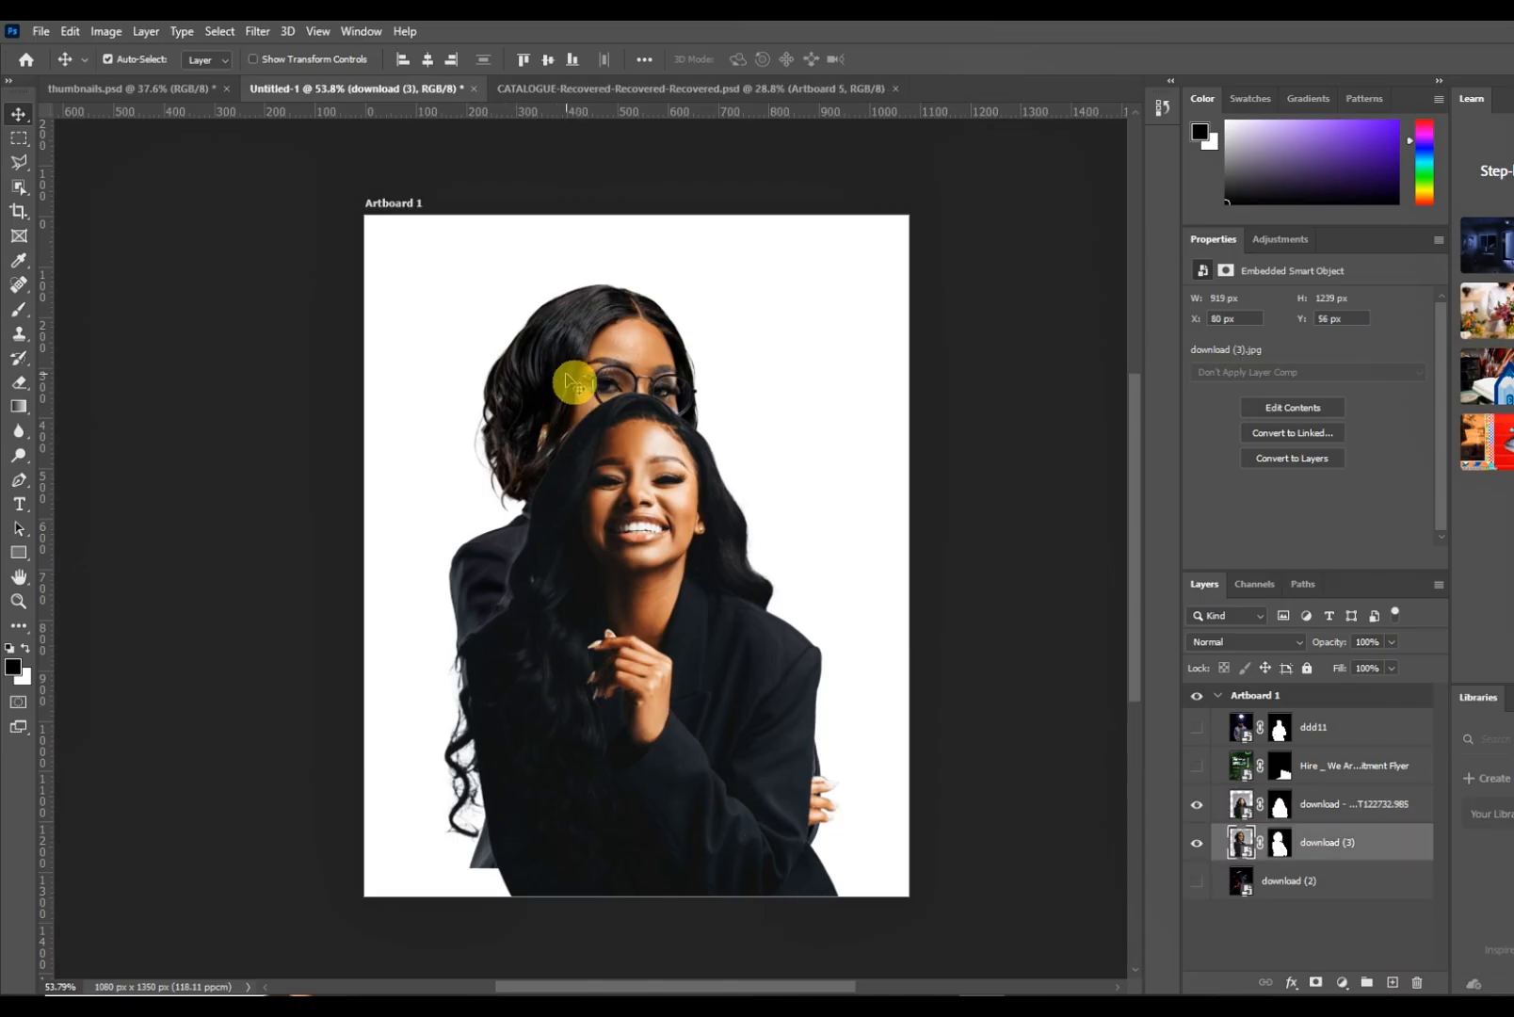
key(ctrl+t)
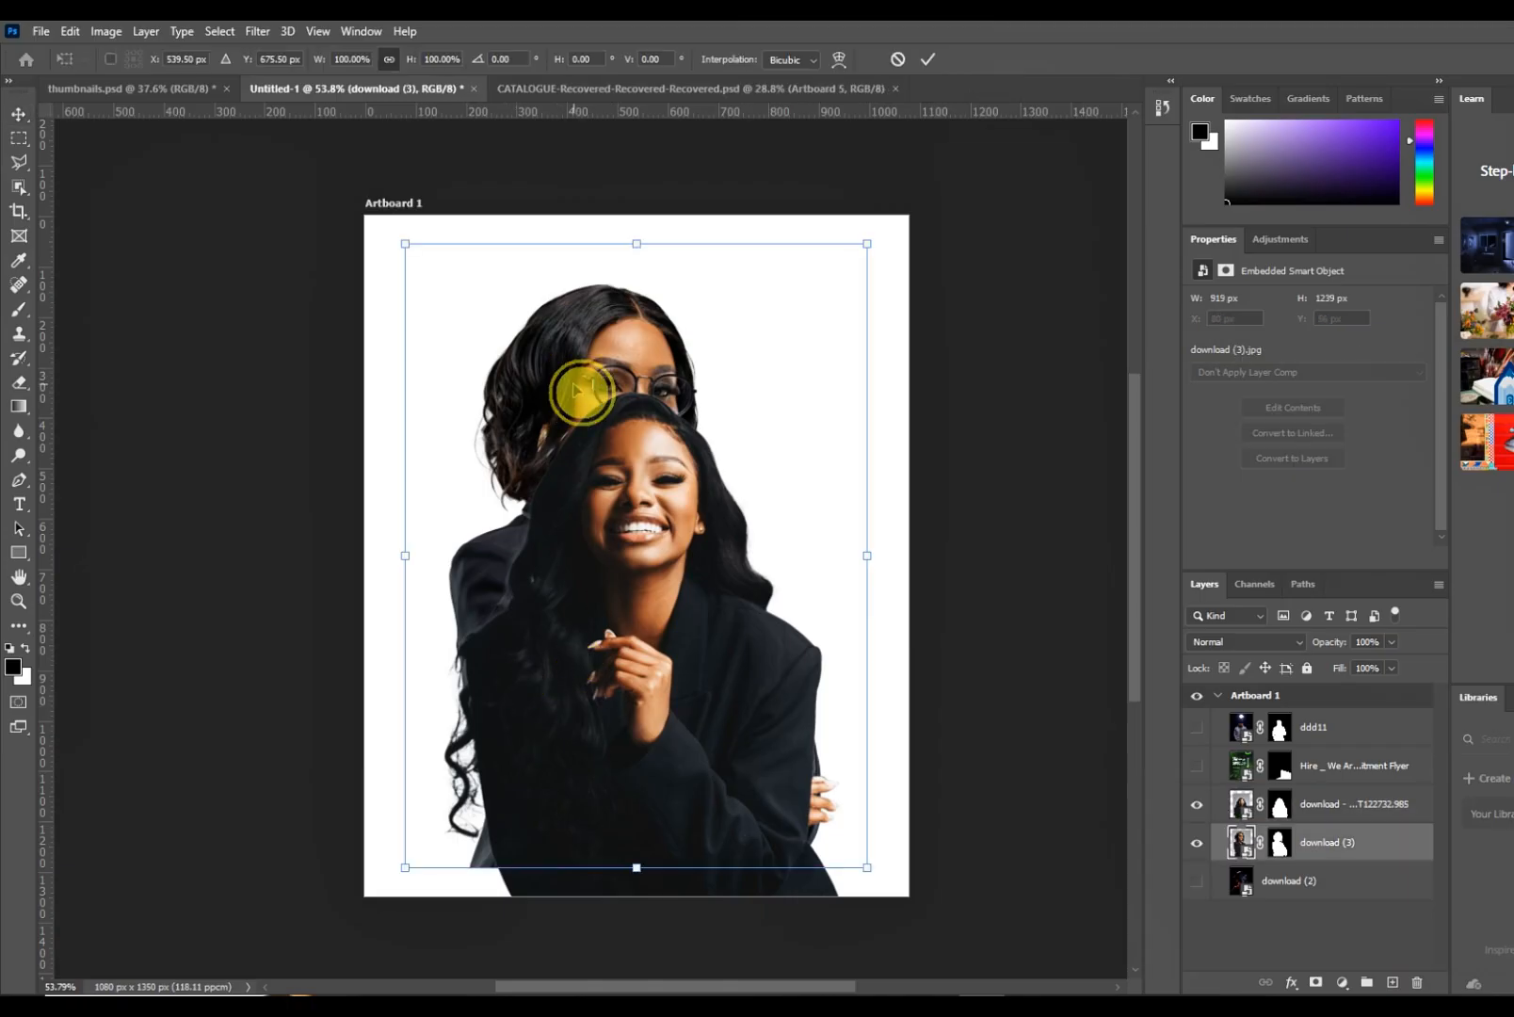
right_click(578, 389)
click(478, 314)
right_click(565, 381)
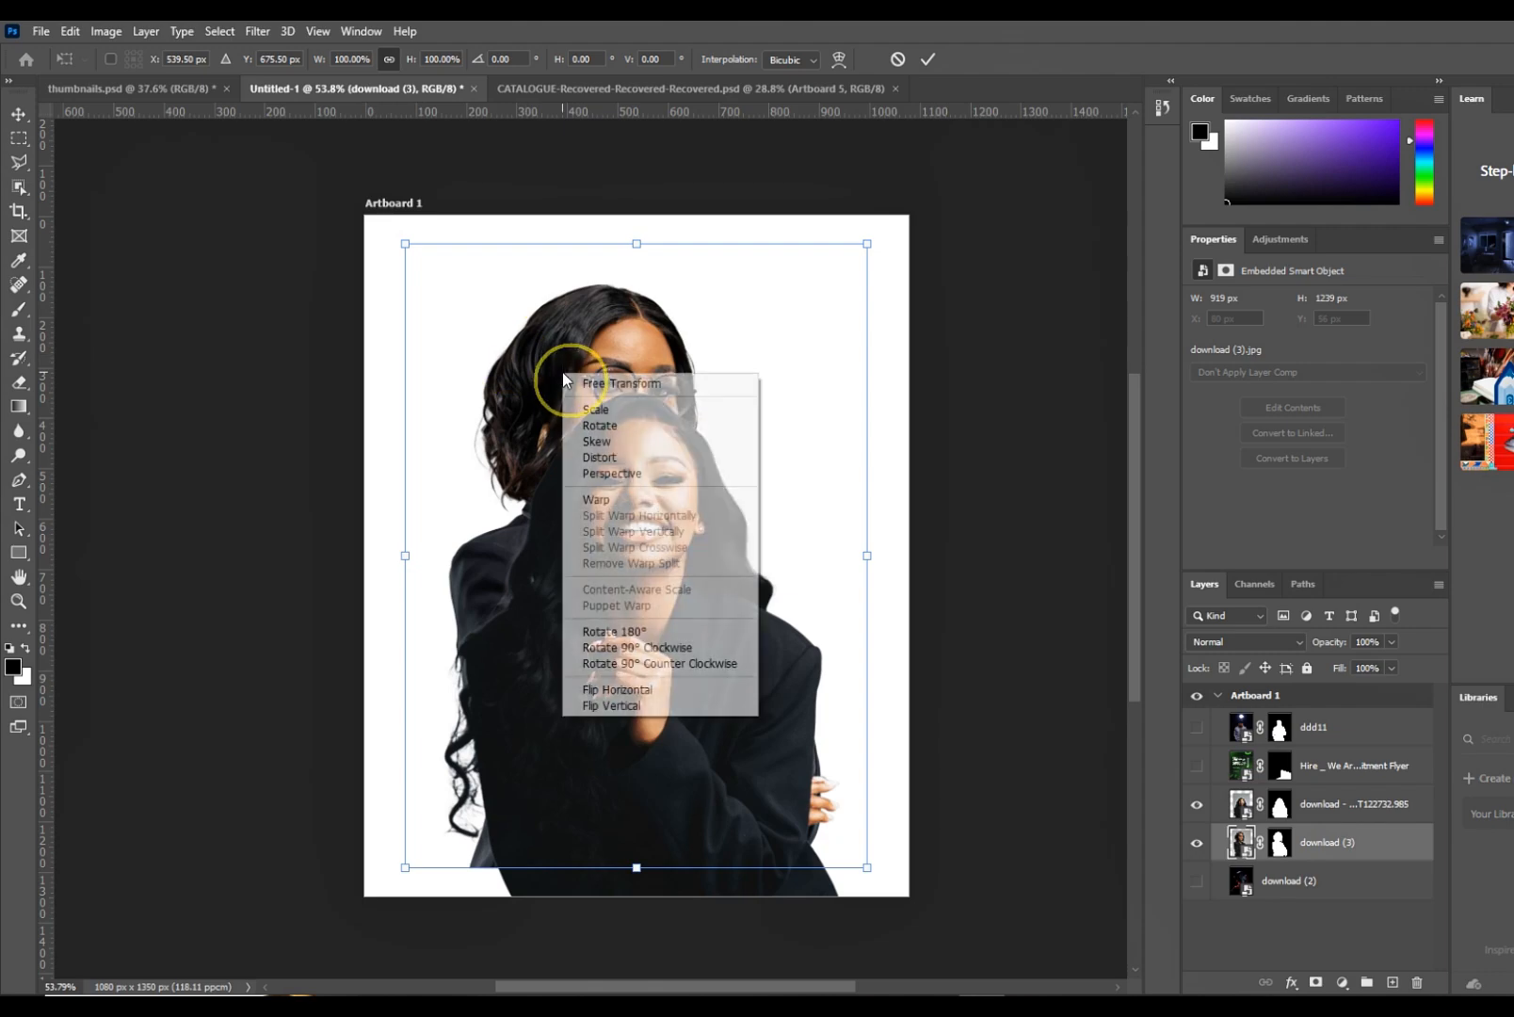
click(536, 377)
right_click(536, 378)
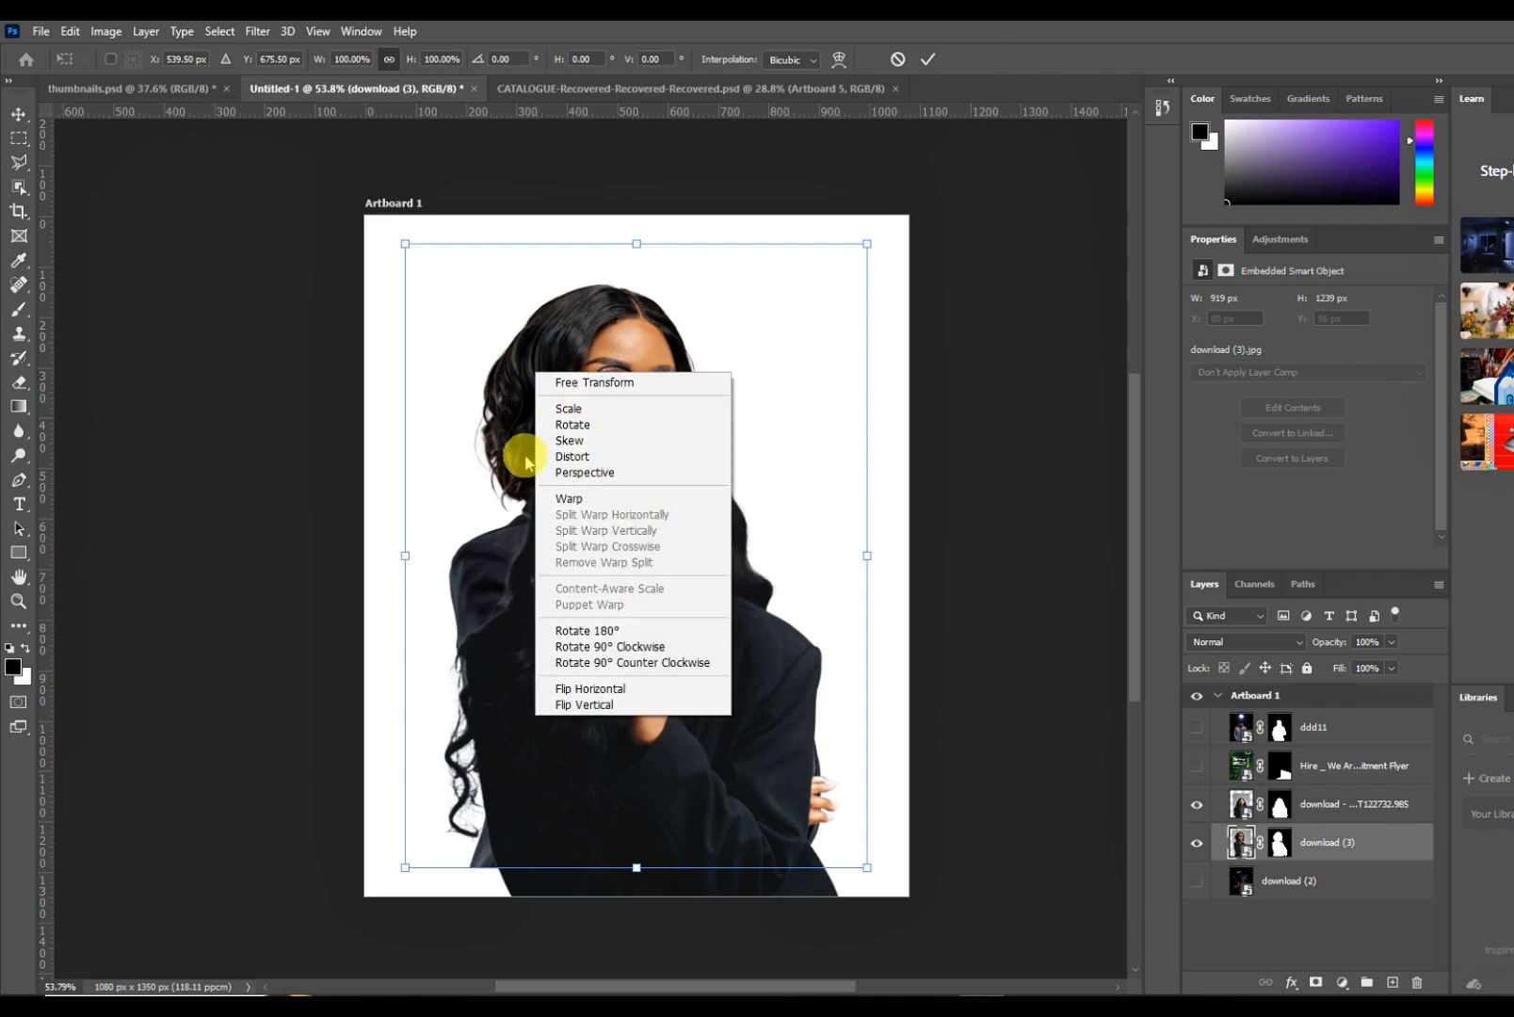
click(523, 367)
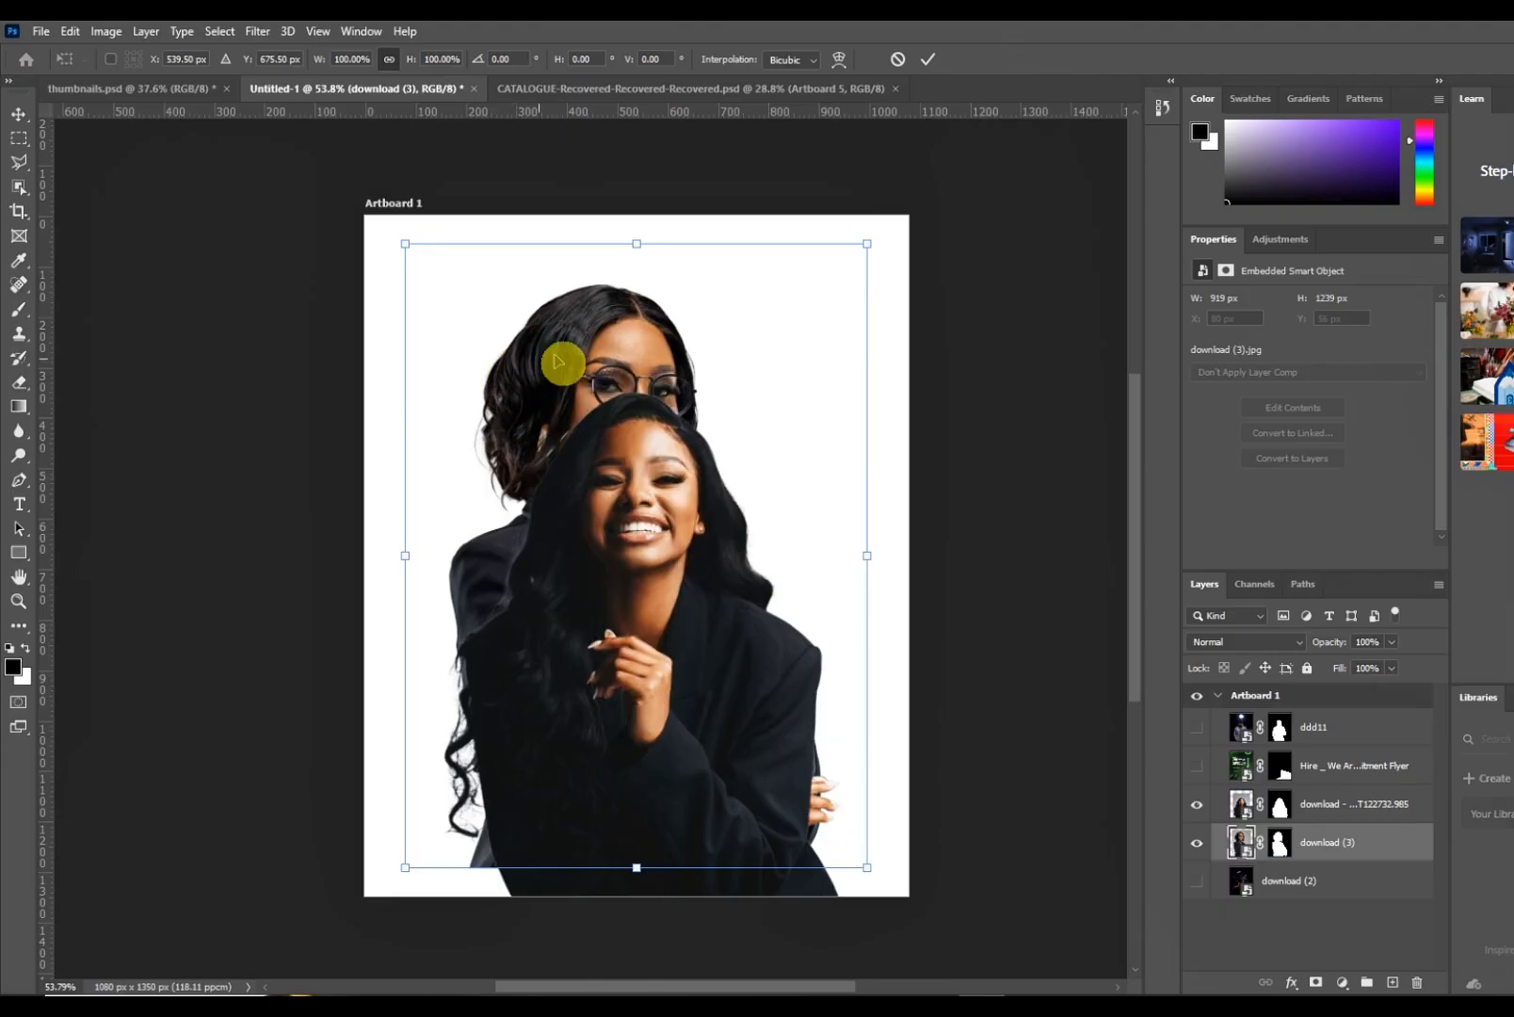
click(923, 64)
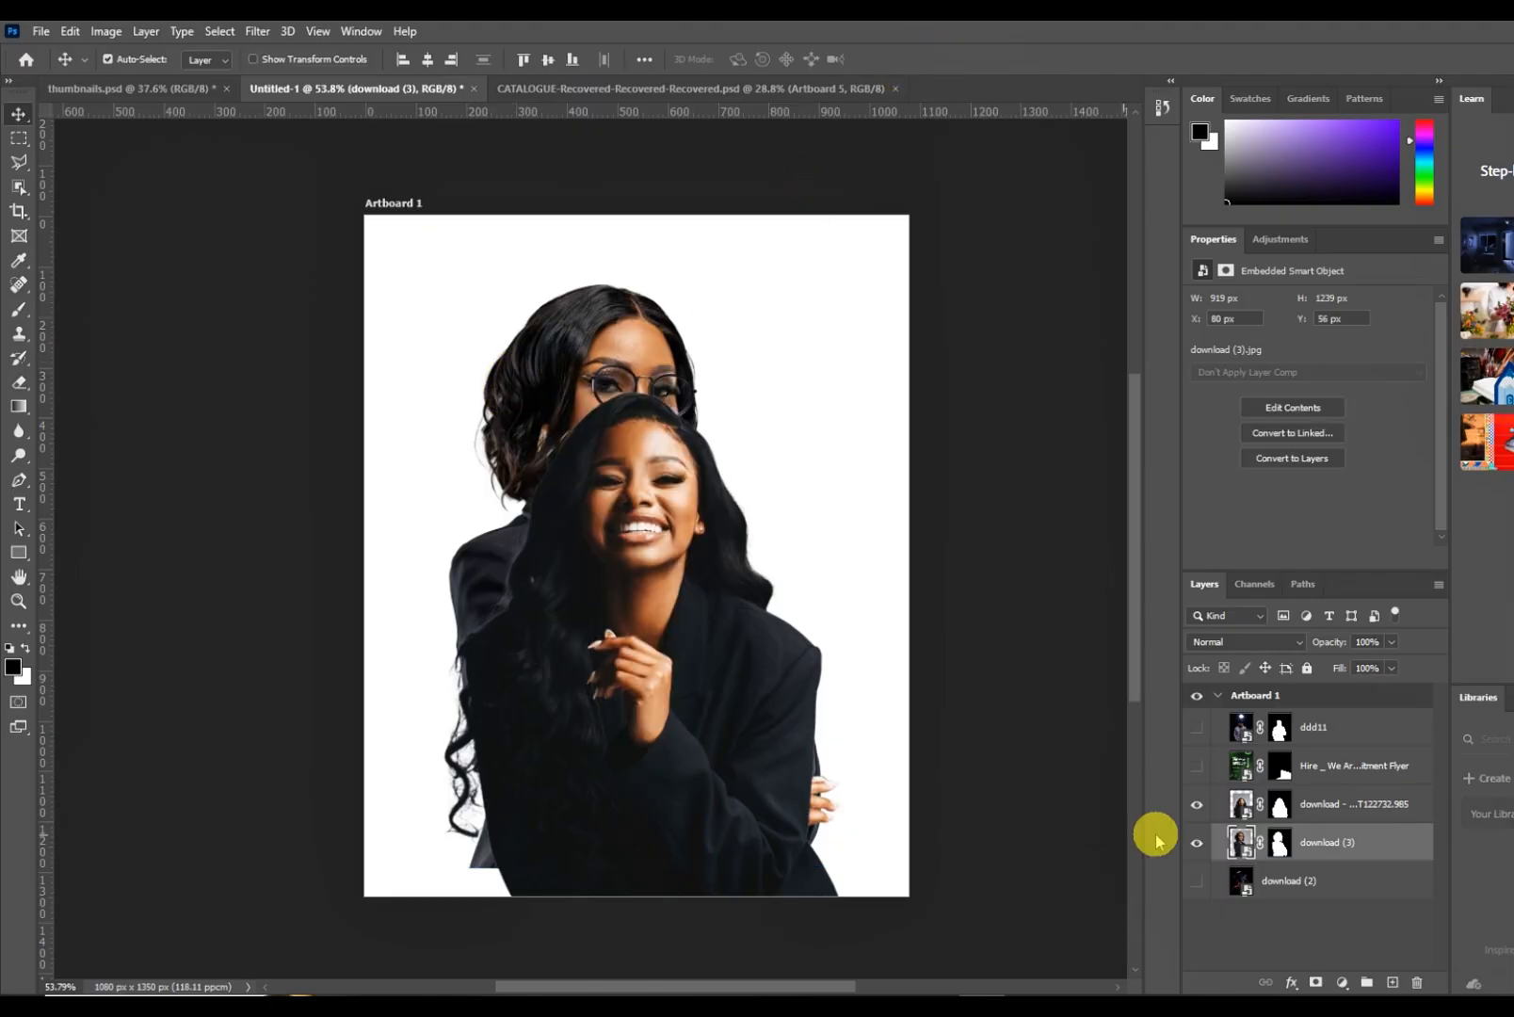
- Hide the smiling woman's layer and move the cutout with glasses to about X 123 px, Y 111 px, its base on the artboard's lower edge
click(1197, 804)
drag(561, 577, 584, 626)
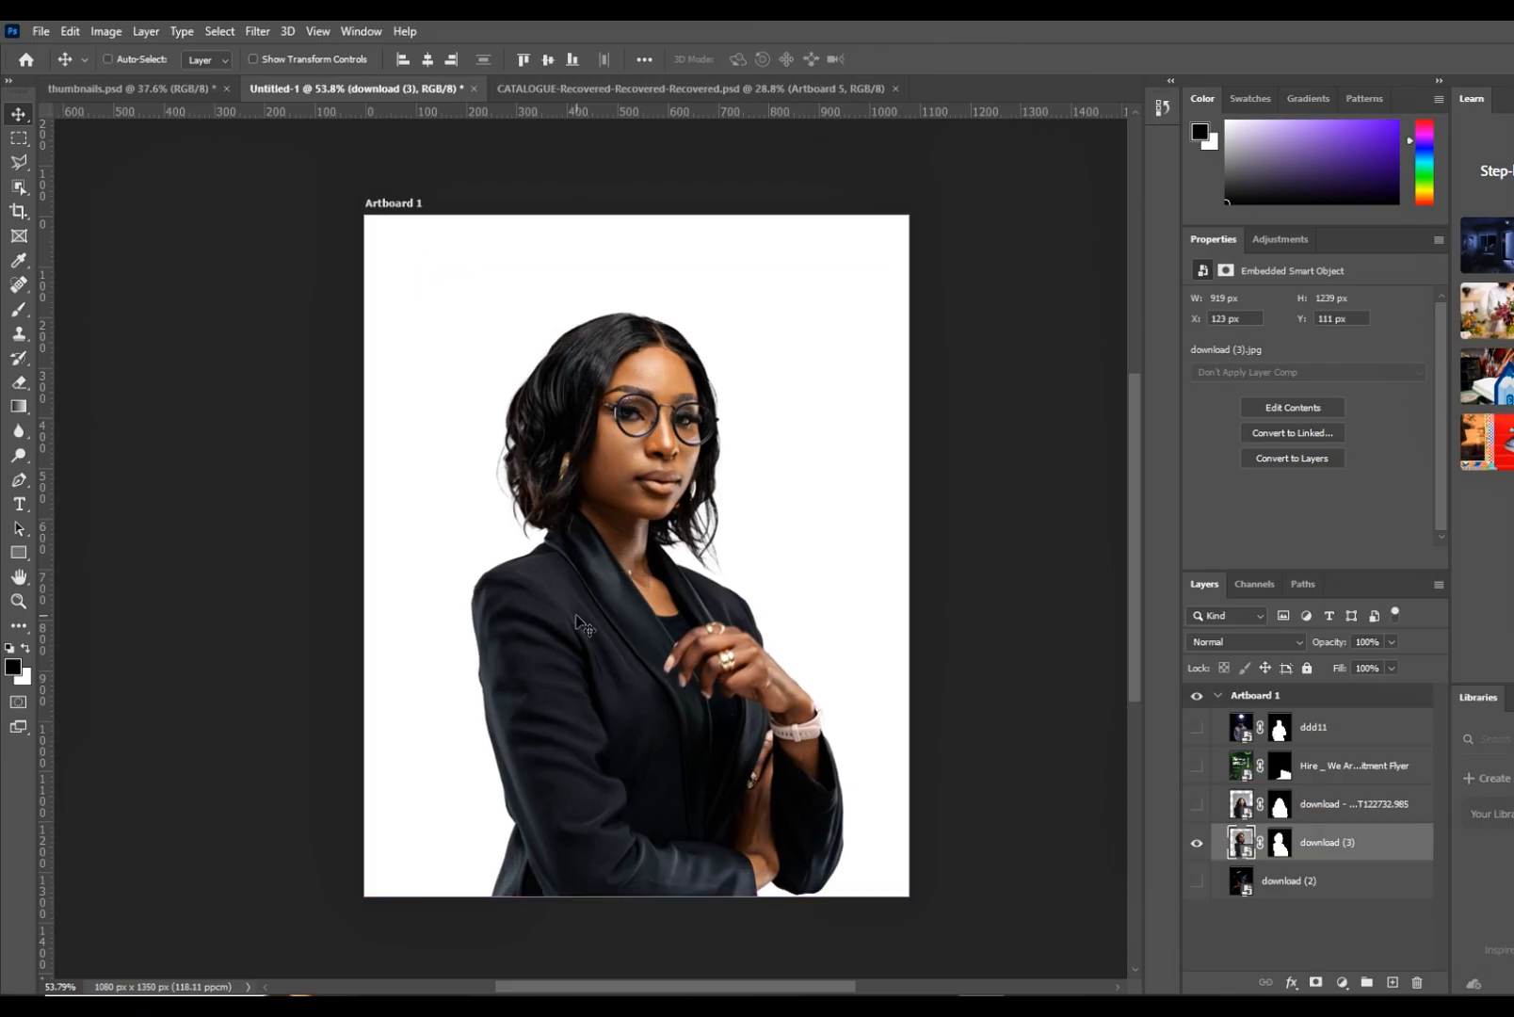
key(ctrl+t)
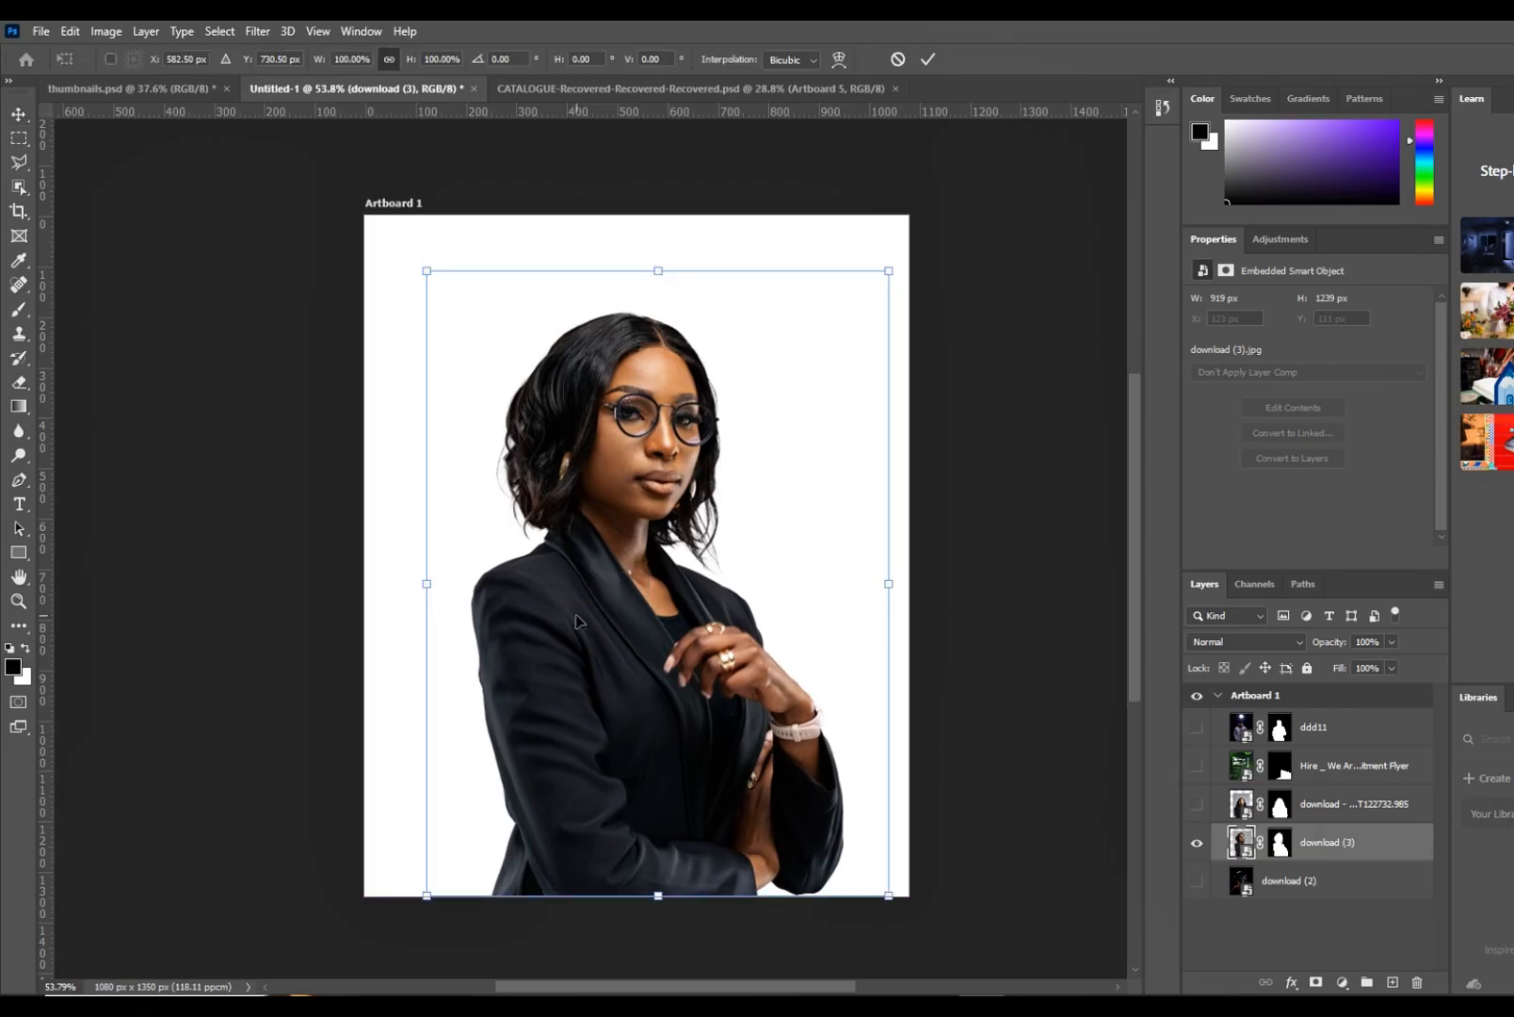
click(928, 58)
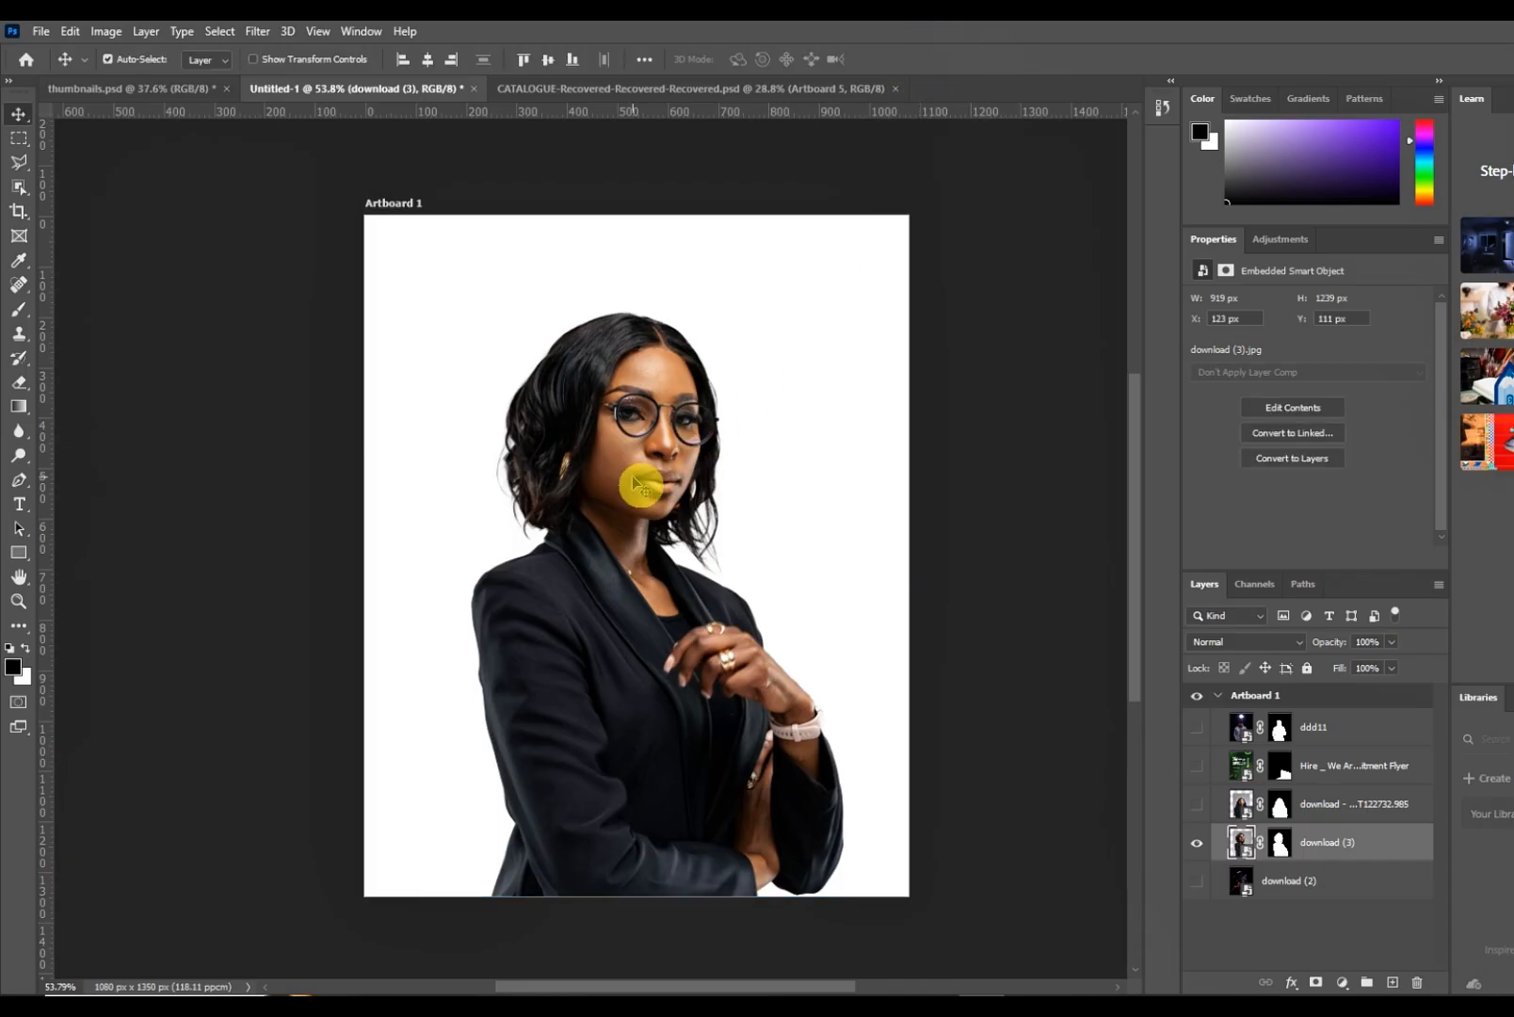
- Try rotating the cutout of the woman with glasses, undo the rotation, and flip the cutout horizontally
click(66, 31)
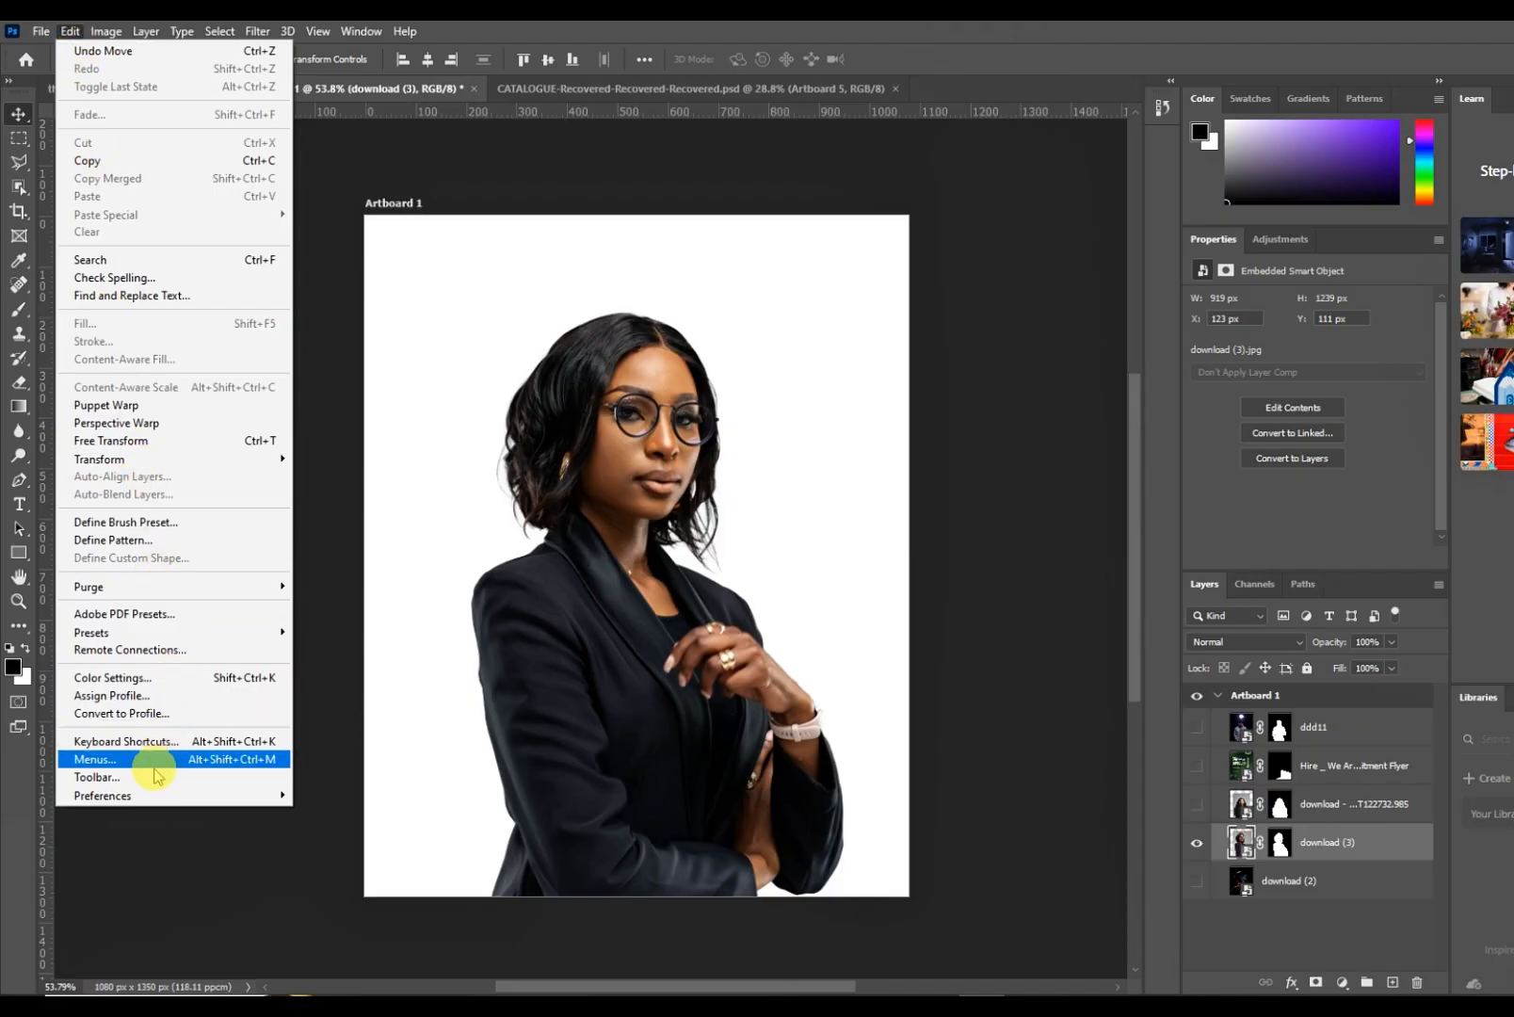
mouse_move(122, 461)
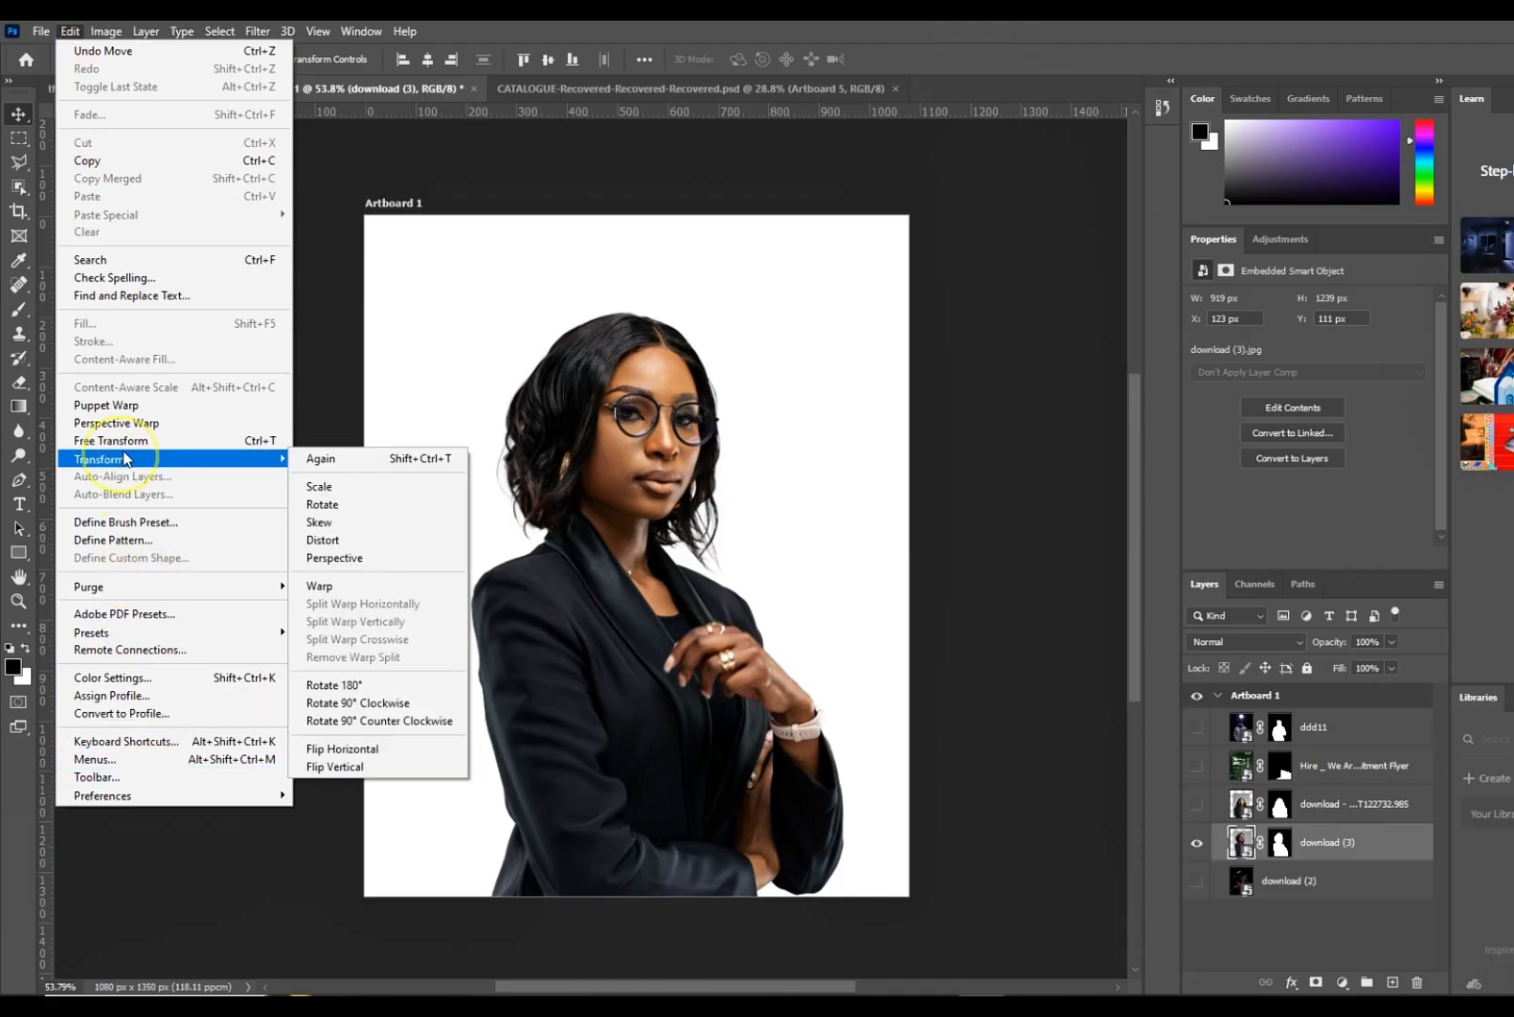
click(320, 505)
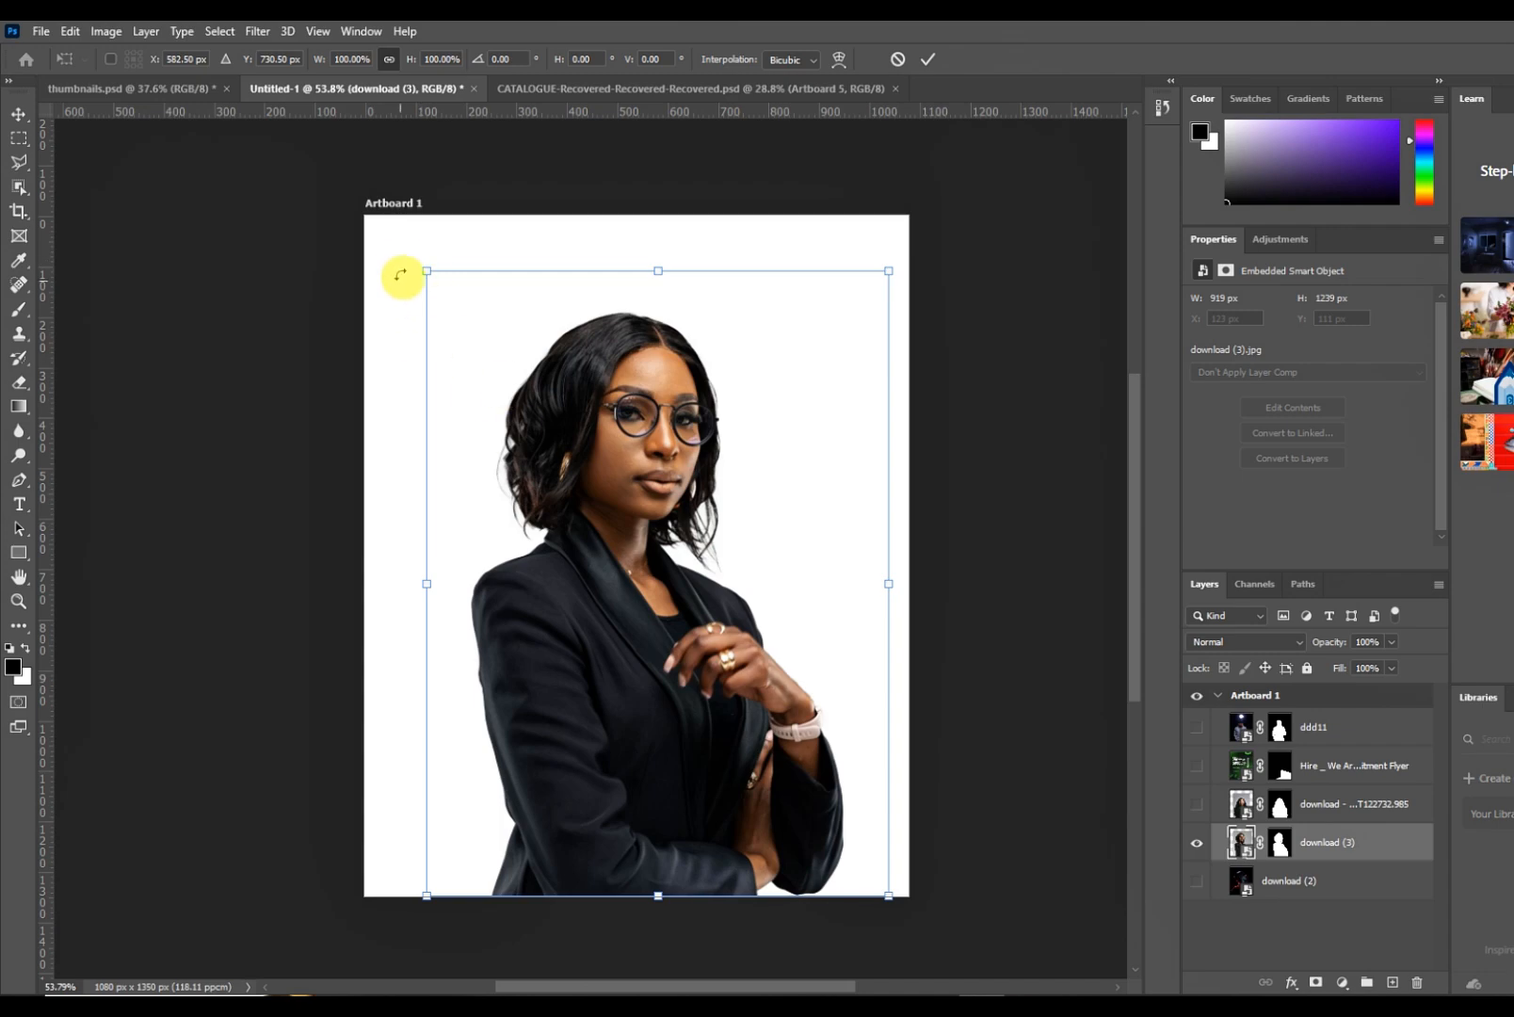
drag(402, 270, 424, 233)
key(ctrl+z)
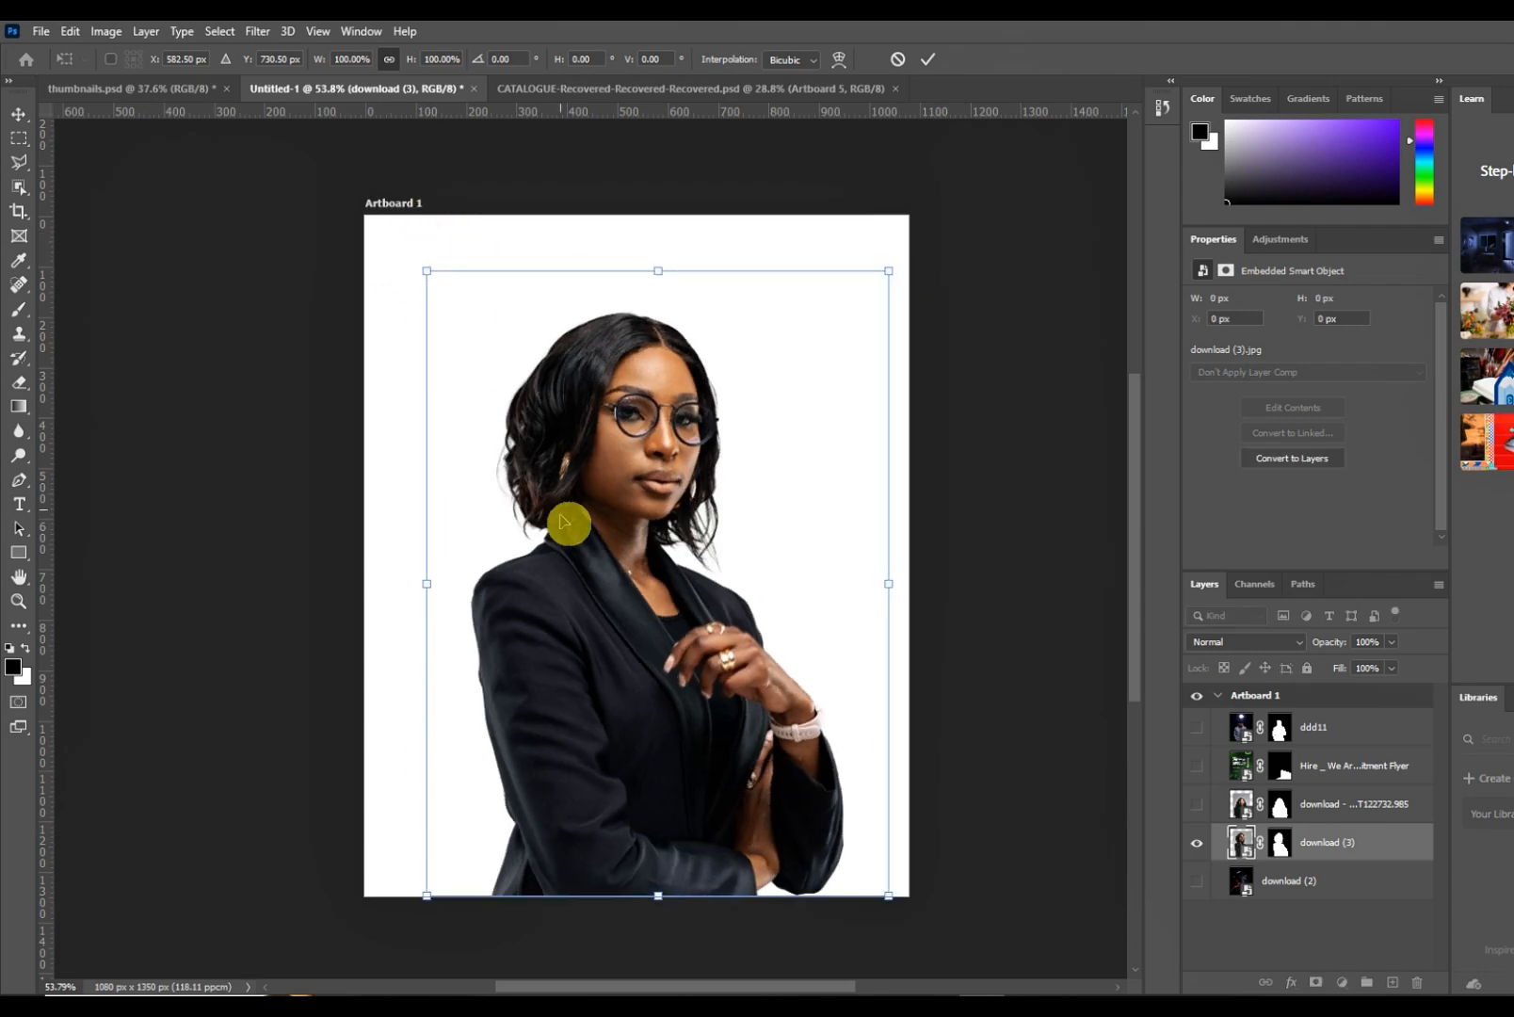
right_click(588, 620)
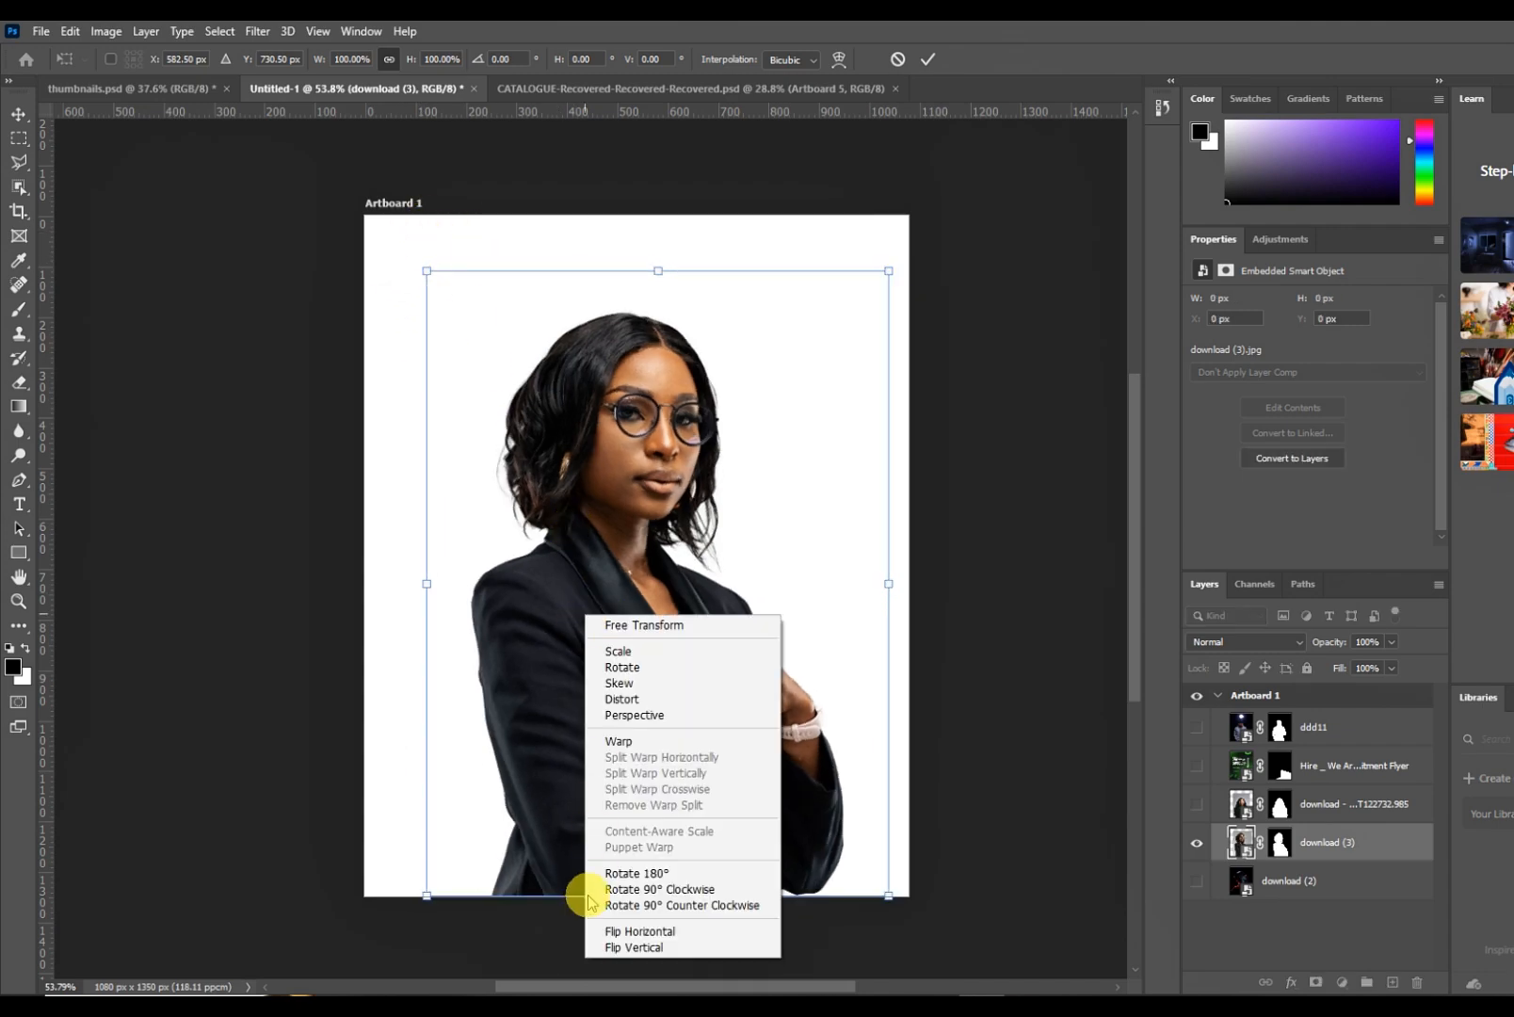
click(612, 931)
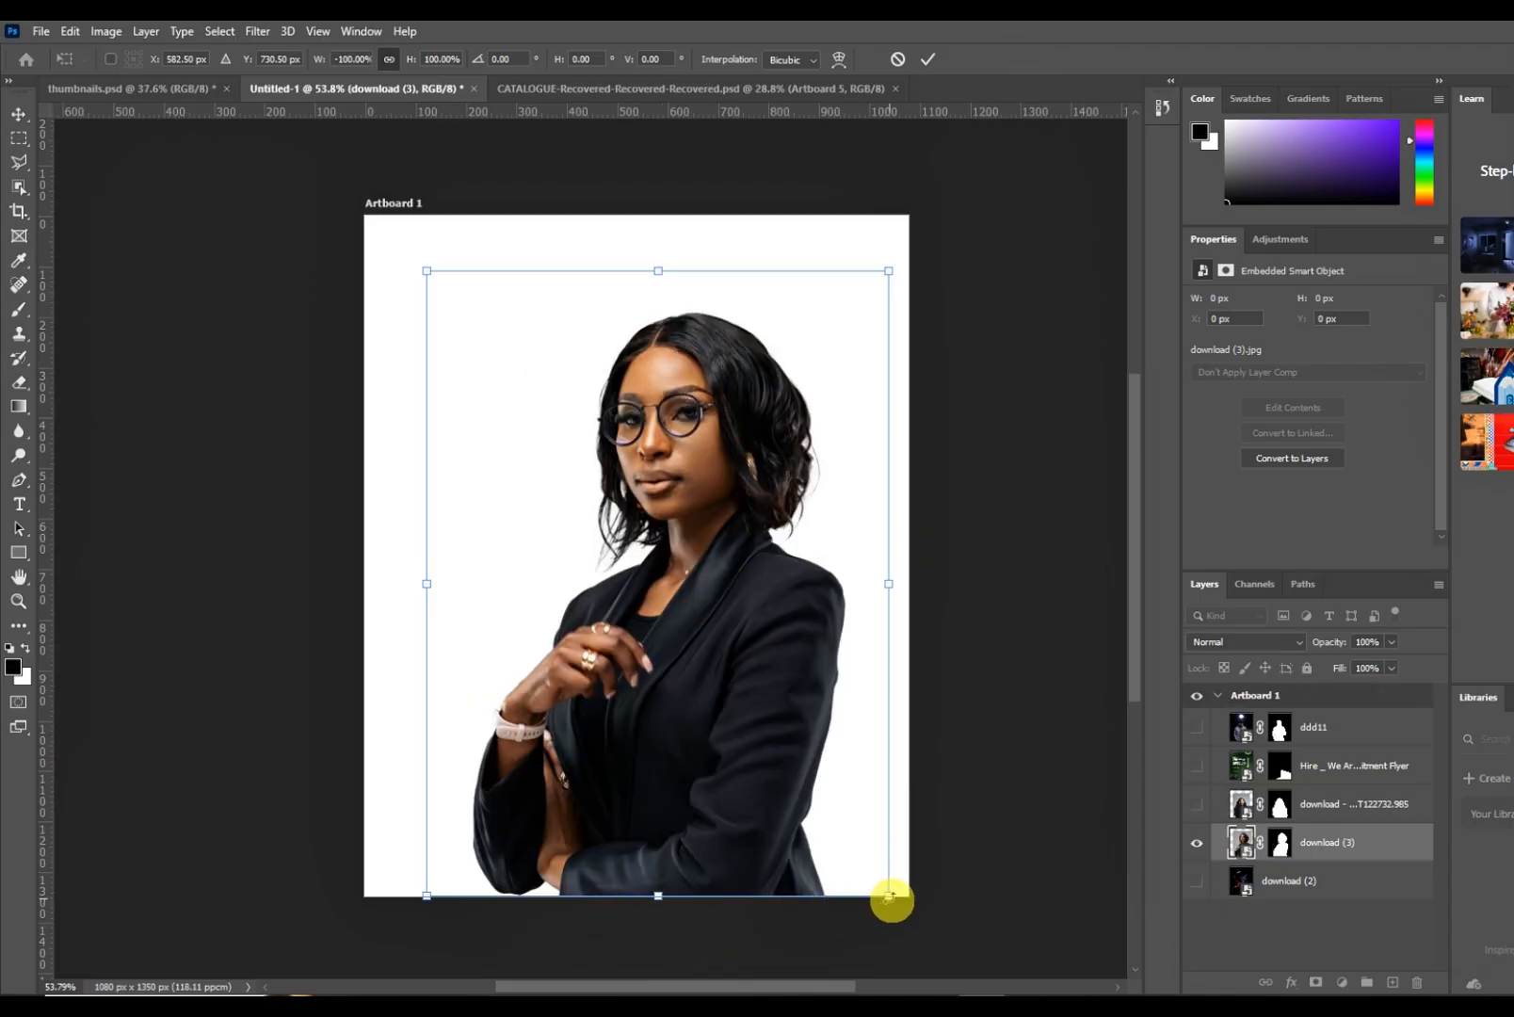
key(Return)
- Scale the cutout of the woman with glasses down to about 75% and move it to about X 69 px, Y 157 px
click(1198, 805)
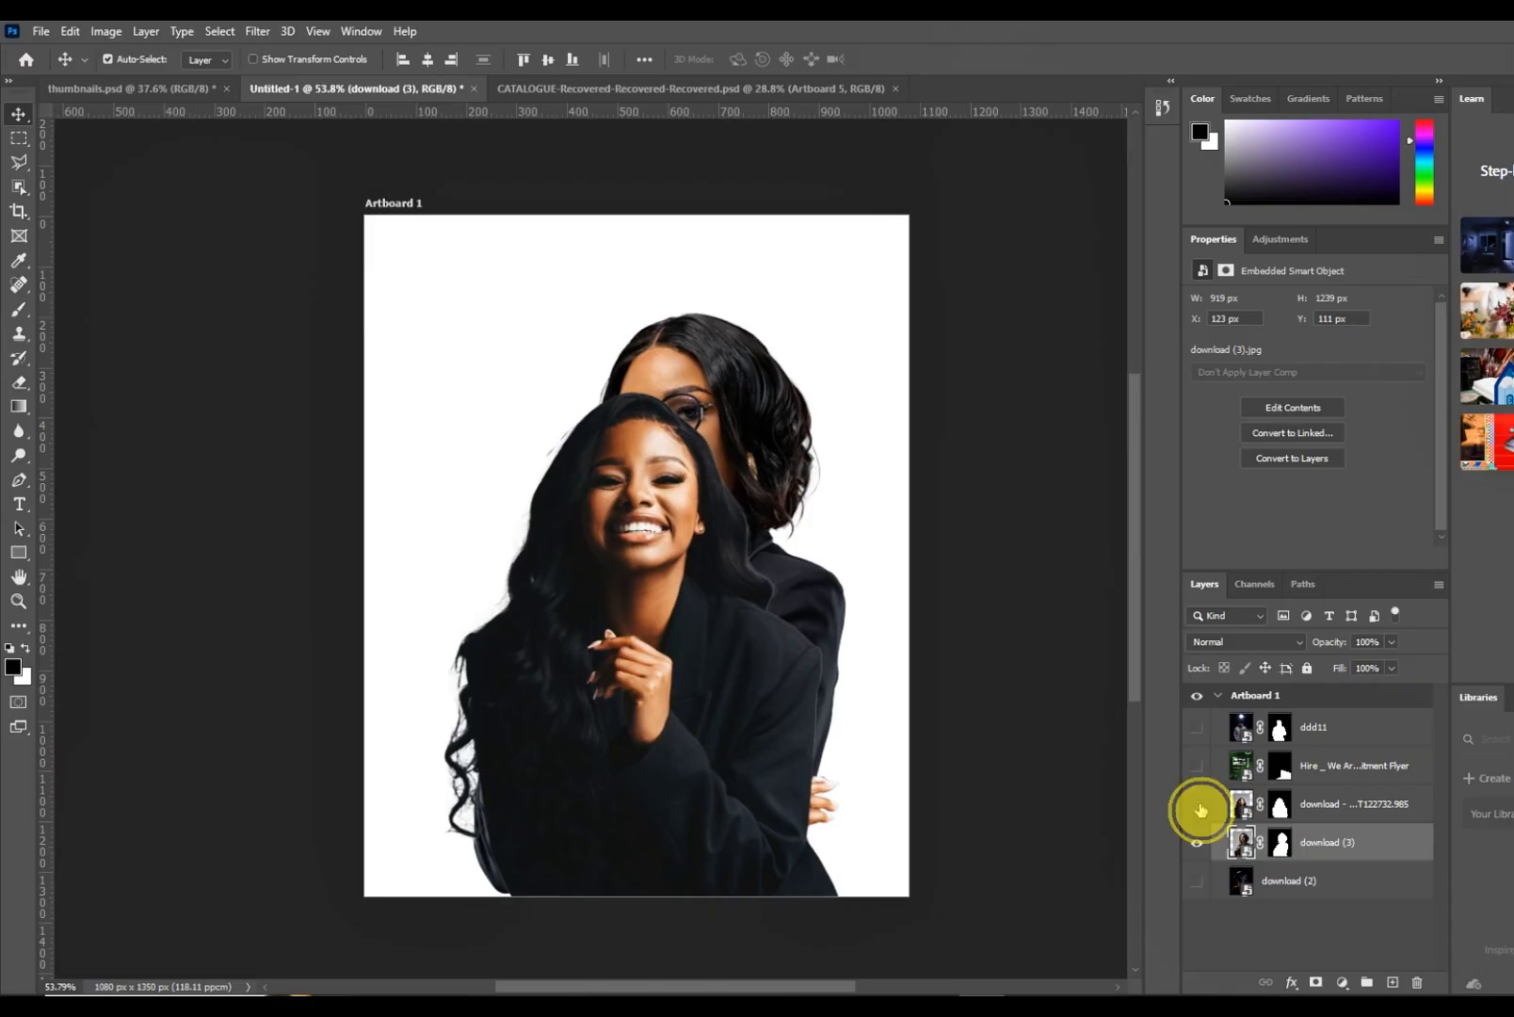
click(1200, 808)
click(759, 651)
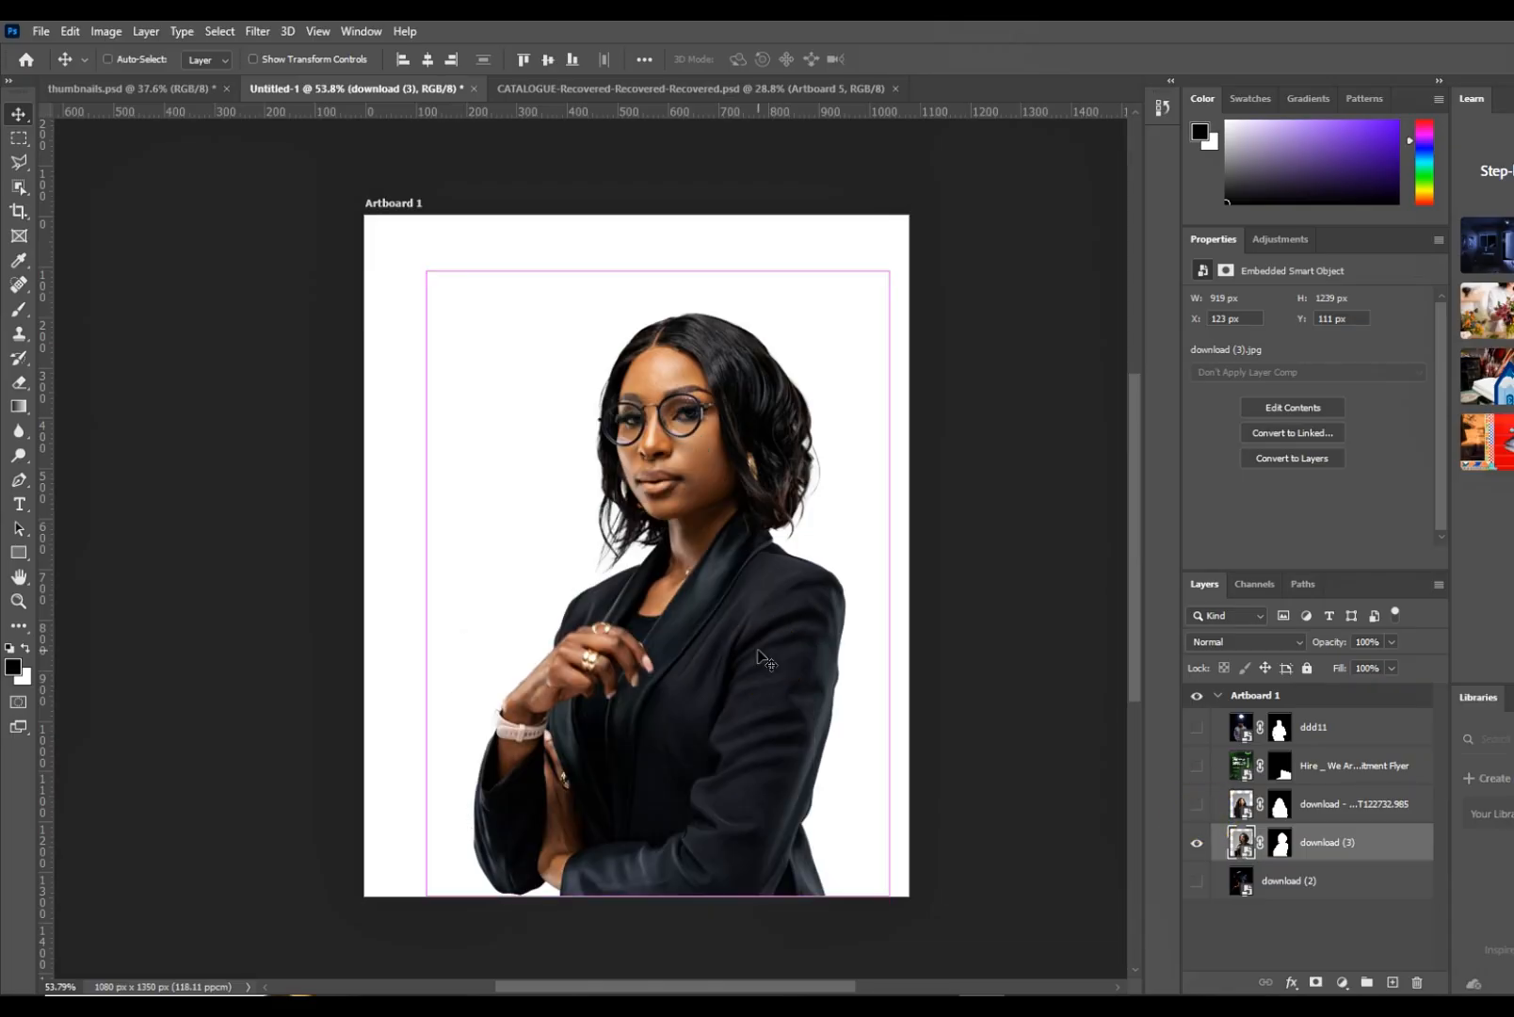
key(ctrl+t)
drag(892, 903, 771, 737)
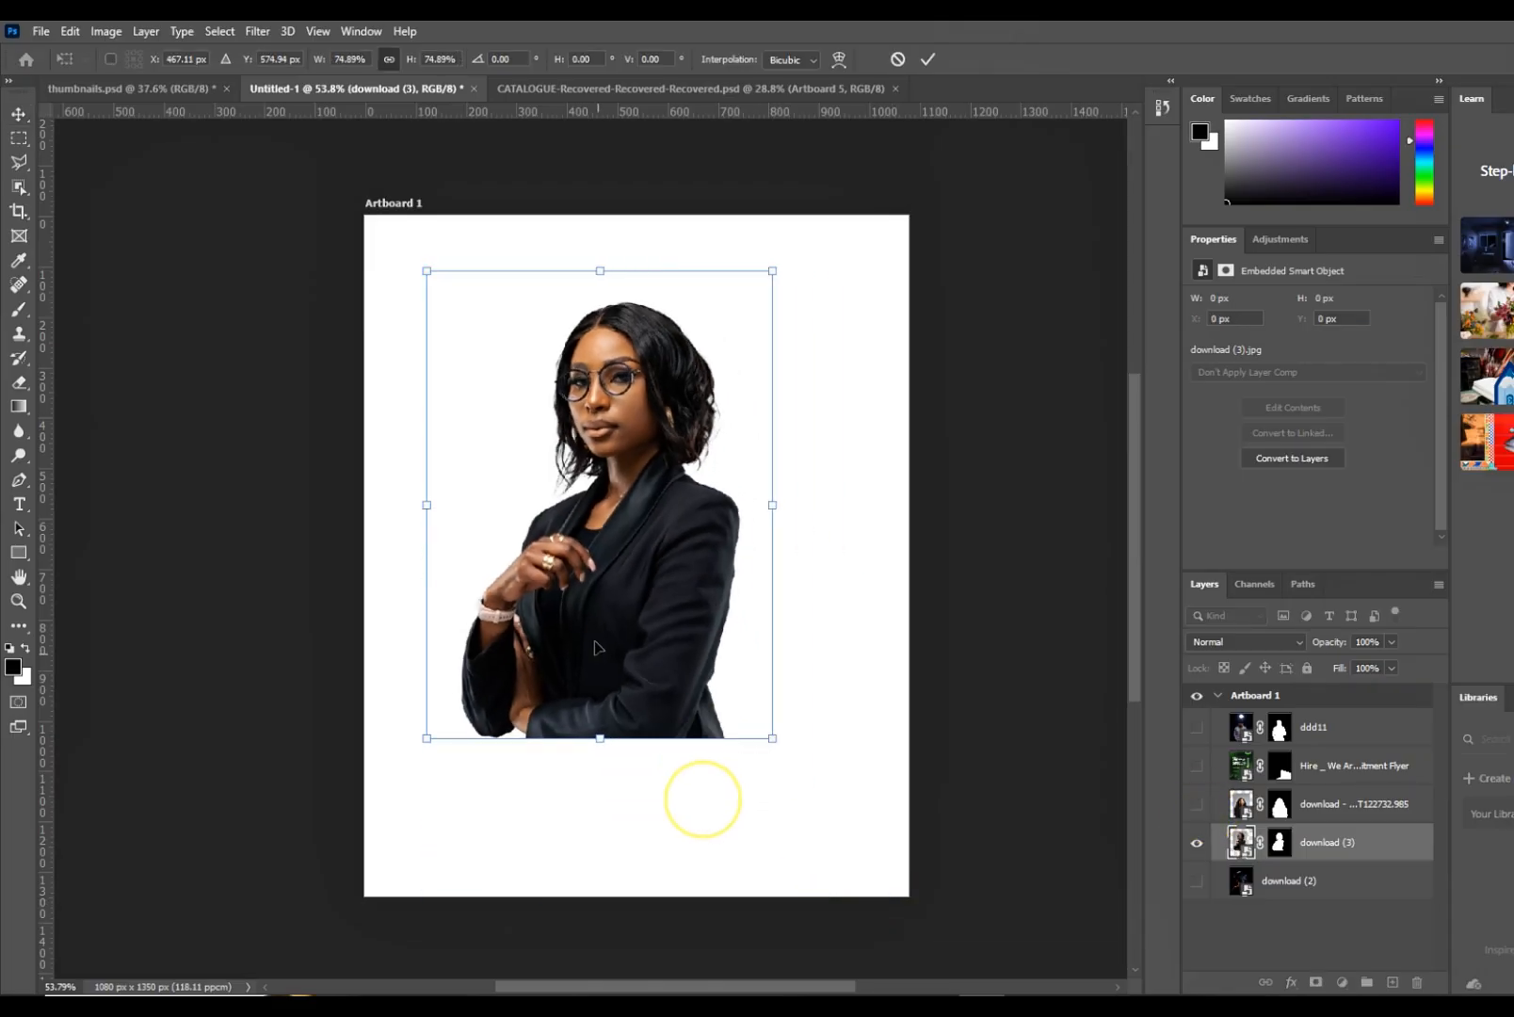
drag(594, 645, 569, 669)
click(928, 58)
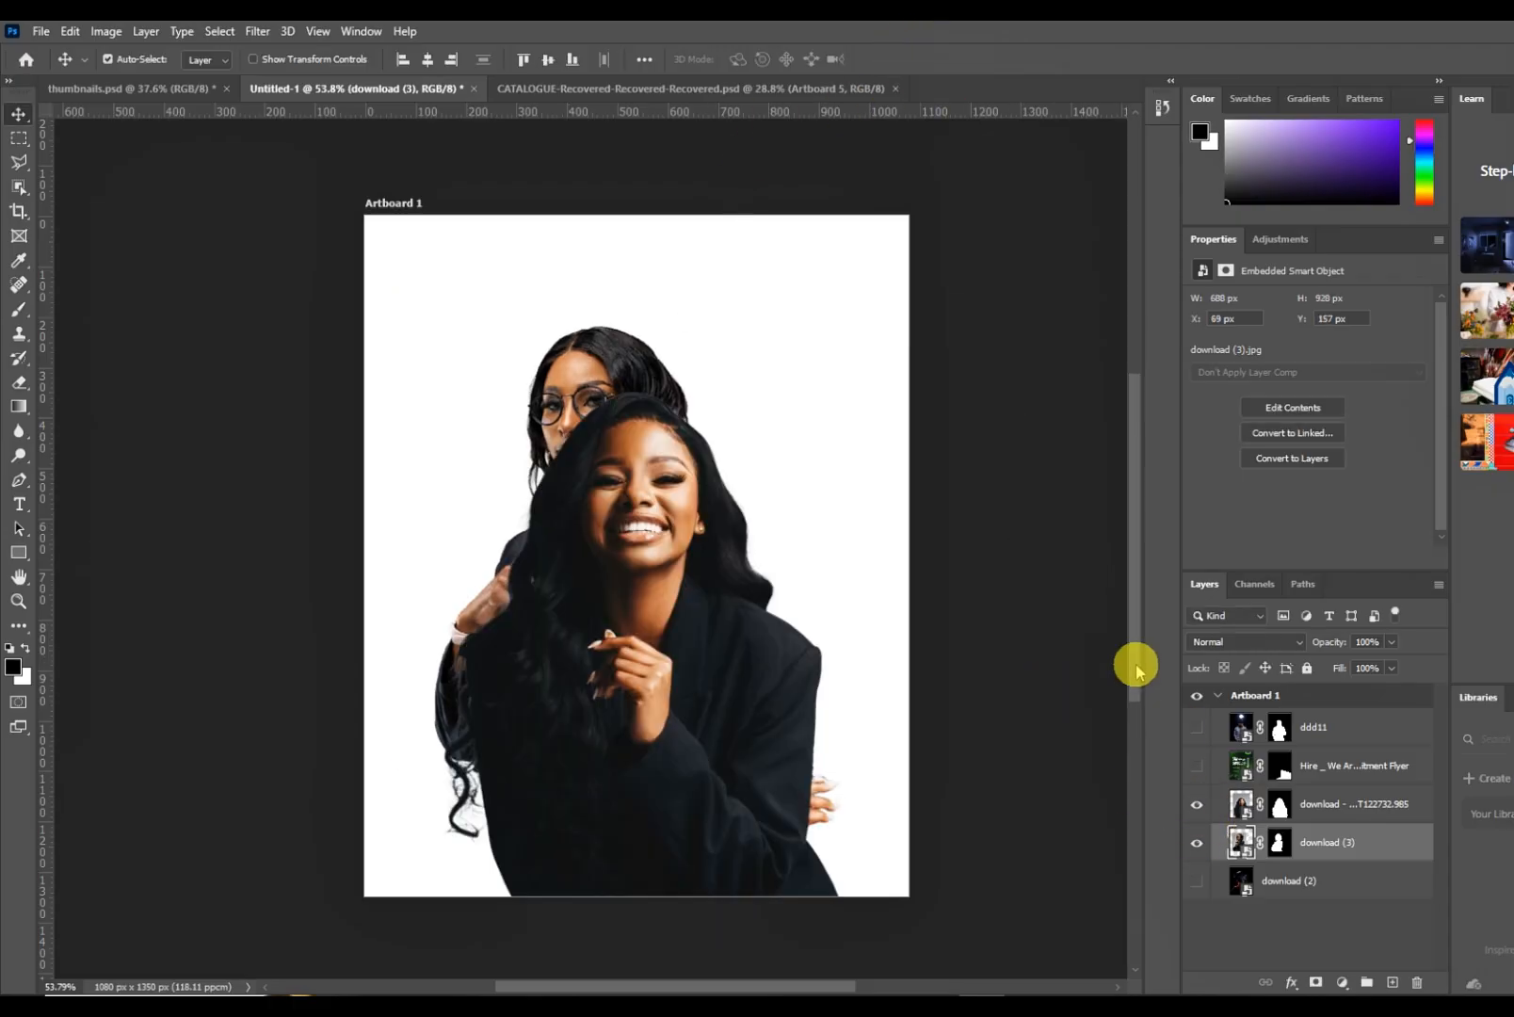
- Move the woman with glasses to the artboard's left side, partly behind the smiling woman, and select the smiling woman's layer
drag(647, 372, 549, 395)
click(705, 680)
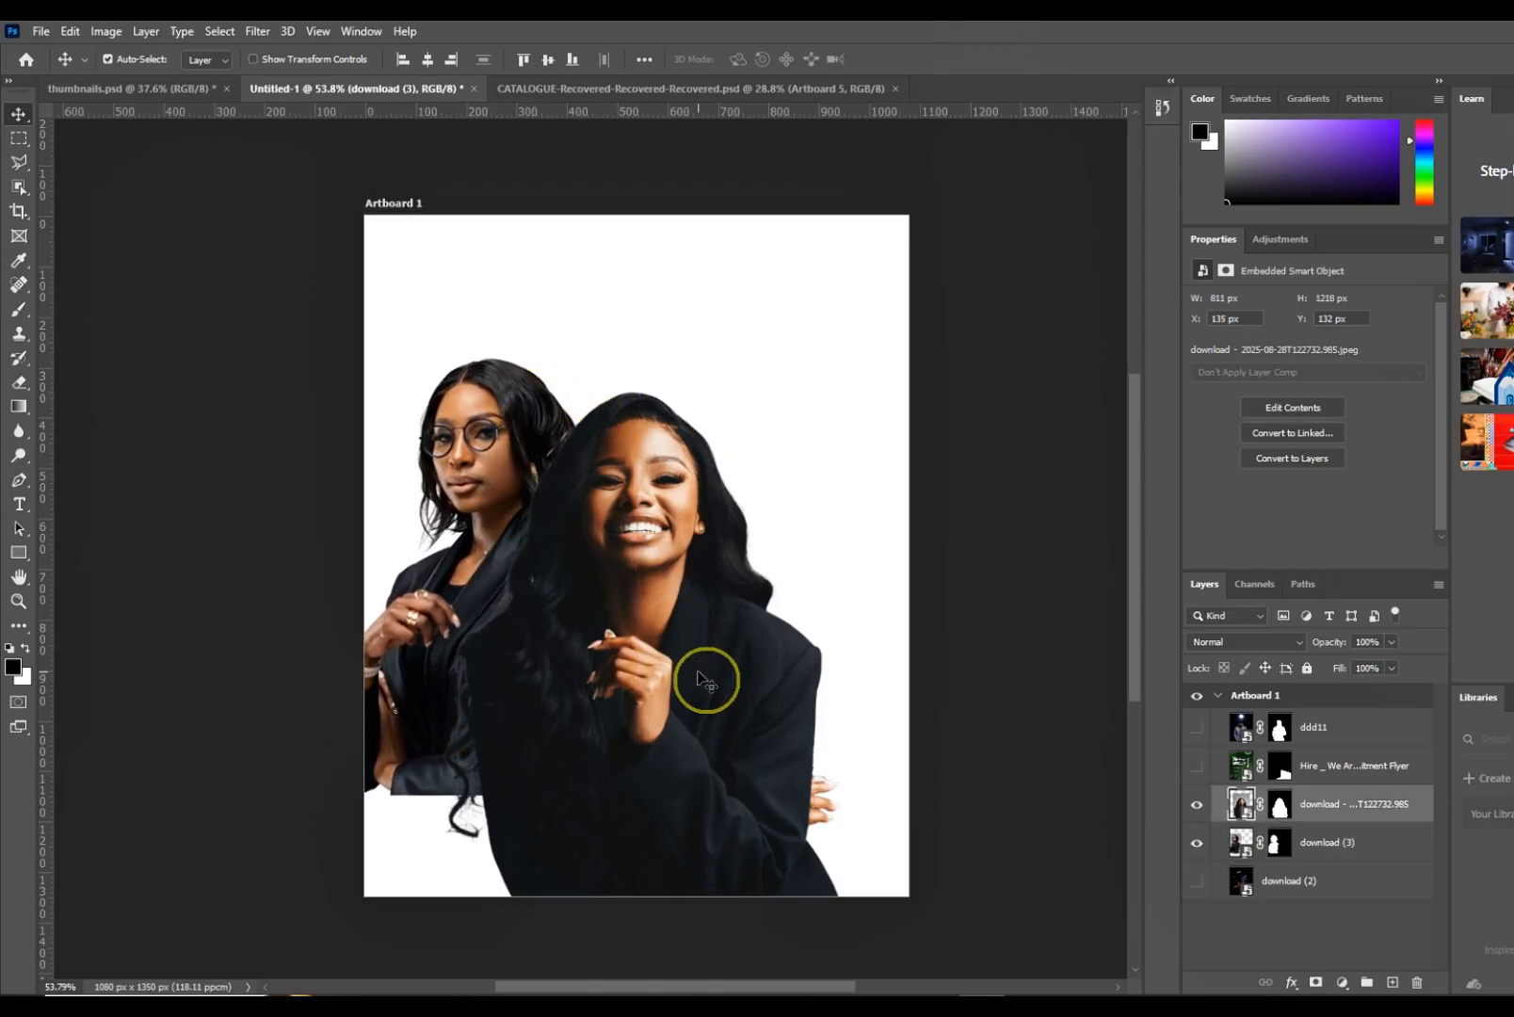
- Show the ddd11 layer, place the man on the artboard's right side, and reorder his layer below download (3)
click(1197, 727)
drag(581, 690, 711, 628)
drag(1242, 728, 1251, 862)
drag(860, 605, 869, 625)
- Scale the man's cutout to about 106% with a rotation of about 1.4°, and move it to about X 270 px, Y -76 px
key(ctrl+t)
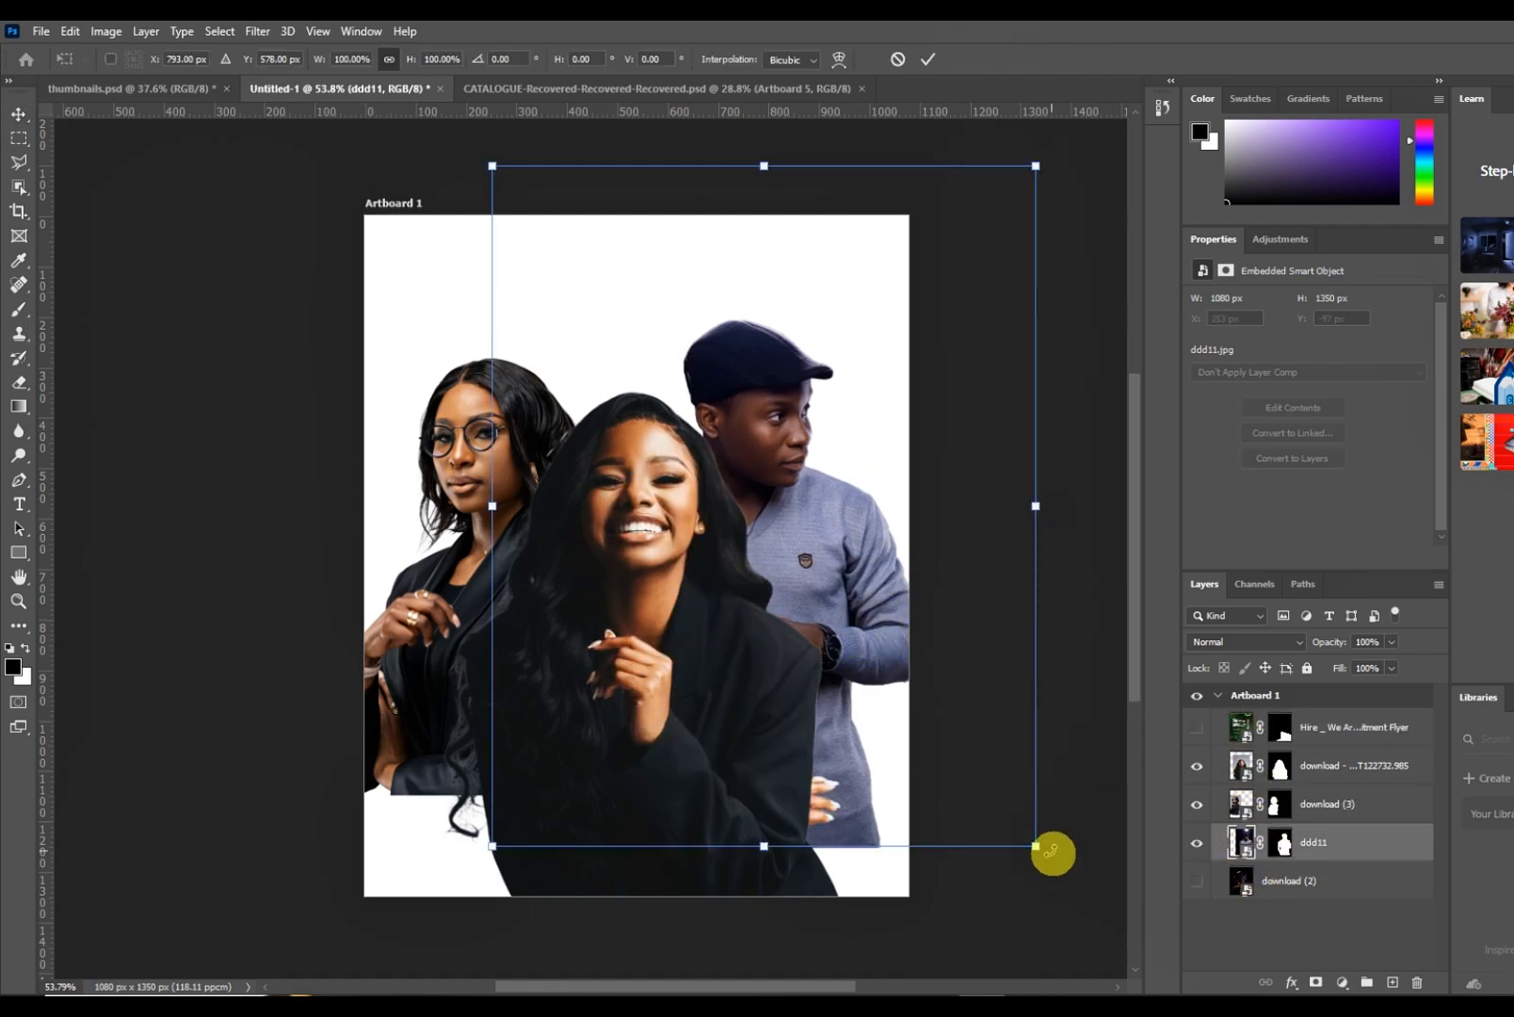
drag(1048, 851, 1072, 890)
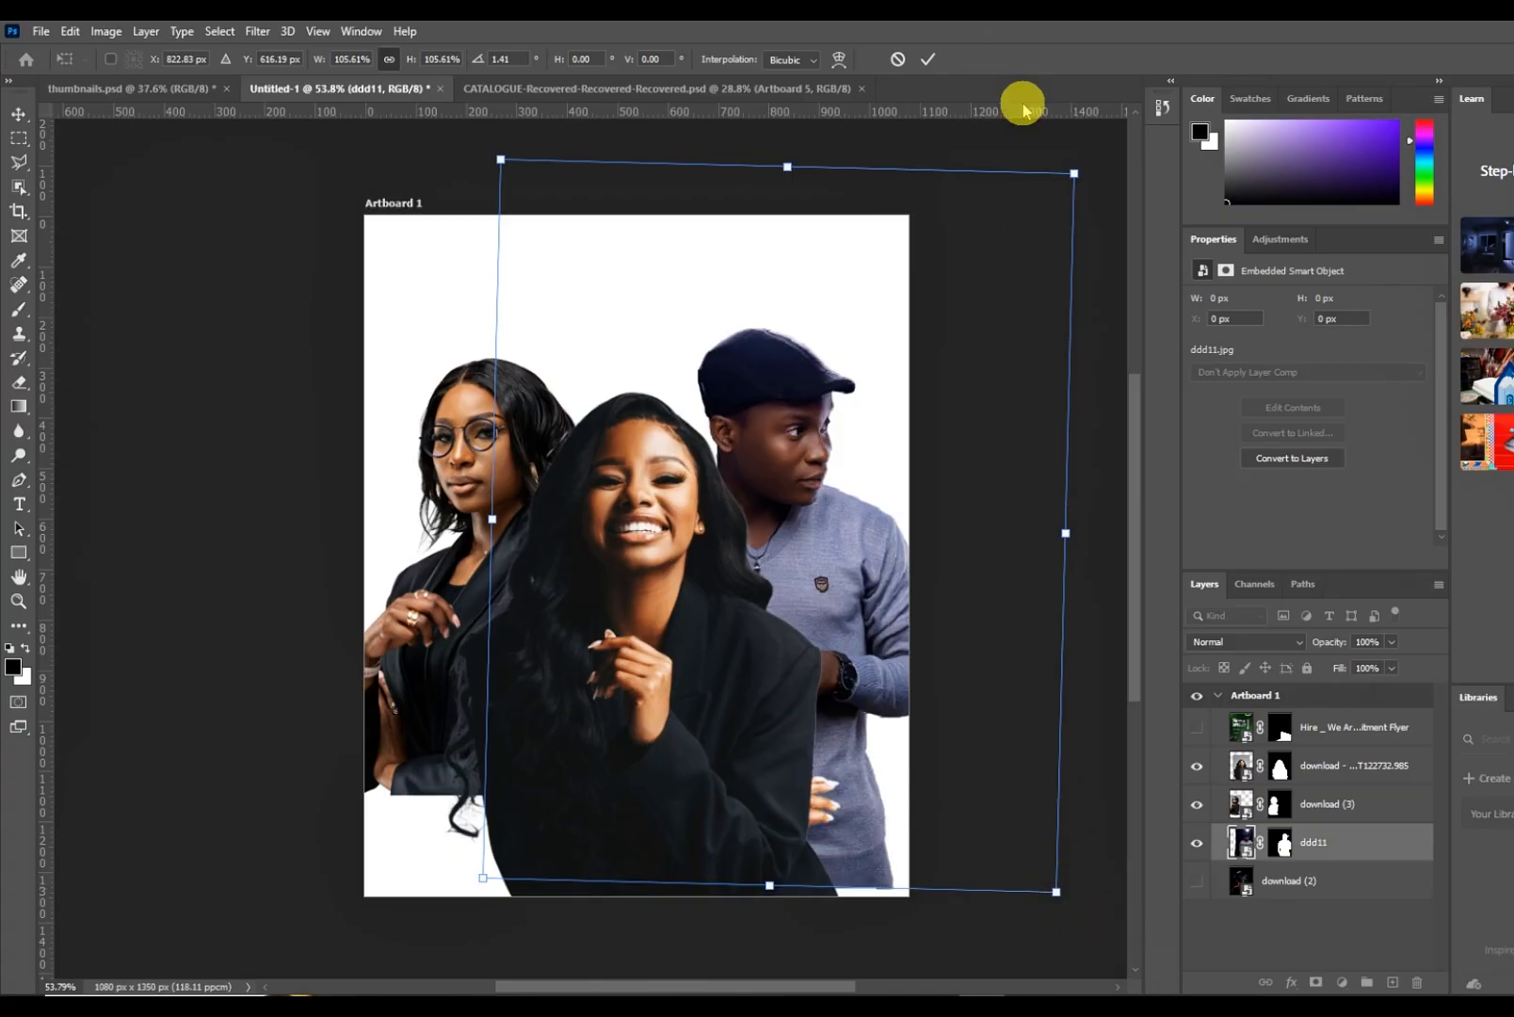
click(930, 58)
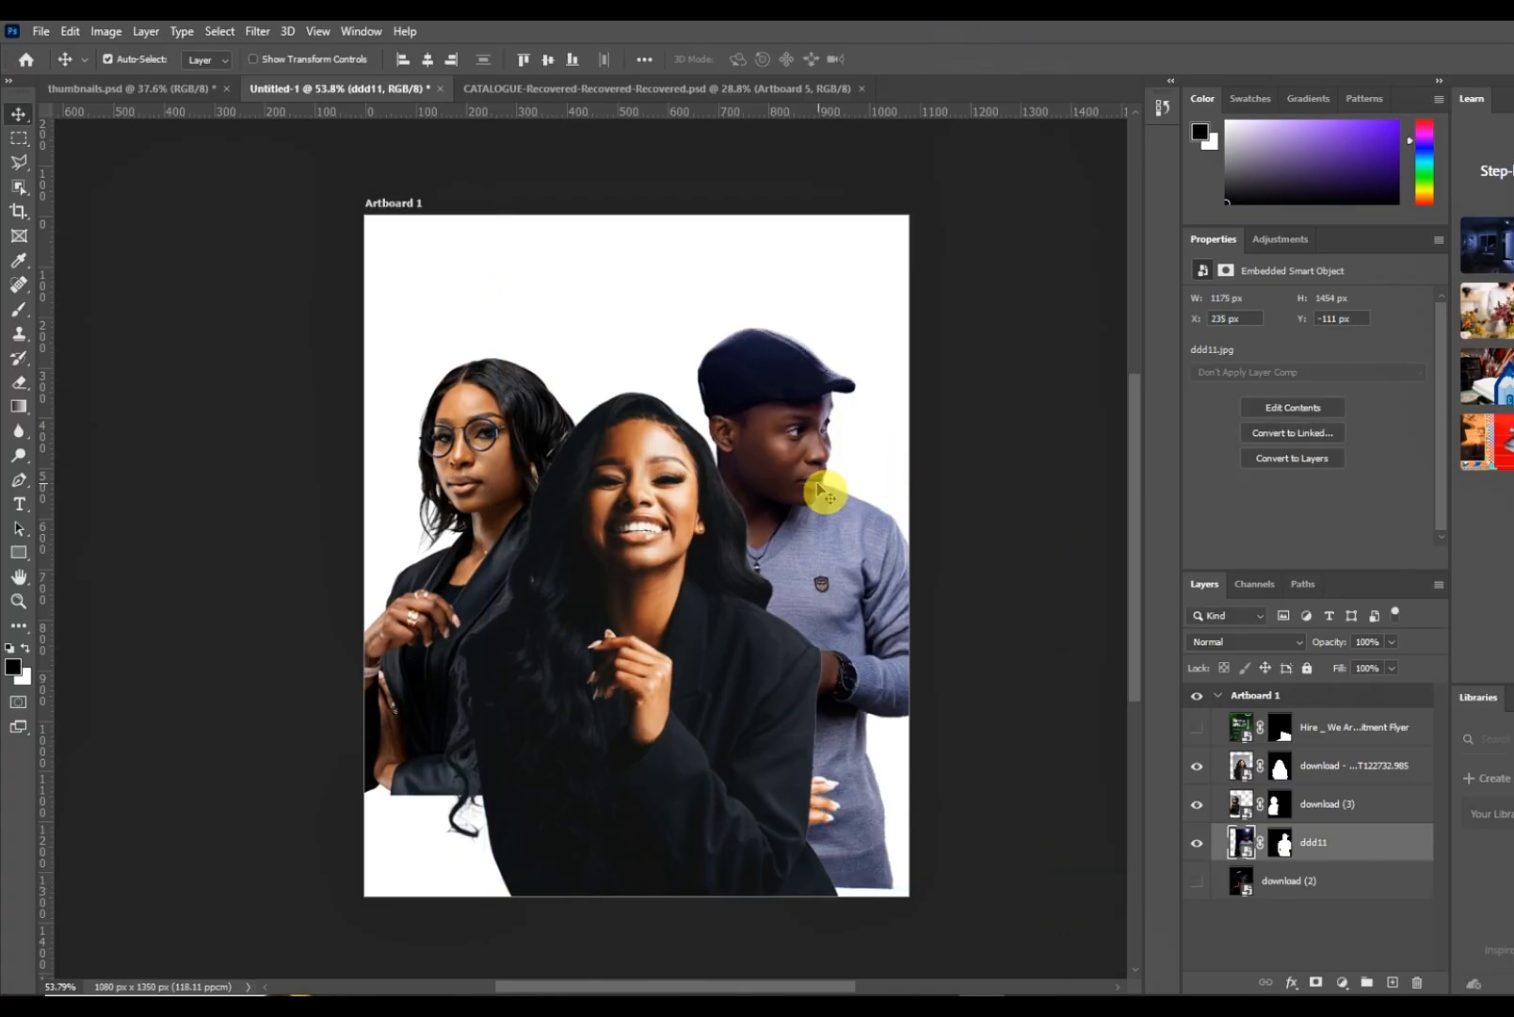
drag(820, 490, 835, 507)
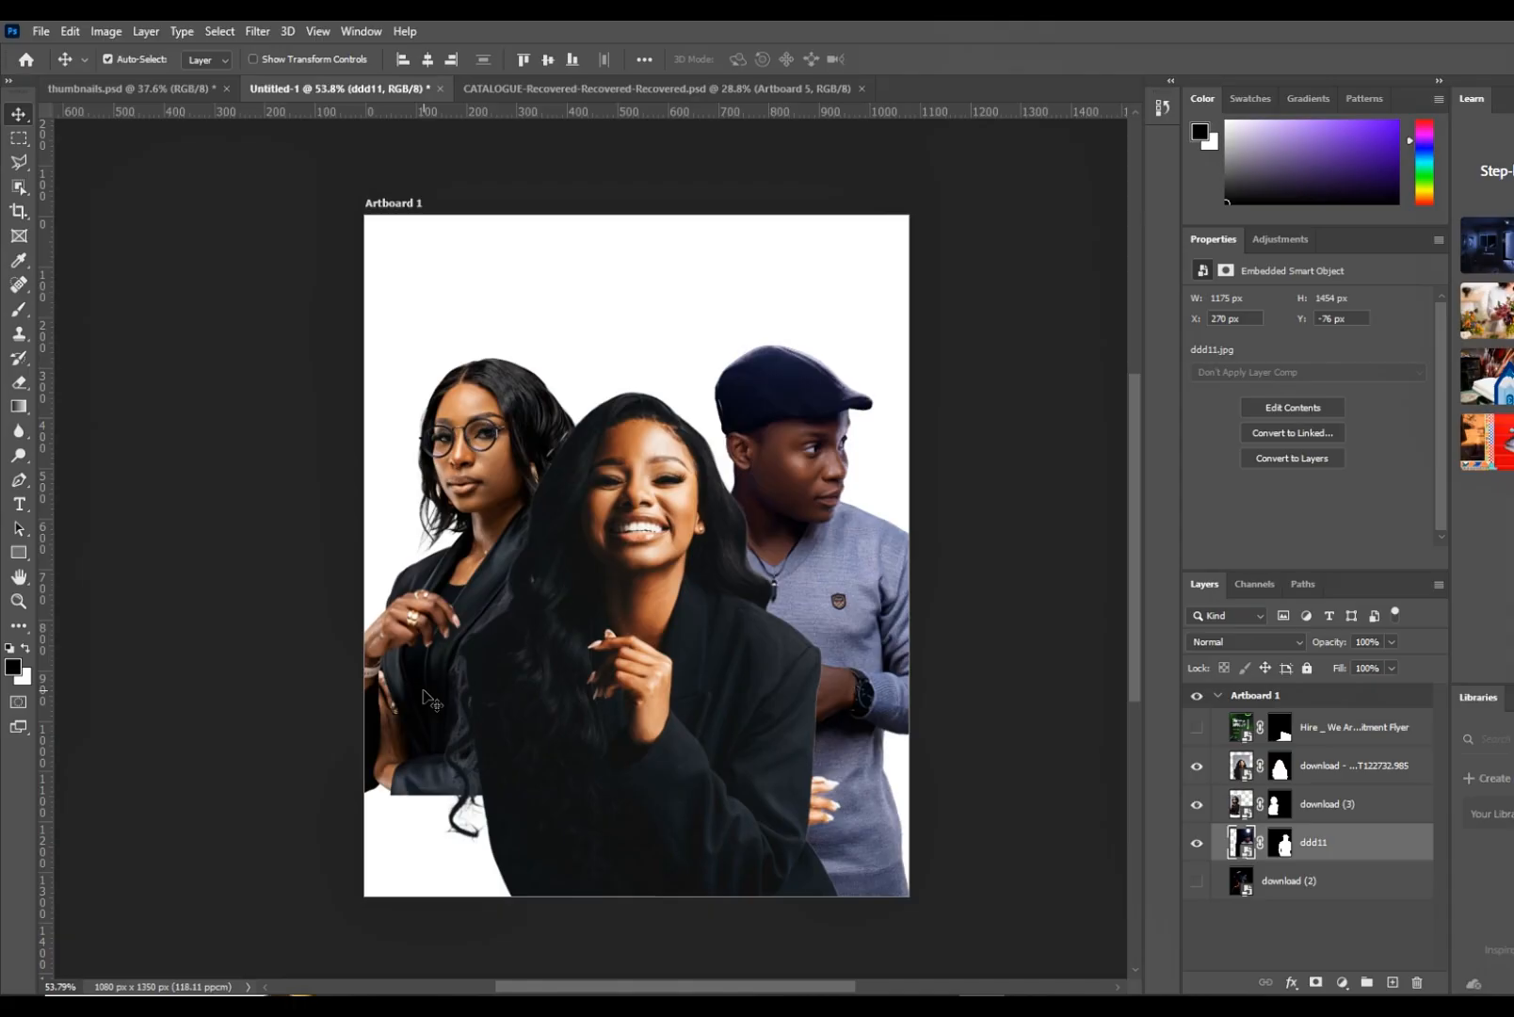
- Start painting on the man's ddd11 smart object with the Brush tool and accept rasterizing it
click(19, 309)
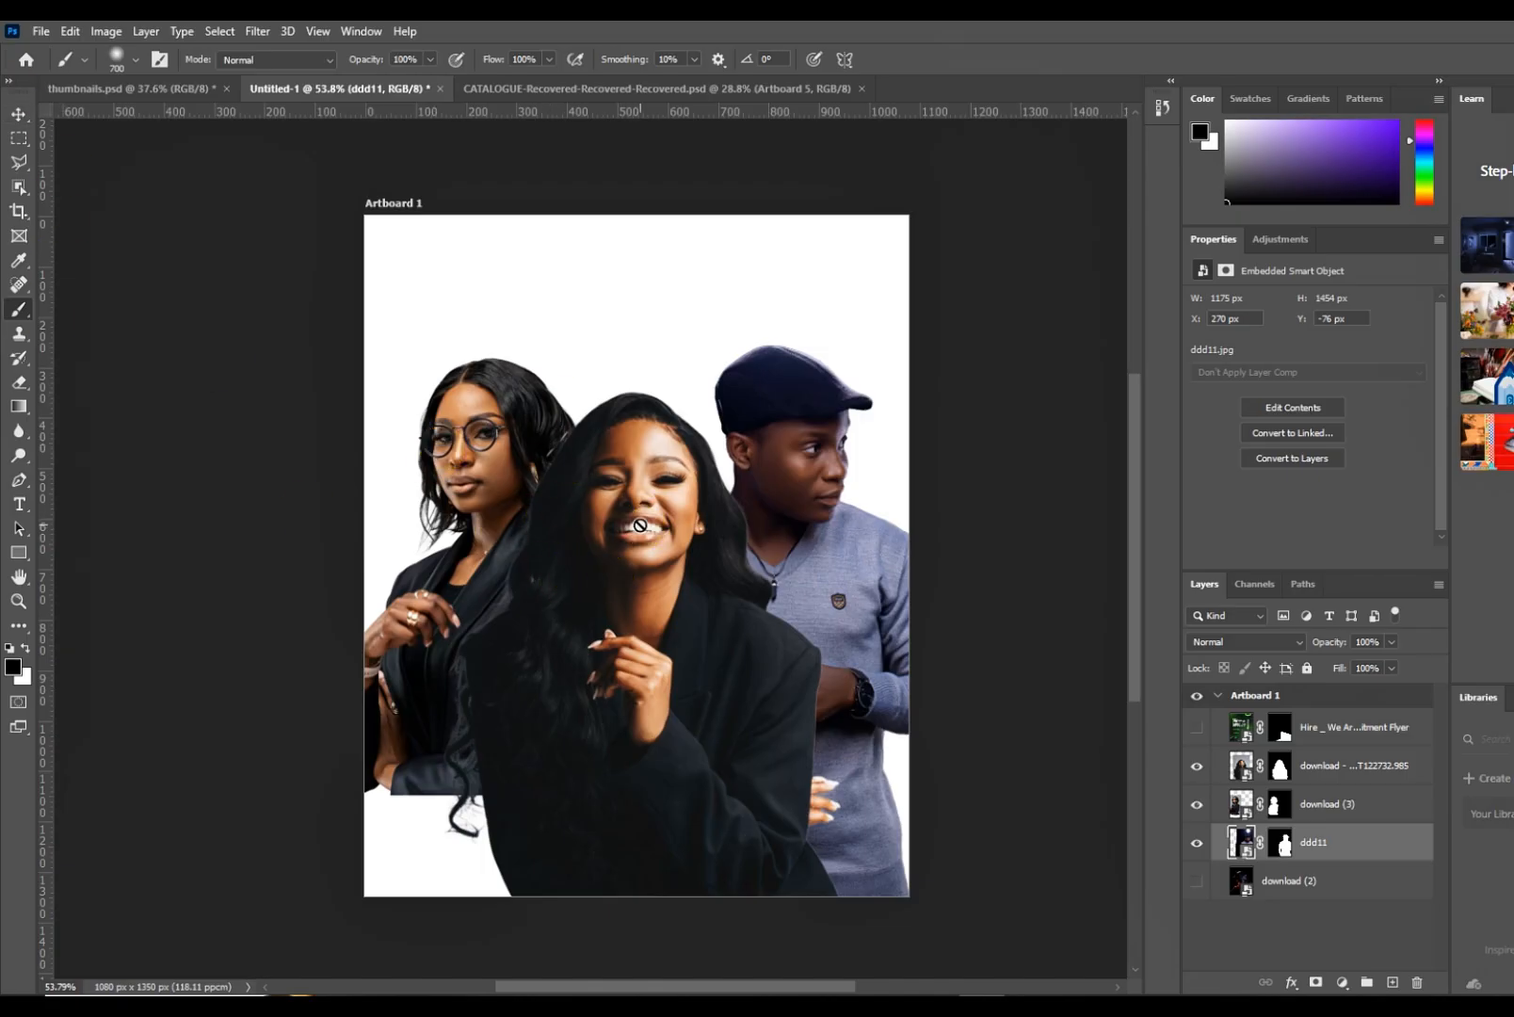
click(778, 452)
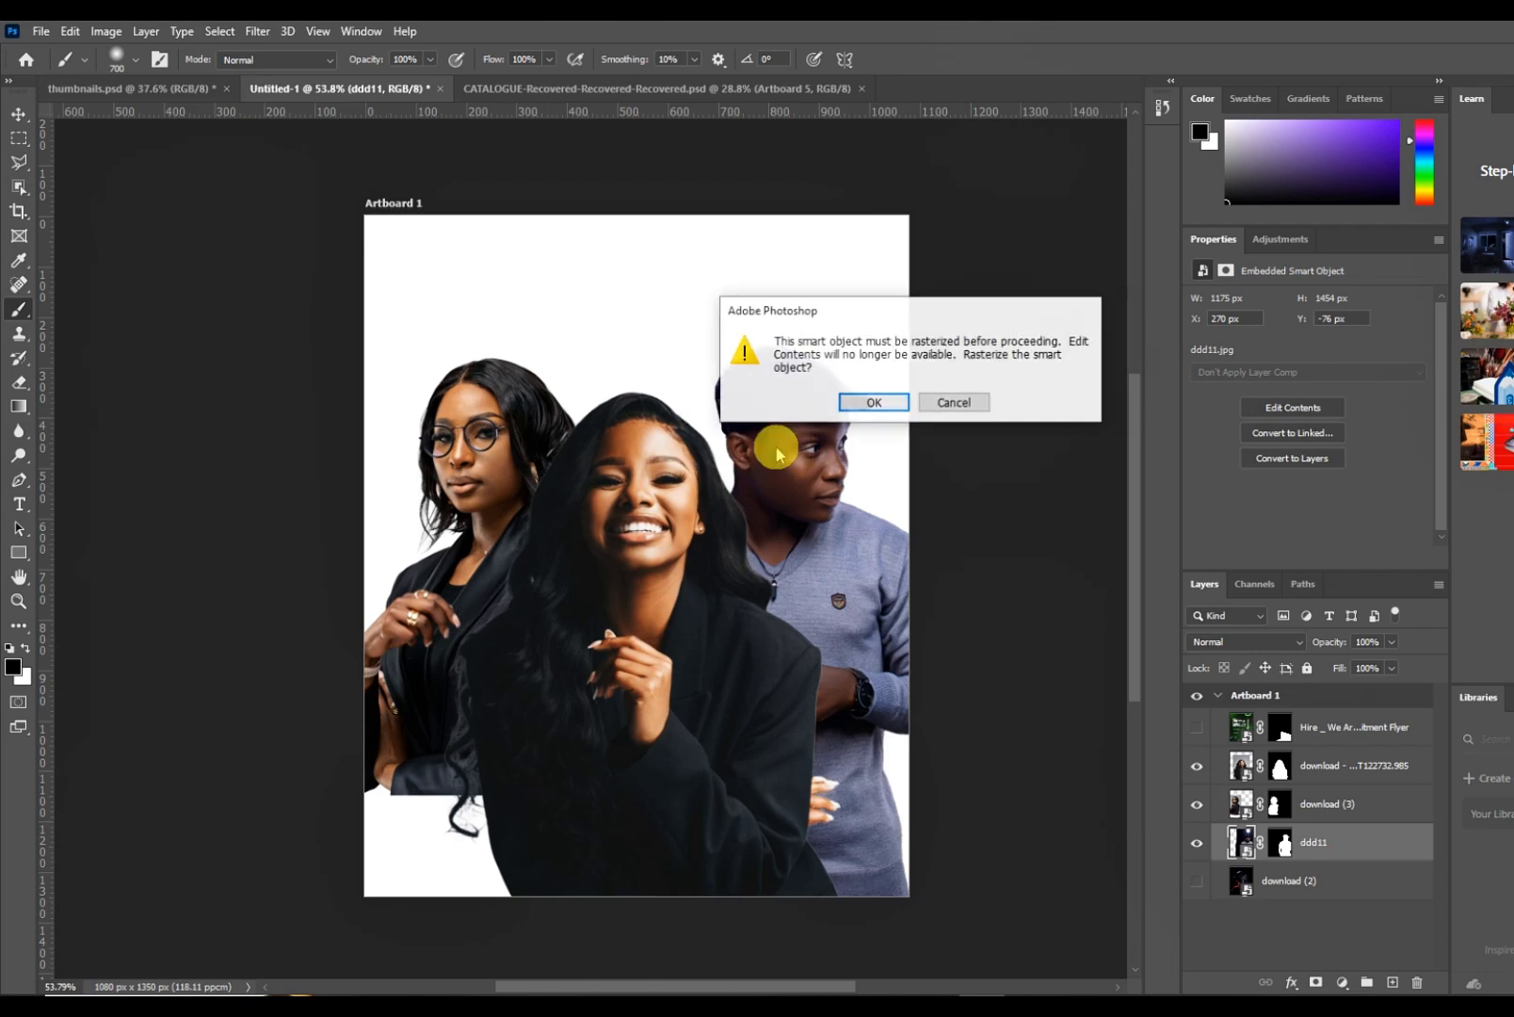
click(850, 403)
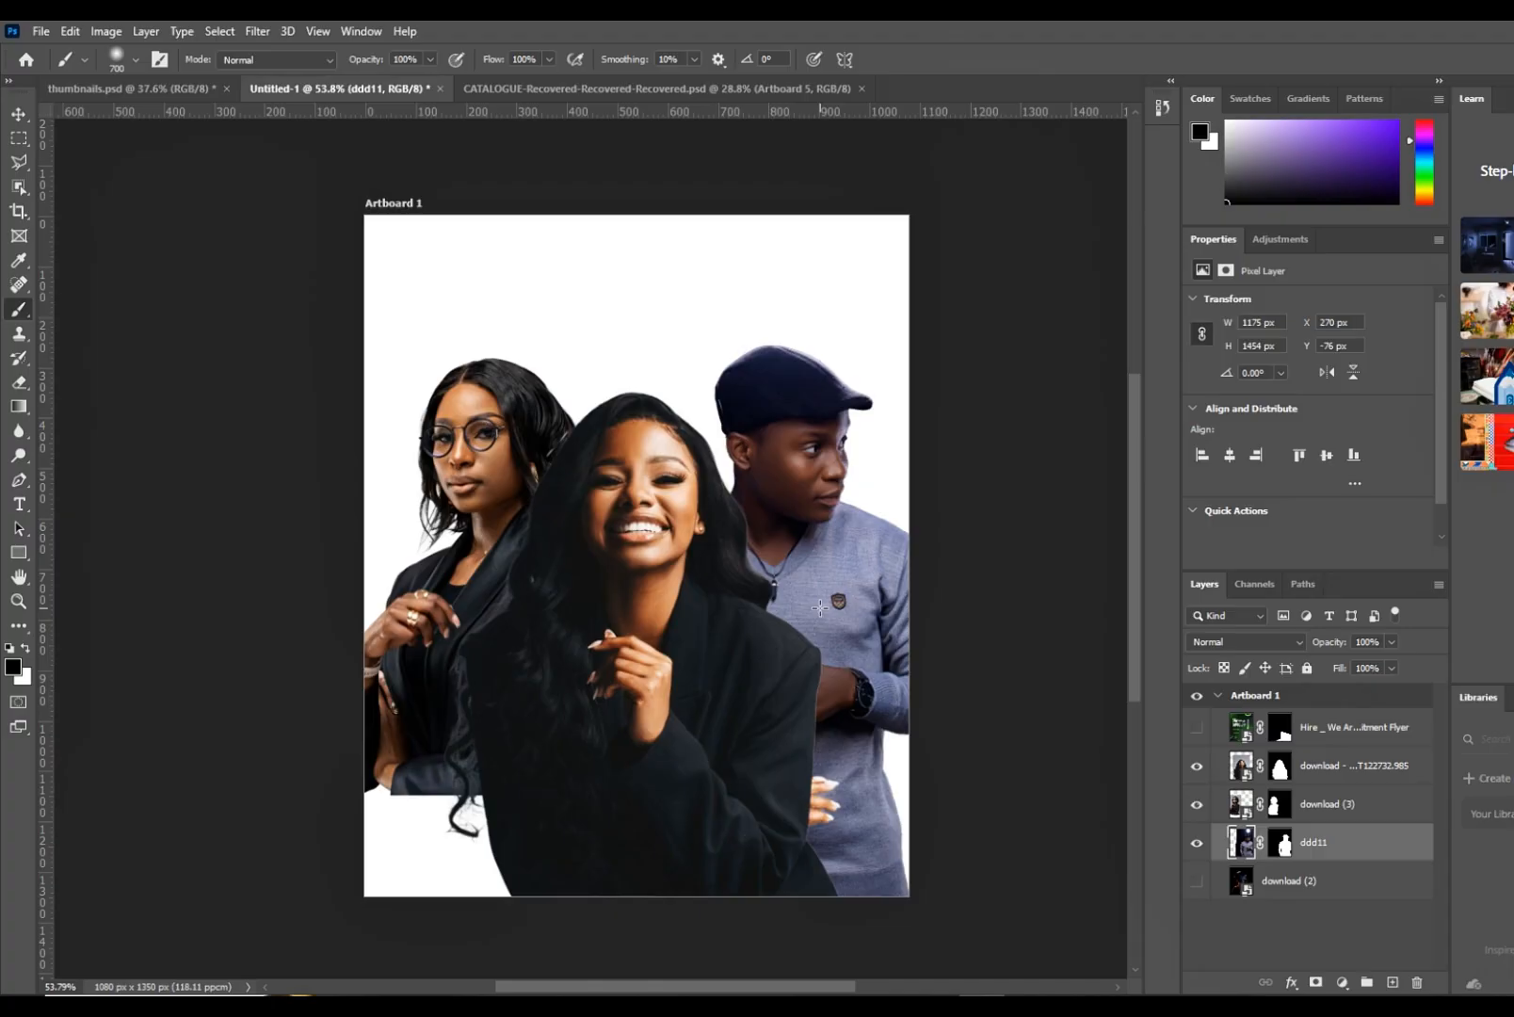
- Select the smiling woman's layer and rasterize its smart object by starting to paint on it with the Brush tool
click(18, 114)
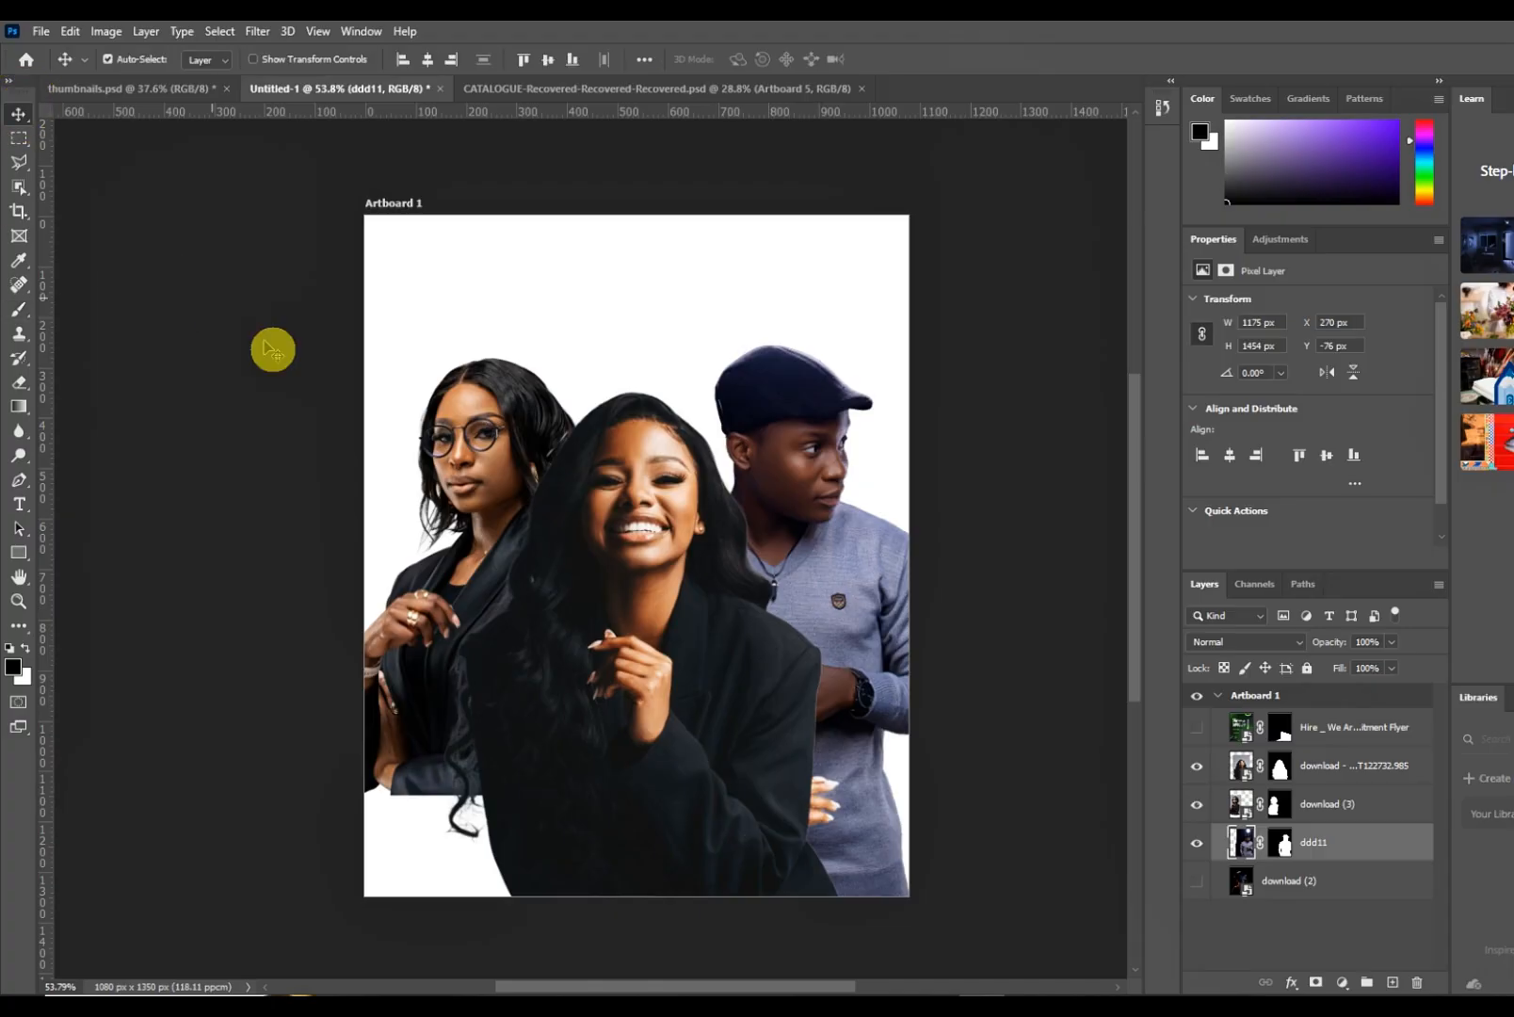
click(584, 480)
click(16, 315)
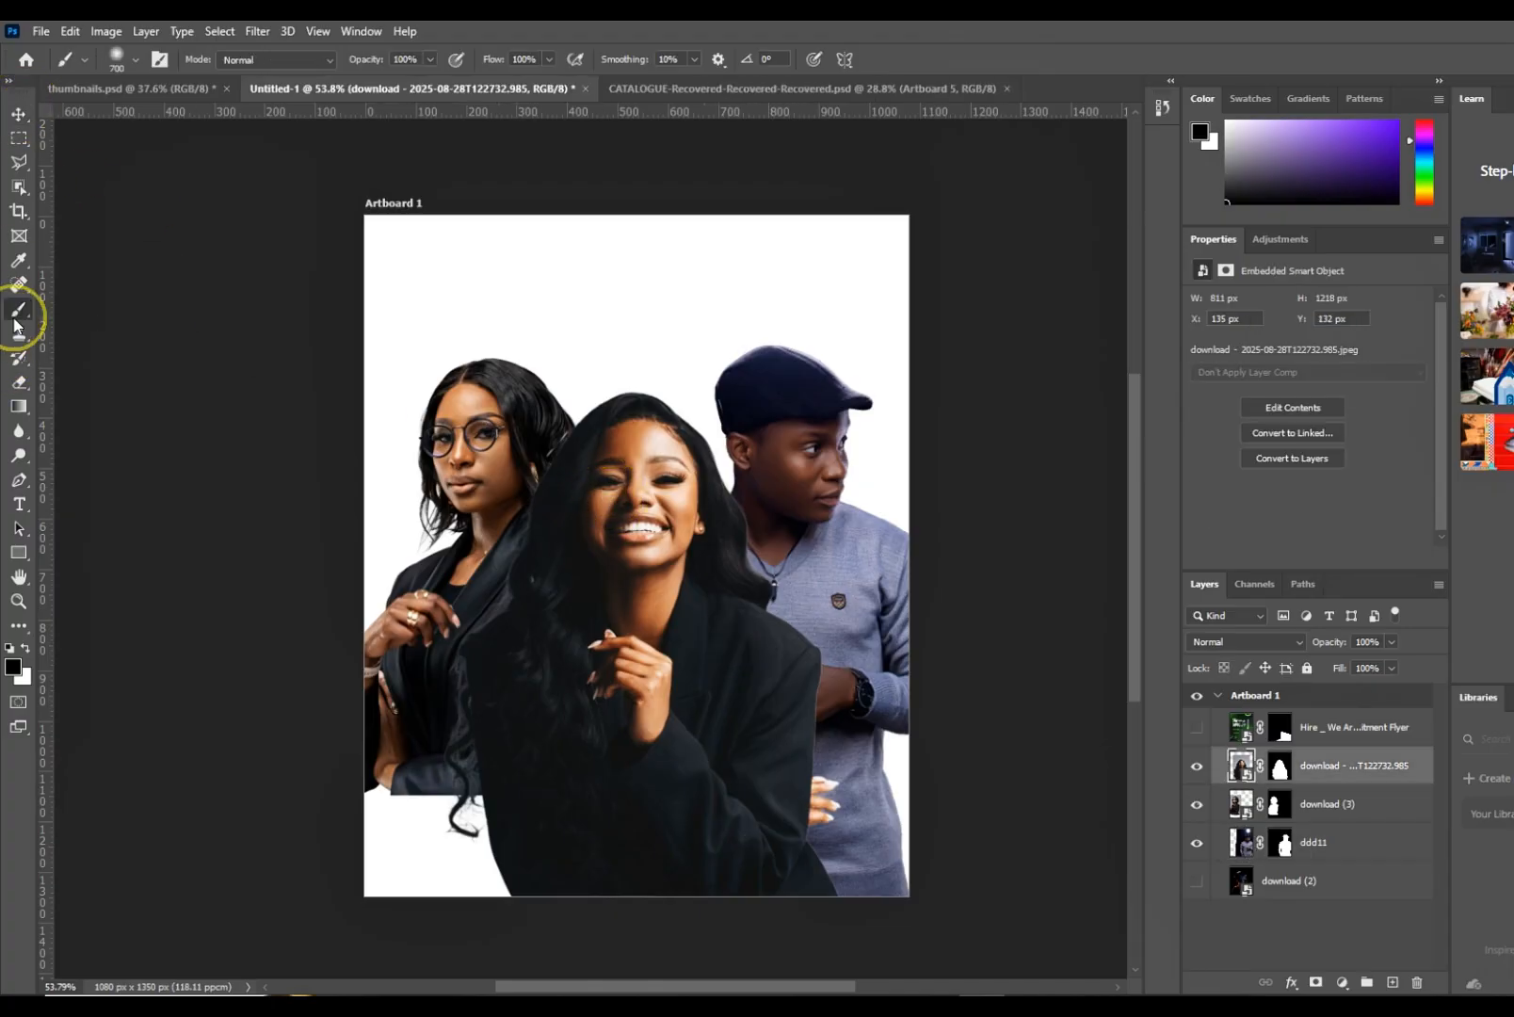
click(641, 430)
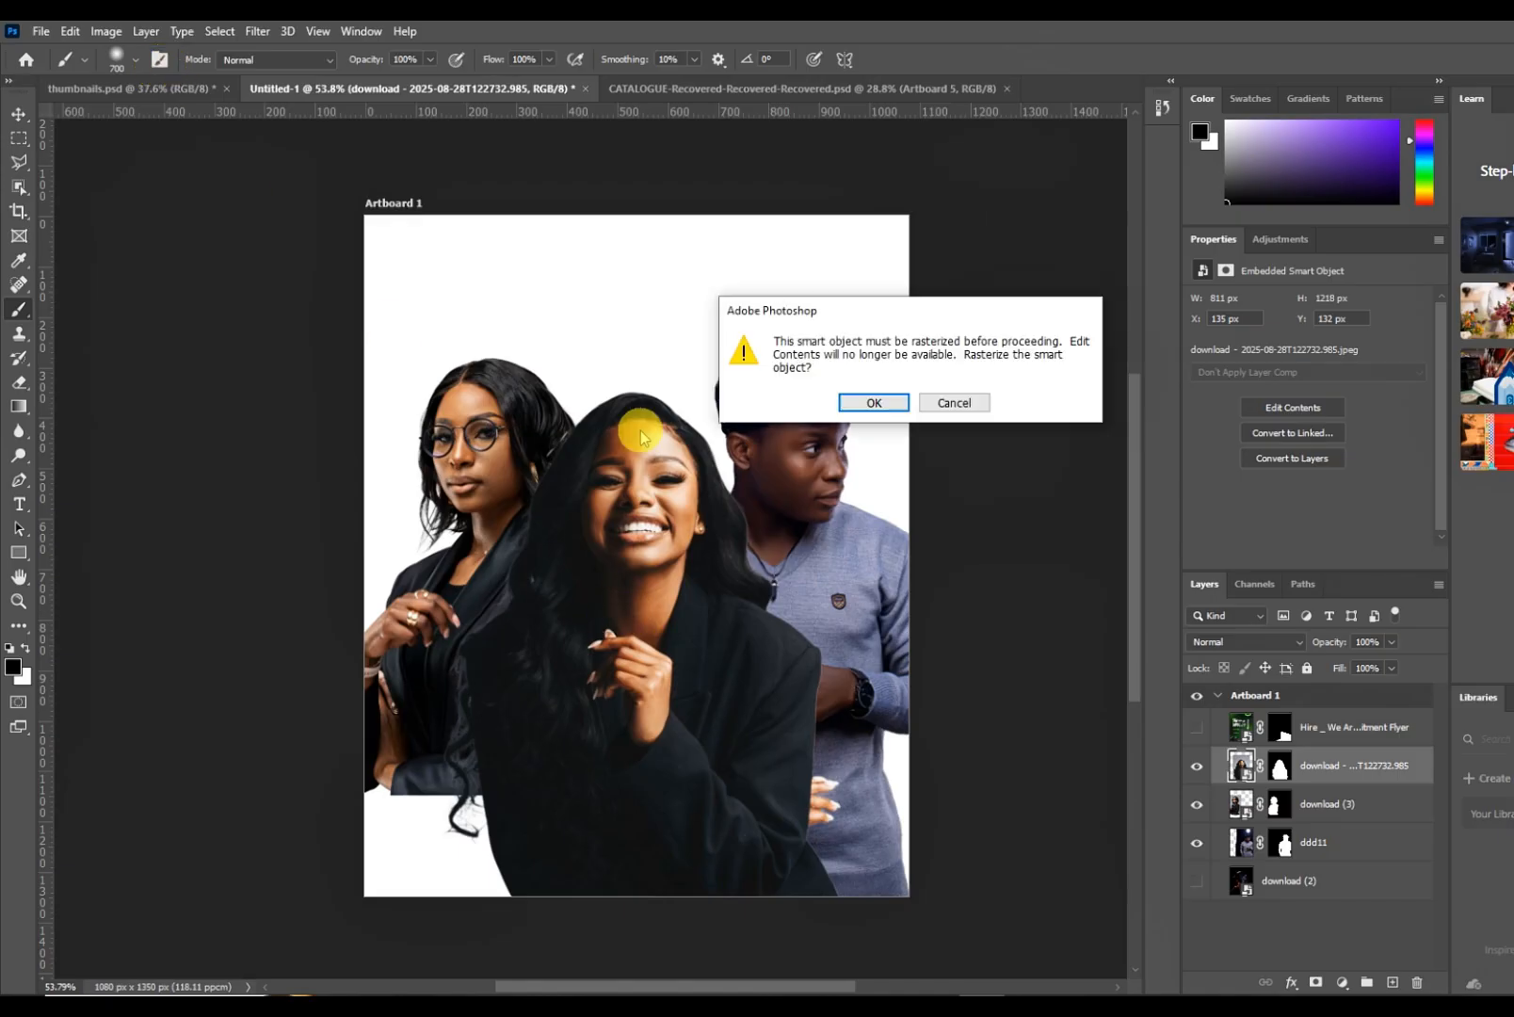
click(848, 404)
- Set the brush mode to Behind and switch back to the Move tool
click(257, 60)
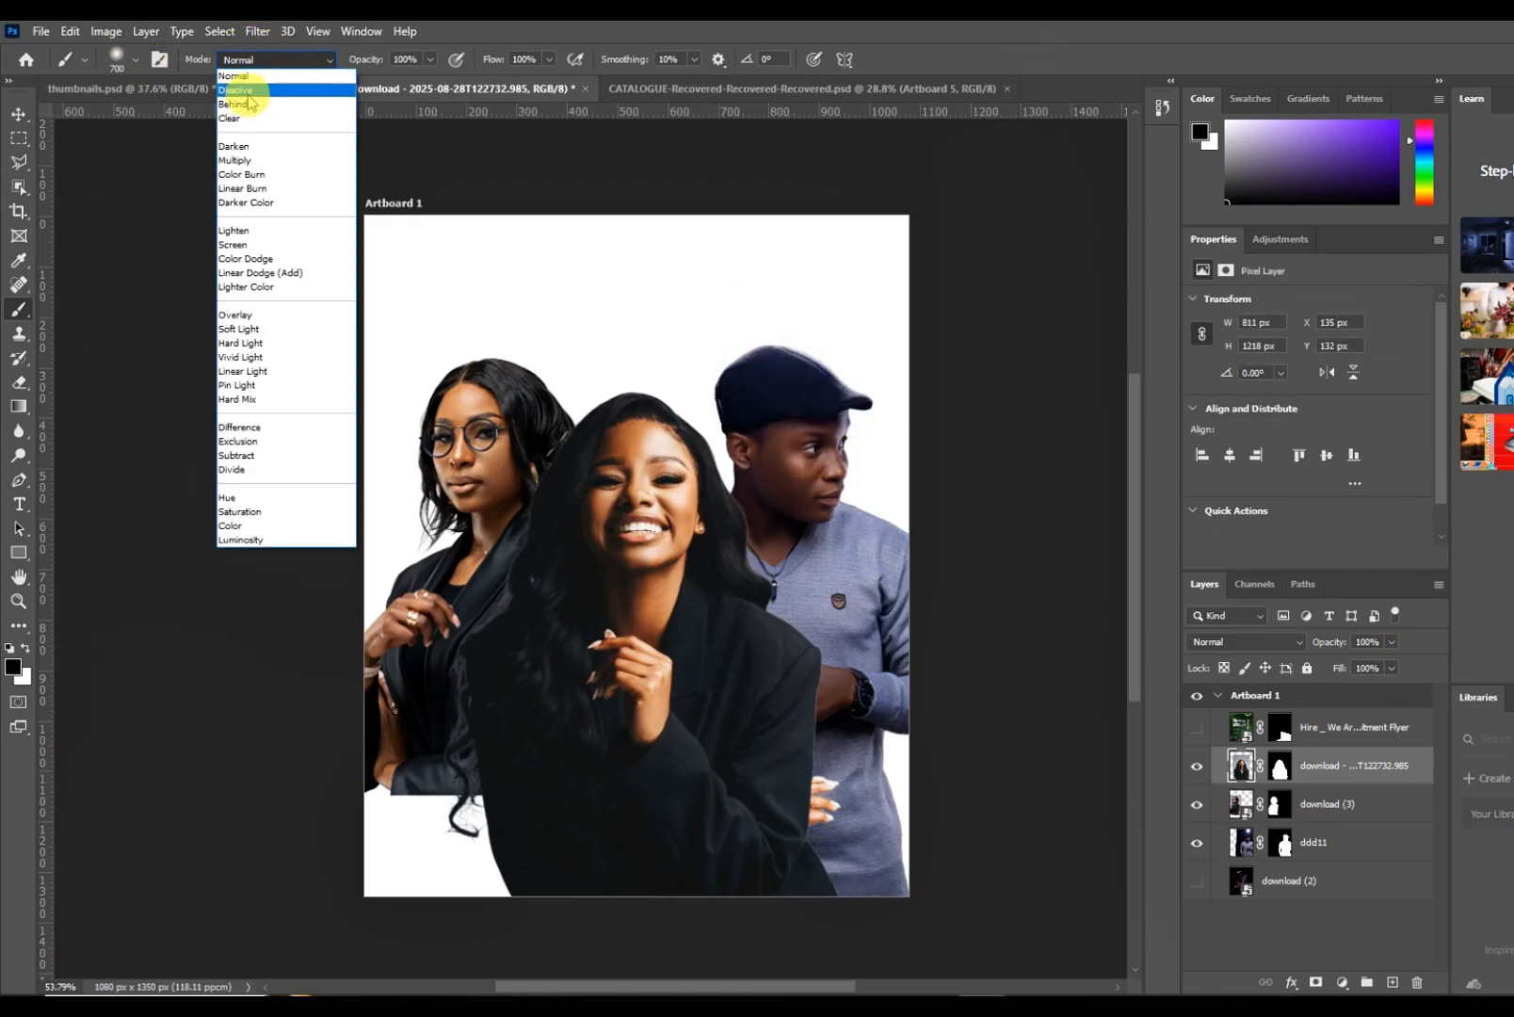
click(243, 106)
click(17, 114)
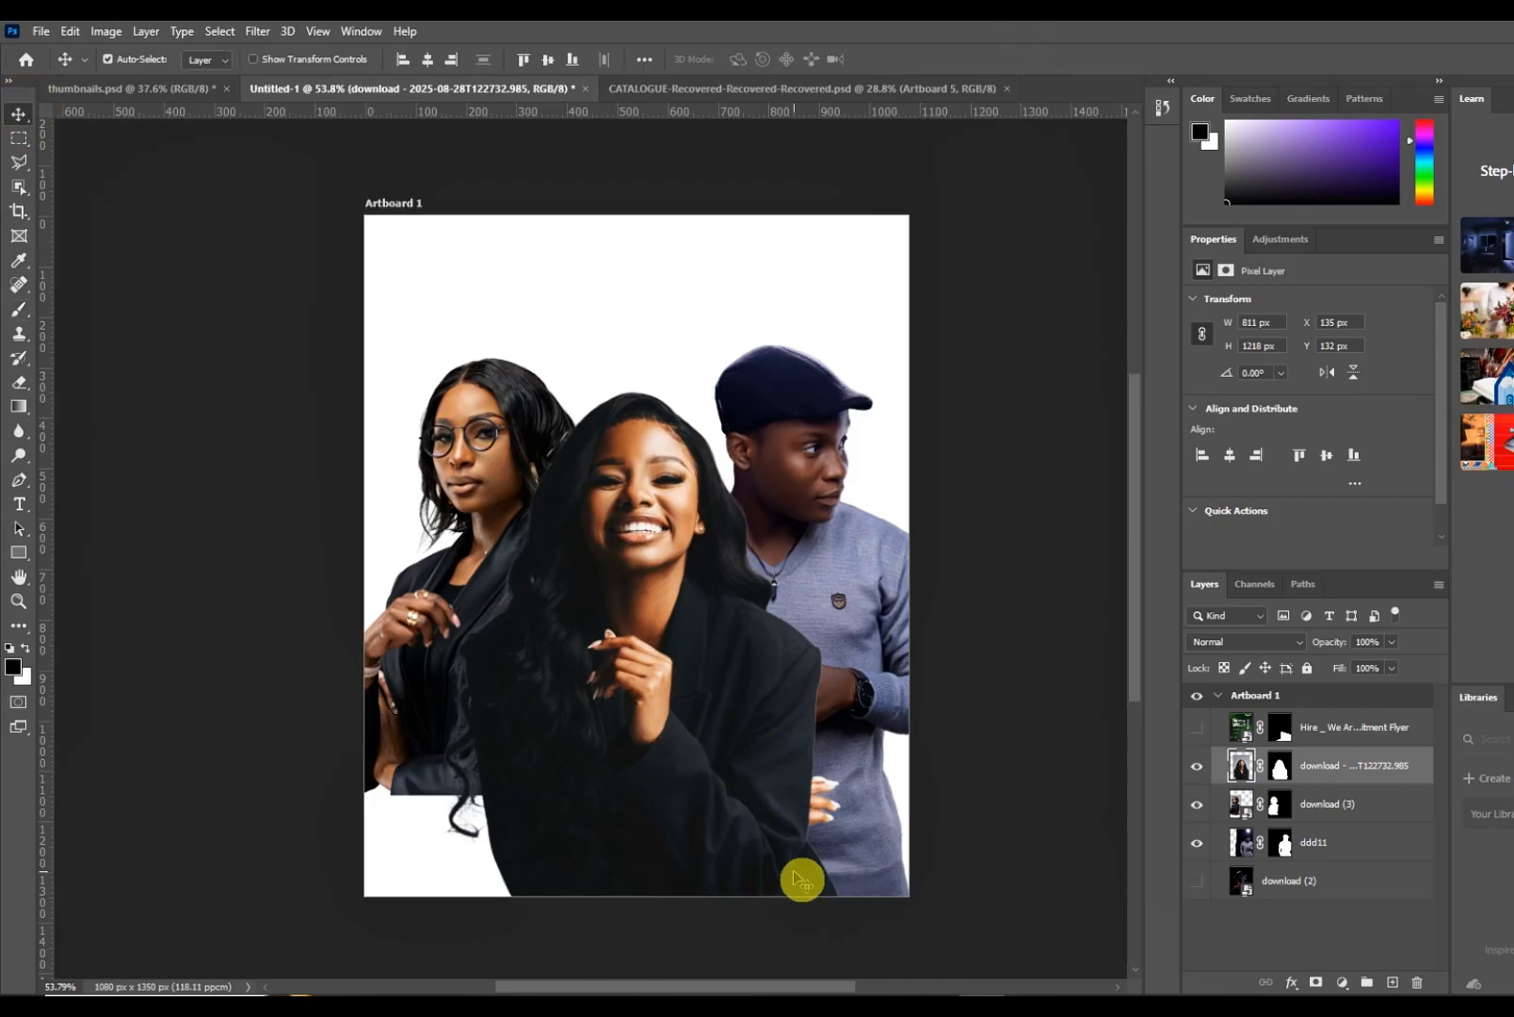
- Place the blurred orange arch background image from the Downloads folder at full artboard size and stack its layer directly below ddd11
click(299, 997)
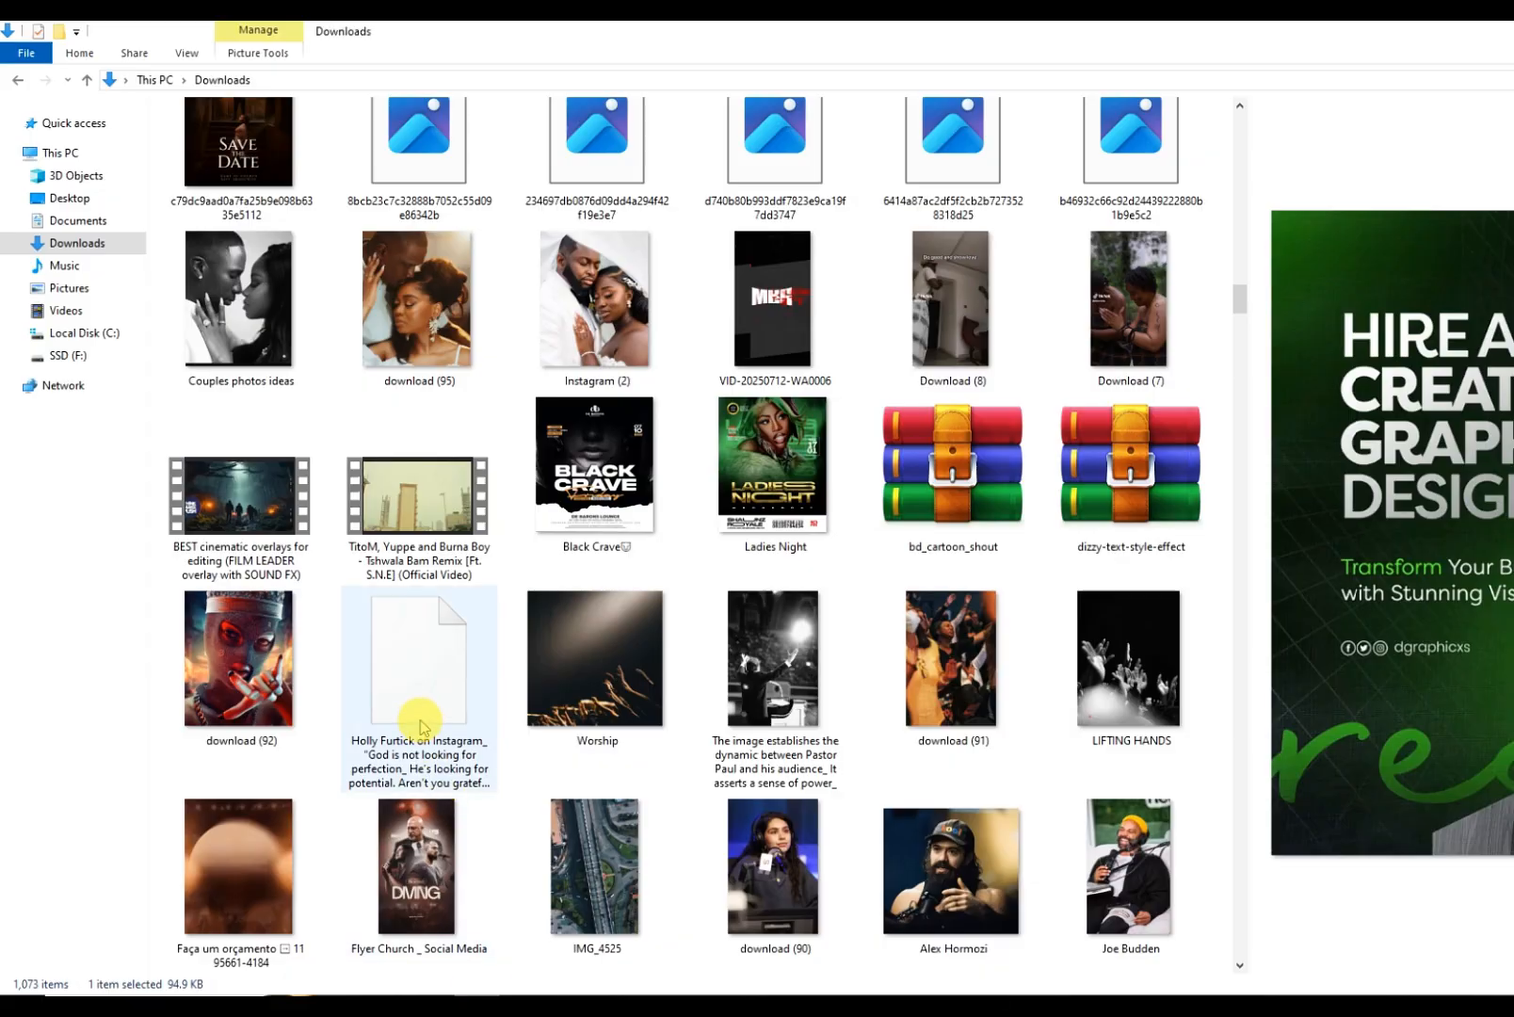
click(232, 888)
drag(218, 885, 638, 705)
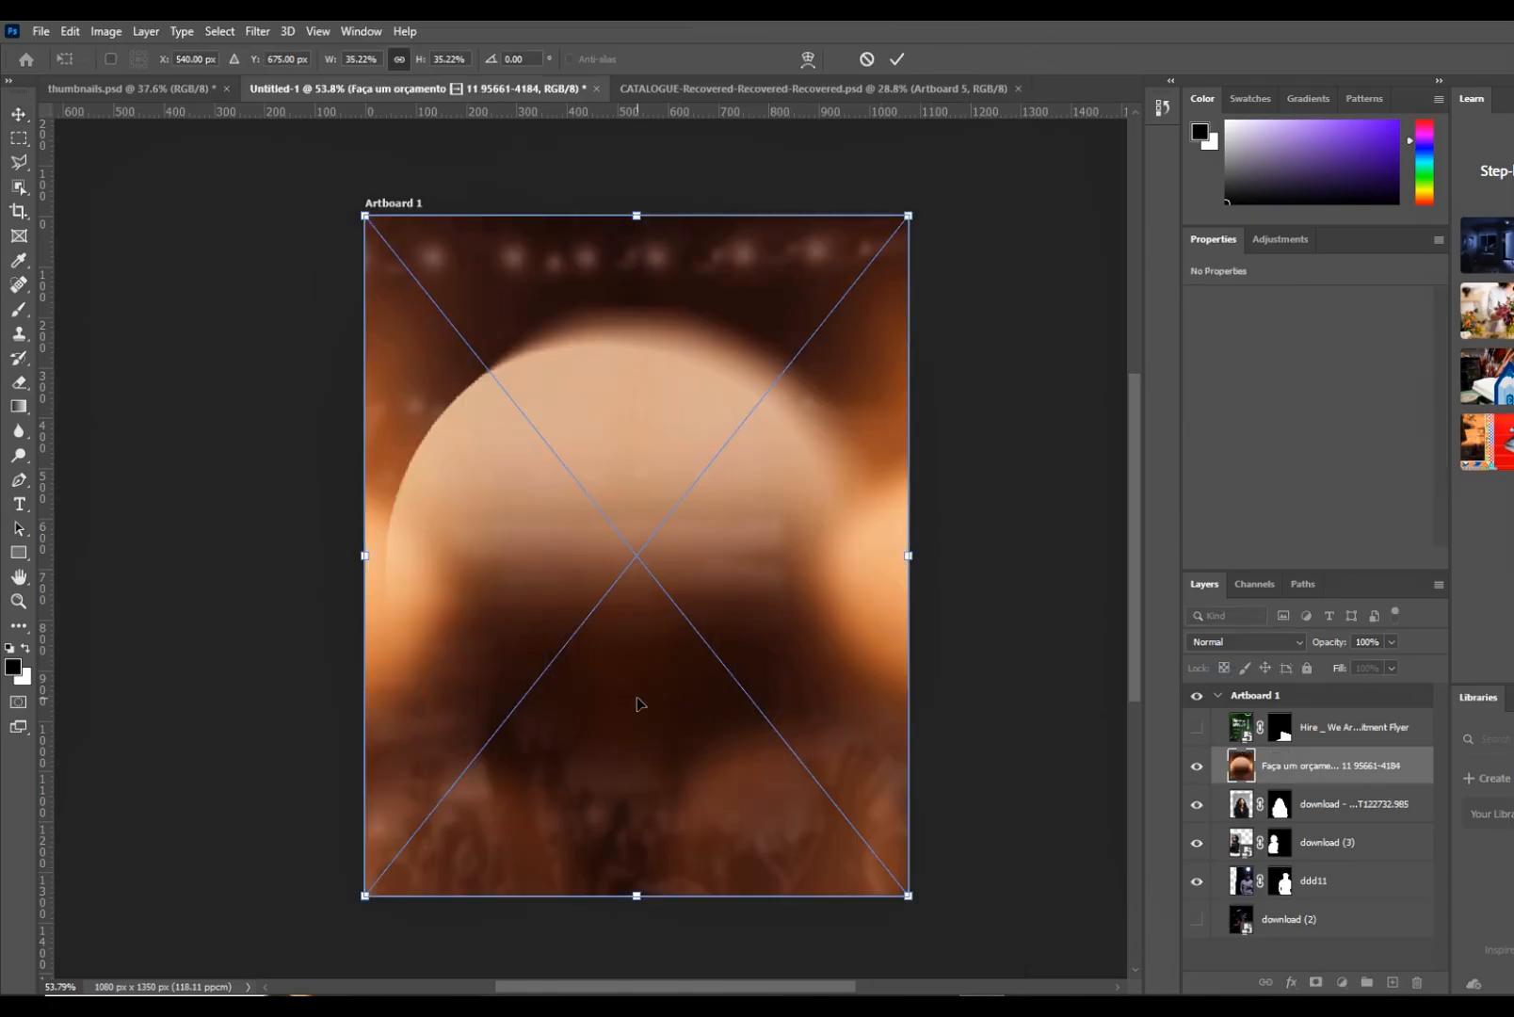
click(898, 60)
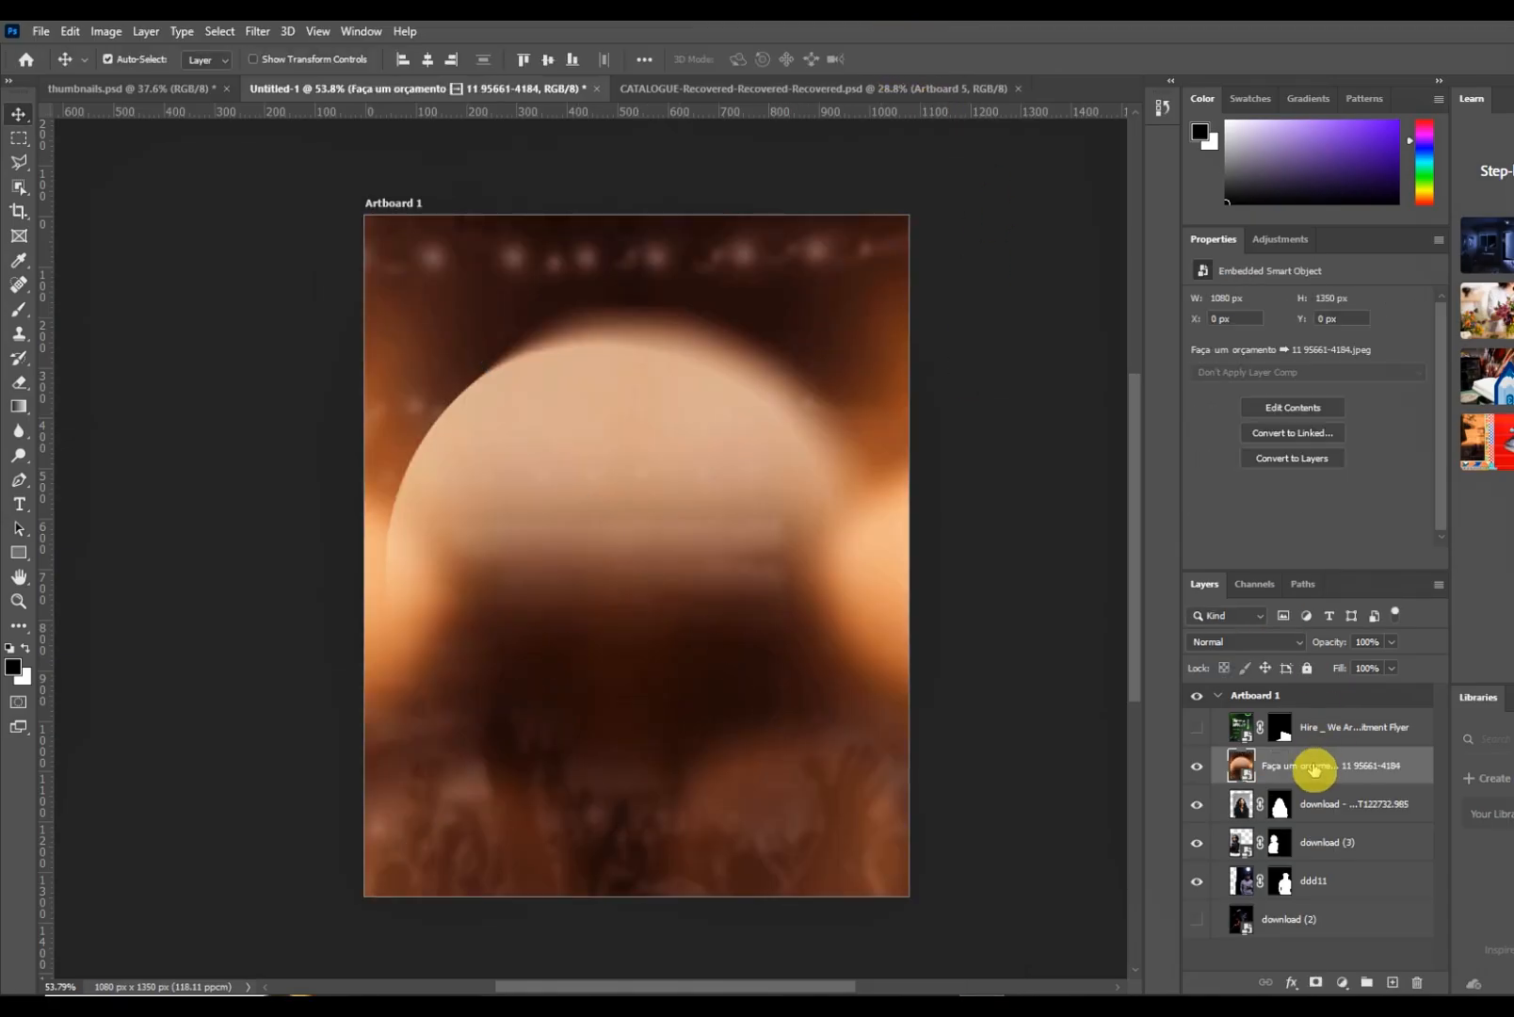
drag(1312, 771, 1312, 889)
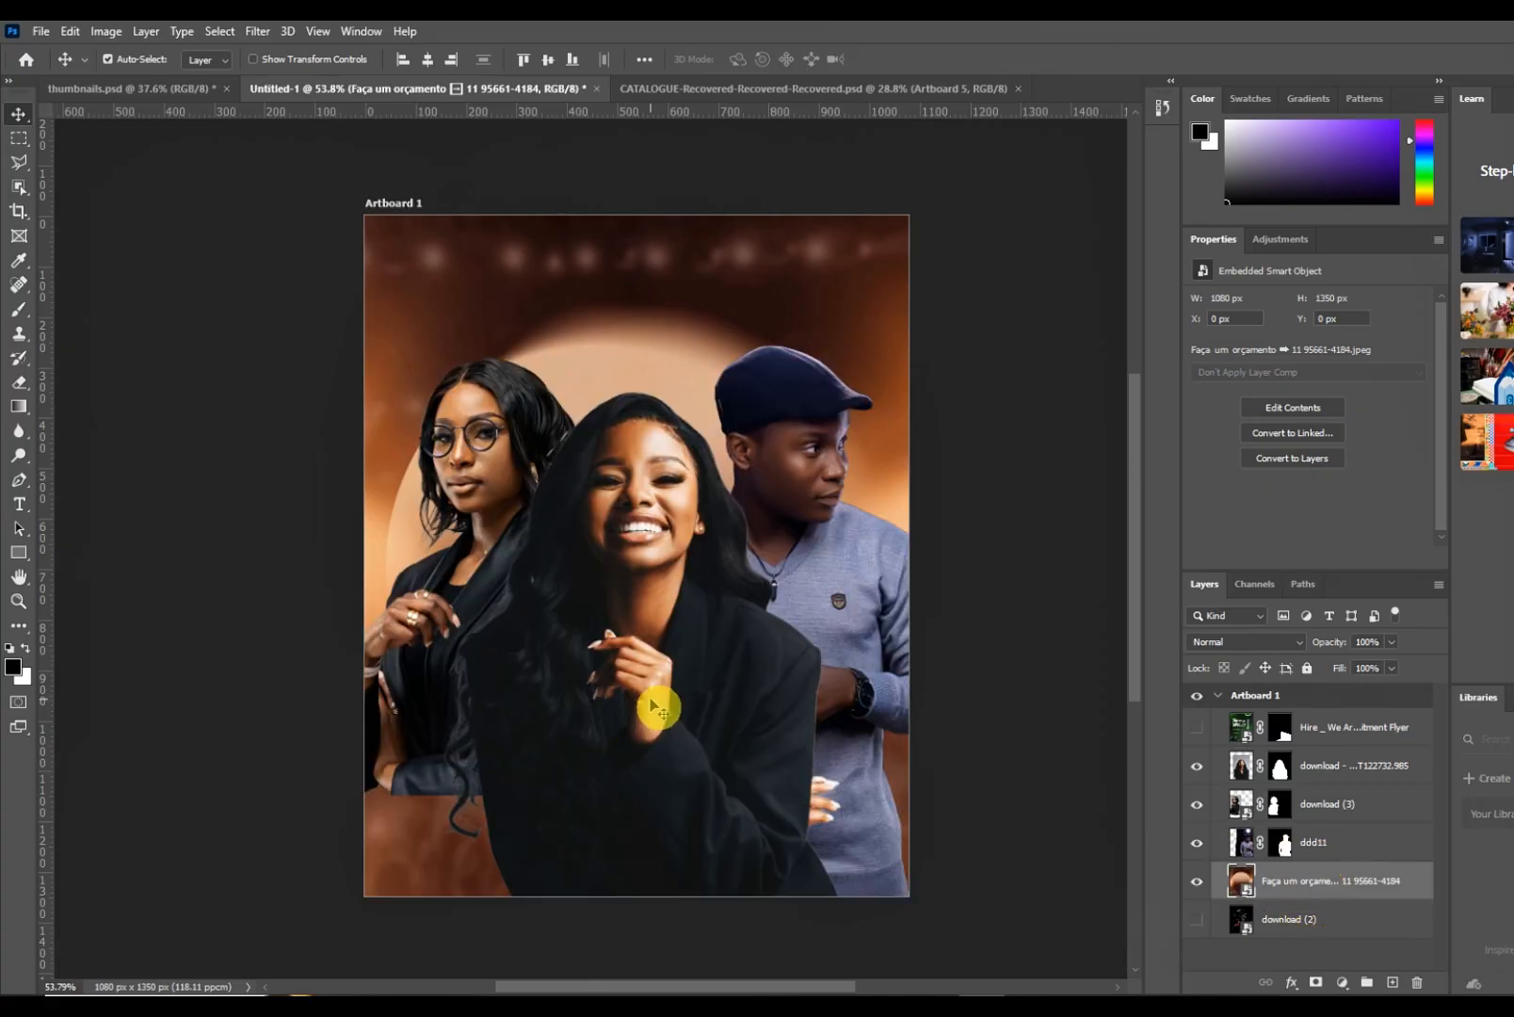
click(796, 430)
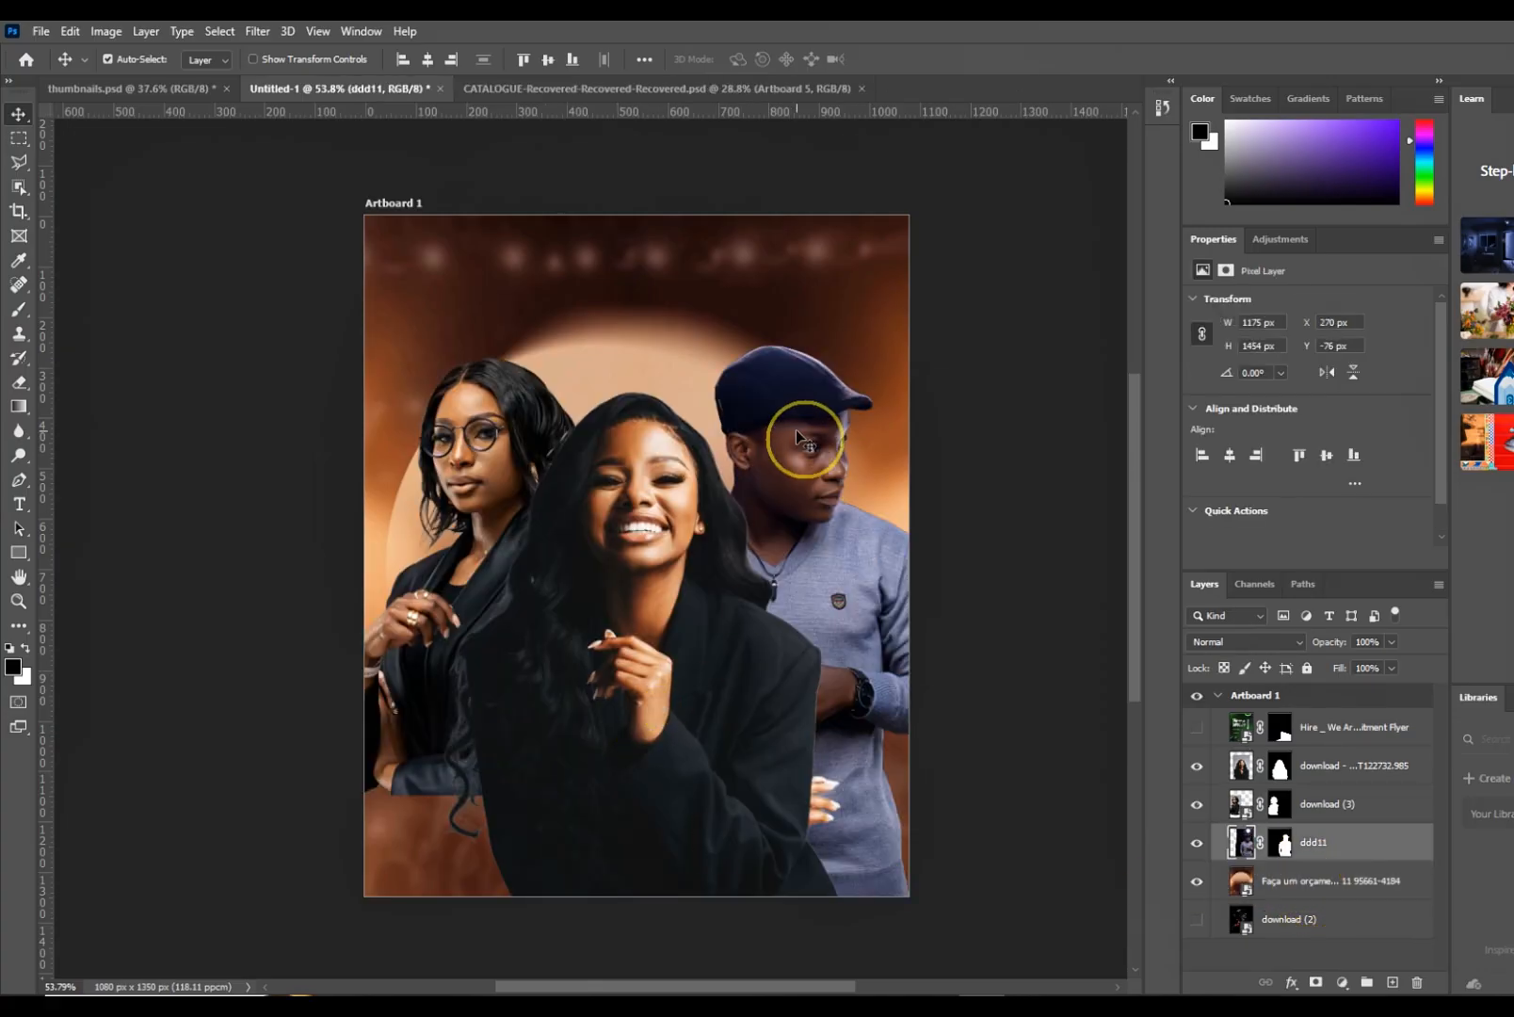
click(805, 416)
click(100, 27)
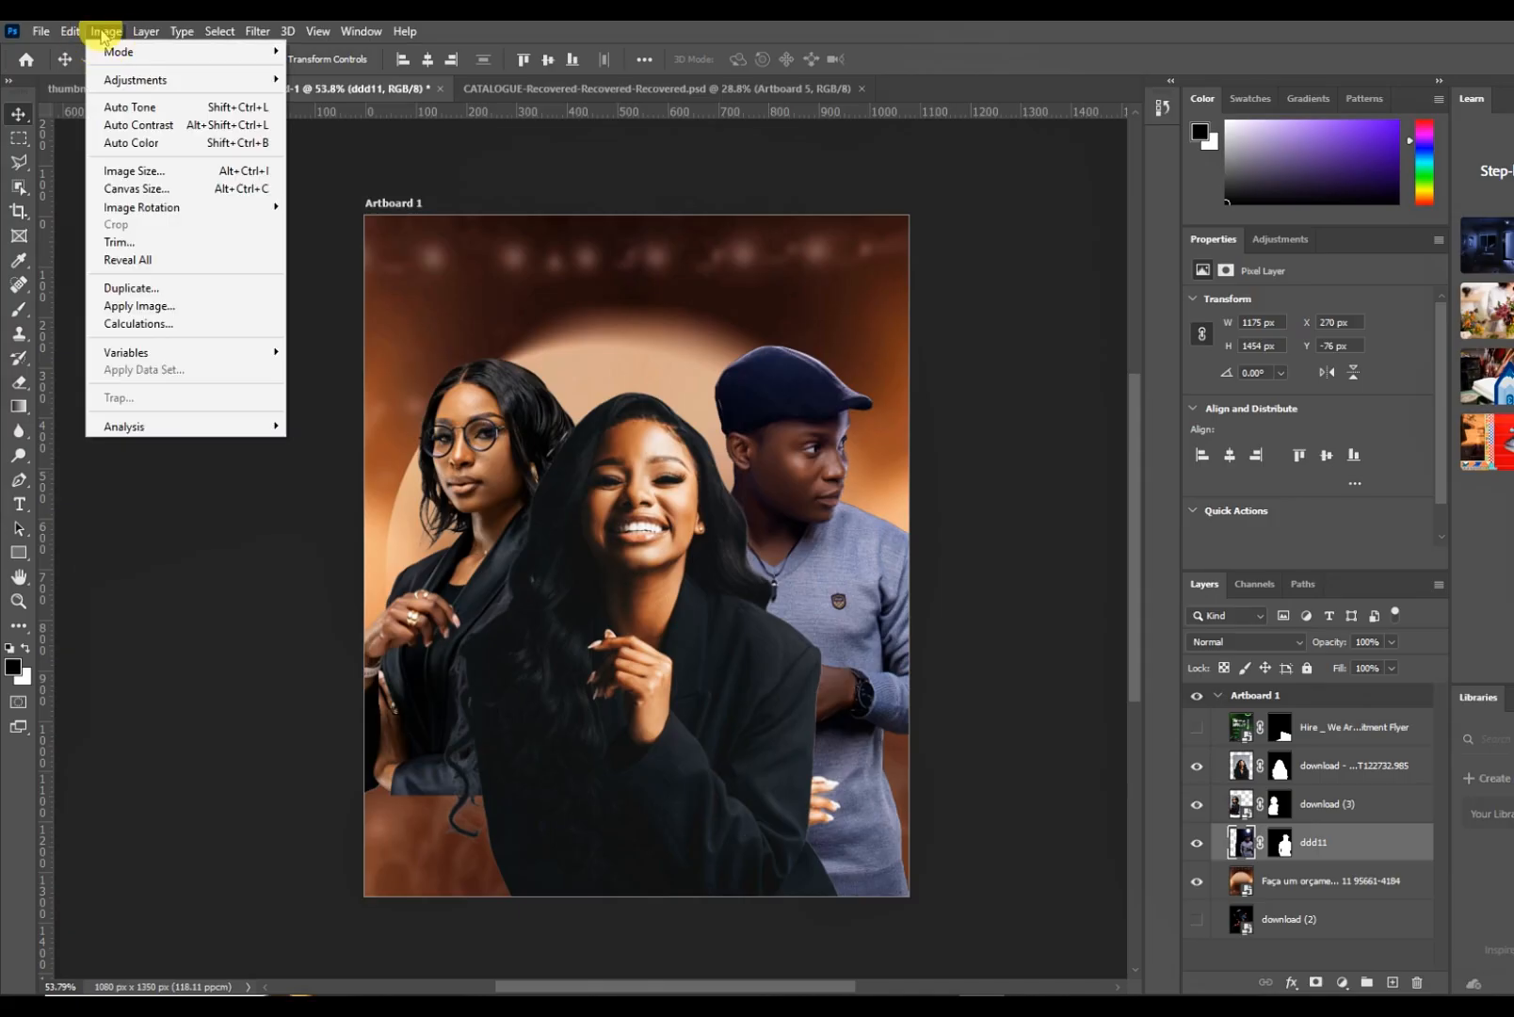
click(758, 467)
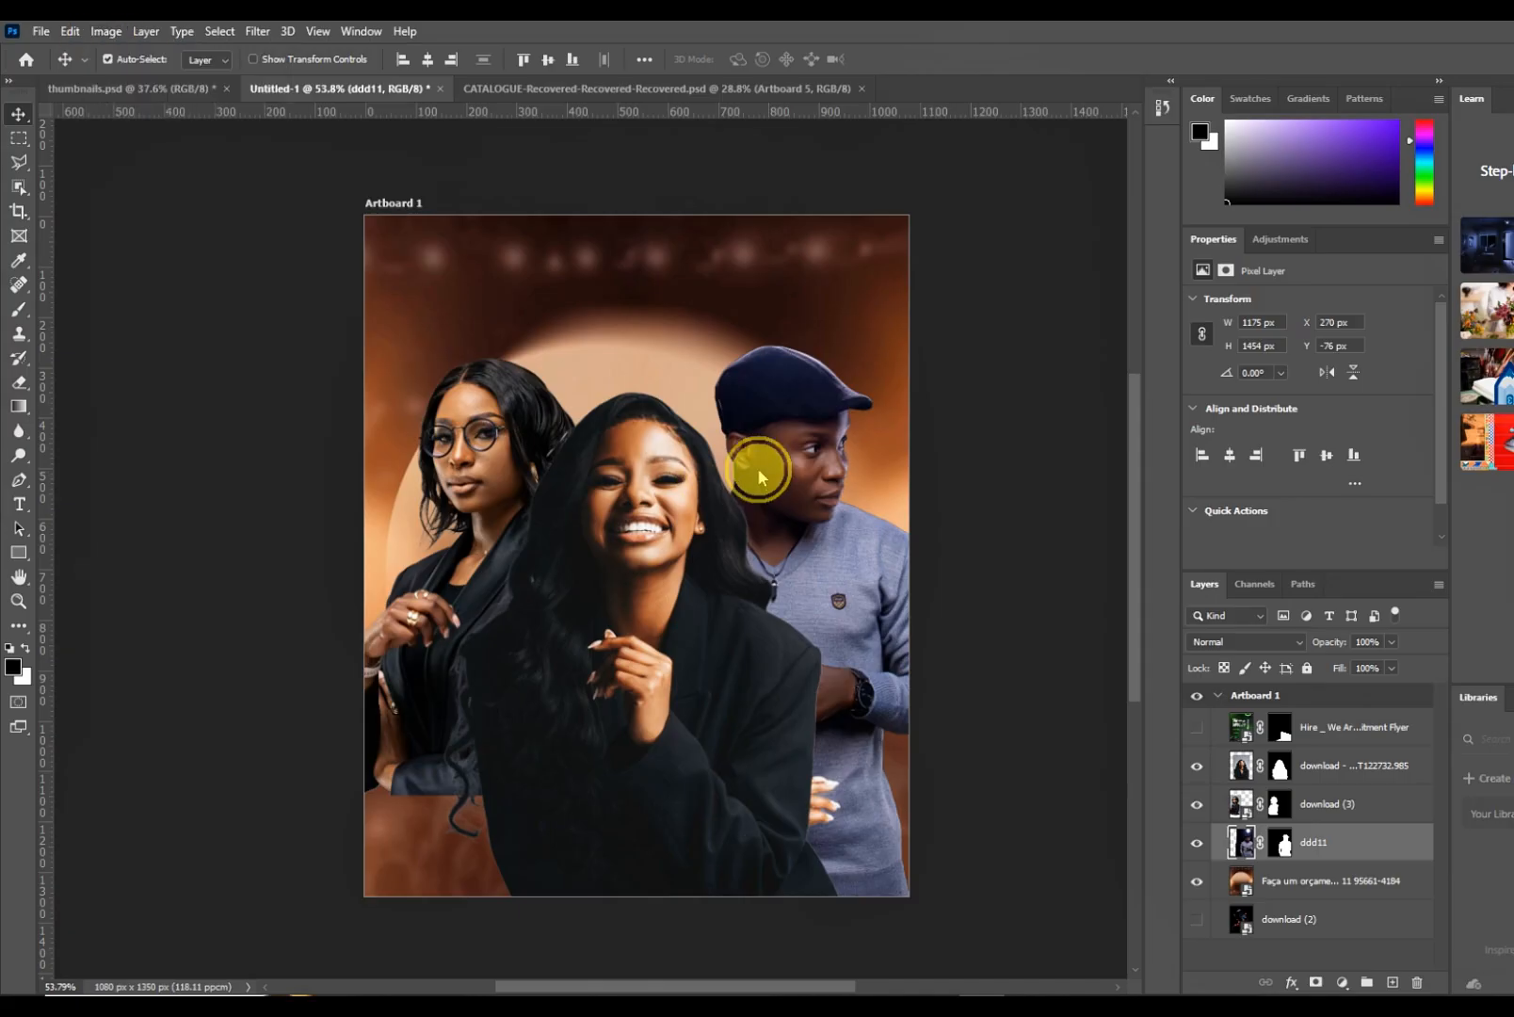
click(472, 450)
click(633, 546)
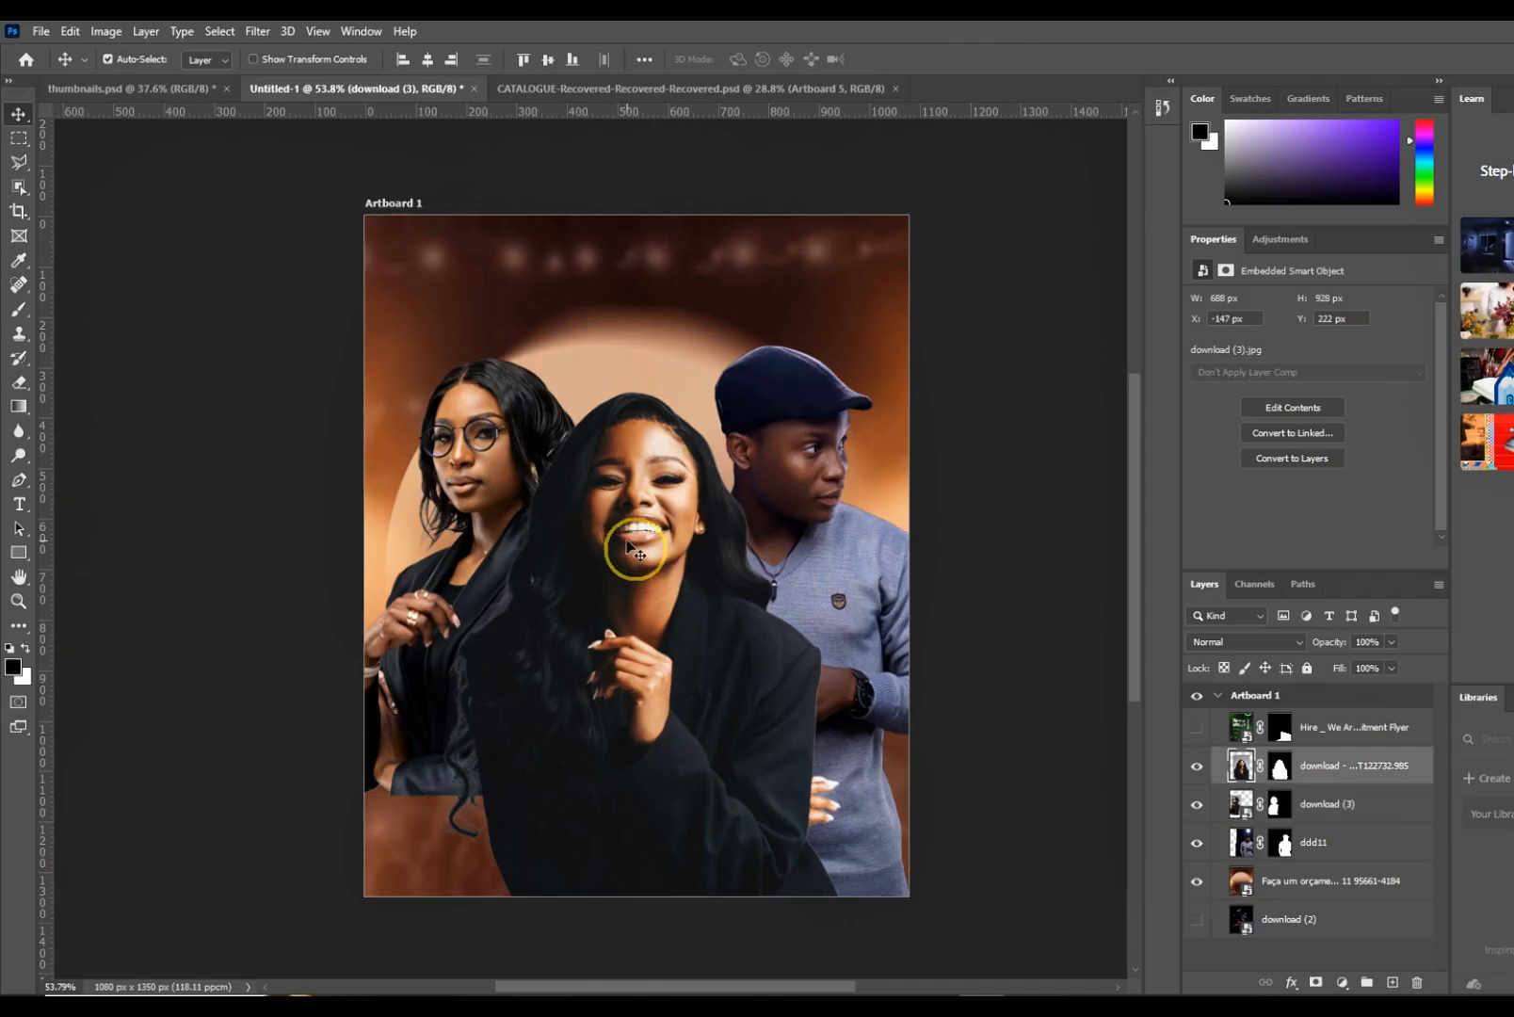
- Select the man's ddd11 layer and apply a Hue/Saturation adjustment with Hue set to -3
click(785, 480)
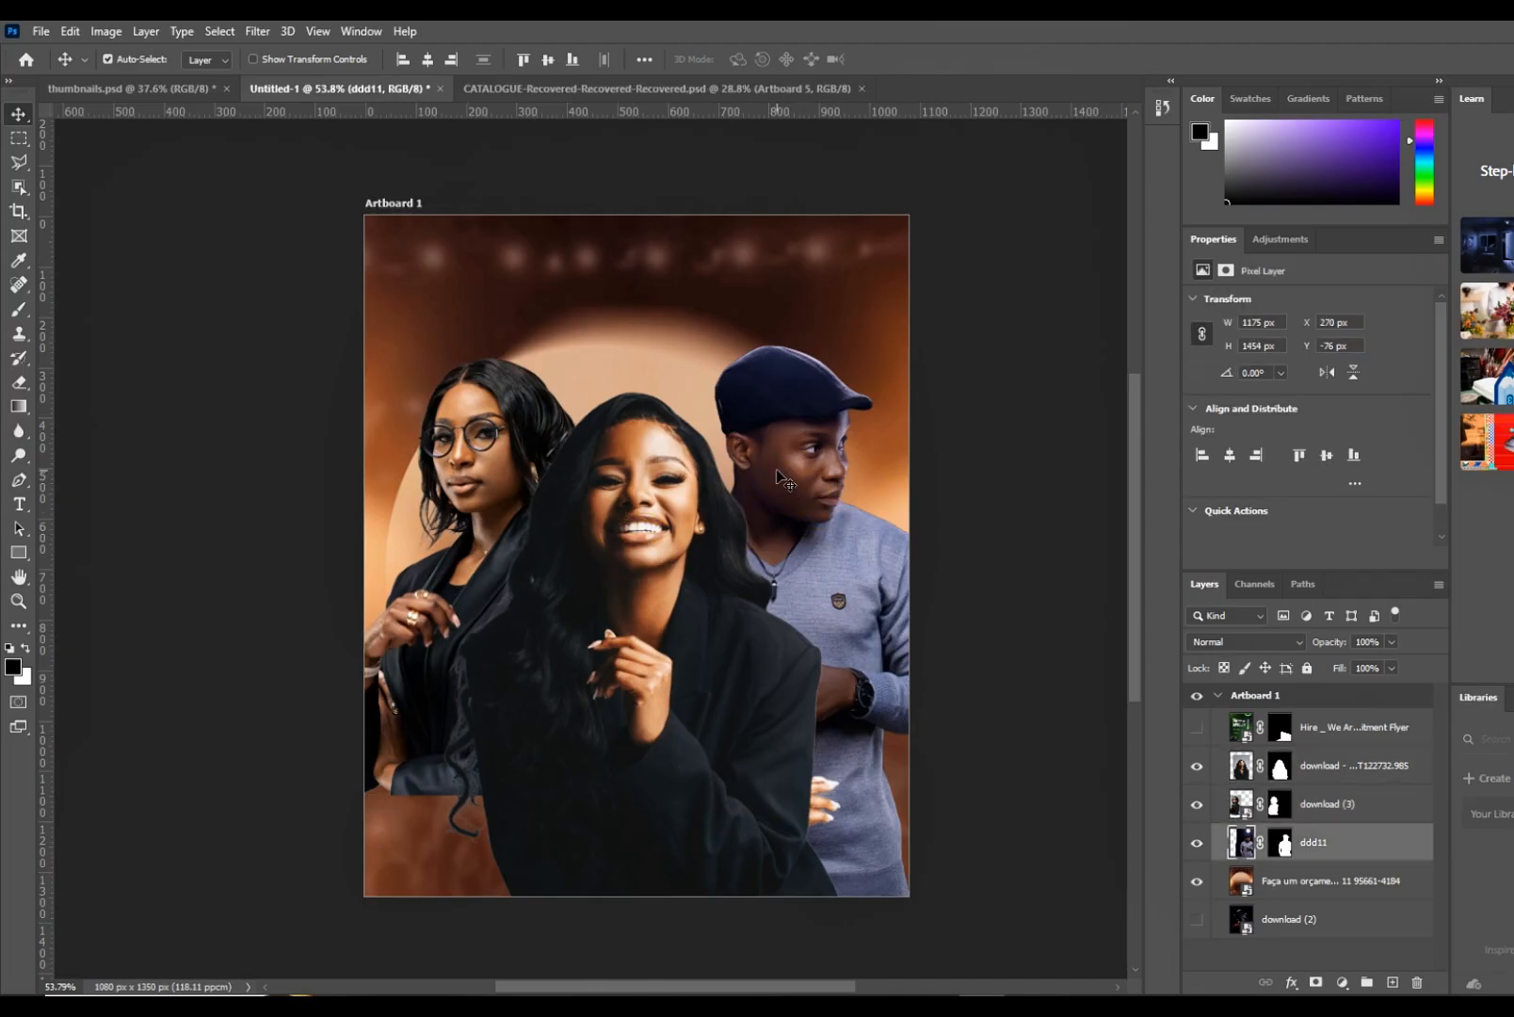
click(780, 479)
click(781, 480)
click(712, 454)
click(707, 455)
click(843, 481)
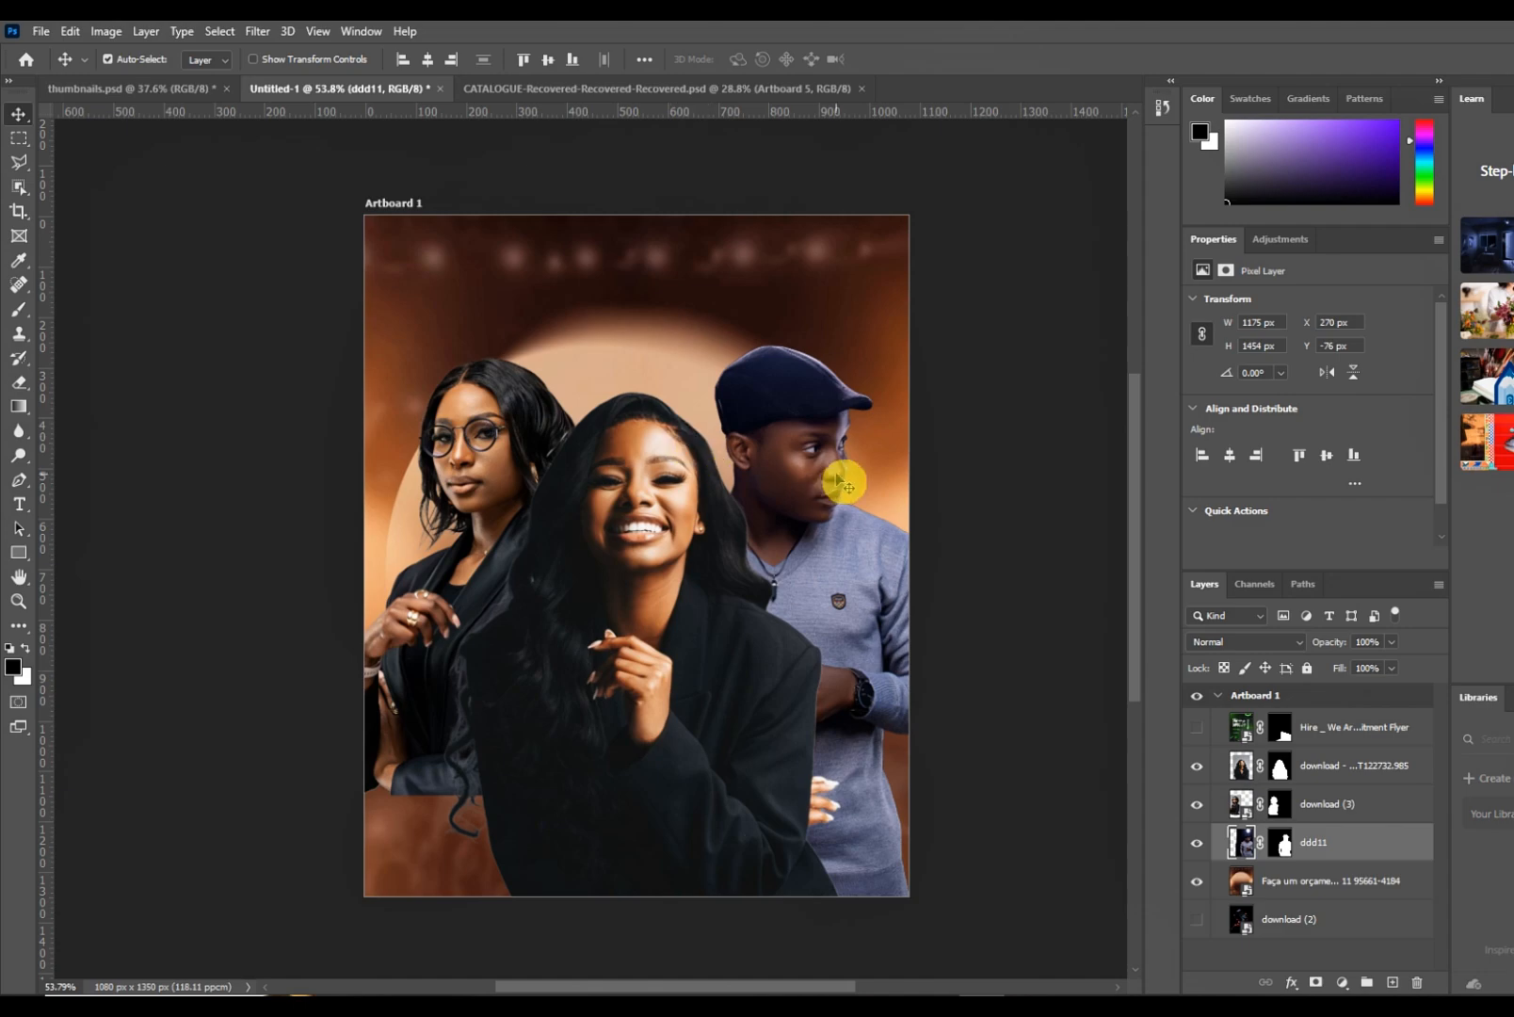
click(440, 172)
click(106, 31)
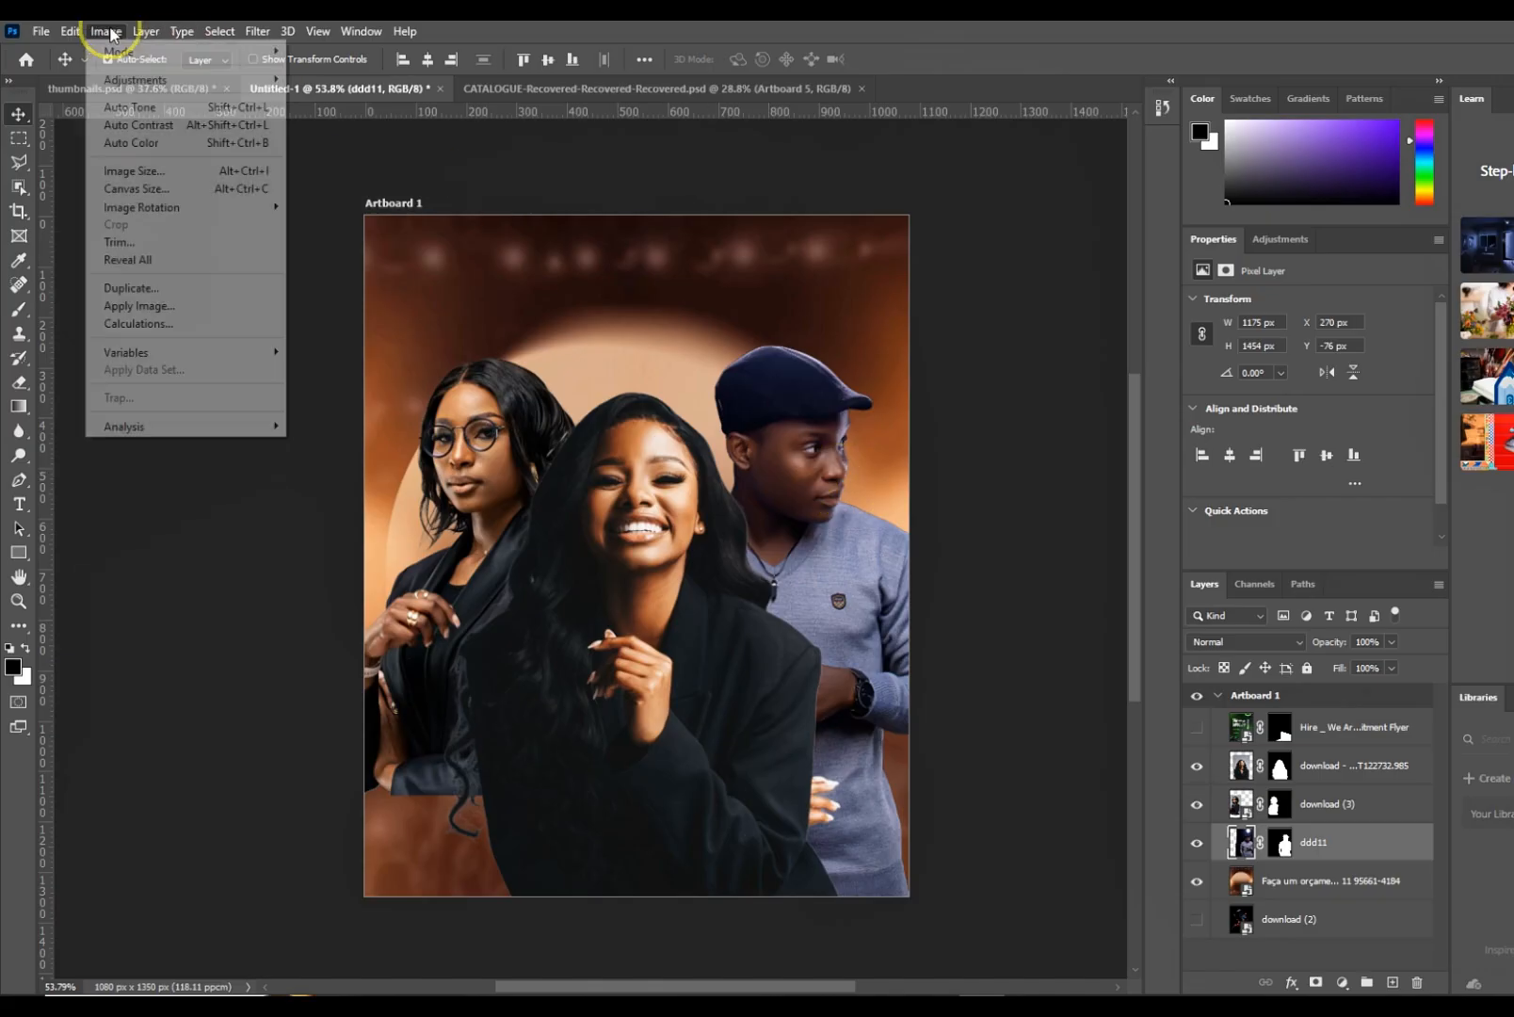
click(137, 80)
click(345, 81)
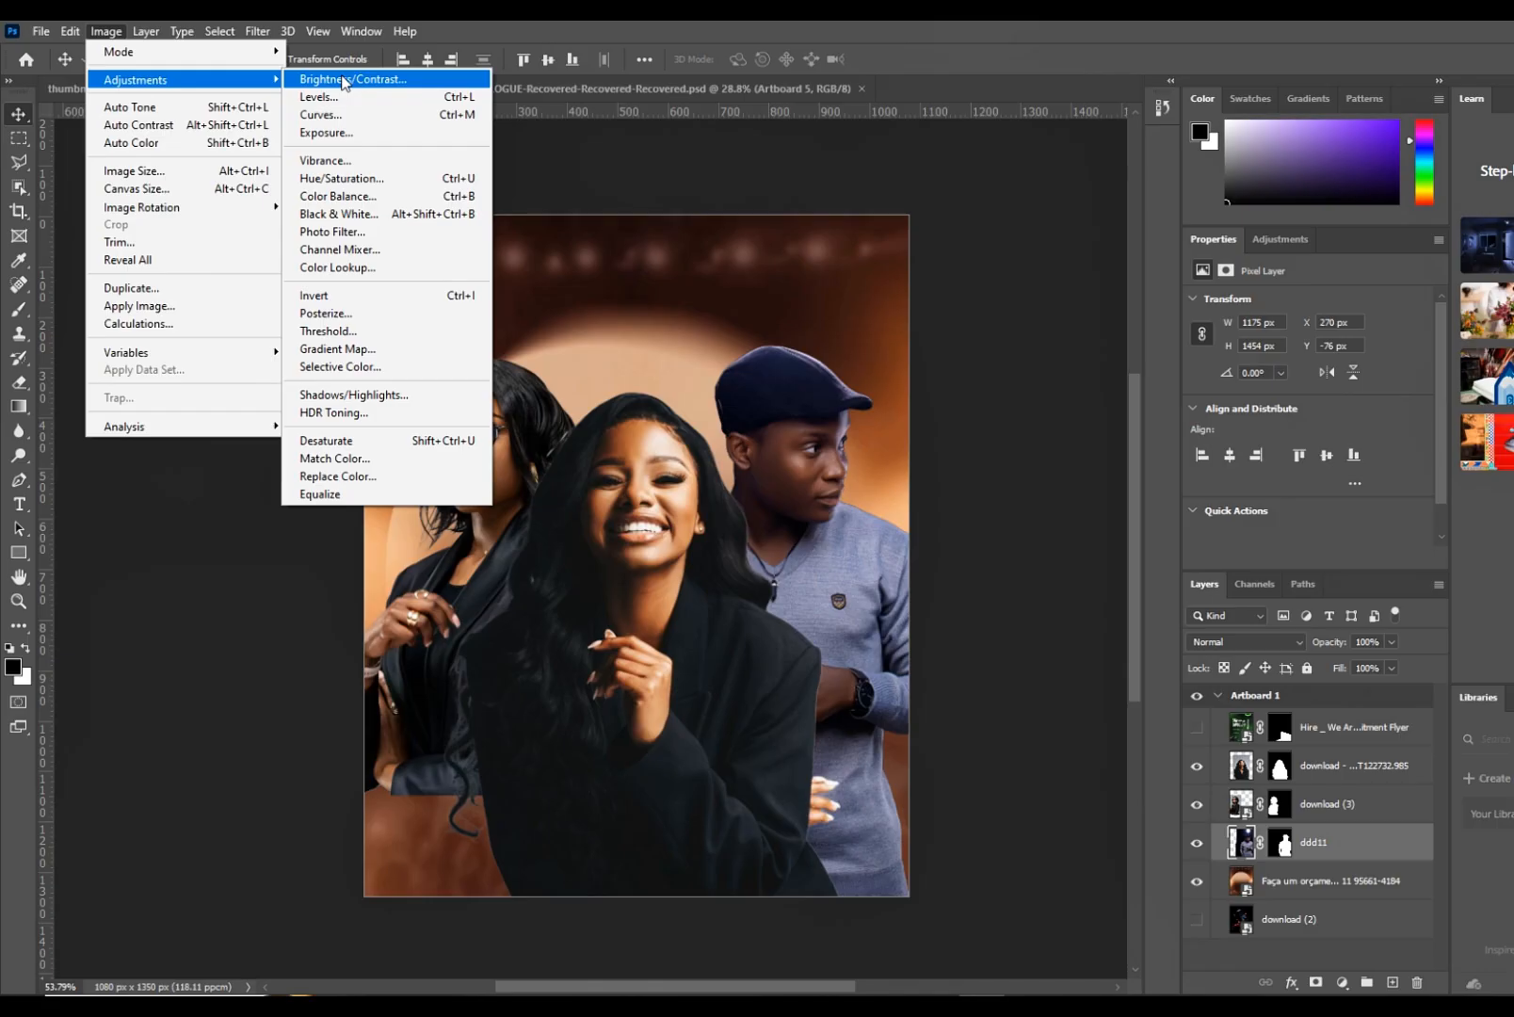
click(359, 179)
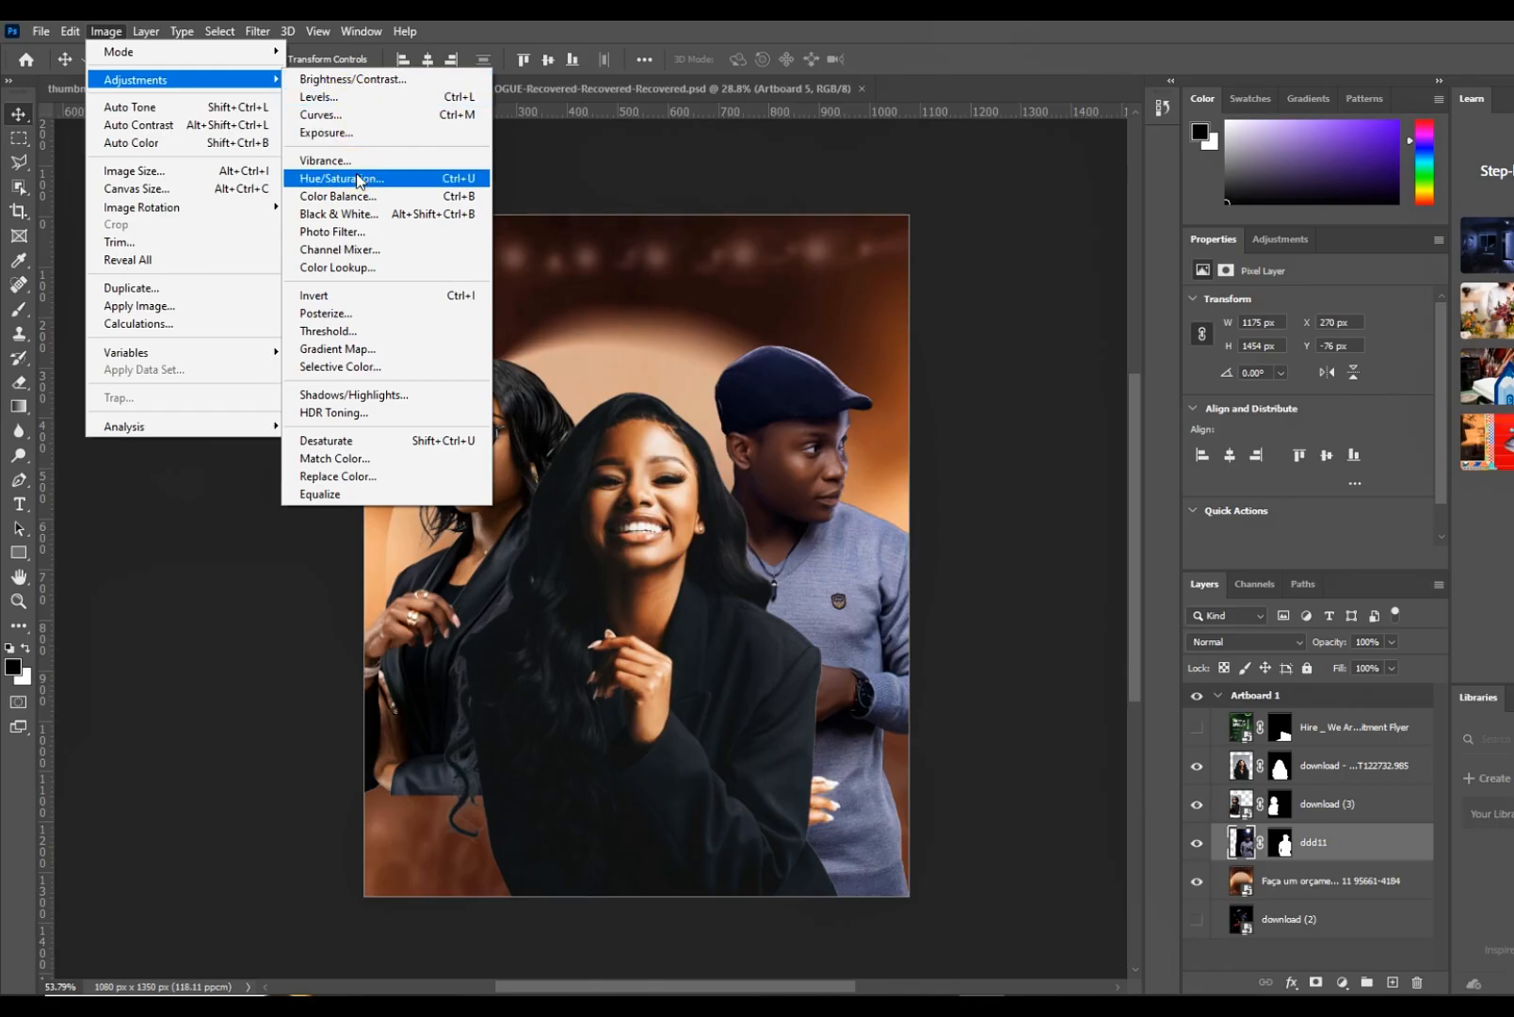
click(357, 178)
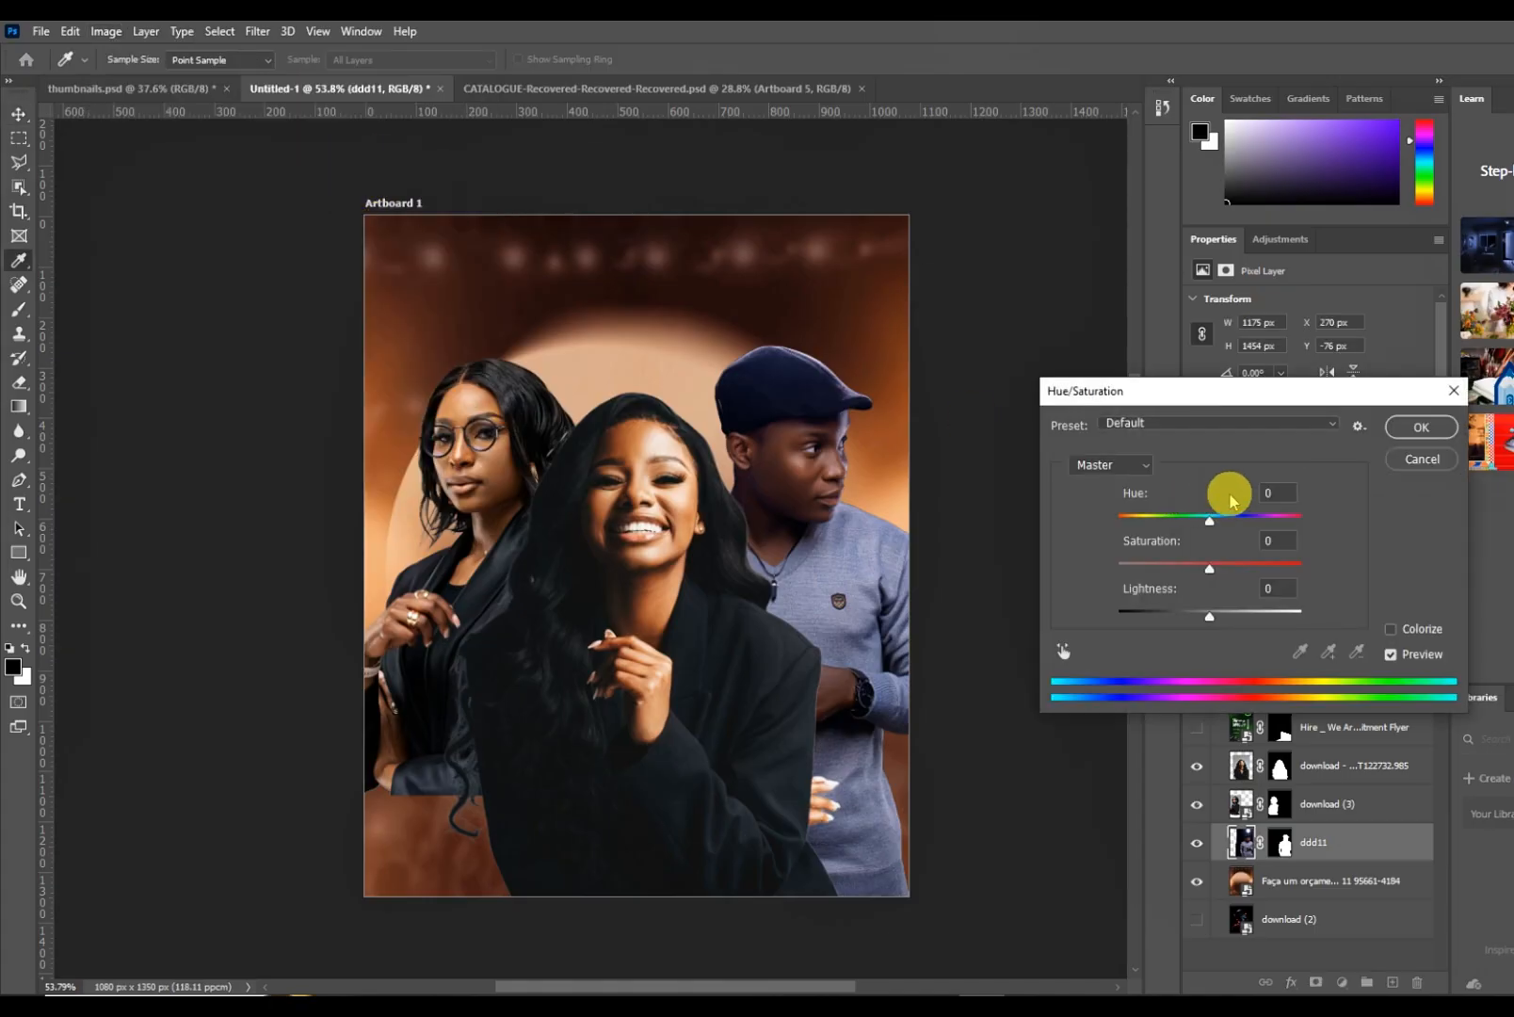
drag(1211, 526, 1209, 523)
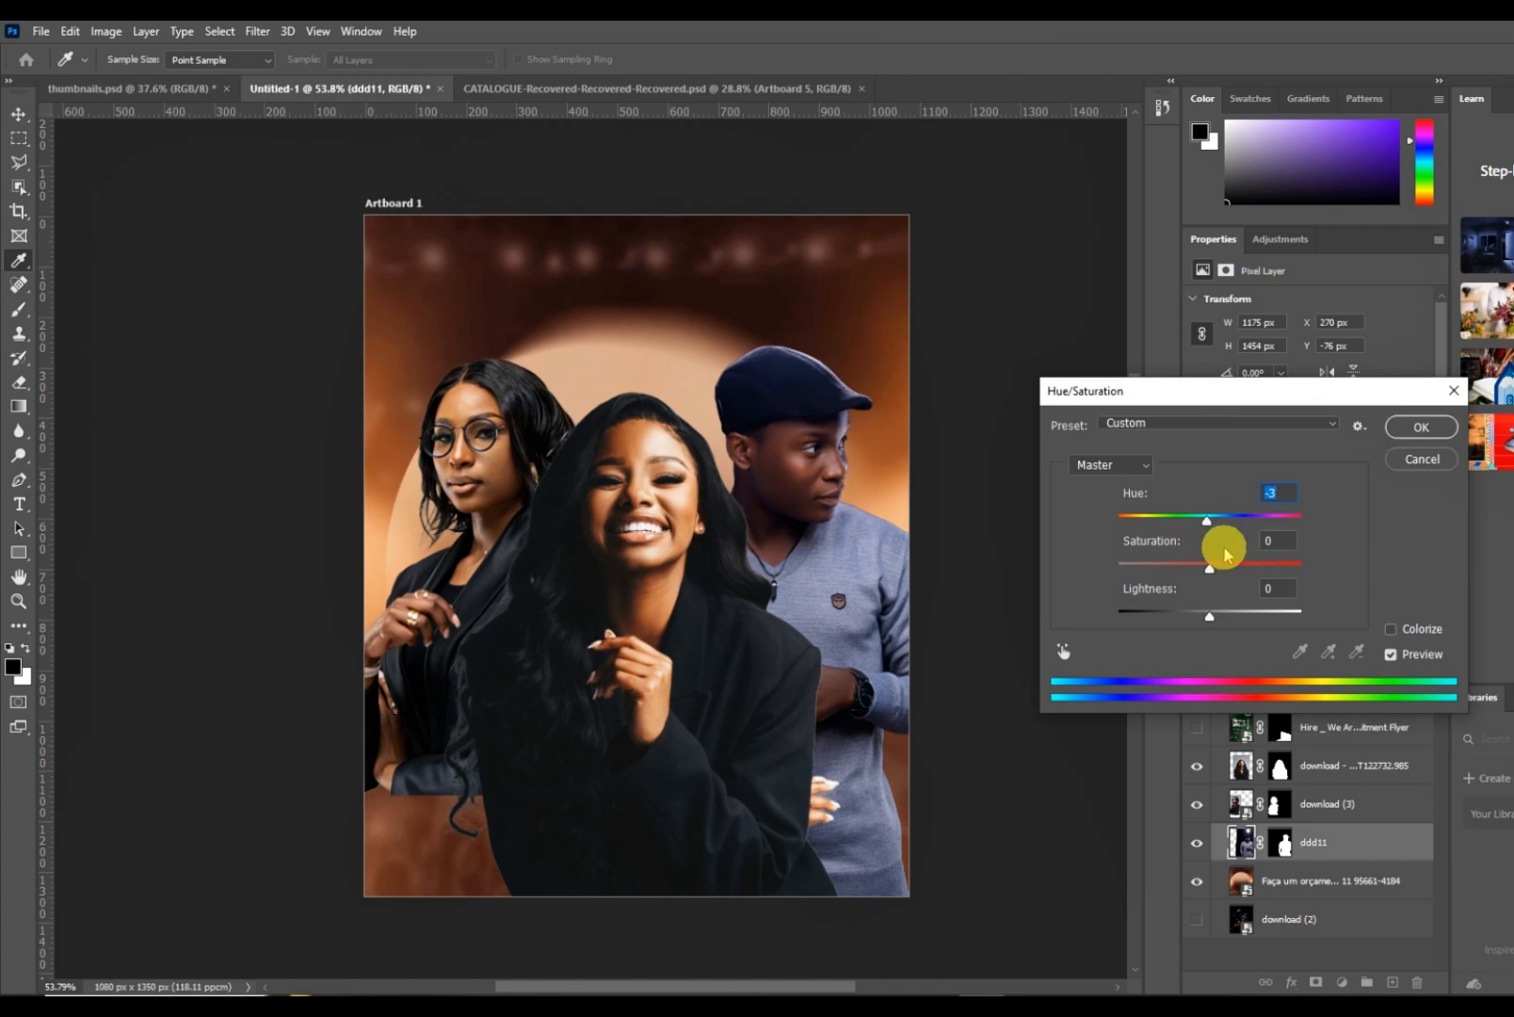
click(1419, 430)
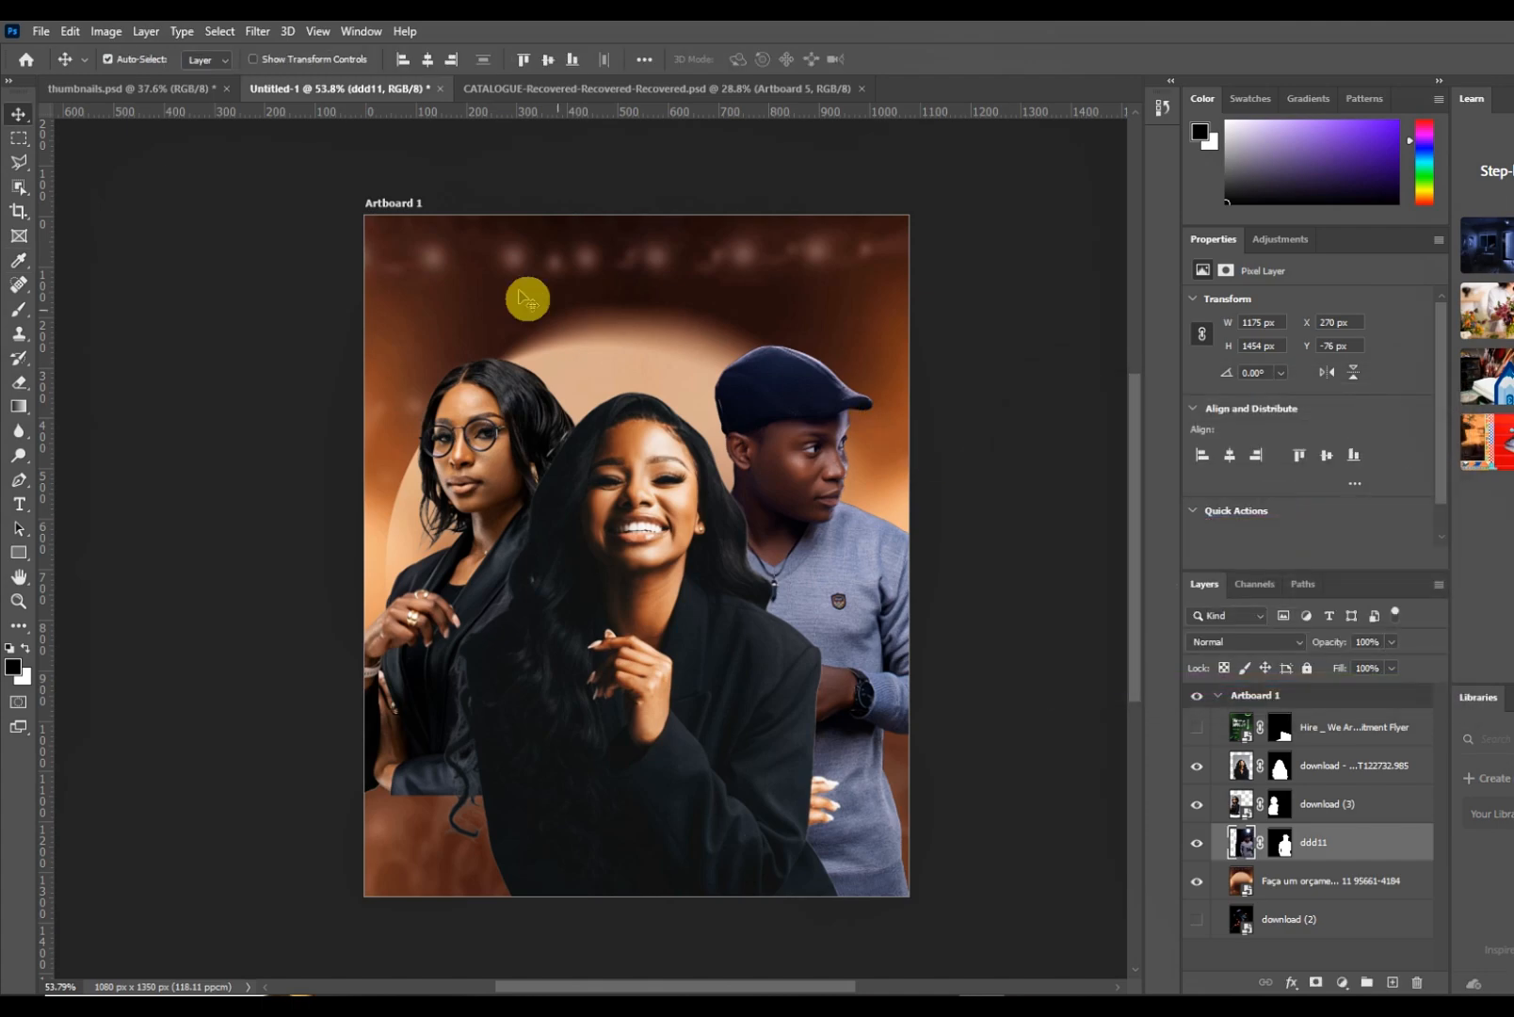
click(105, 31)
mouse_move(134, 80)
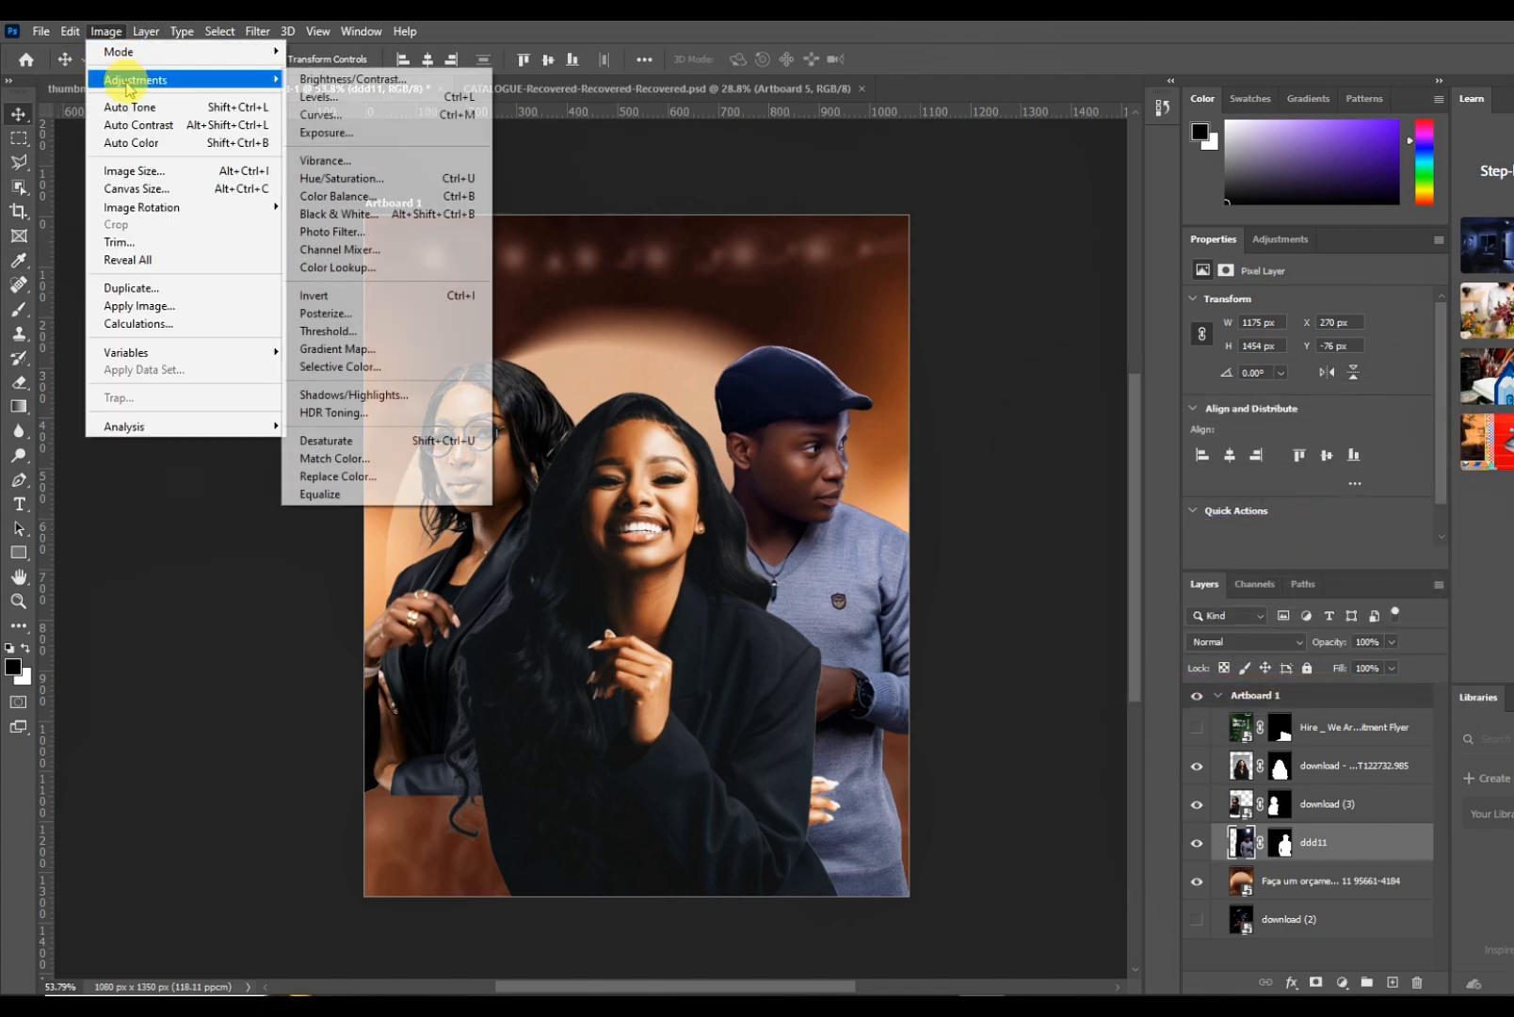
click(356, 83)
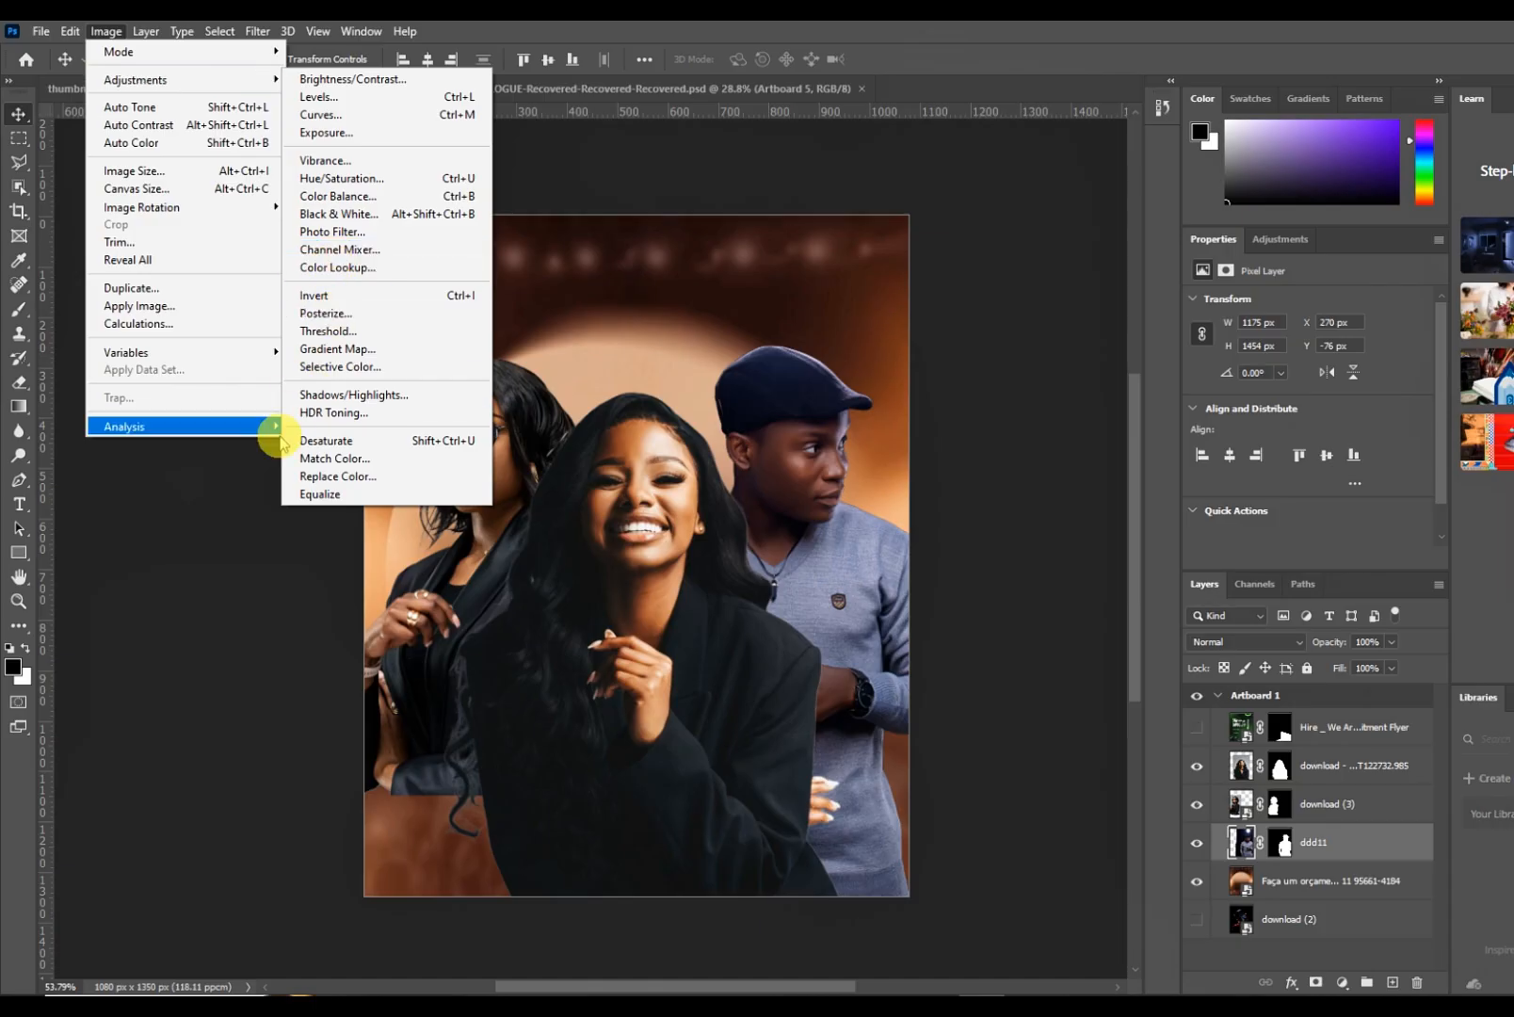
click(246, 490)
- Open the Camera Raw Filter on the ddd11 layer and set Contrast to +10, Temperature to +12 and Clarity to +19
click(258, 34)
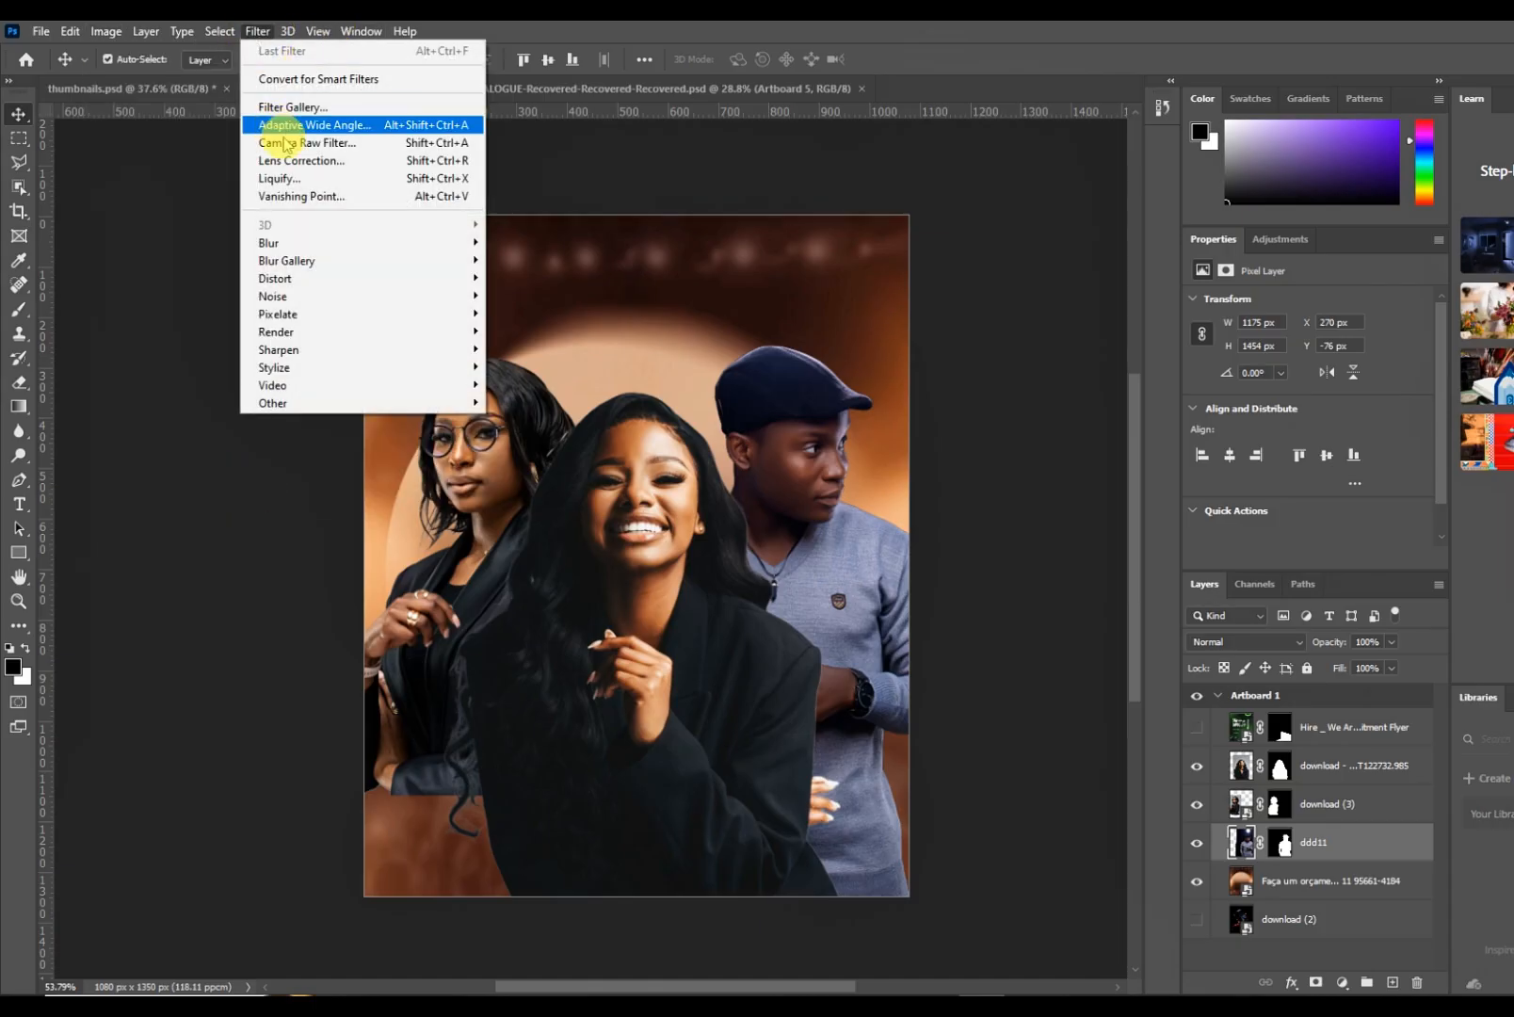
click(313, 142)
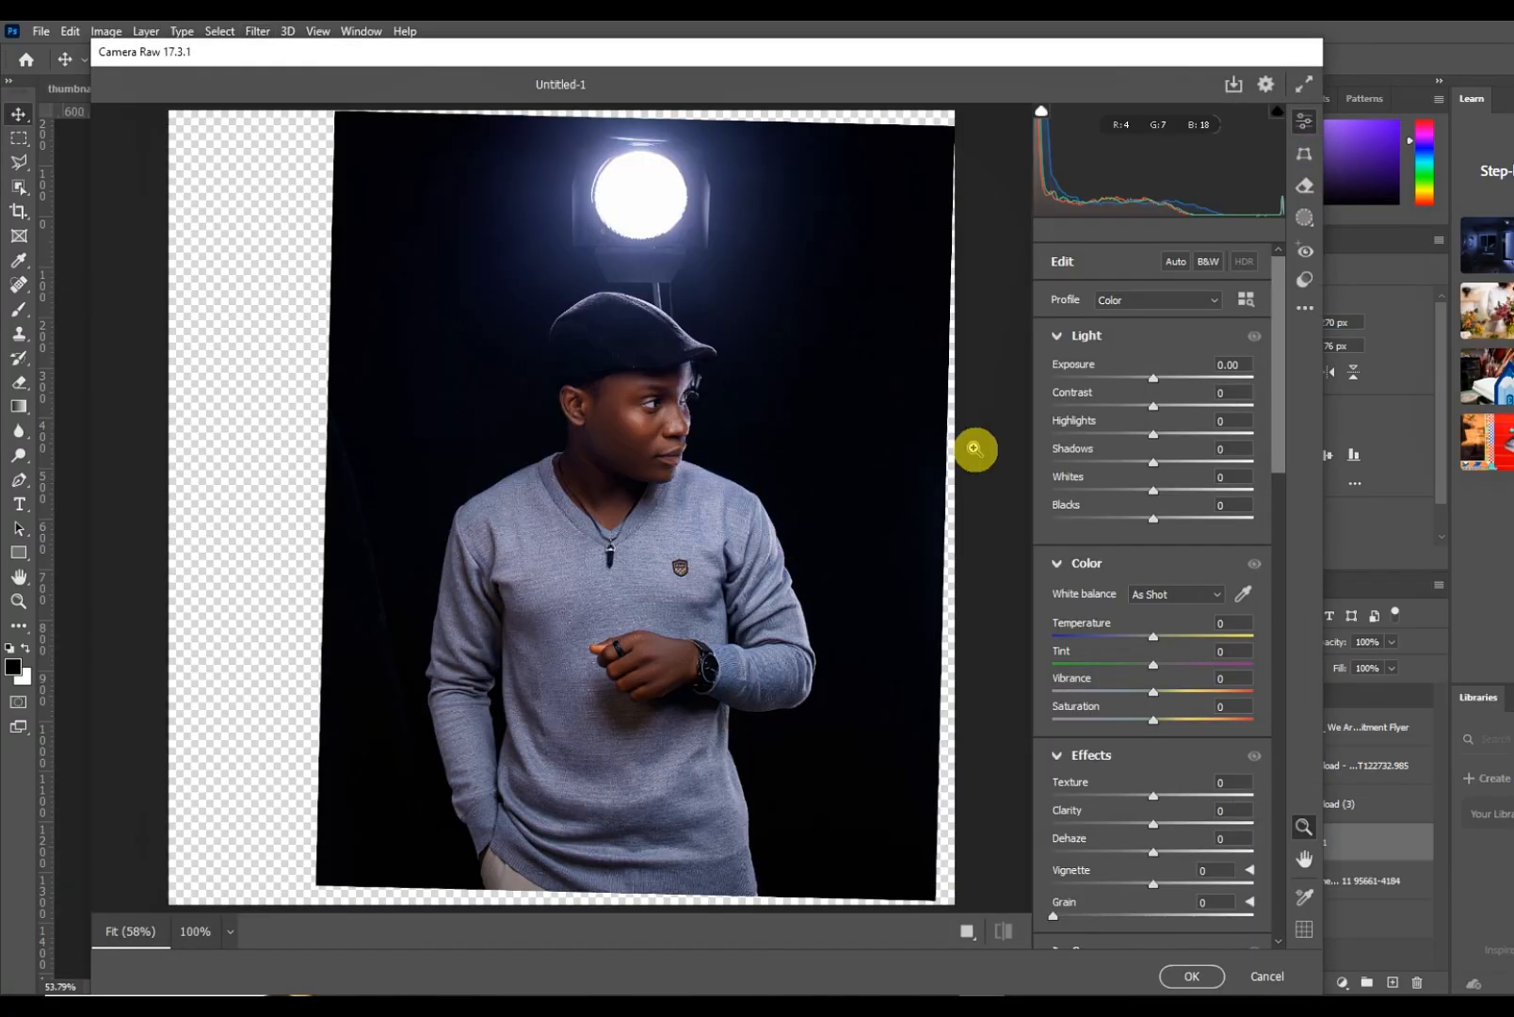
drag(1144, 643, 1175, 641)
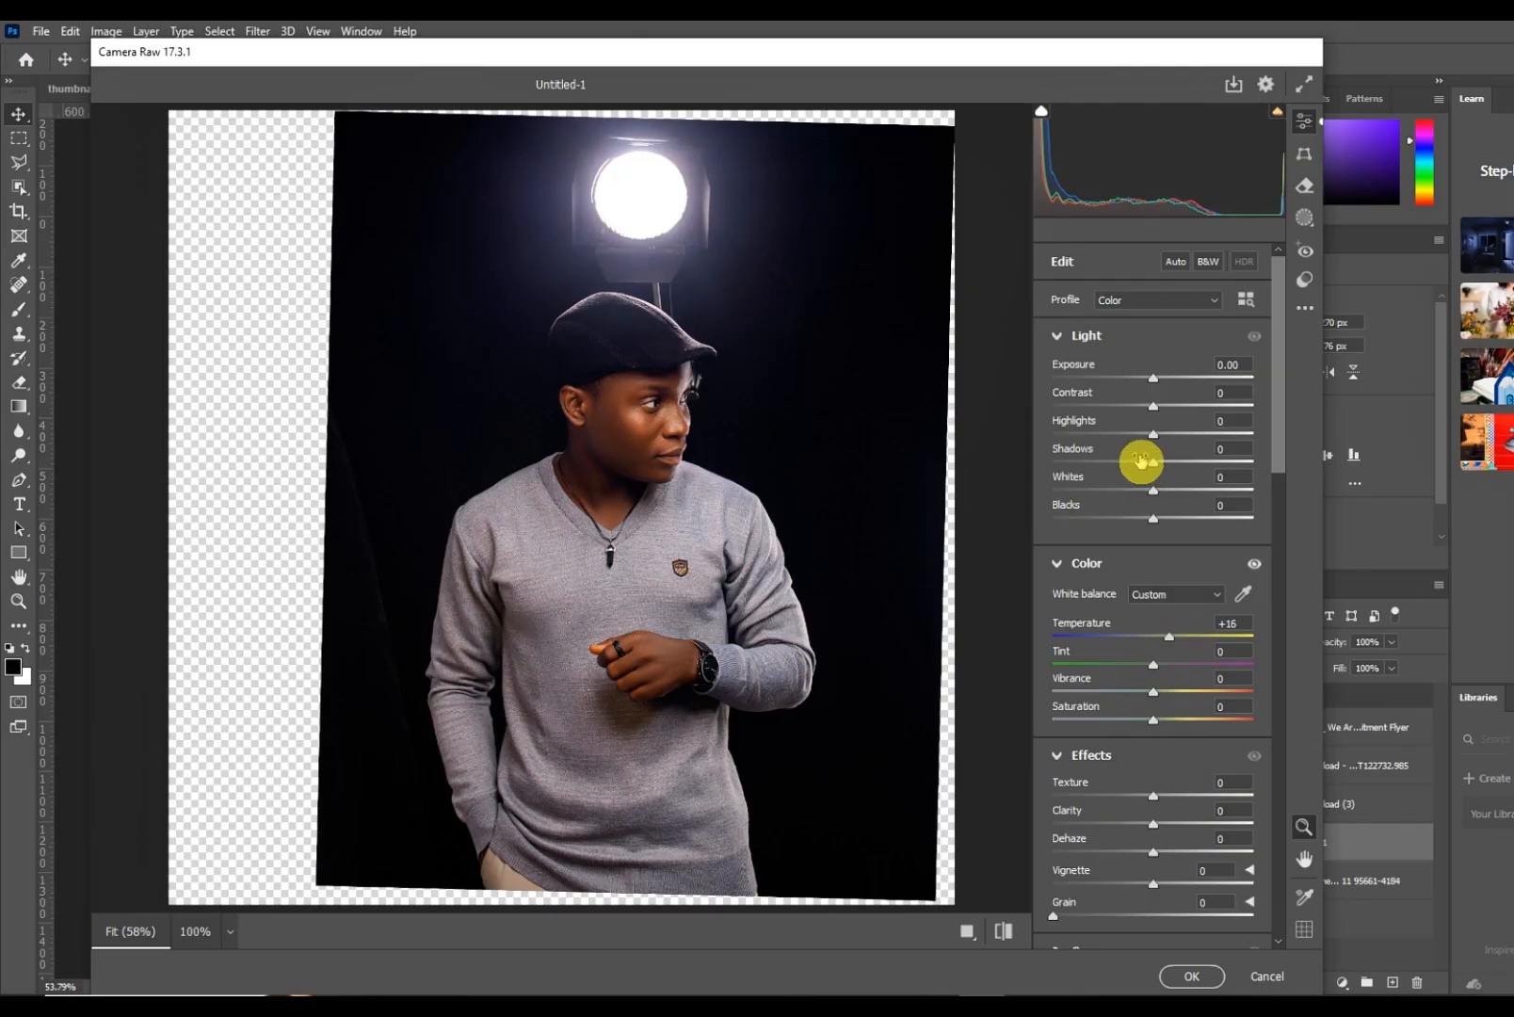
drag(1153, 406, 1164, 406)
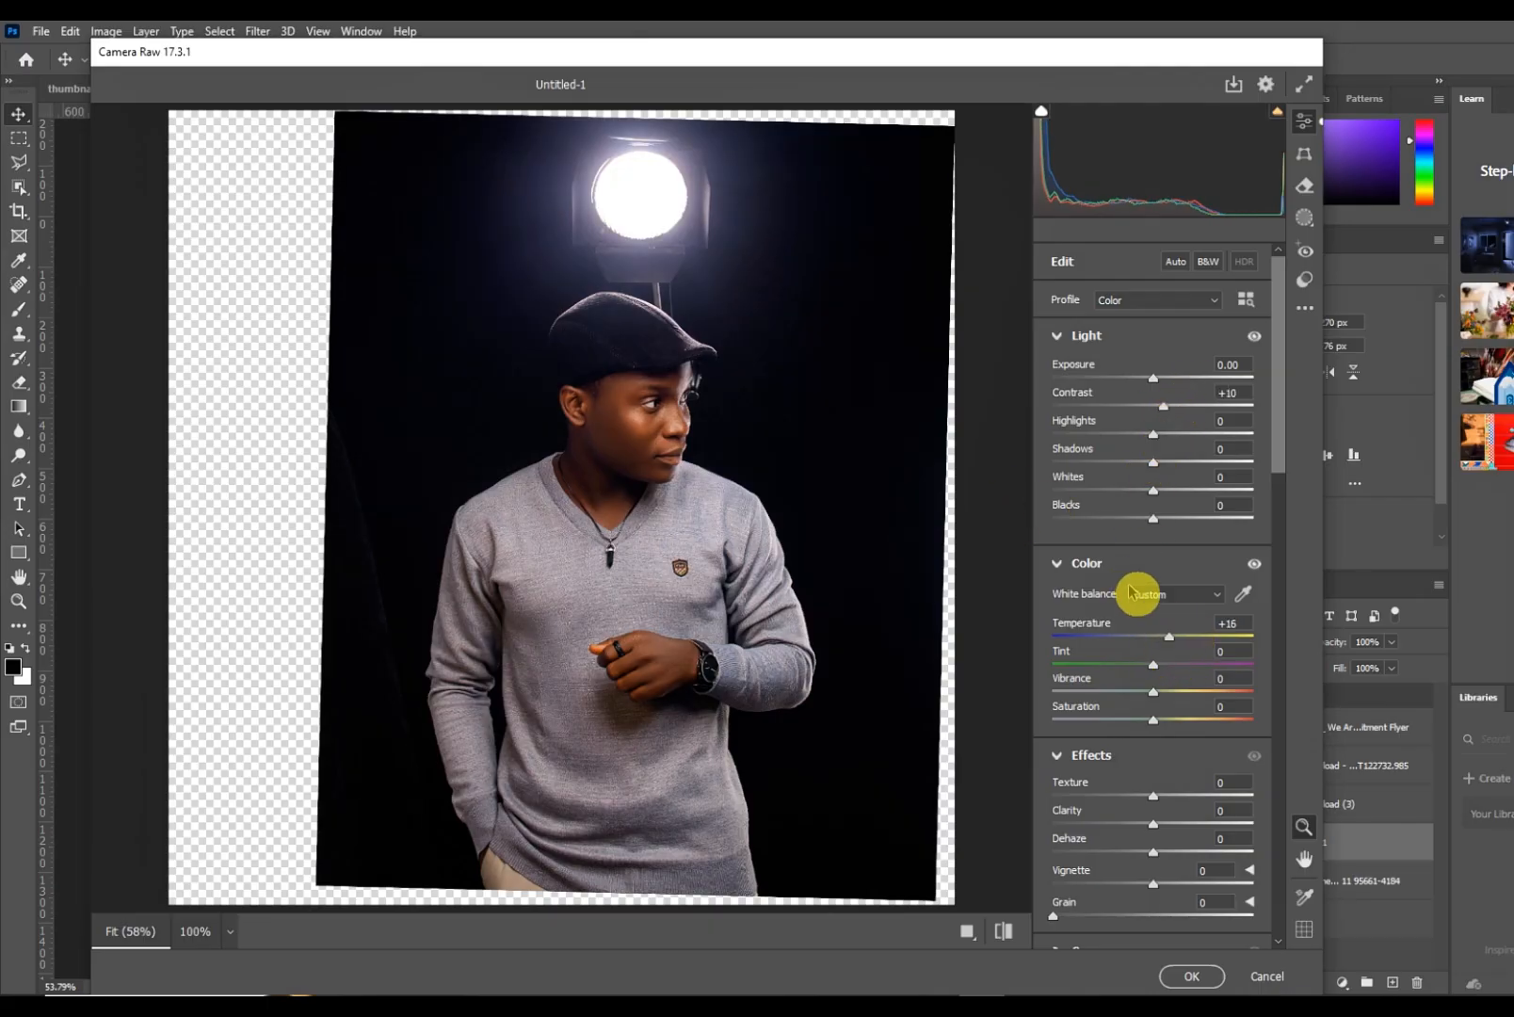
drag(1173, 637, 1167, 642)
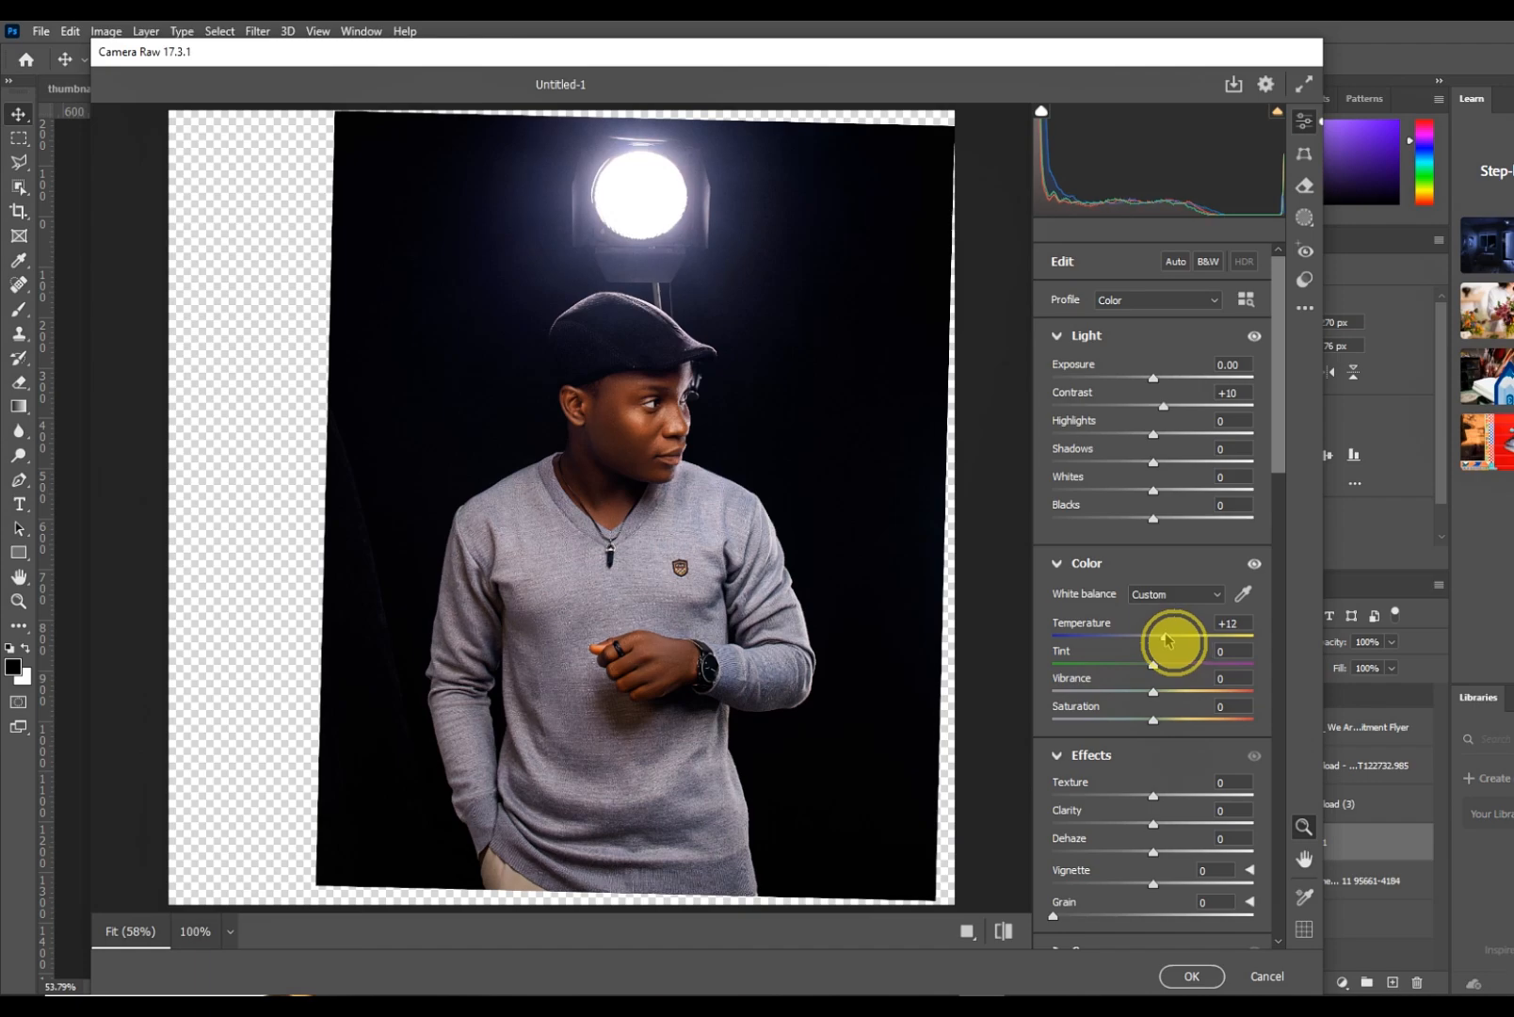
click(1172, 824)
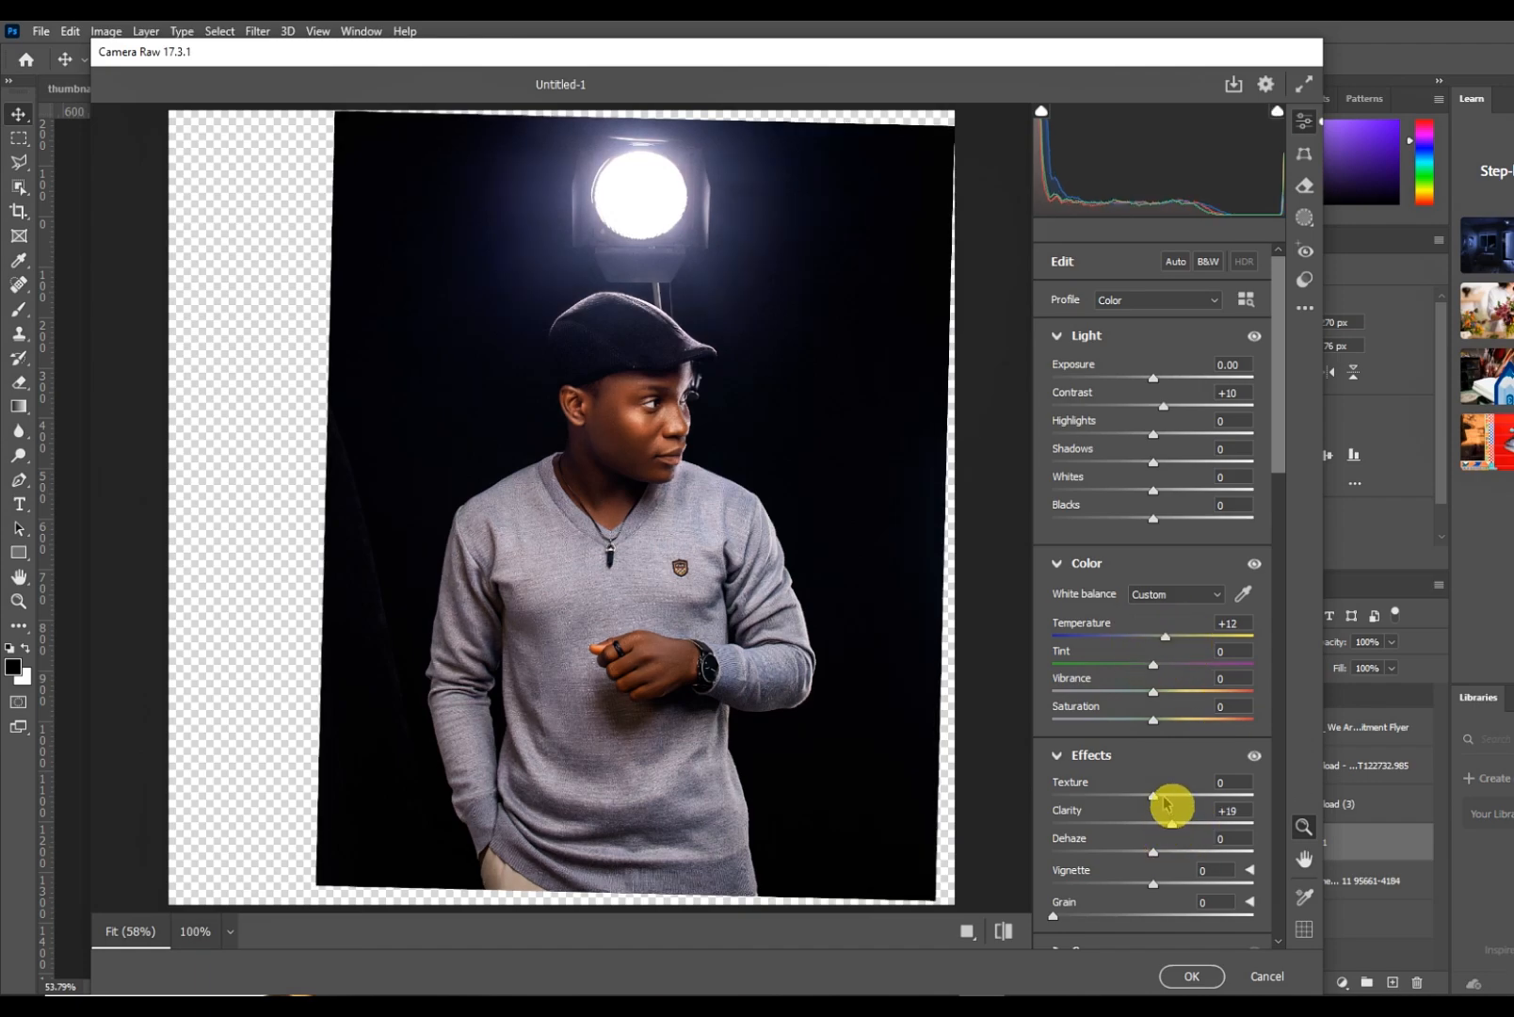
- Set Noise Reduction to 14 and Color Noise Reduction to 9 in the Camera Raw detail settings
scroll(1164, 791, down, 10)
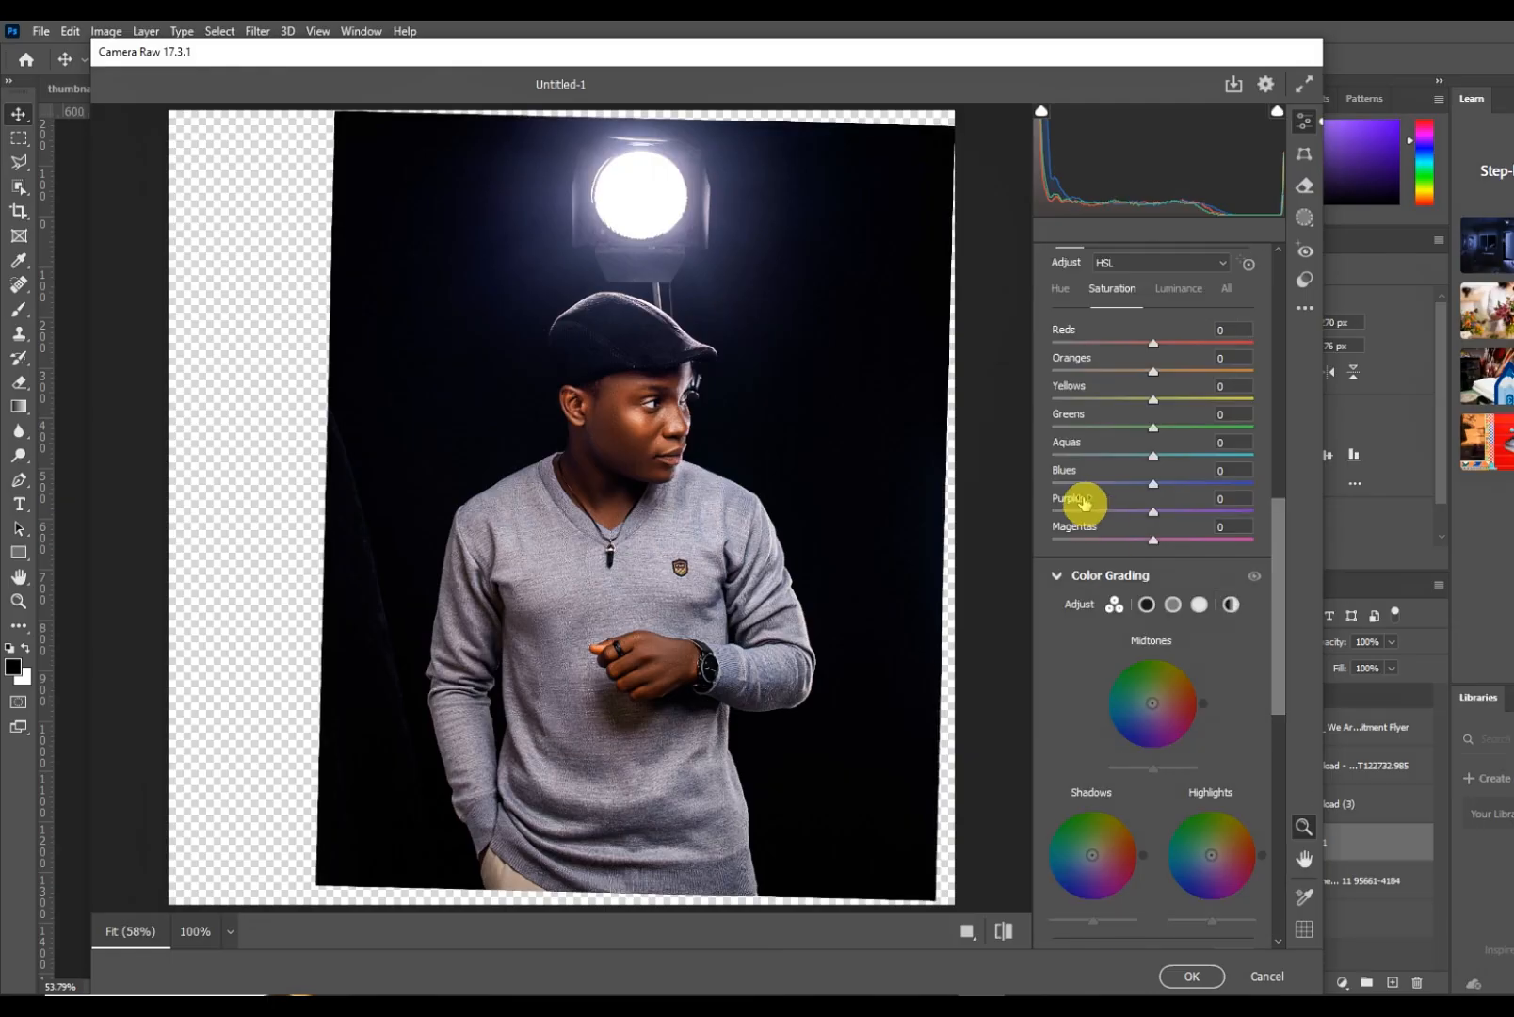
scroll(1088, 518, down, 5)
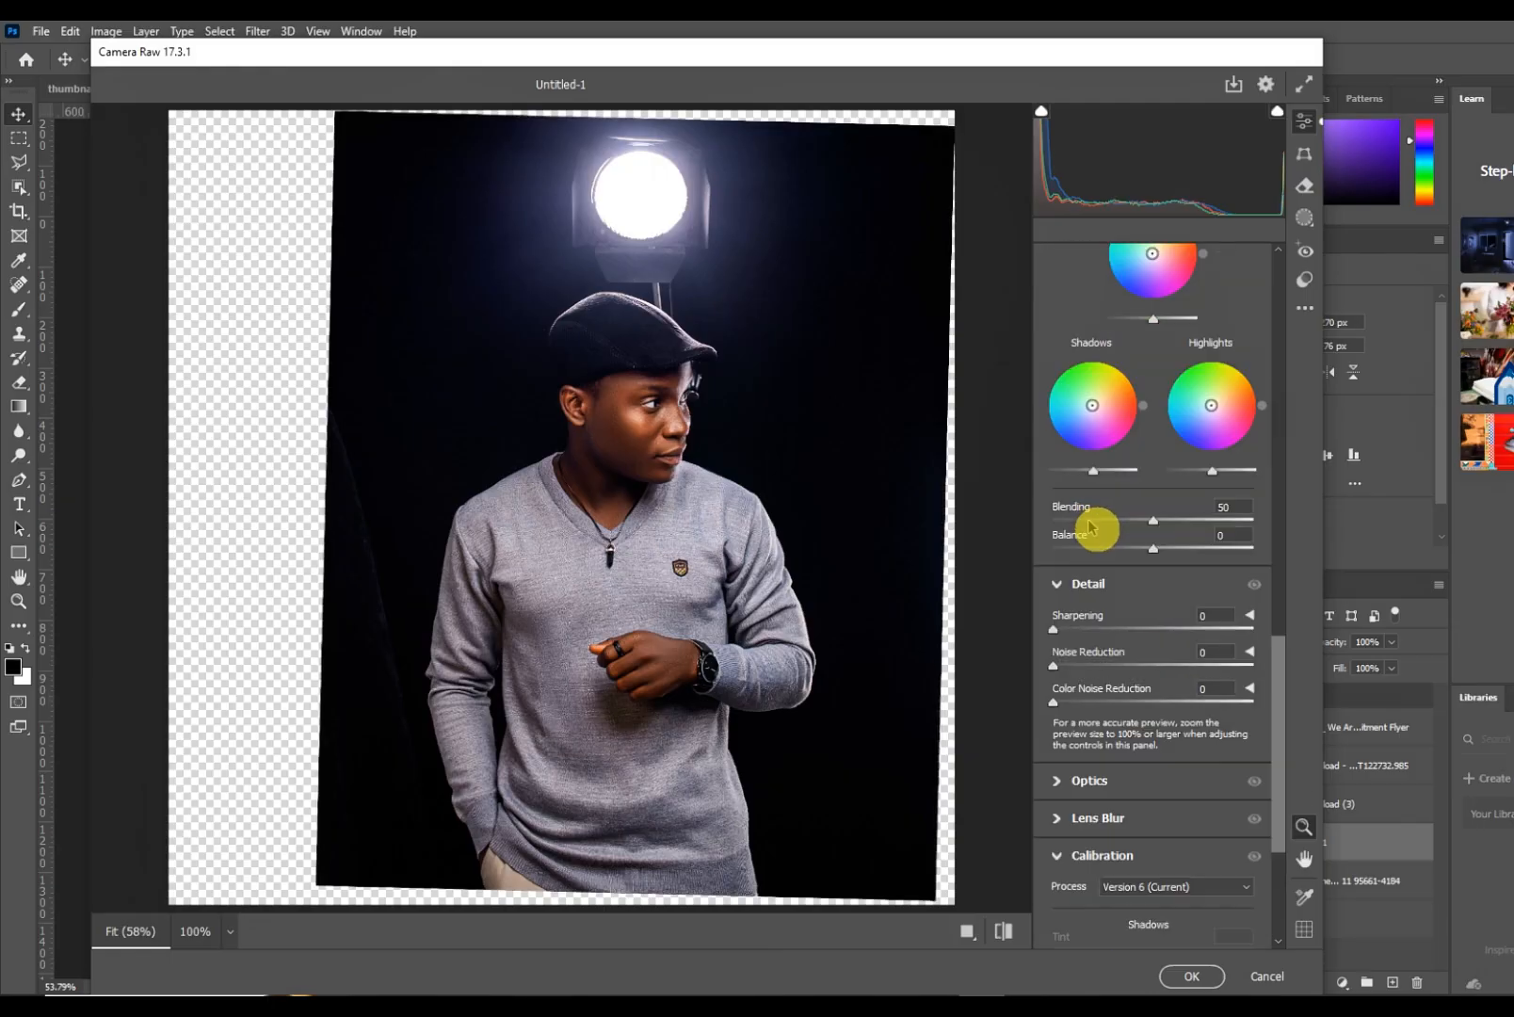
click(1078, 663)
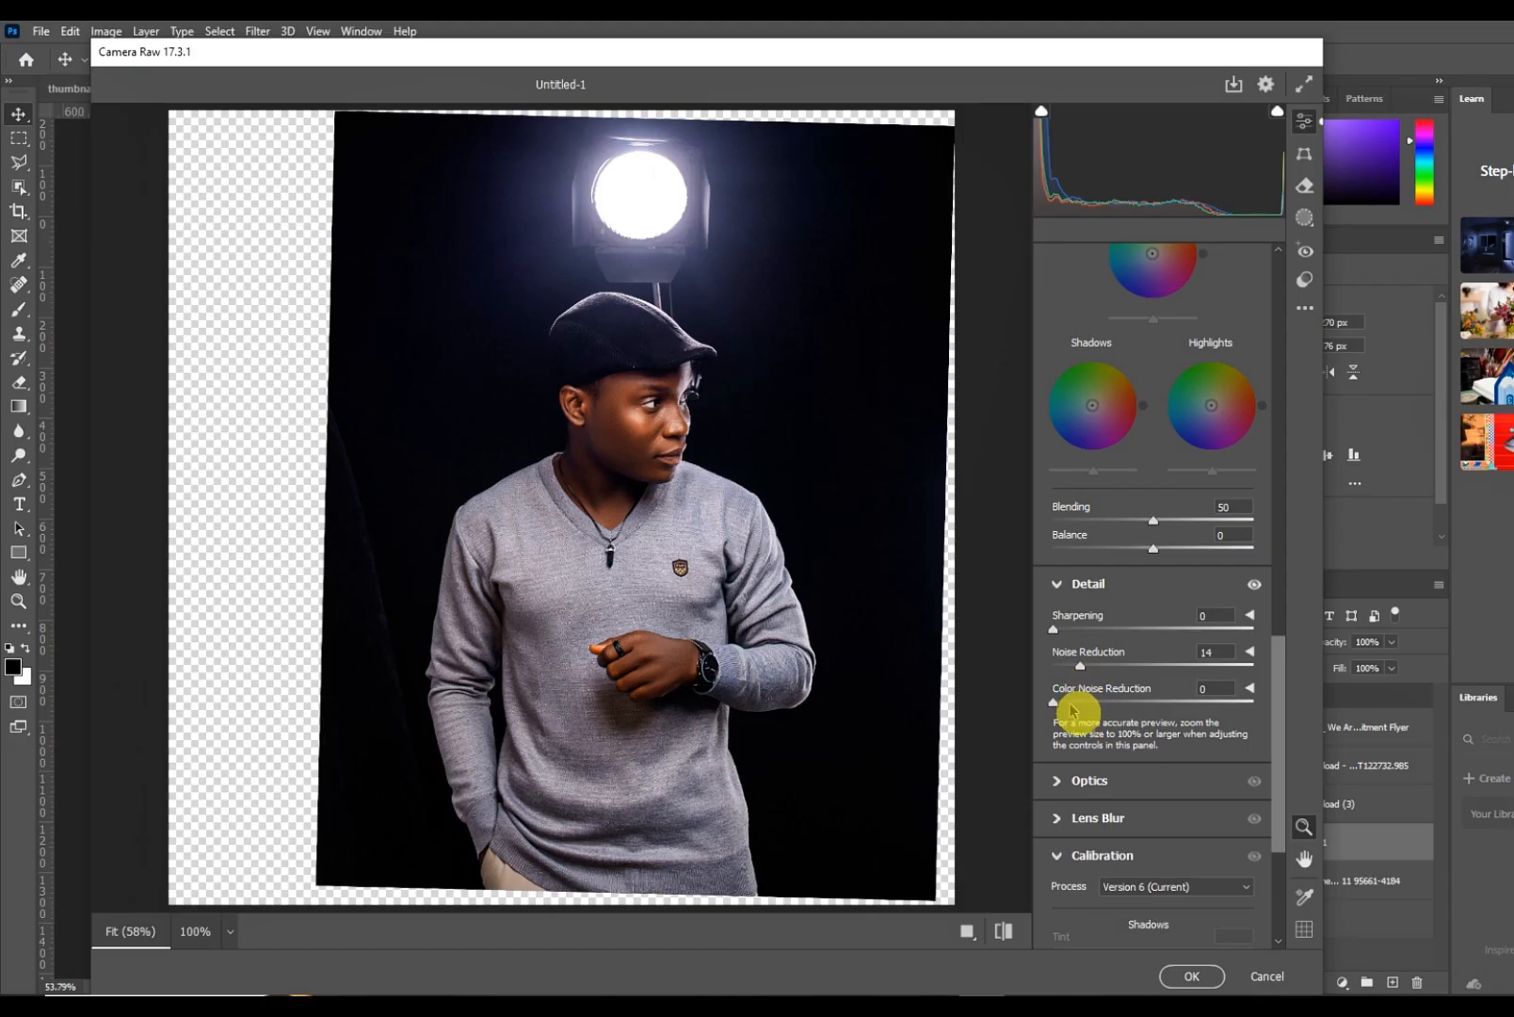
click(1071, 702)
- Grade the midtones to hue 60, saturation 18 and the highlights to hue 333, saturation 5, and apply the Camera Raw filter
scroll(1112, 588, up, 5)
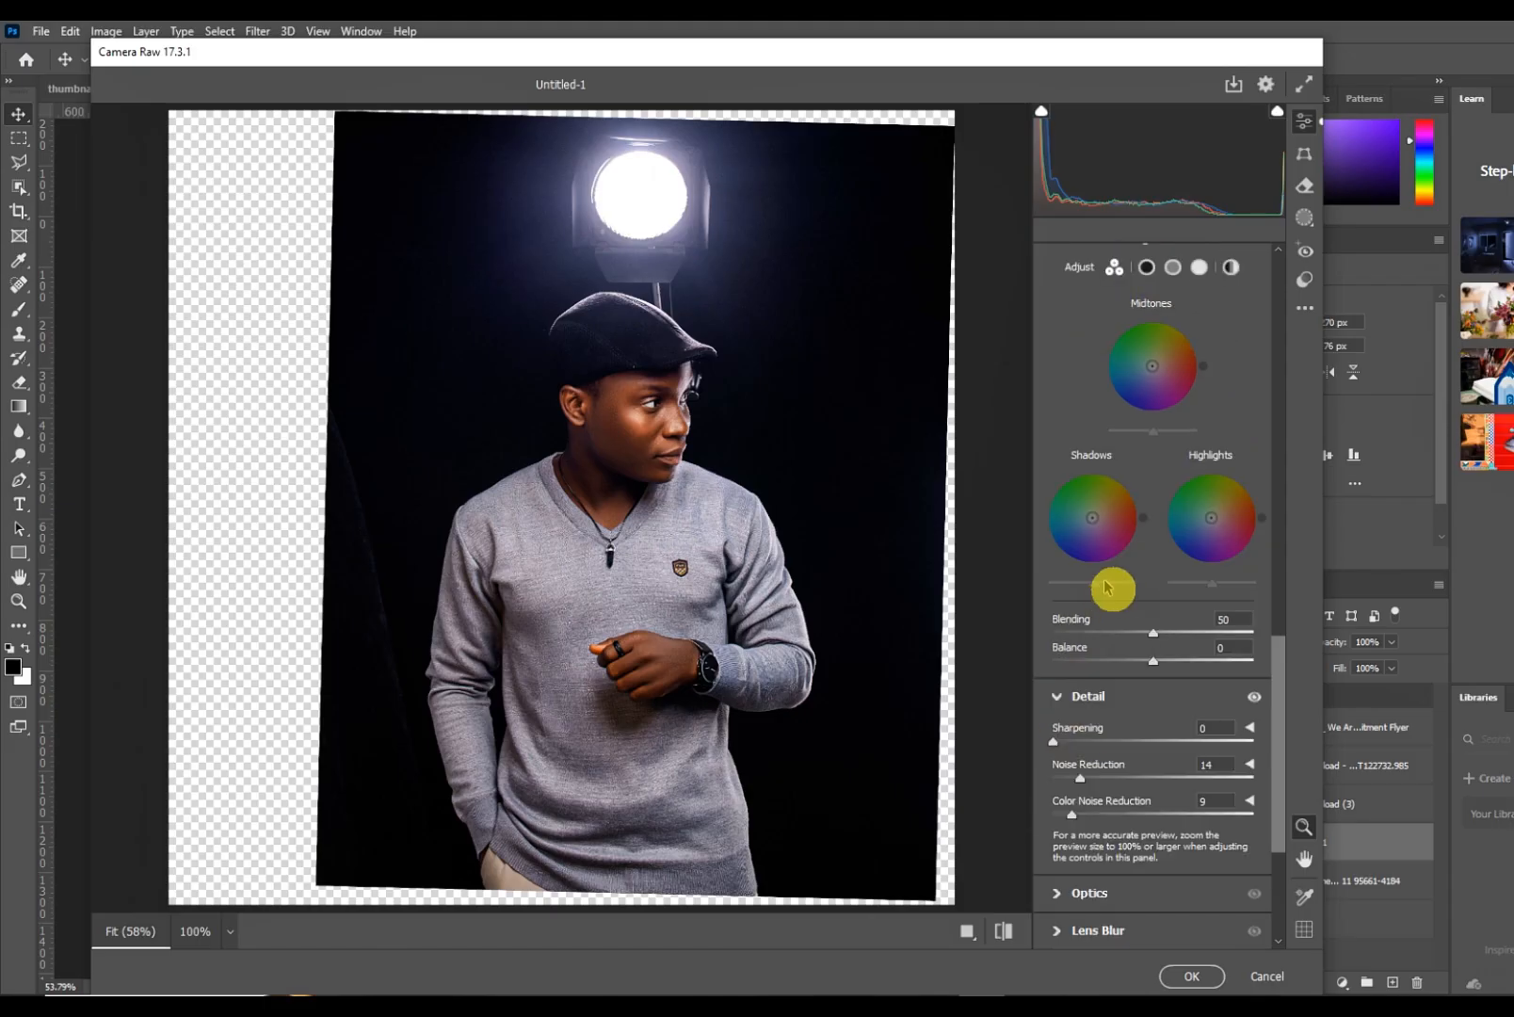
drag(1154, 637, 1156, 629)
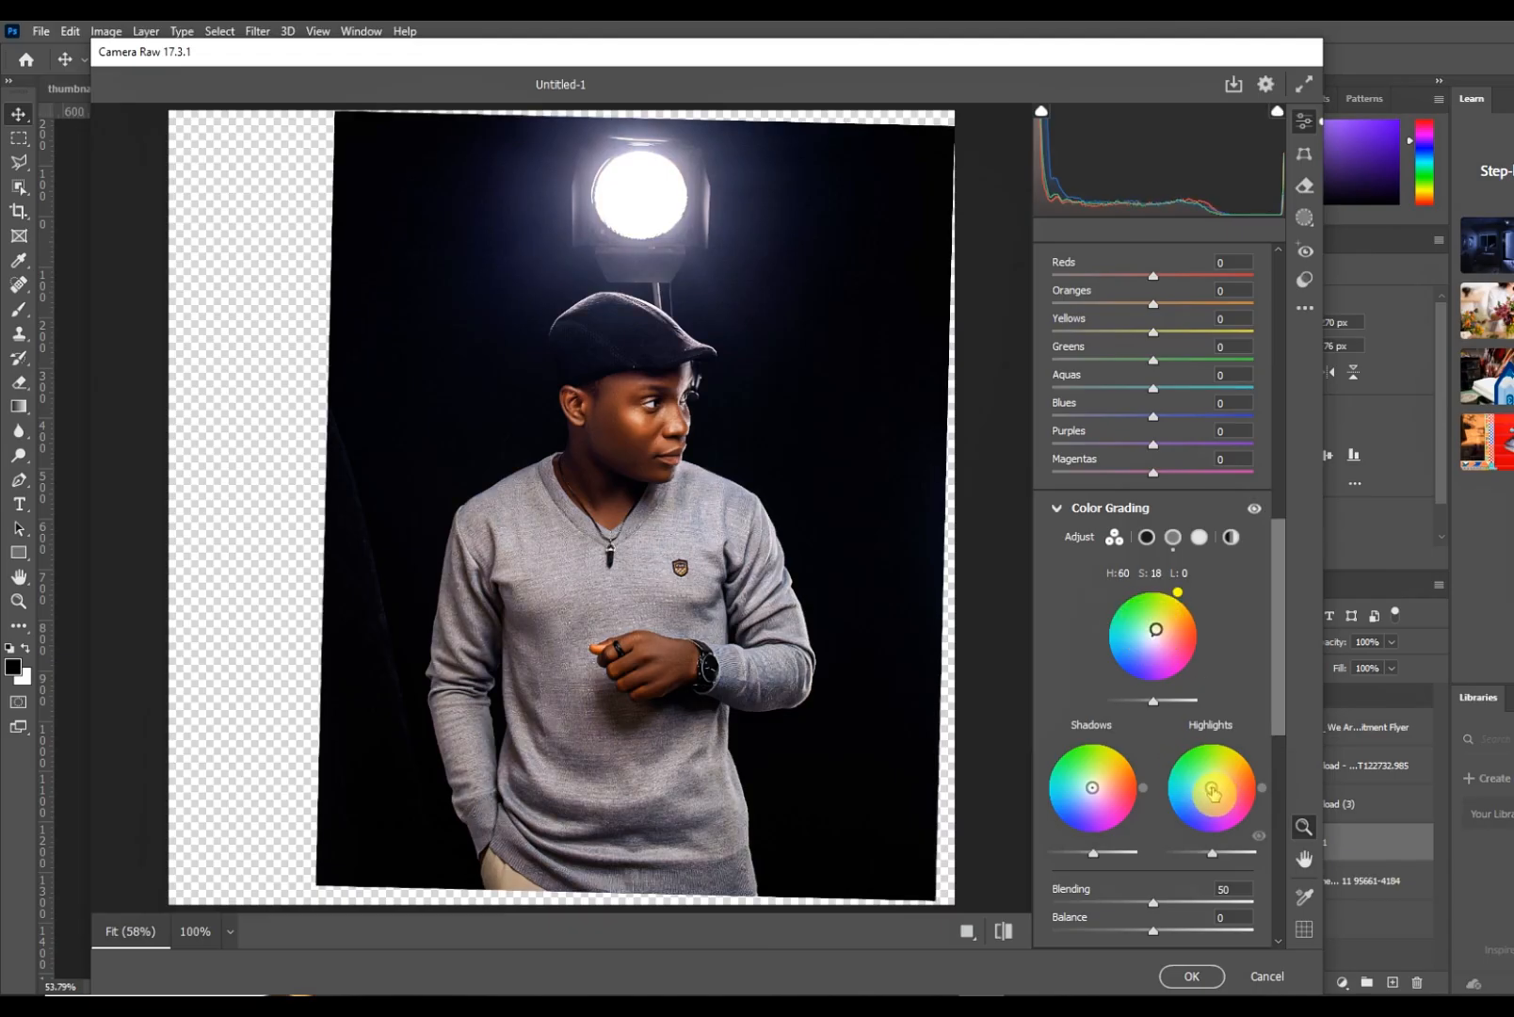
drag(1211, 787, 1213, 788)
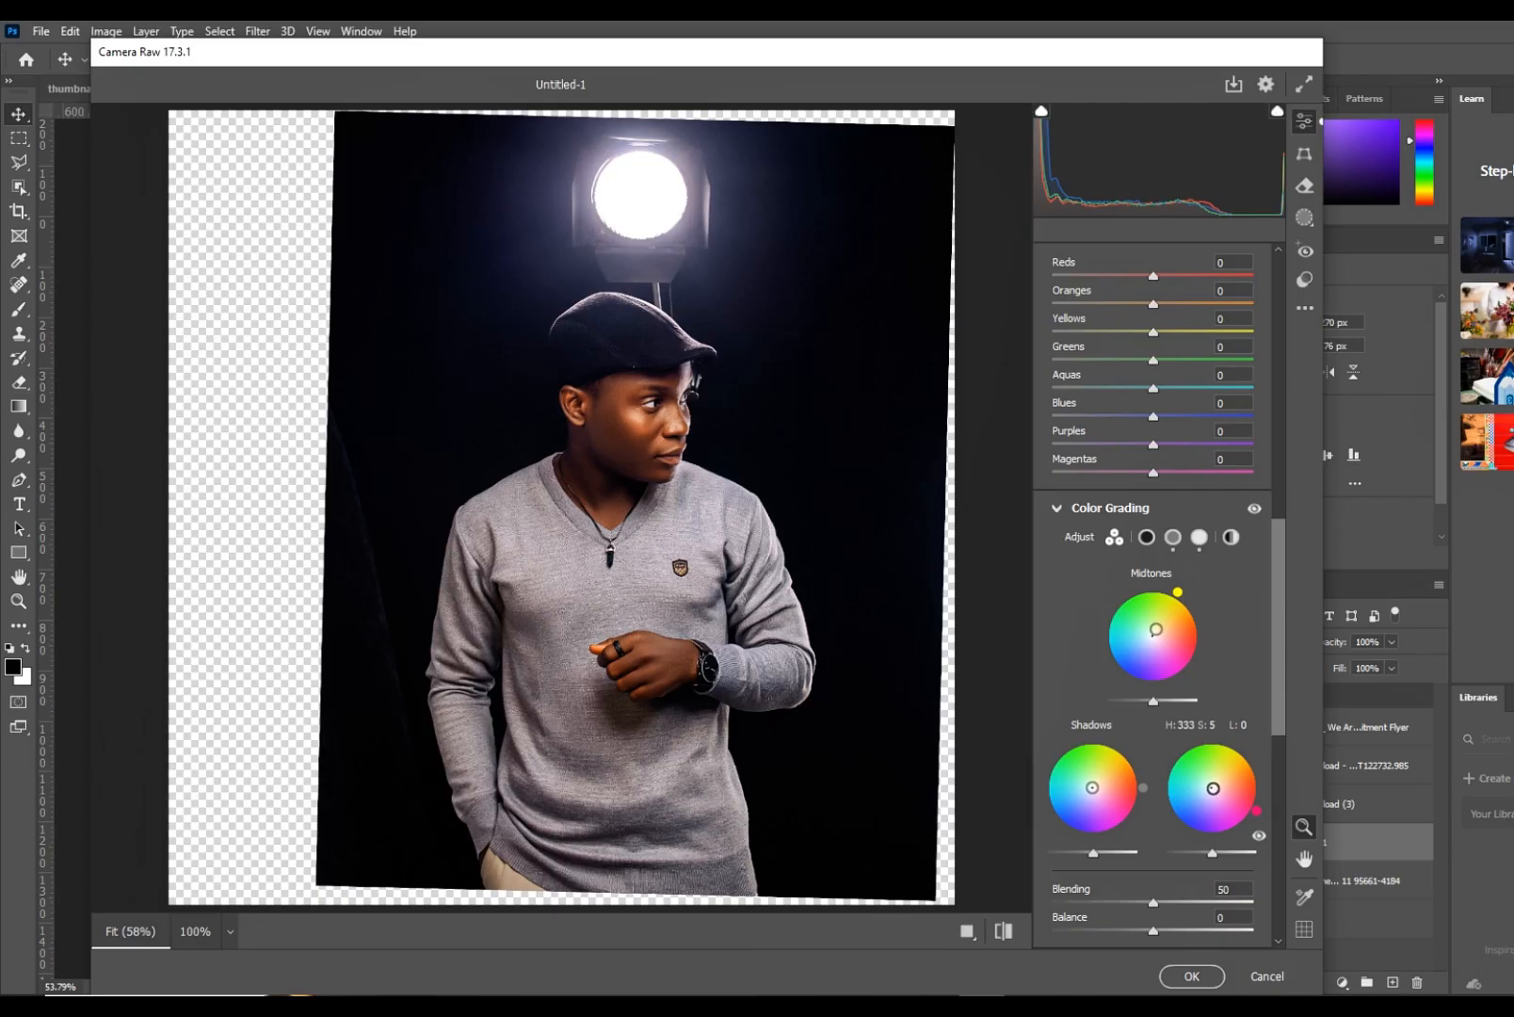
click(1191, 978)
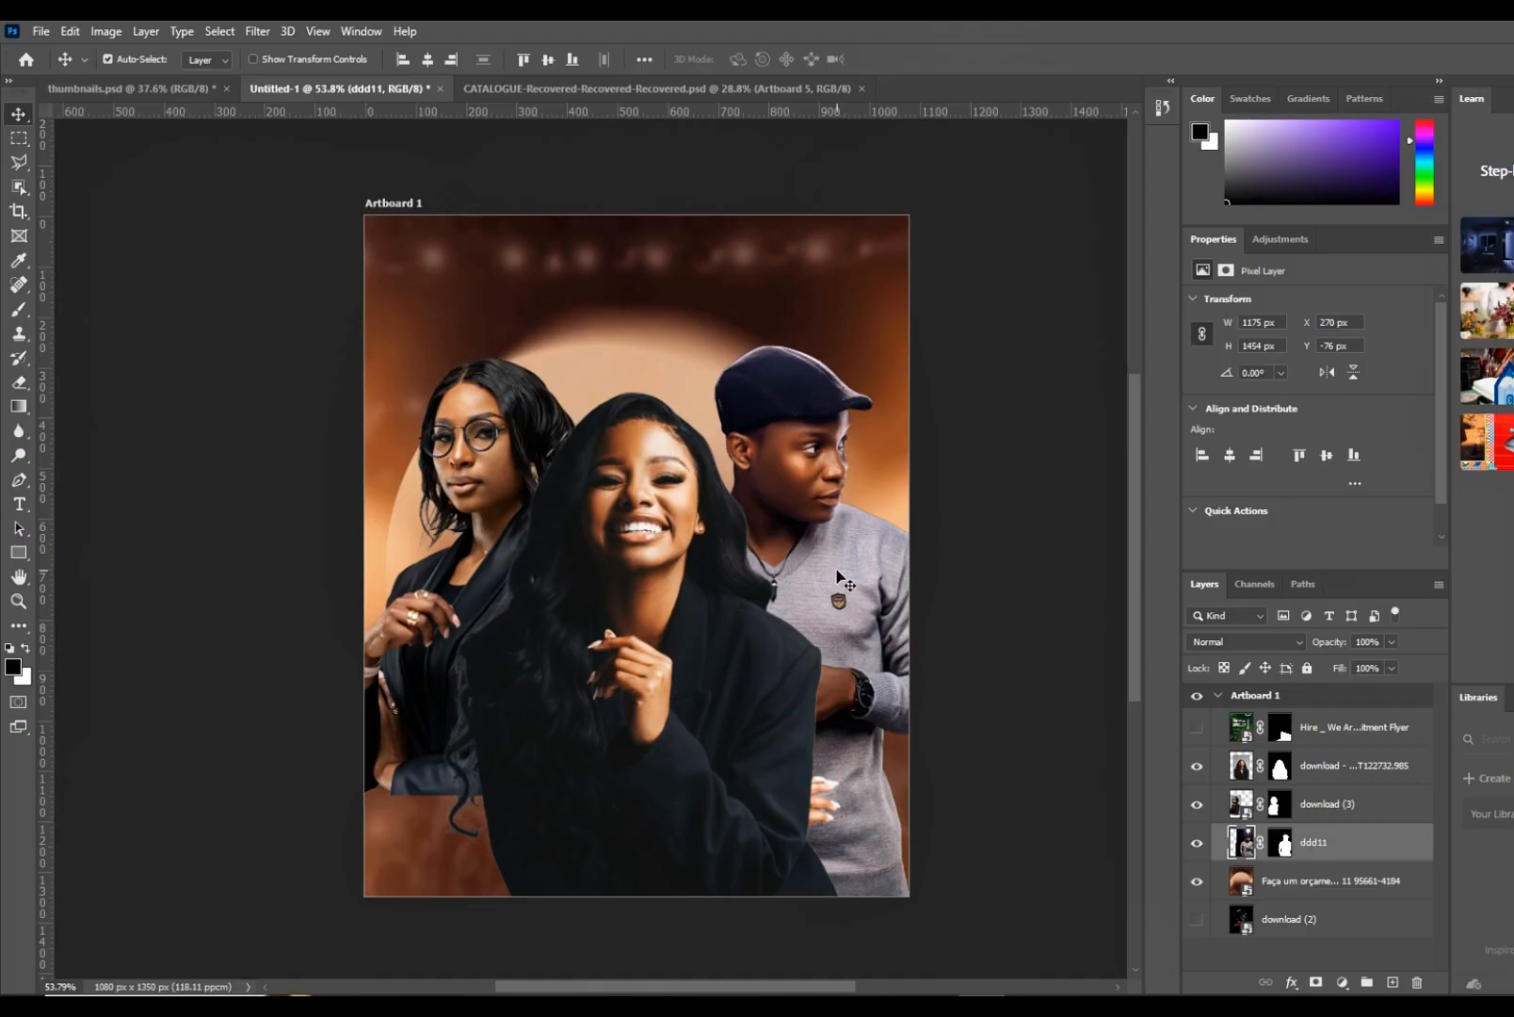
- Select the download (3) layer of the woman in glasses and rasterize it for use with the Brush tool
click(806, 474)
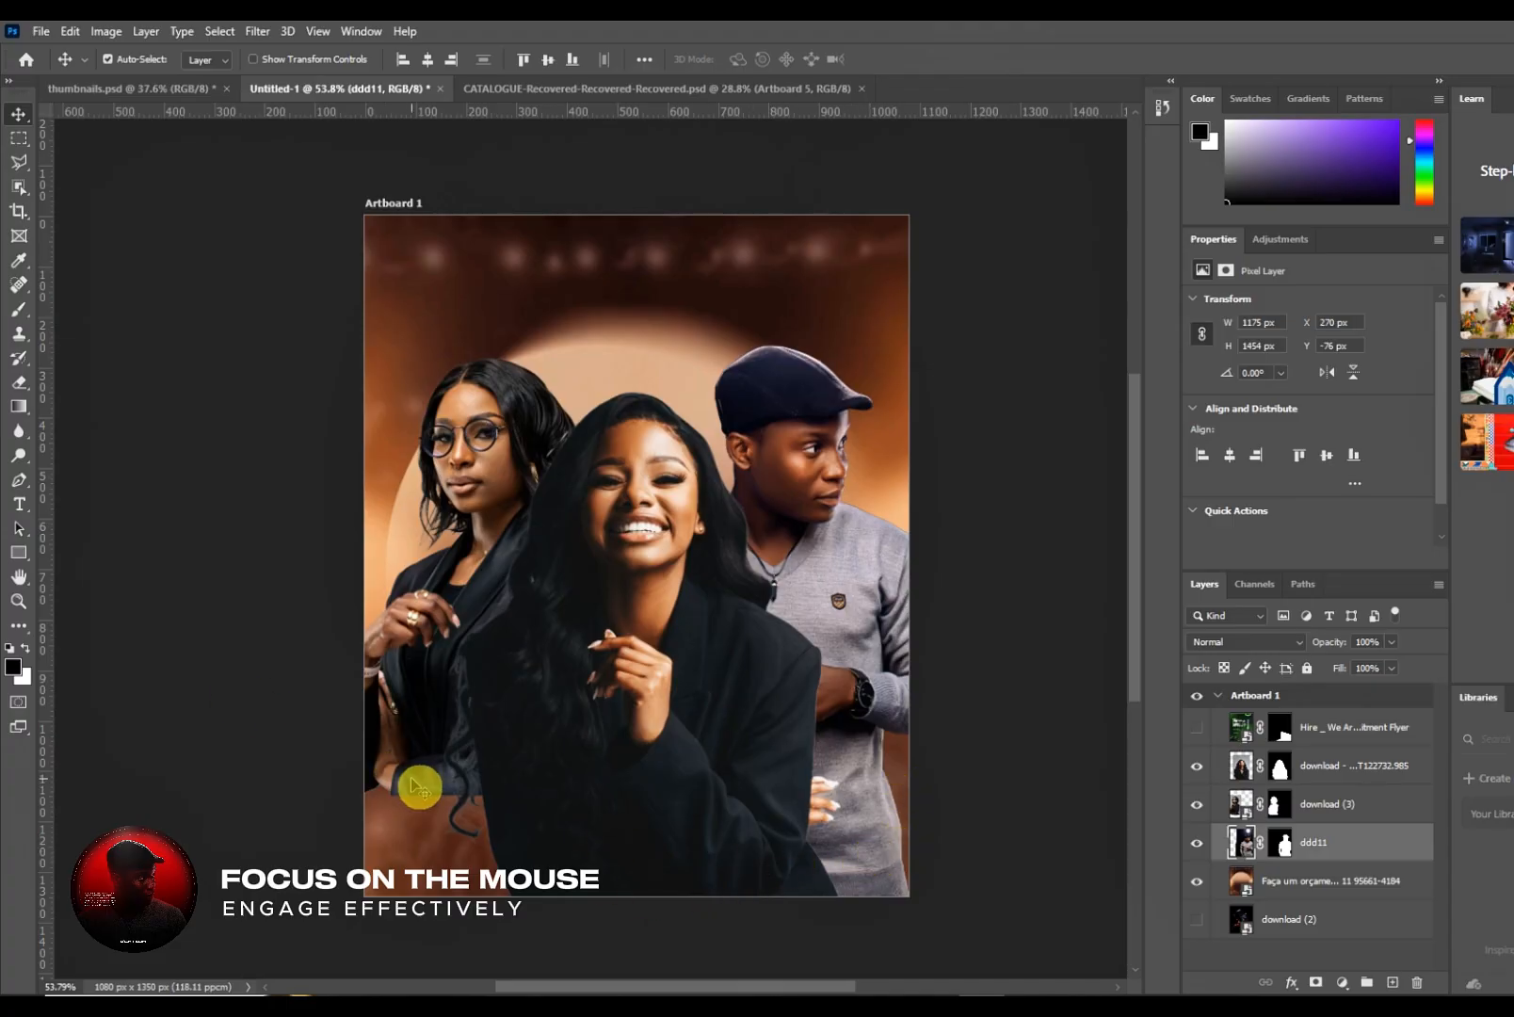
click(513, 439)
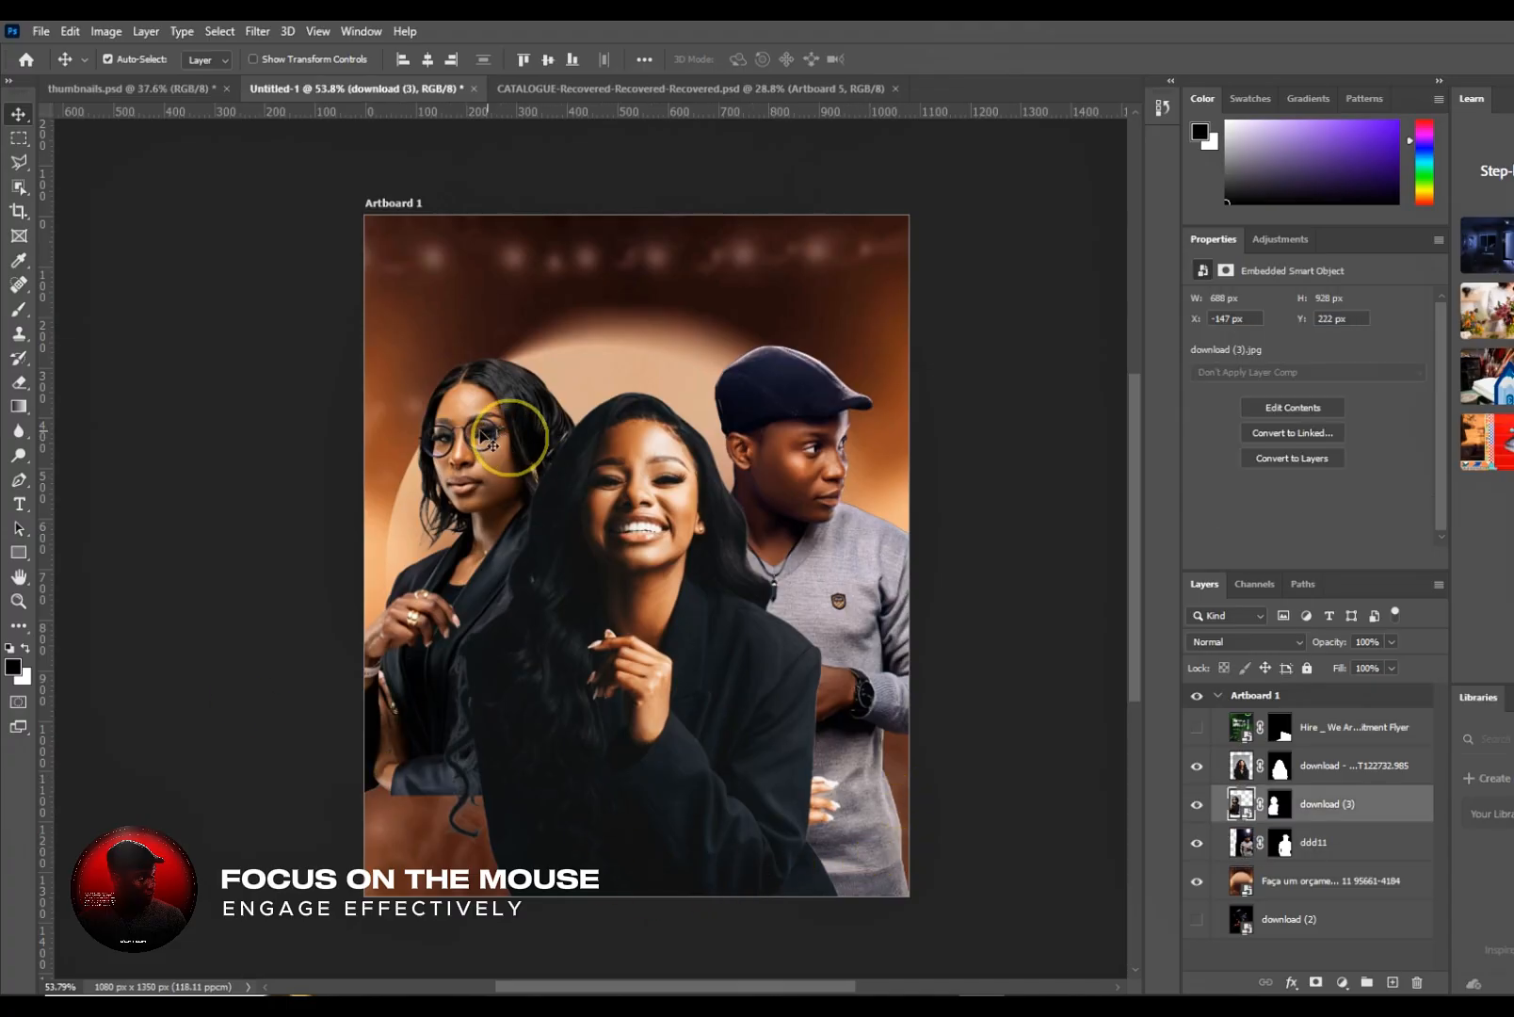
click(18, 311)
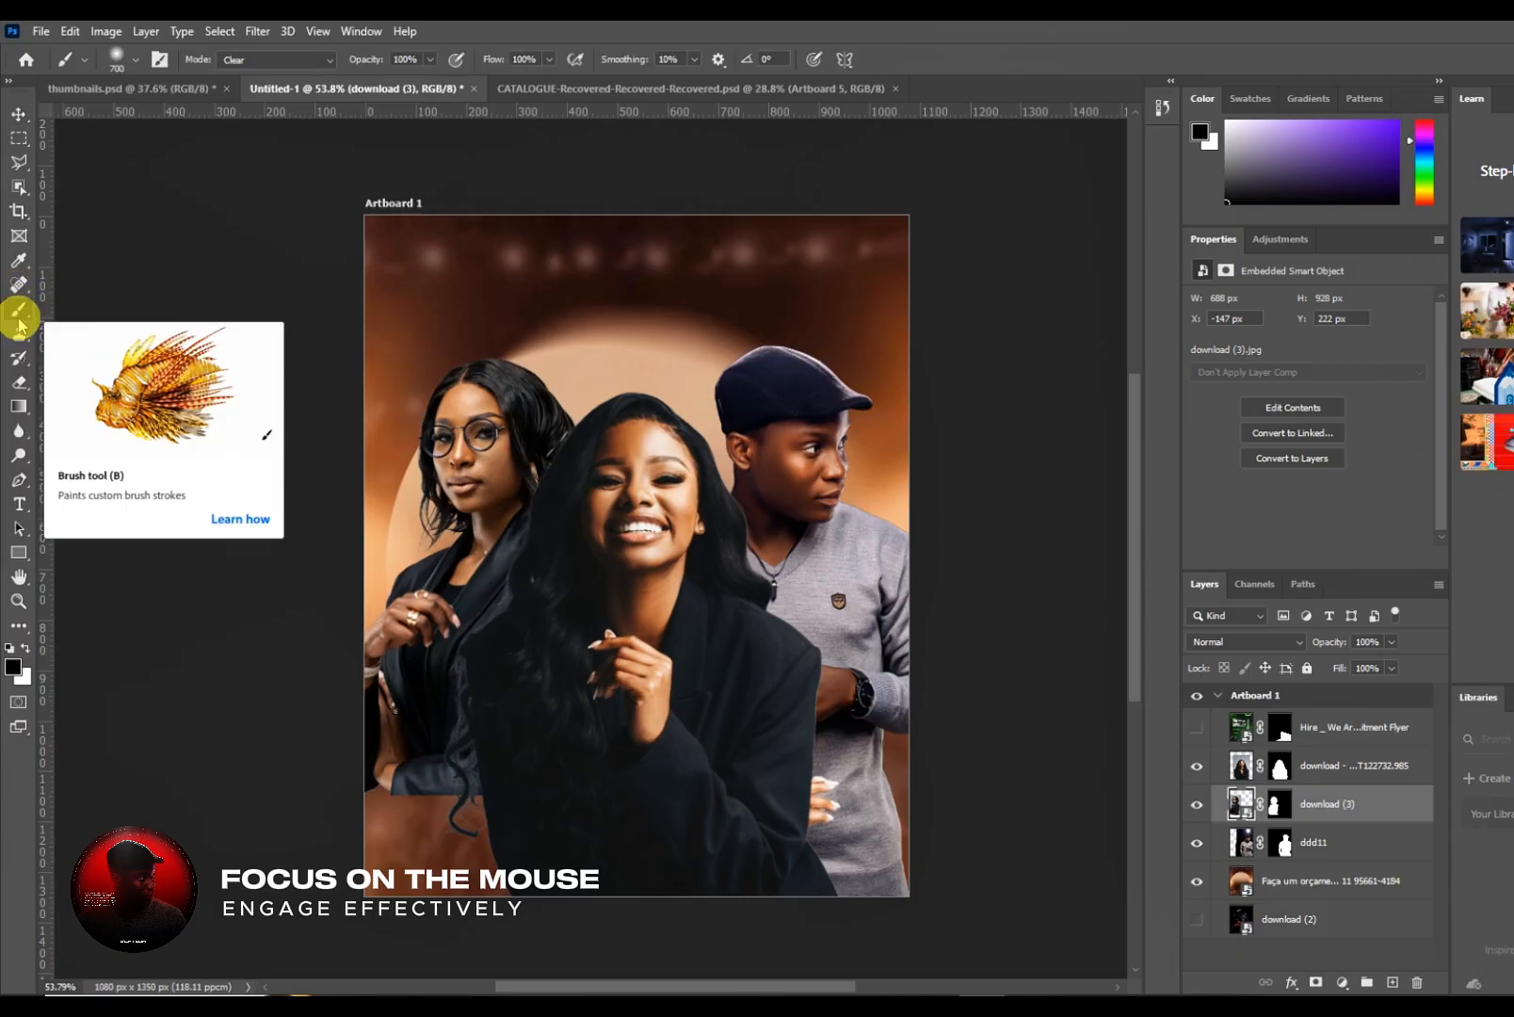
click(477, 487)
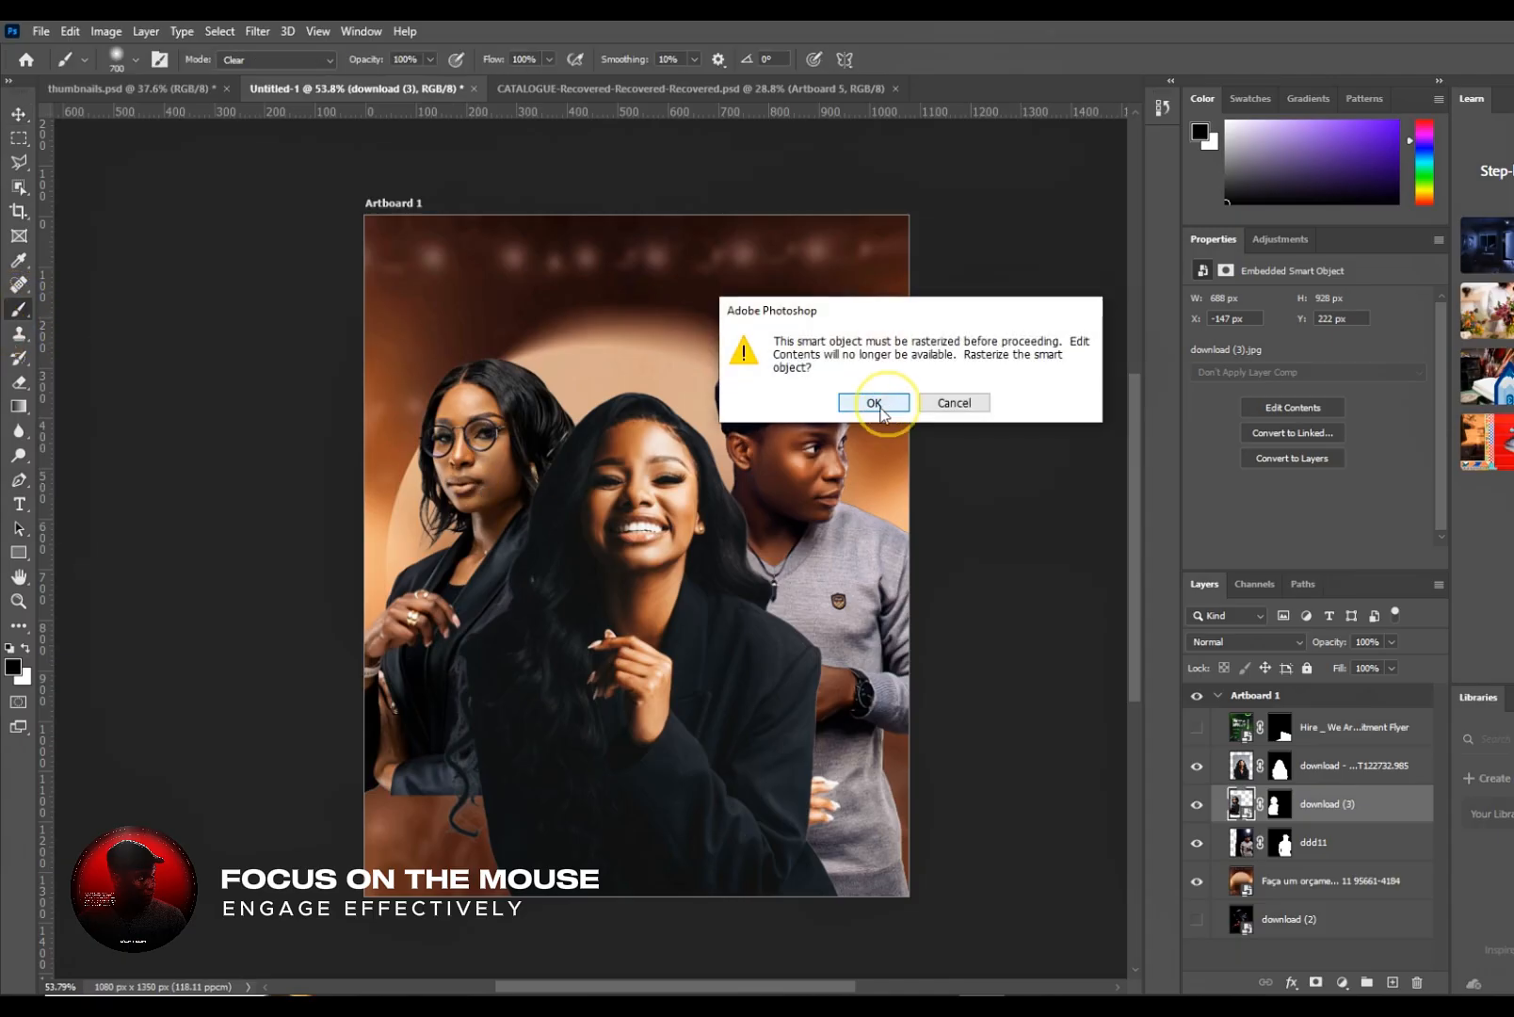
click(872, 403)
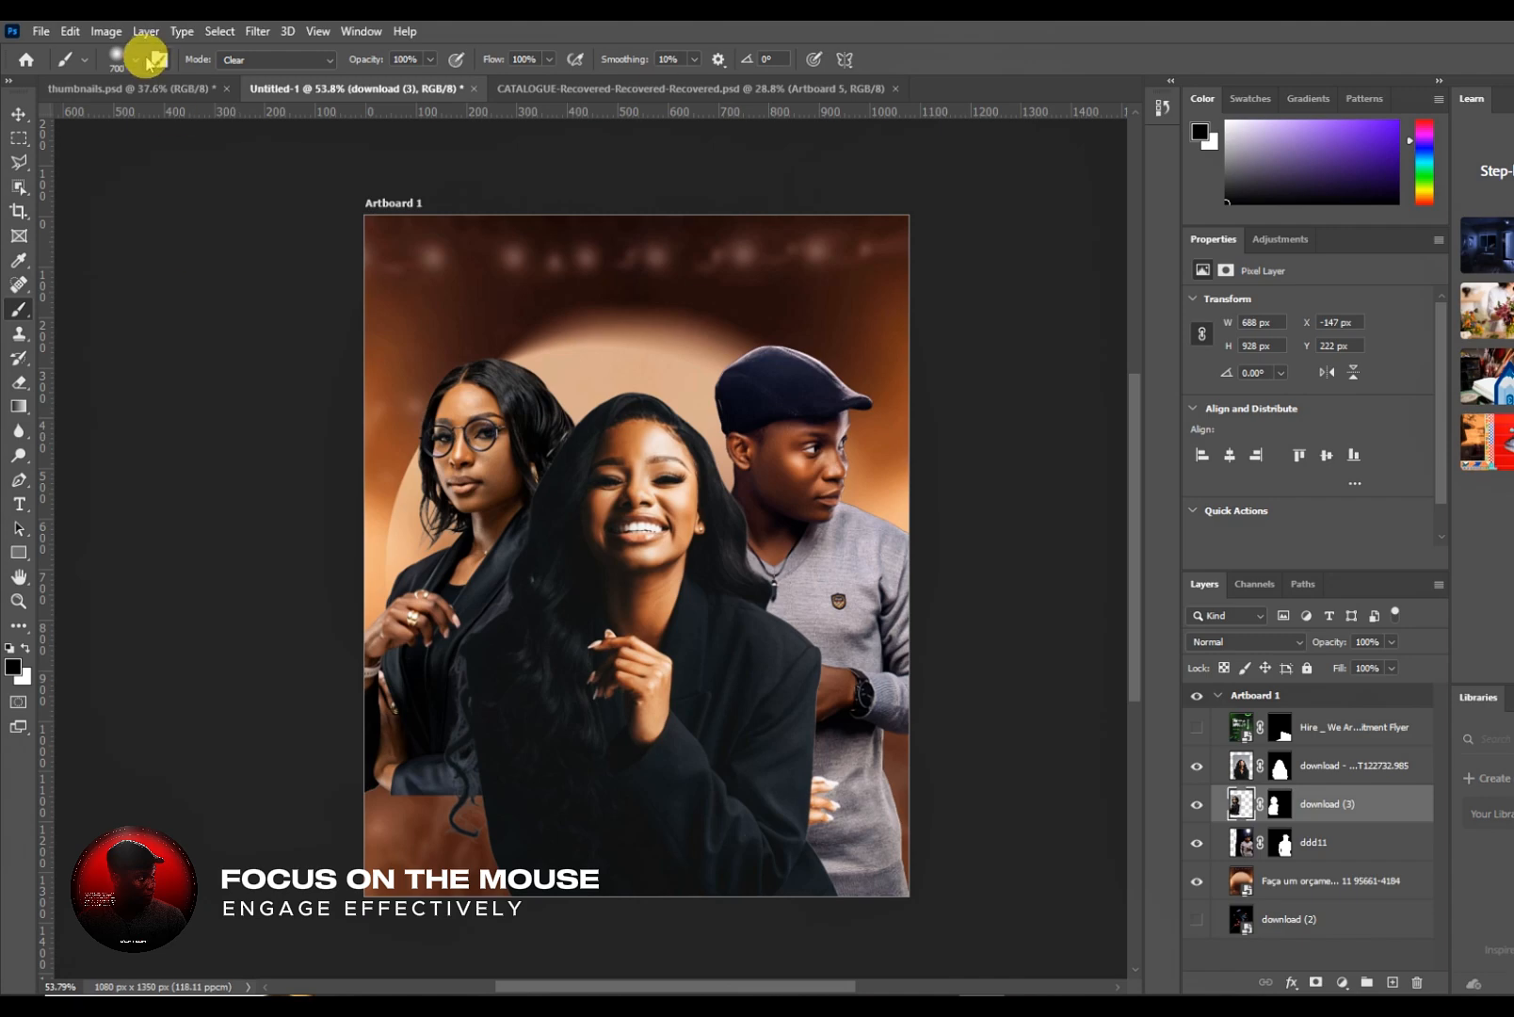
- Fade out the lower edge of the woman in glasses with a soft 300 px brush in Clear mode
click(137, 59)
drag(210, 120, 201, 121)
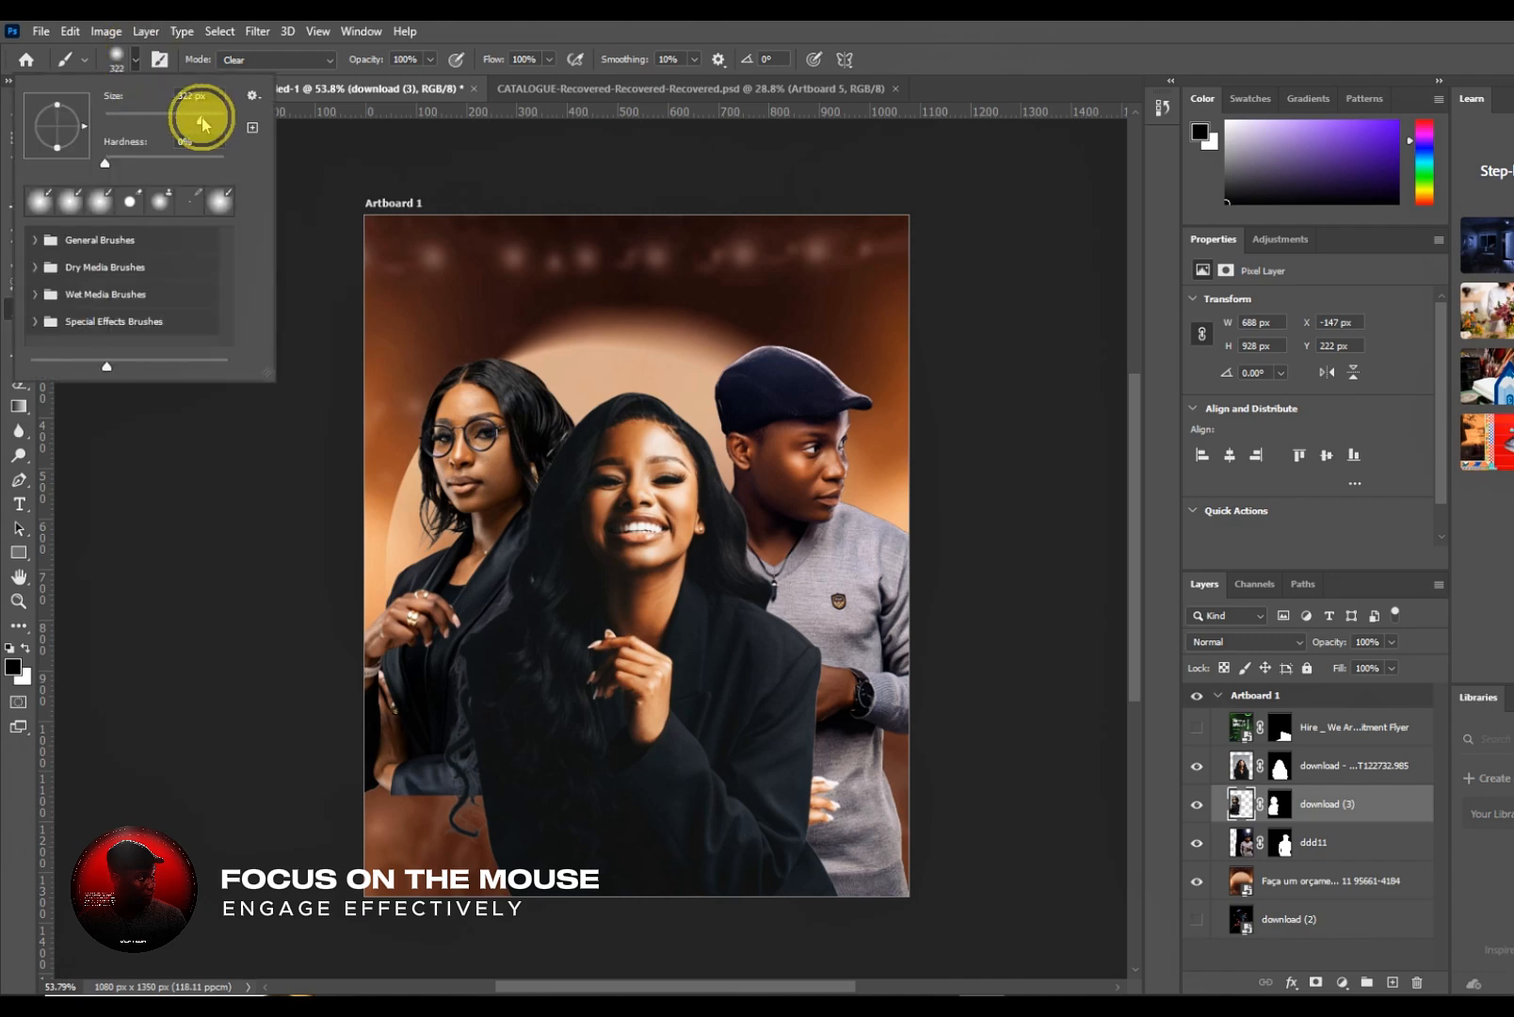
click(239, 575)
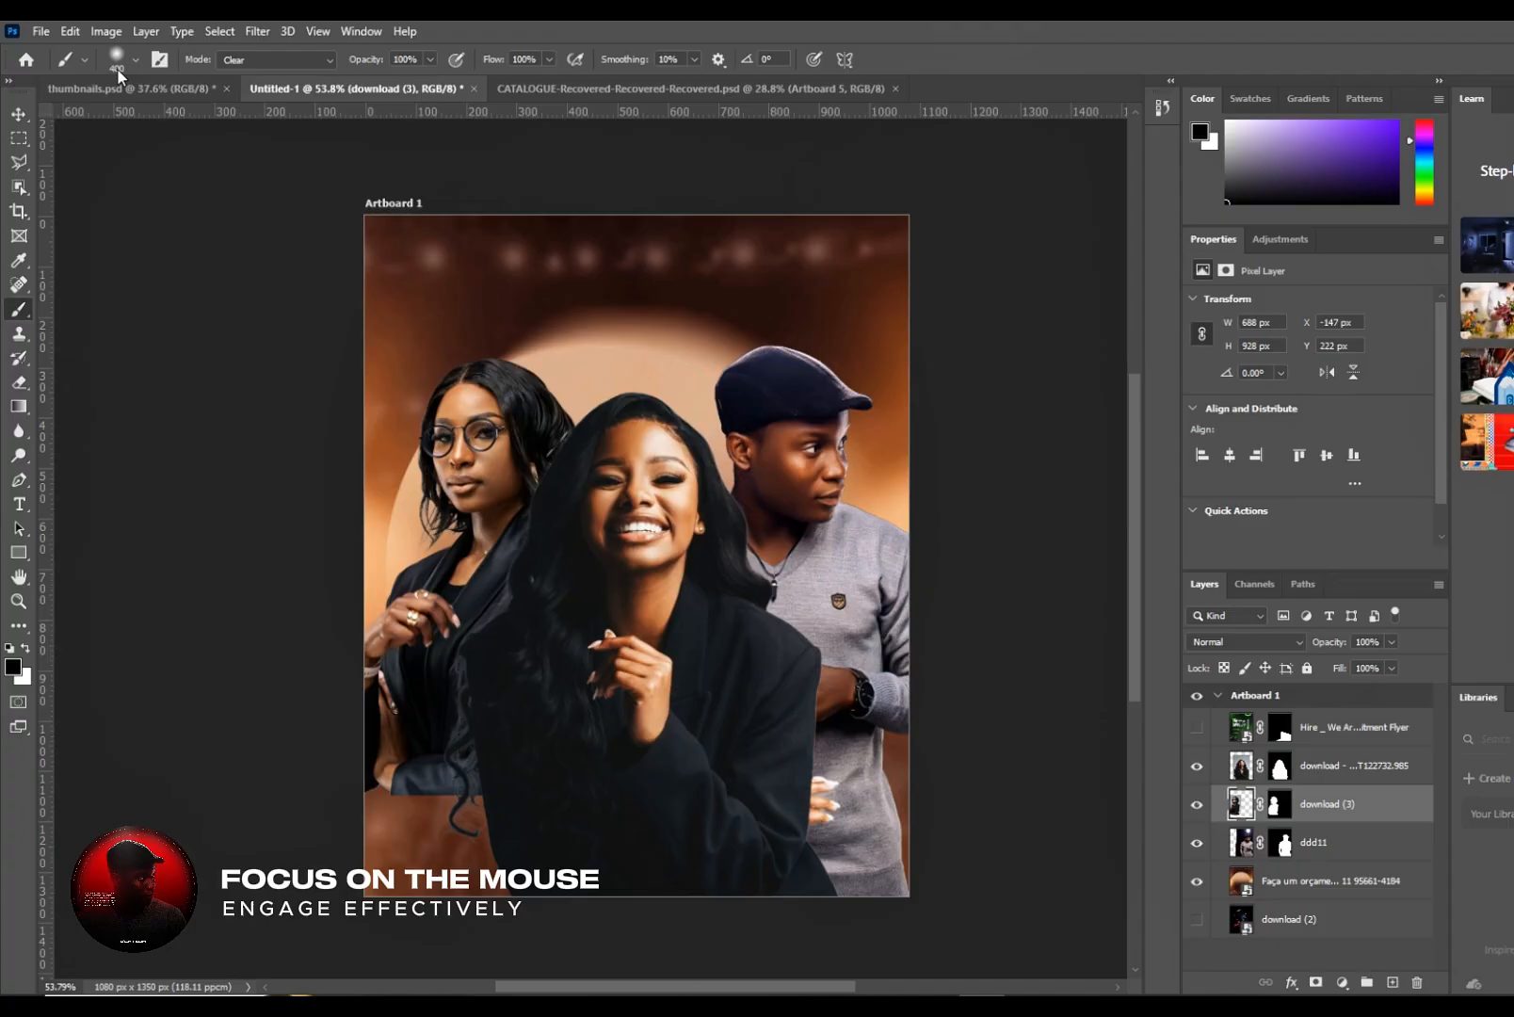
key(bracketright)
scroll(483, 893, up, 5)
mouse_move(476, 780)
mouse_down()
mouse_move(475, 701)
mouse_move(450, 755)
mouse_move(467, 743)
mouse_move(307, 739)
mouse_move(340, 779)
mouse_move(371, 783)
mouse_move(487, 751)
mouse_up()
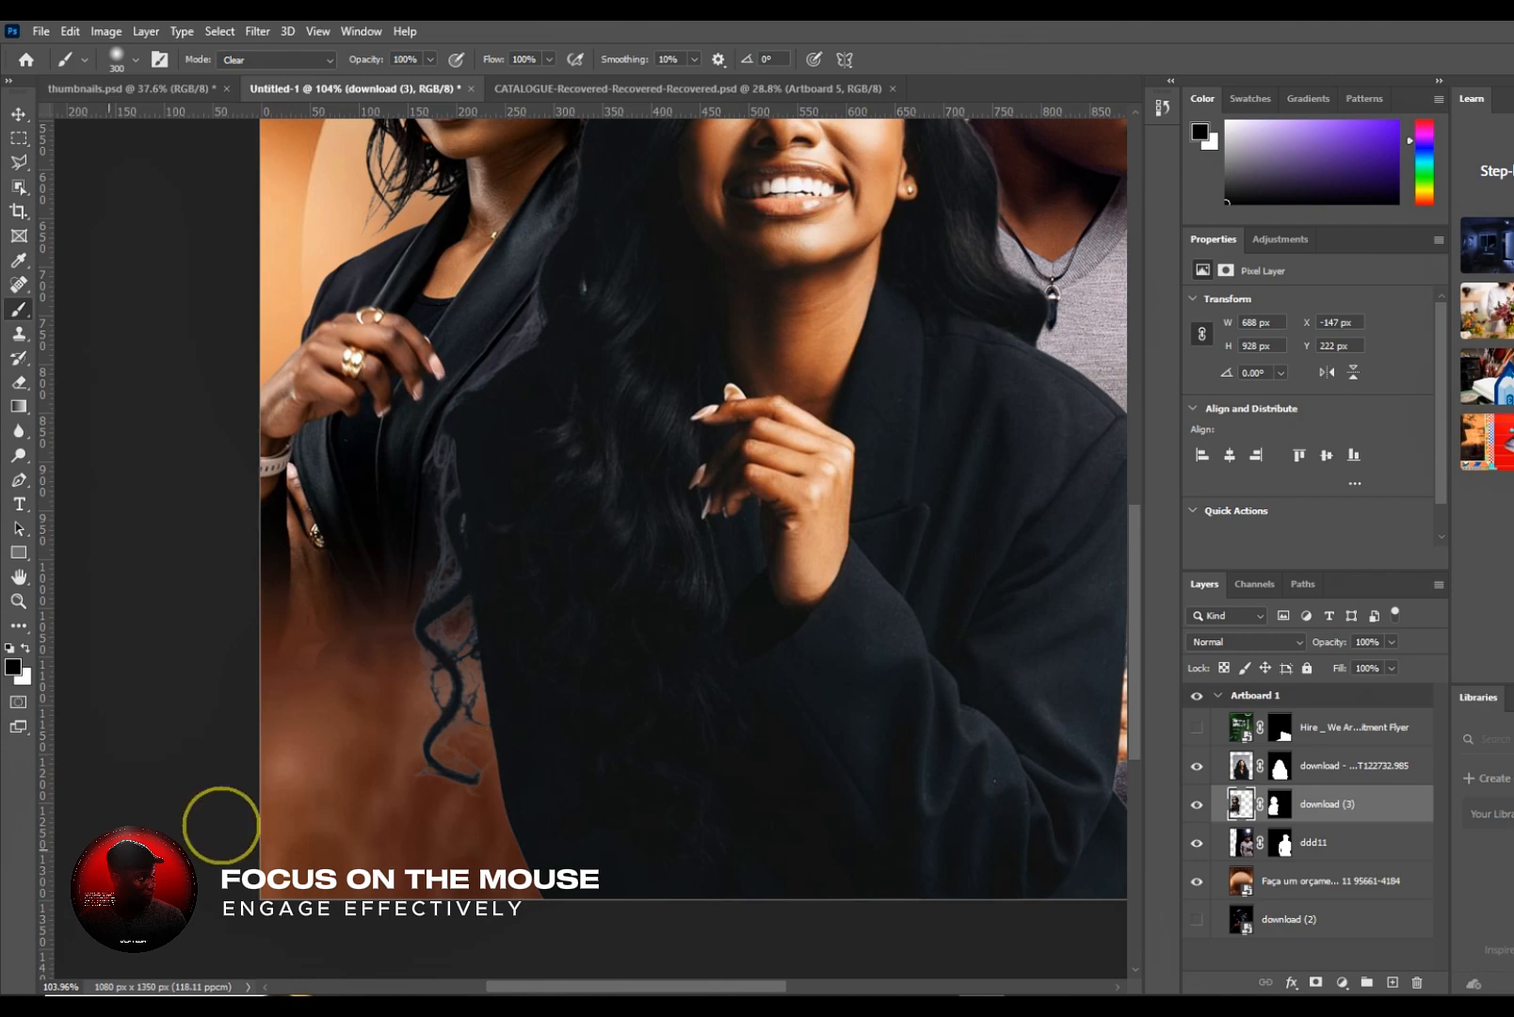
scroll(297, 856, down, 5)
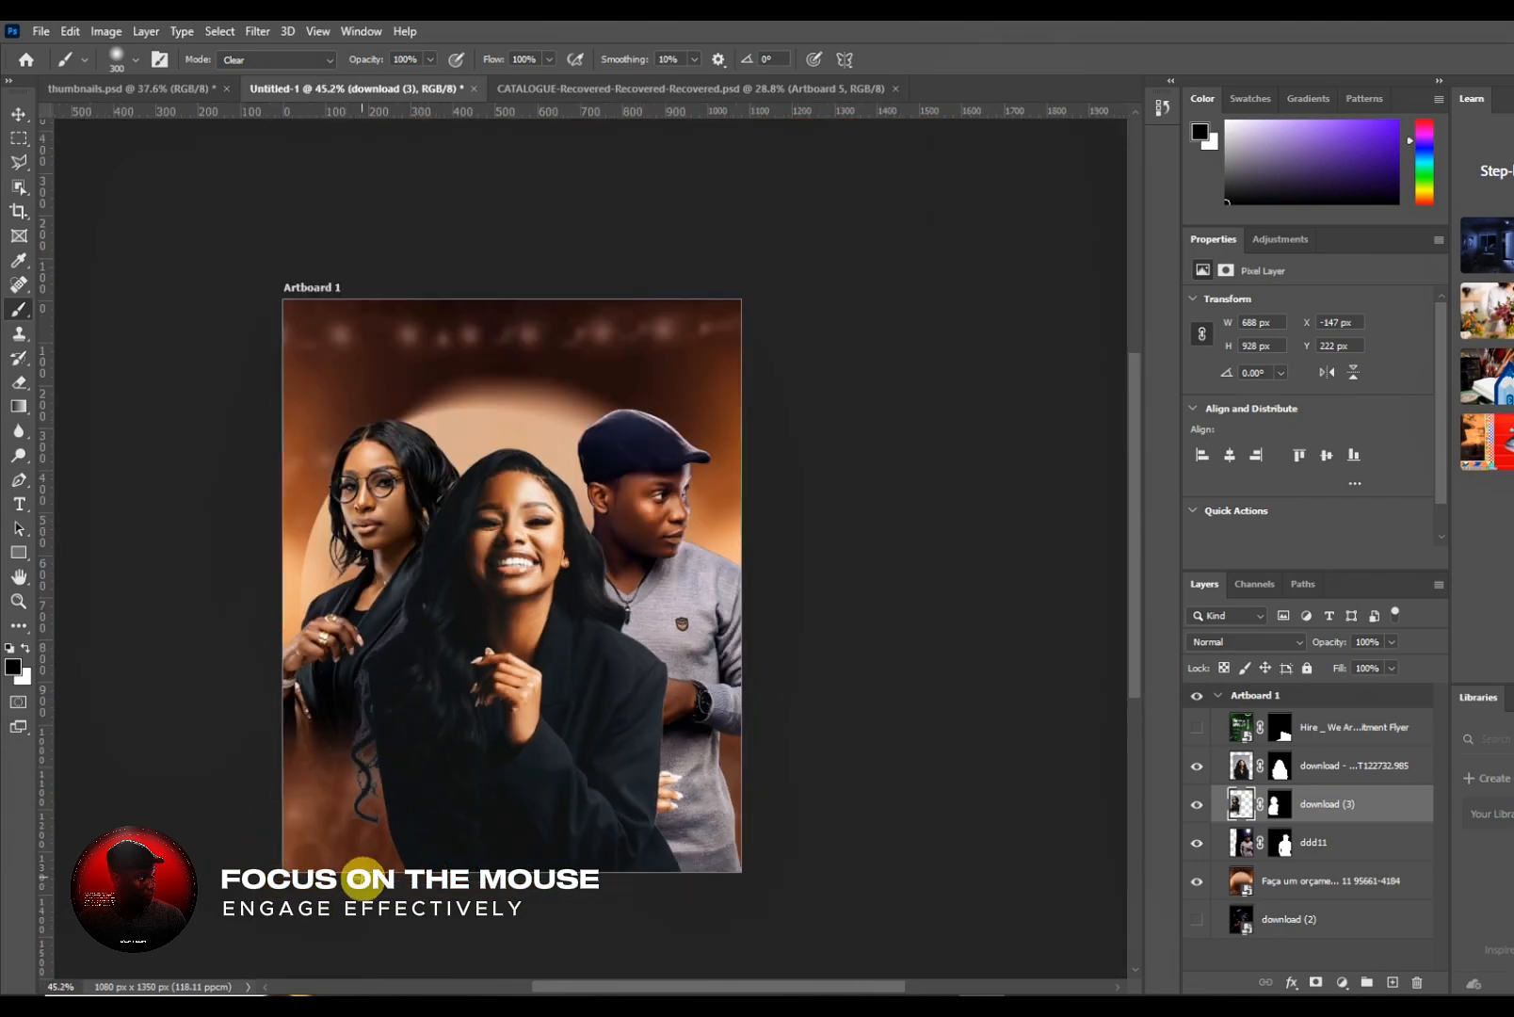
- Select the man's ddd11 layer and apply a Hue/Saturation adjustment with Saturation set to -13
click(16, 114)
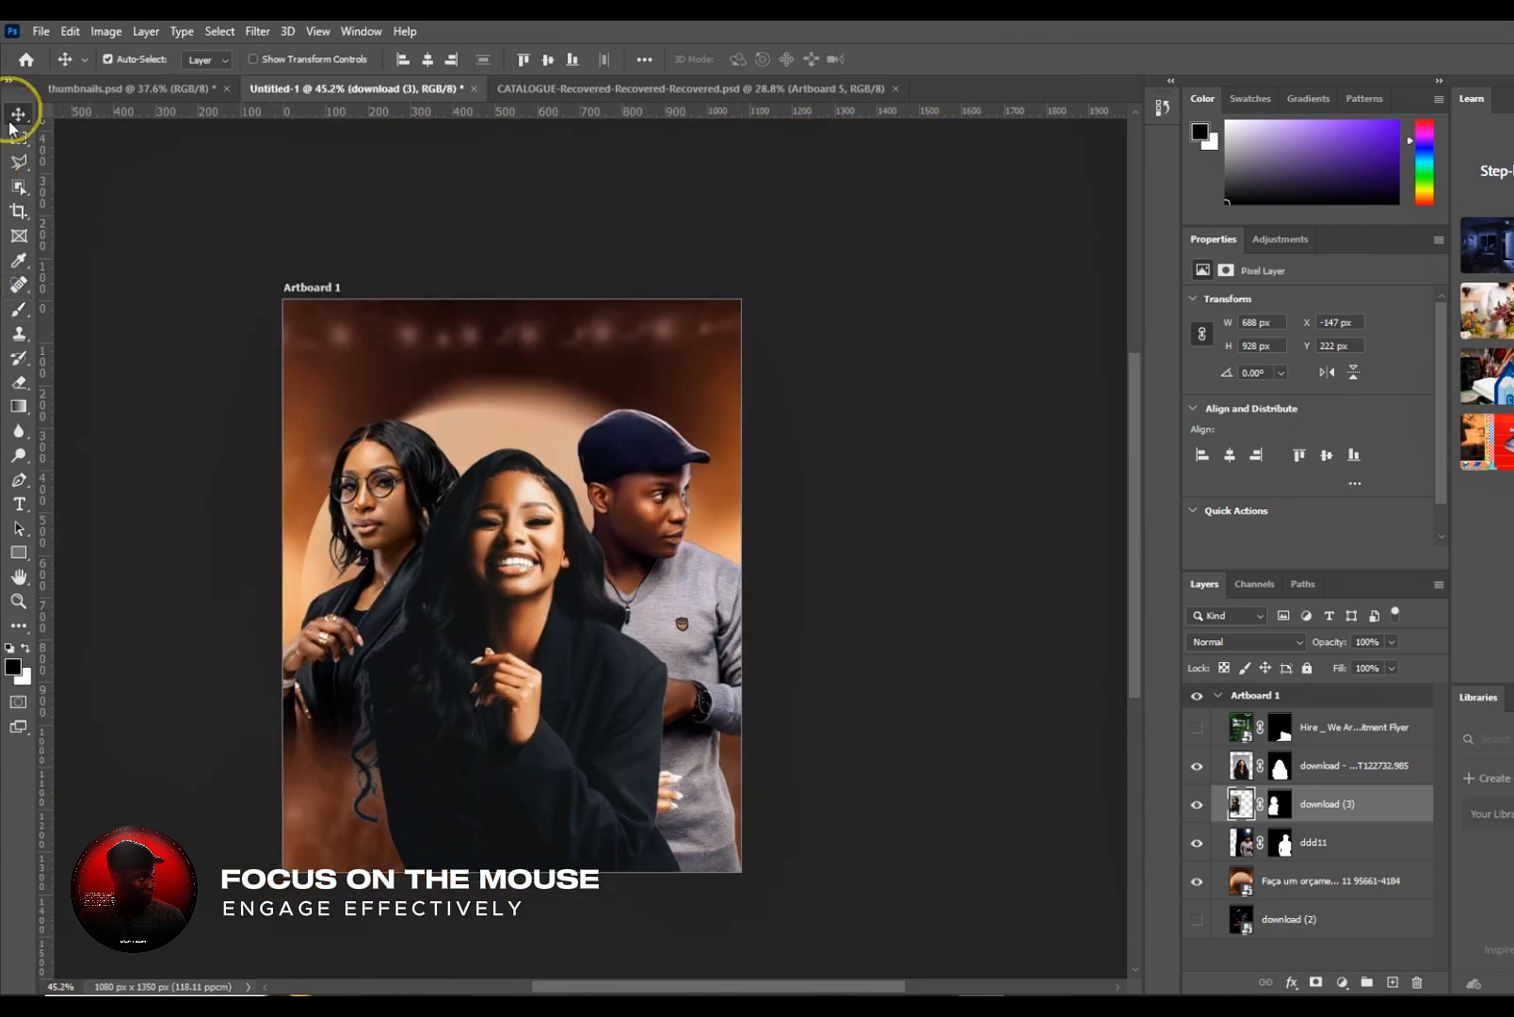
click(673, 504)
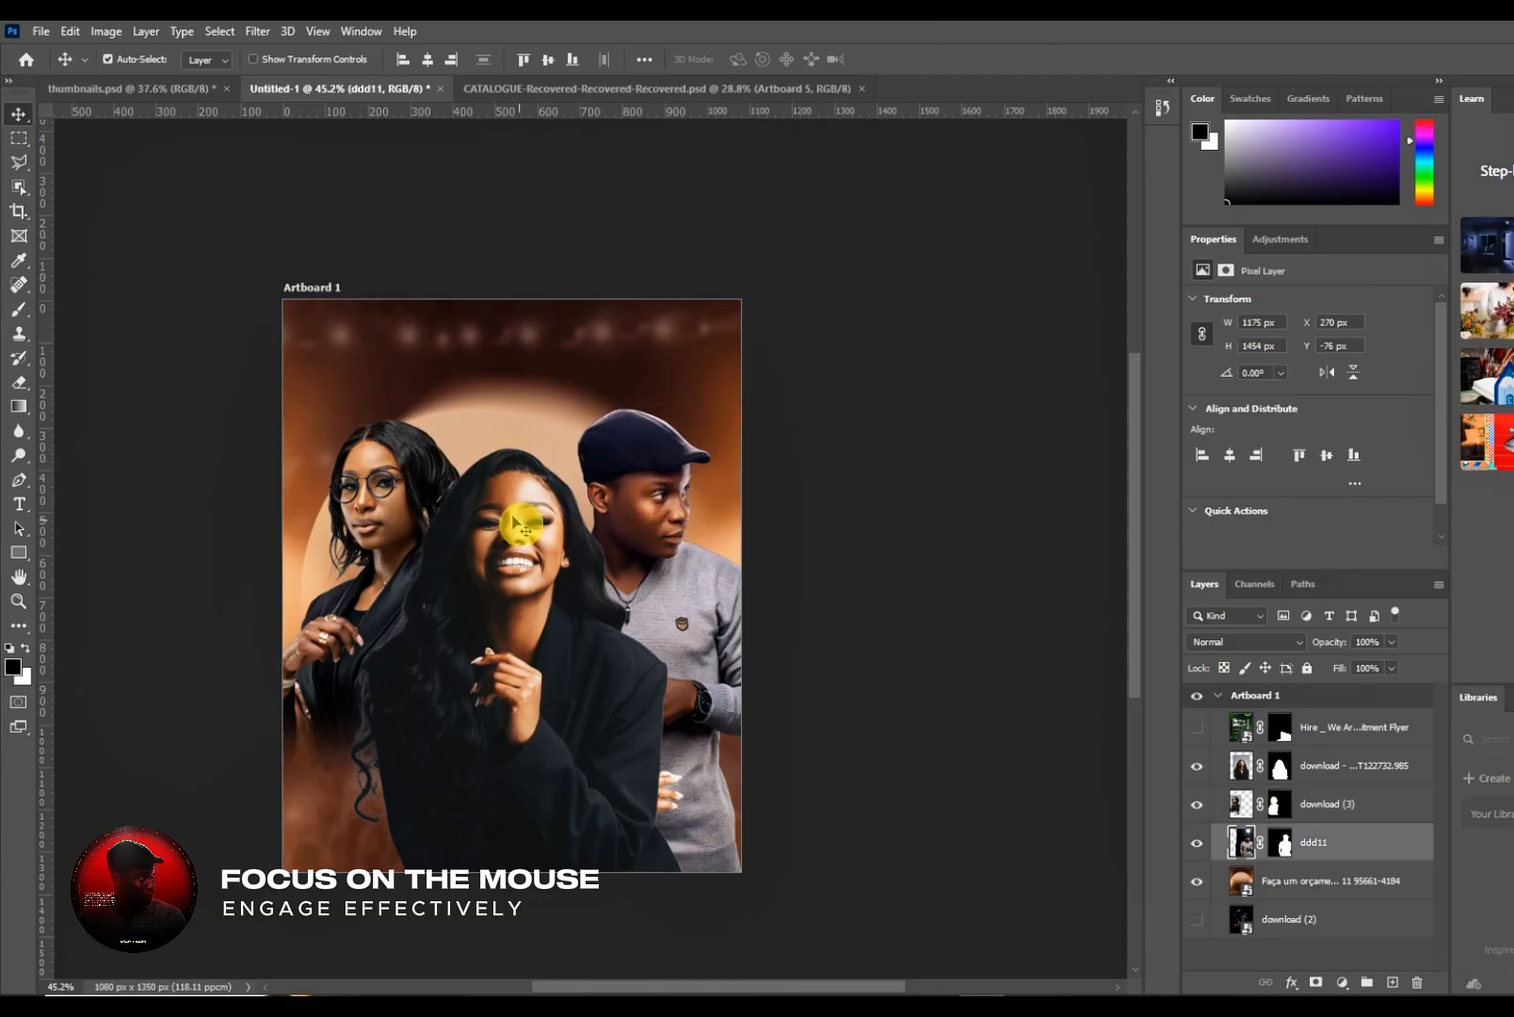
click(105, 31)
mouse_move(135, 79)
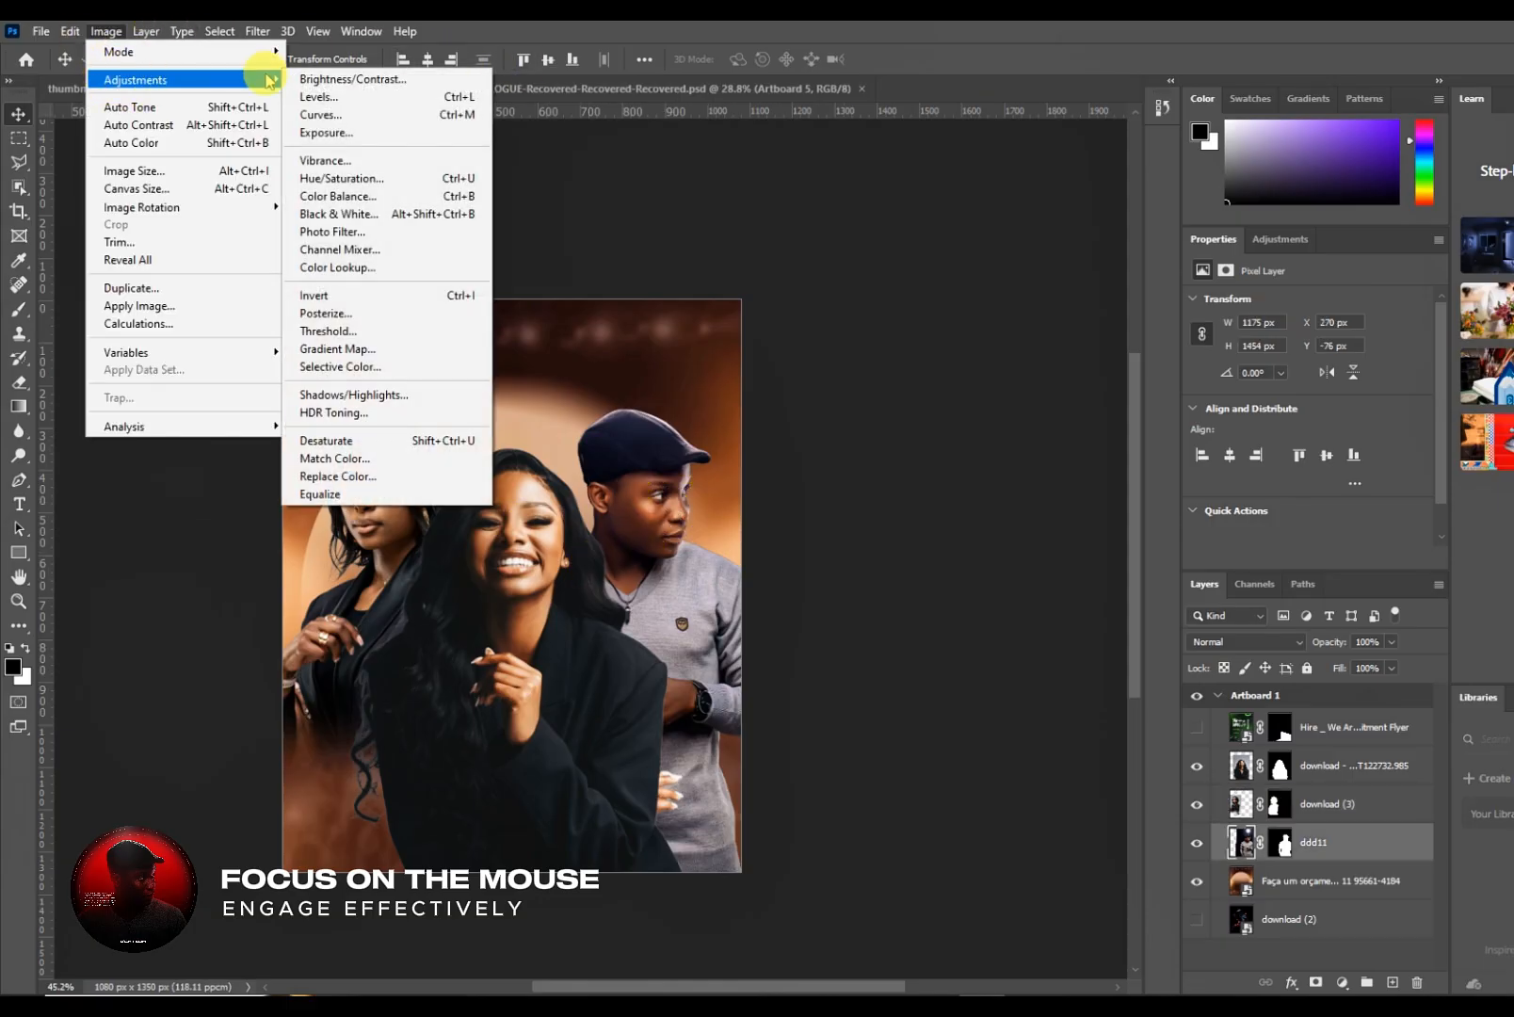
click(339, 178)
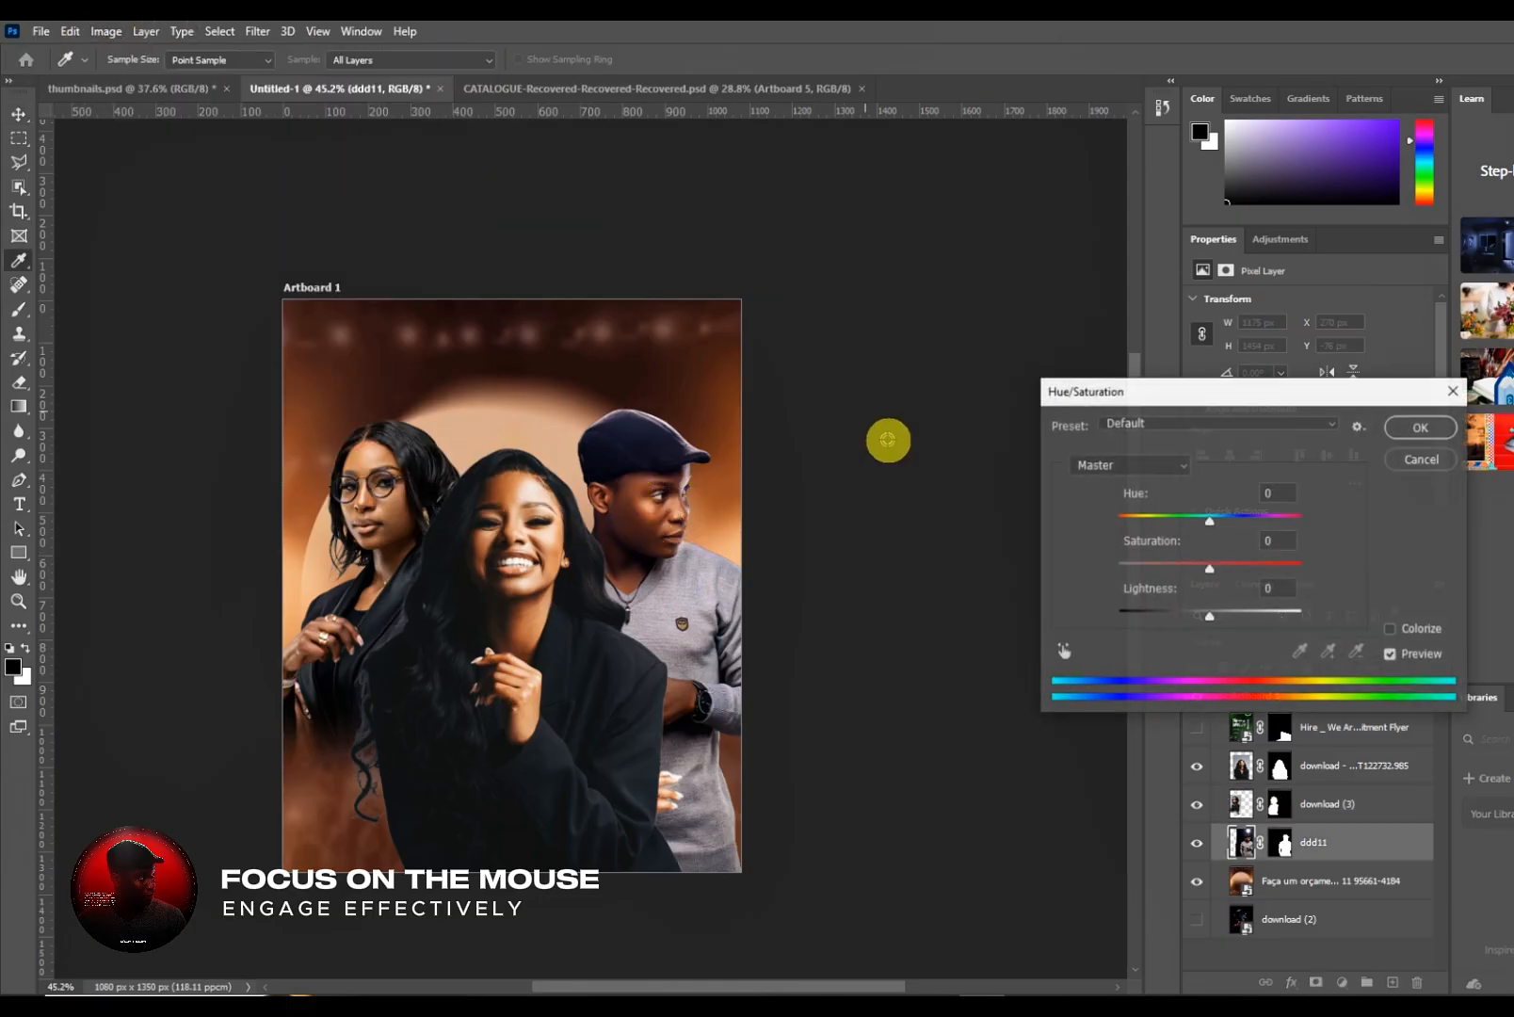
click(1199, 565)
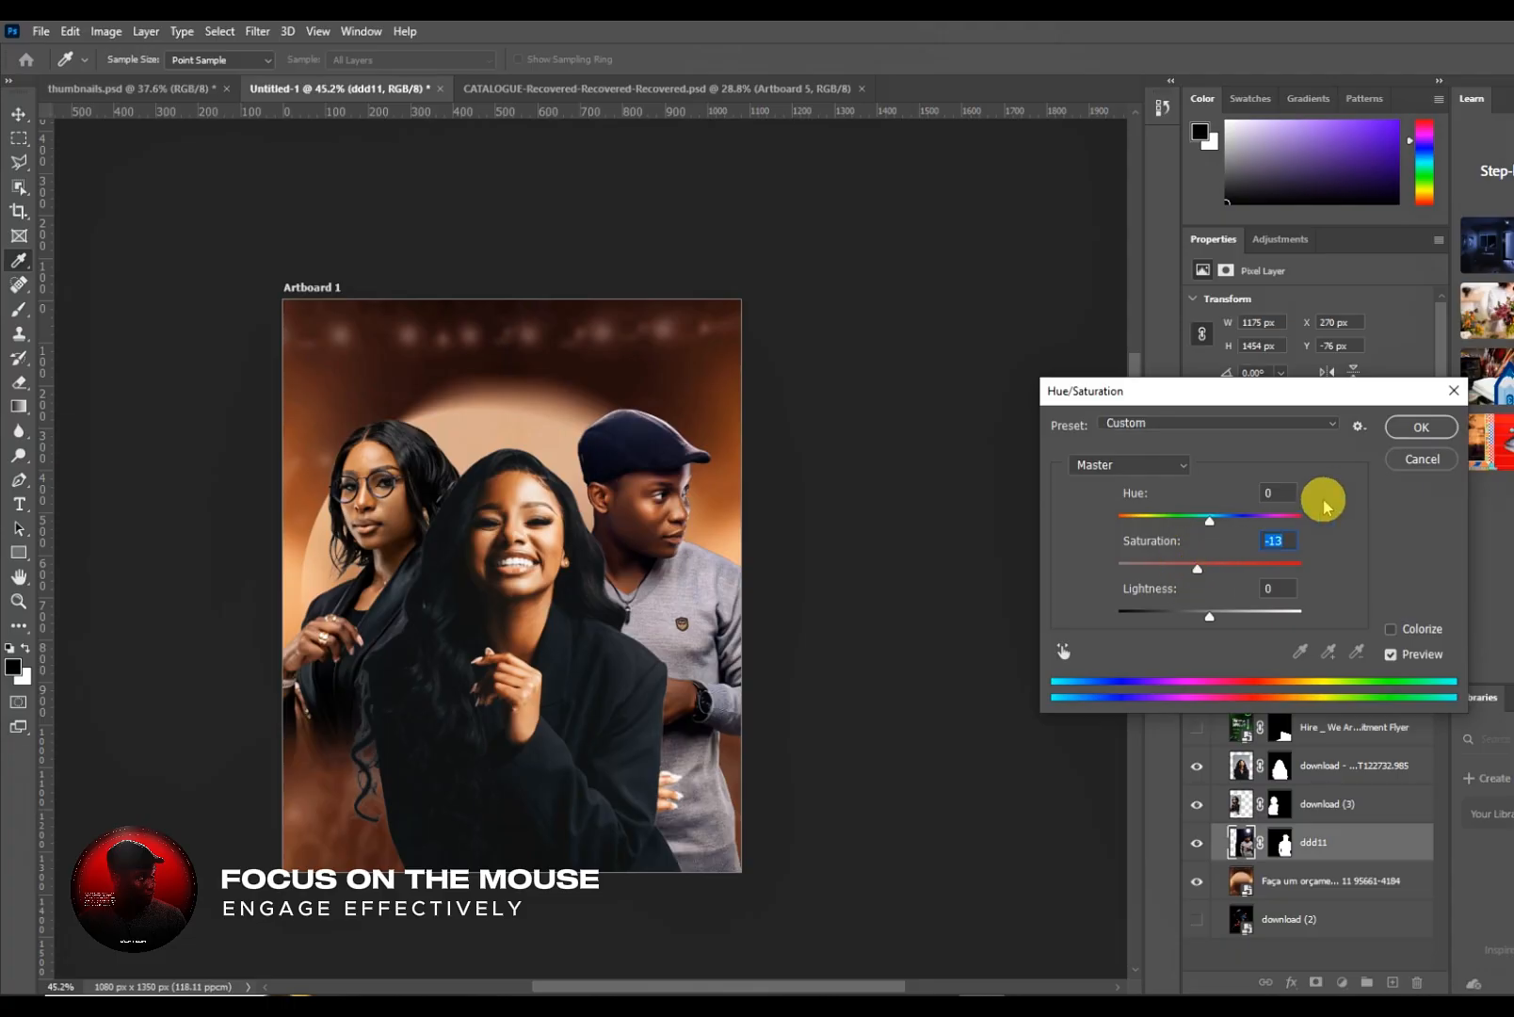
click(1422, 428)
key(v)
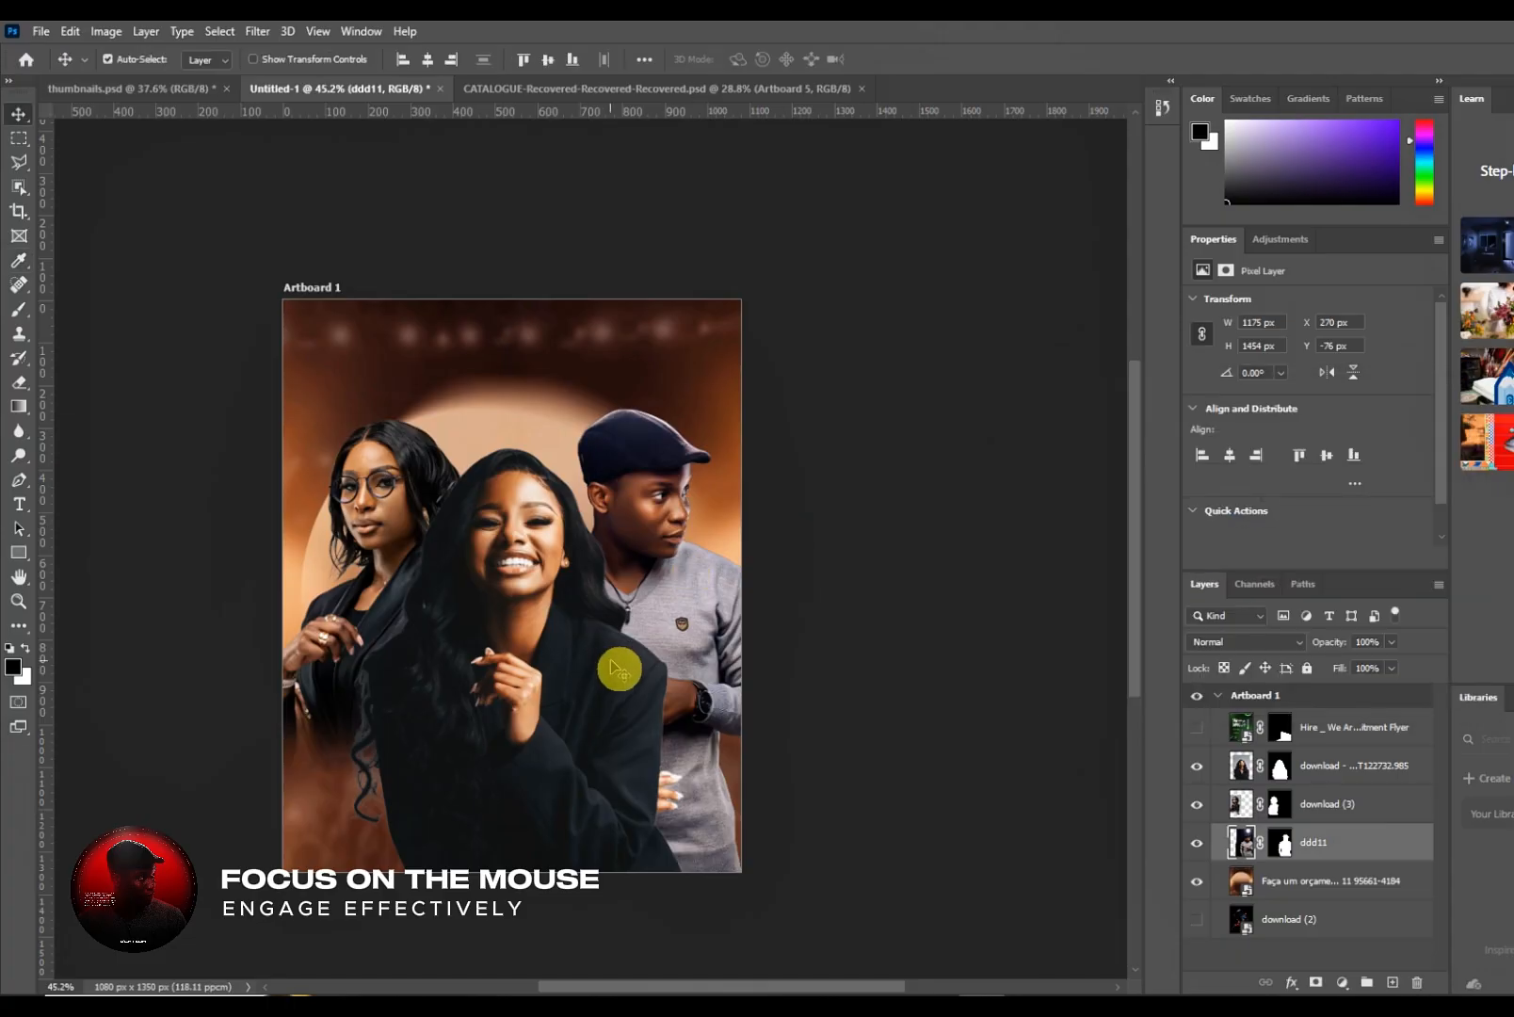
- Fade out the man's lower body with a soft Clear-mode brush enlarged to 700 px
scroll(694, 551, up, 3)
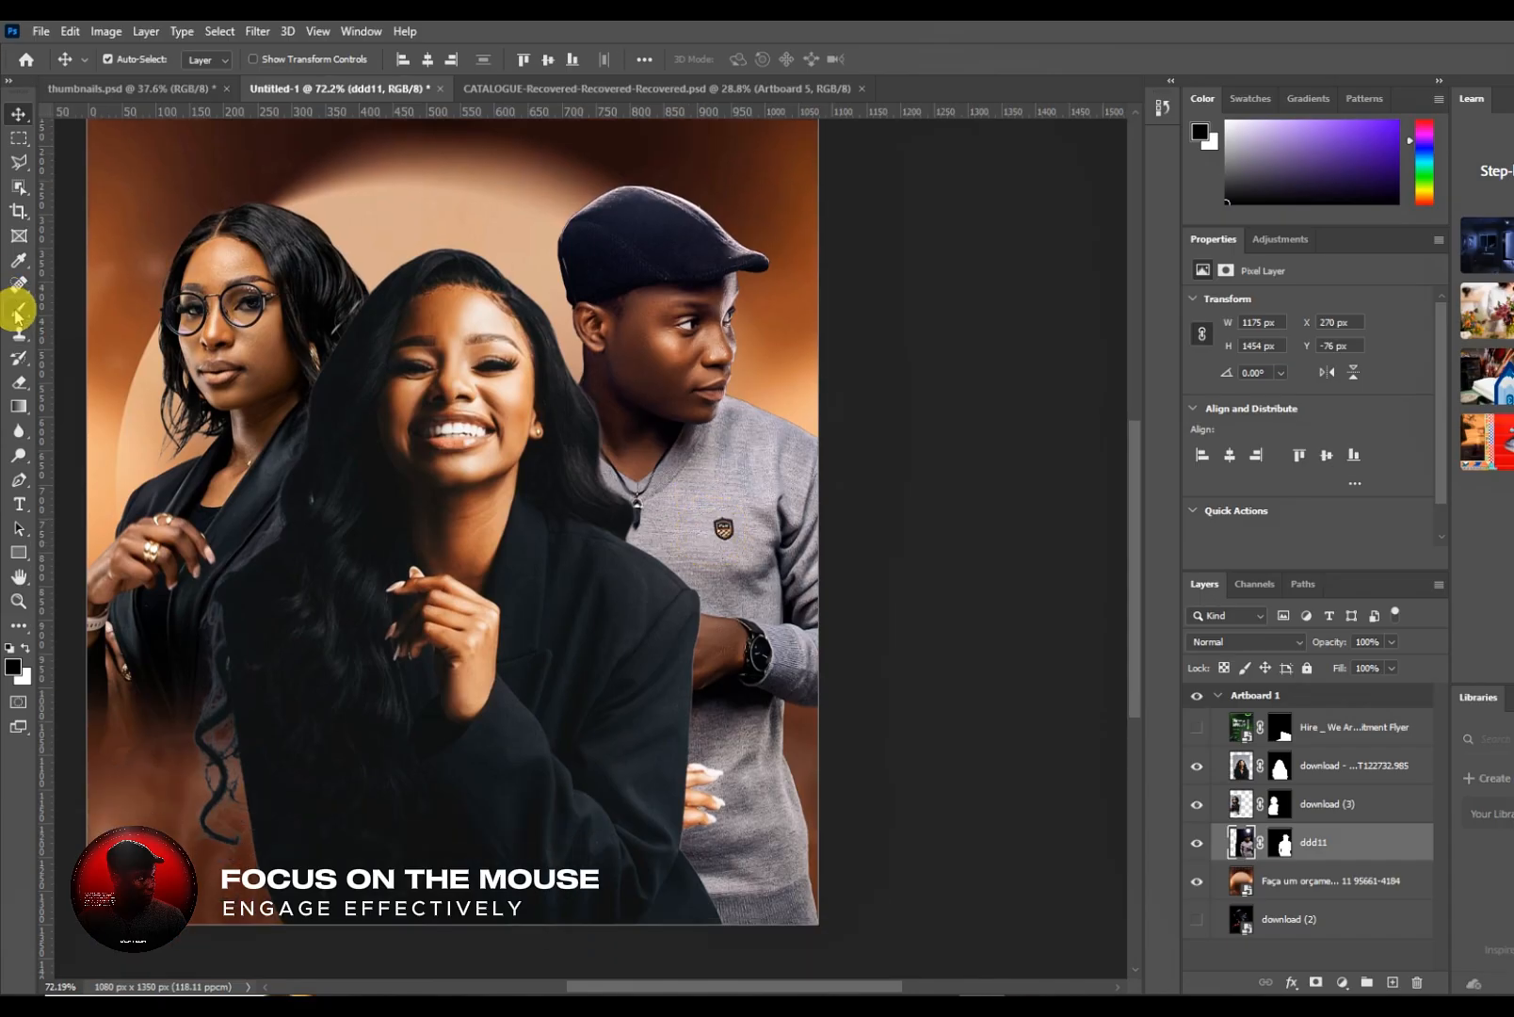
click(17, 310)
scroll(751, 727, down, 3)
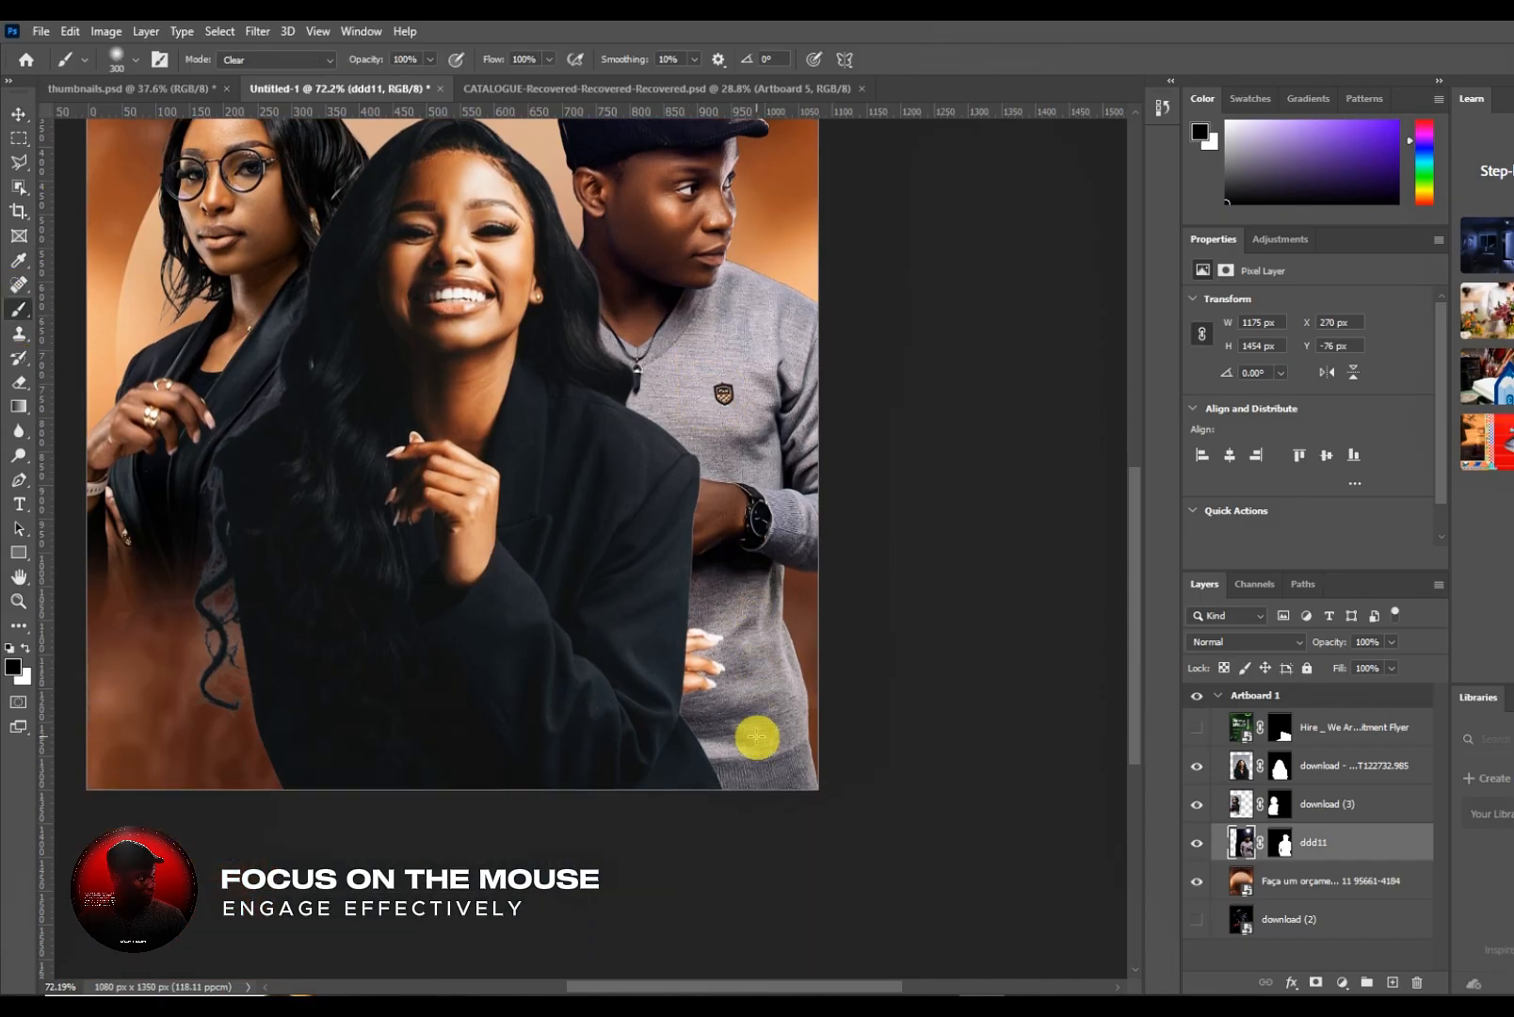
key(bracketright)
key(bracketright)
key(bracketright)
mouse_move(838, 777)
mouse_down()
mouse_move(800, 855)
mouse_move(743, 838)
mouse_move(794, 784)
mouse_move(803, 721)
mouse_move(738, 857)
mouse_move(676, 797)
mouse_move(711, 806)
mouse_move(687, 782)
mouse_move(693, 752)
mouse_move(849, 855)
mouse_move(751, 810)
mouse_up()
key(bracketright)
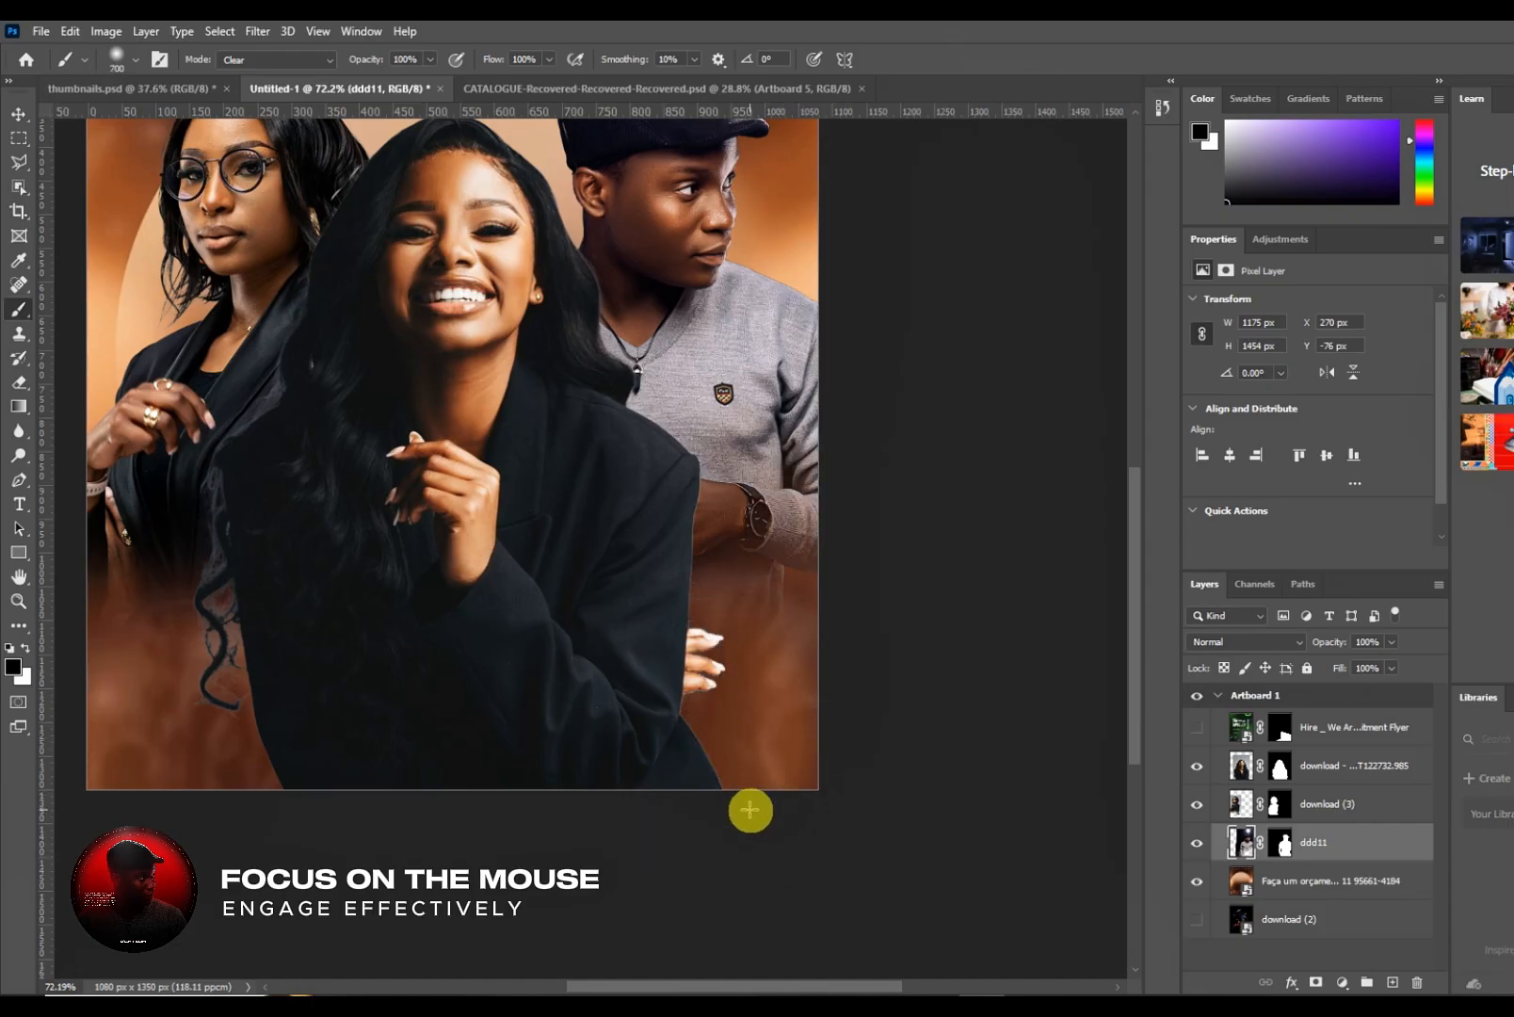
scroll(740, 805, down, 2)
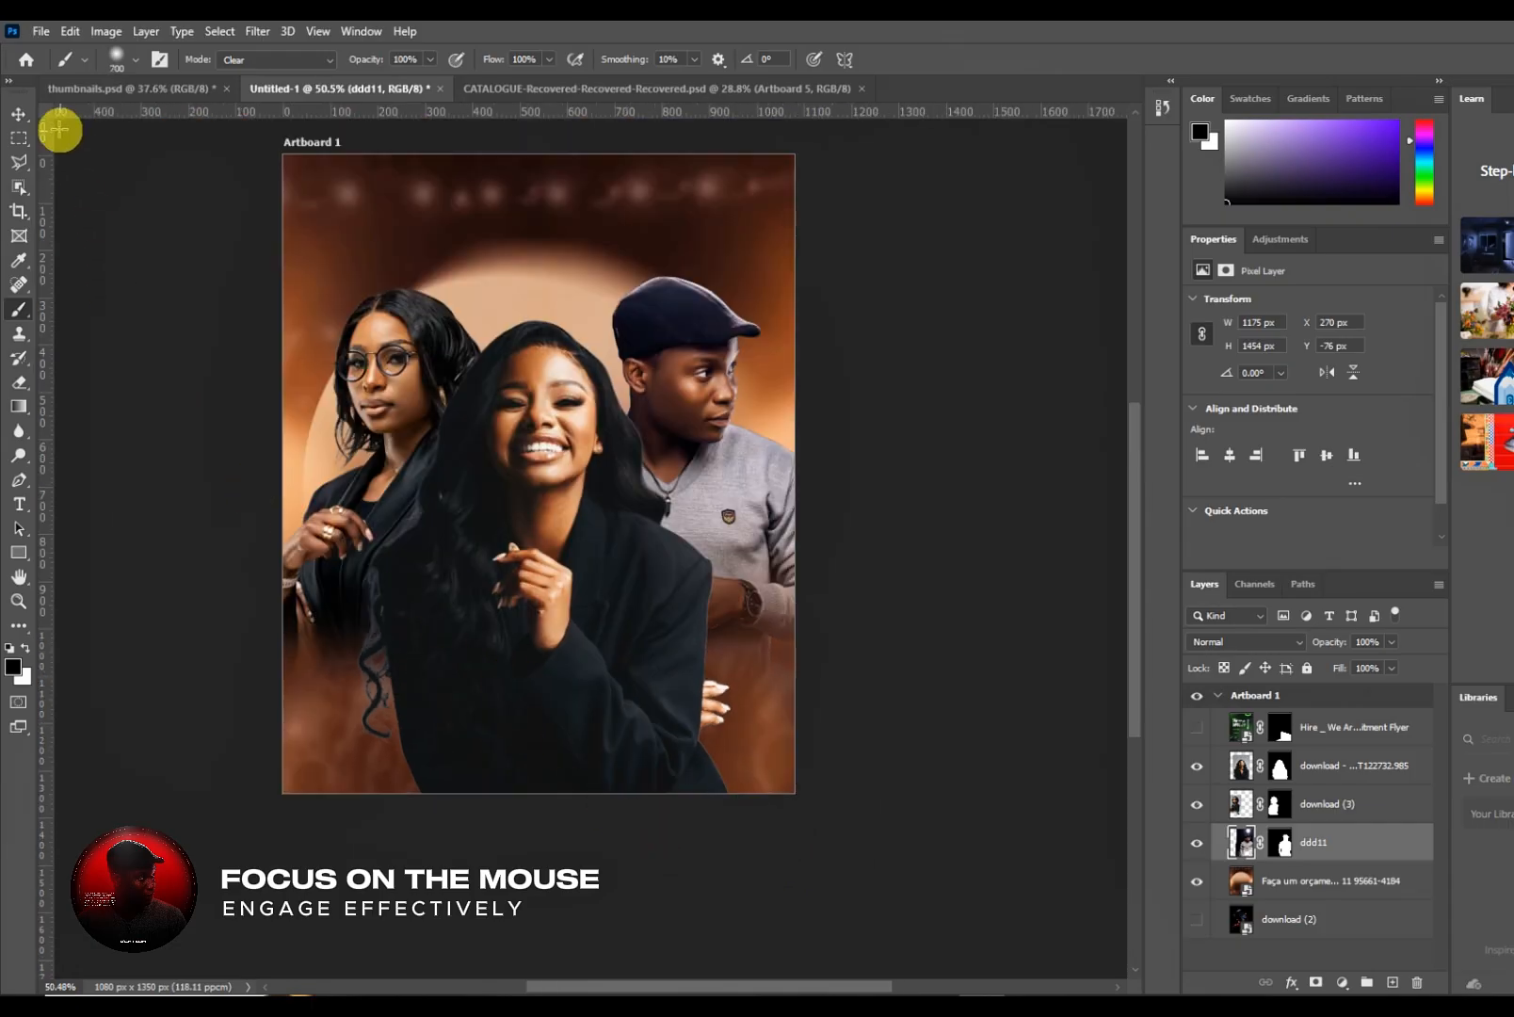
- Nudge the man to X 266 px, Y -80 px and the woman in glasses to Y 218 px
click(19, 115)
drag(724, 414, 719, 412)
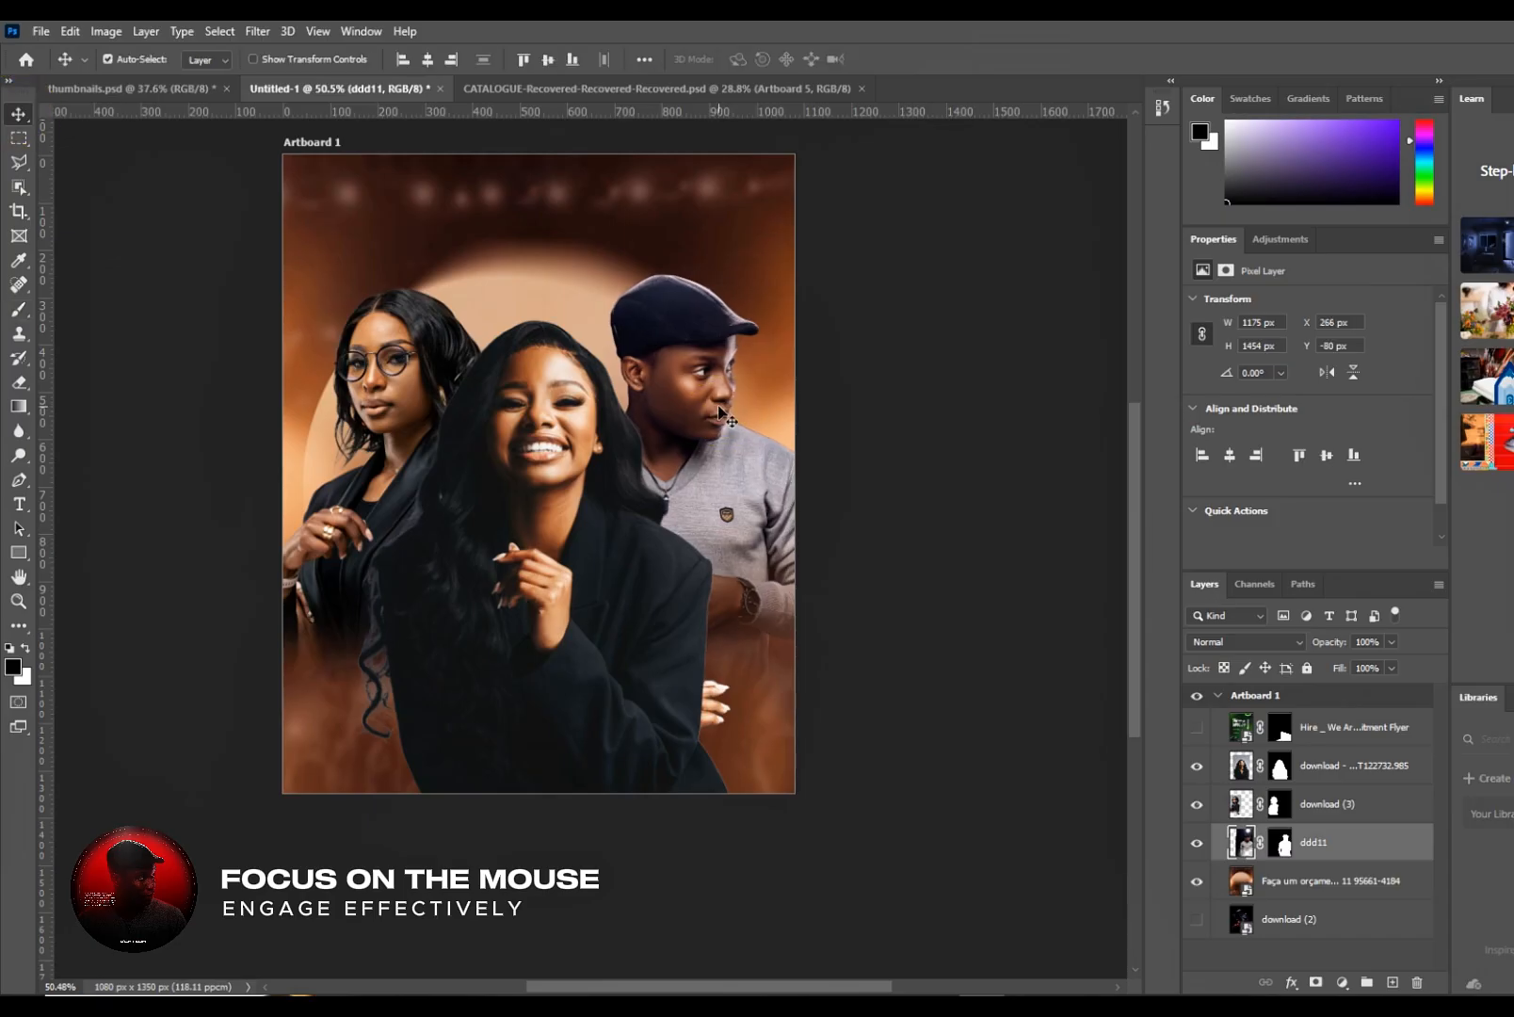
click(392, 372)
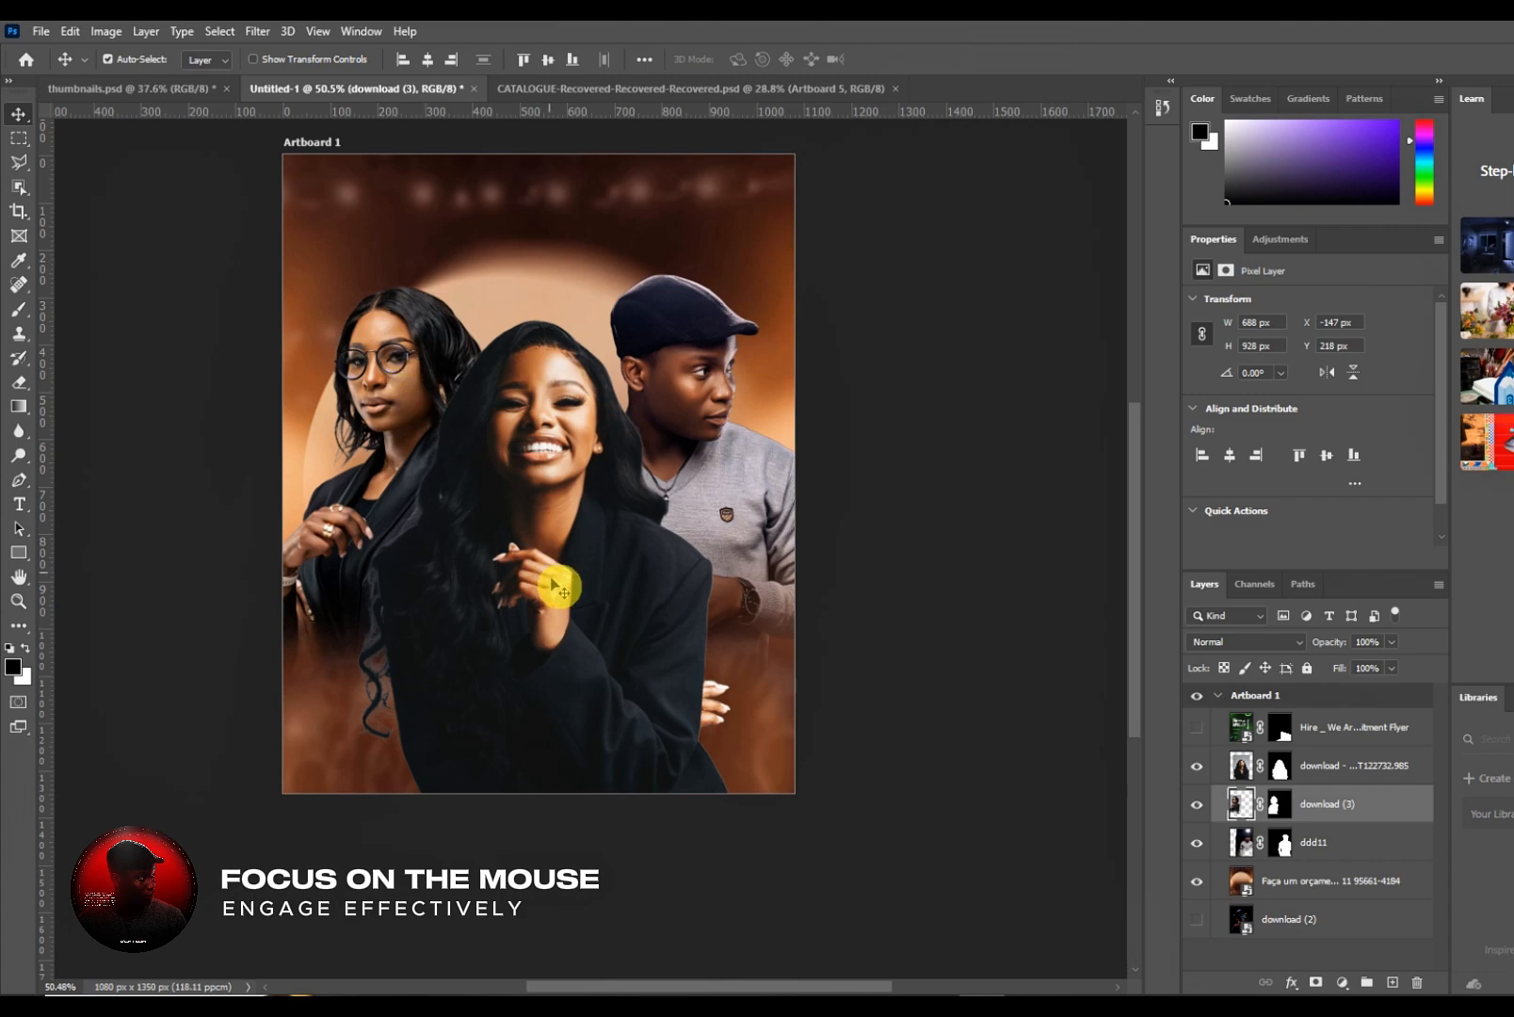
- Fade out the bottom edge of the front woman's layer with a soft Clear-mode brush reduced to 300 px
click(563, 617)
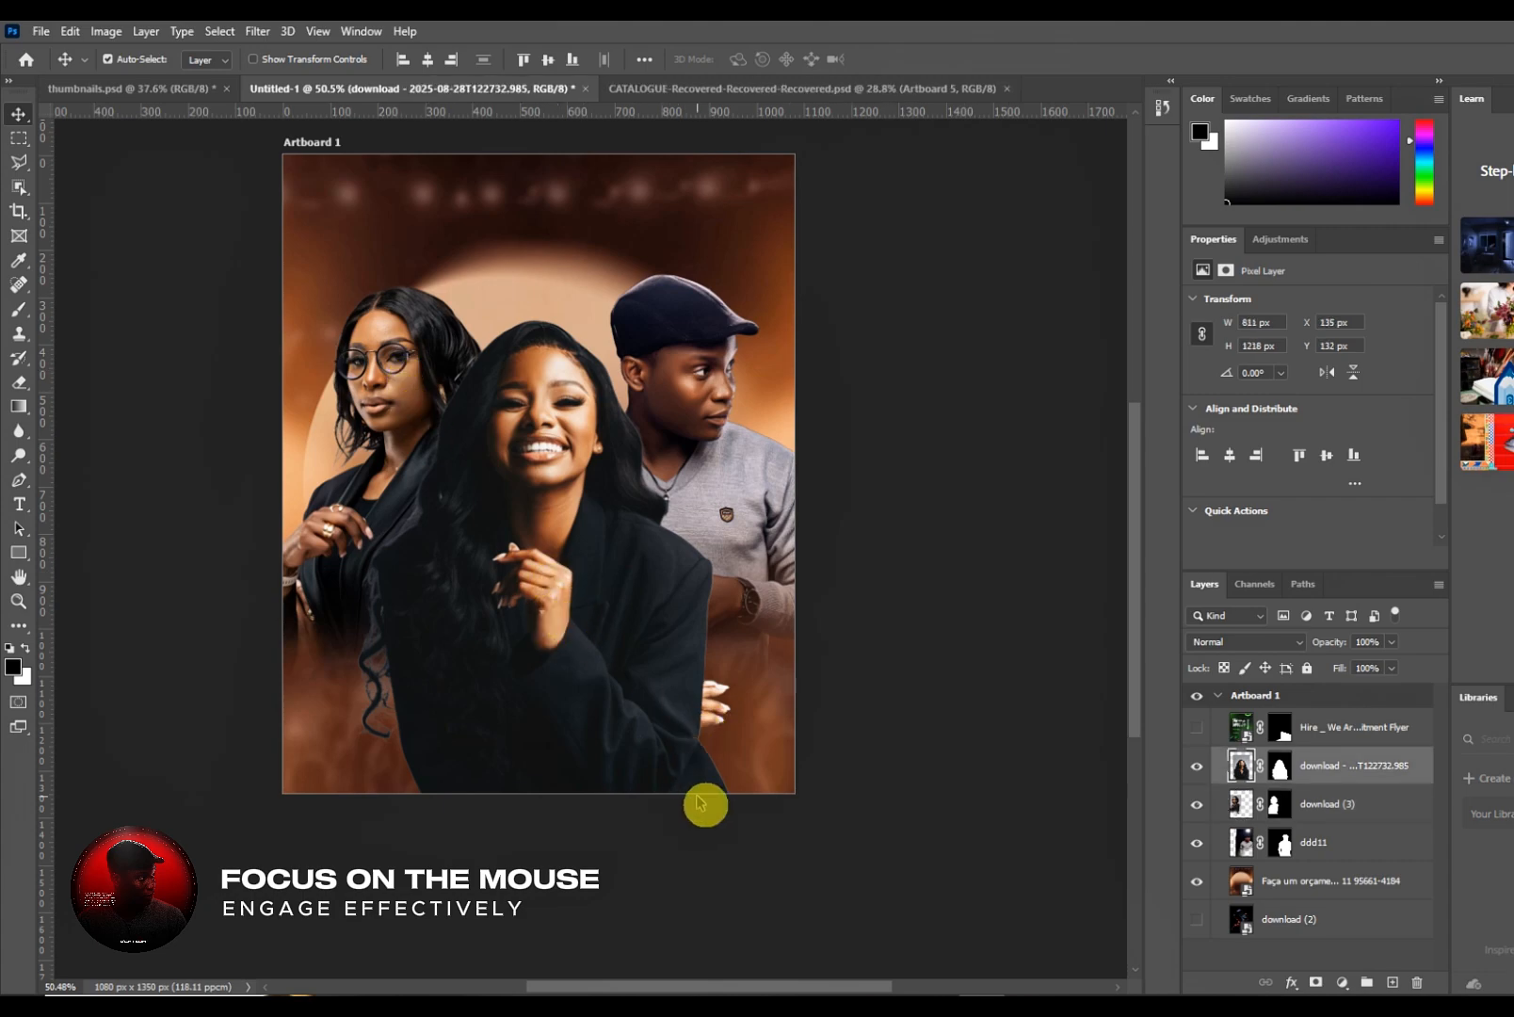
click(16, 310)
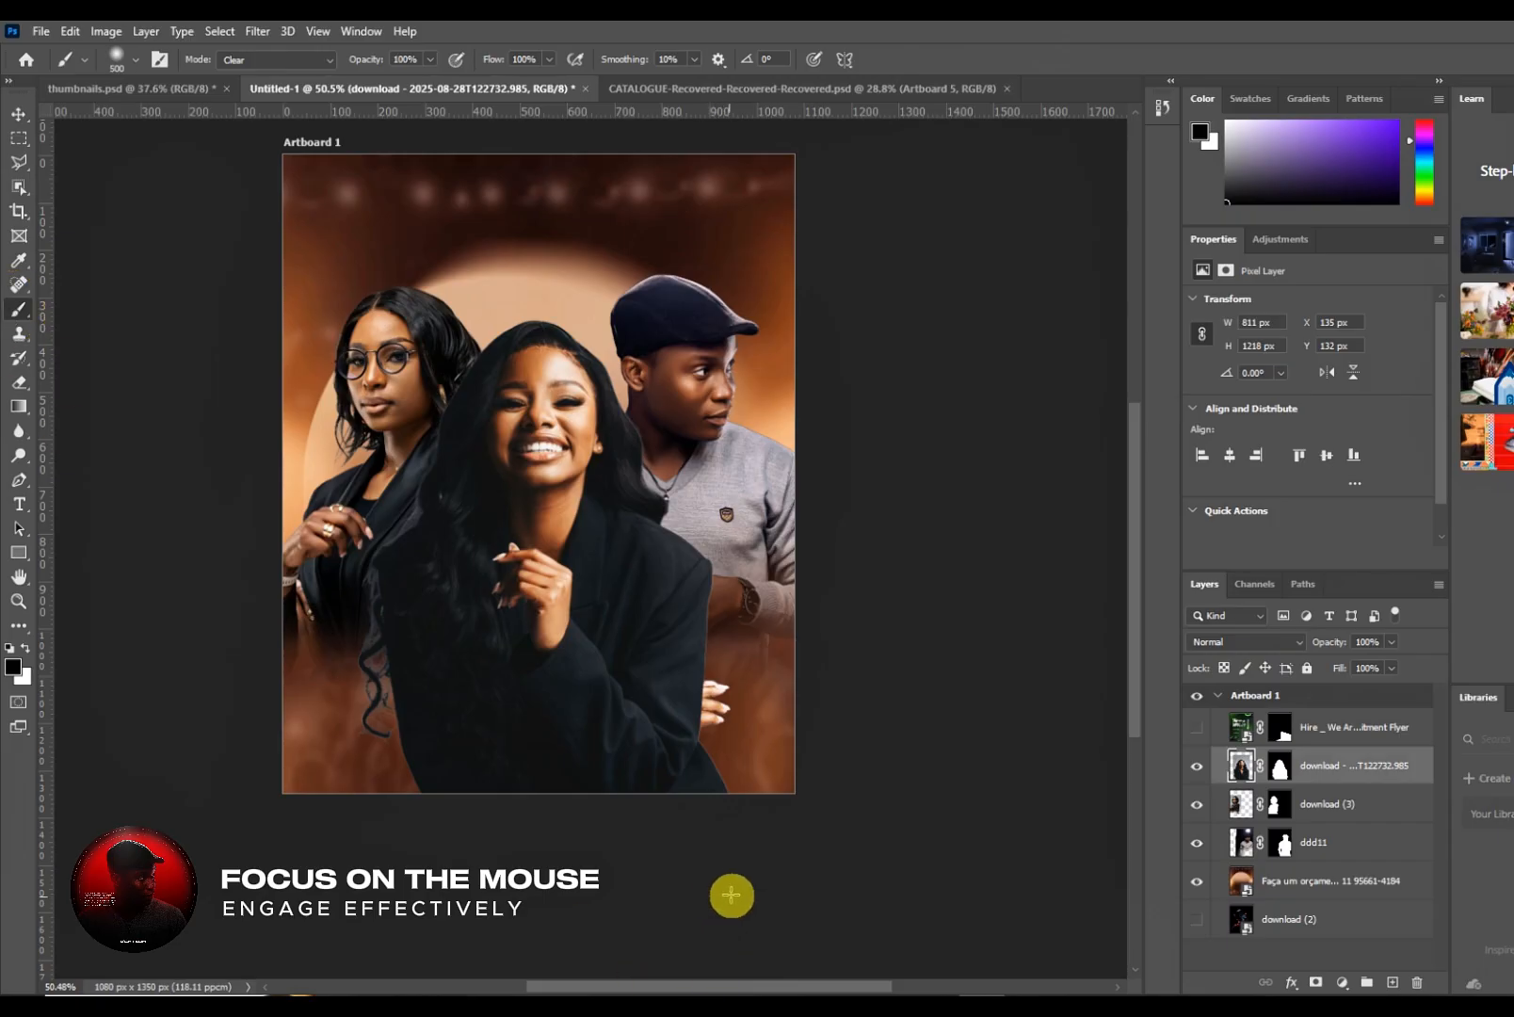
key(bracketleft)
key(bracketleft)
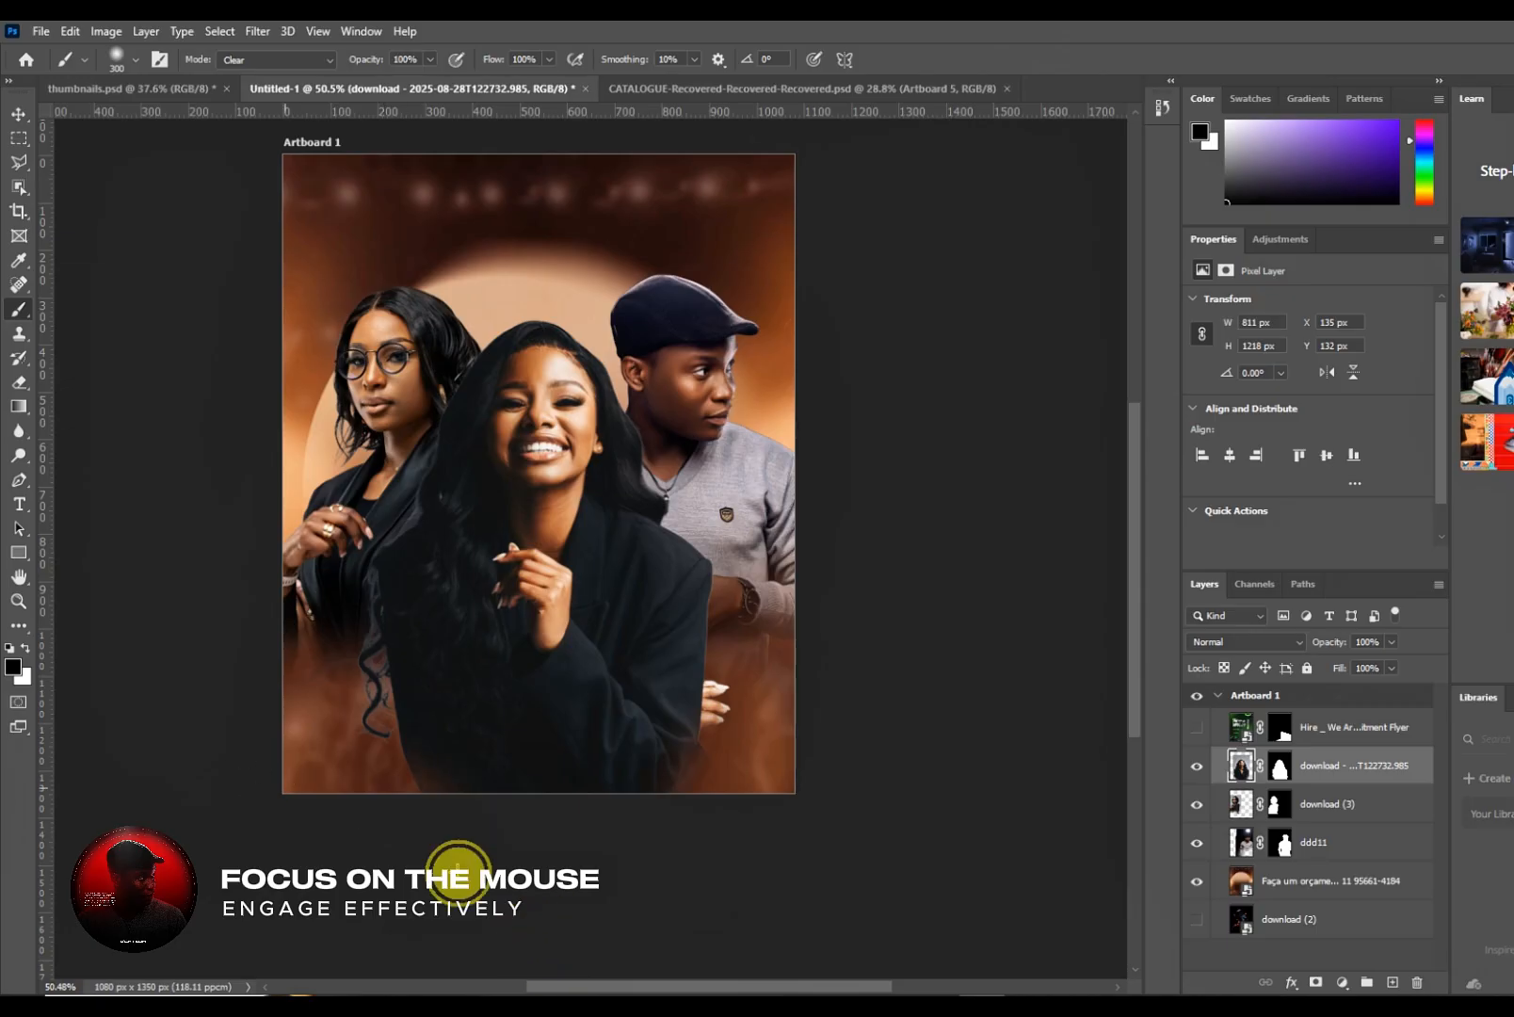
click(18, 114)
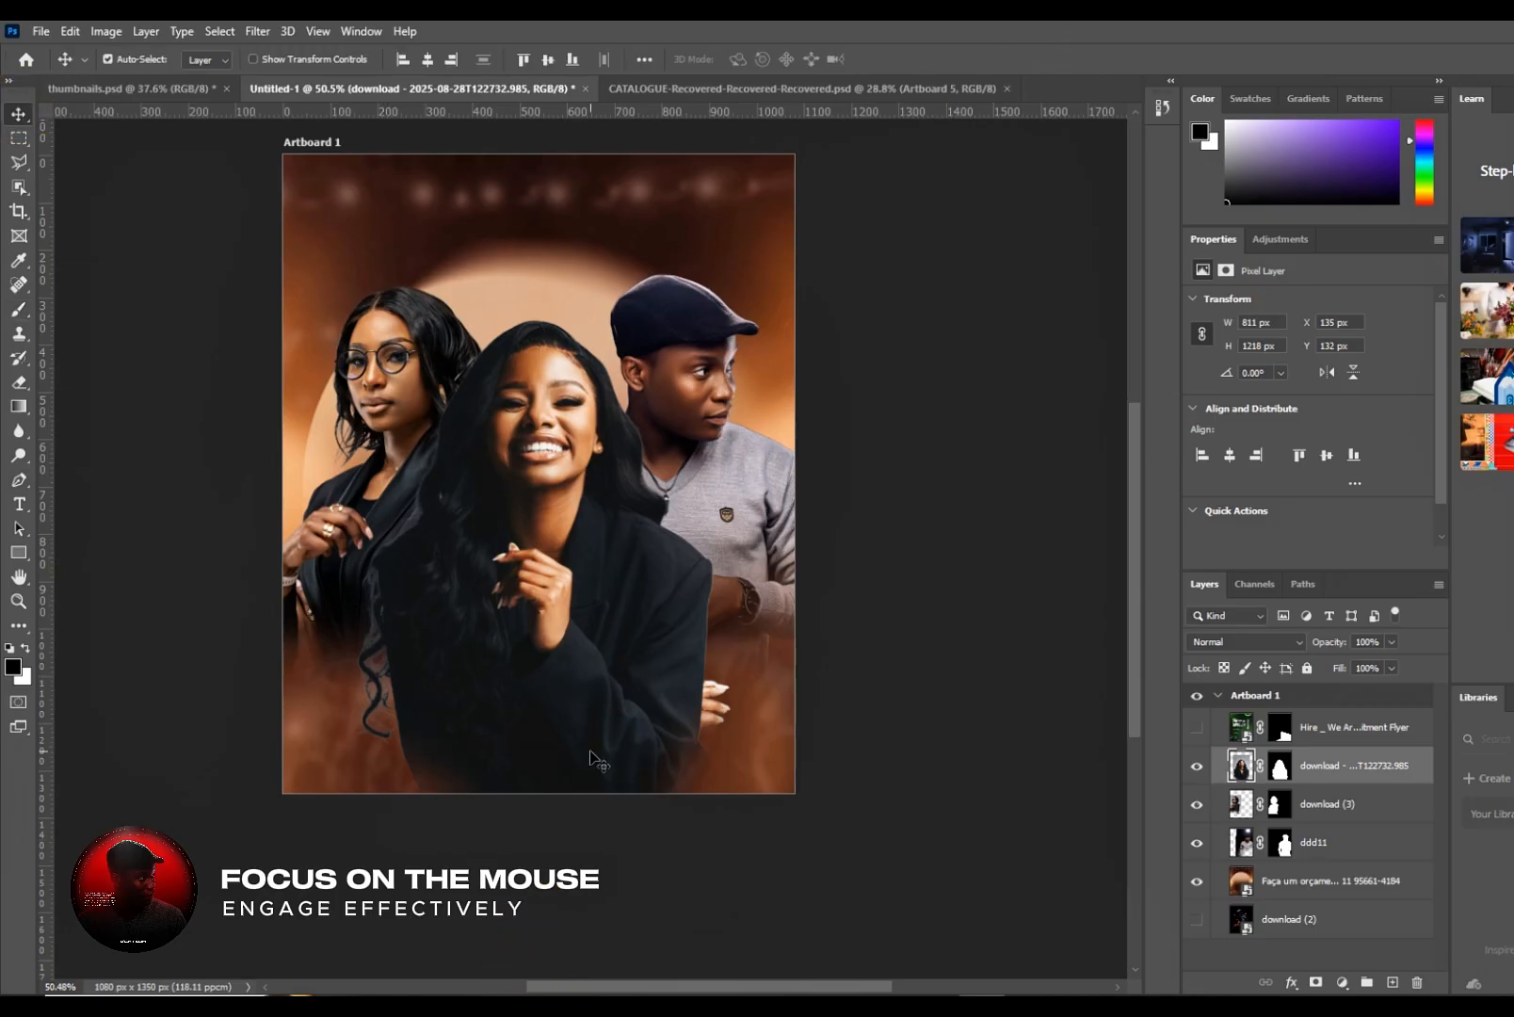
- Add a linear Gradient Fill layer above the front woman's layer, keeping the black Color to Transparent gradient
click(1192, 768)
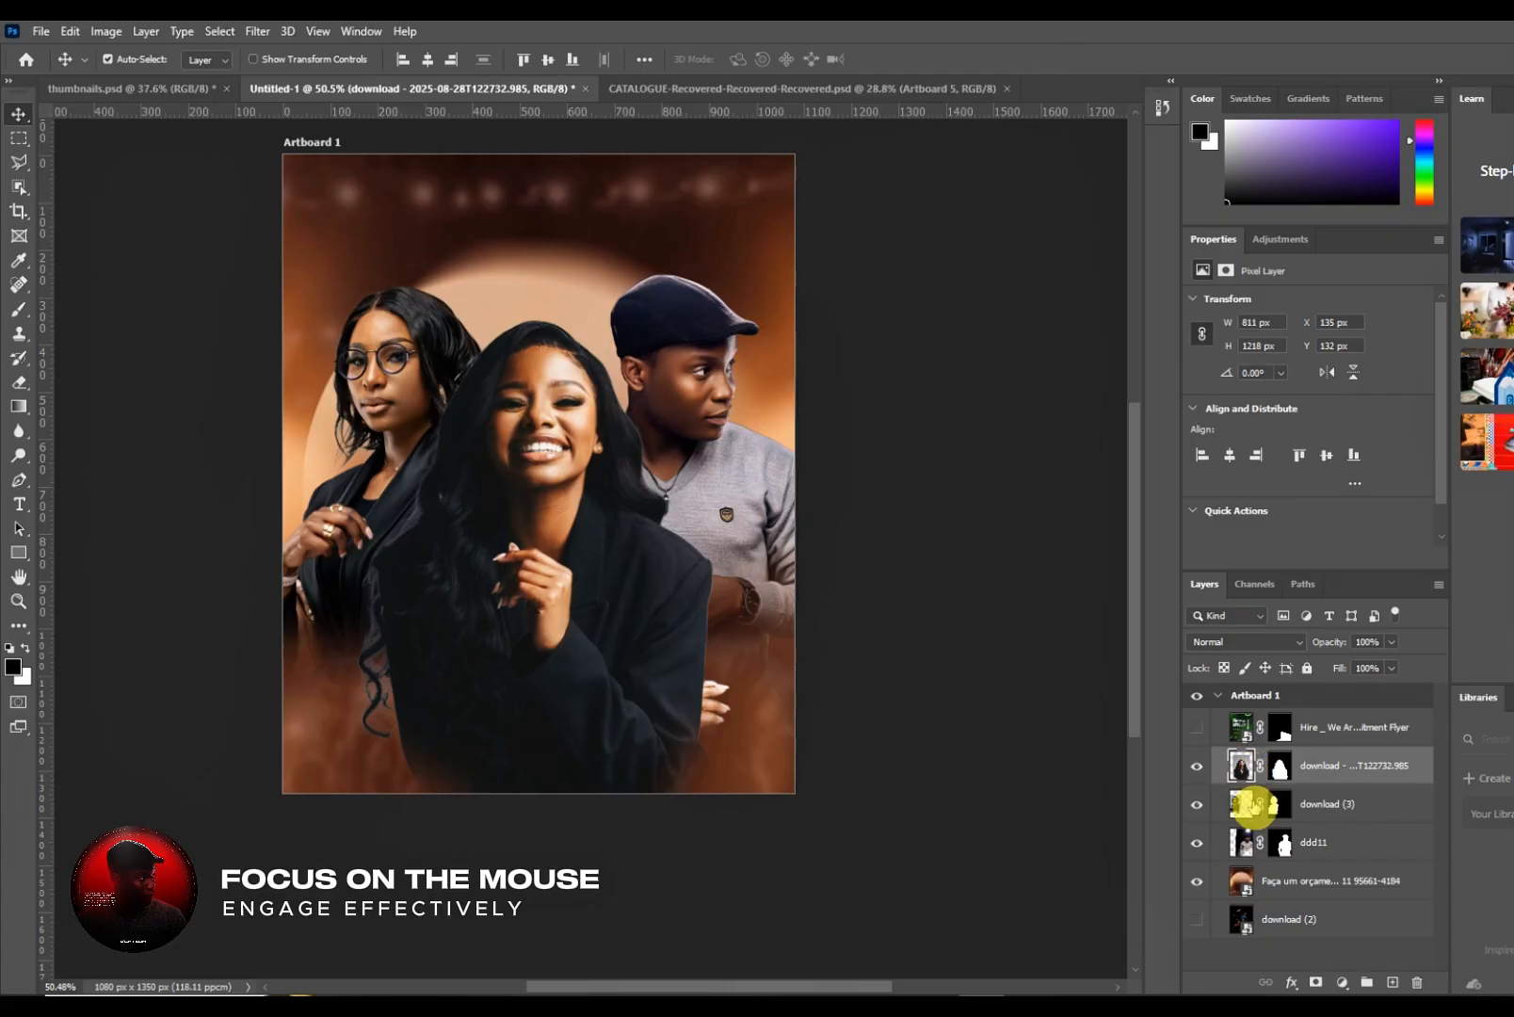
click(1241, 808)
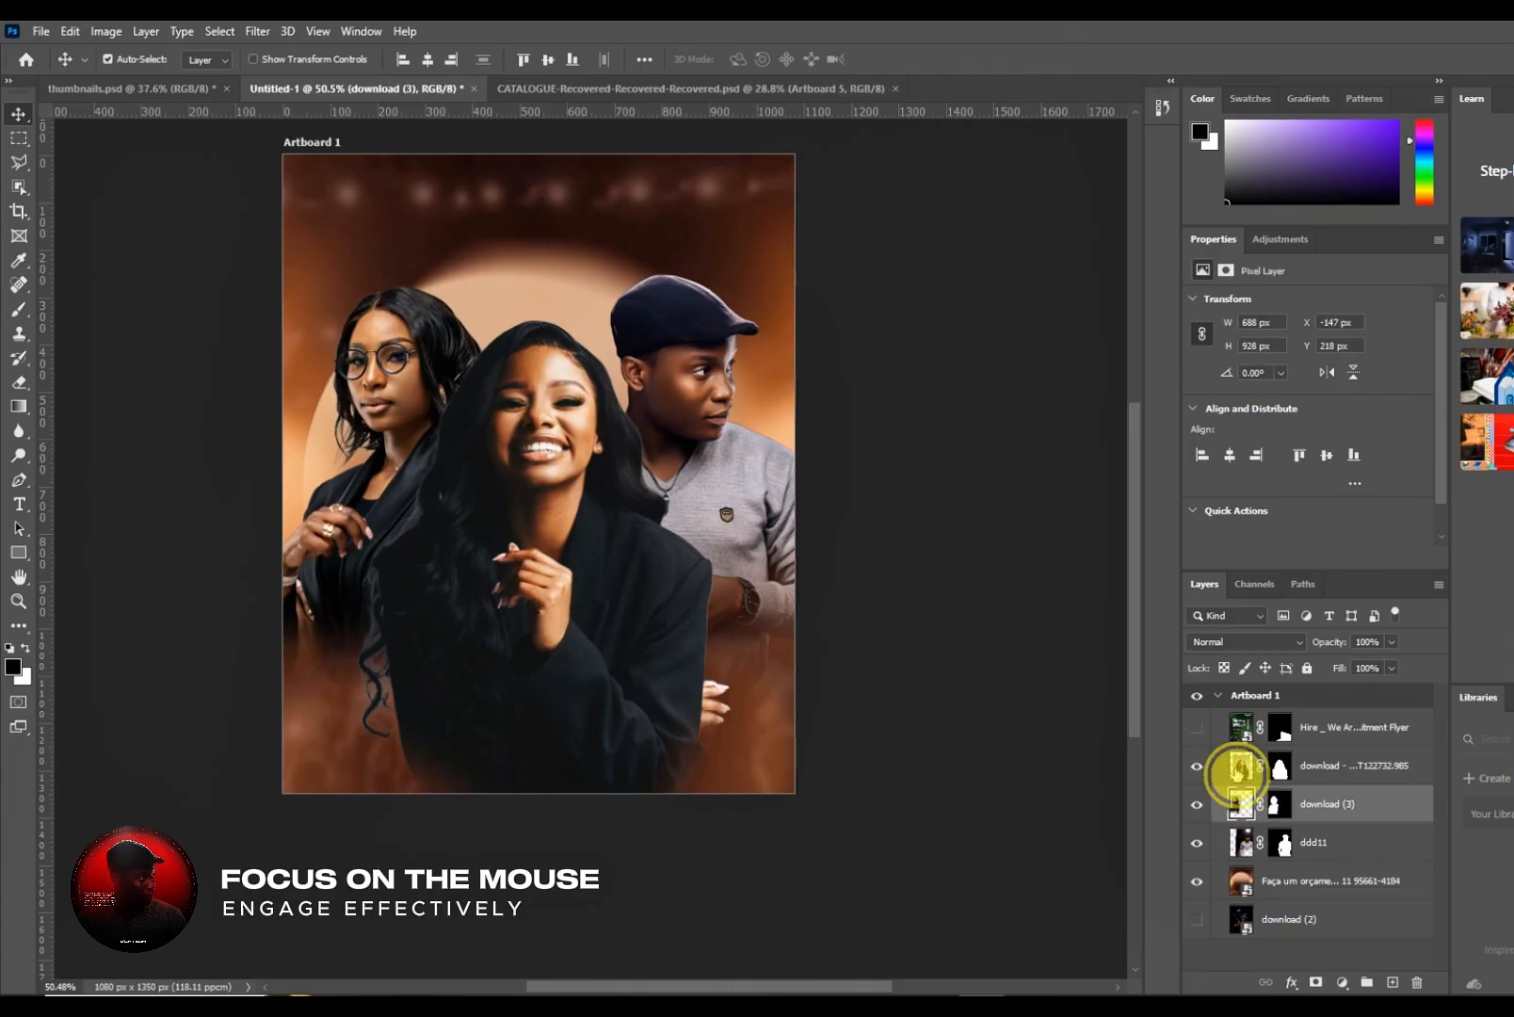
click(1241, 768)
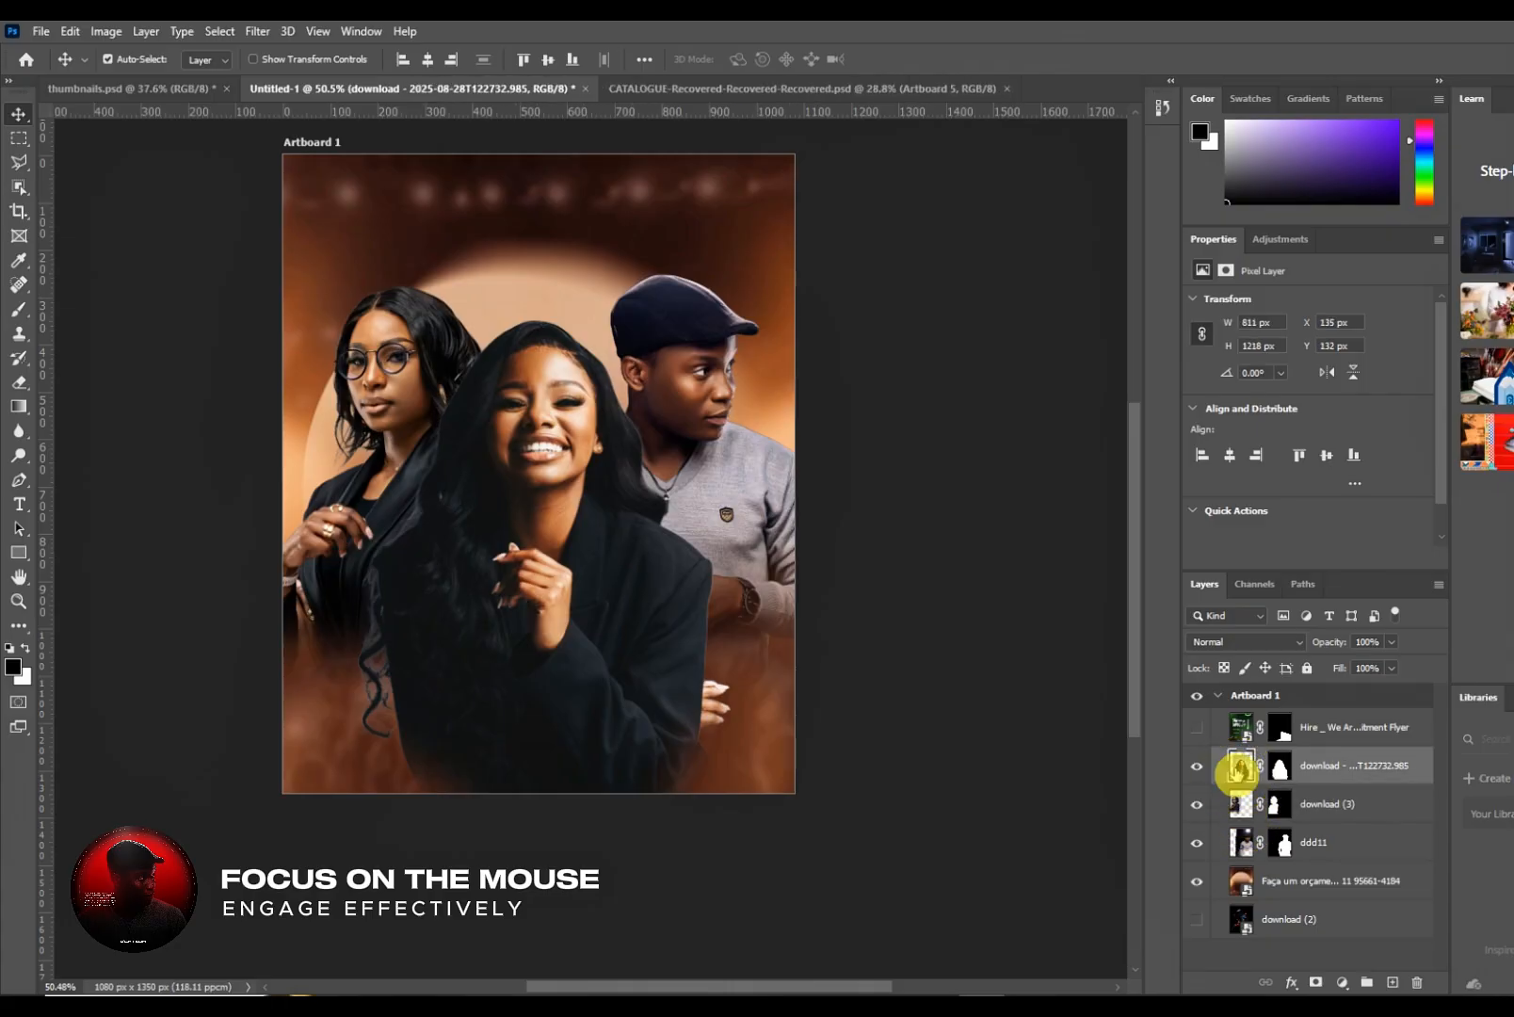
click(1343, 983)
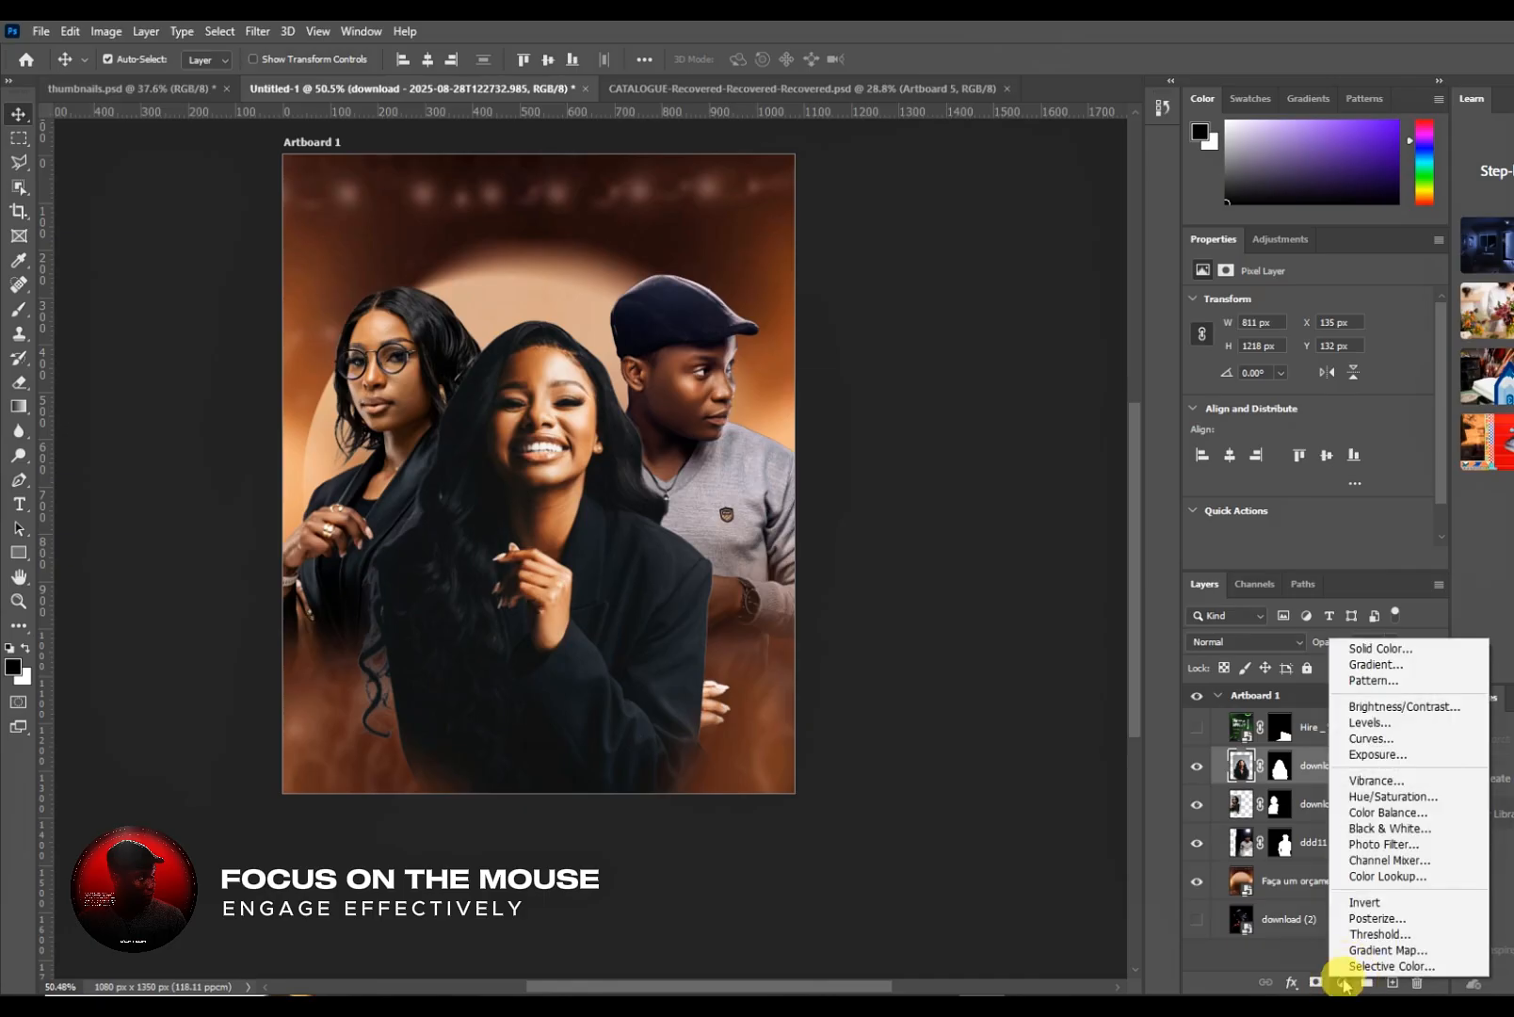
click(1375, 666)
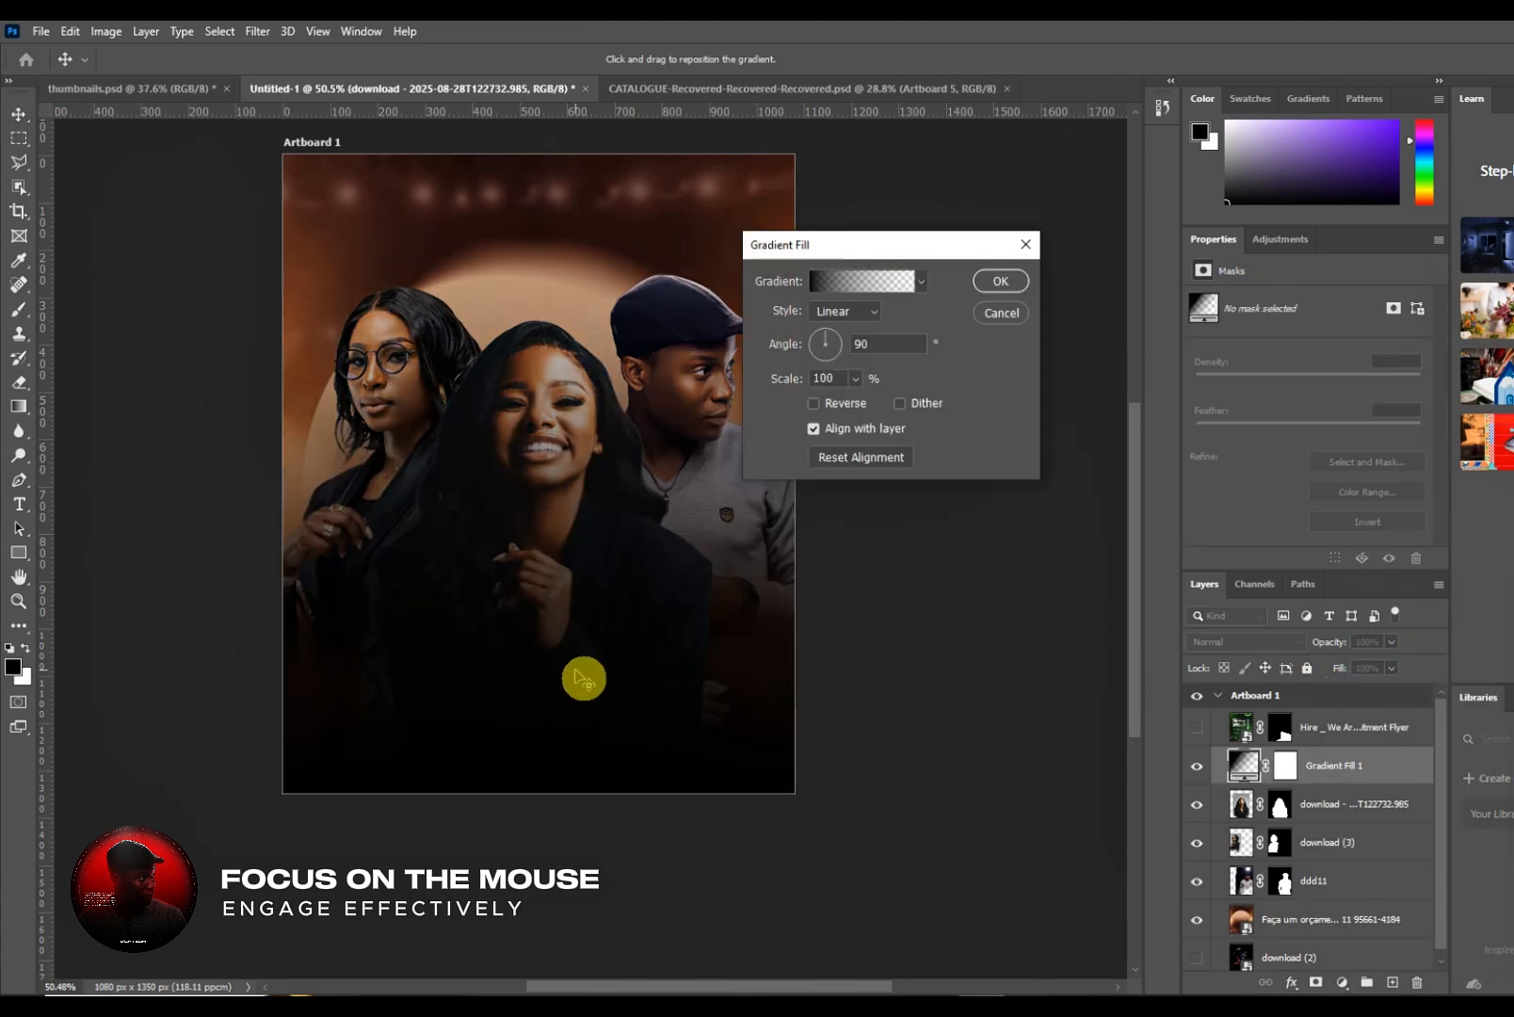
click(820, 283)
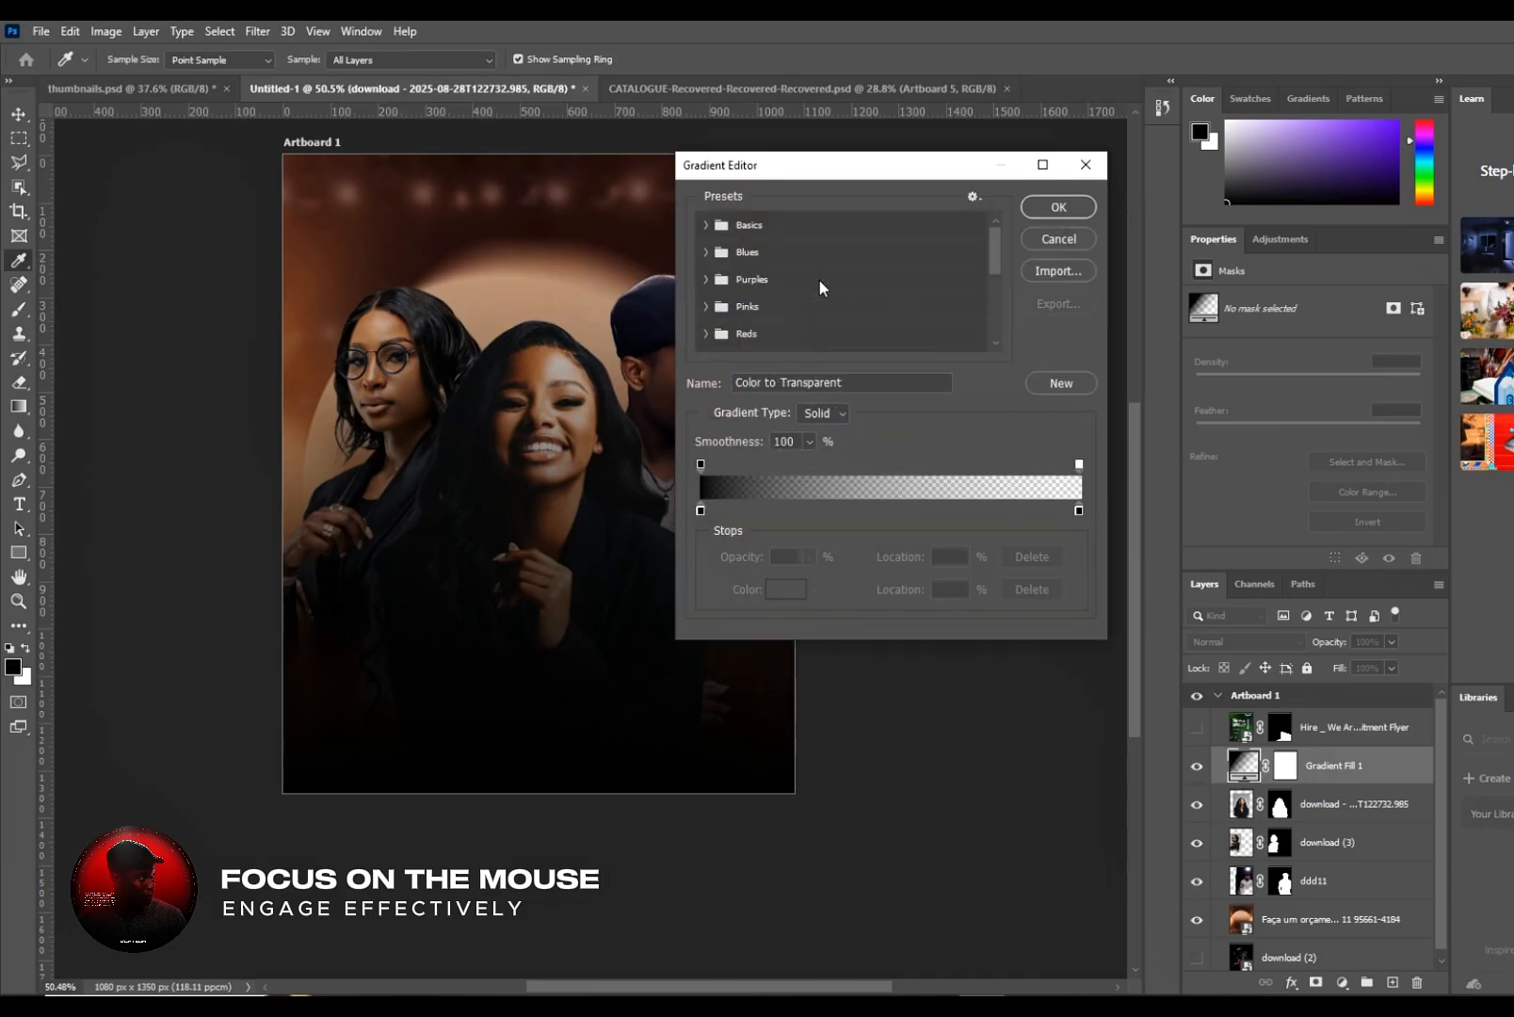
click(1043, 216)
- Try other angles for the gradient fill and return the angle to 90°
click(827, 352)
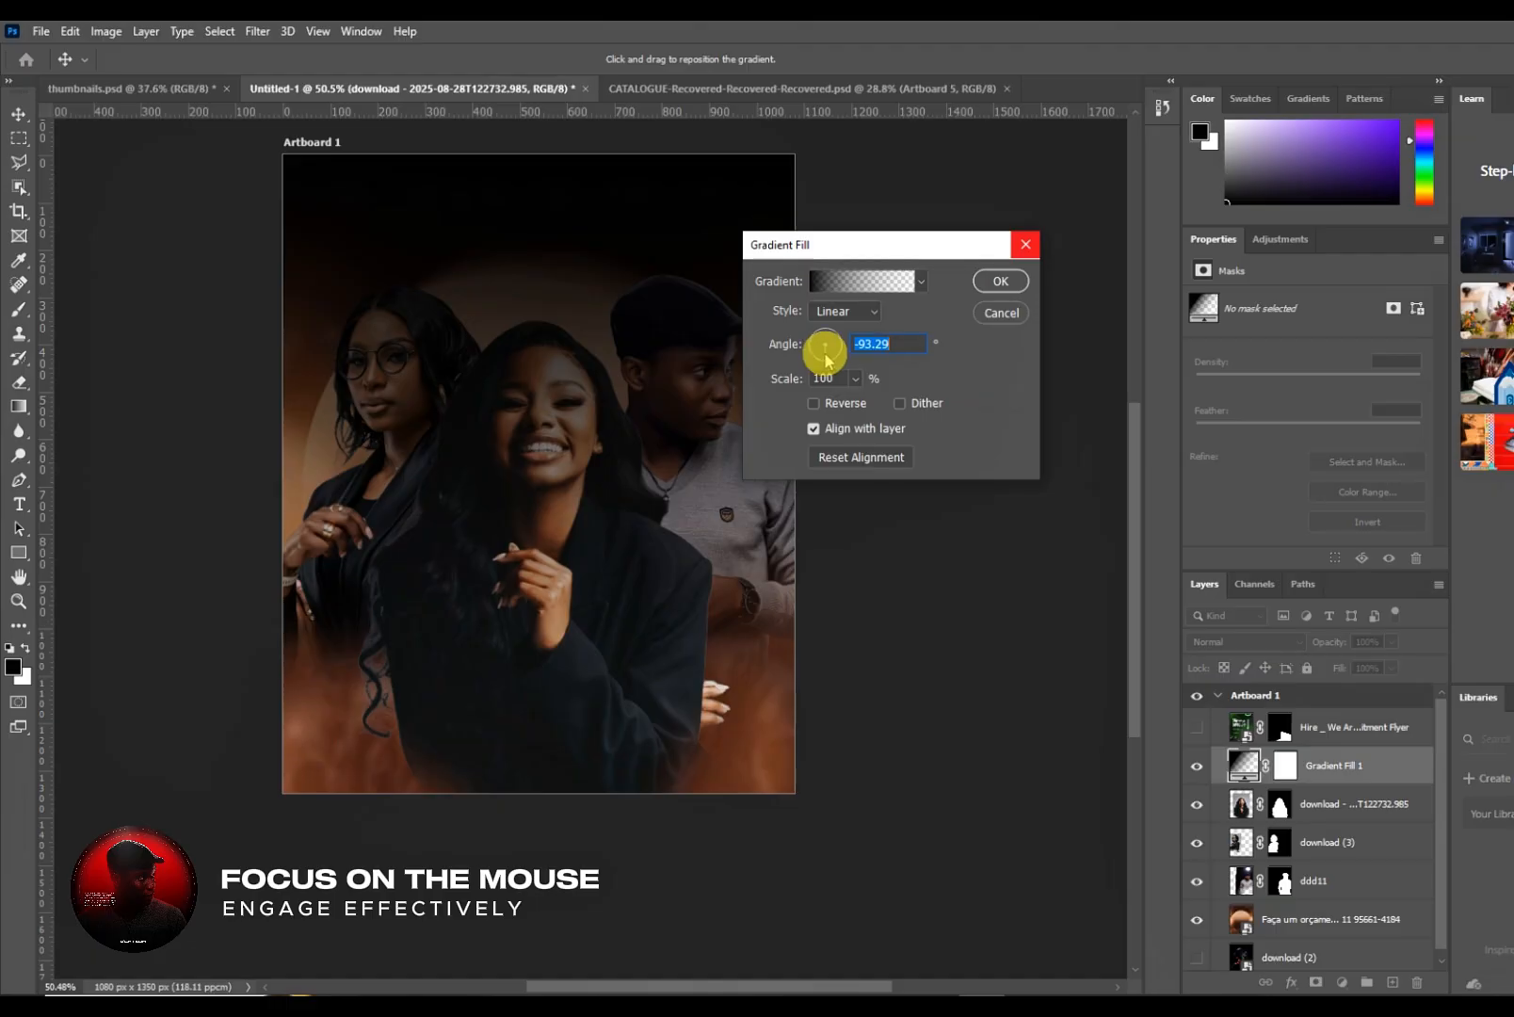
mouse_move(841, 351)
mouse_down()
mouse_move(812, 349)
mouse_move(829, 331)
mouse_up()
click(827, 338)
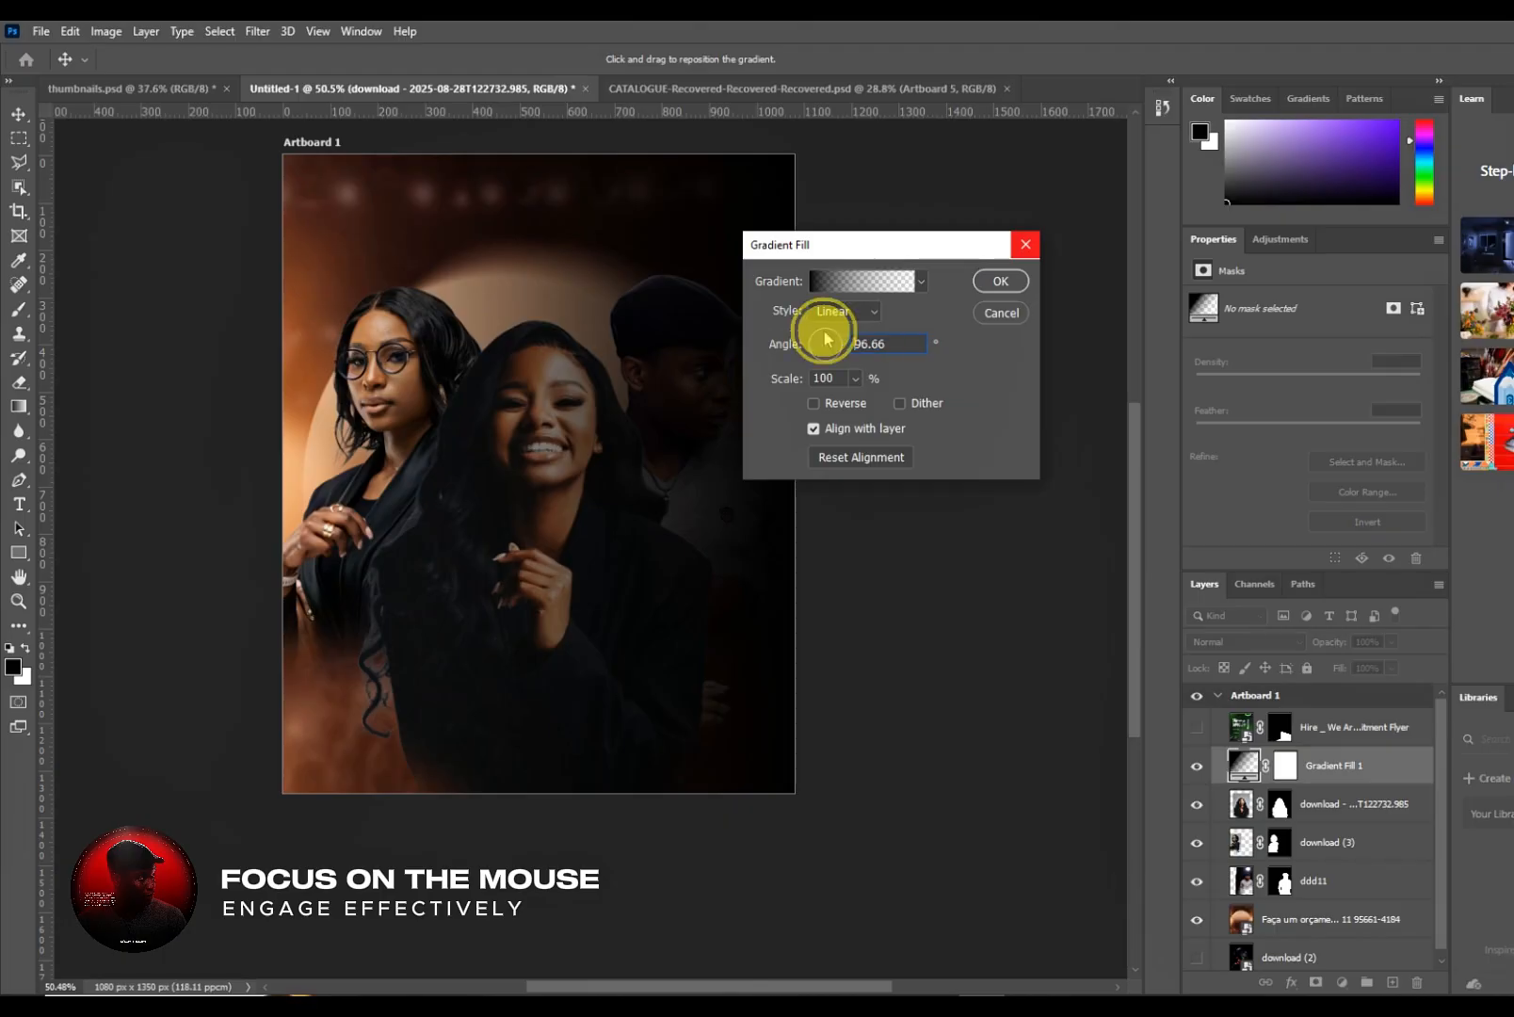
drag(826, 331, 827, 332)
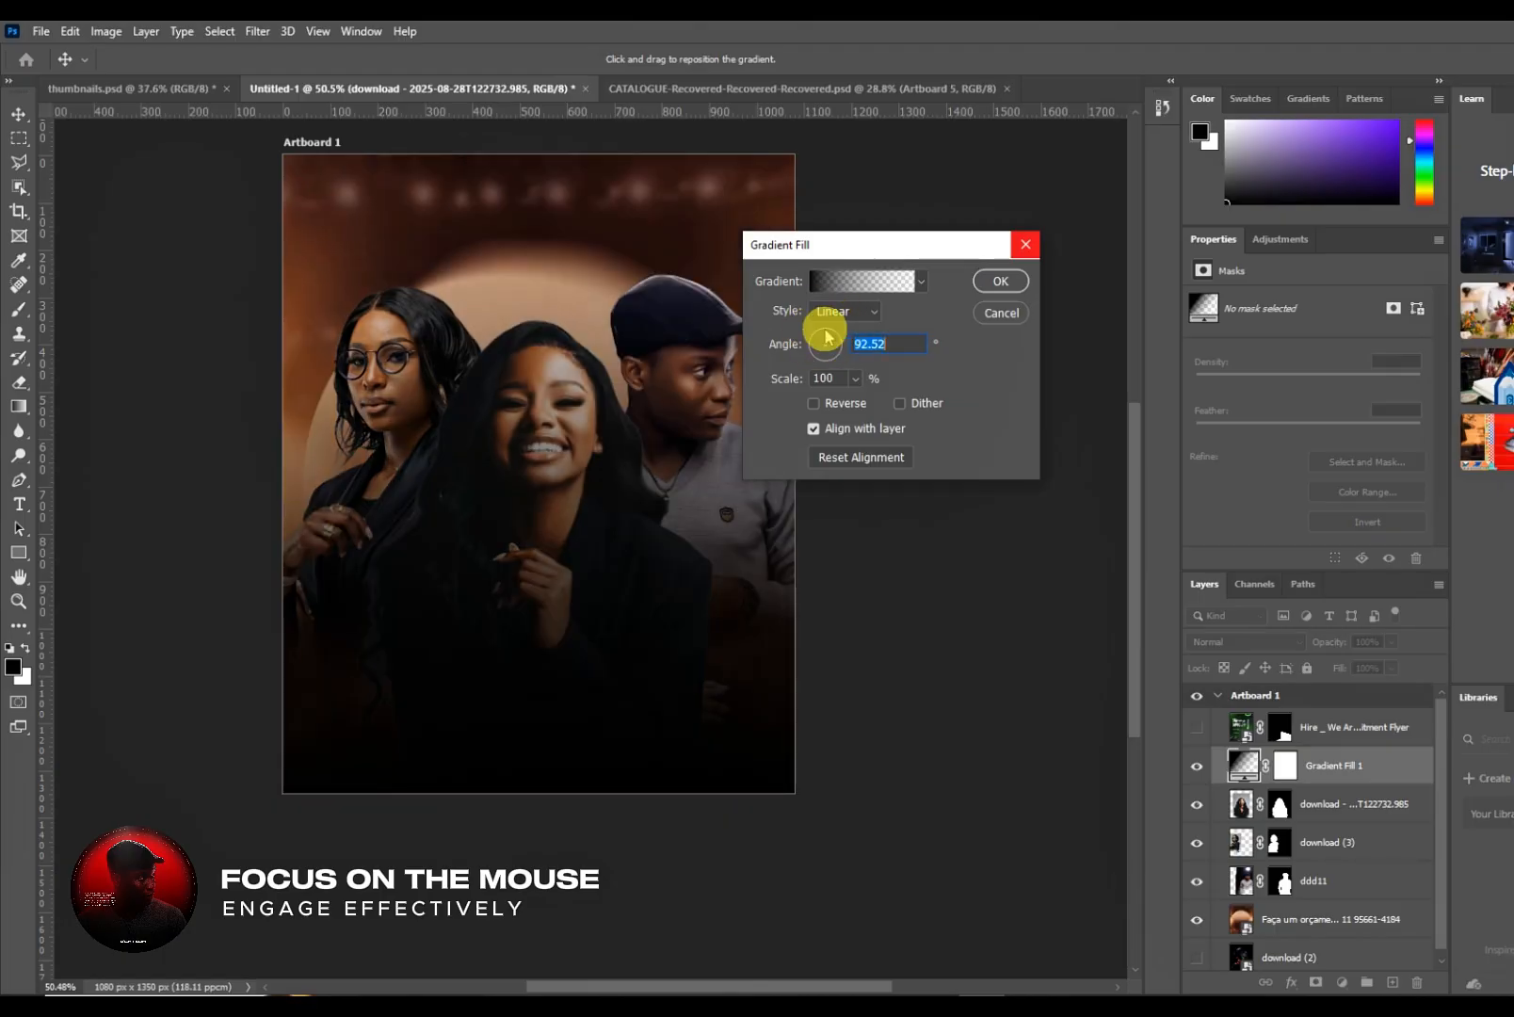
click(861, 340)
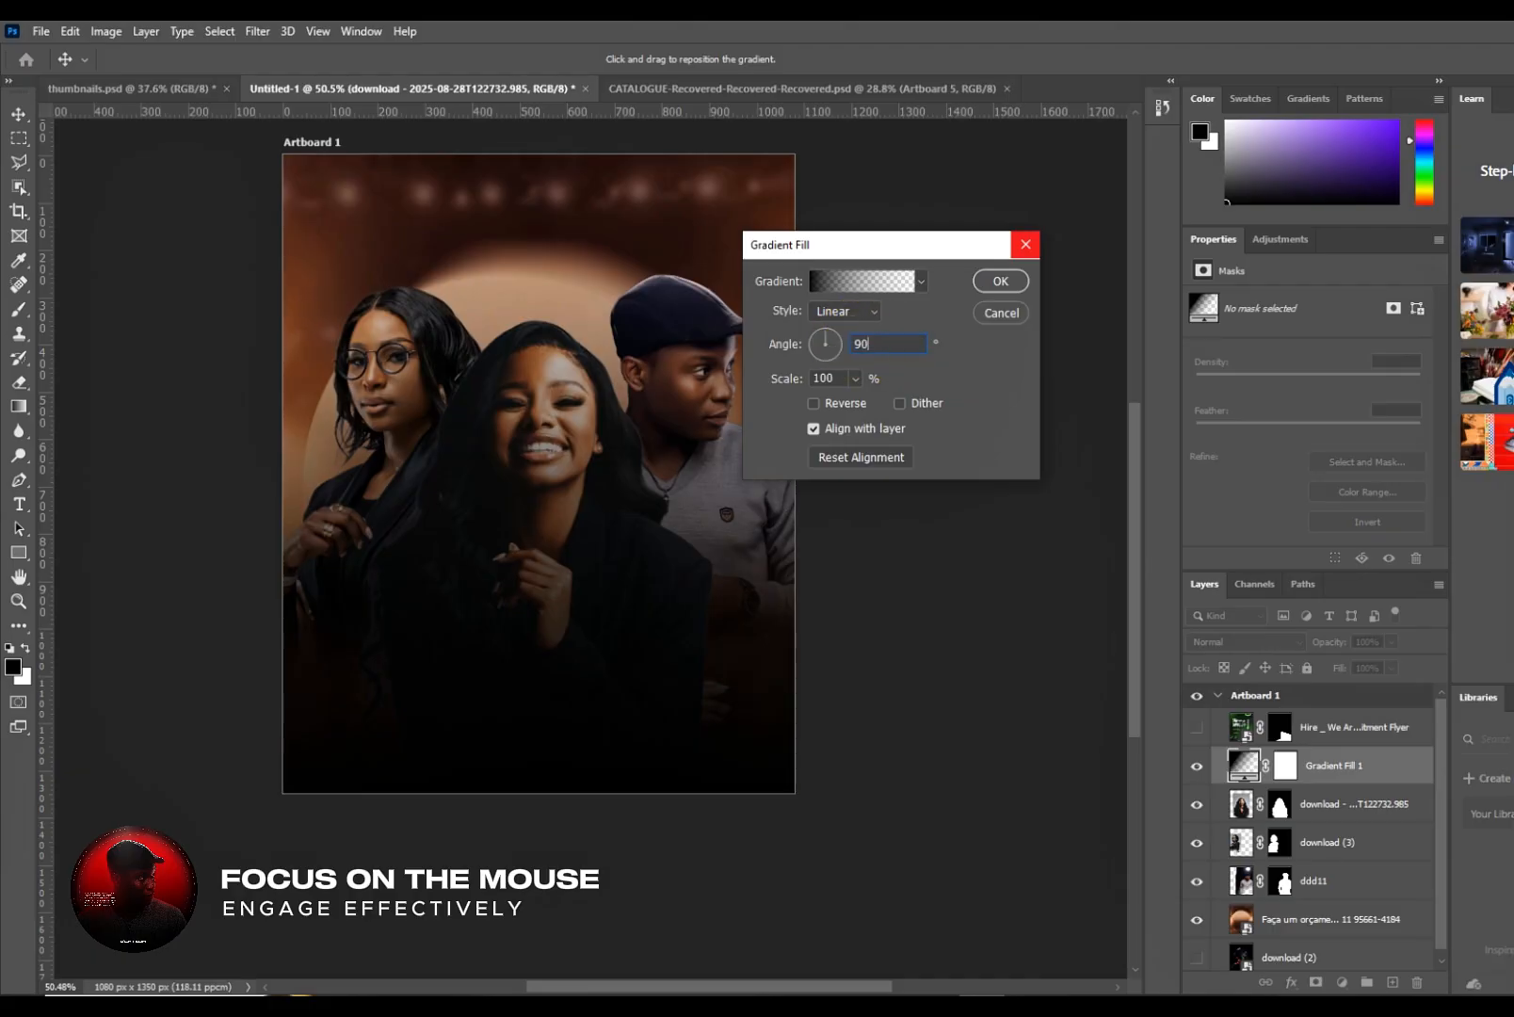
- Keep the gradient fill's angle at 90° and move the gradient's transparent opacity stop to location 57%
text(90)
click(921, 281)
click(920, 281)
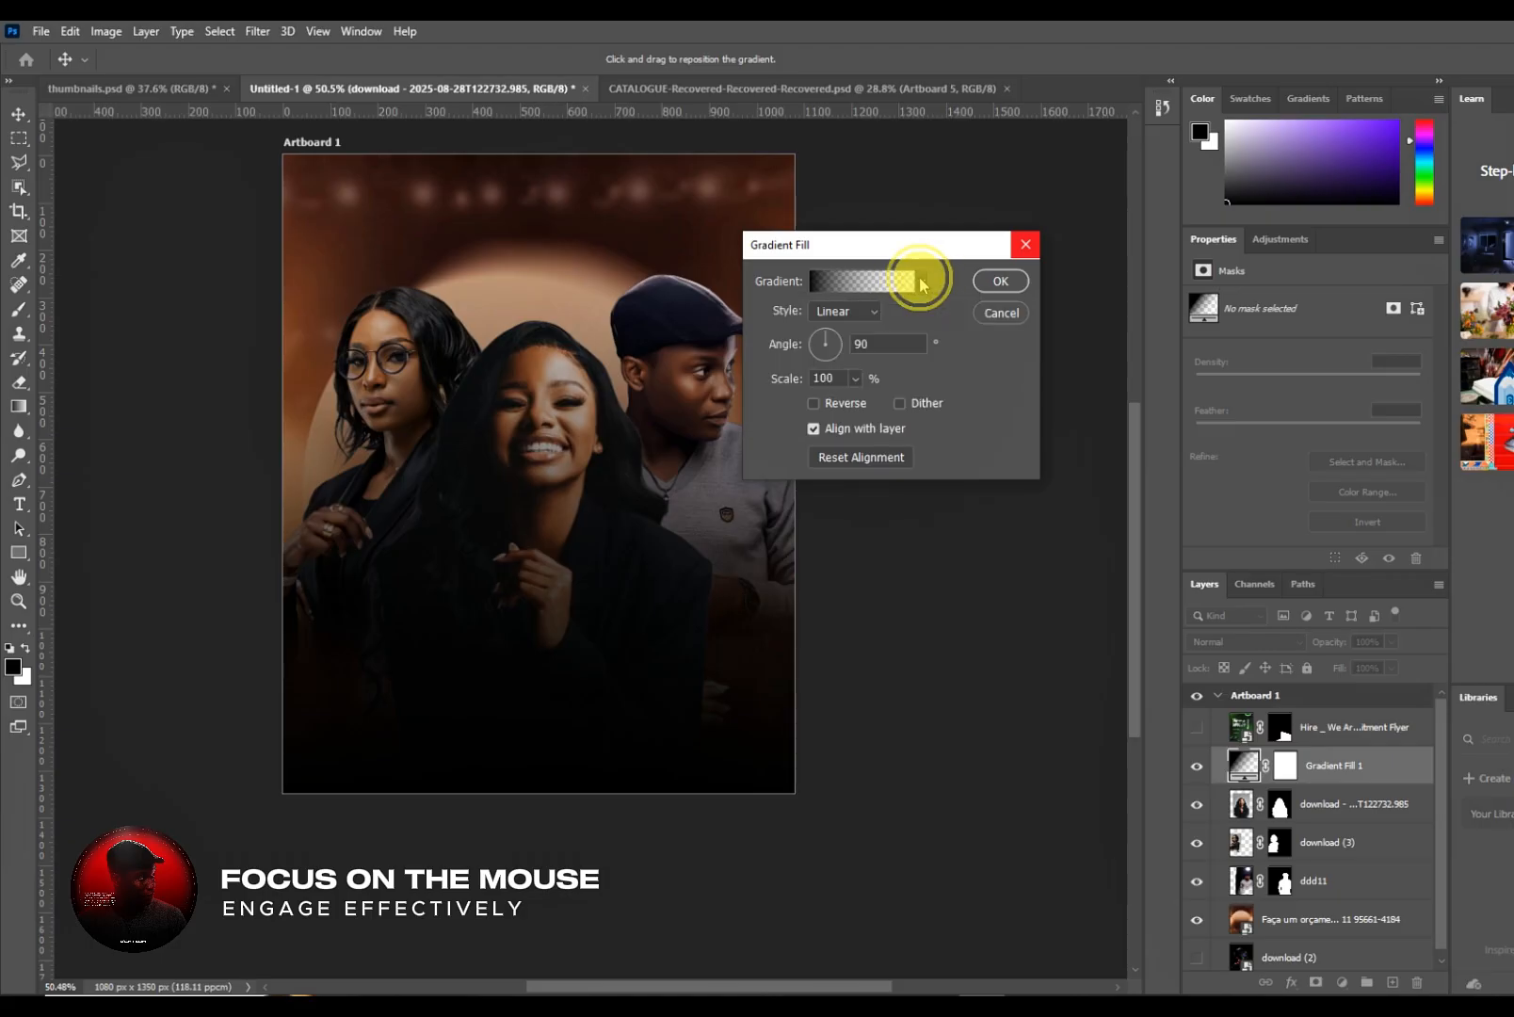
click(855, 273)
click(1034, 222)
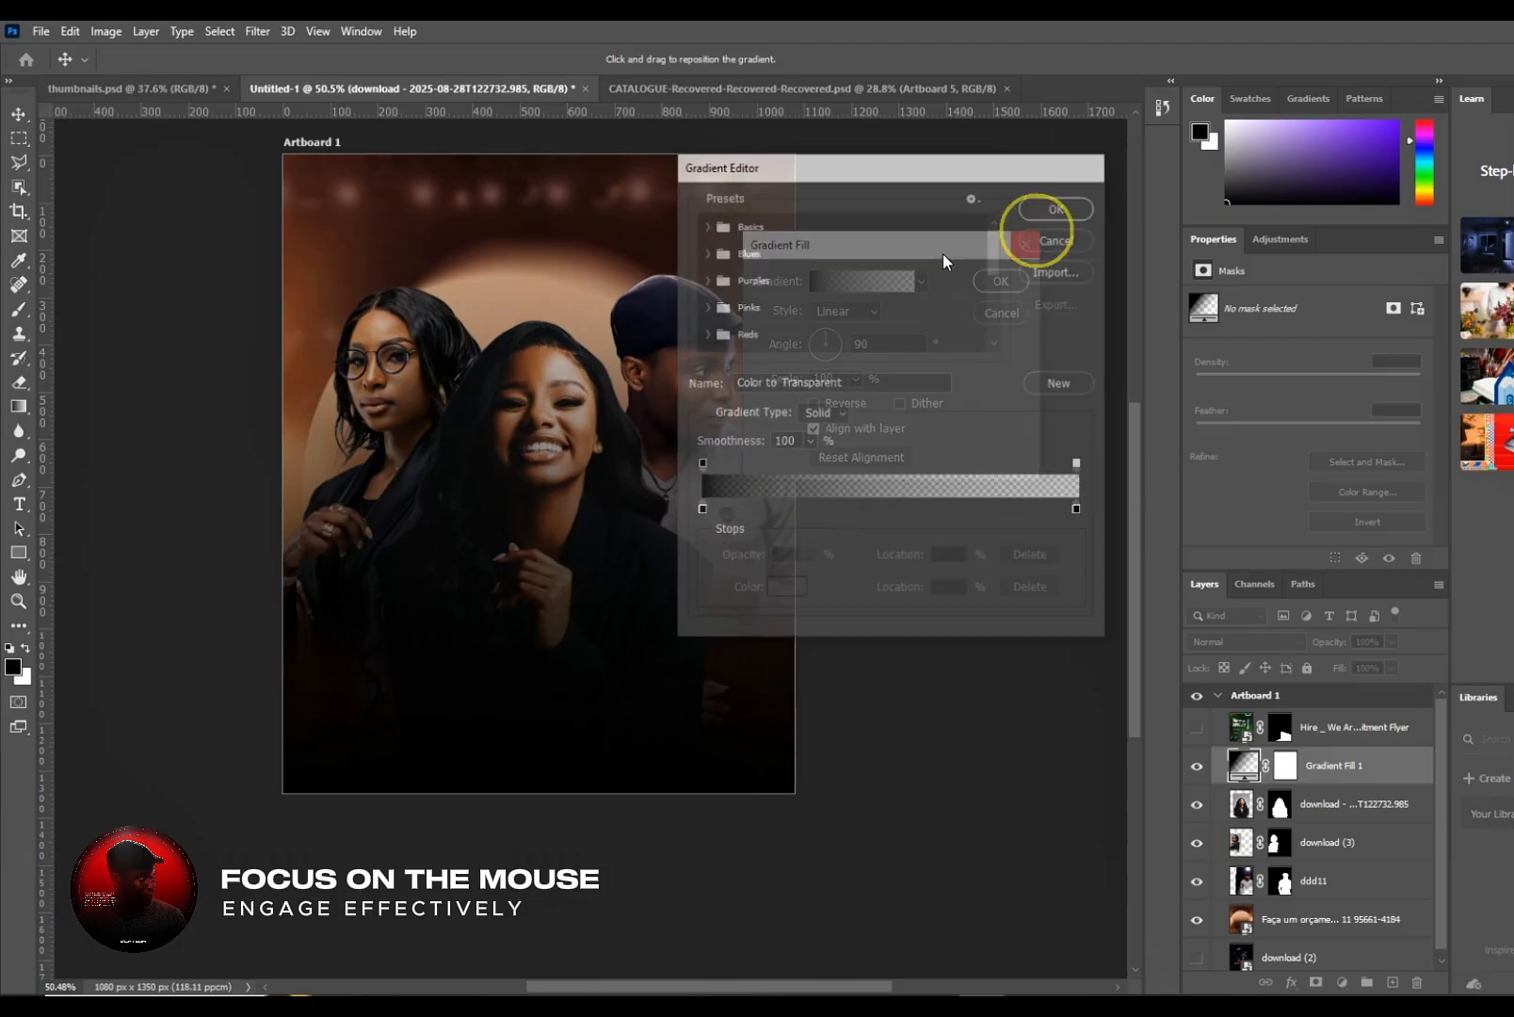
click(841, 282)
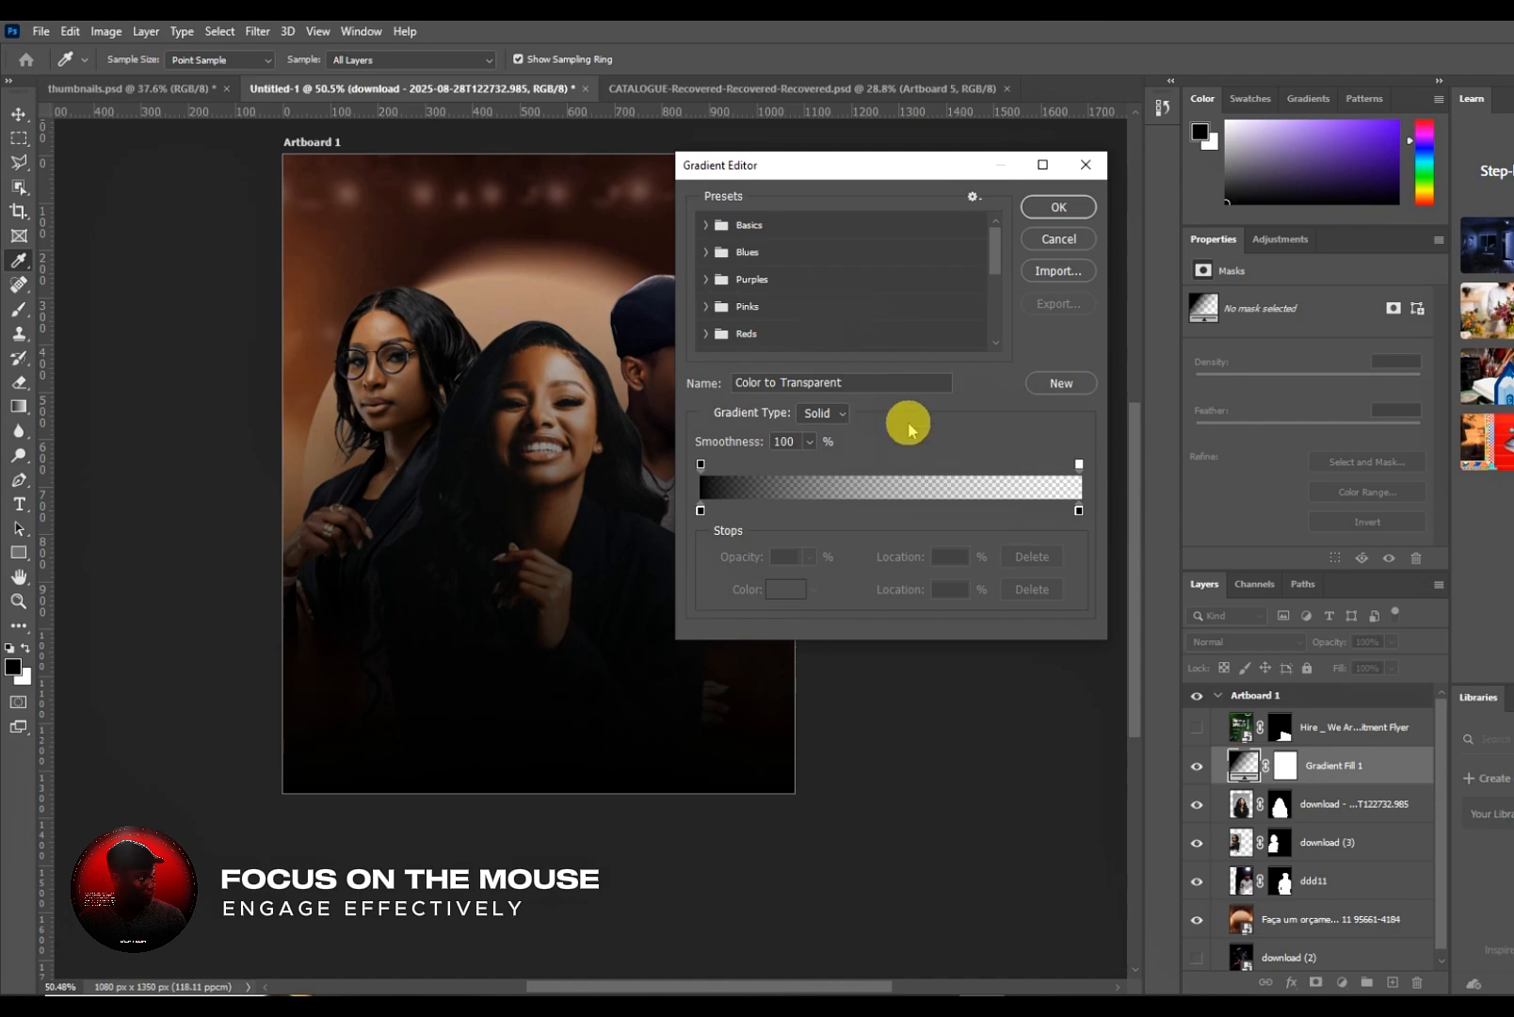
drag(1080, 464, 916, 461)
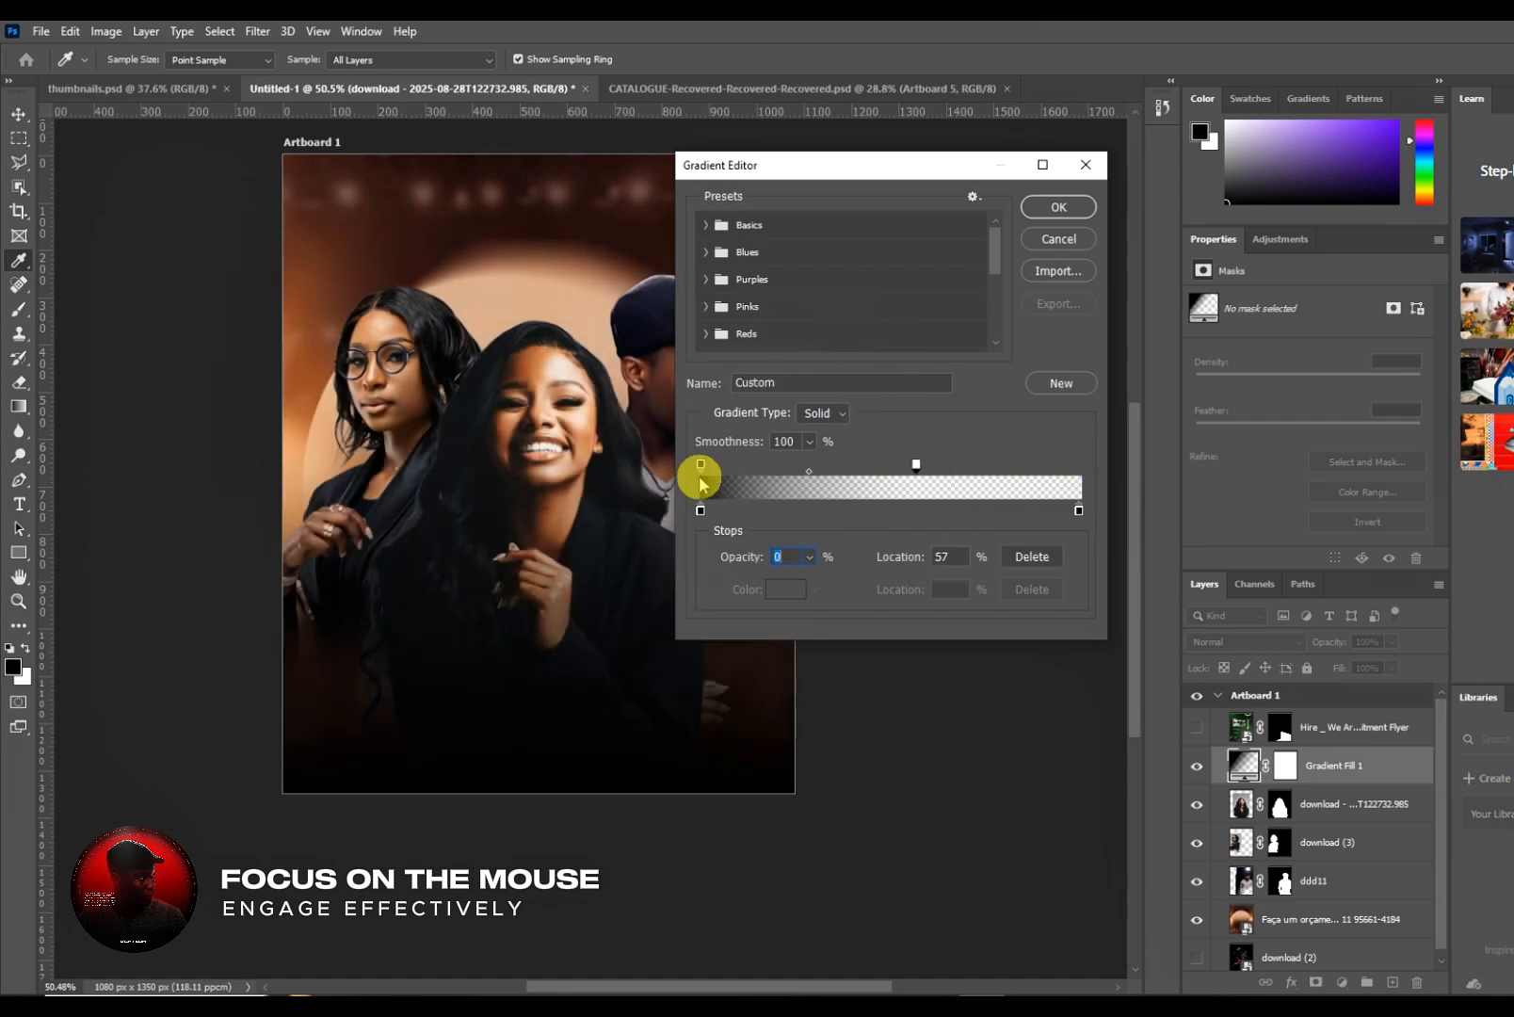
drag(701, 466, 707, 466)
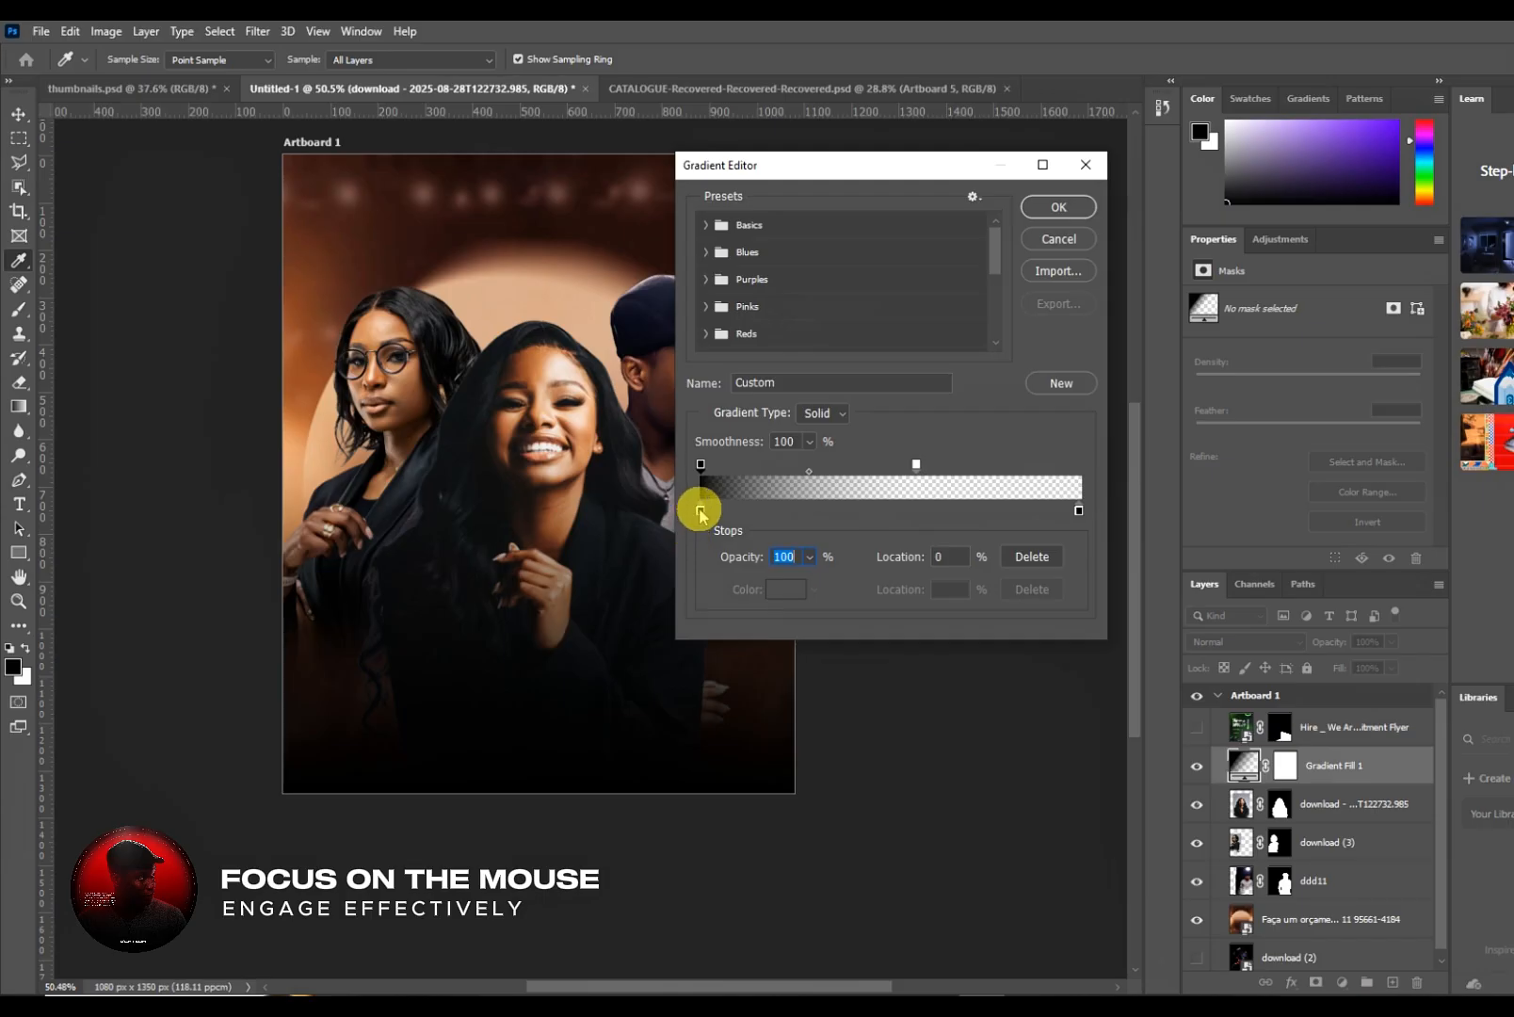
- Recolor the gradient's starting color stop to a very dark reddish brown, sampling the artboard background and darkening the sampled color
click(701, 510)
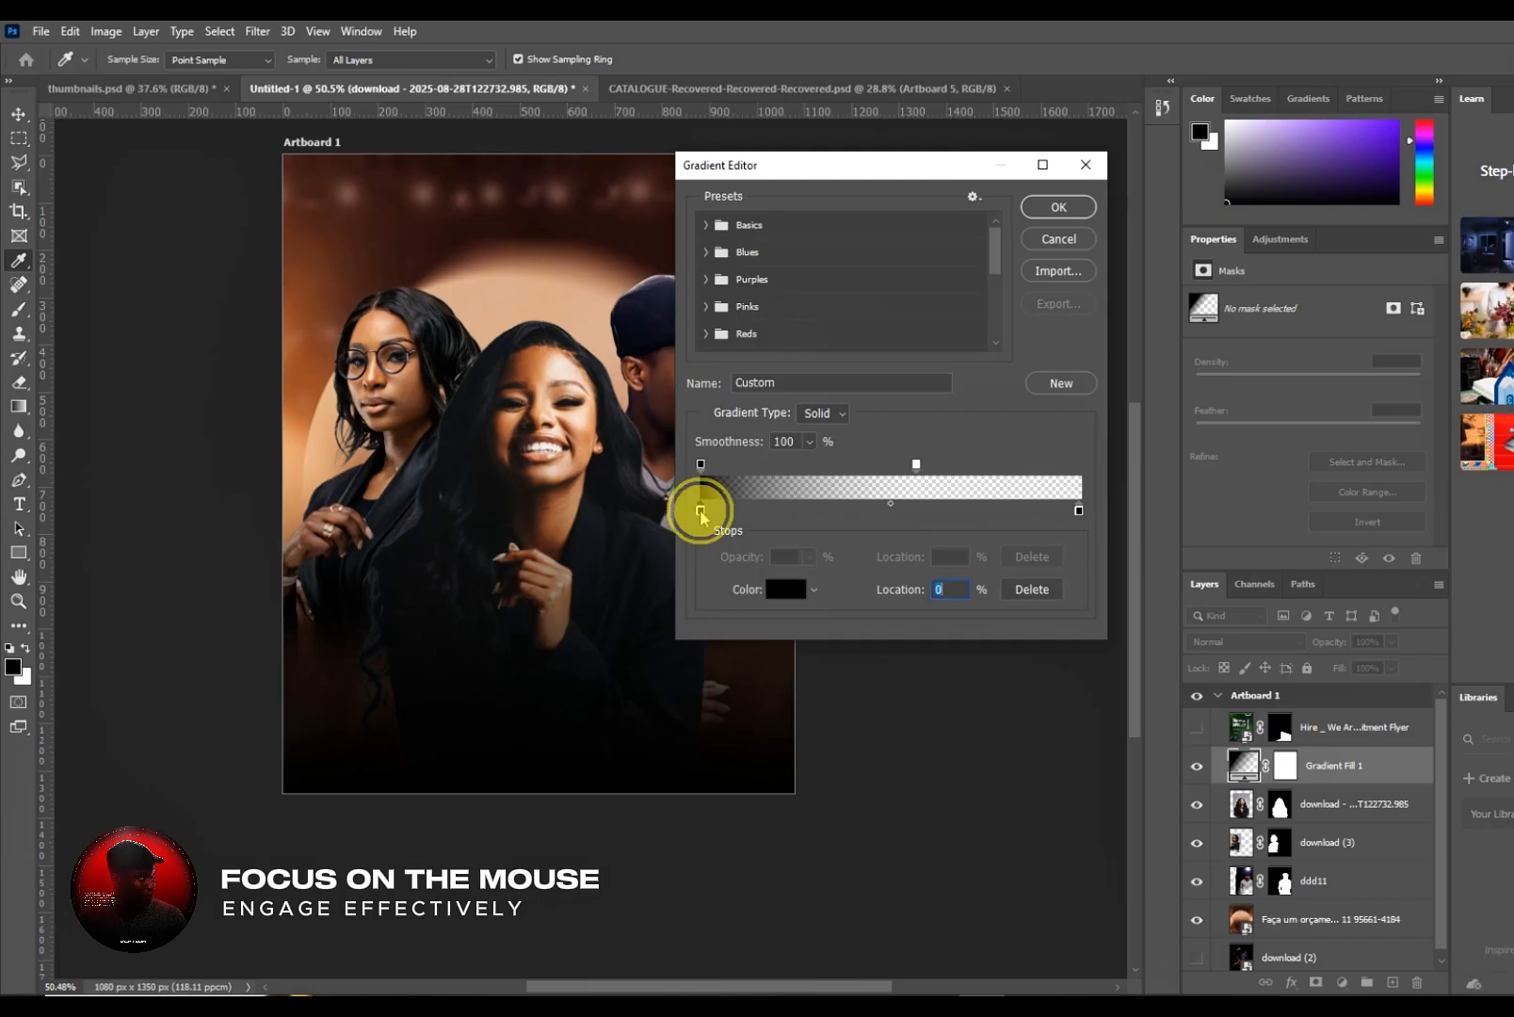
double_click(701, 511)
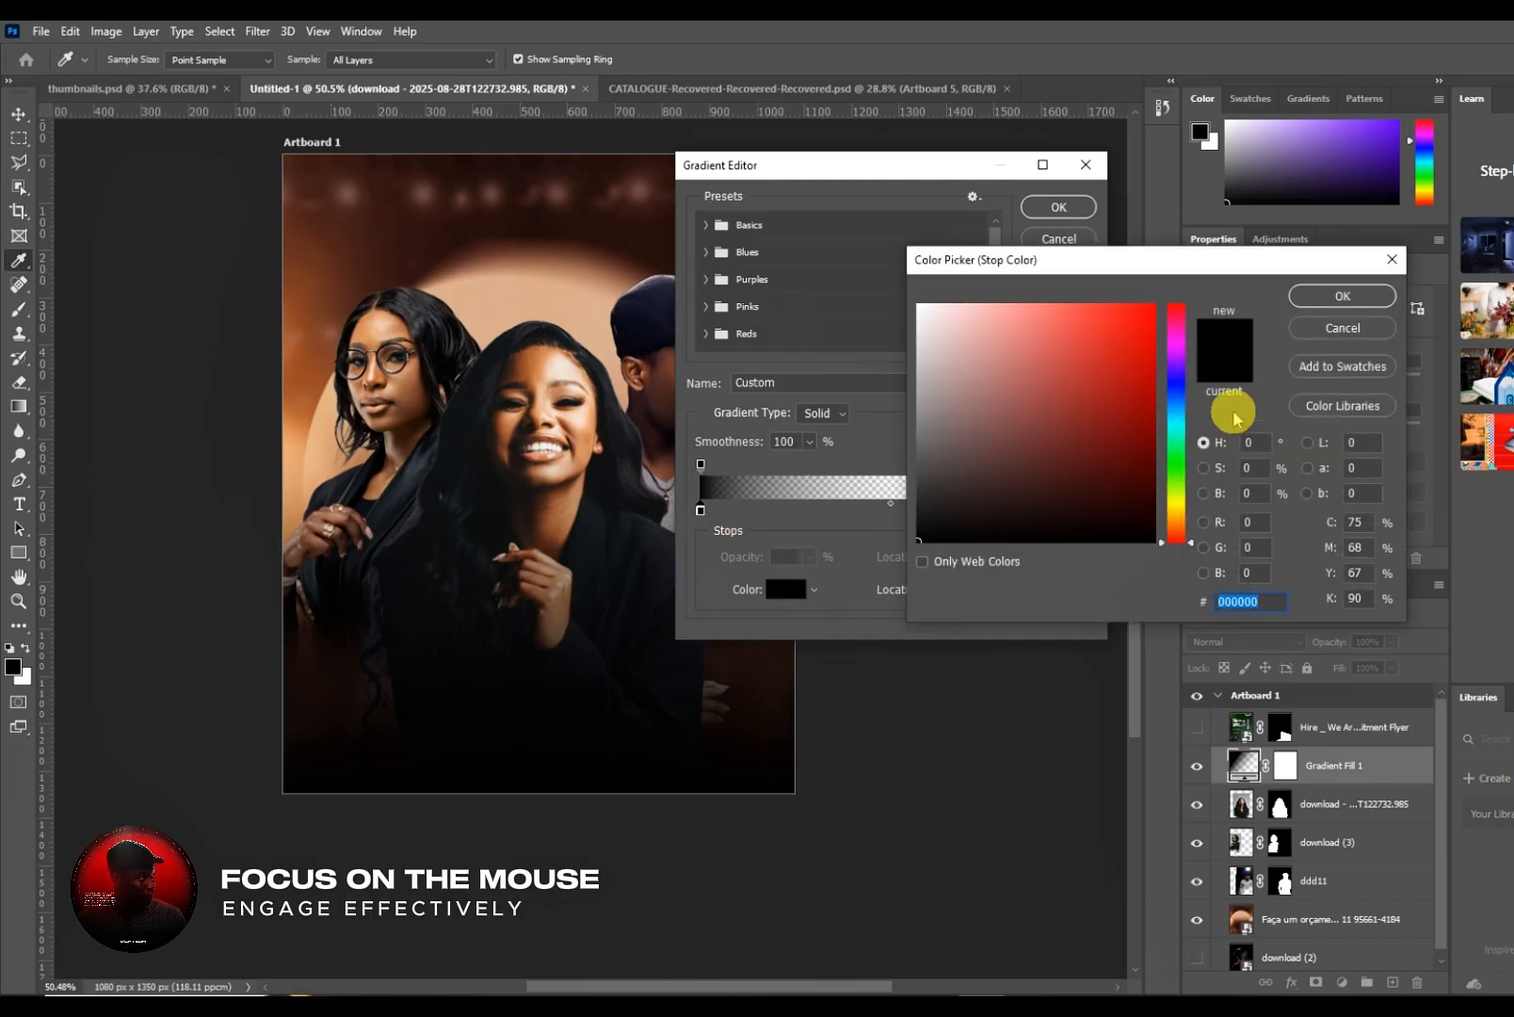
click(1344, 326)
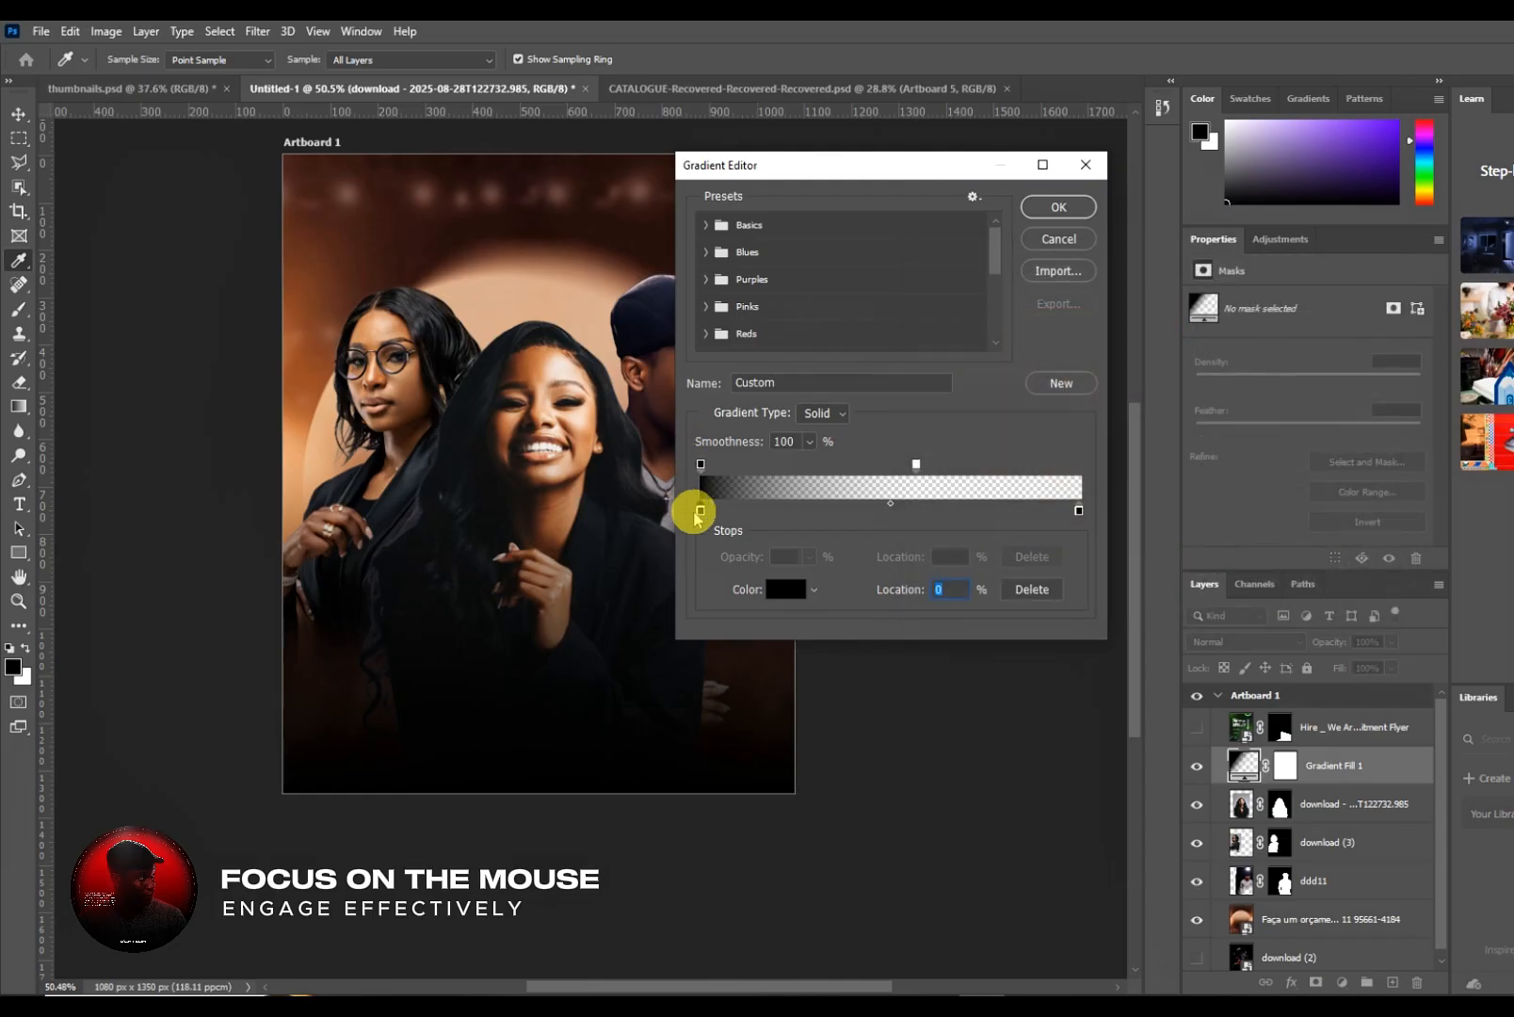
click(787, 589)
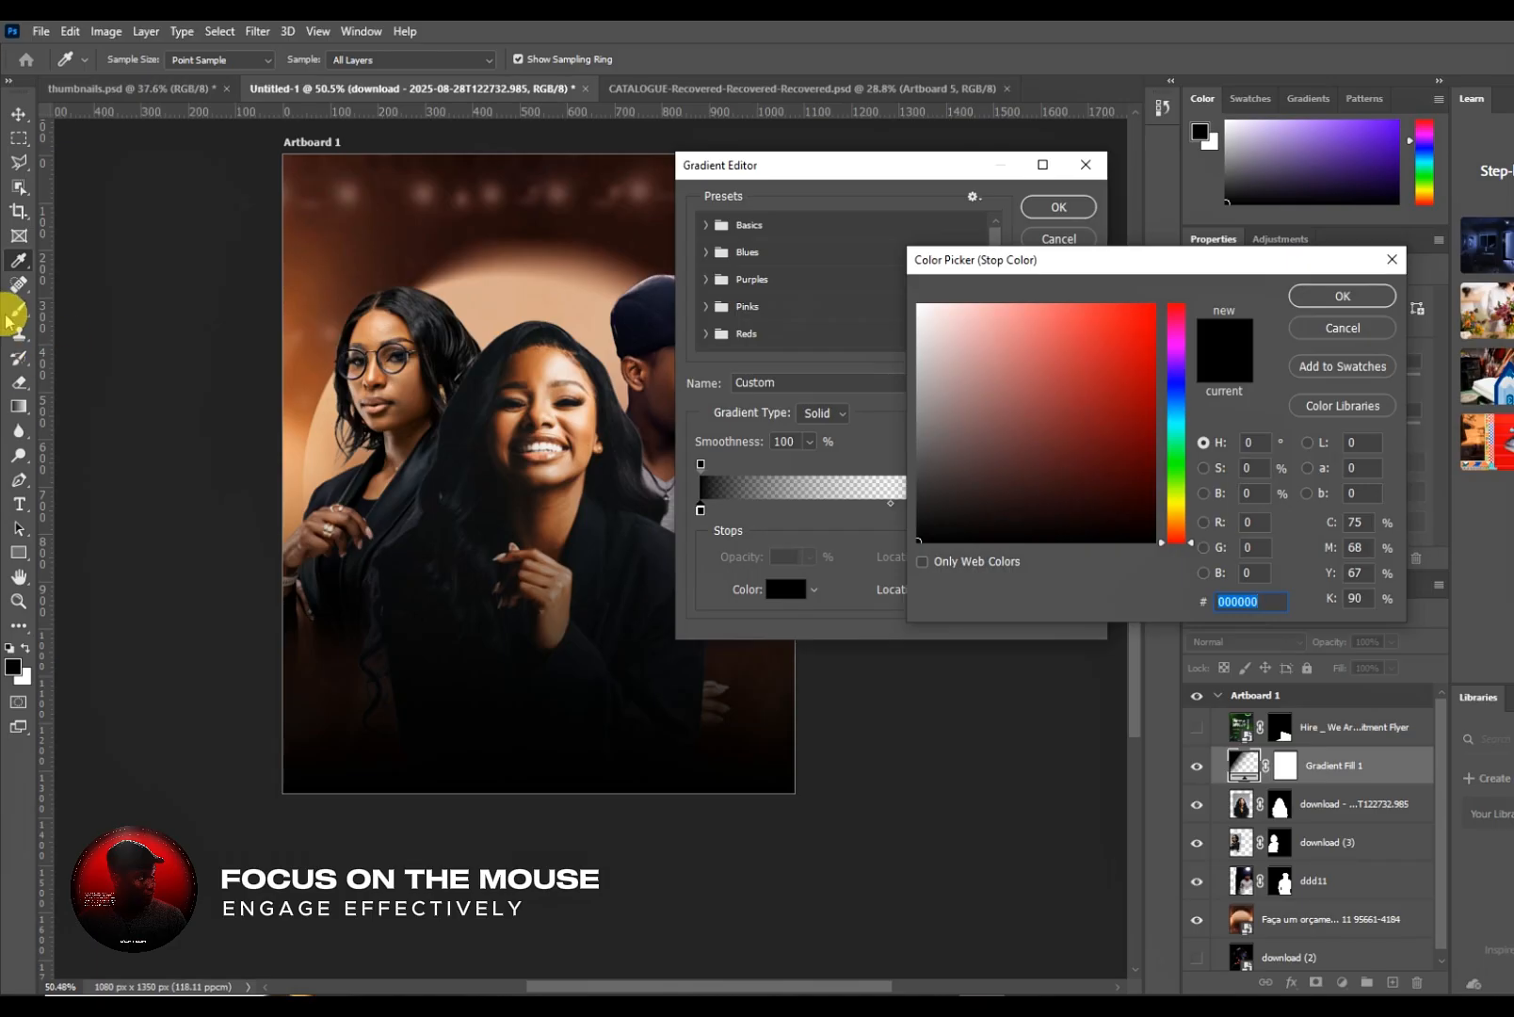
click(384, 256)
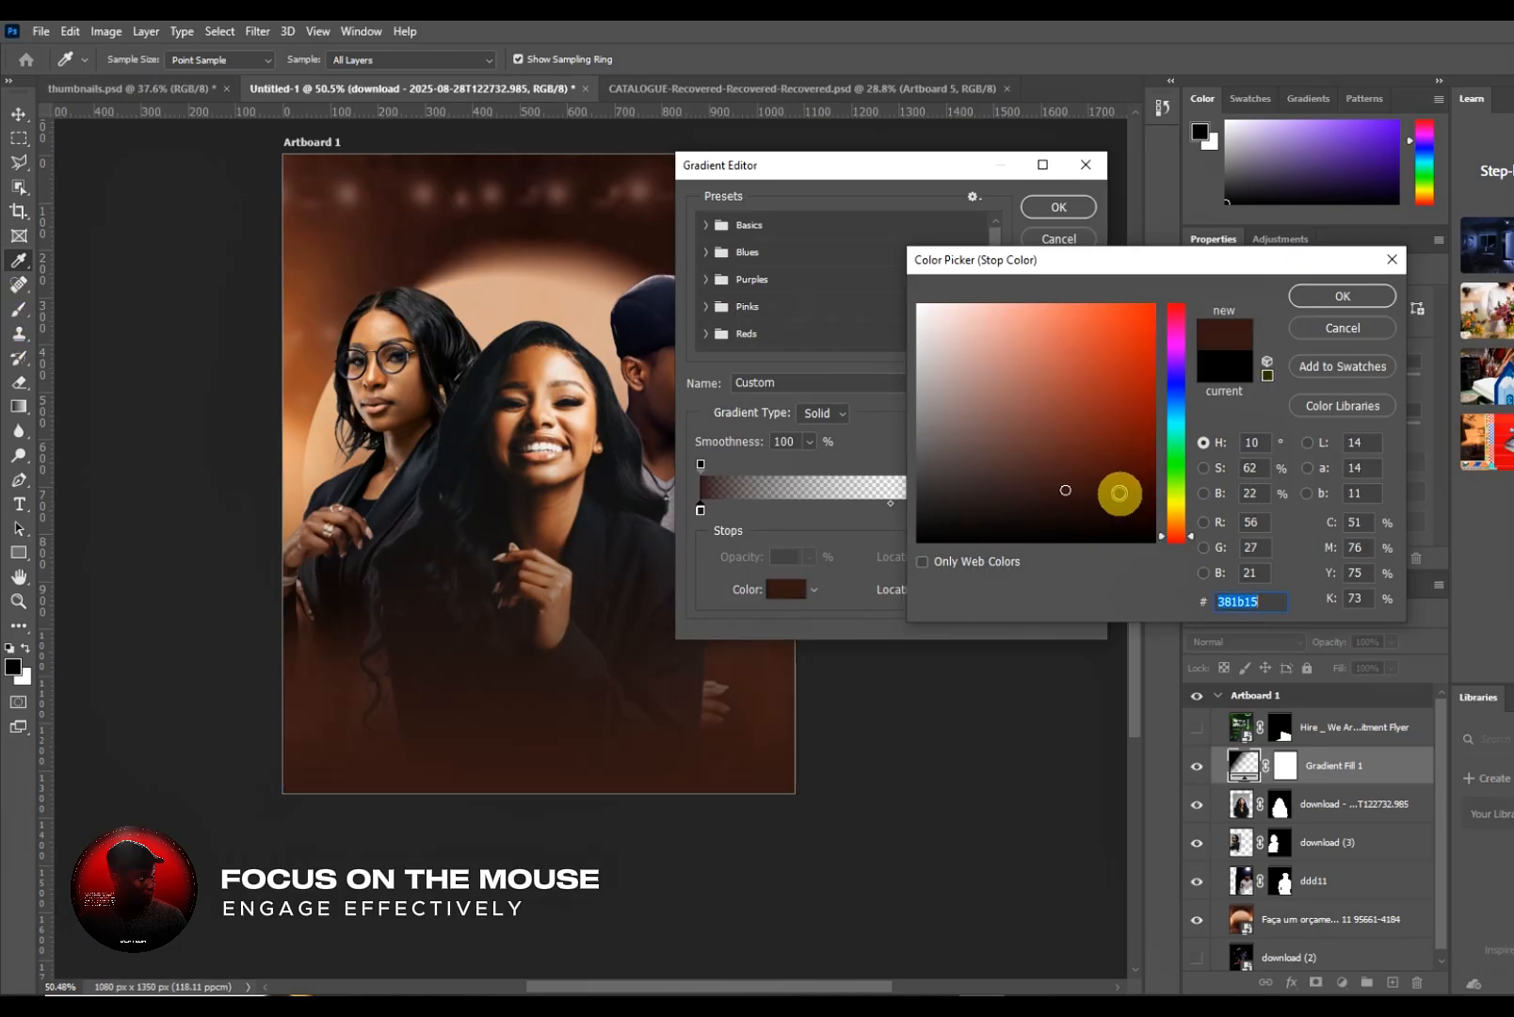
drag(1125, 502, 1155, 509)
click(1319, 296)
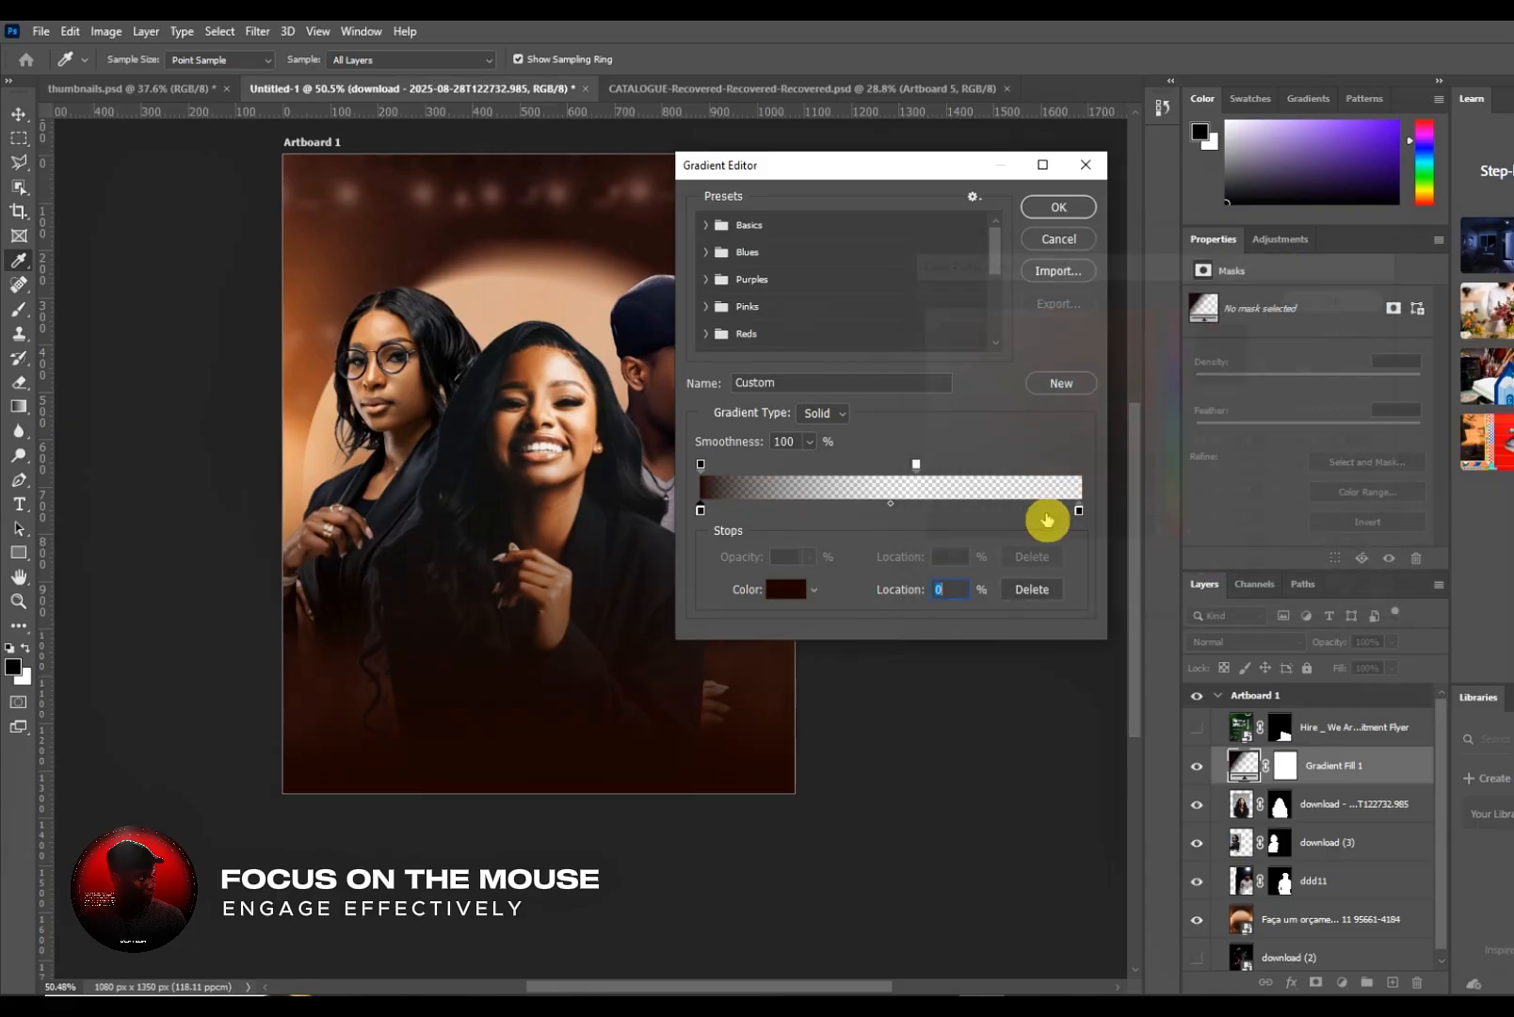
- Set the gradient's end color stop to dark brown 200702, sampled from the artboard's lower edge, and accept the gradient fill
click(1080, 512)
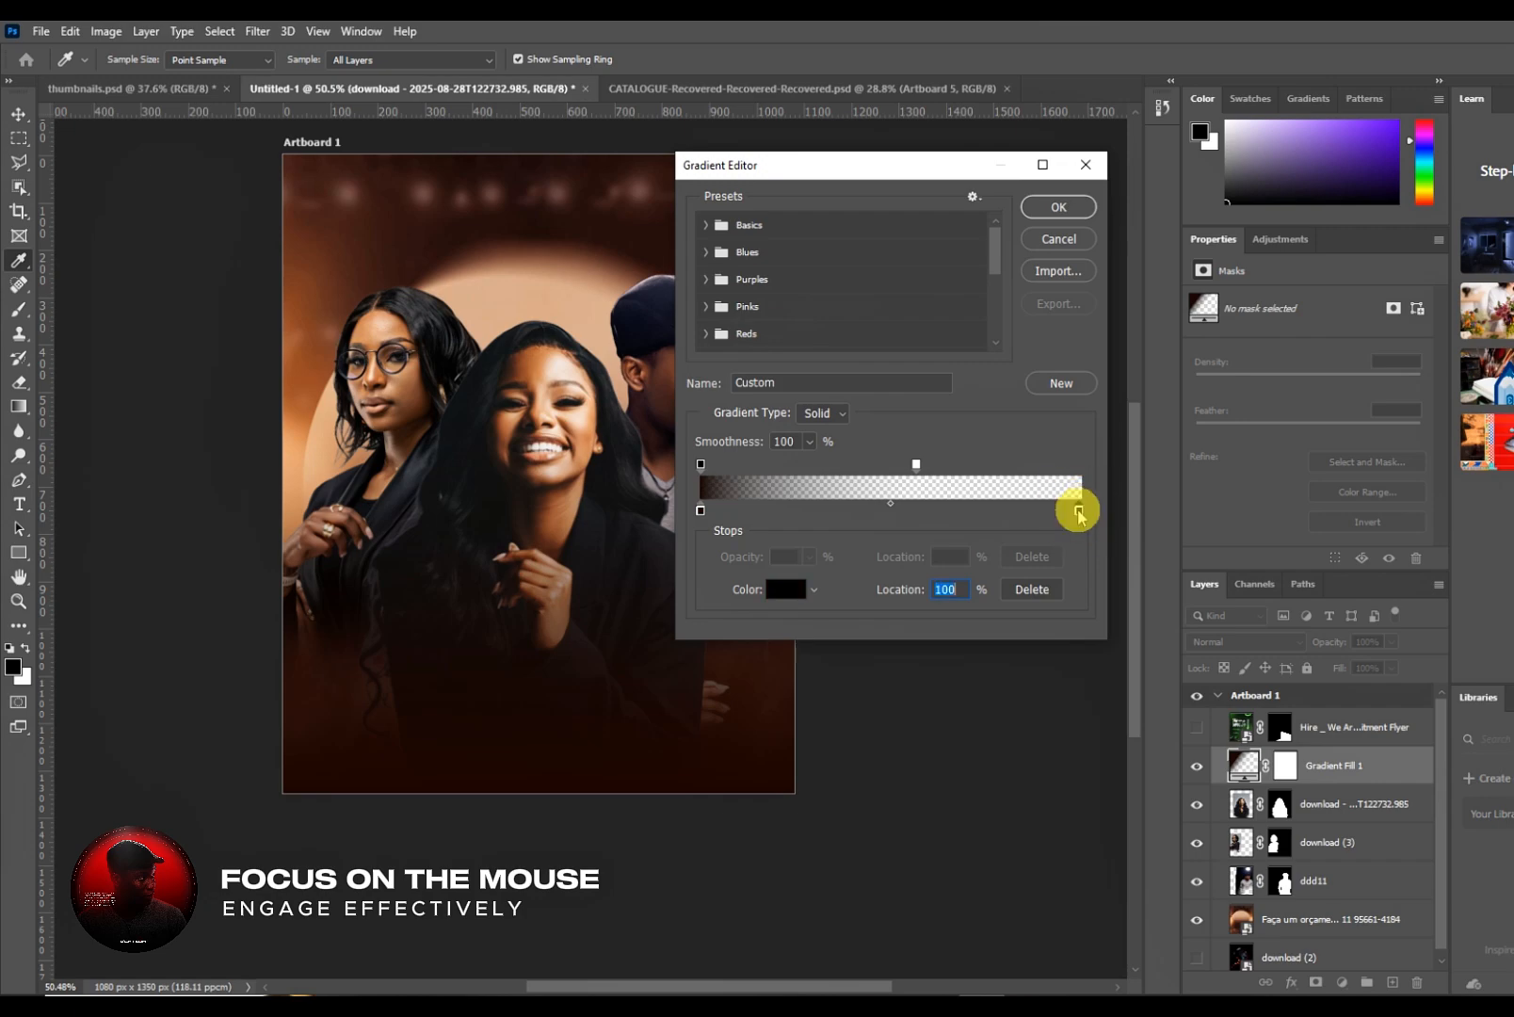
click(774, 594)
click(740, 782)
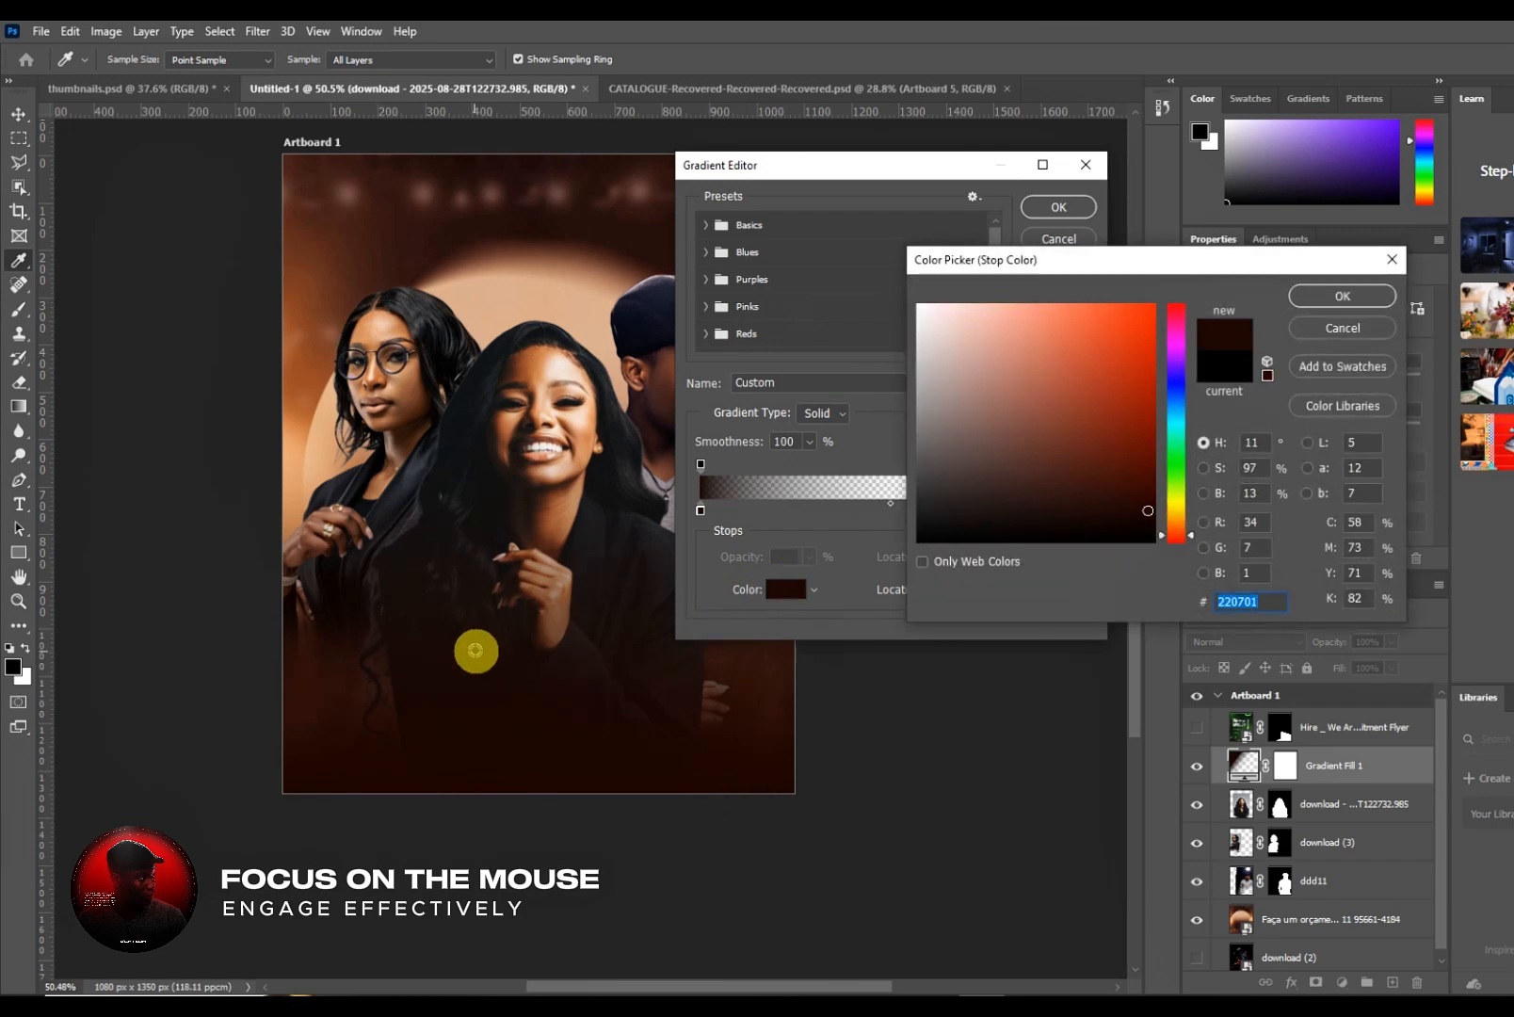
drag(1149, 514, 1165, 556)
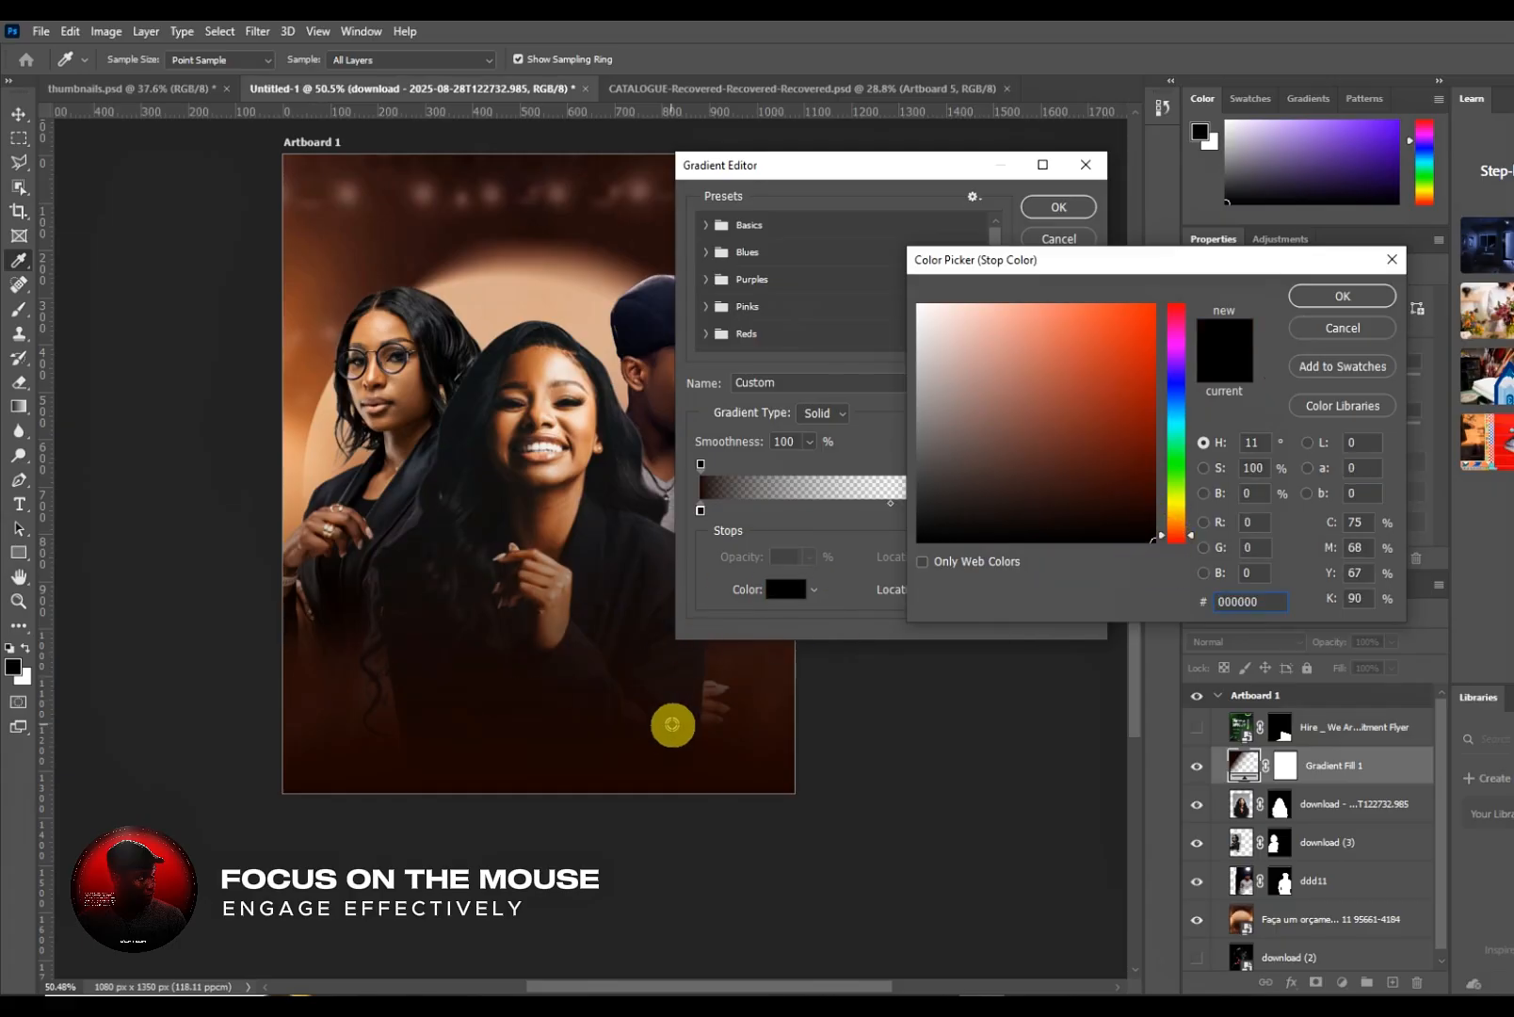
click(671, 767)
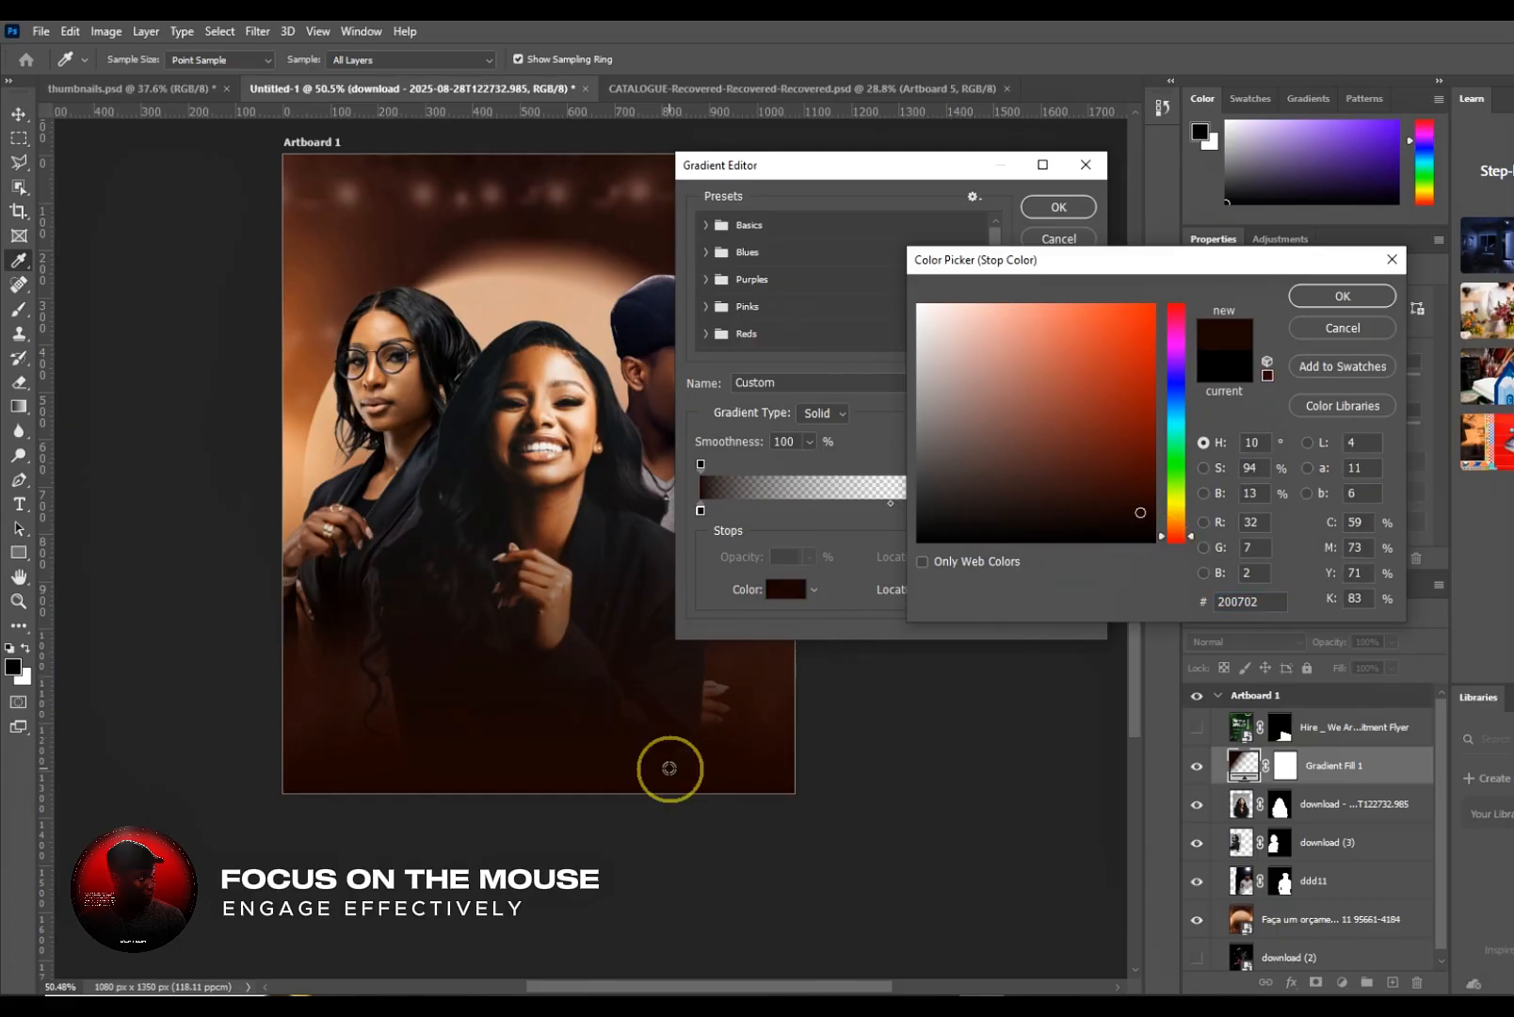
click(1309, 298)
click(1053, 203)
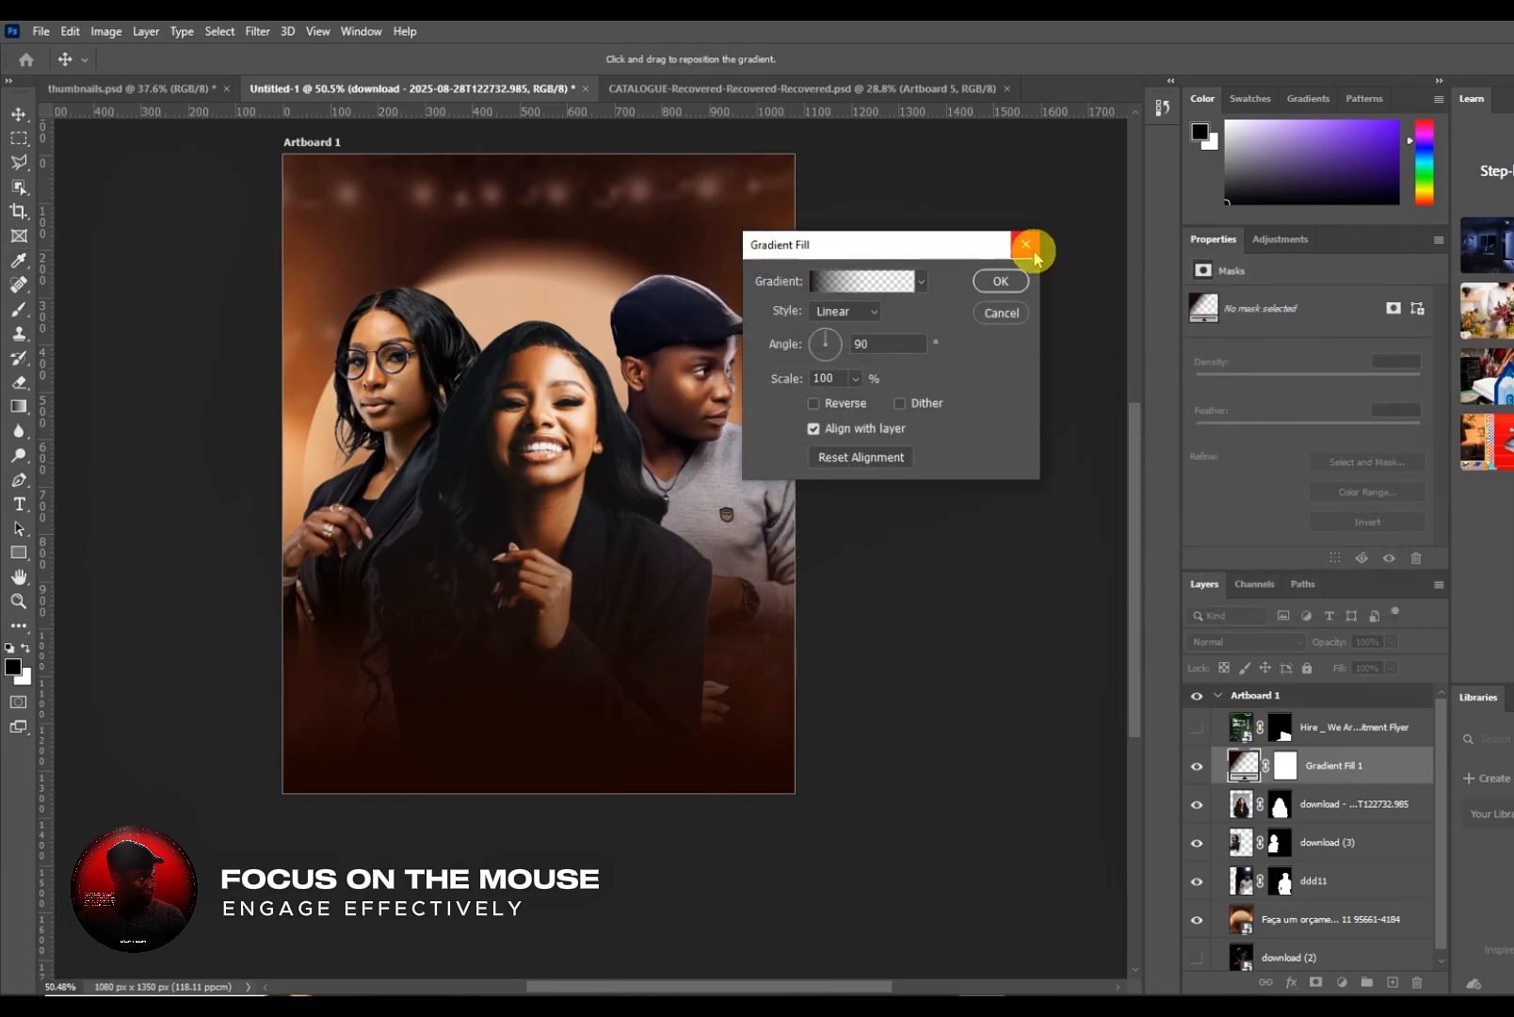
click(1001, 282)
- Check the blended composition and lock the Gradient Fill 1 layer completely
scroll(620, 607, down, 3)
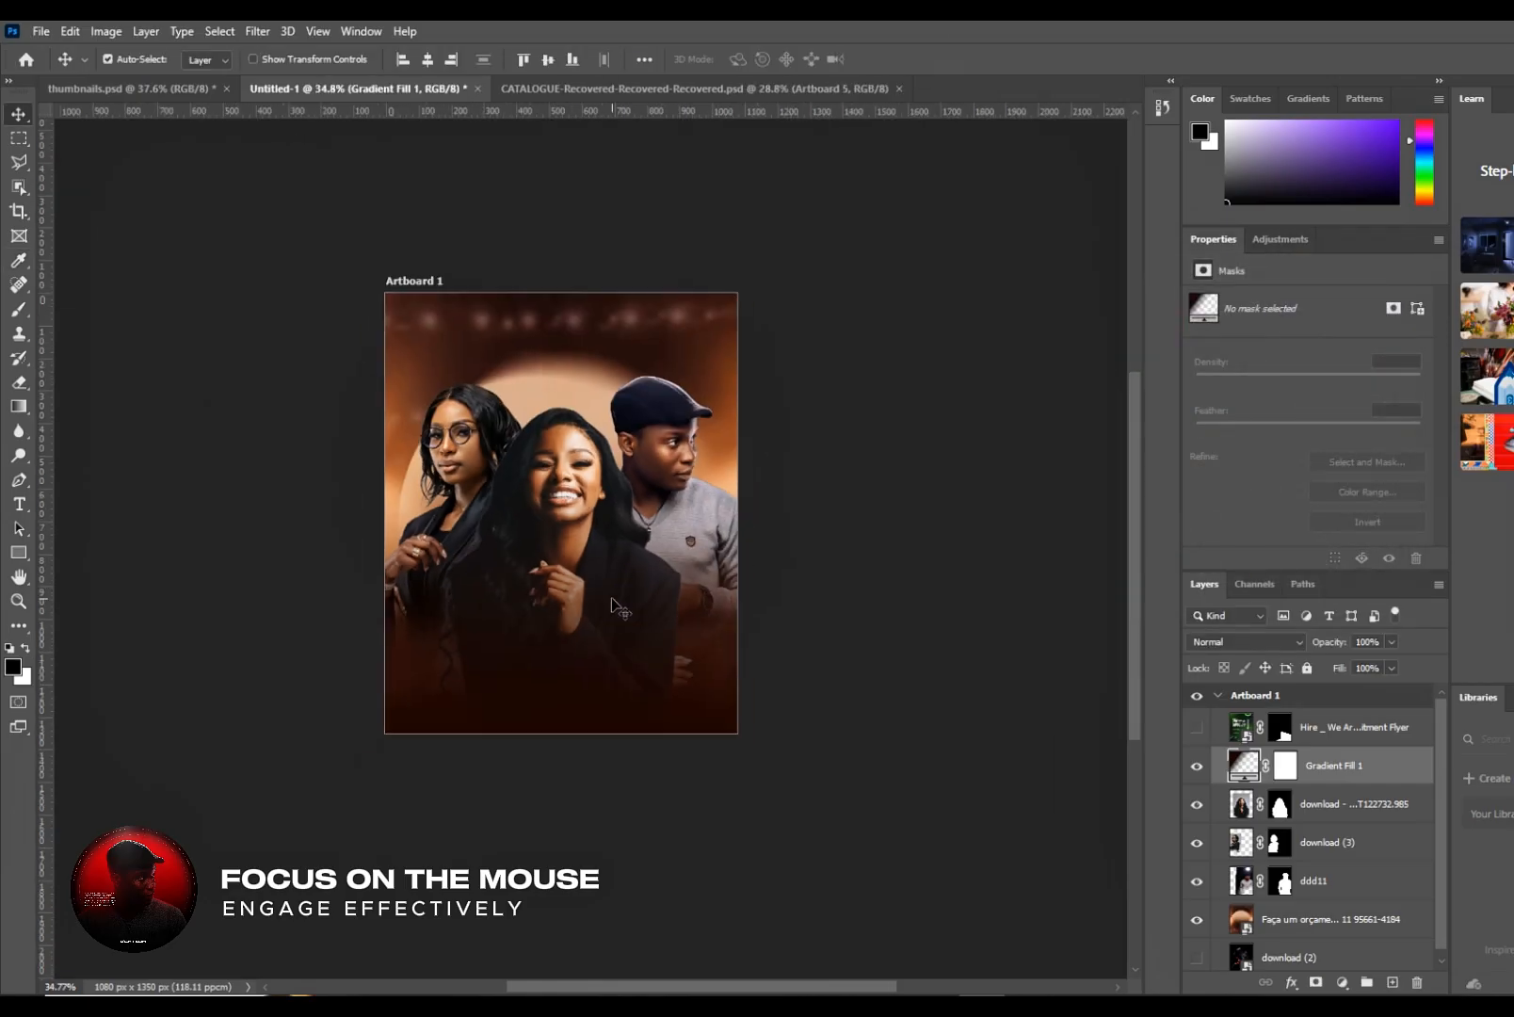
scroll(620, 608, up, 1)
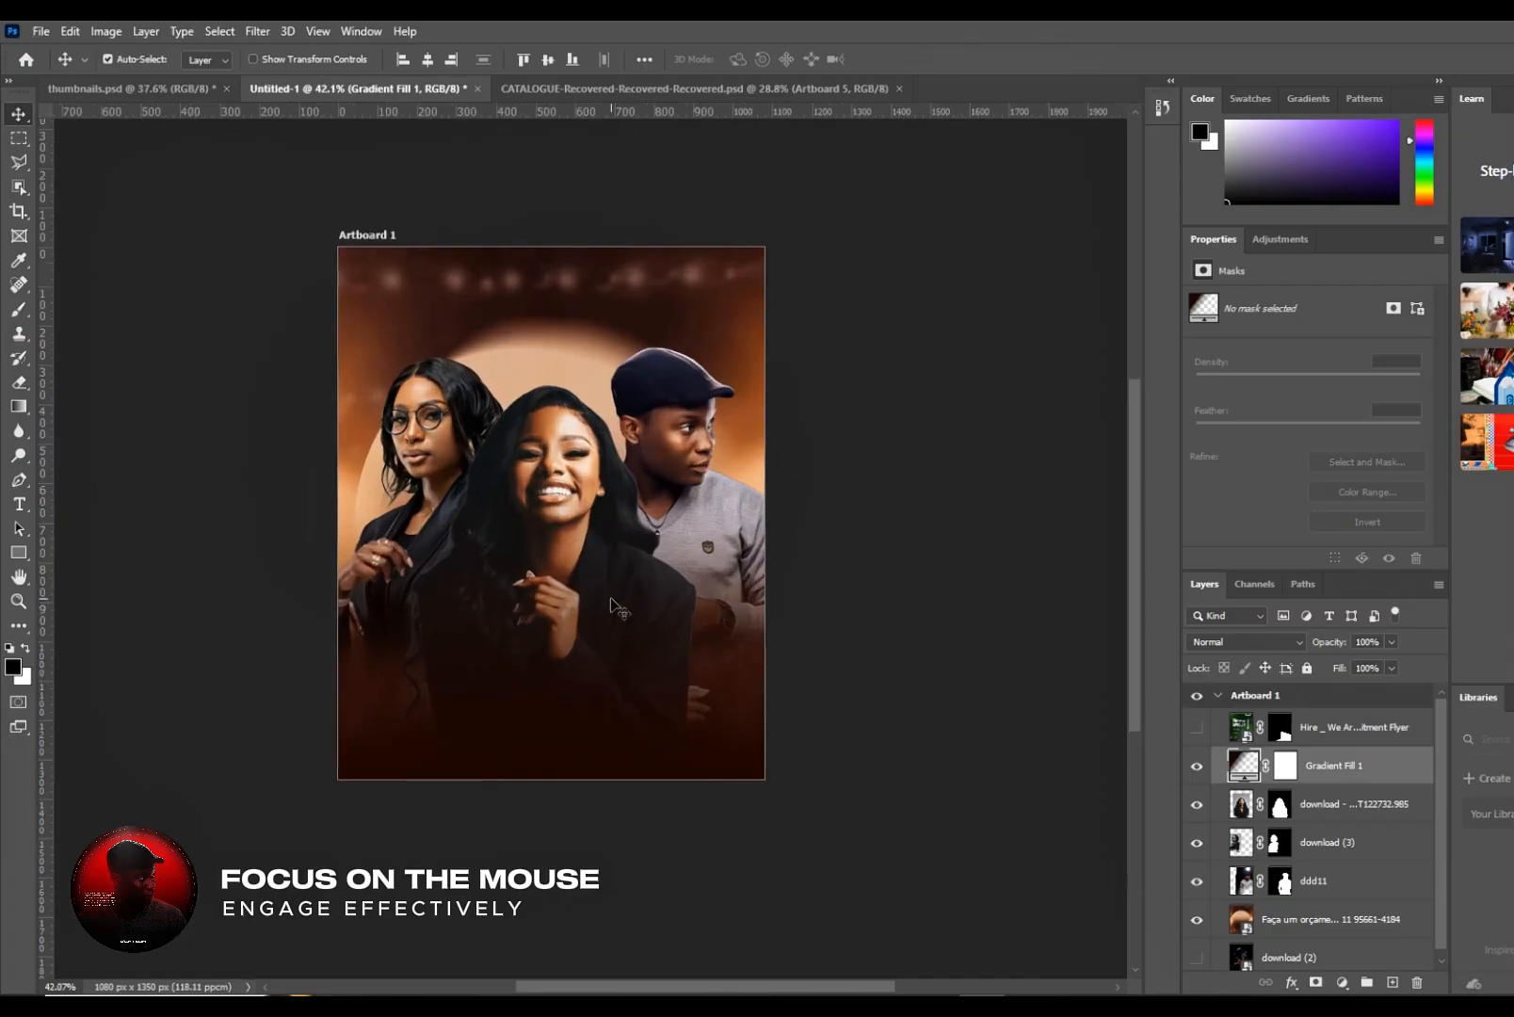
scroll(617, 608, up, 1)
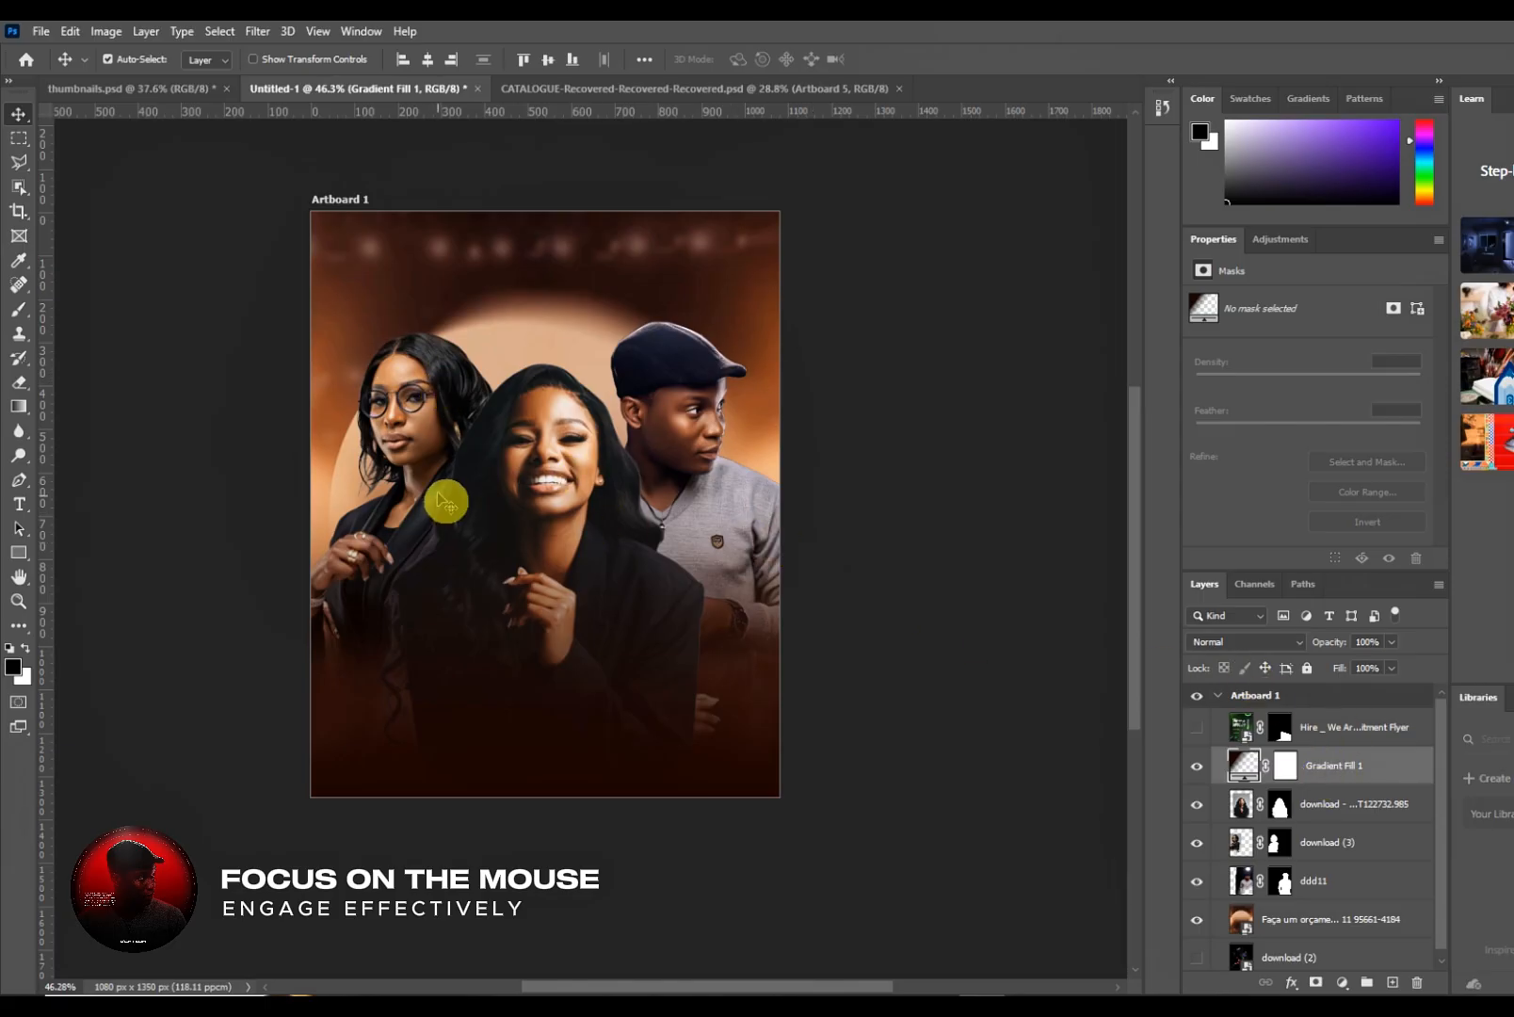
click(1306, 670)
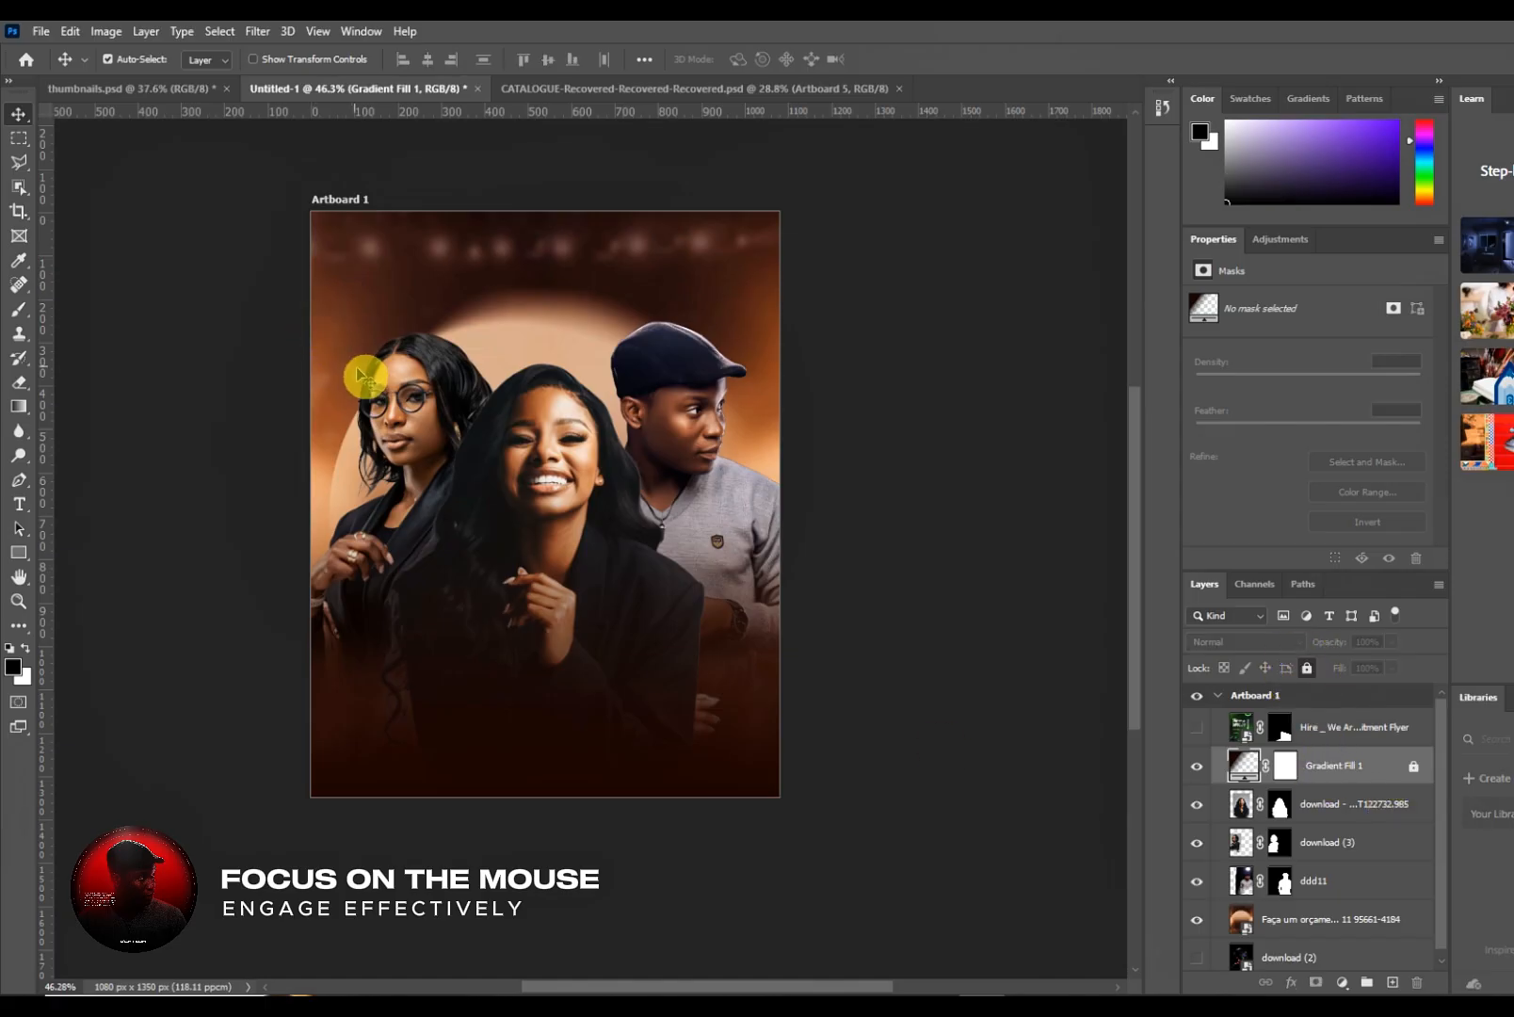
- Apply the Camera Raw Filter to the front woman's layer with Texture +5, Clarity +18 and Sharpening 13
click(401, 405)
click(530, 464)
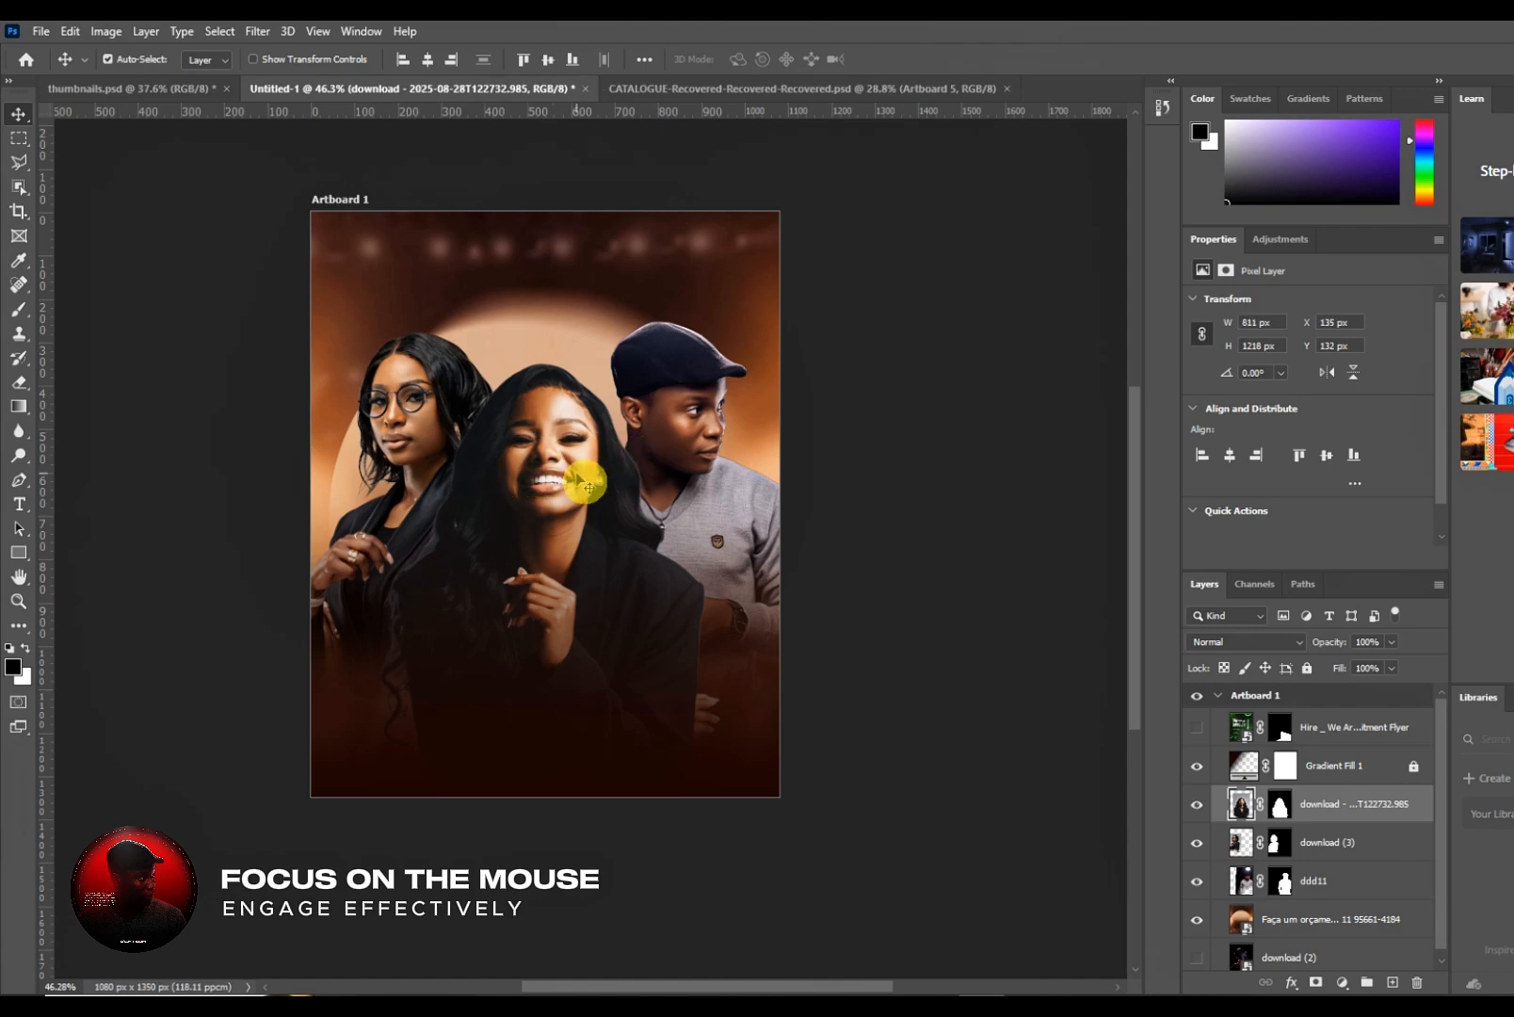
click(254, 36)
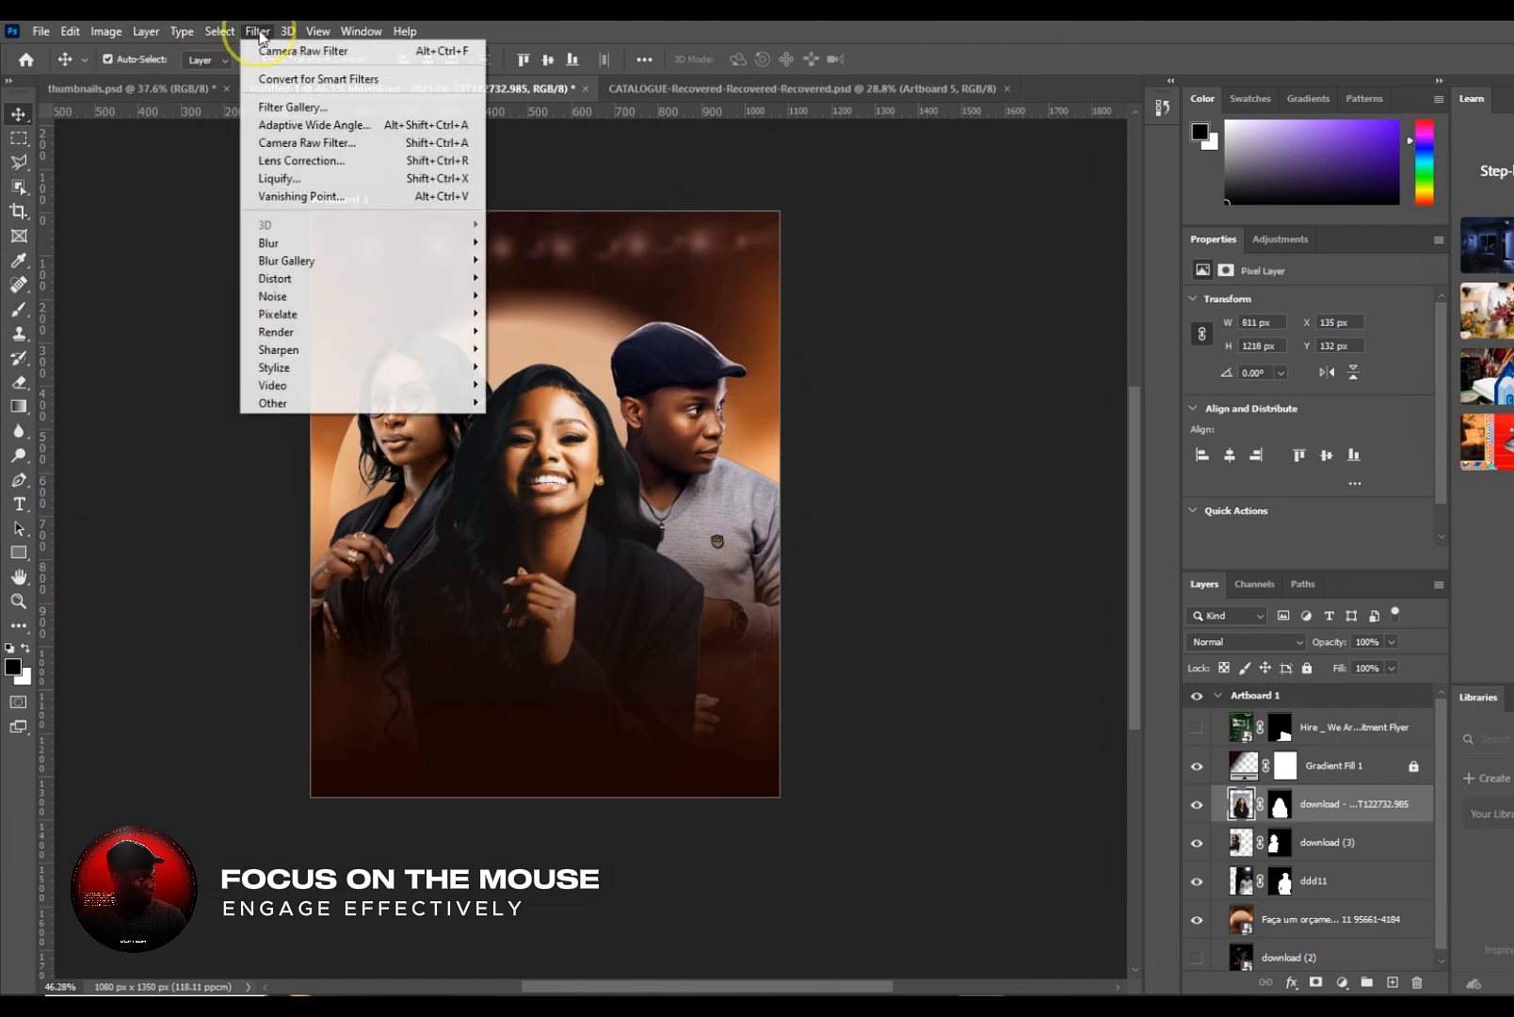
click(282, 142)
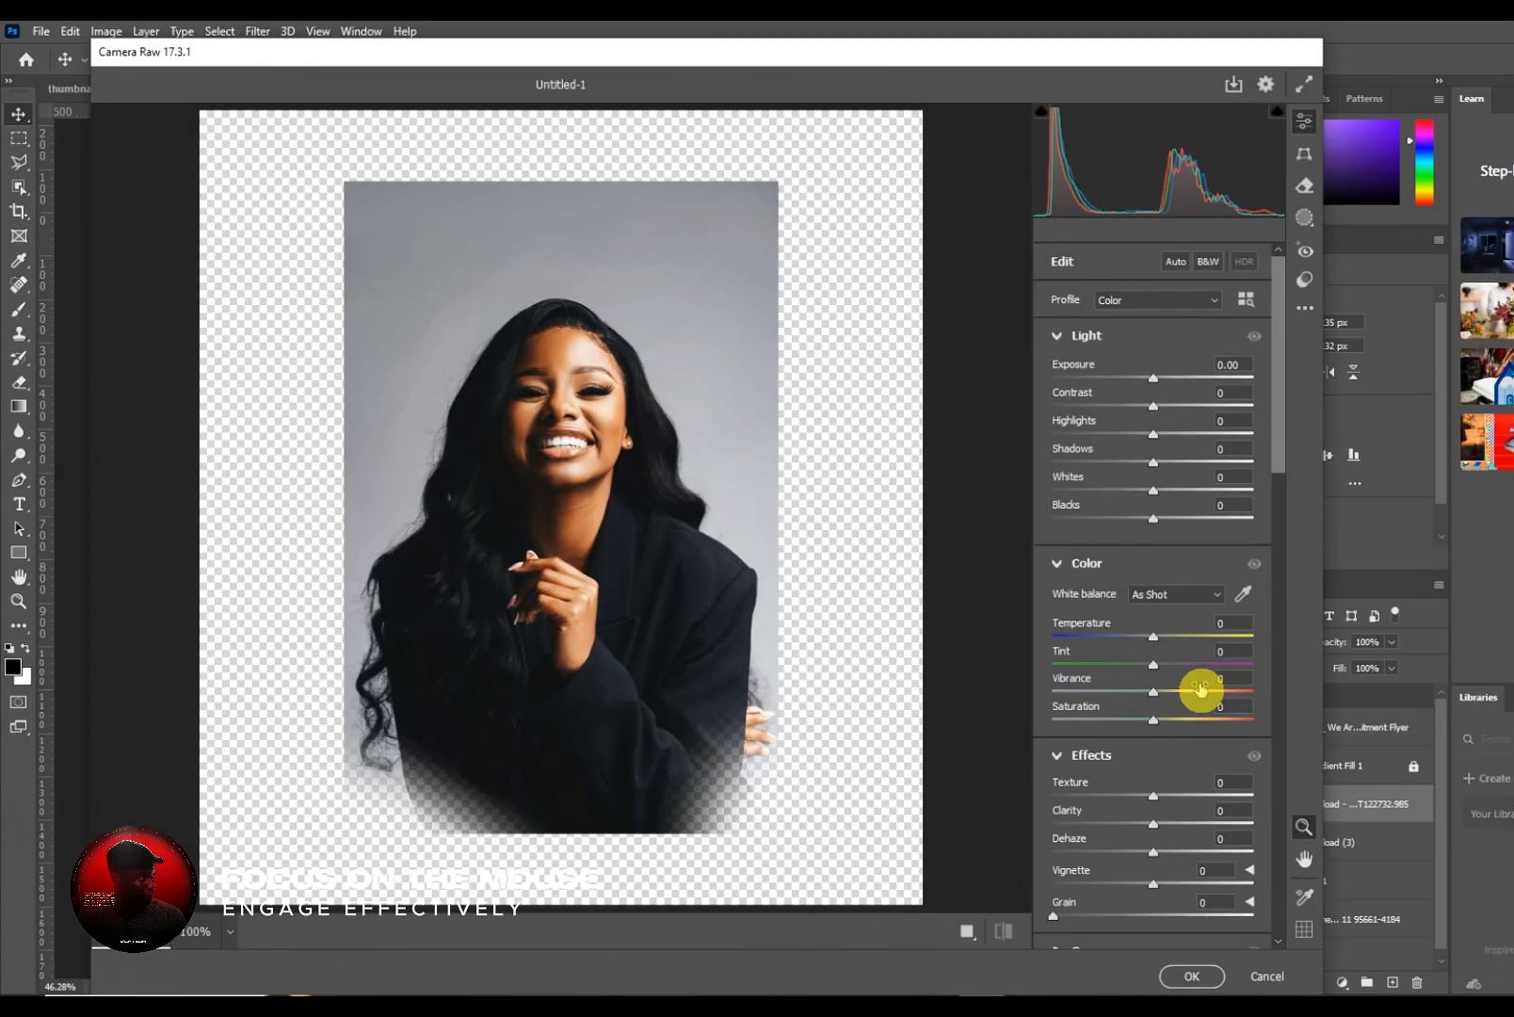
click(1170, 822)
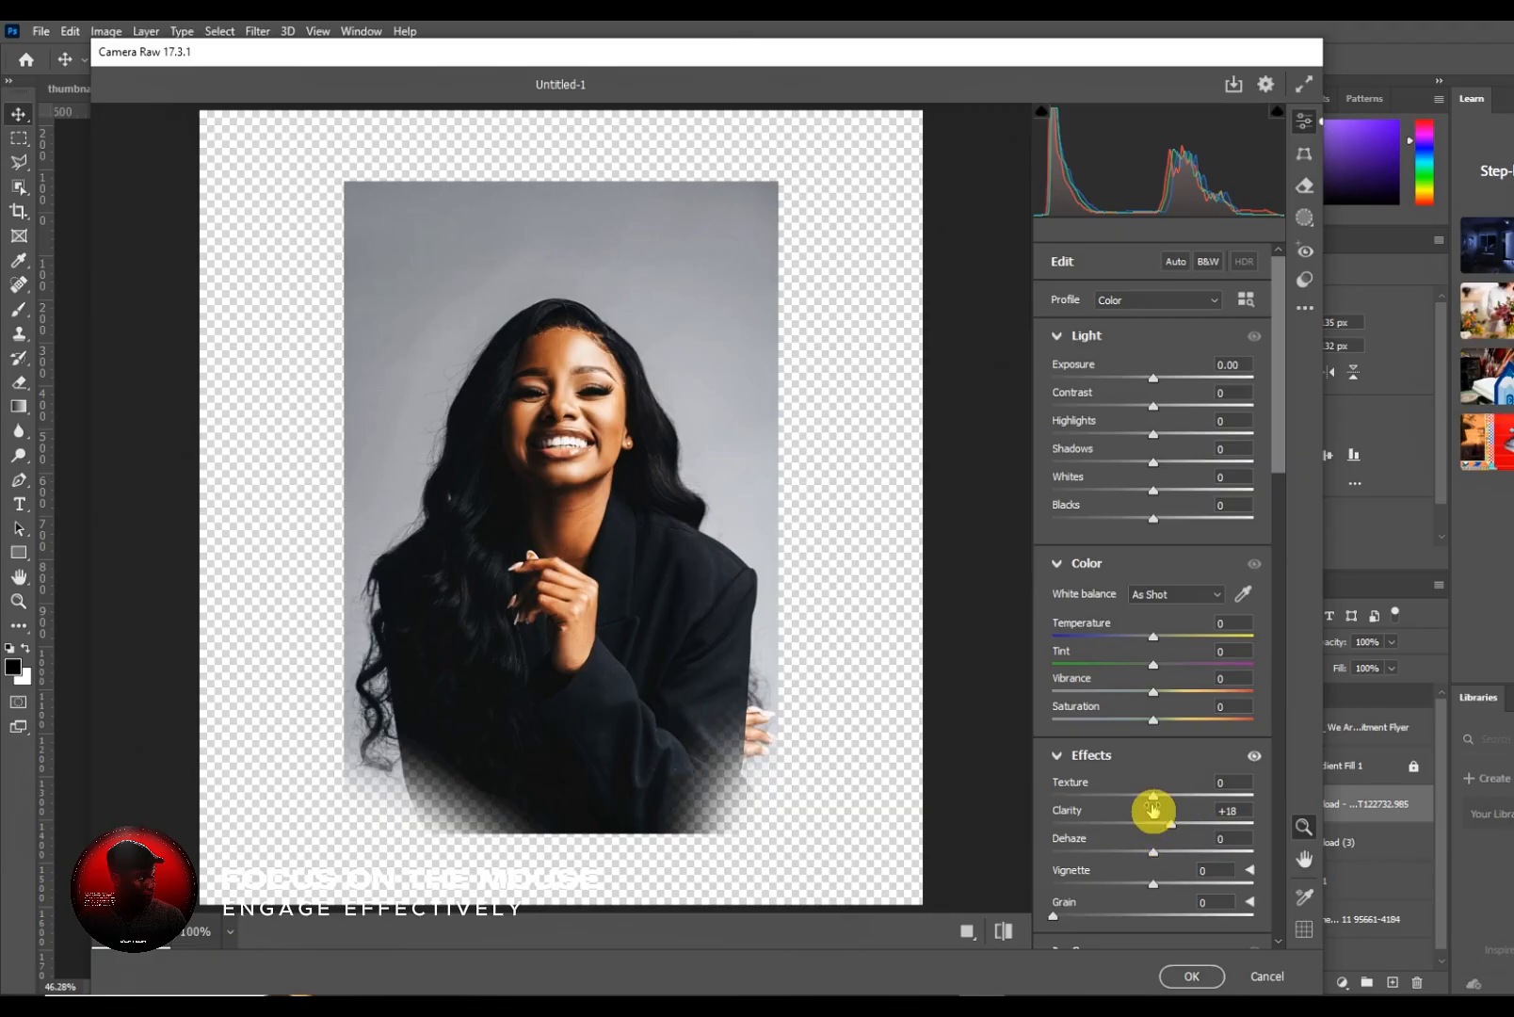
click(1158, 796)
click(1159, 405)
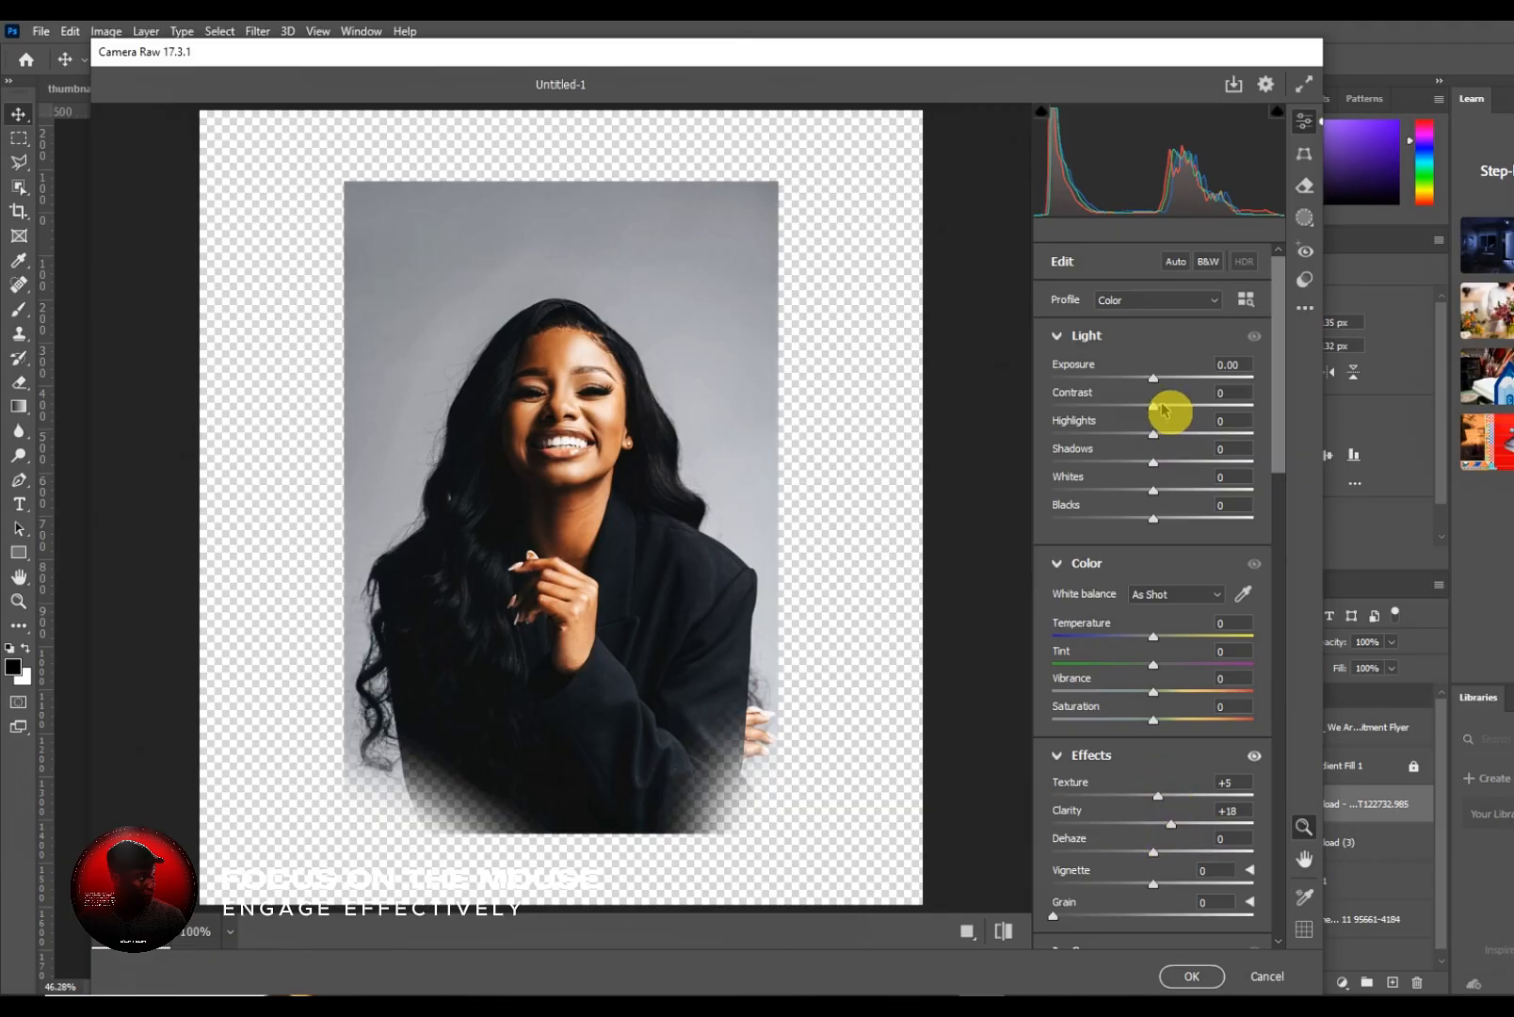
scroll(1126, 692, down, 10)
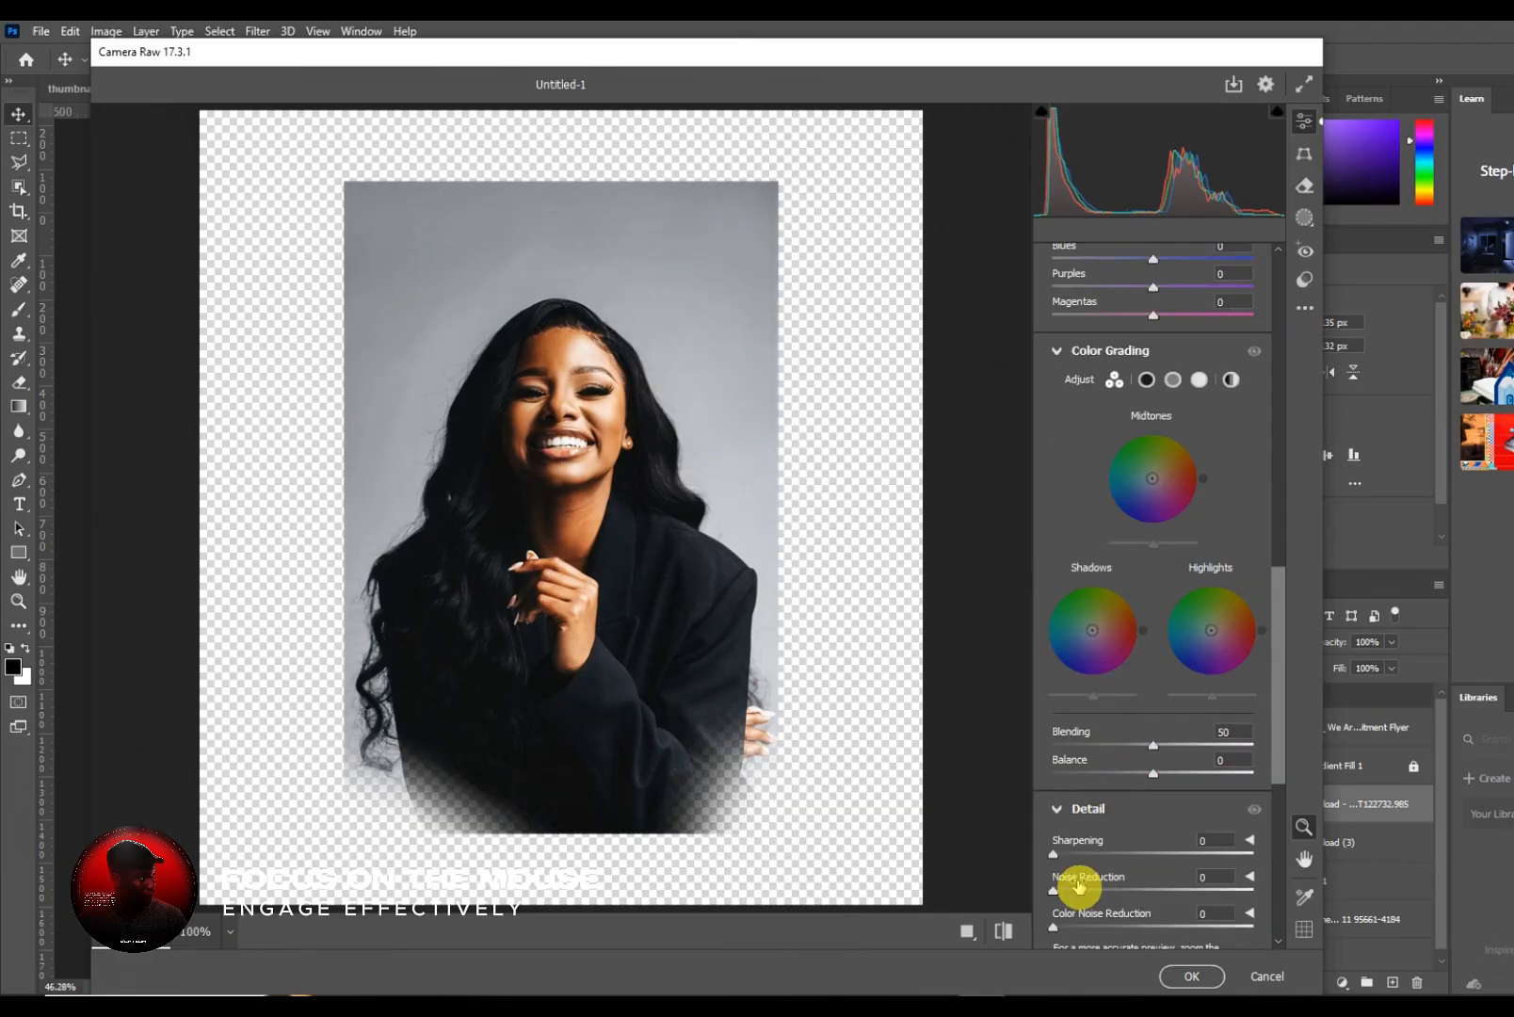
click(1070, 853)
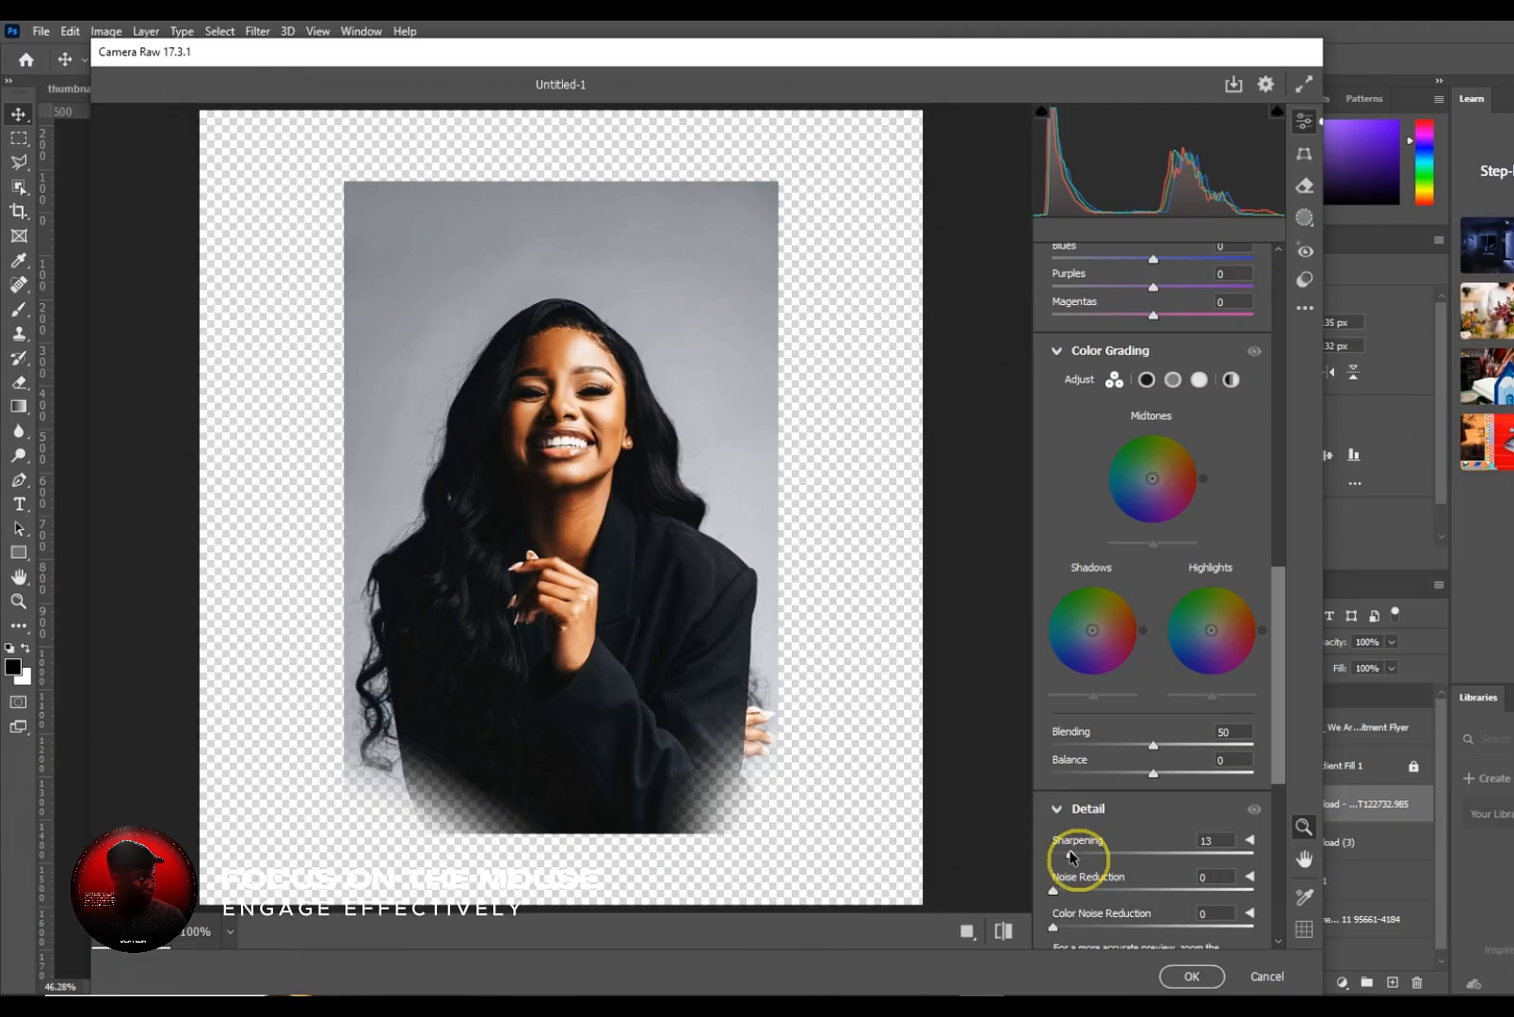
click(1191, 977)
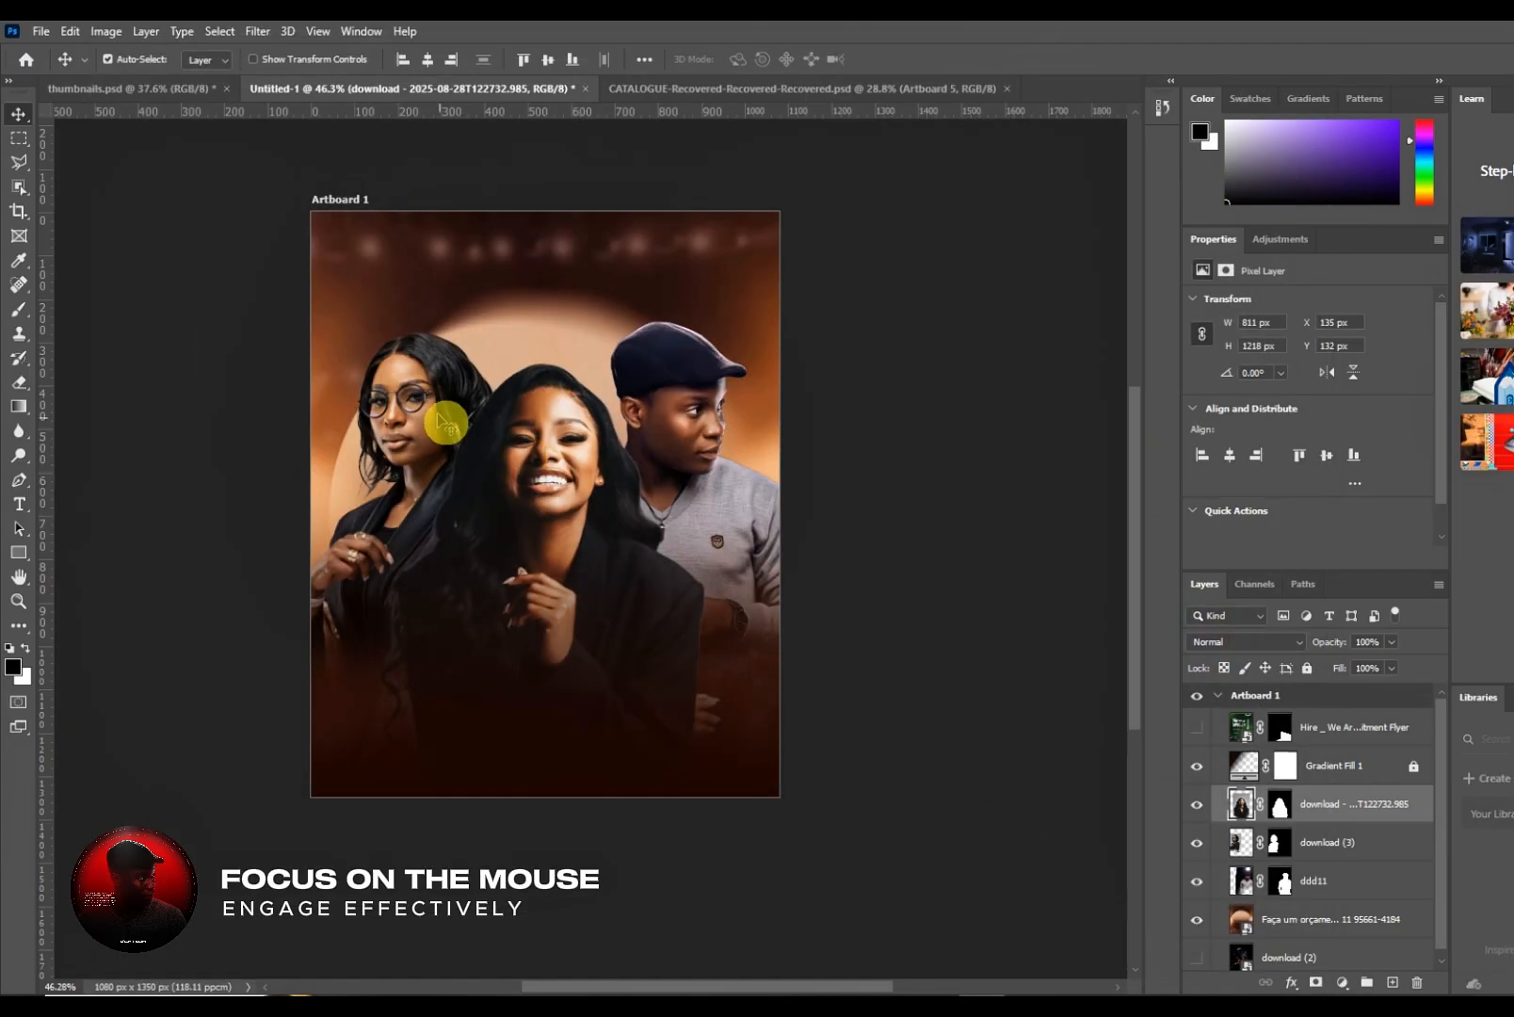
- Reapply the last Camera Raw Filter to the layer of the woman in glasses and reselect the front woman's layer
click(389, 413)
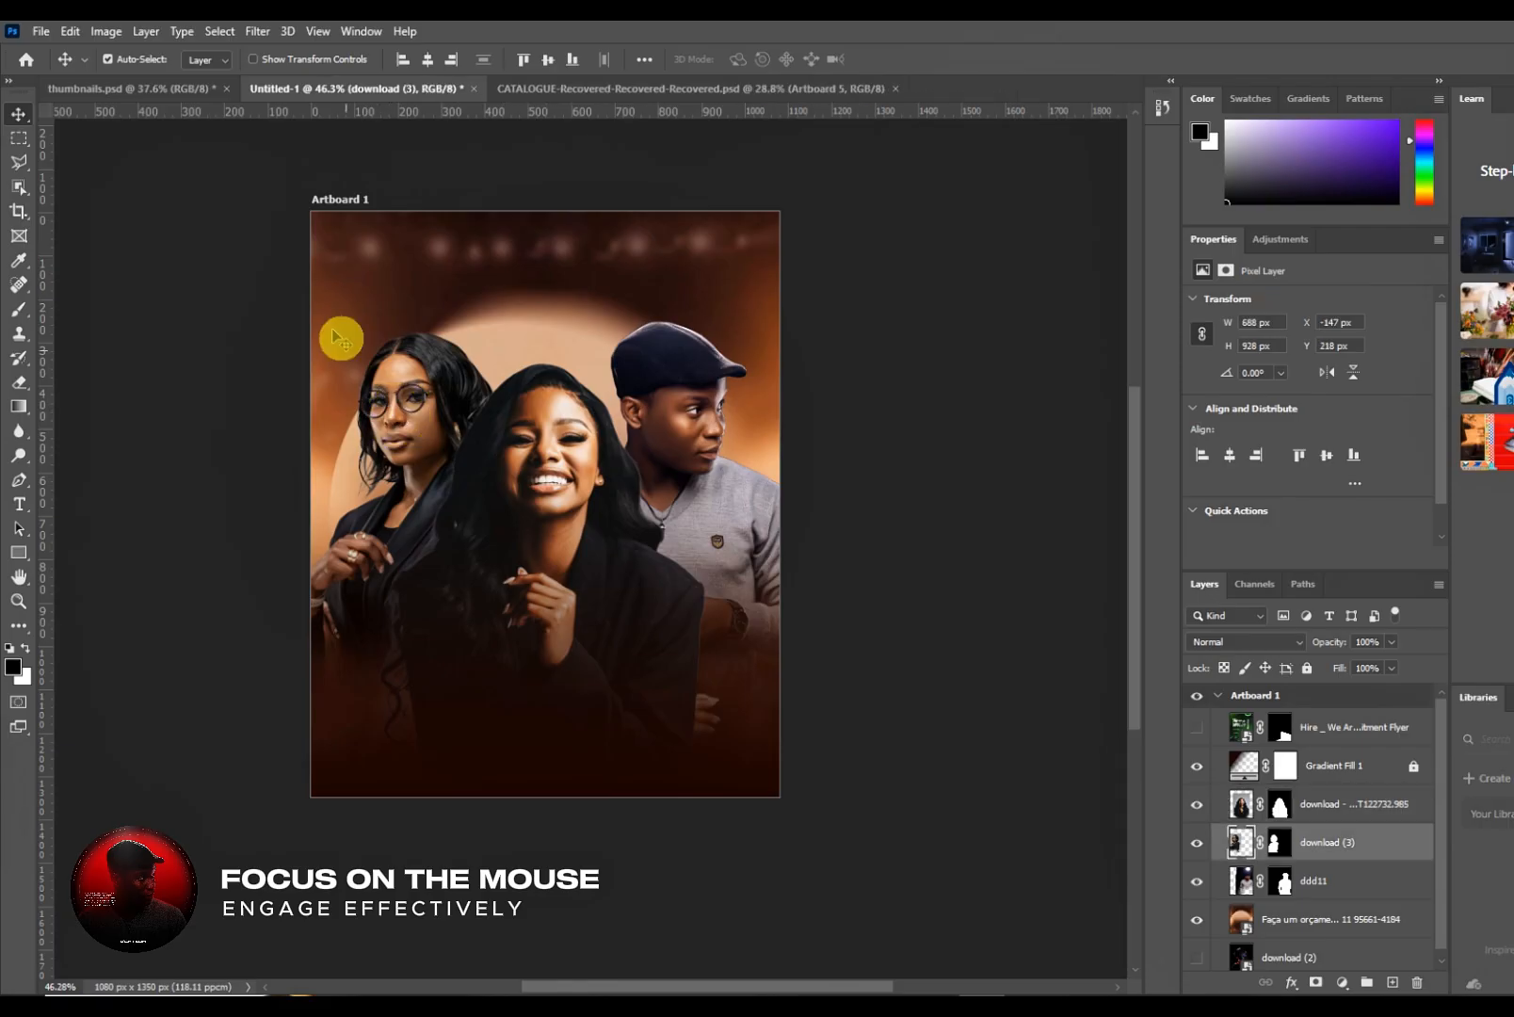
click(255, 32)
click(281, 53)
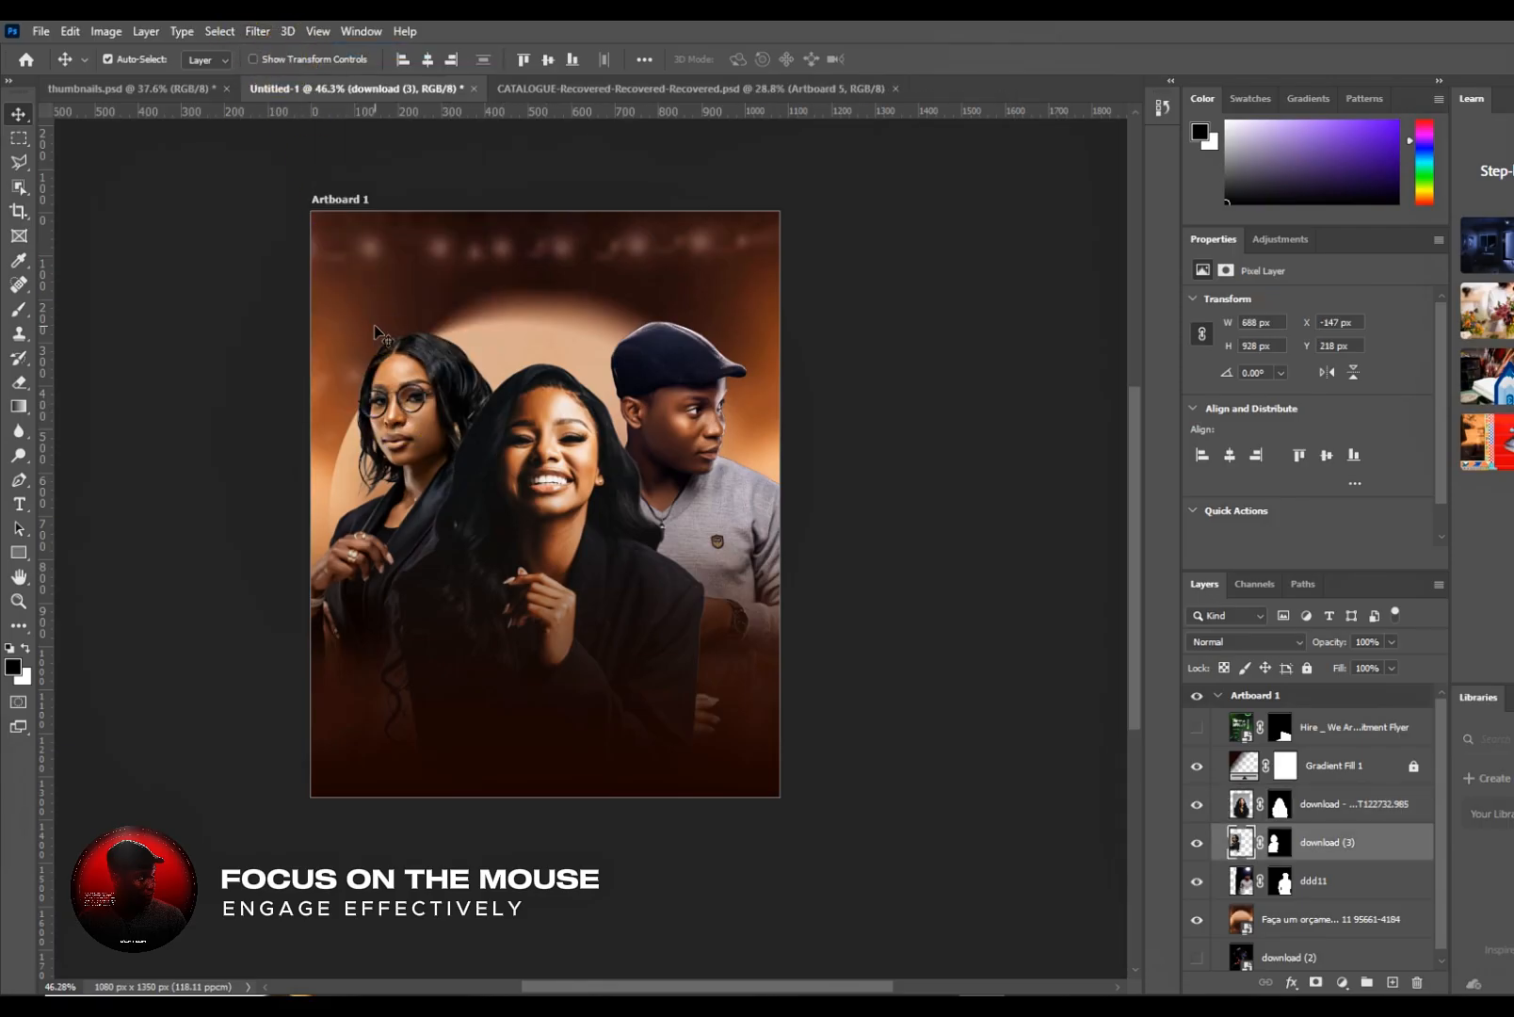
click(431, 458)
click(572, 485)
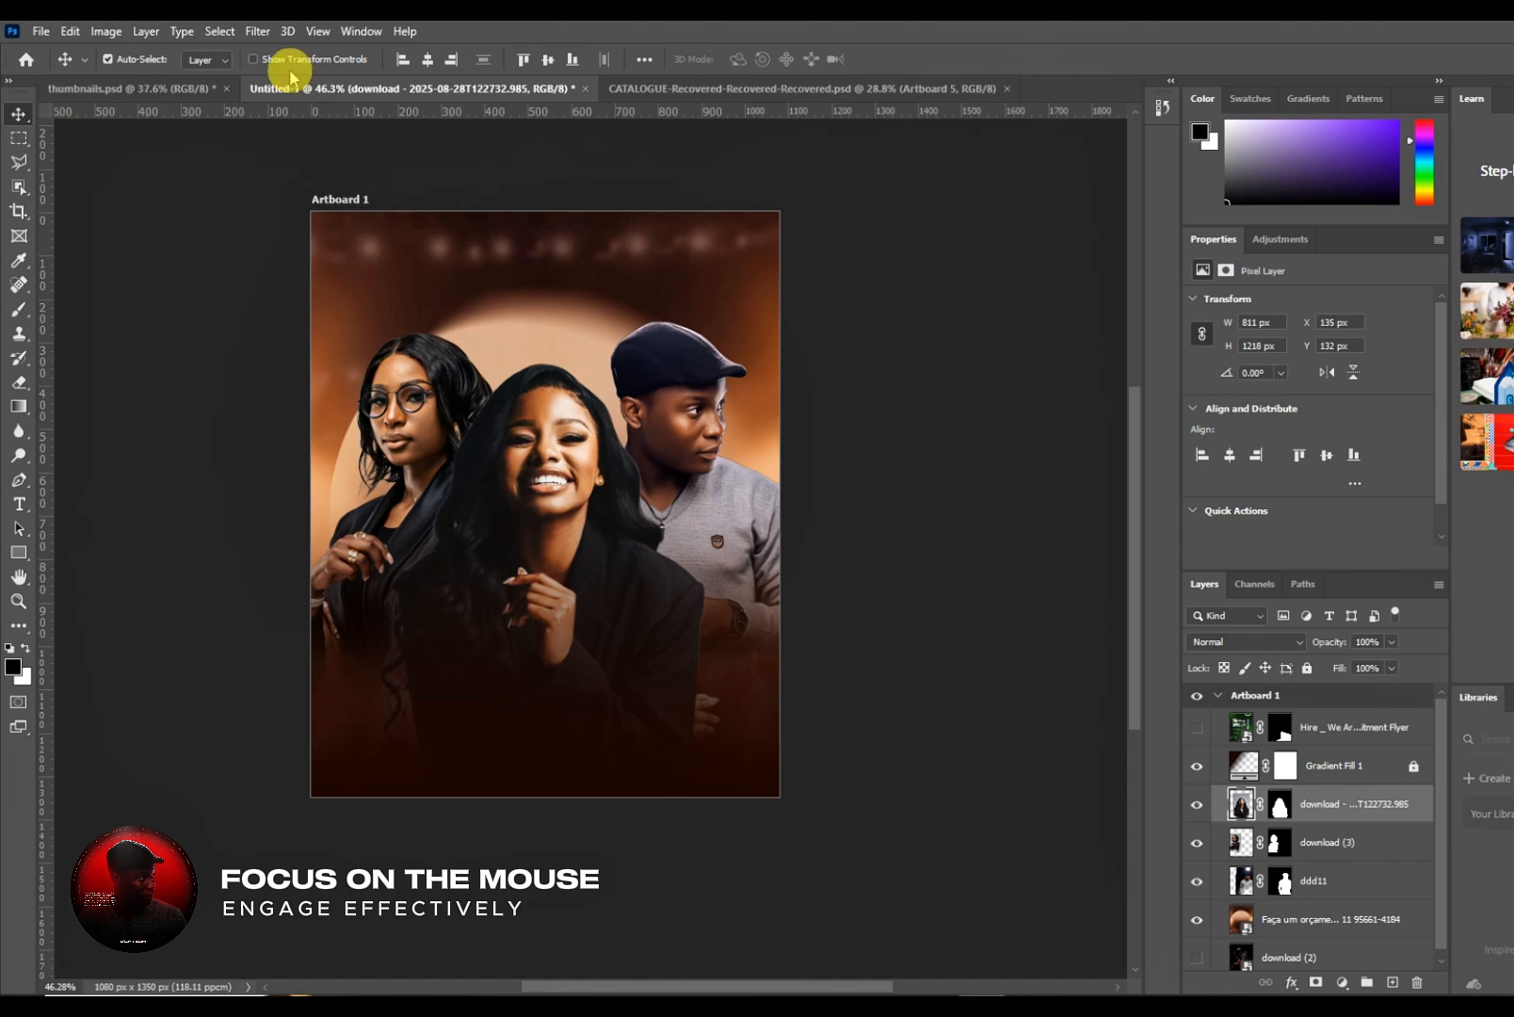
- Open the Camera Raw Filter for the layer of the woman in glasses and set Contrast to +13 and Clarity to +18
click(419, 399)
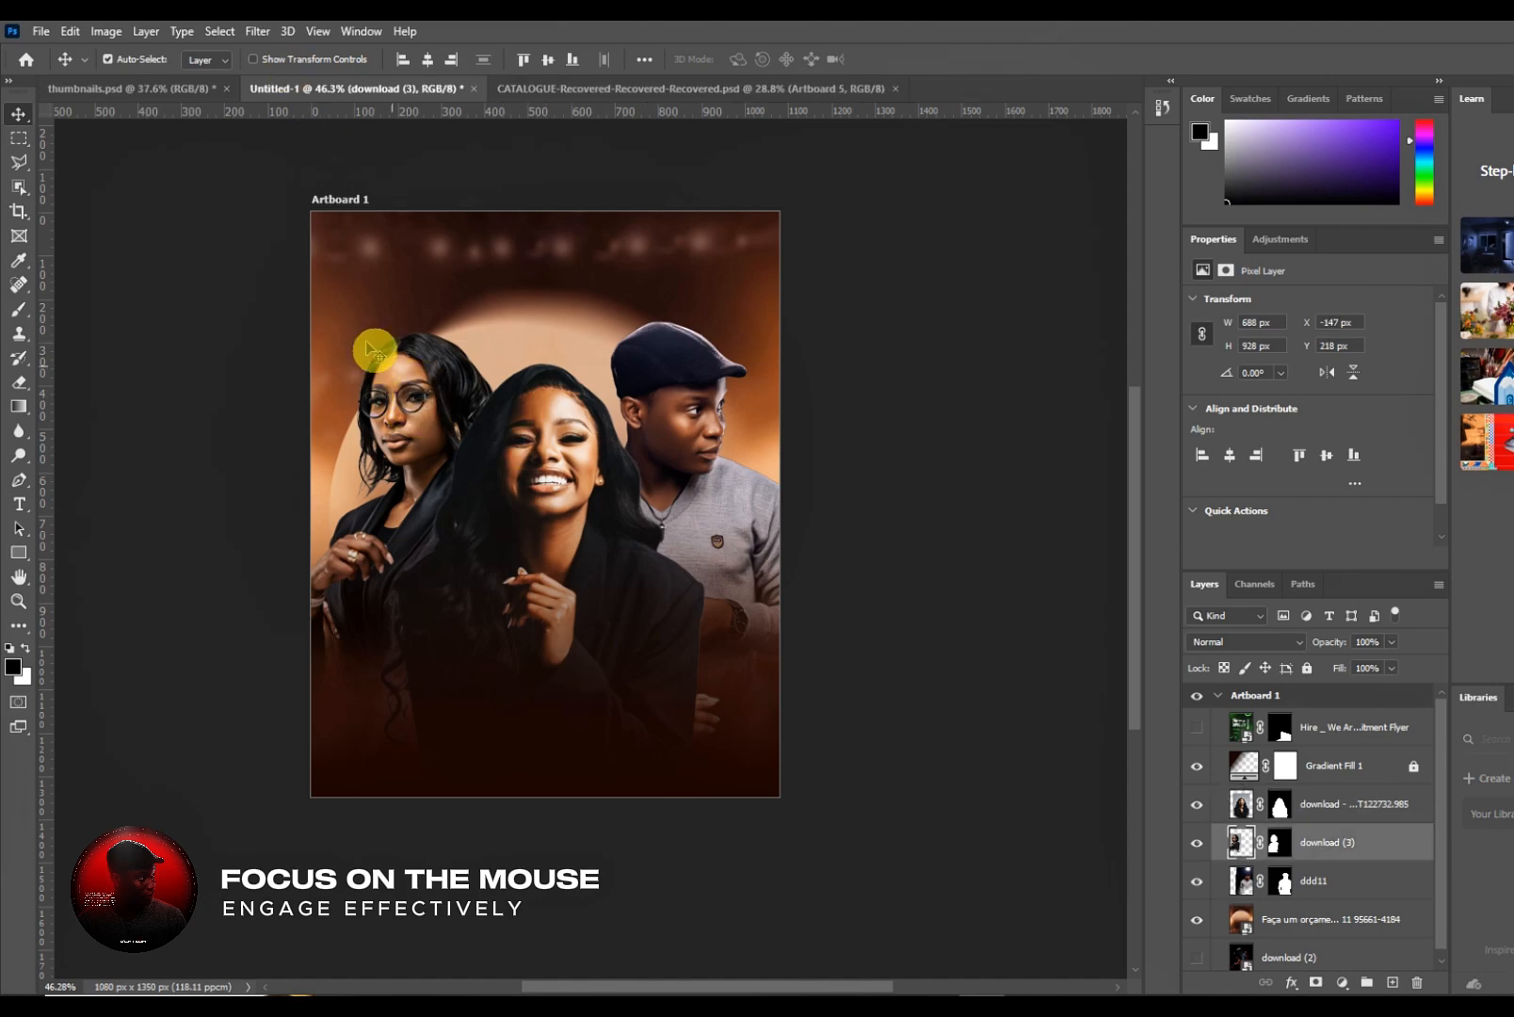
click(255, 34)
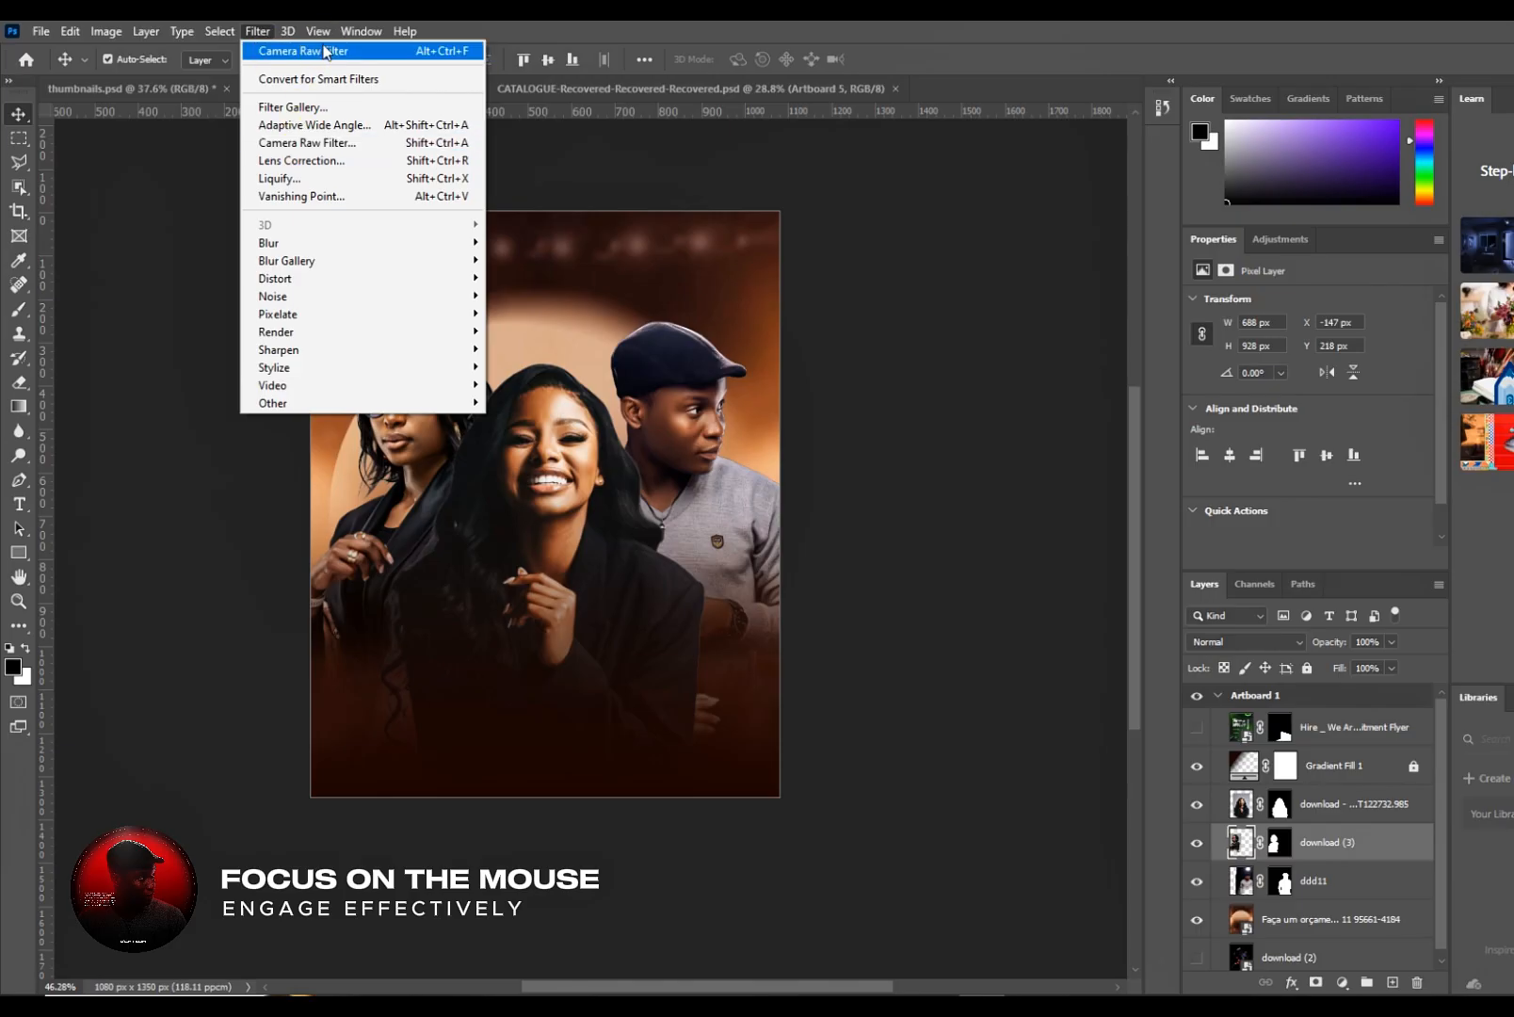
click(327, 144)
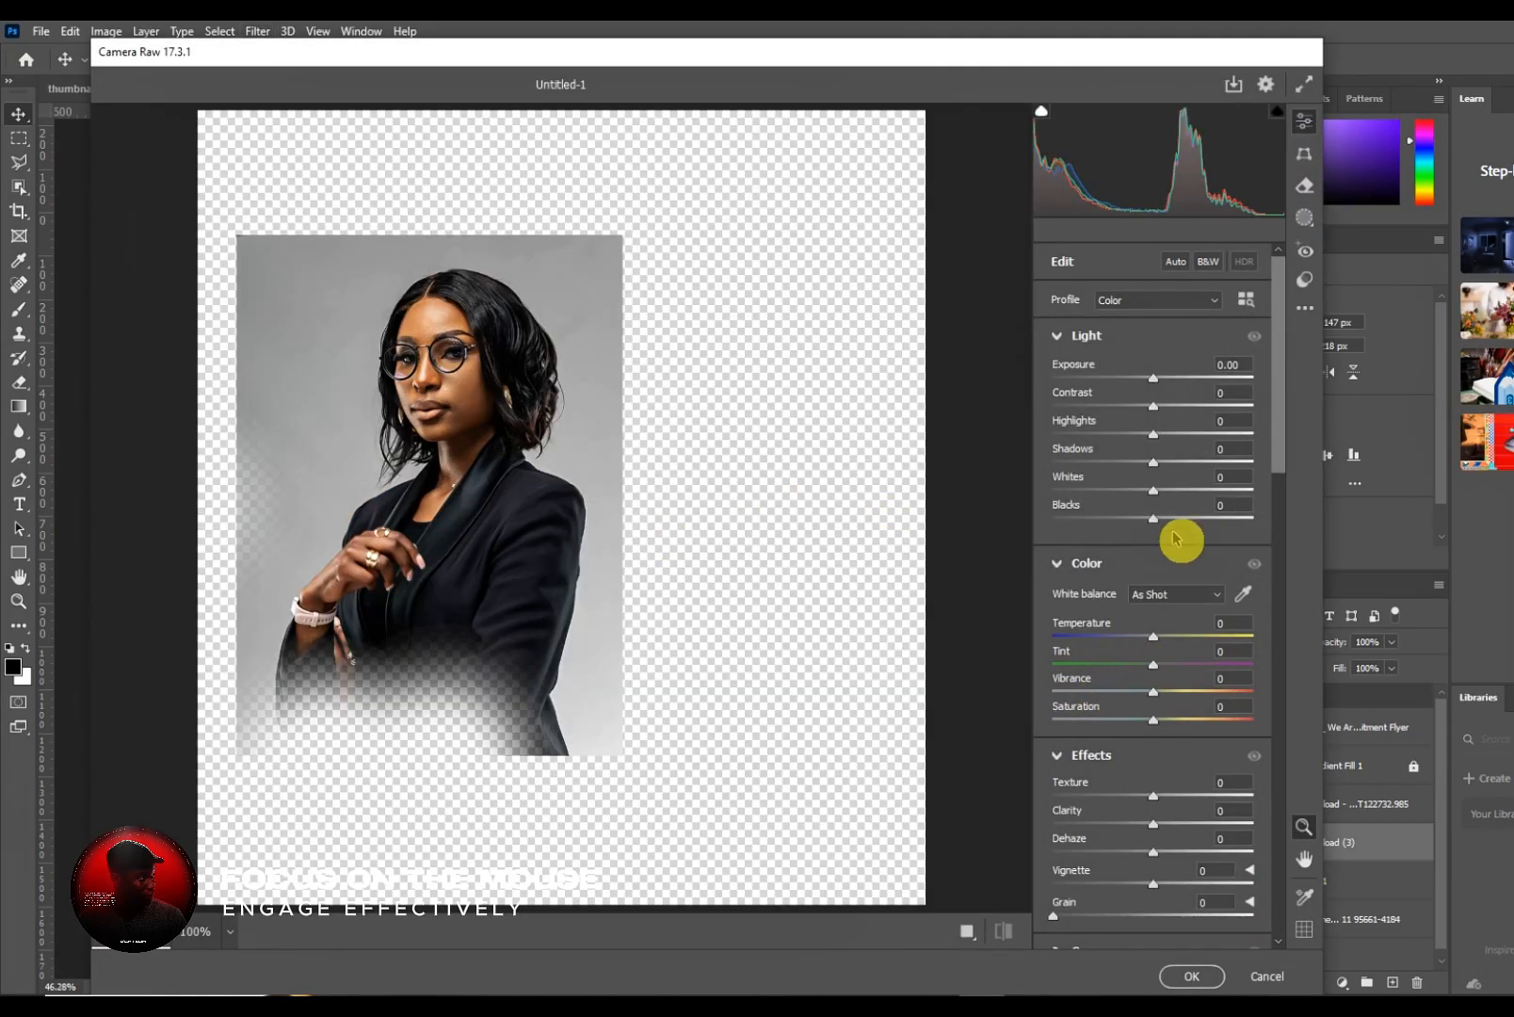
drag(1156, 406, 1169, 406)
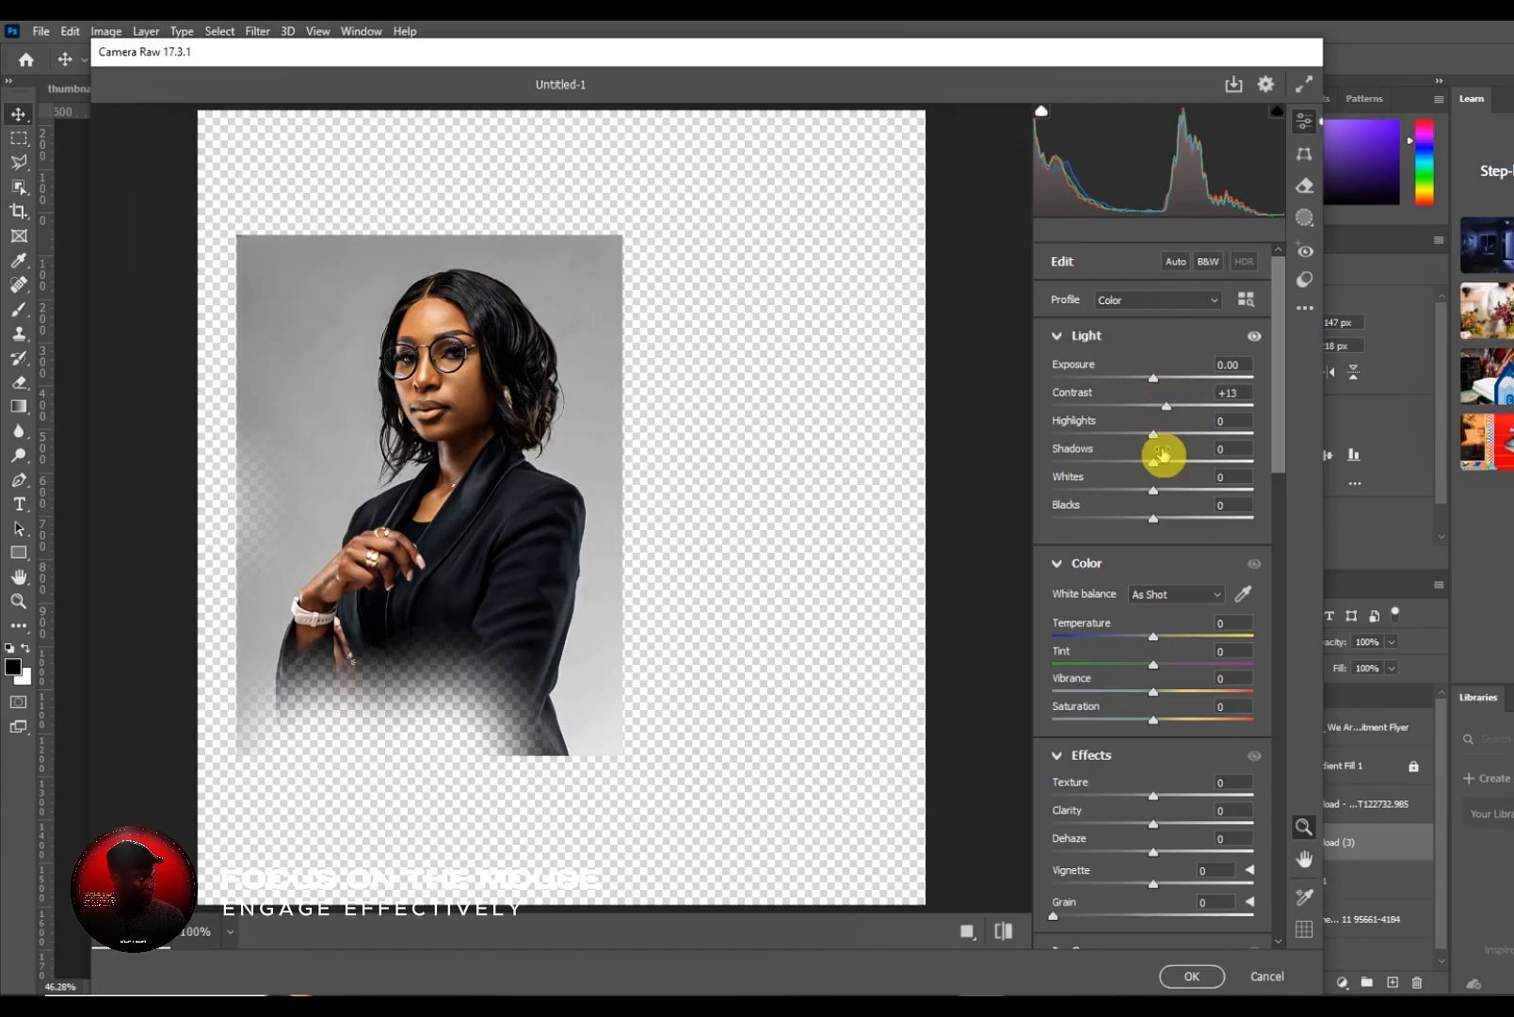
click(1172, 825)
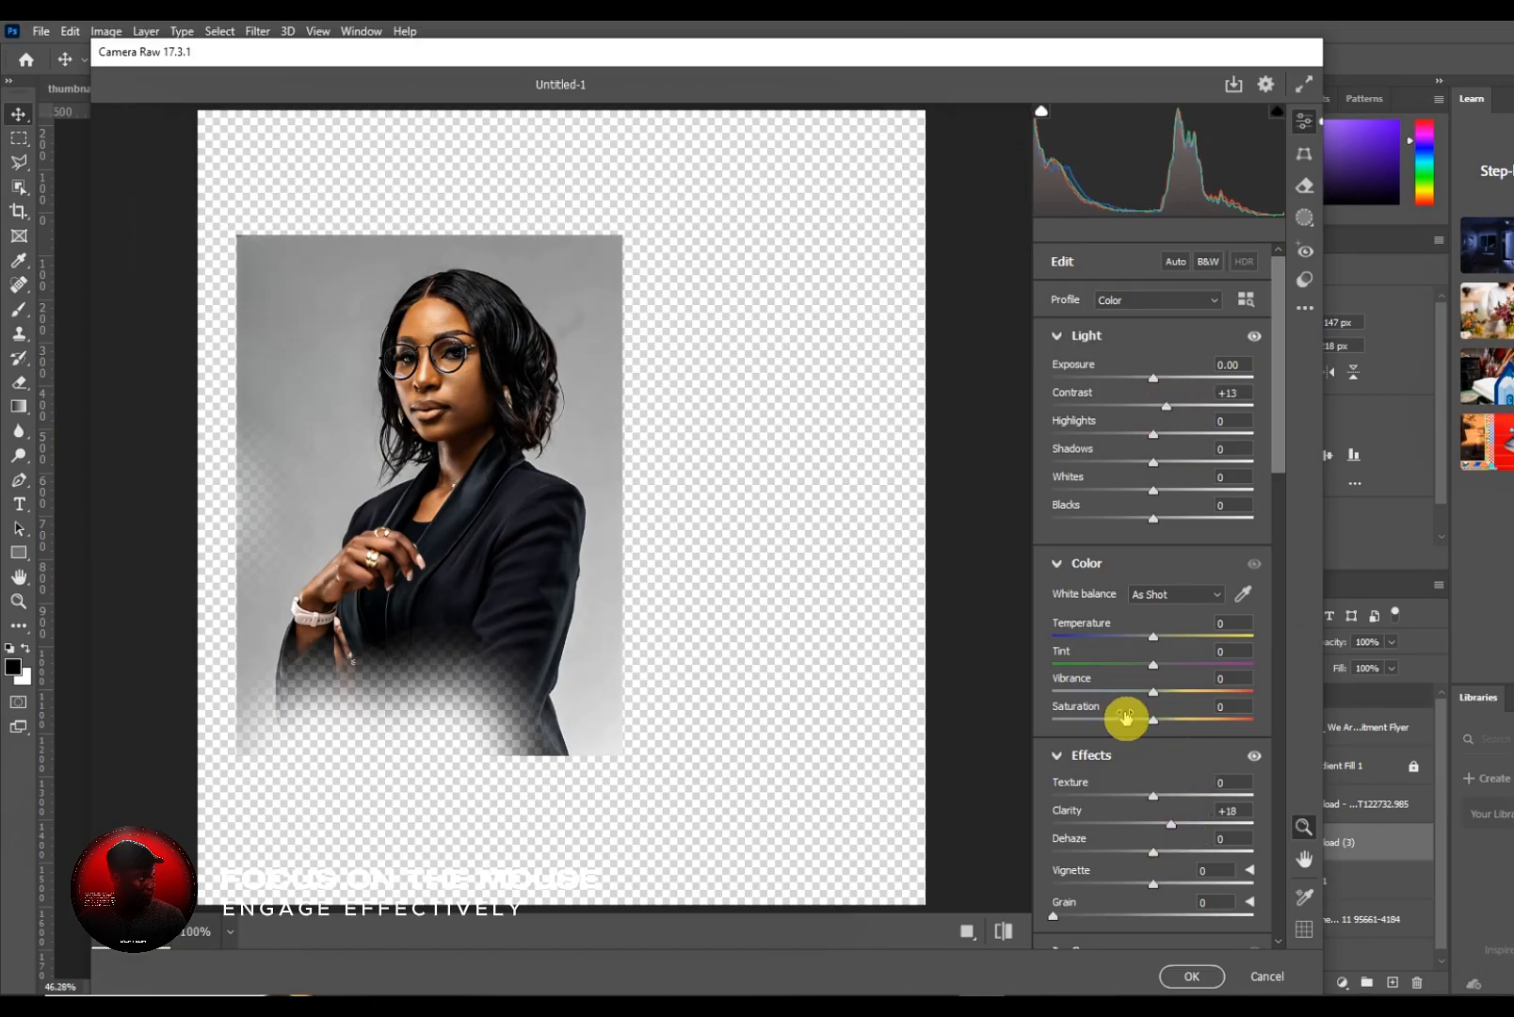
- Set Sharpening to 18 and Noise Reduction to 40 in the Camera Raw details, and apply the filter
scroll(1128, 714, down, 3)
scroll(1130, 699, down, 10)
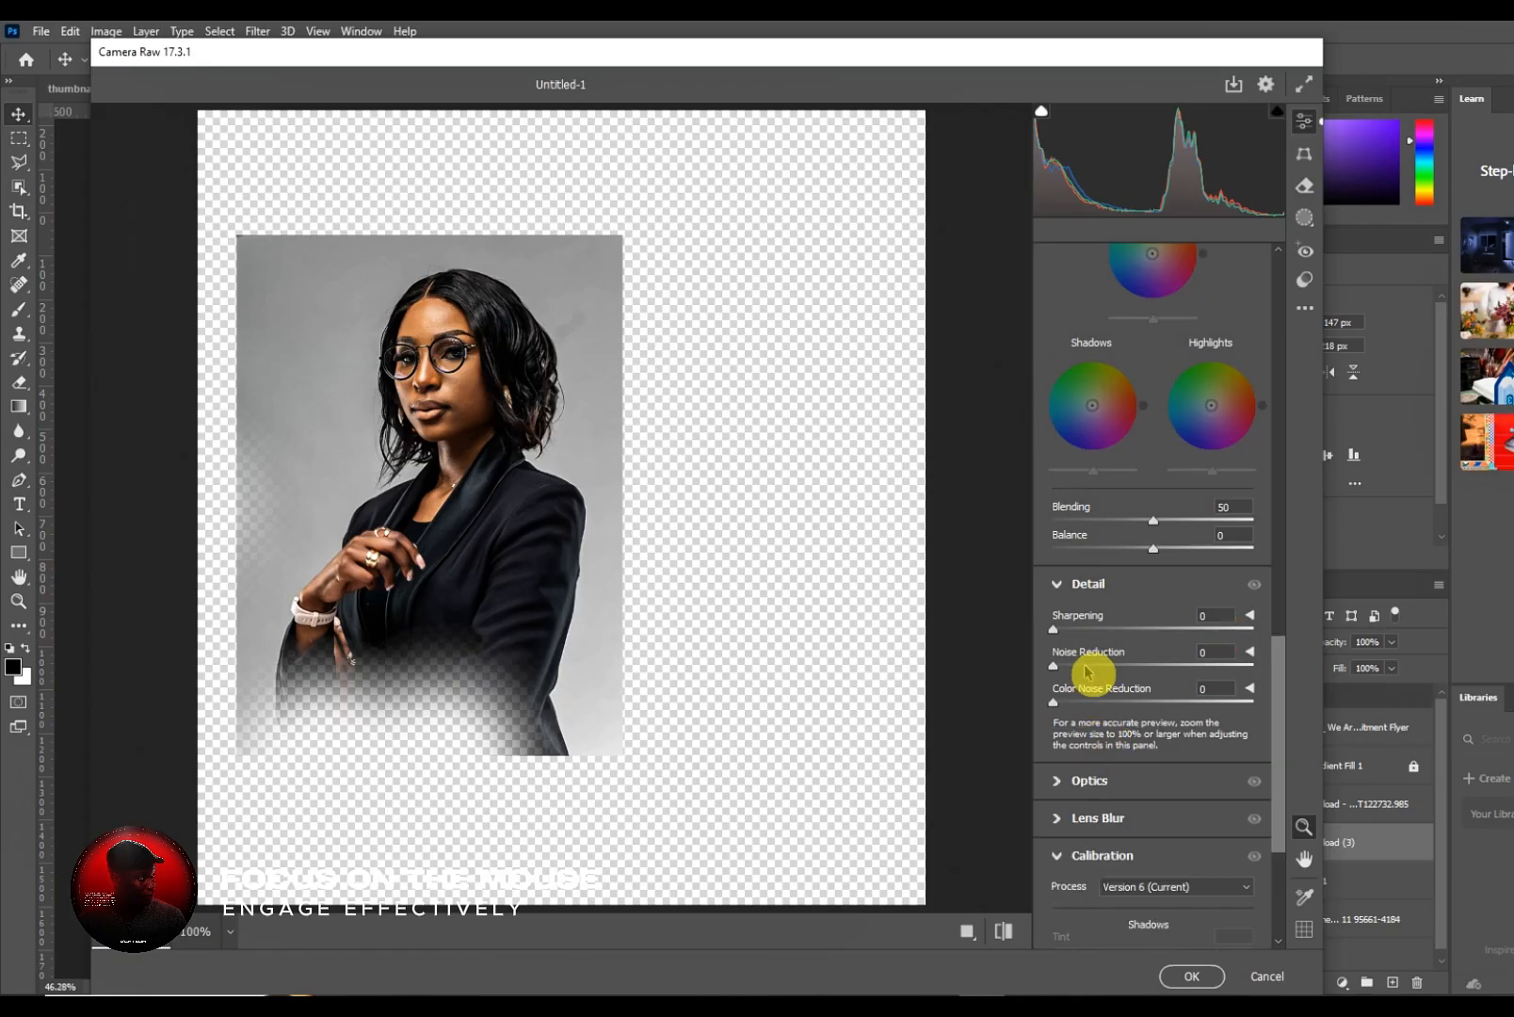
click(1077, 629)
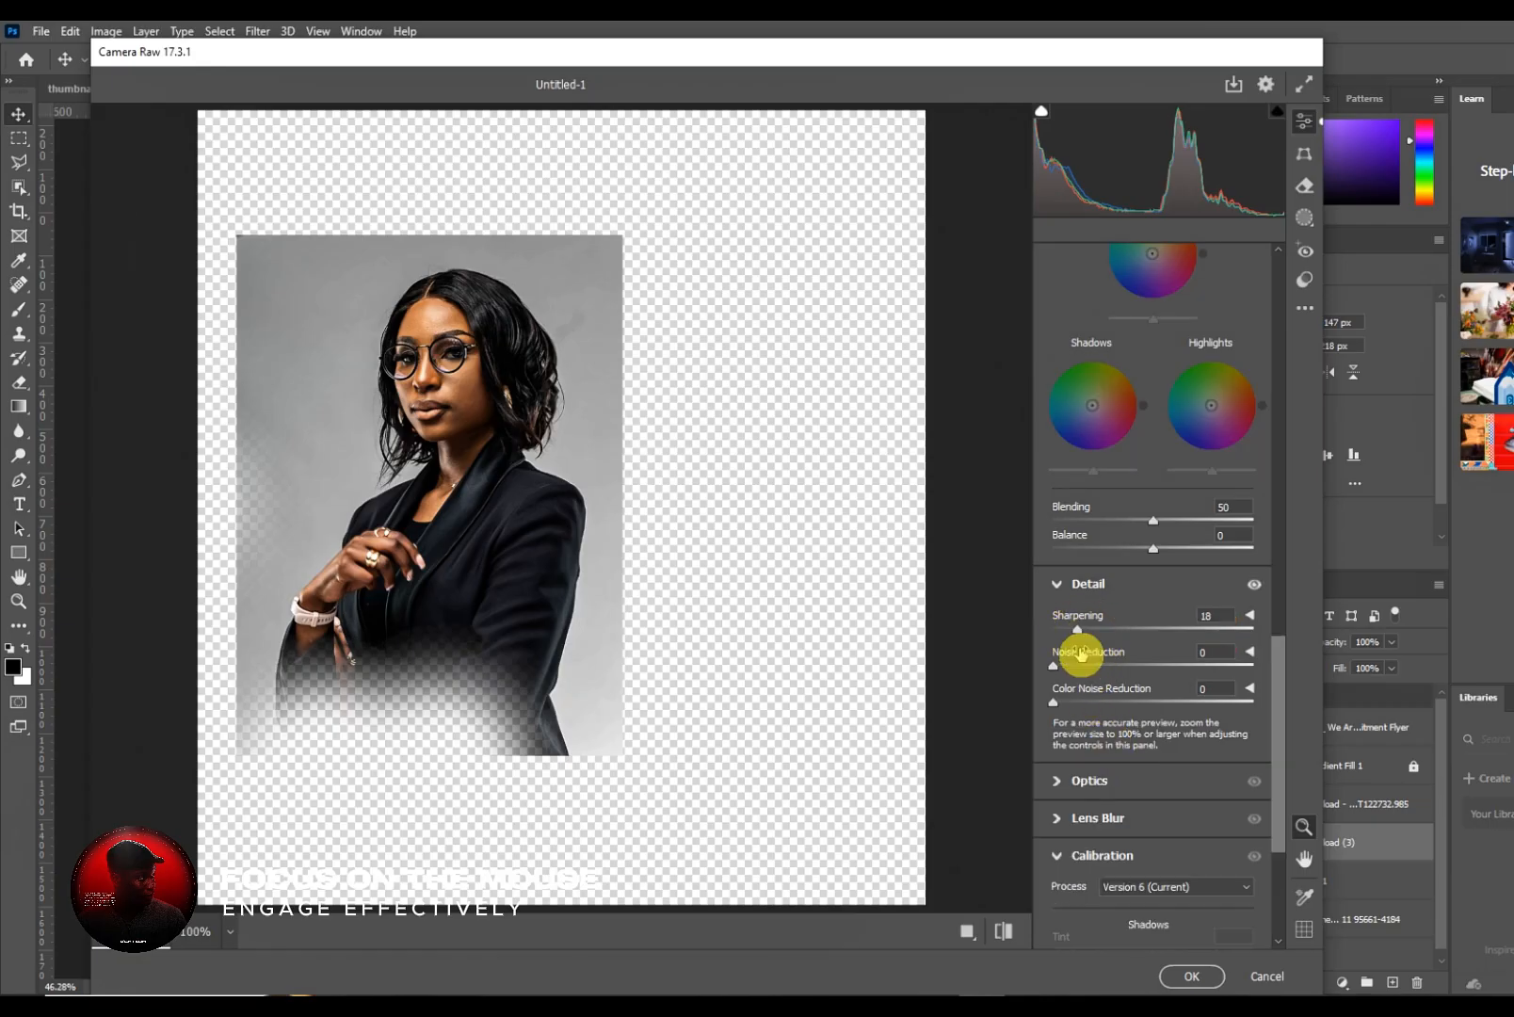
click(1115, 666)
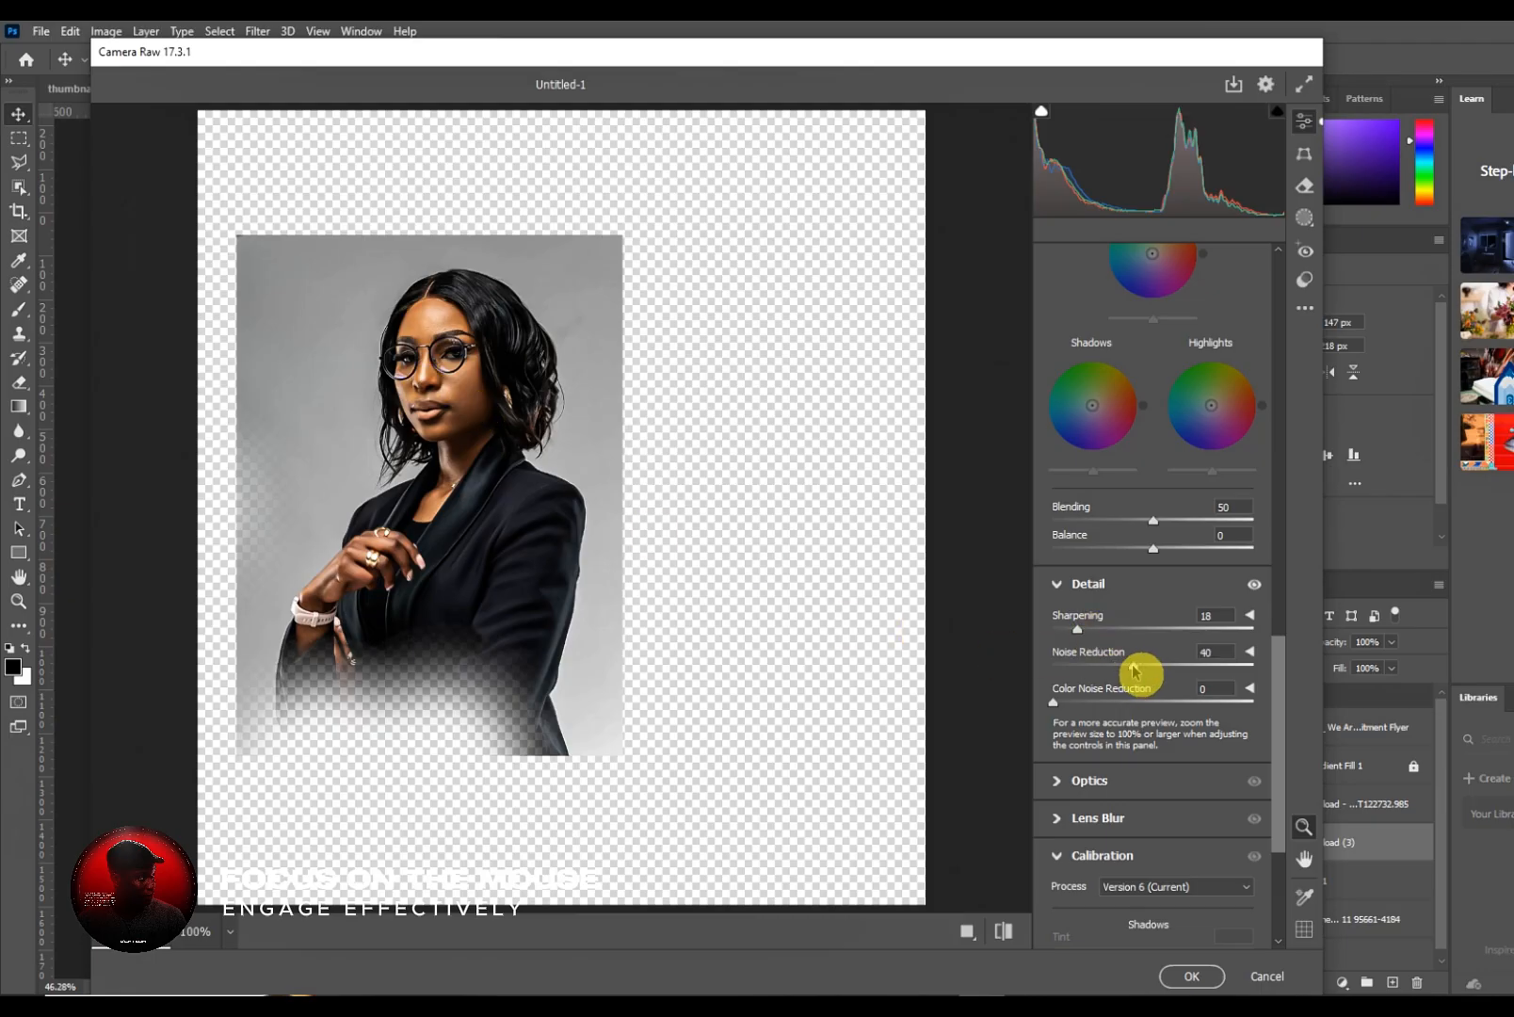
click(1192, 976)
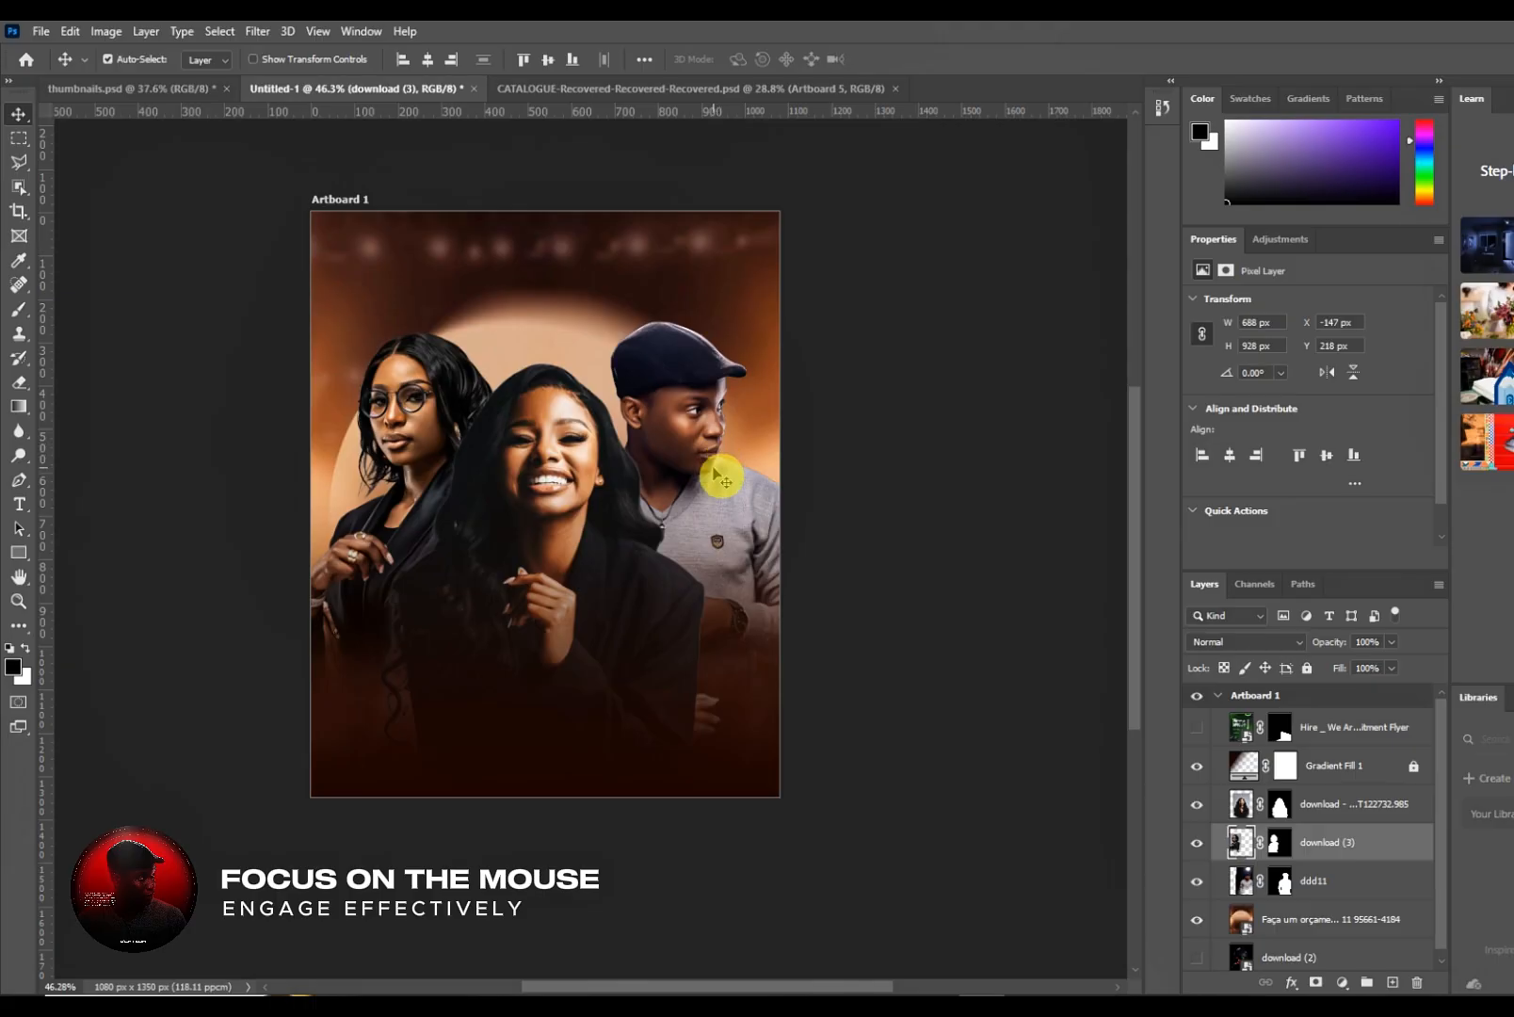
- Brush away the leftover lower edges on both sides of the front woman's layer with a 300 px brush in Clear mode
click(449, 665)
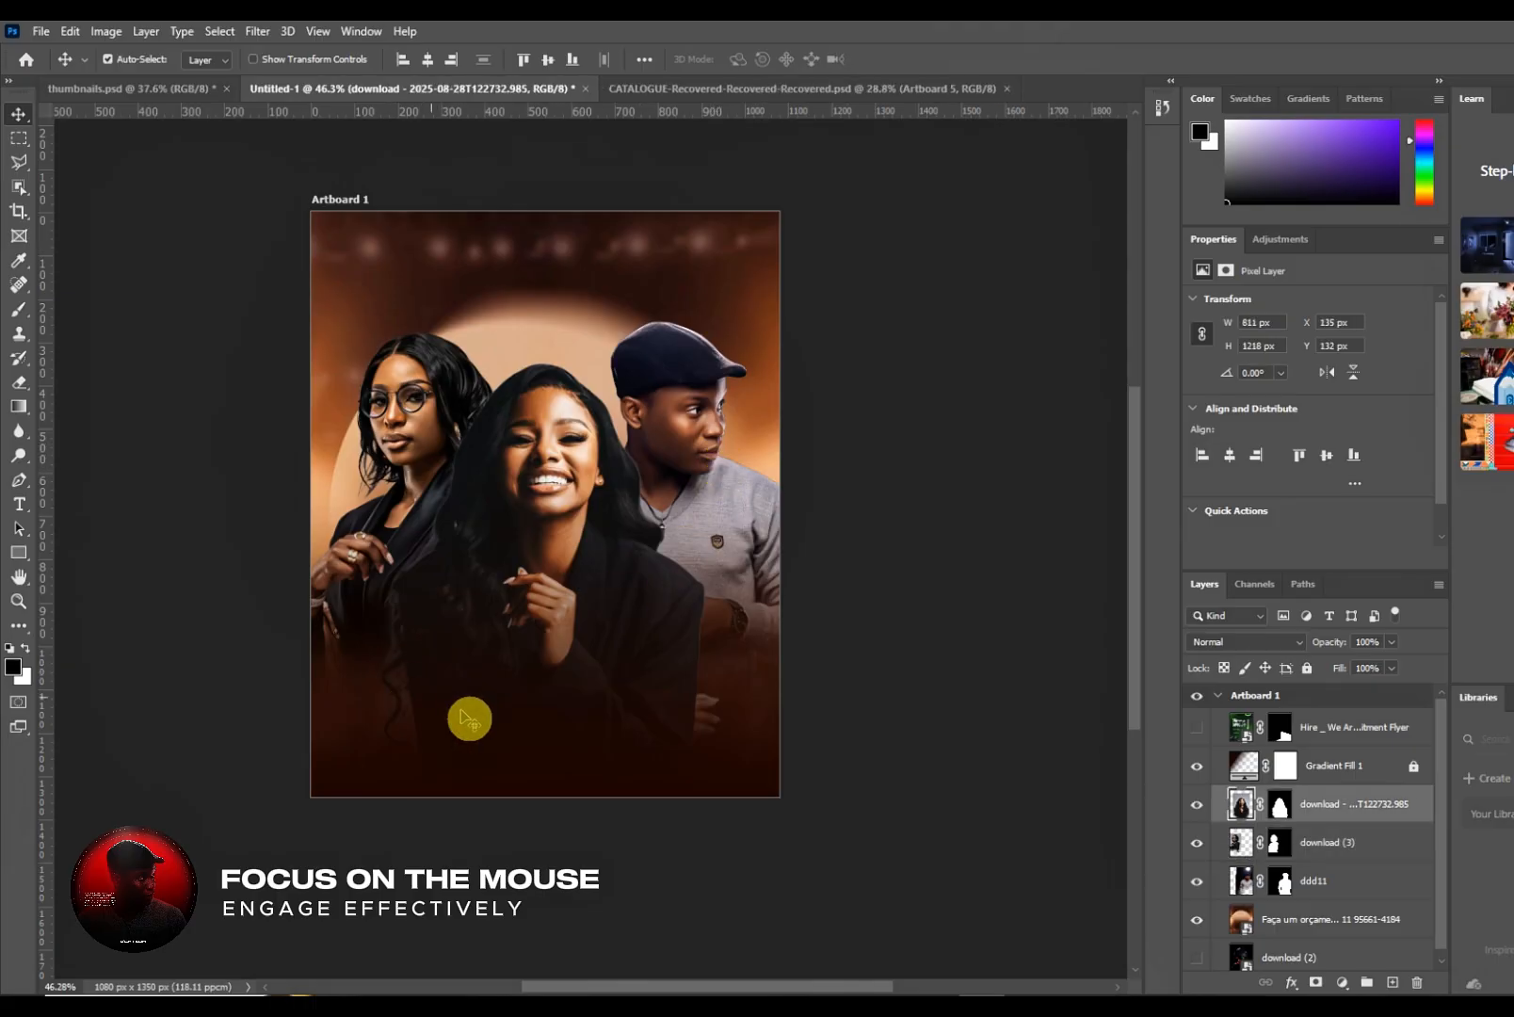
click(17, 316)
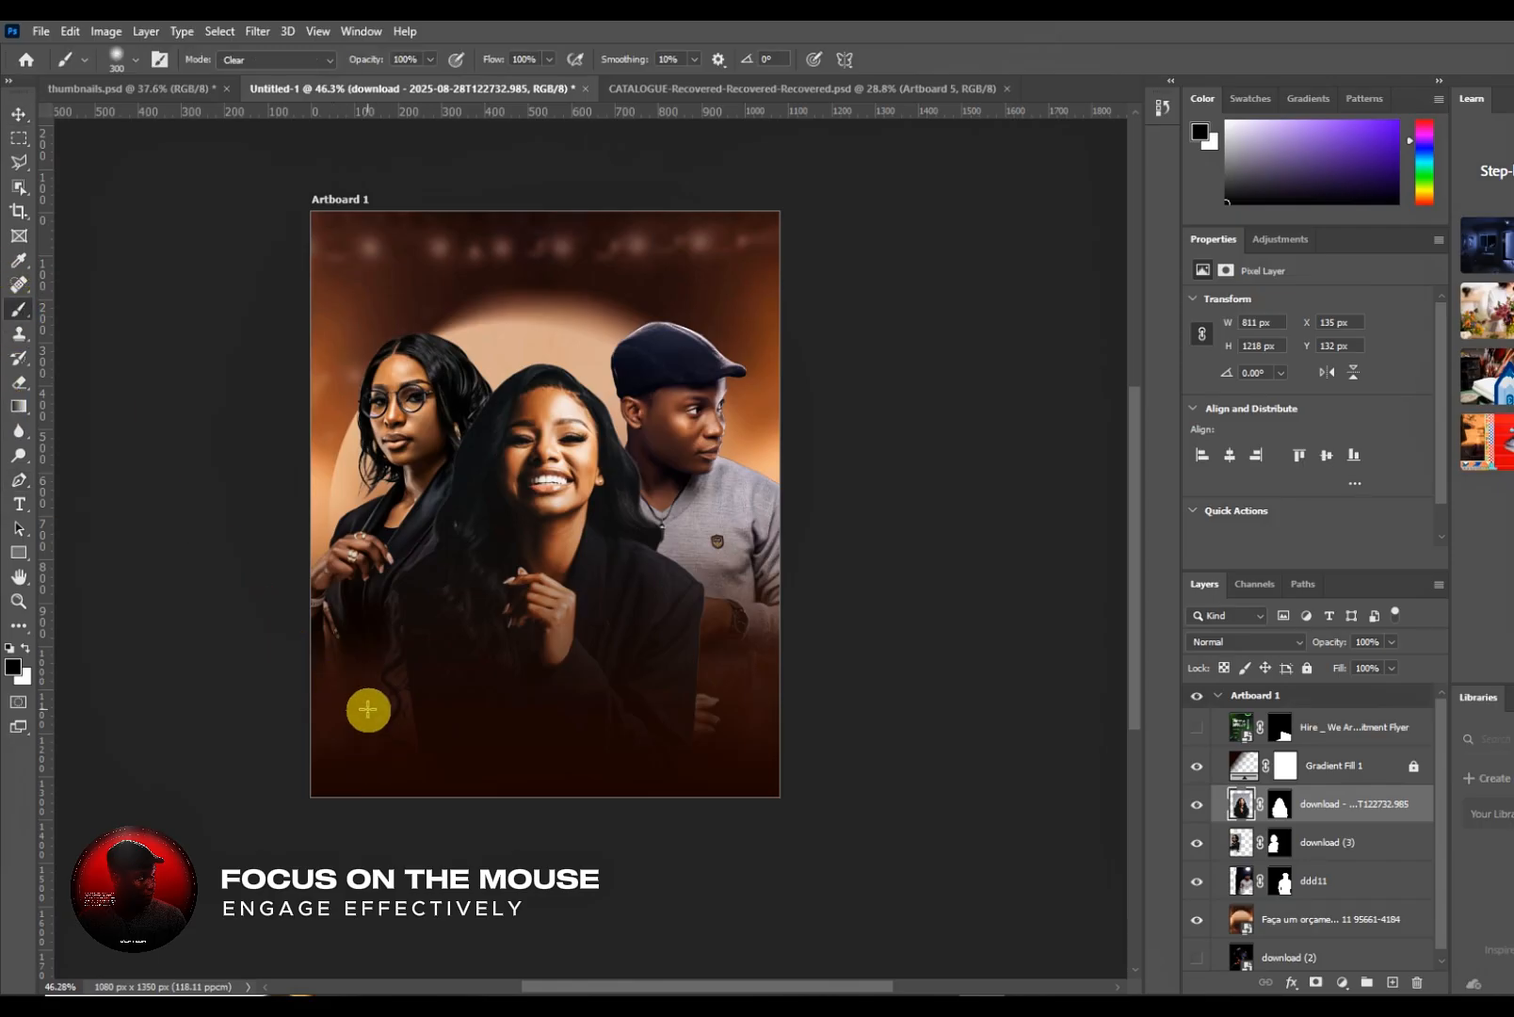
mouse_move(361, 714)
mouse_down()
mouse_move(358, 660)
mouse_move(353, 734)
mouse_up()
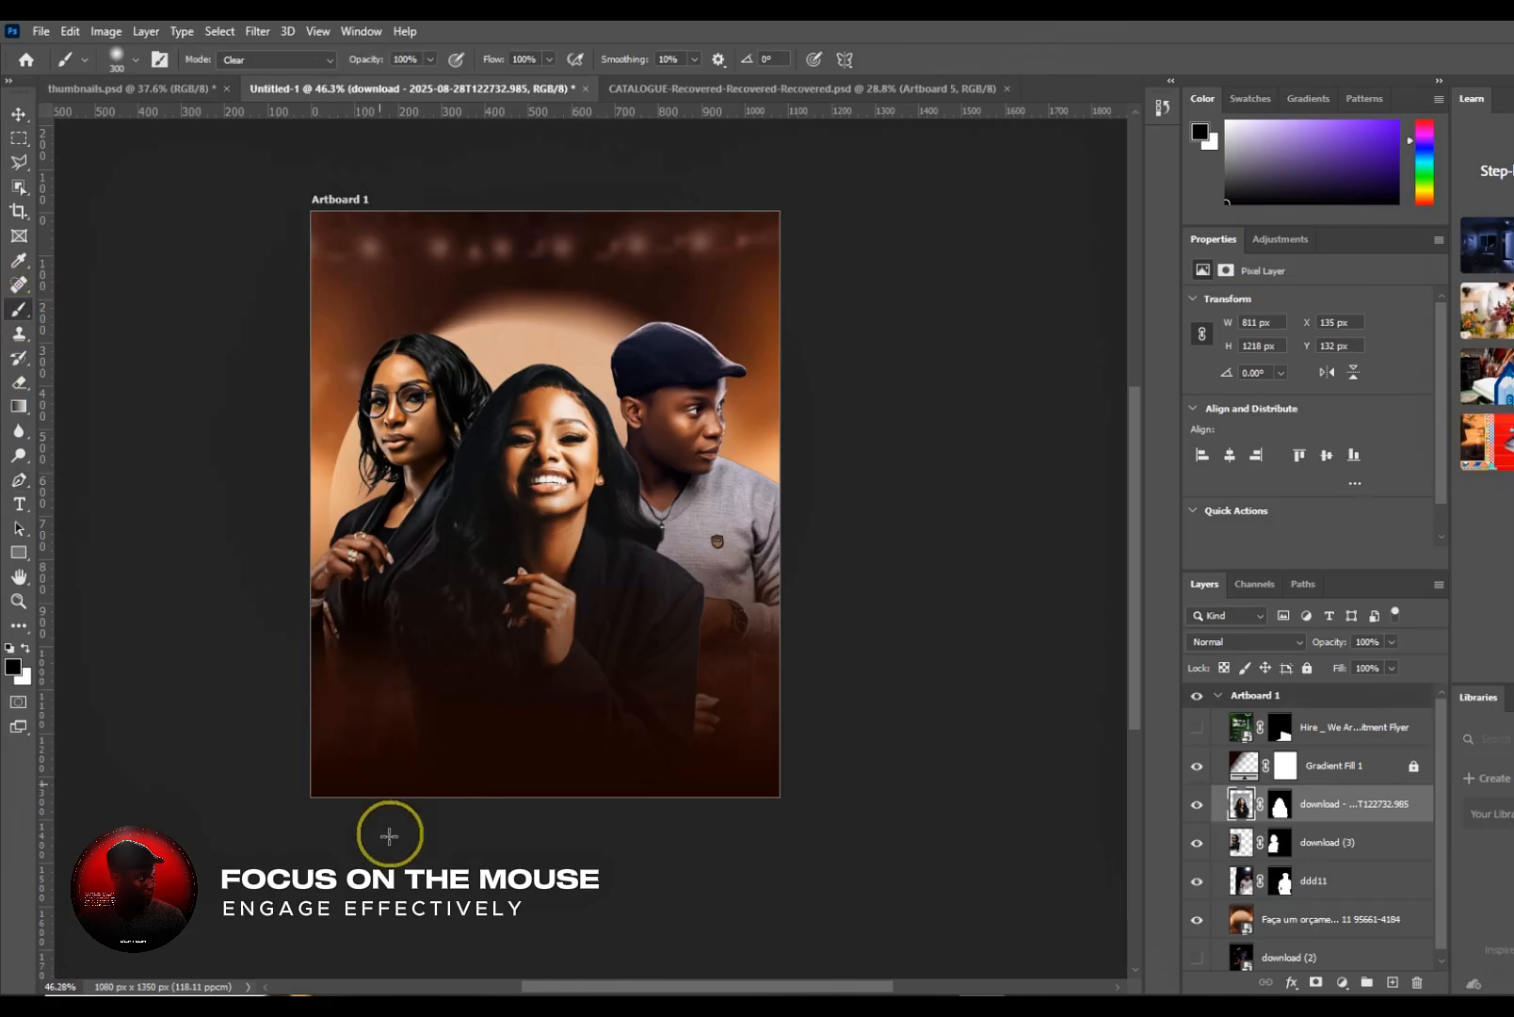
mouse_move(687, 736)
mouse_down()
mouse_move(738, 674)
mouse_move(708, 711)
mouse_move(635, 677)
mouse_up()
key(super)
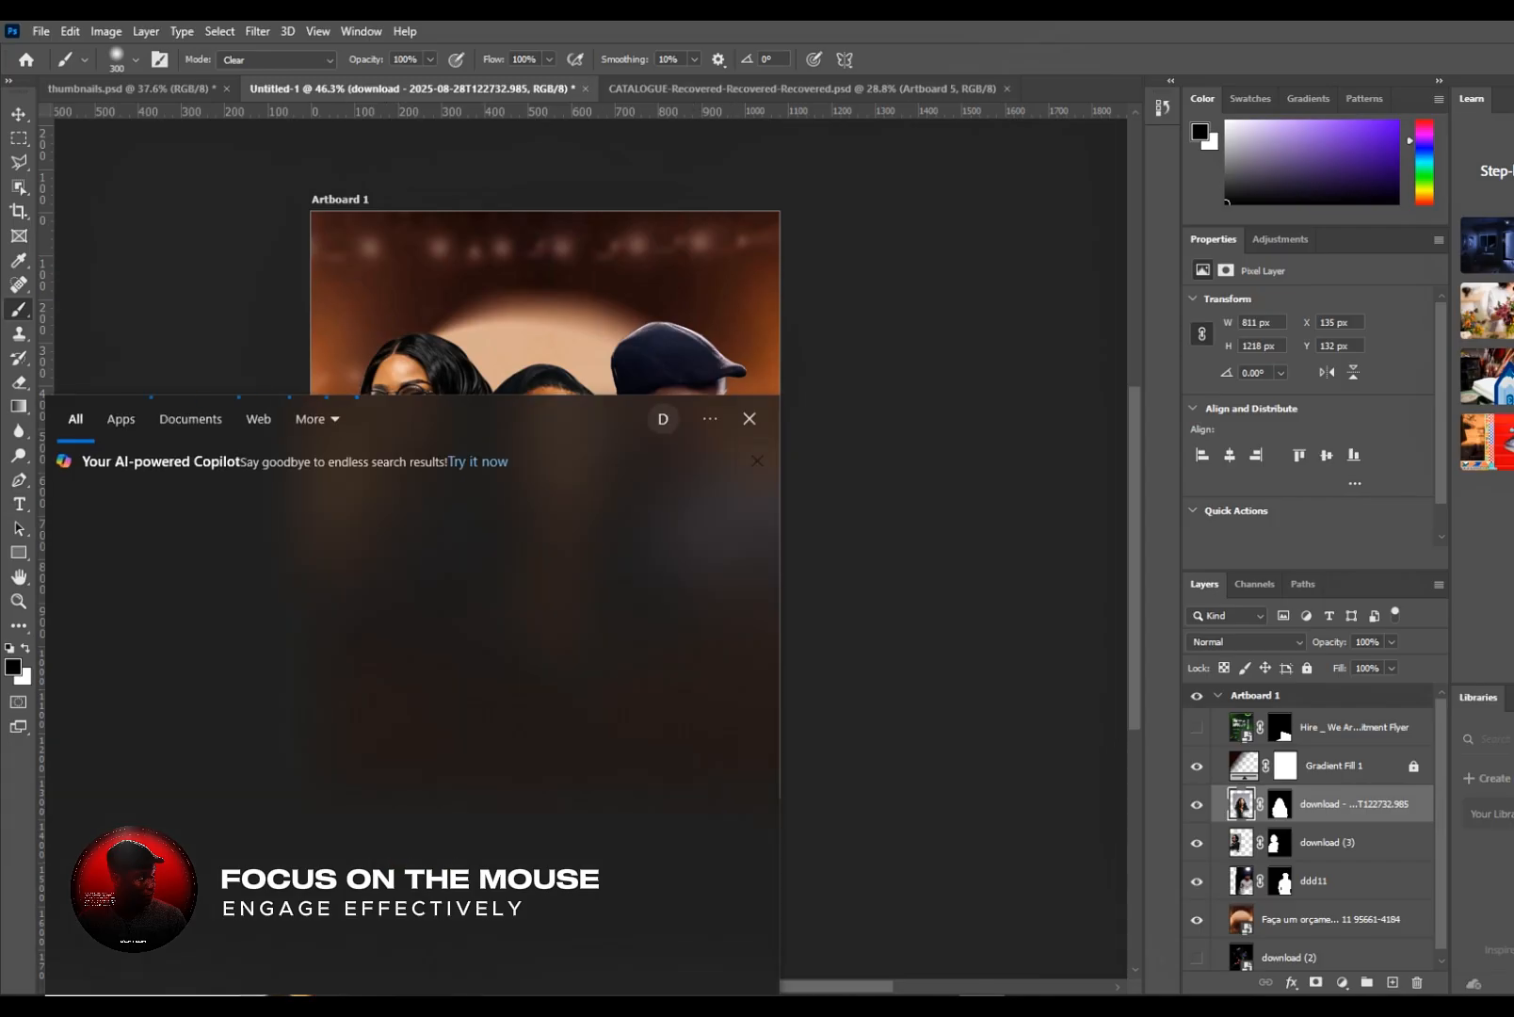
click(749, 419)
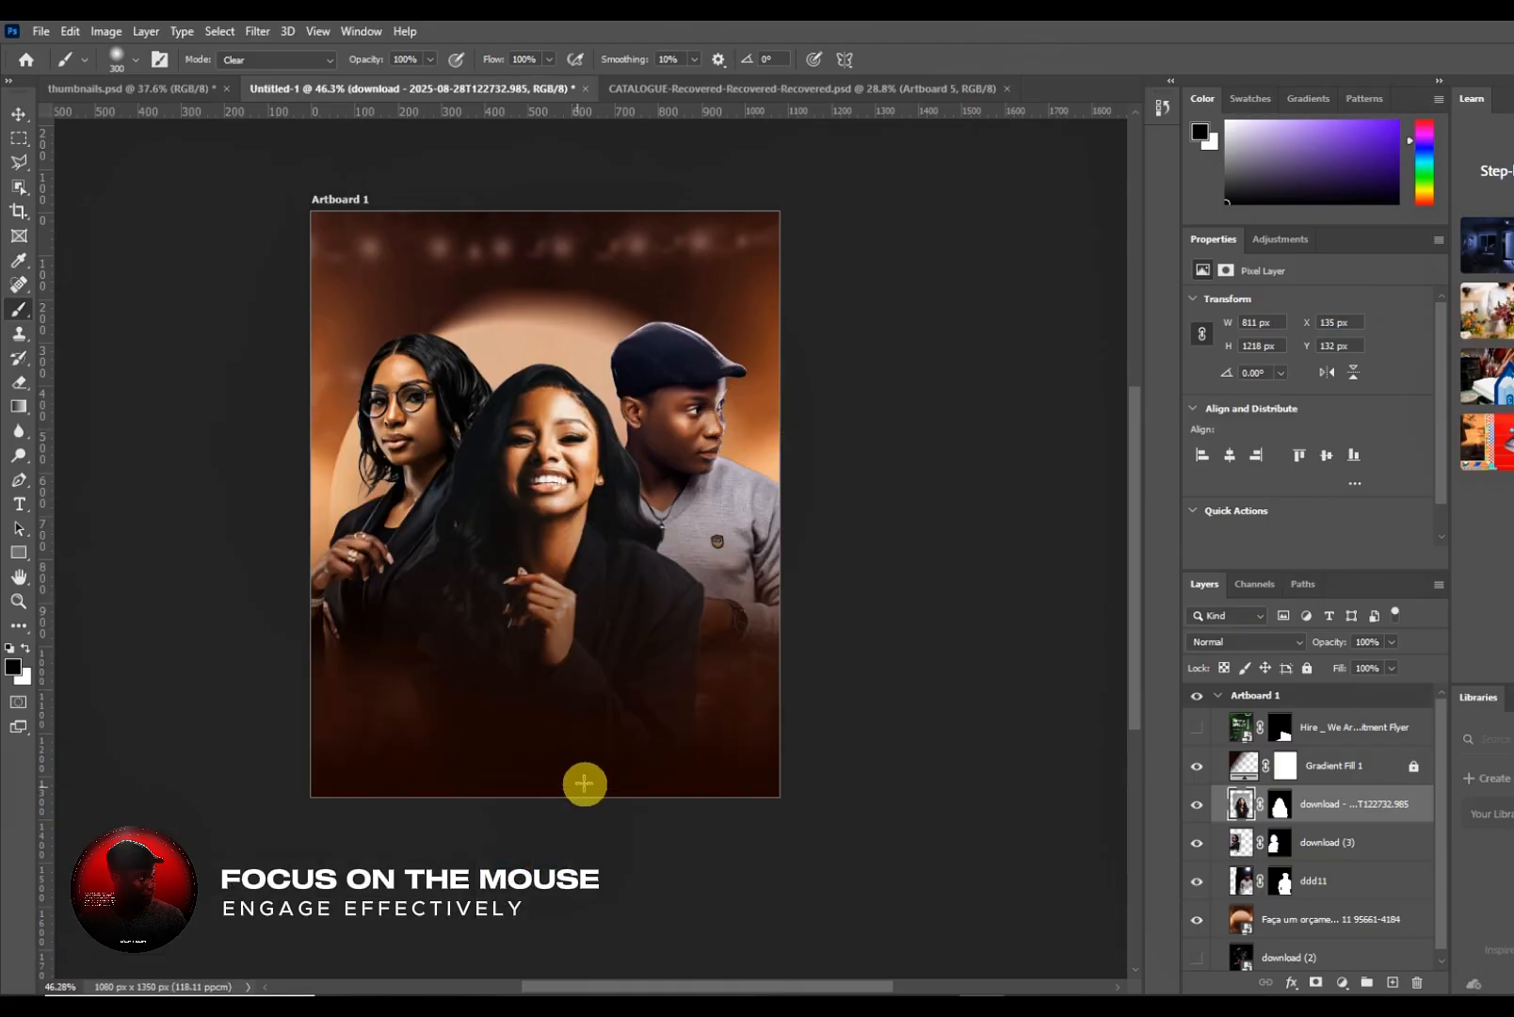
click(18, 114)
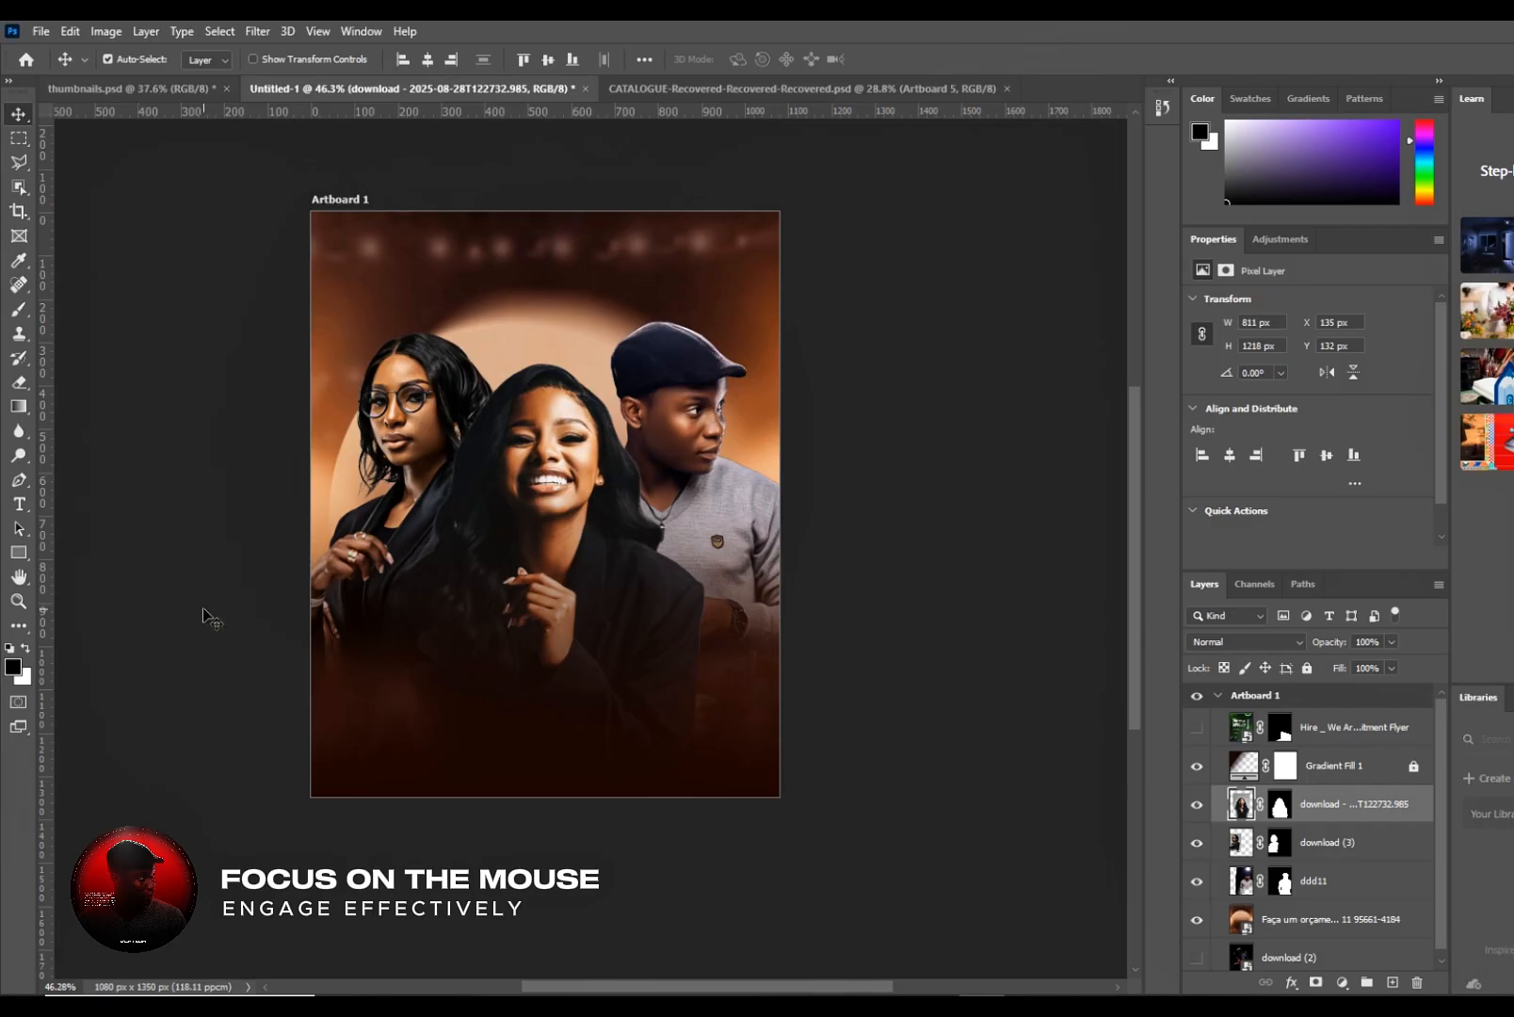
click(20, 507)
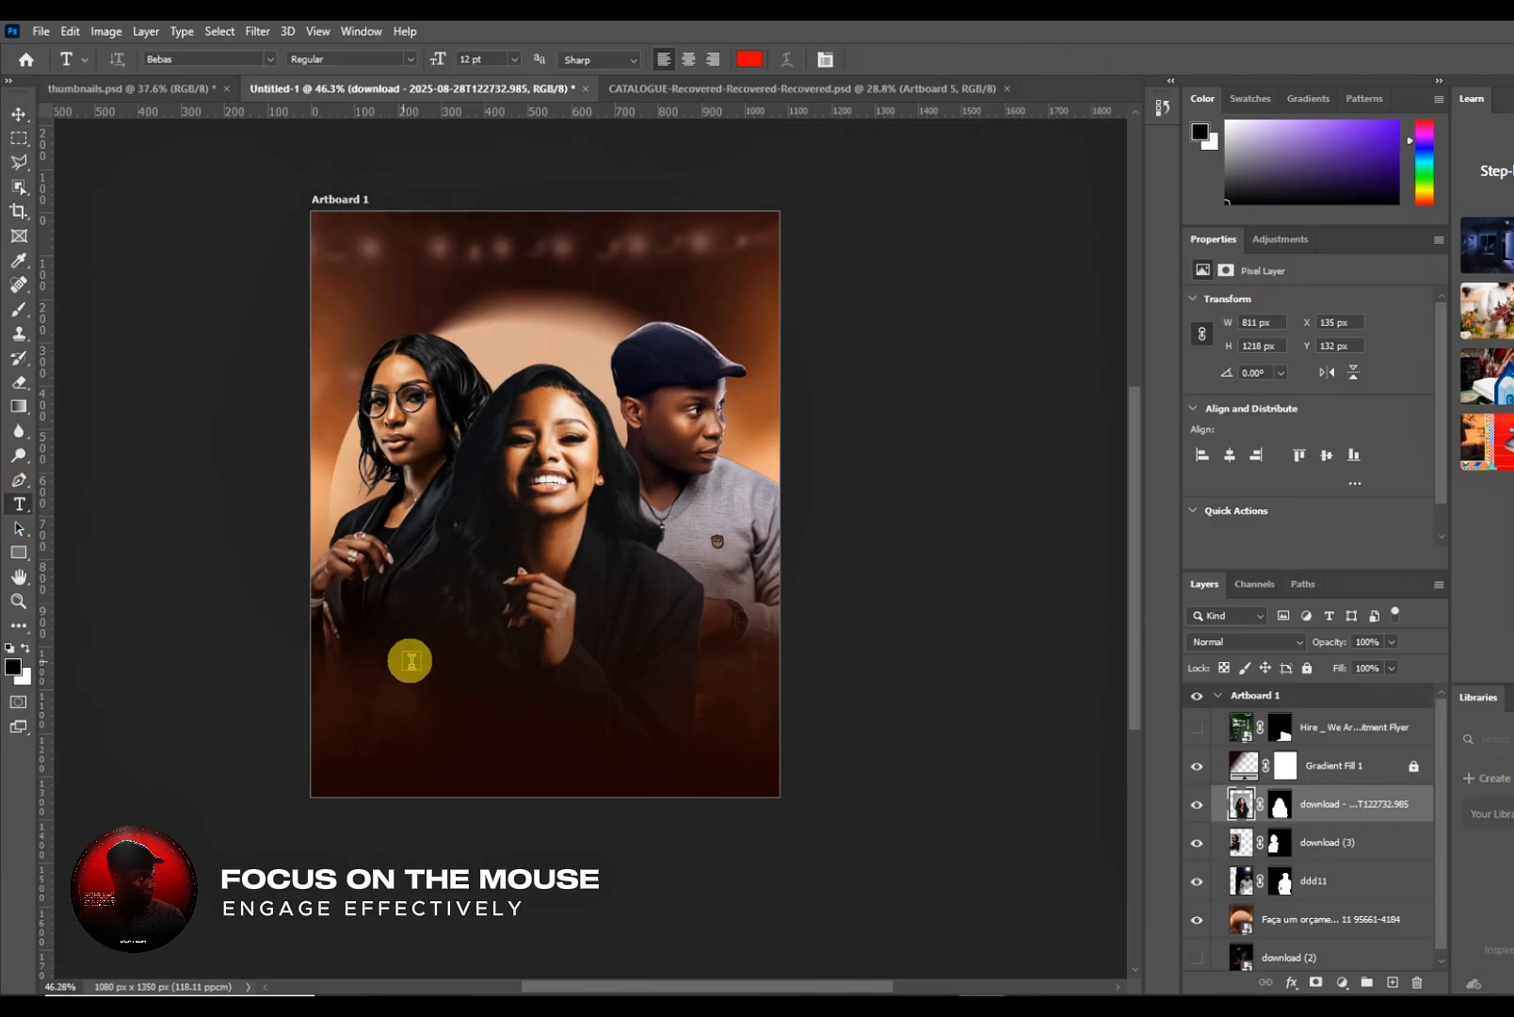
click(461, 690)
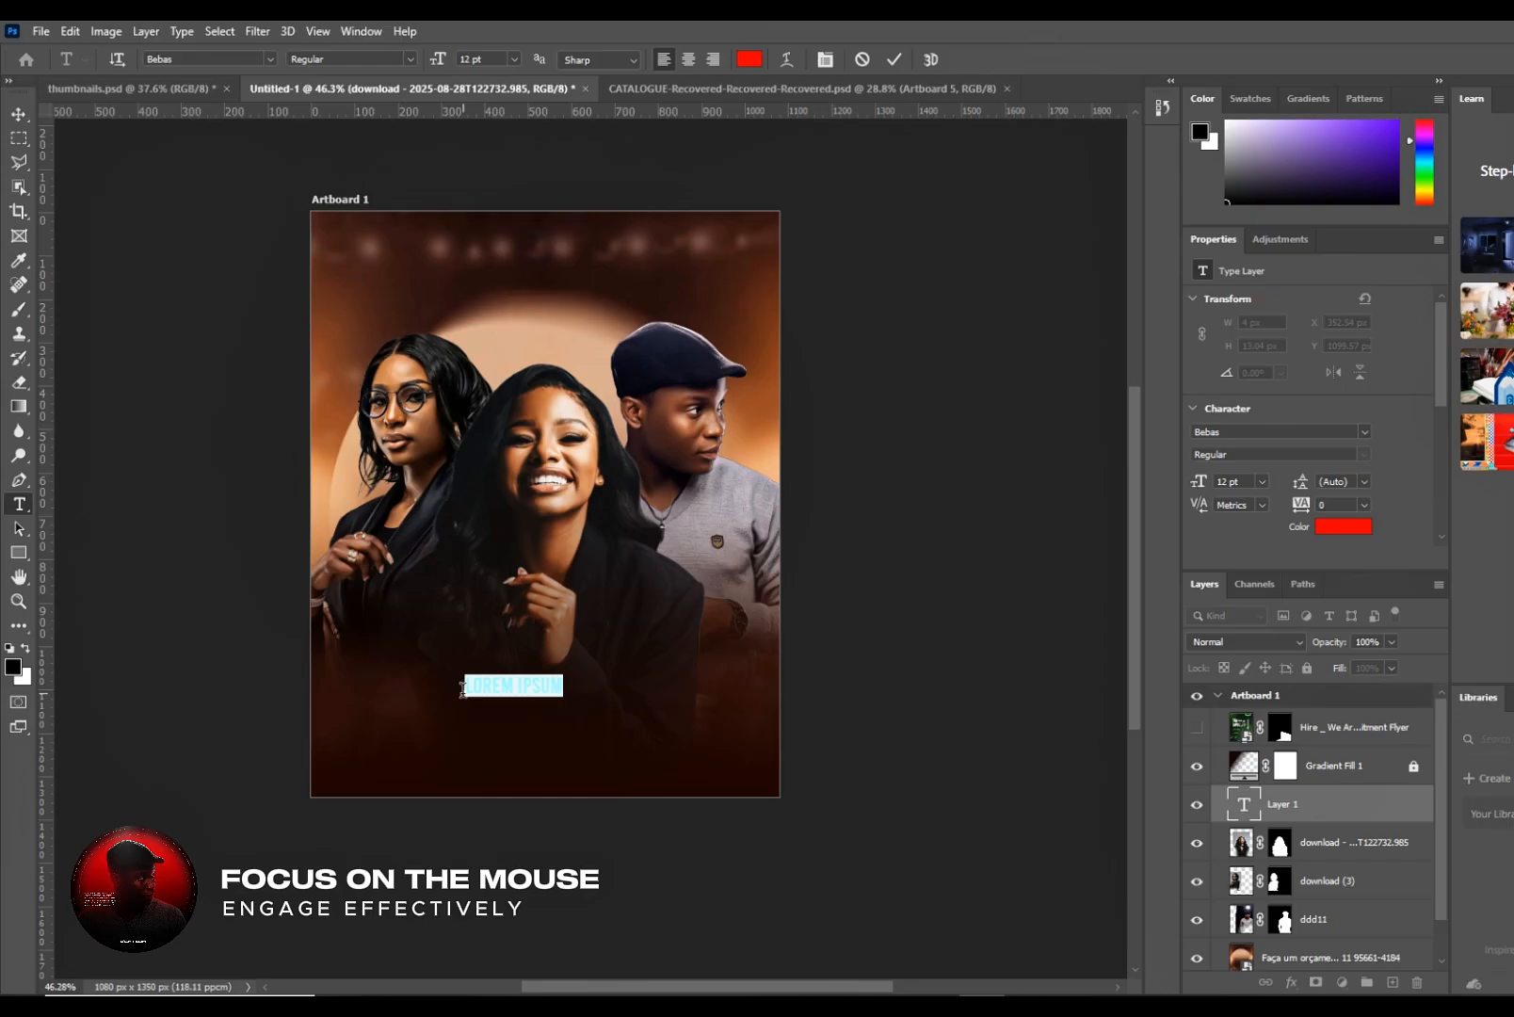
click(862, 58)
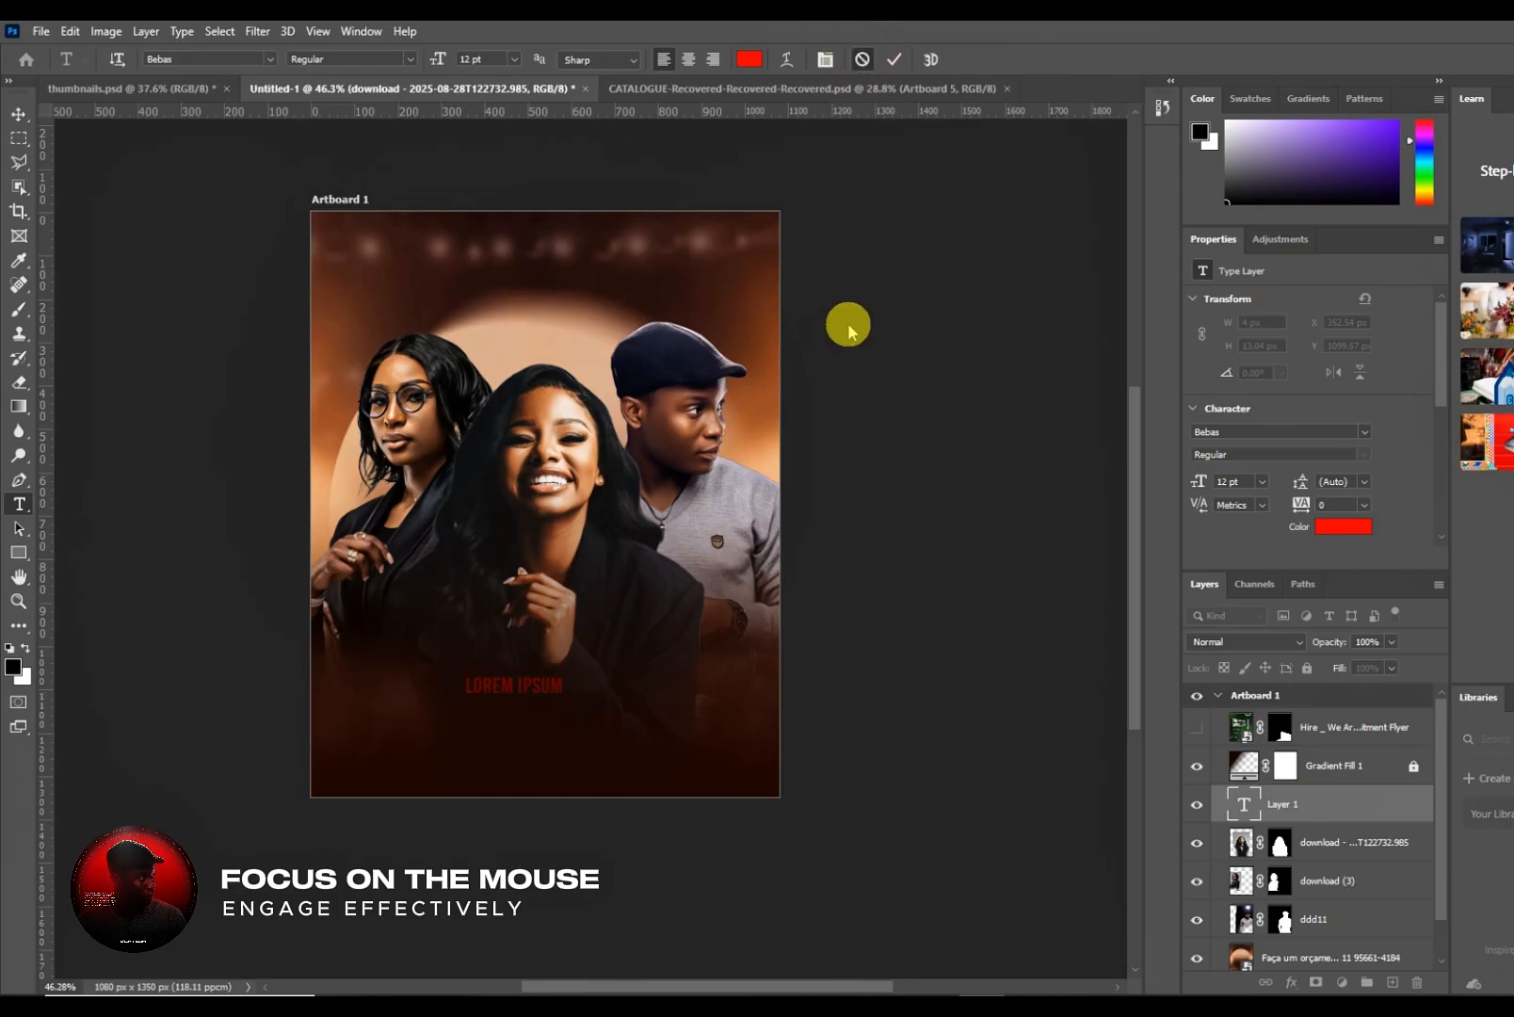
click(18, 114)
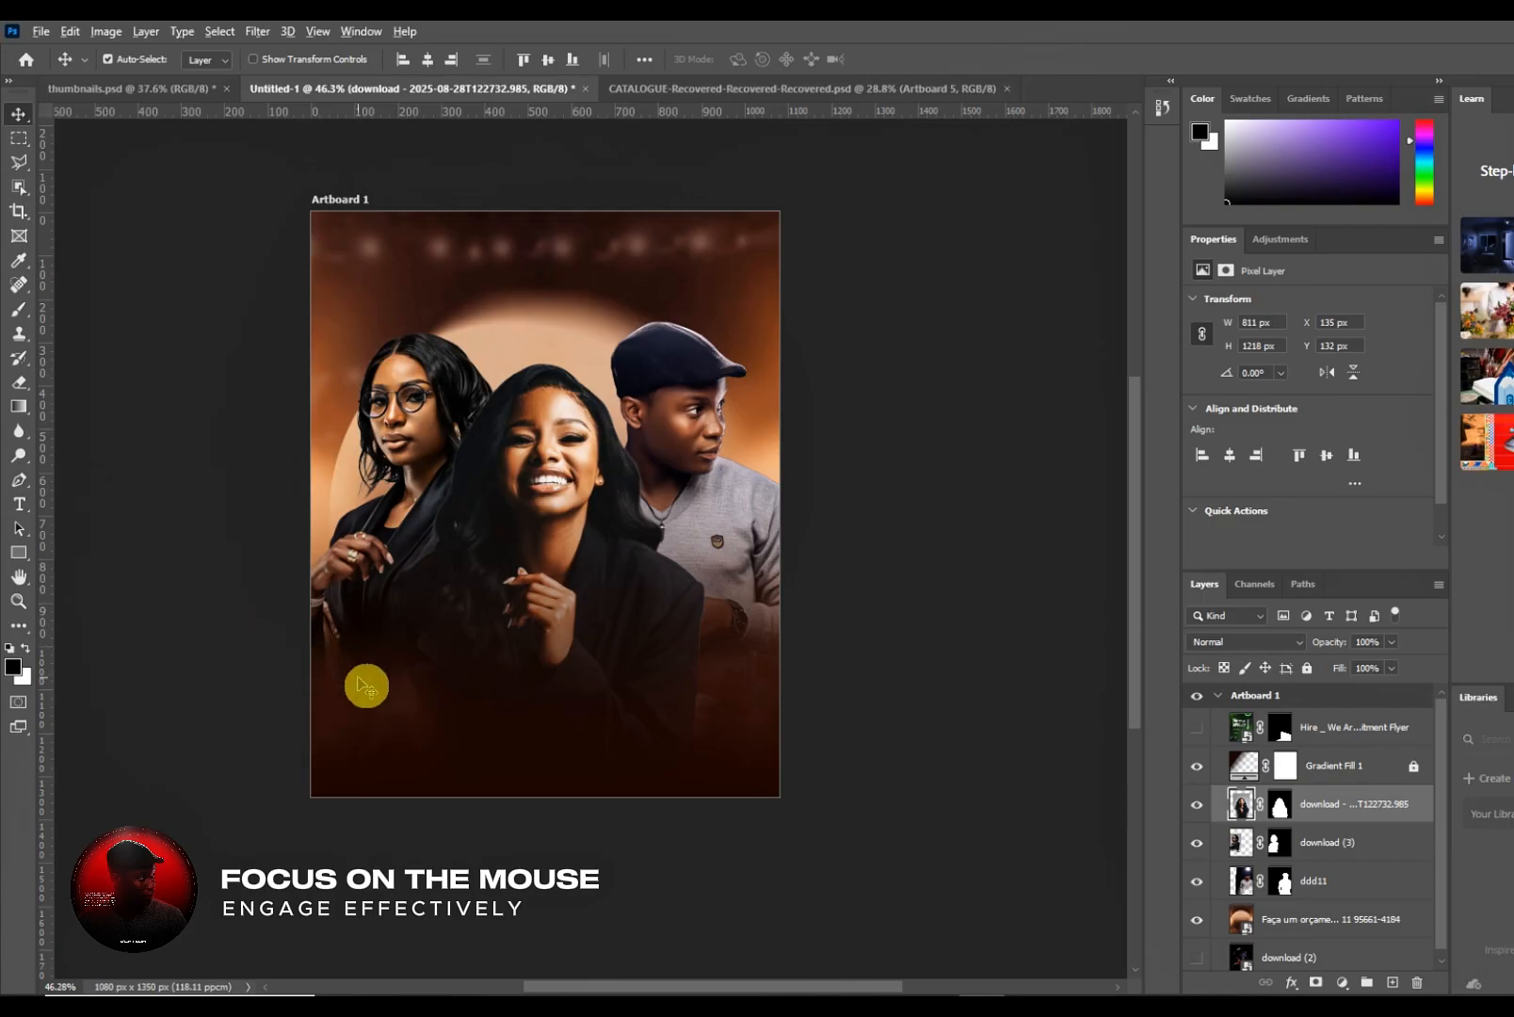
- Show the hidden laptop layer, the masked recruitment flyer smart object, and select it
scroll(358, 678, down, 3)
scroll(358, 678, up, 4)
scroll(358, 678, left, 3)
scroll(358, 679, up, 4)
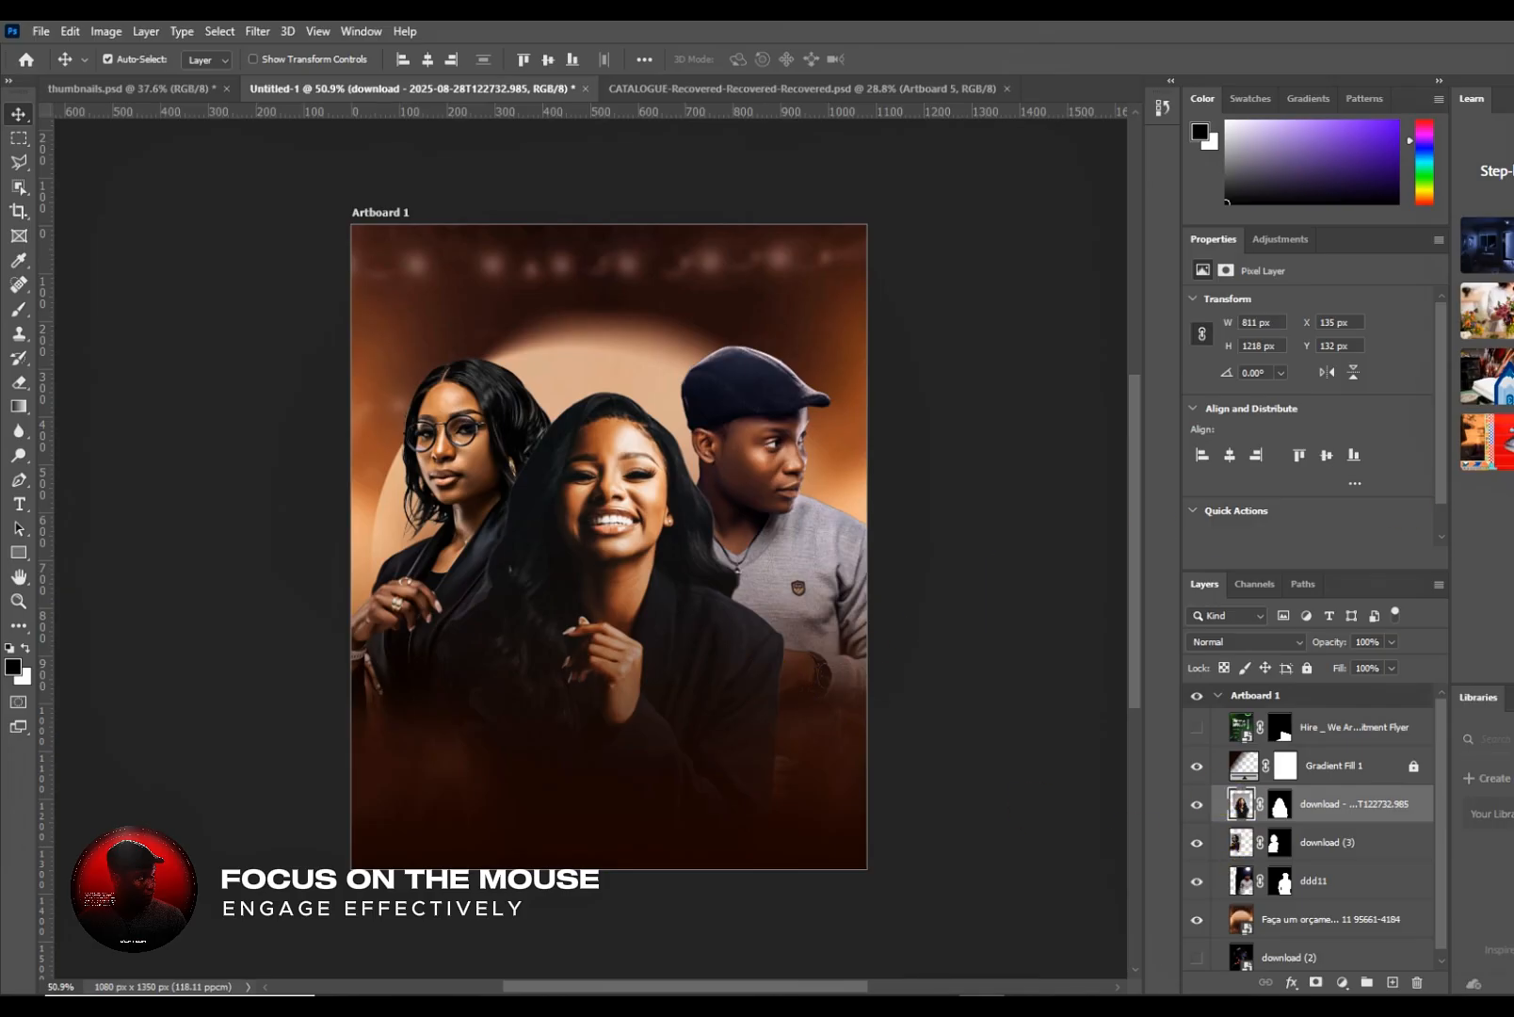
click(1196, 729)
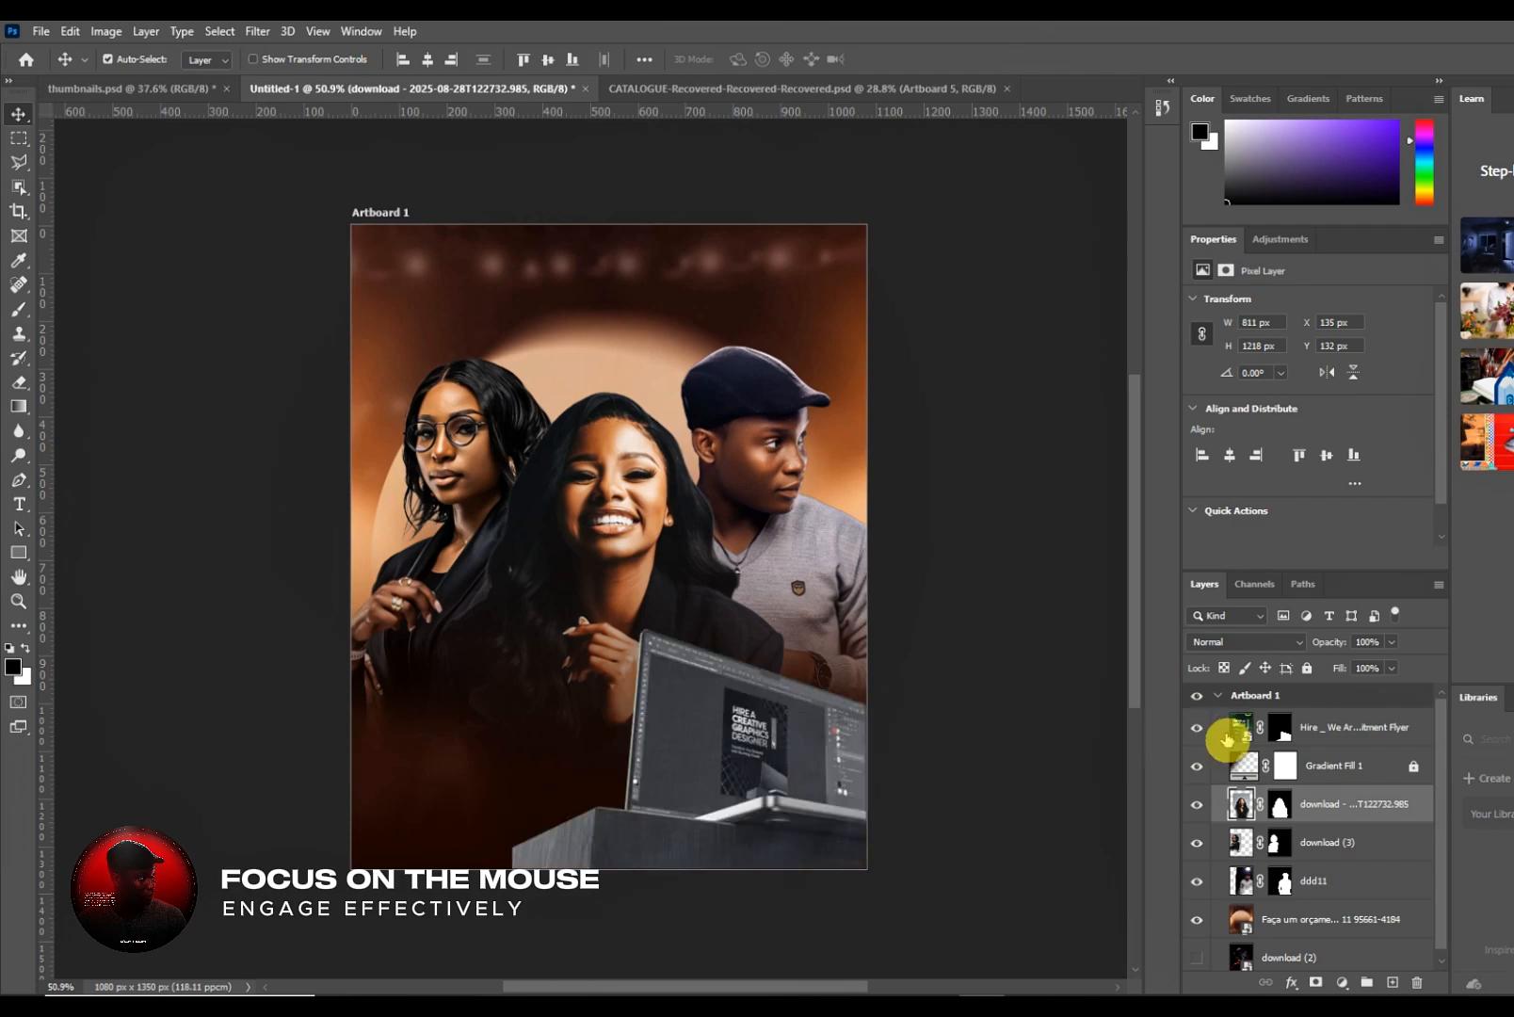
click(768, 789)
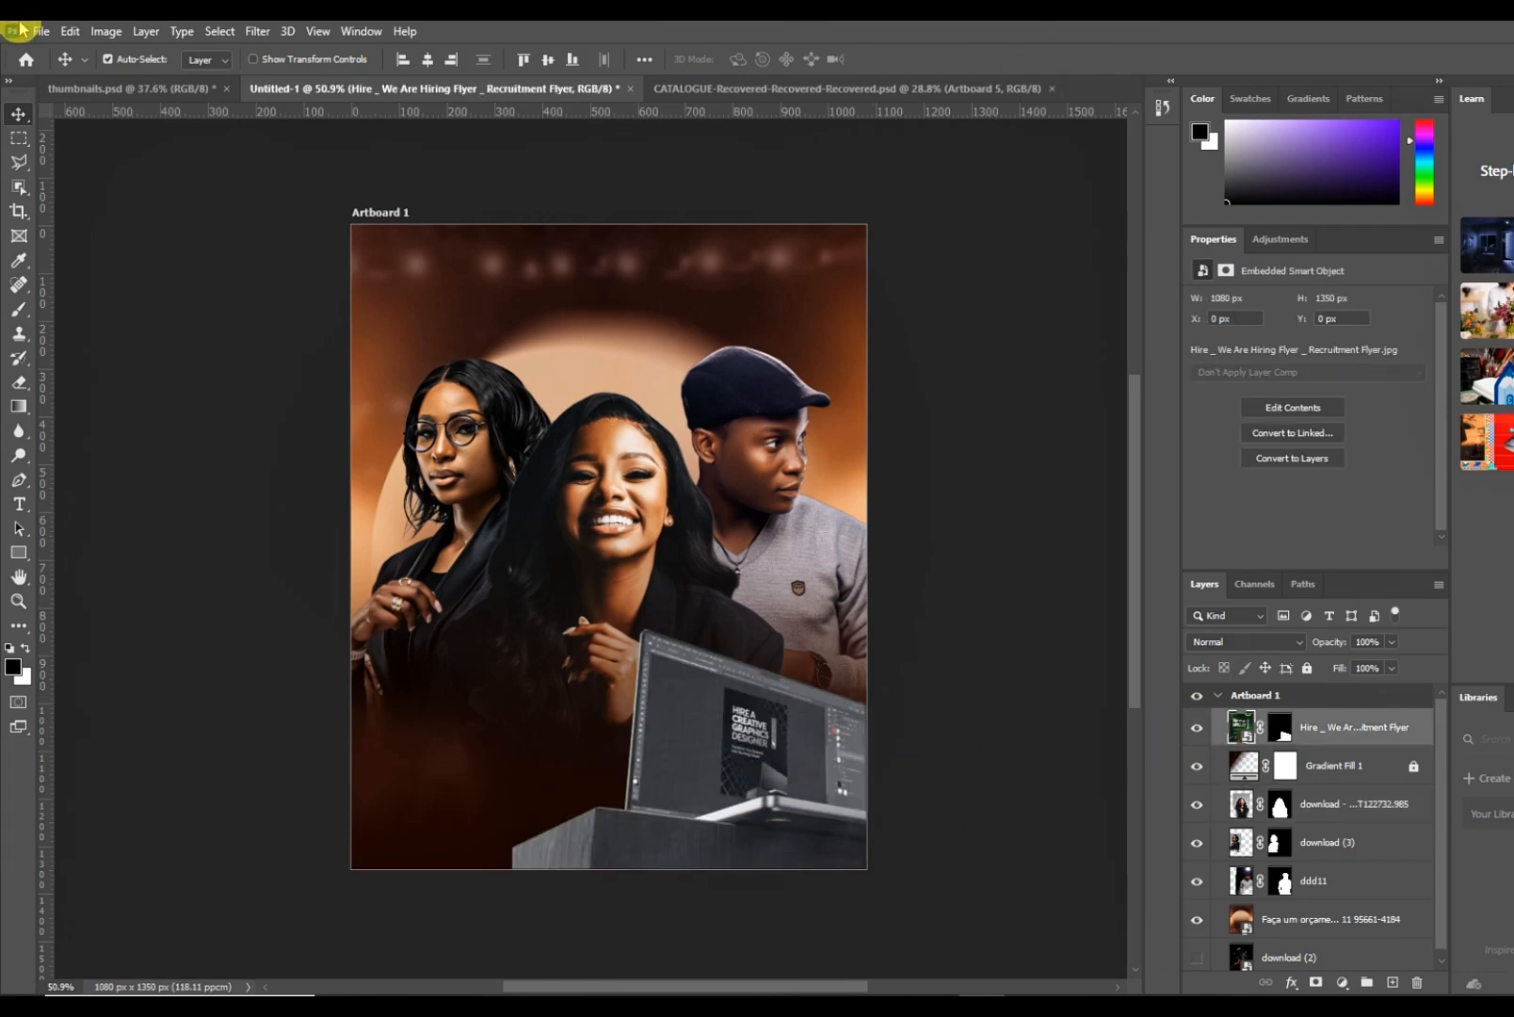
- Apply Brightness/Contrast to the laptop layer with Brightness -26 and a raised Contrast
click(105, 31)
mouse_move(141, 79)
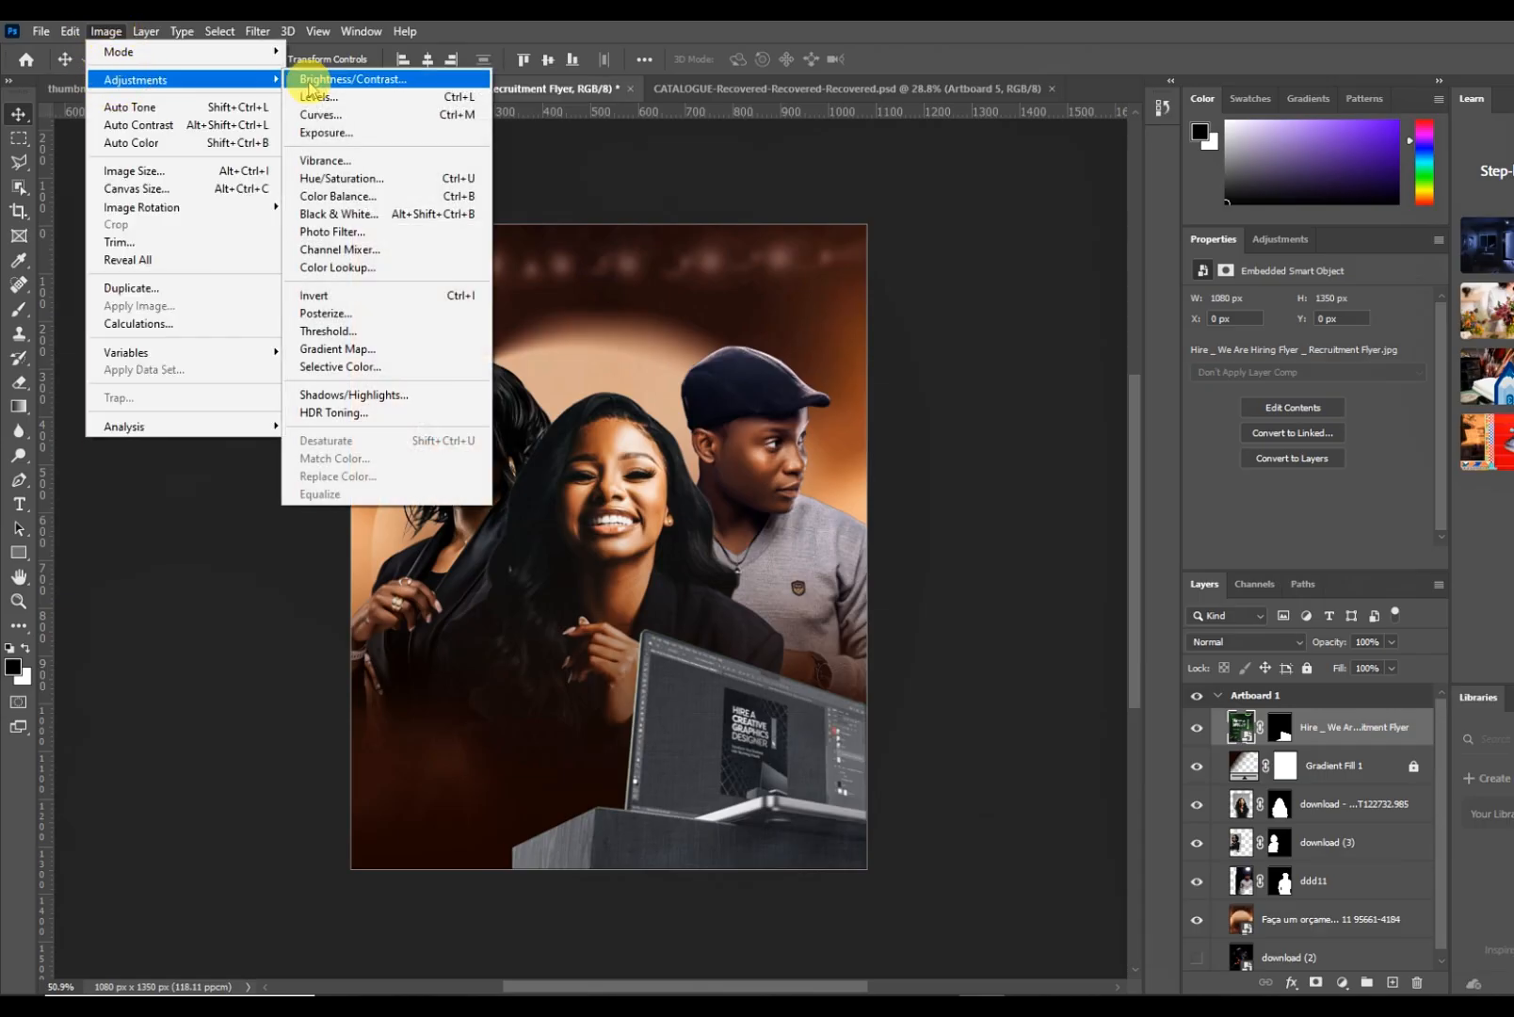
click(311, 74)
drag(868, 372, 831, 318)
click(1004, 301)
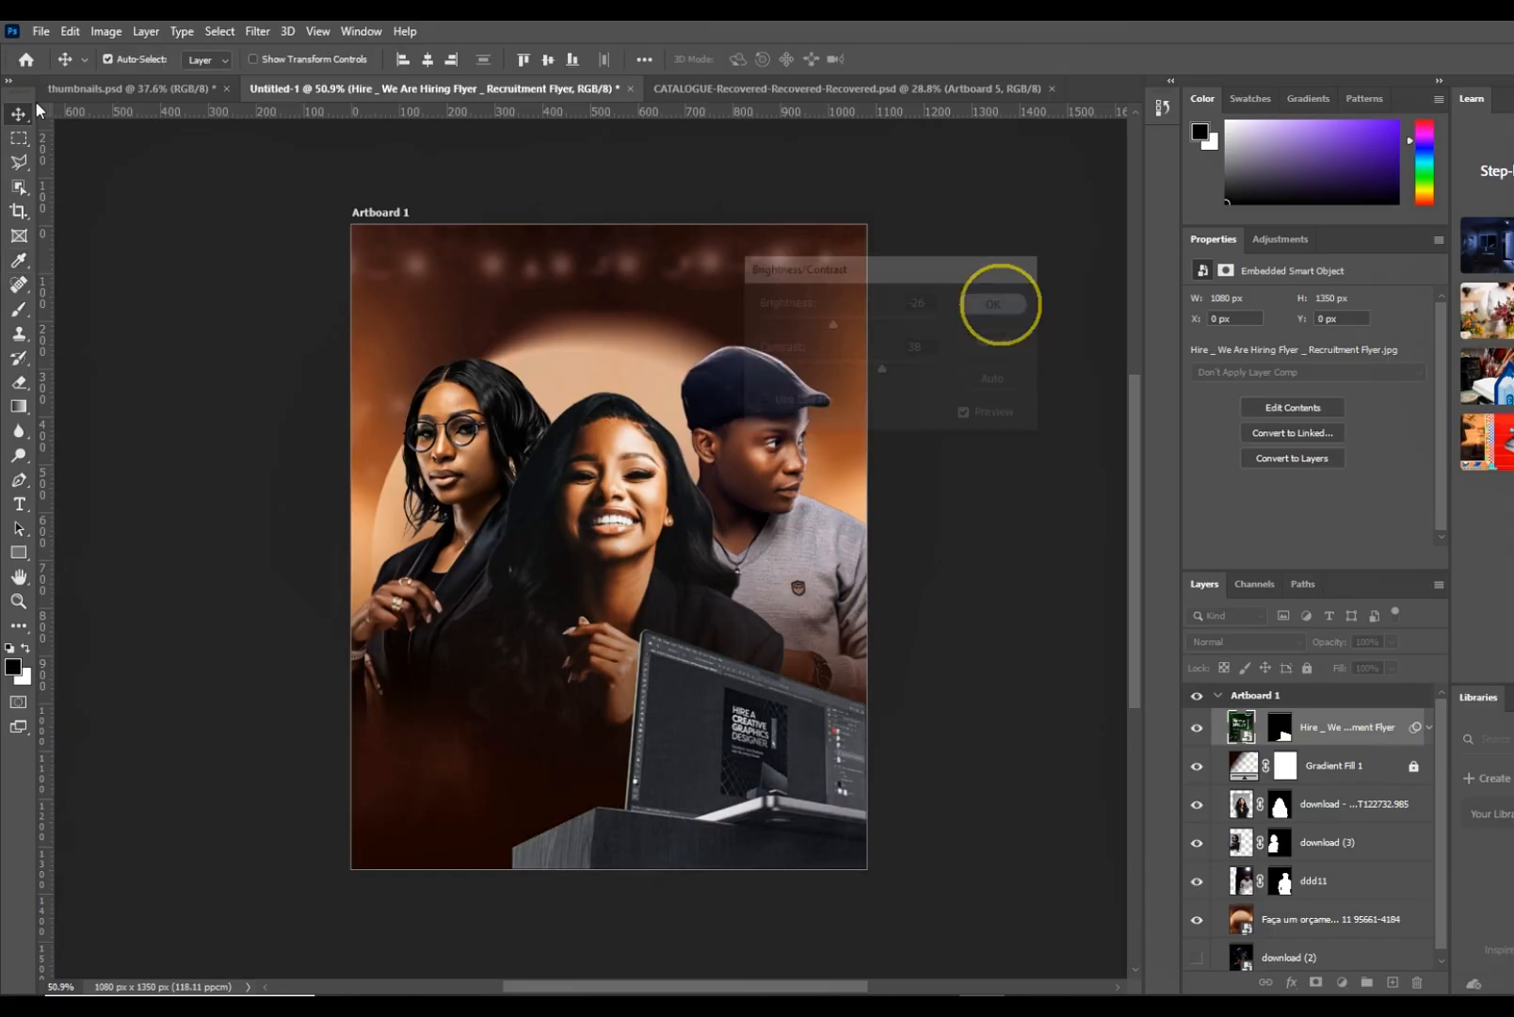
- Apply an S-shaped Curves adjustment to the laptop layer with points at input 61, output 41 and input 126, output 141
click(106, 31)
mouse_move(132, 85)
click(321, 114)
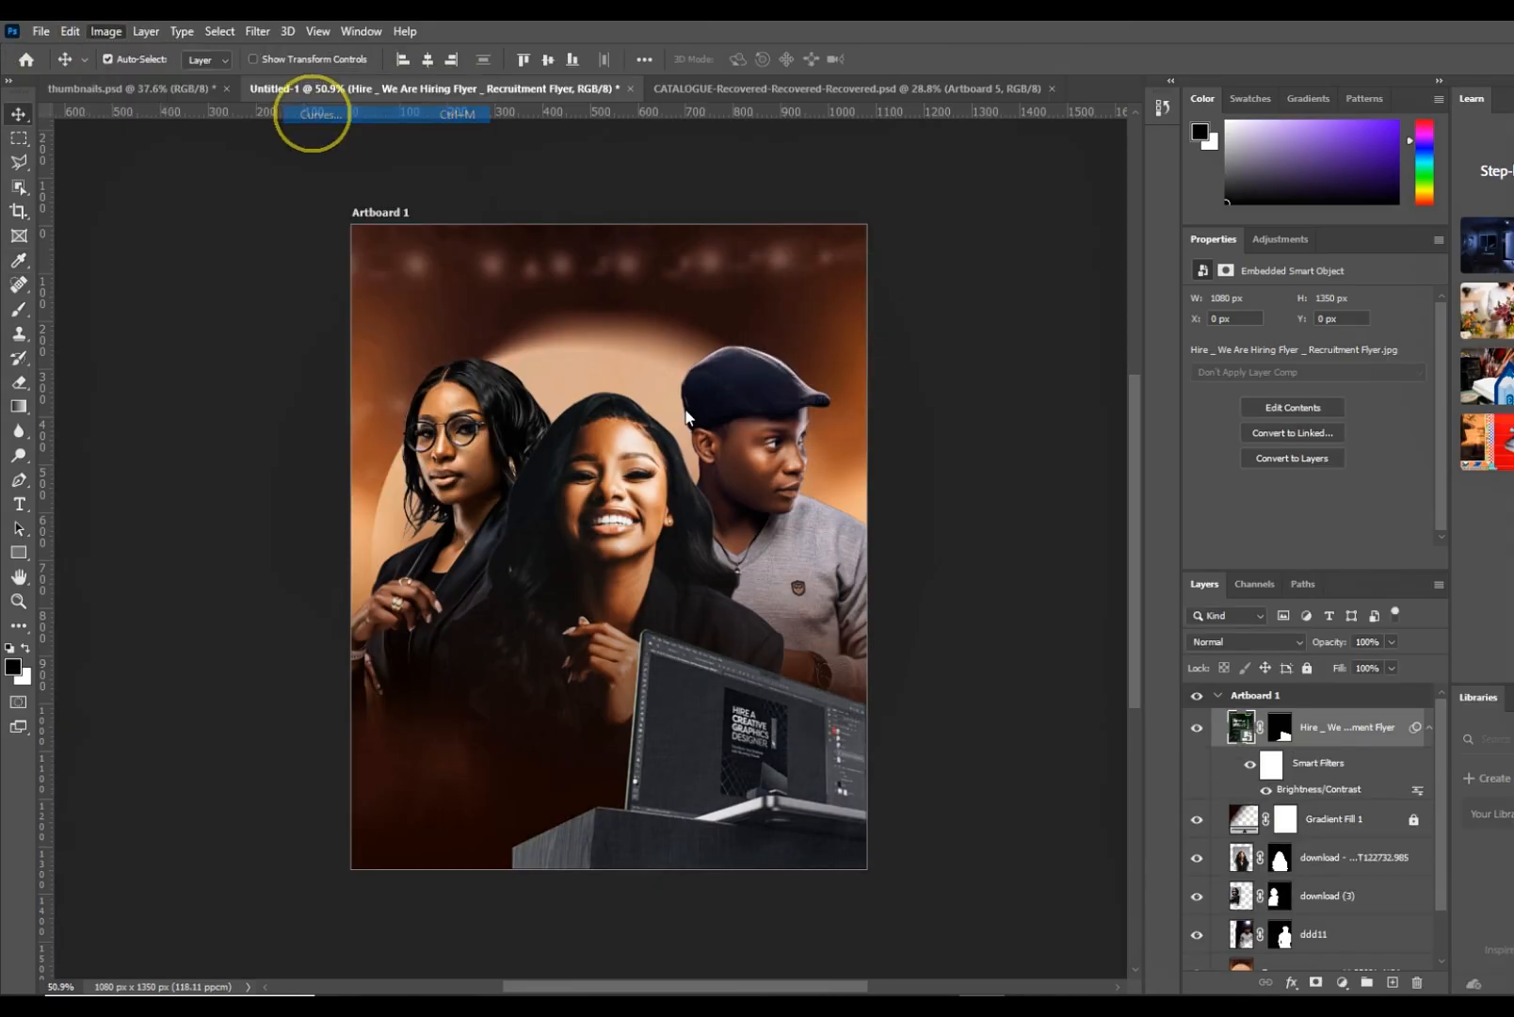
click(730, 458)
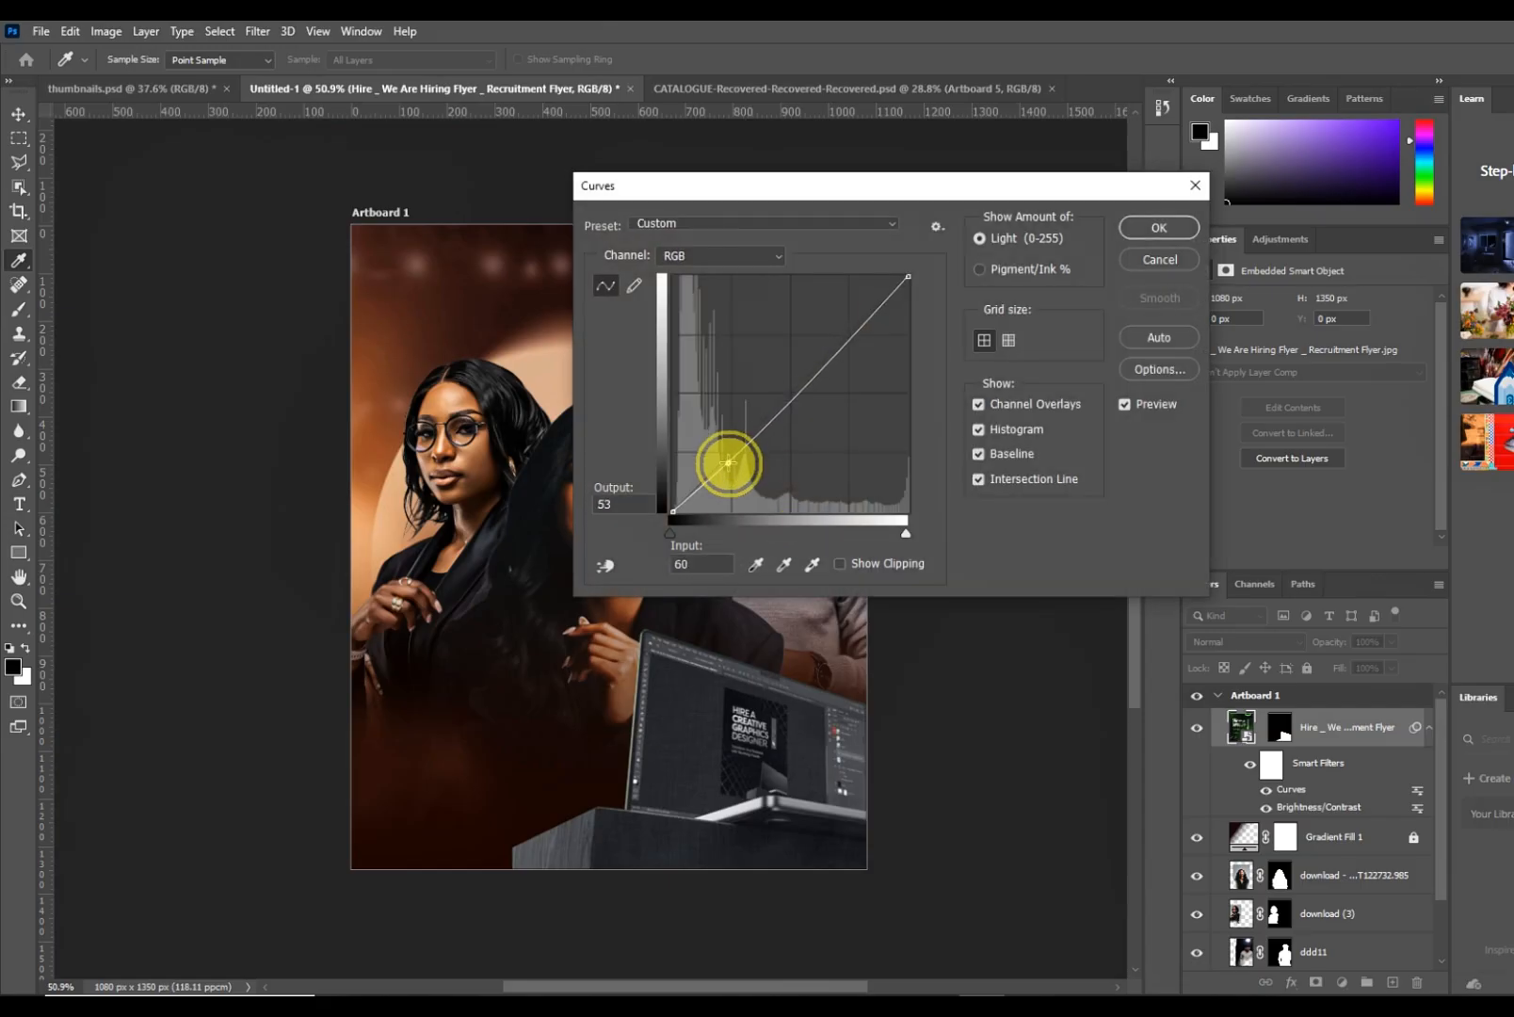
click(793, 395)
drag(793, 396, 791, 391)
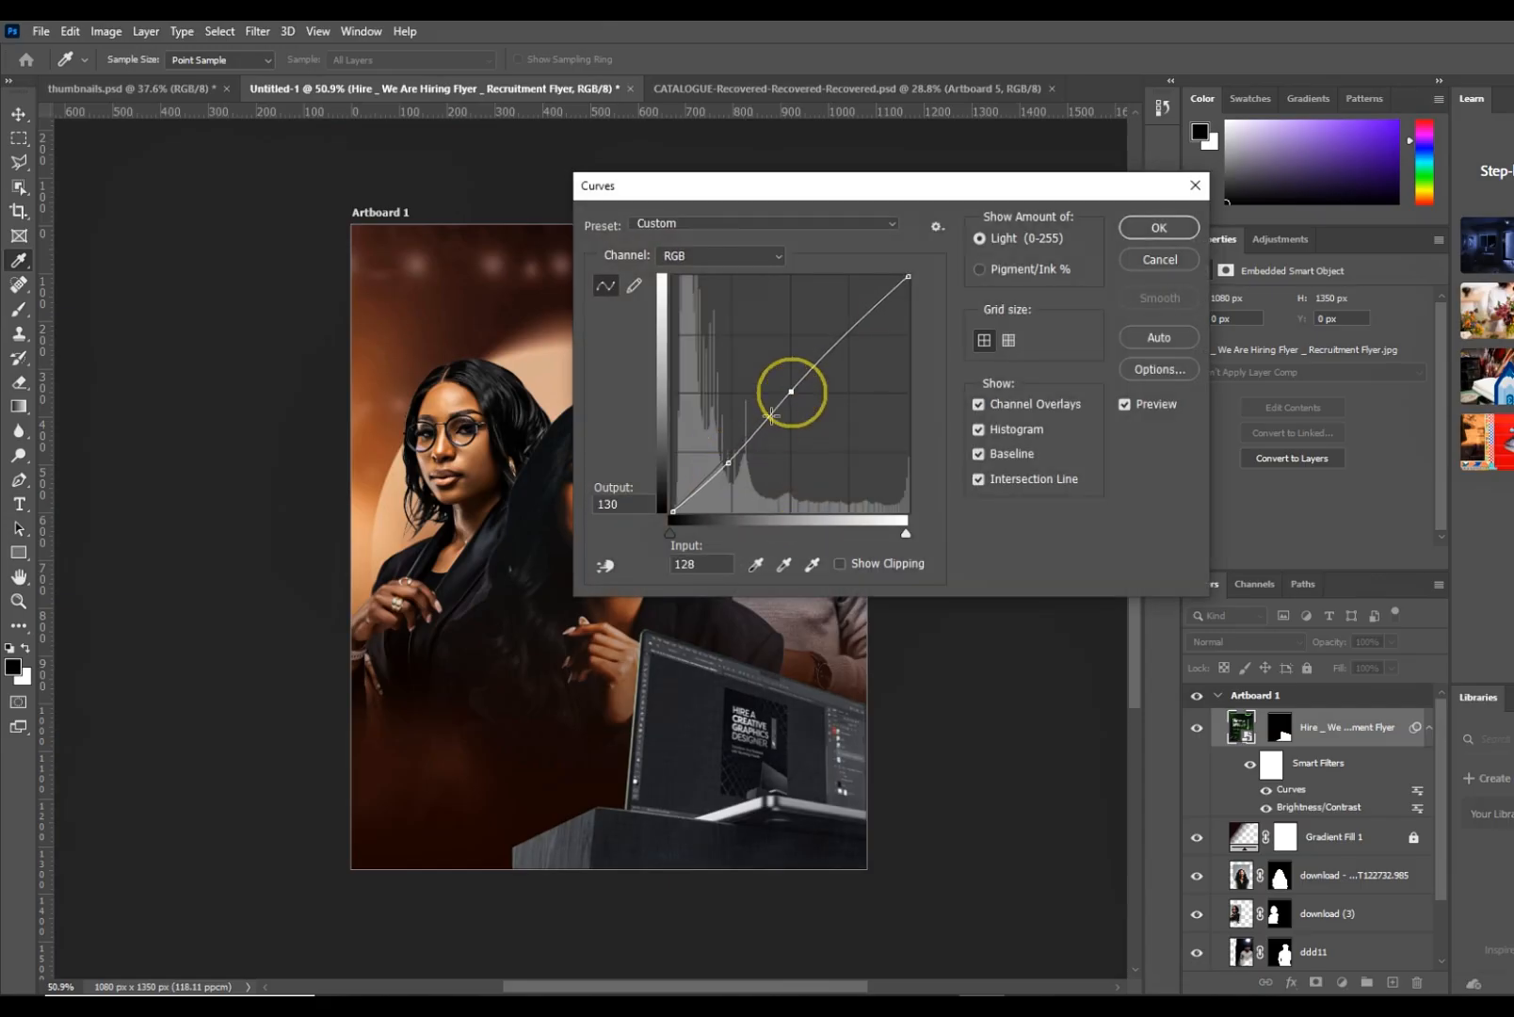
drag(729, 462, 730, 474)
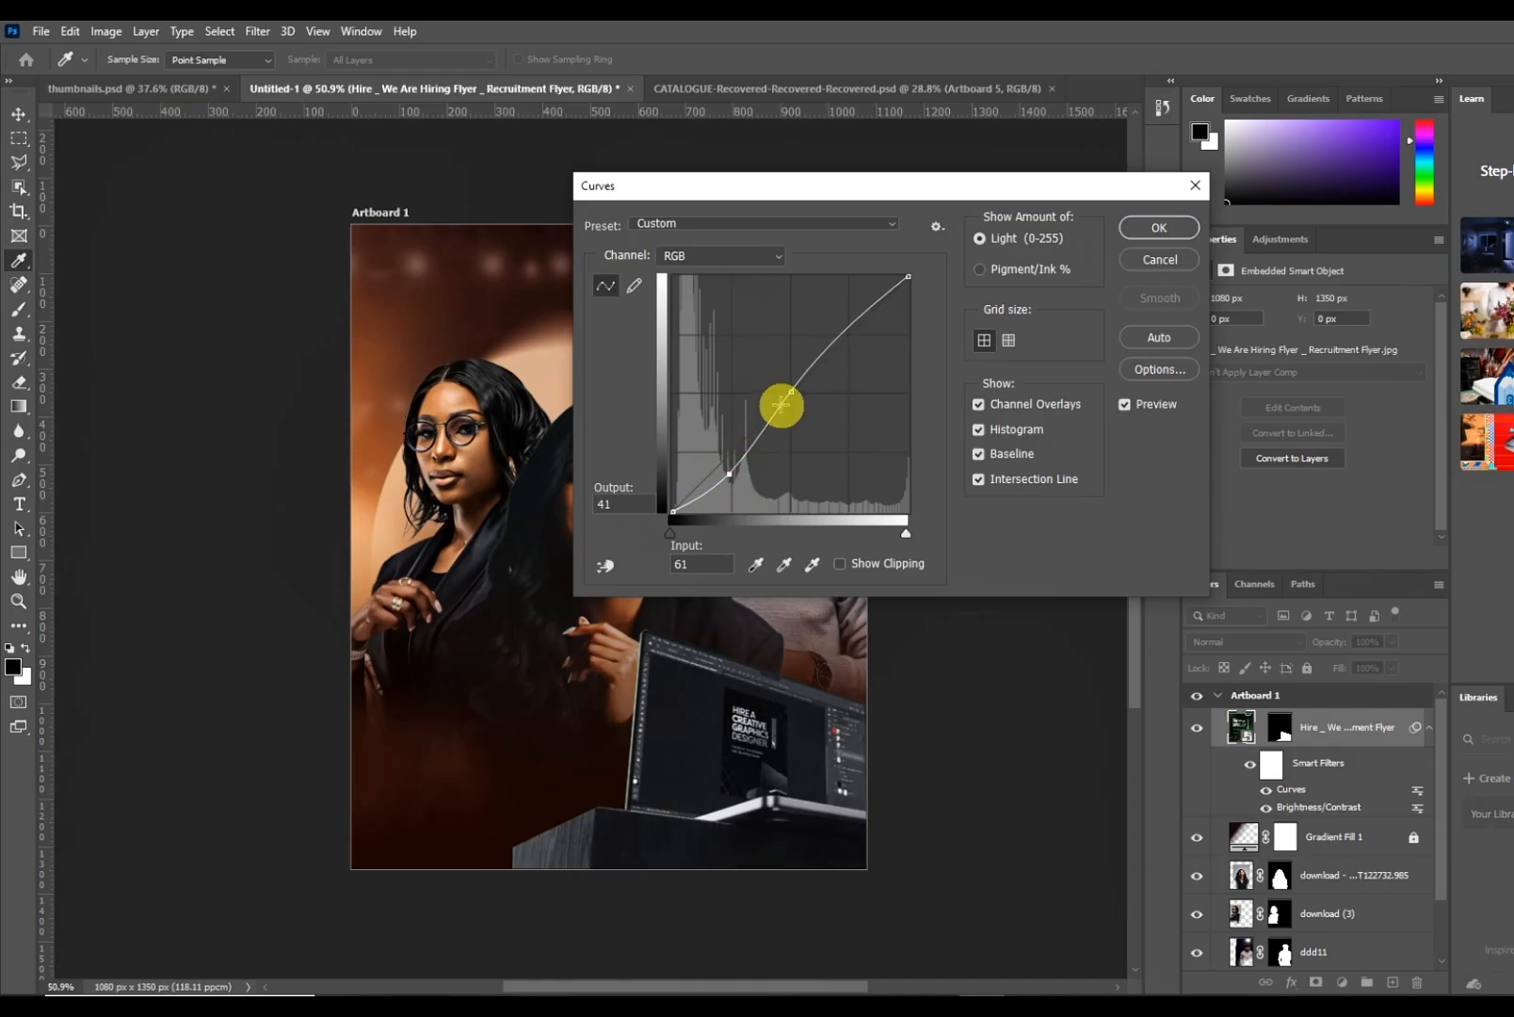
drag(791, 395, 790, 384)
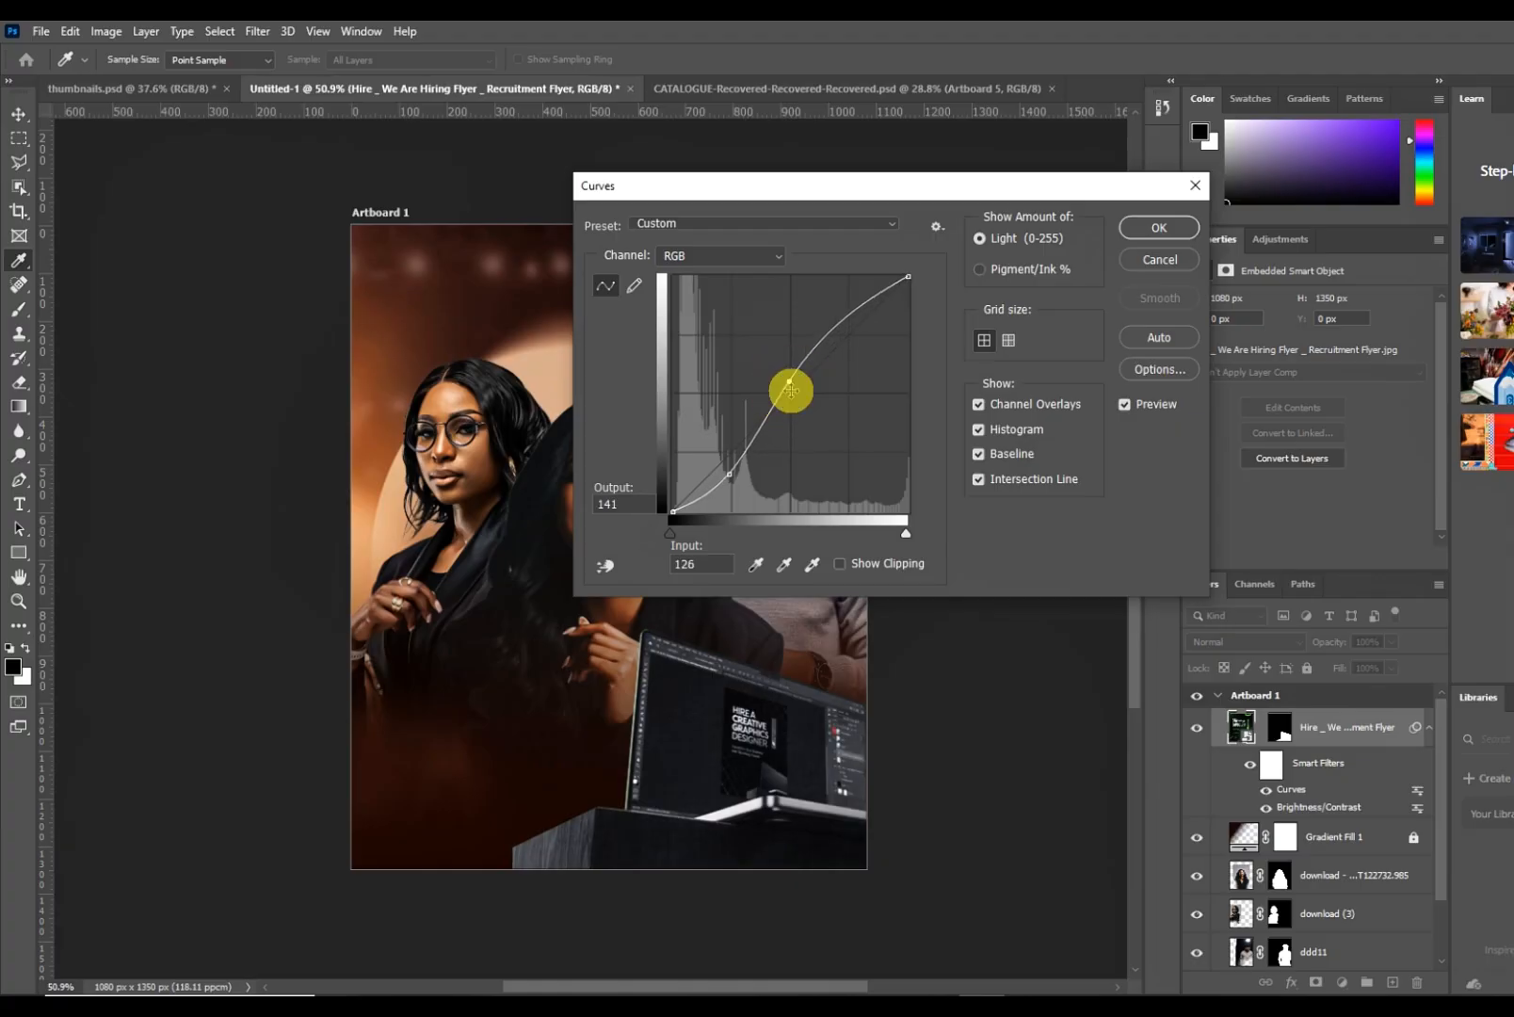
click(1153, 228)
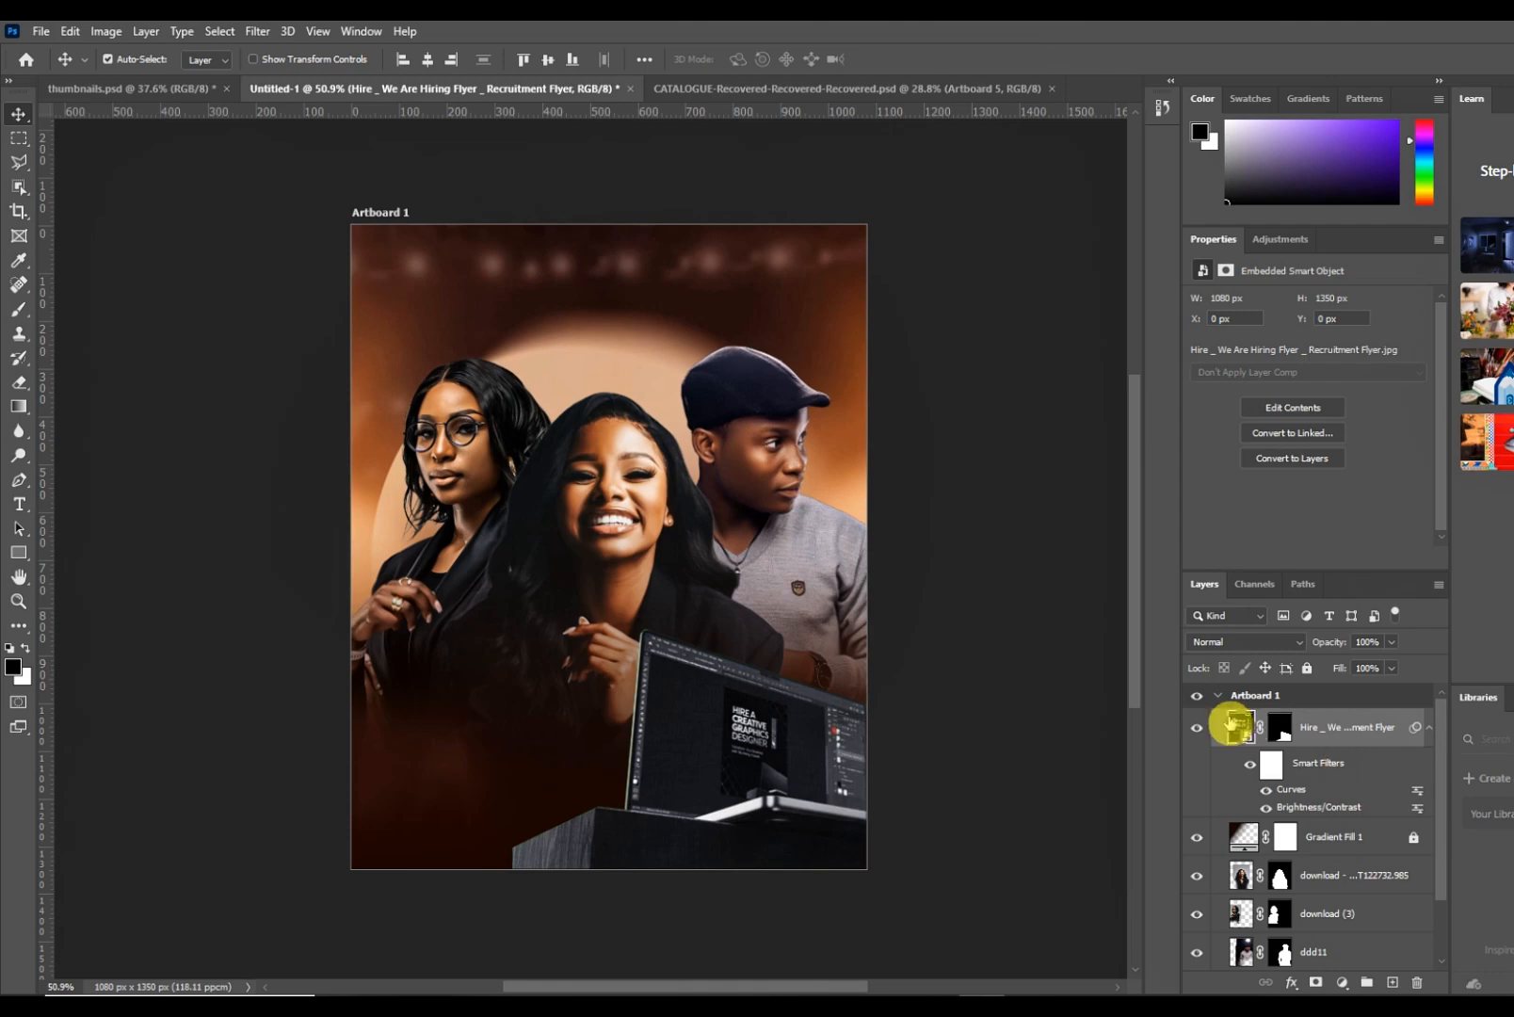
- Place the laptop layer below Gradient Fill 1 and move it up and slightly right to about X 8 px, Y -73 px
drag(1232, 721, 1244, 842)
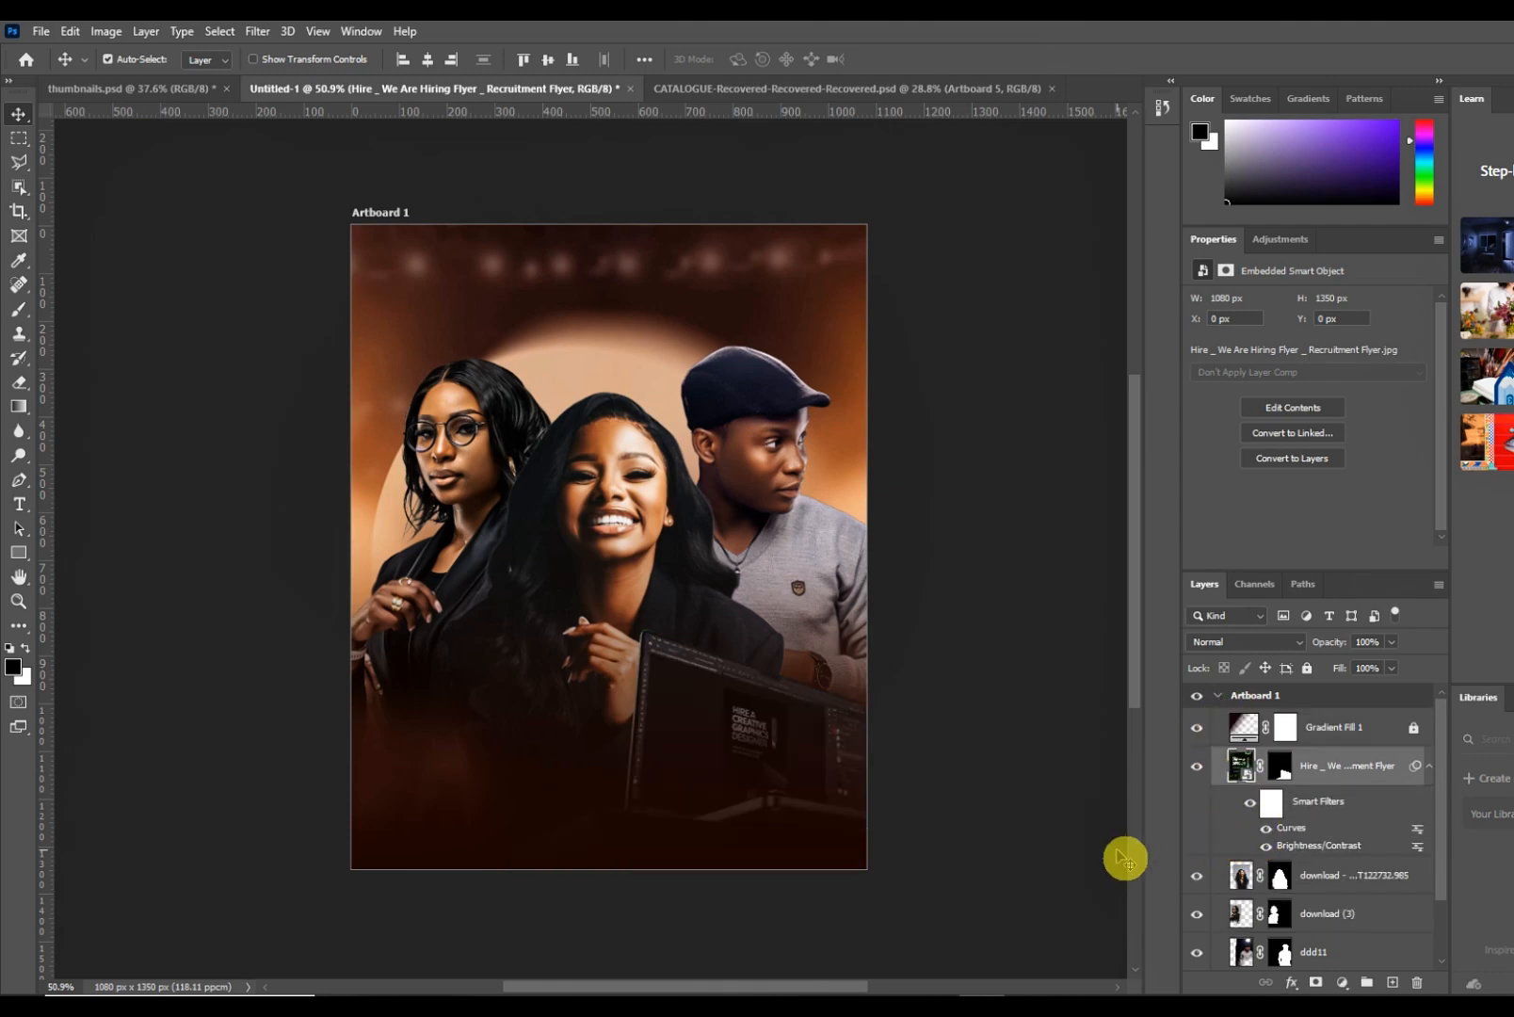
drag(756, 747, 747, 737)
key(Up)
key(Up)
key(Up)
key(Up)
key(Up)
key(Up)
key(Up)
key(Up)
key(Up)
key(Up)
key(Up)
key(Up)
key(Up)
key(Up)
key(Up)
key(Up)
key(Up)
key(Up)
key(Up)
key(Up)
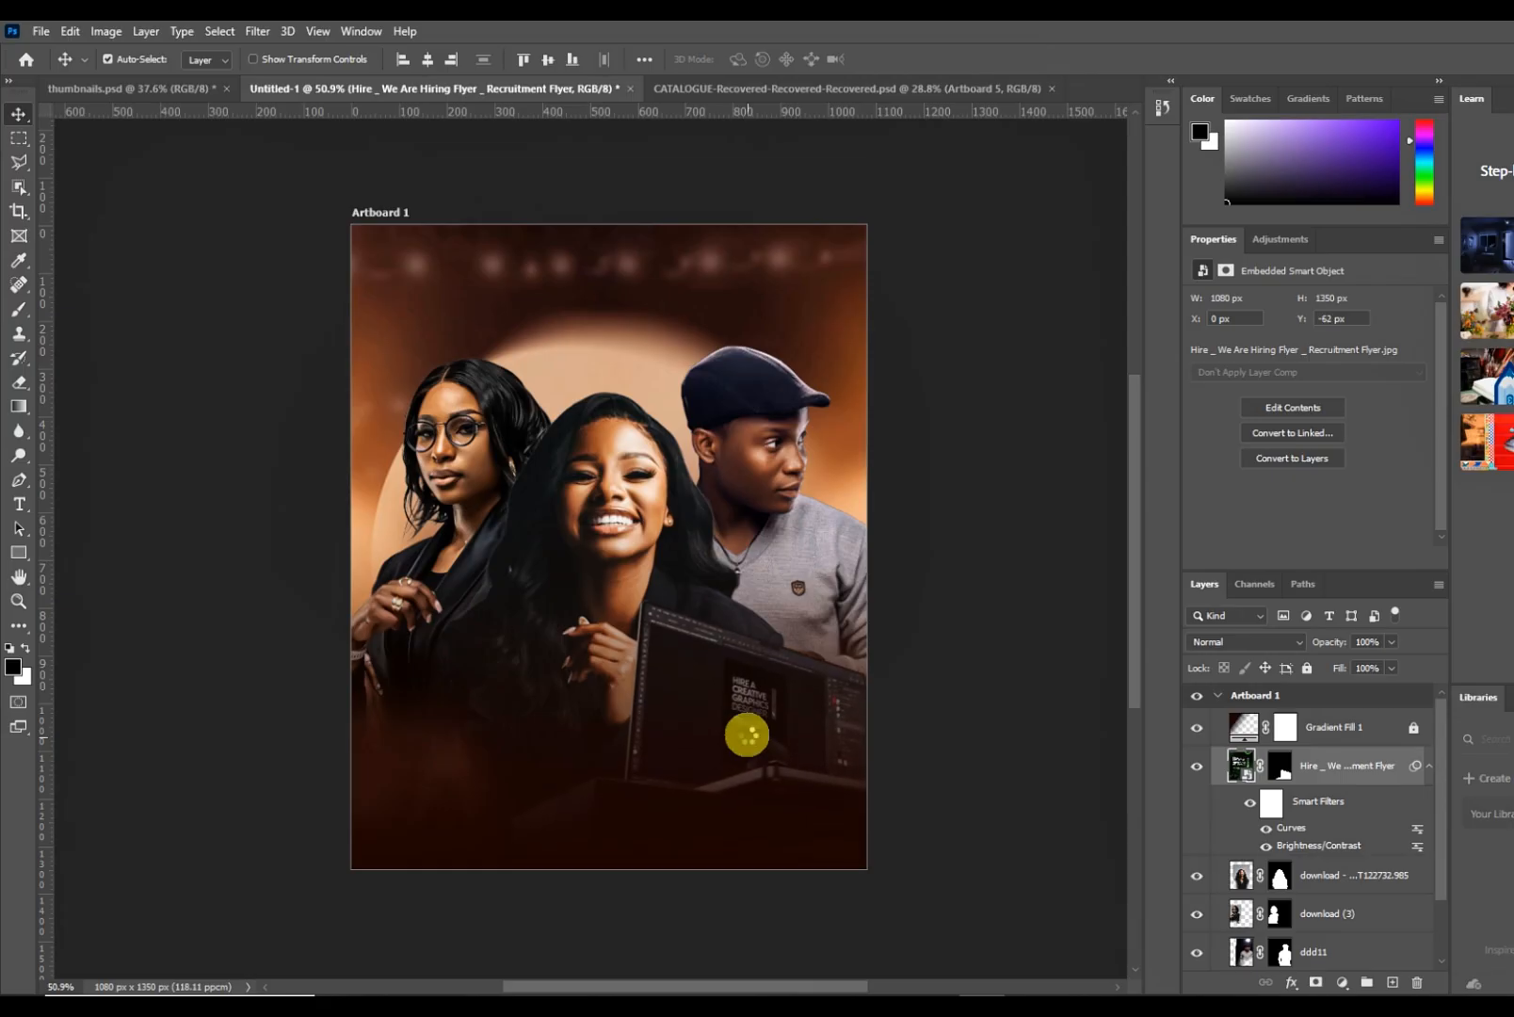
key(Right)
key(Right)
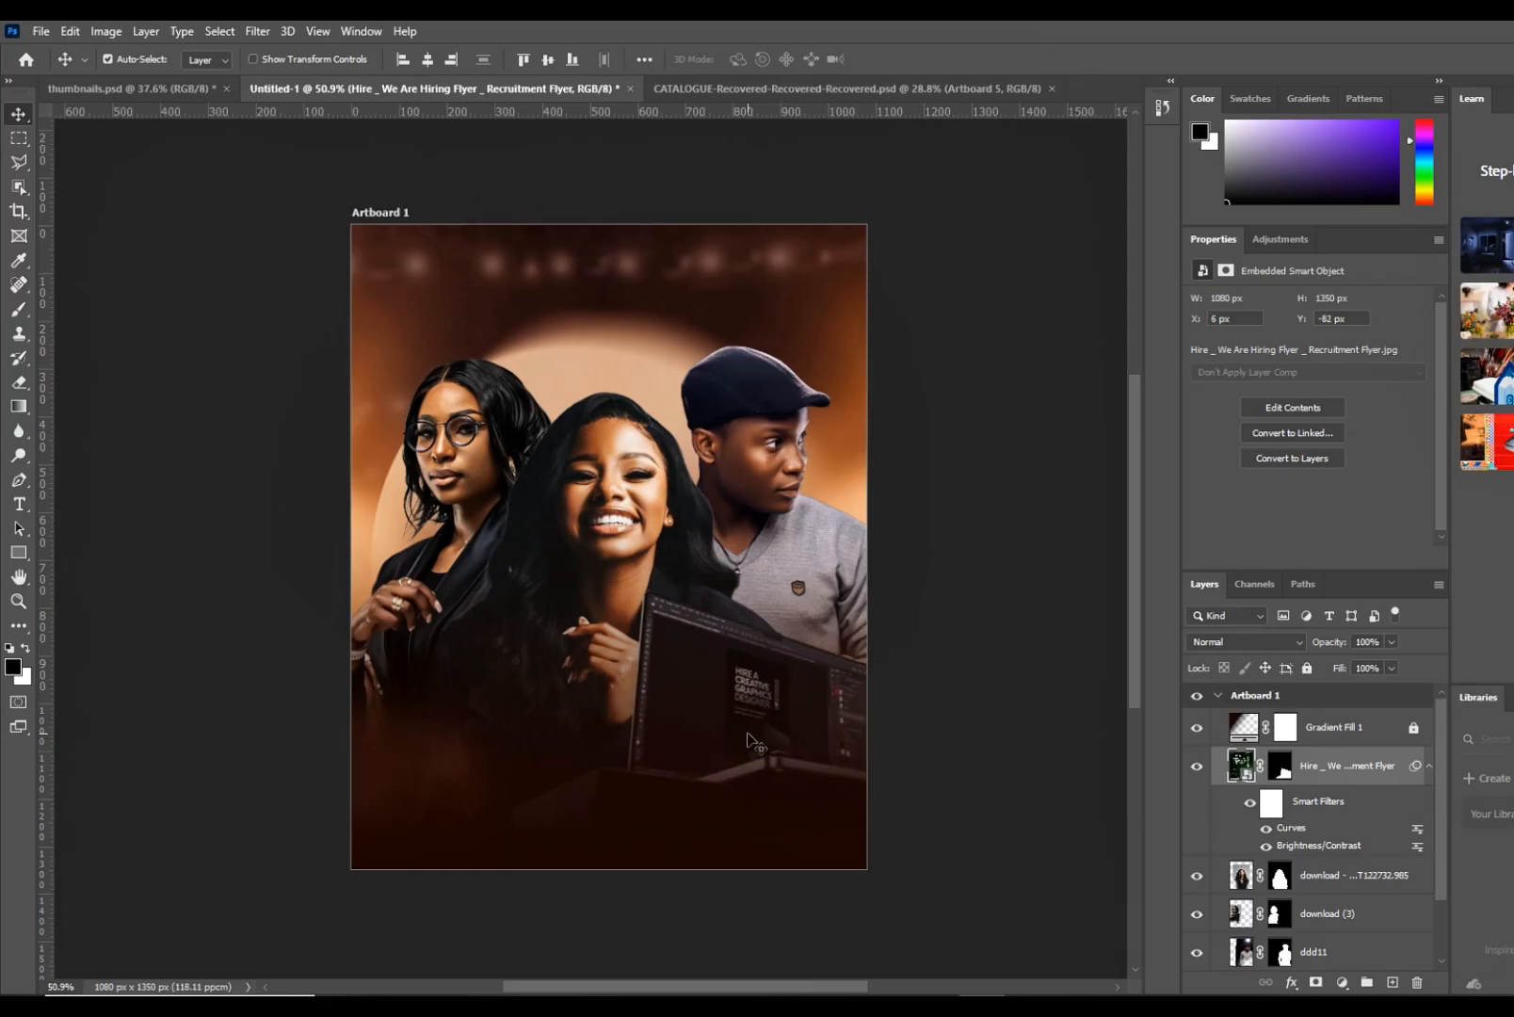
key(Down)
key(Down)
key(Down)
key(Down)
key(Down)
key(Down)
key(Down)
key(Down)
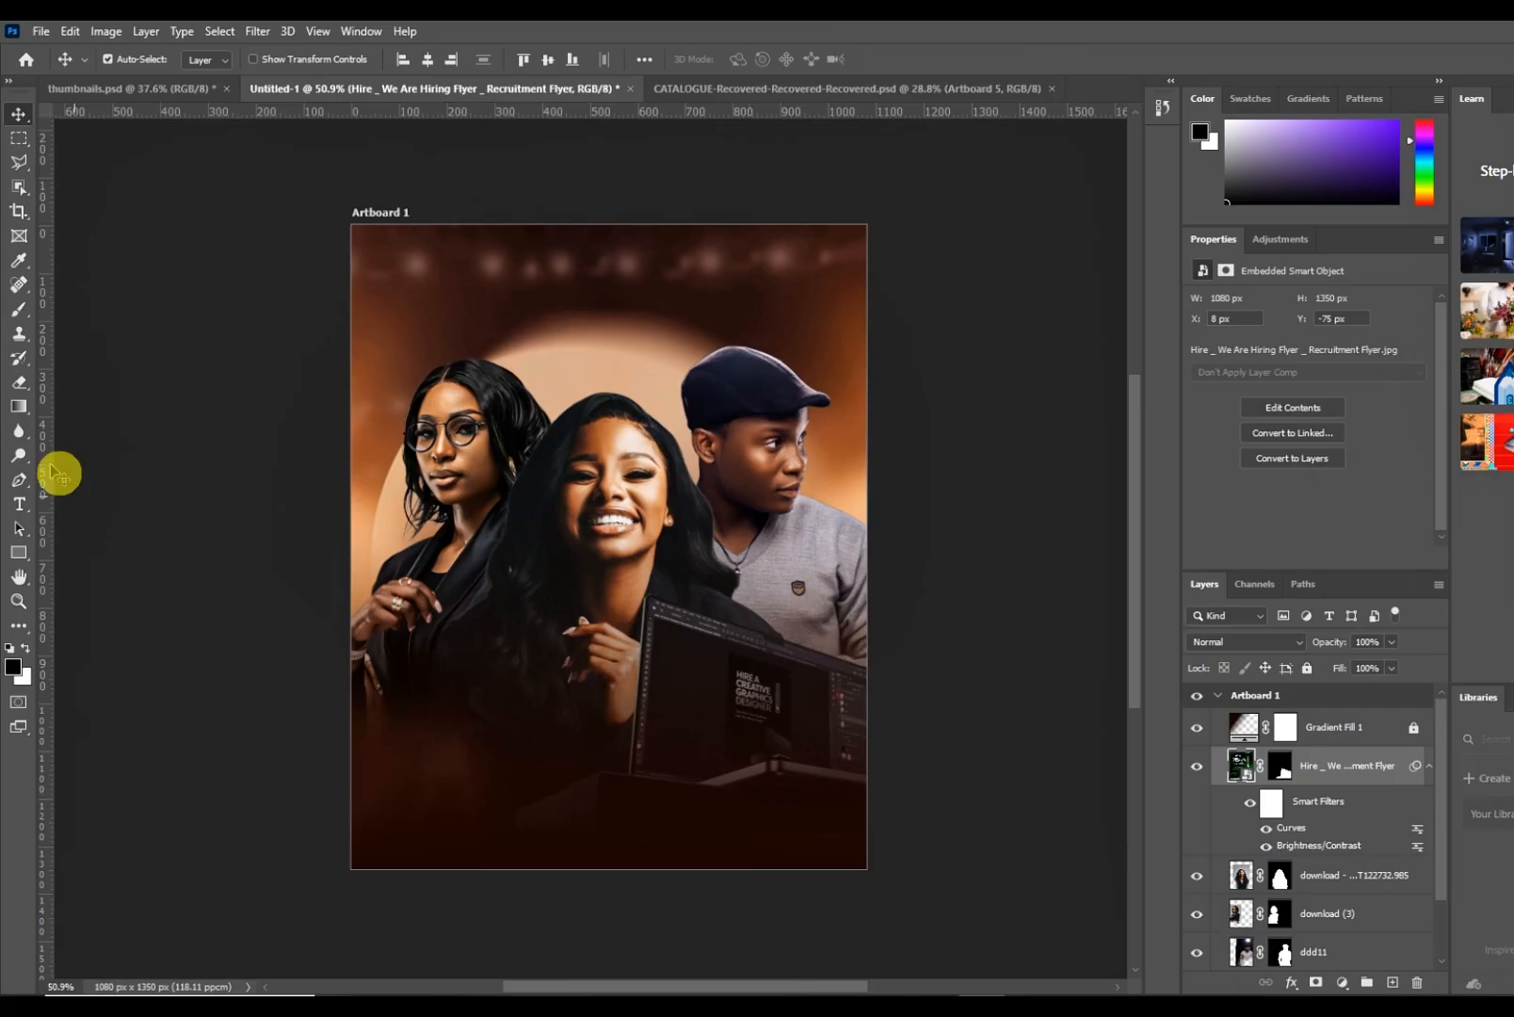
- Rasterize the laptop smart object layer so the Brush tool can paint on it directly
click(13, 311)
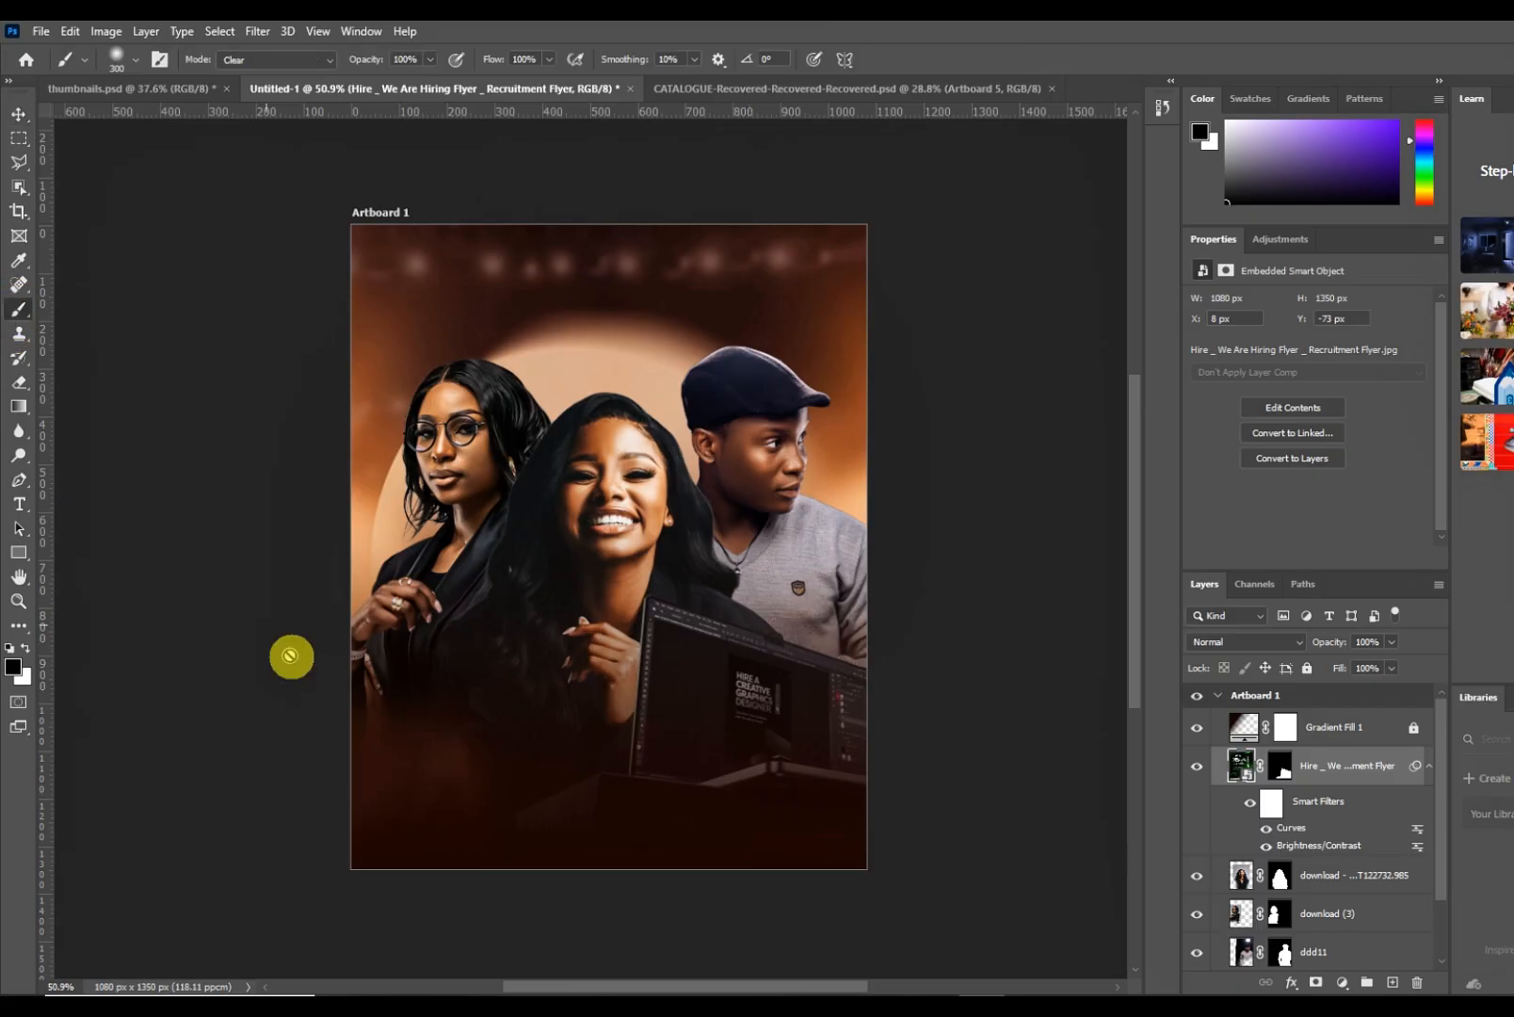
click(667, 731)
key(Return)
- Erase the lower-left edge of the desk below the laptop with a soft 200 px brush in Clear mode, blending it into the brown gradient
scroll(602, 852, down, 3)
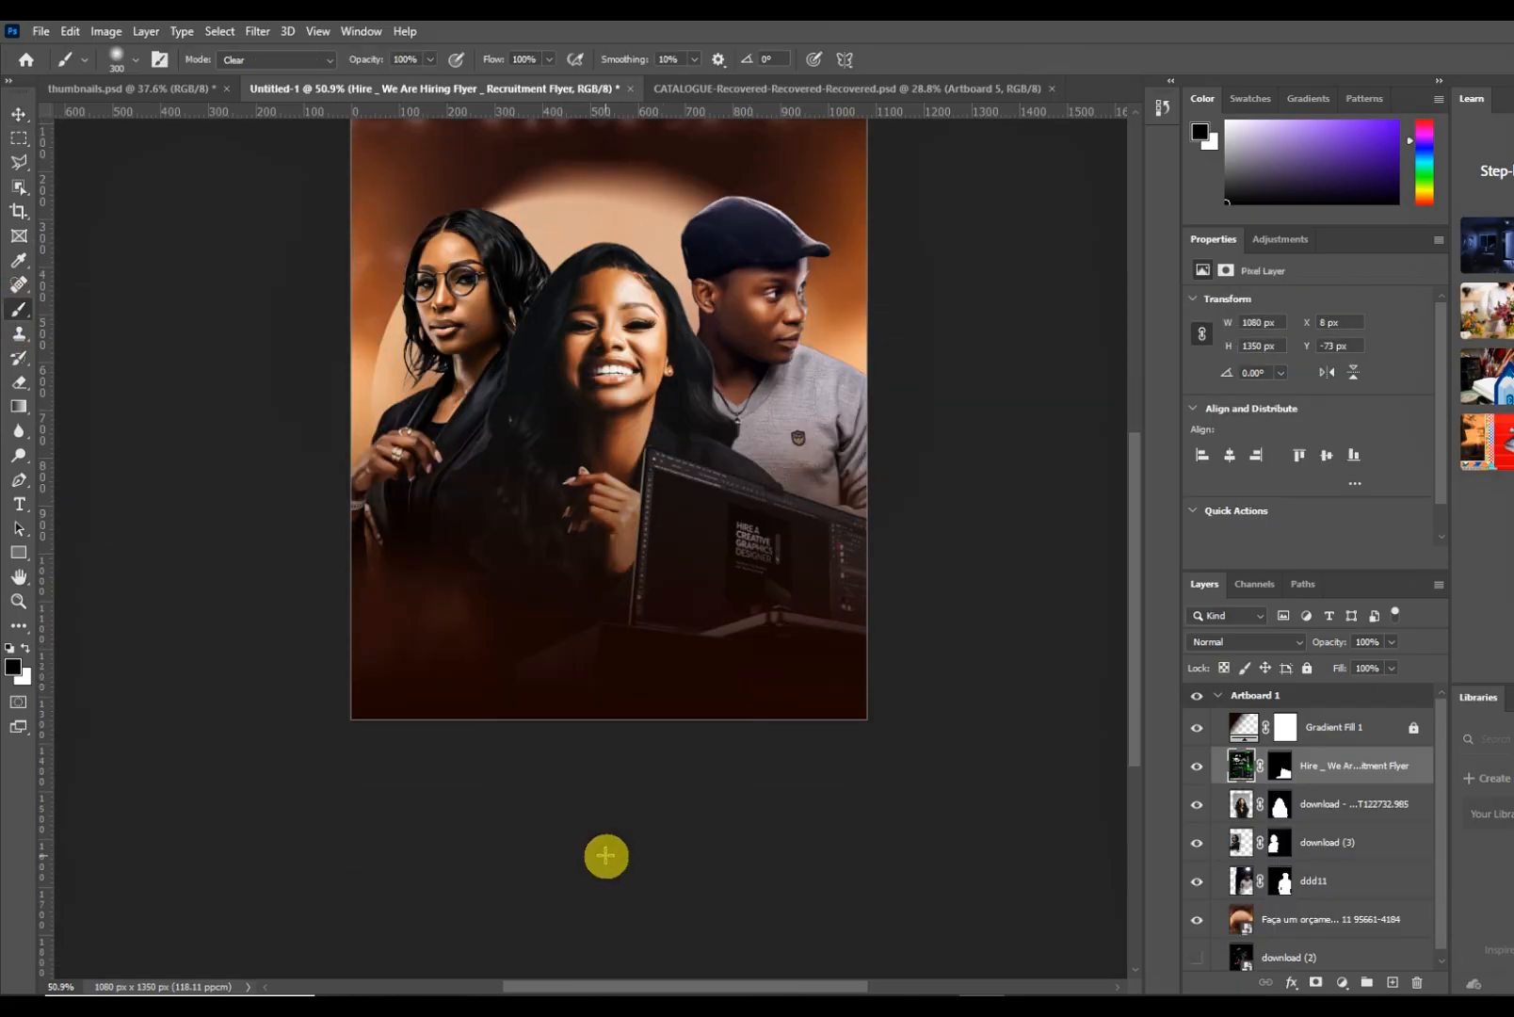
scroll(602, 852, up, 2)
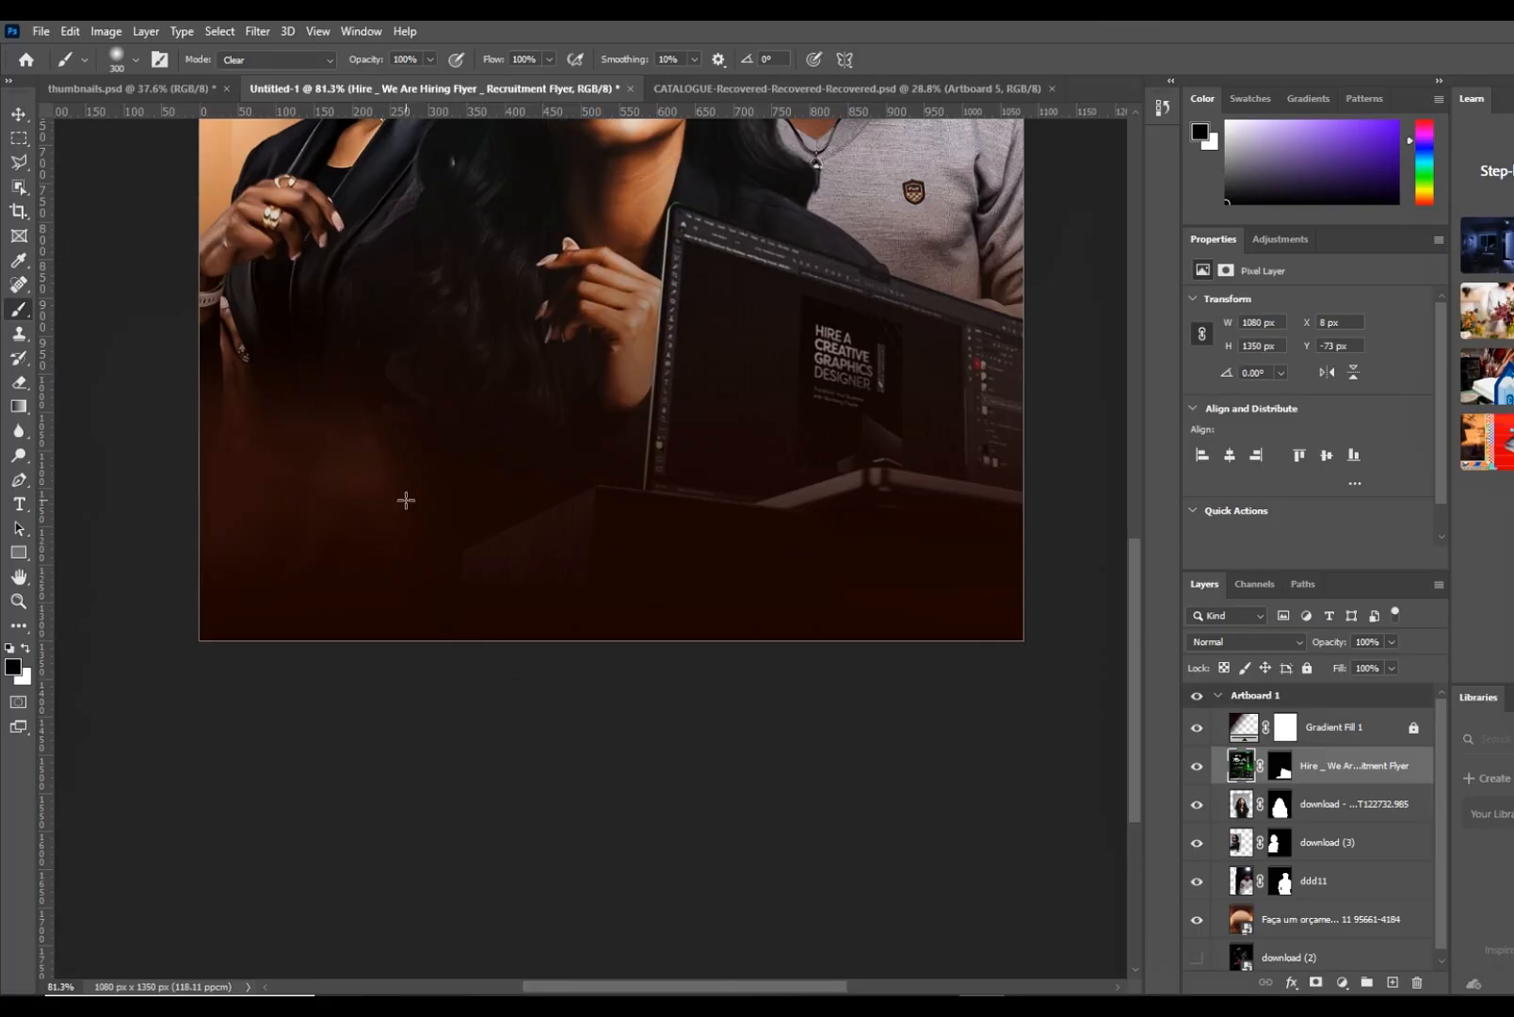
drag(491, 651, 497, 658)
drag(593, 638, 553, 600)
drag(970, 606, 991, 612)
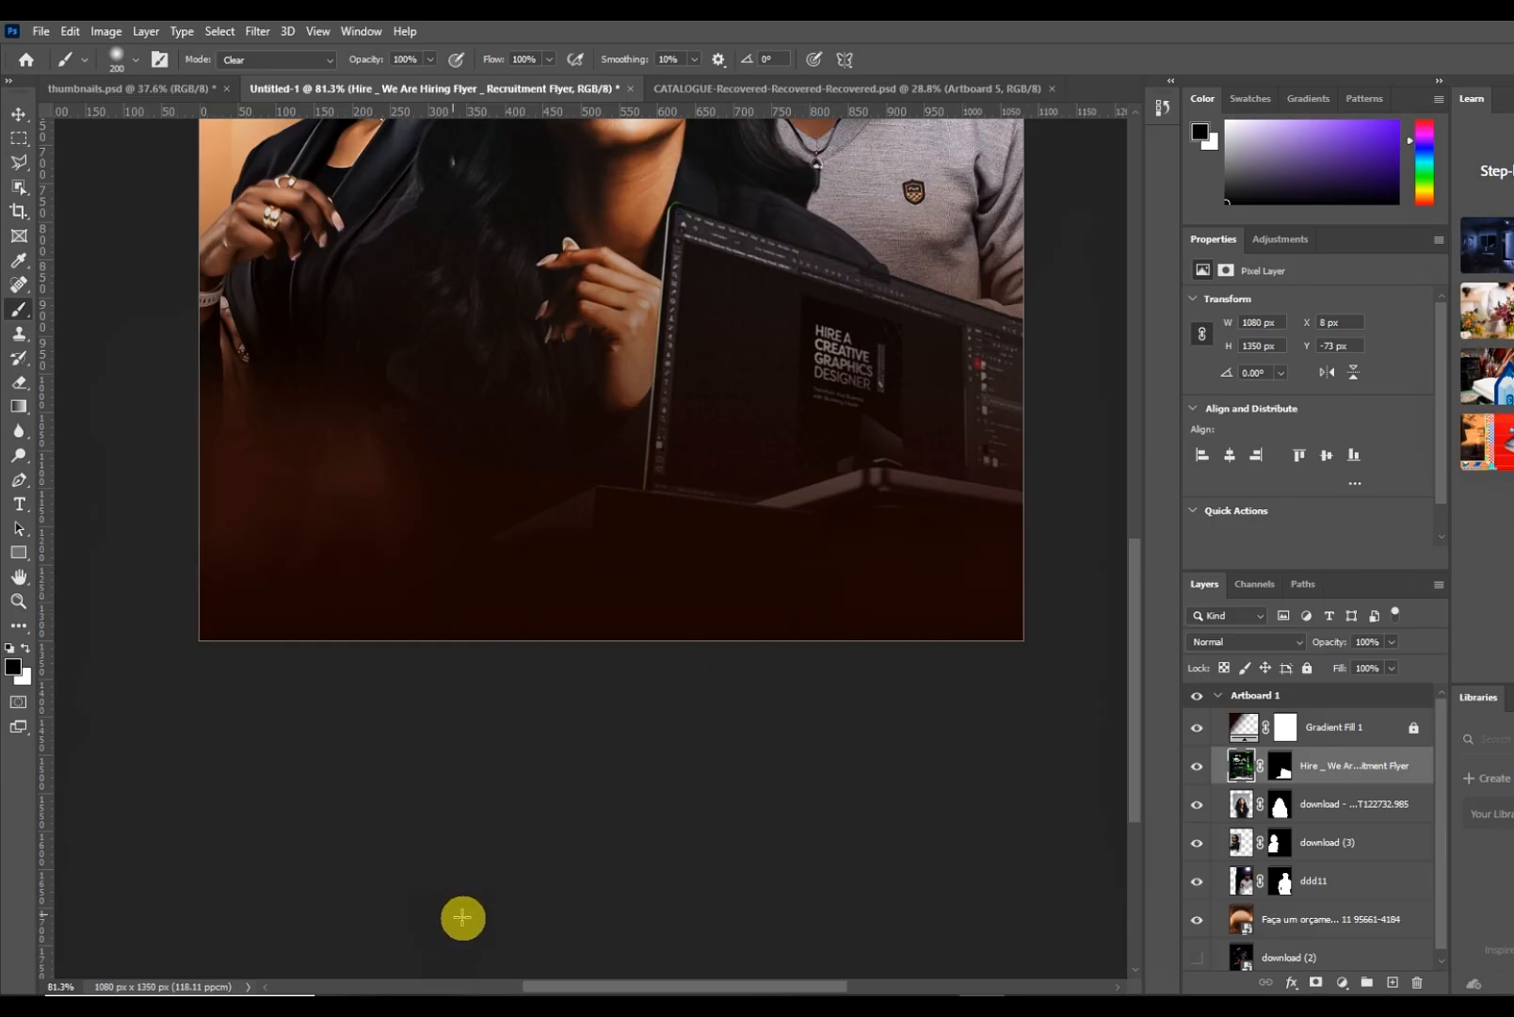
scroll(541, 943, down, 3)
scroll(541, 943, down, 2)
click(18, 113)
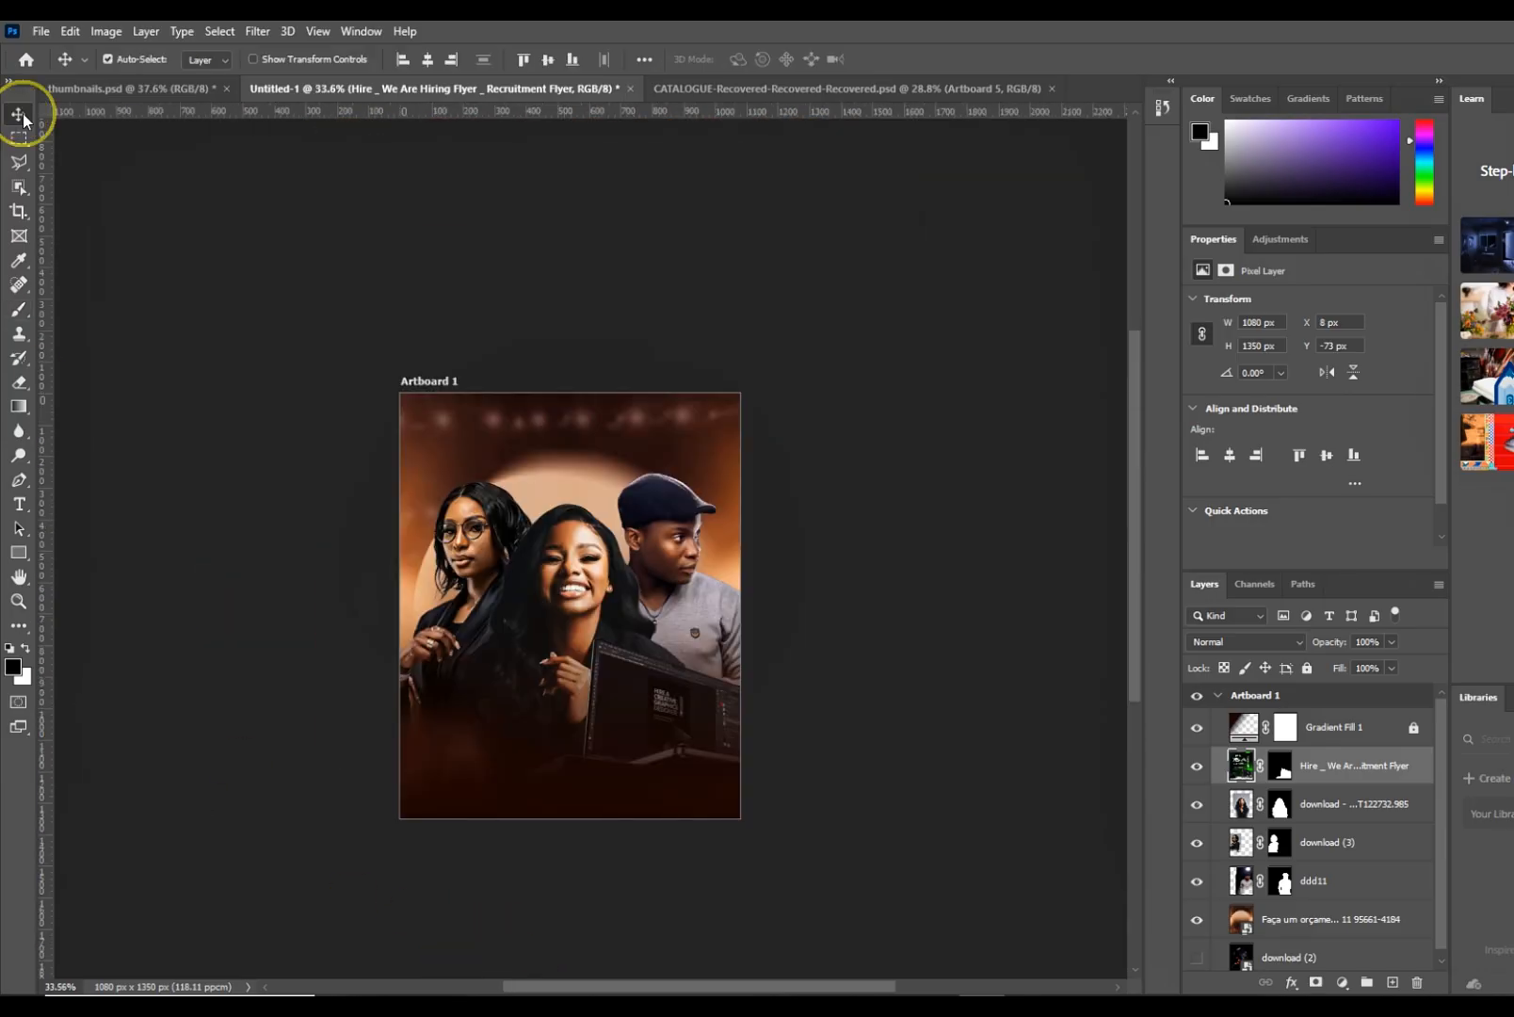
scroll(450, 822, up, 1)
scroll(600, 845, up, 1)
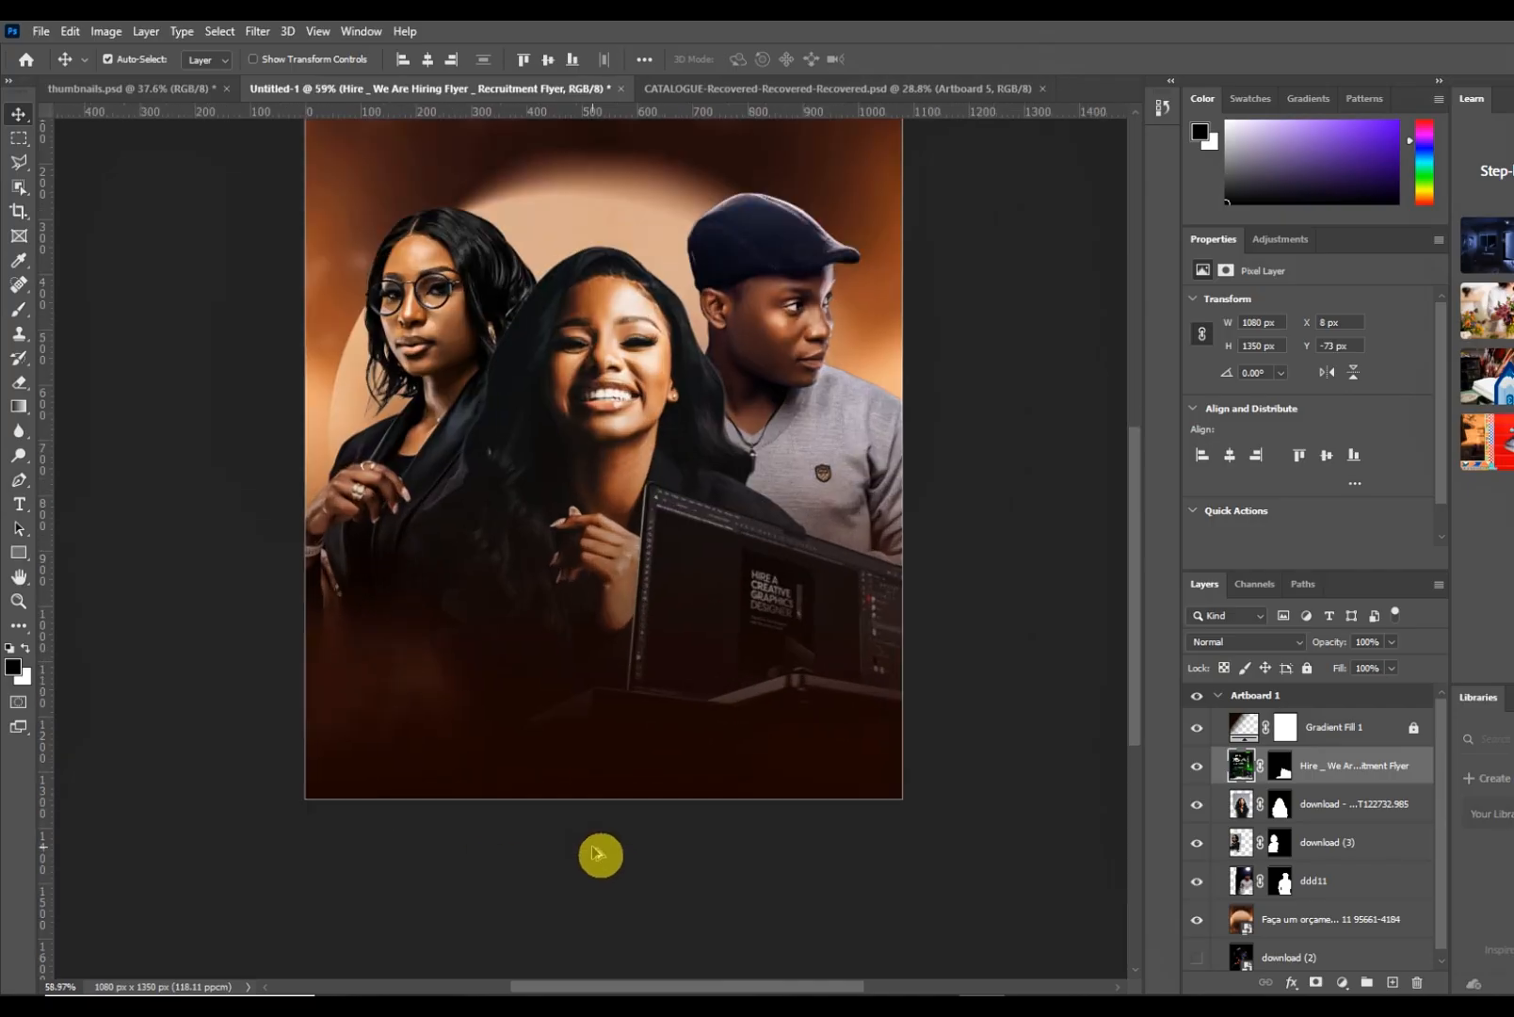
scroll(466, 753, down, 1)
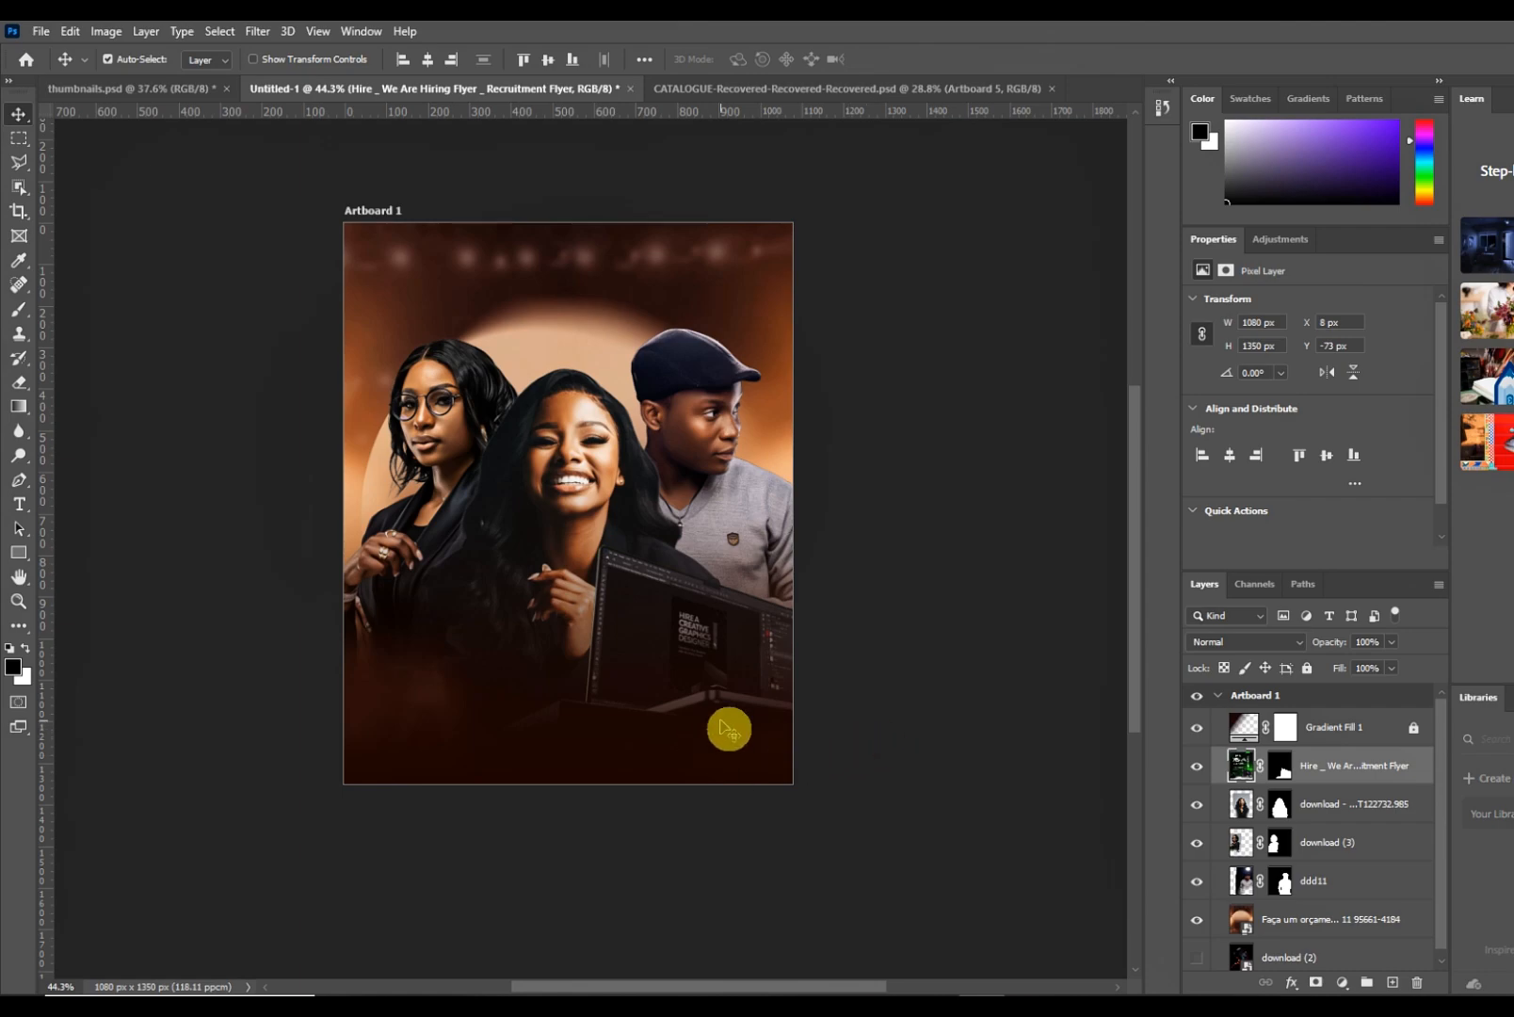
scroll(726, 722, down, 1)
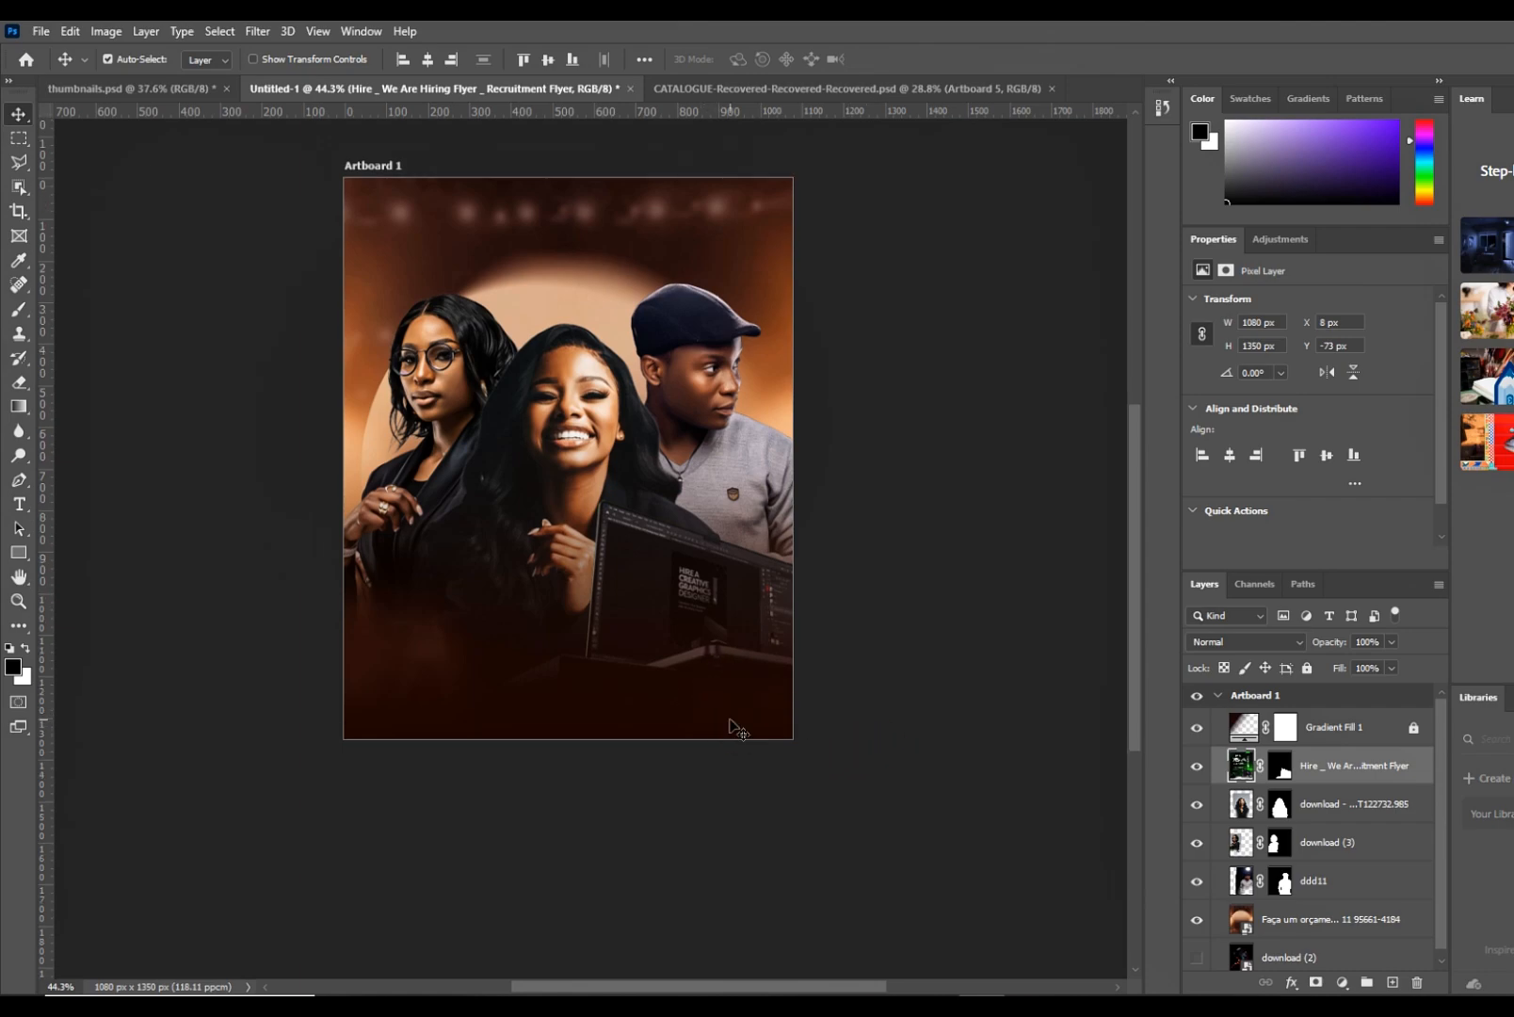